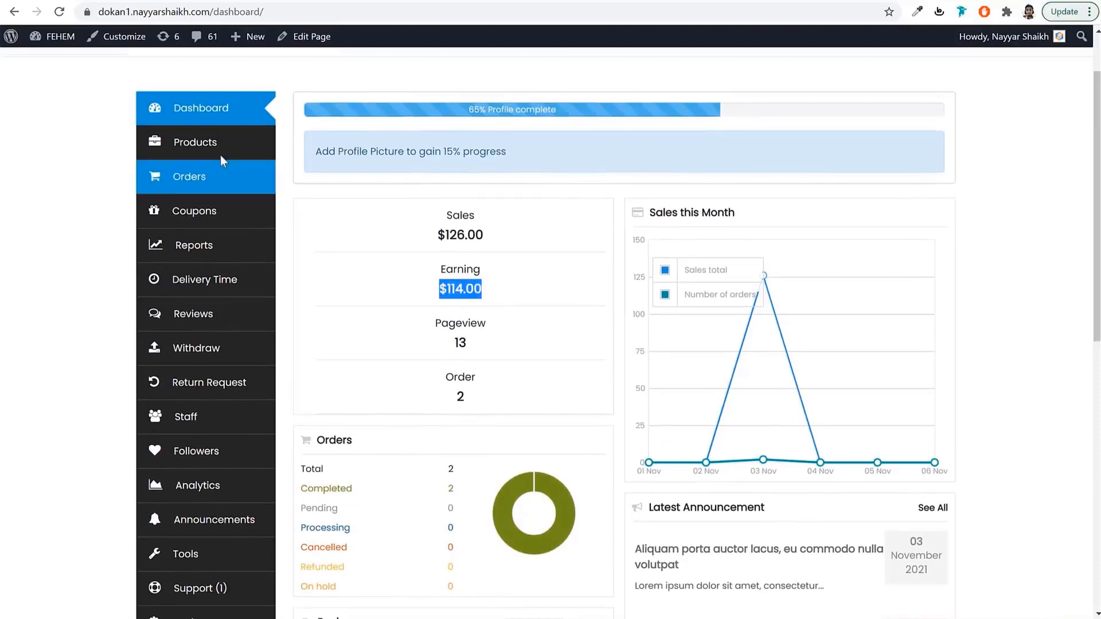
Show the vendor's six products, including the Short Sleeve T-Shirt and Black Coat.
click(219, 152)
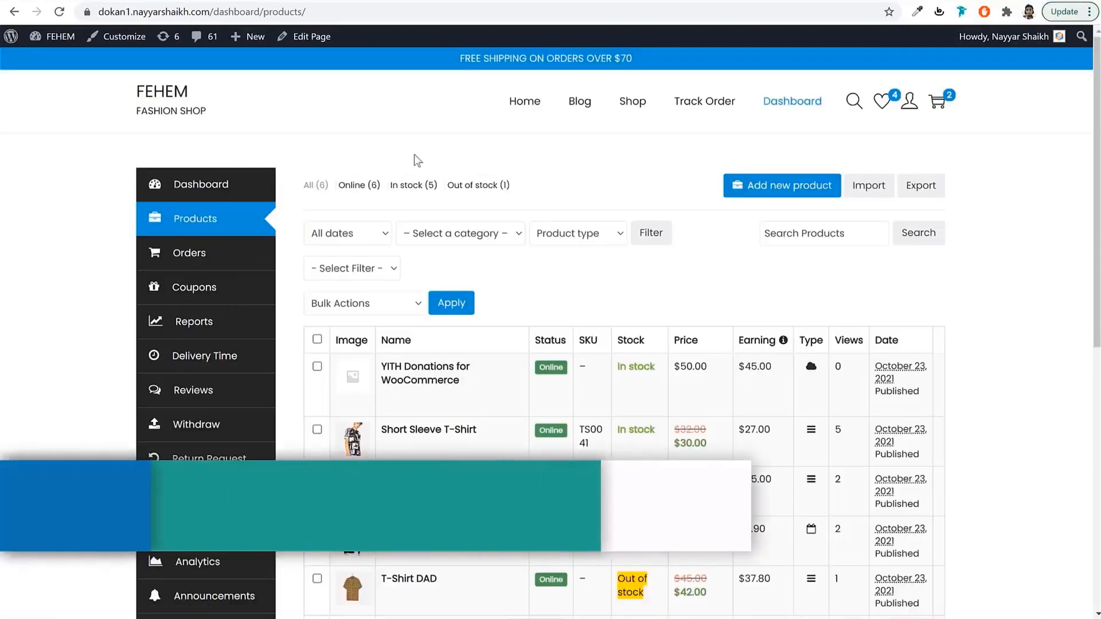
scroll(631, 258, down, 3)
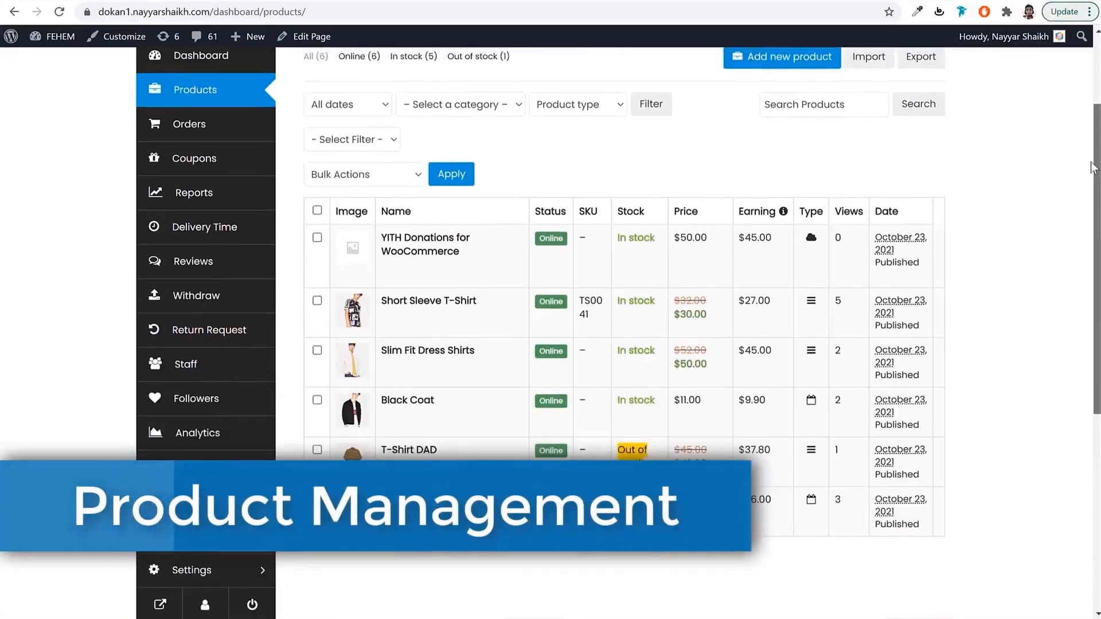
Open the Short Sleeve T-Shirt's edit page and look over its Shipping and Tax and Discount Options sections.
click(390, 289)
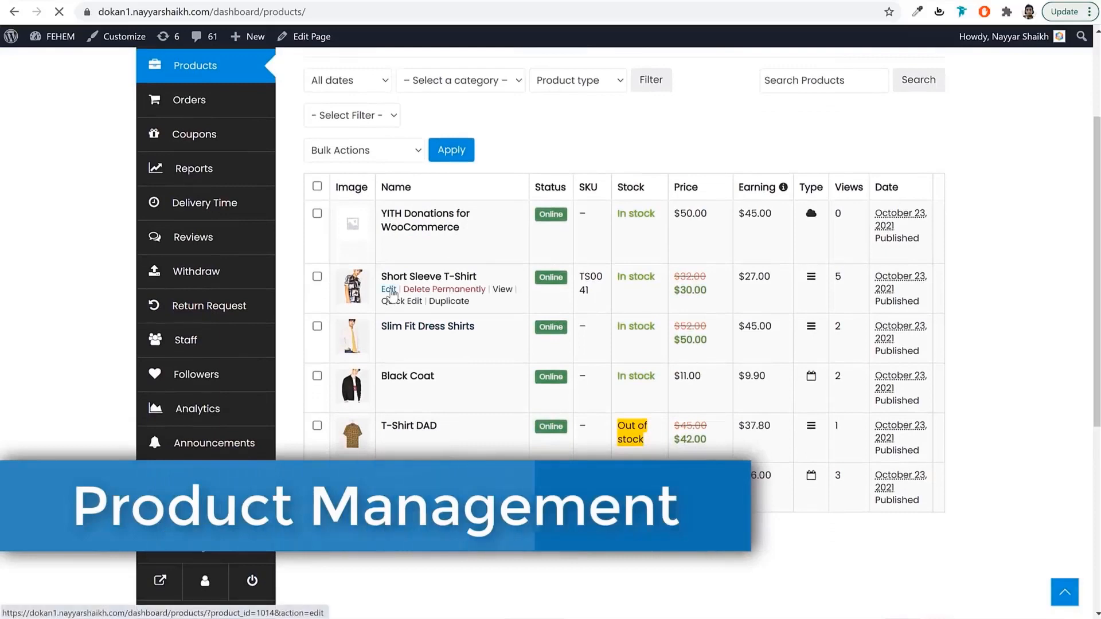
drag(1096, 92, 1092, 248)
mouse_move(319, 272)
mouse_down()
mouse_move(367, 284)
mouse_move(318, 288)
mouse_up()
click(346, 287)
scroll(336, 423, down, 8)
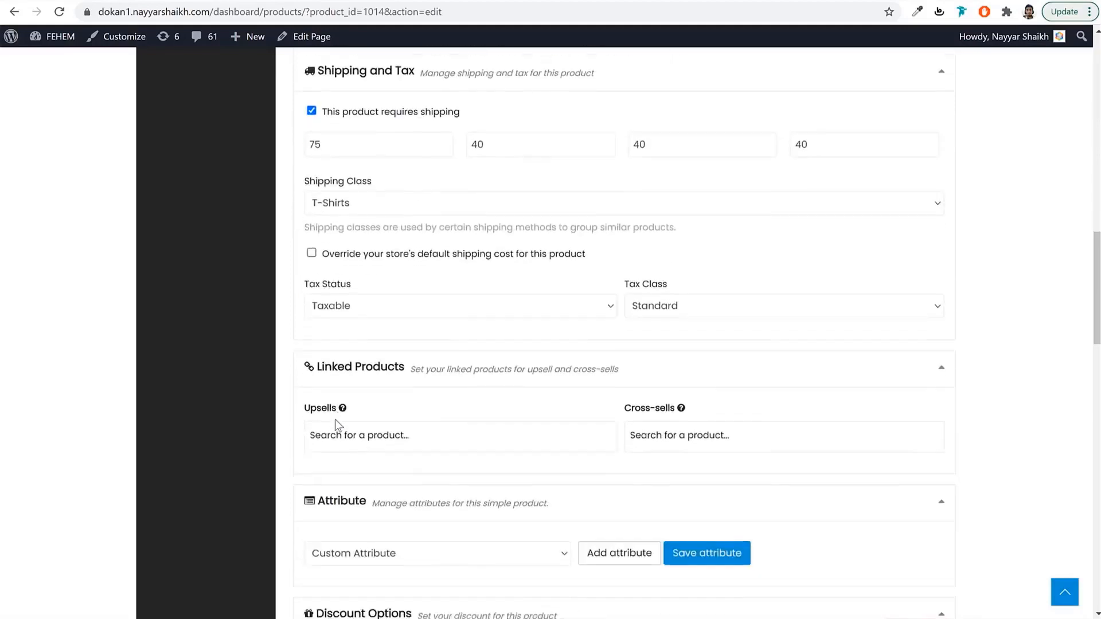
scroll(335, 423, down, 2)
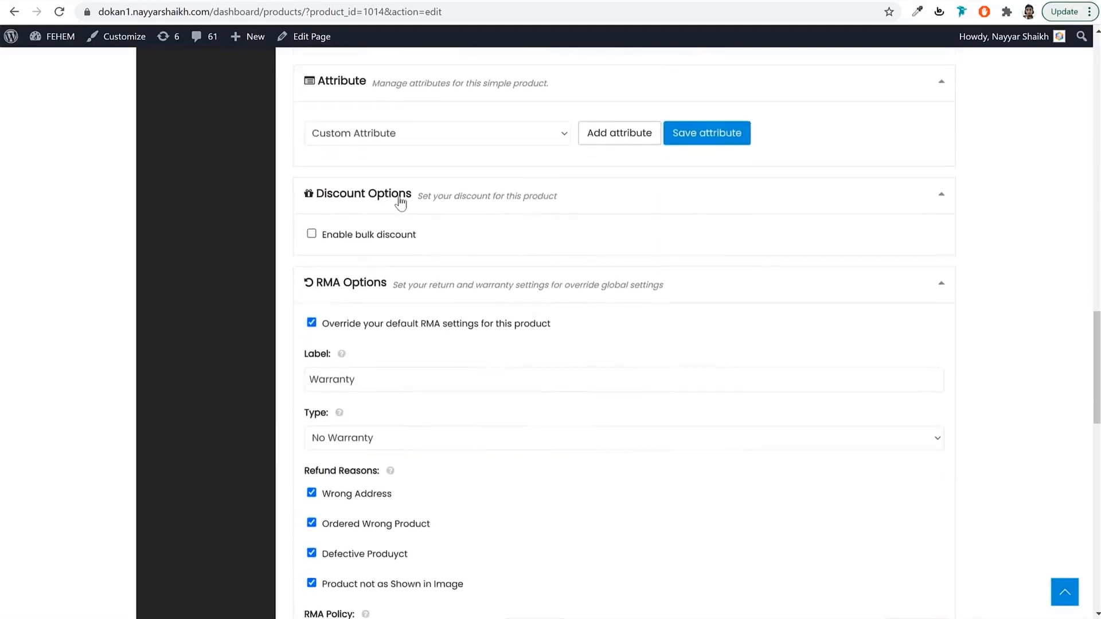
drag(401, 202, 321, 205)
click(324, 203)
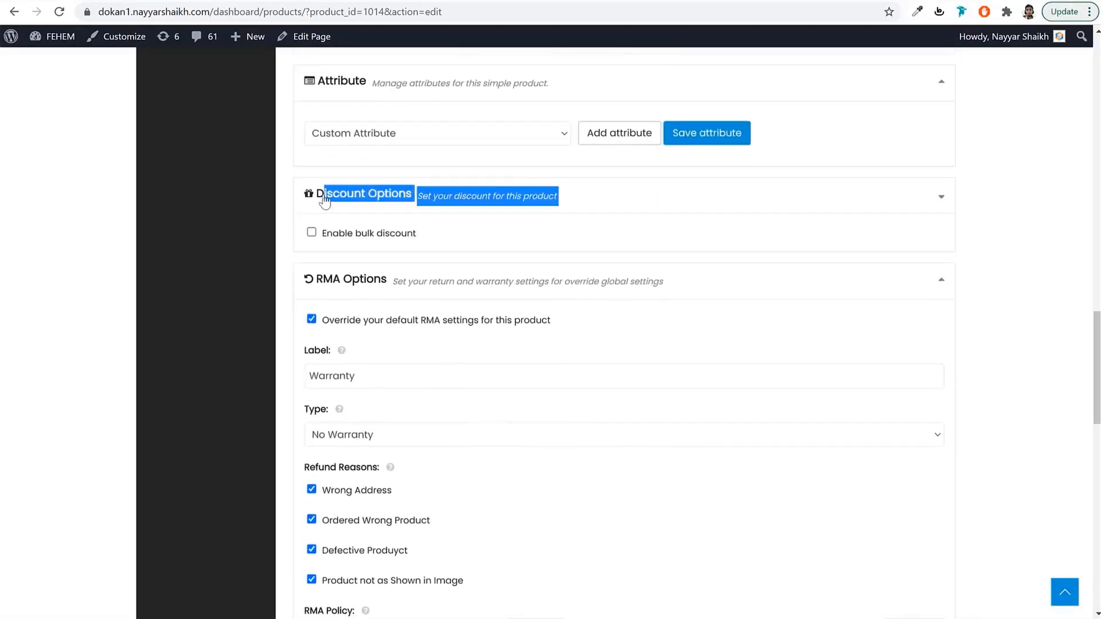
click(390, 261)
Set the RMA warranty type to Warranty Included with a Limited length.
scroll(389, 260, down, 2)
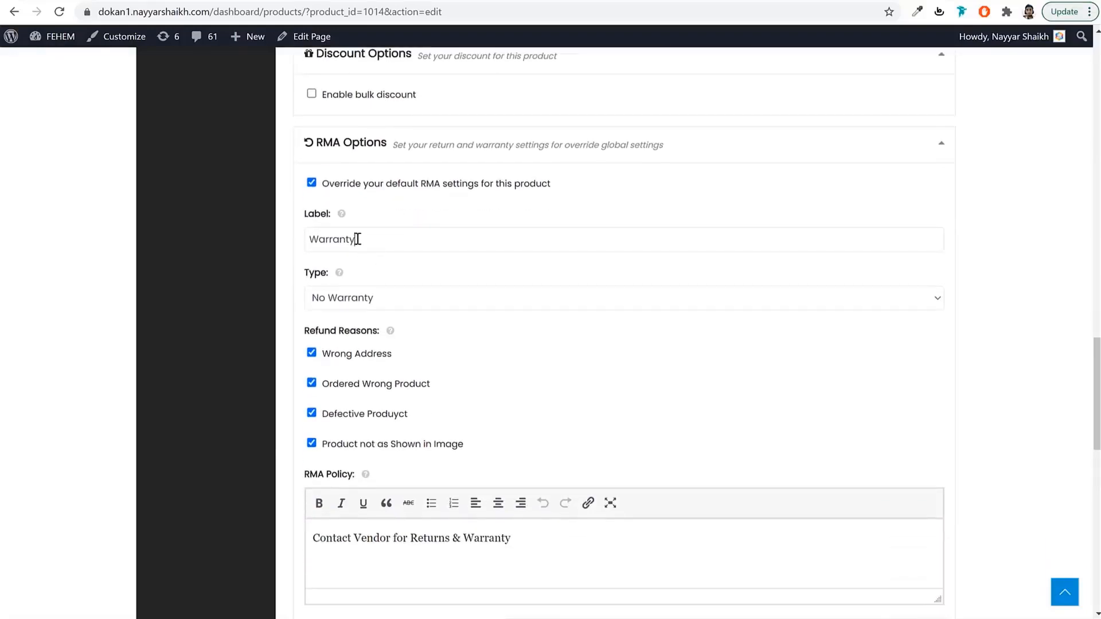
click(379, 308)
click(344, 333)
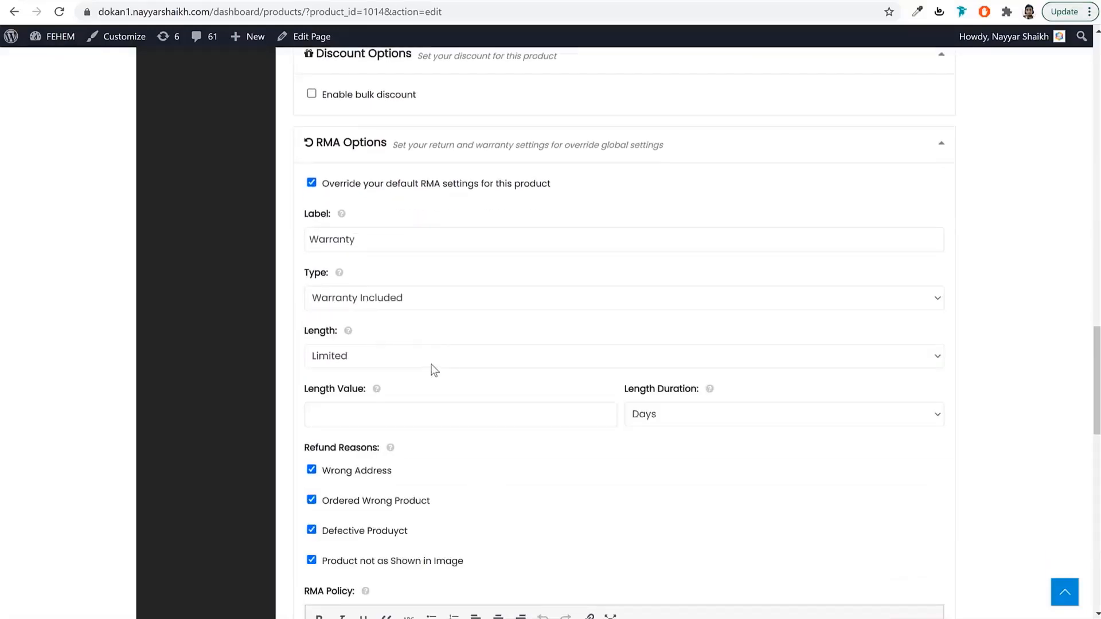
click(431, 360)
click(412, 419)
Look over the Wholesale Options fields, then go to the vendor's Orders list.
scroll(924, 331, down, 7)
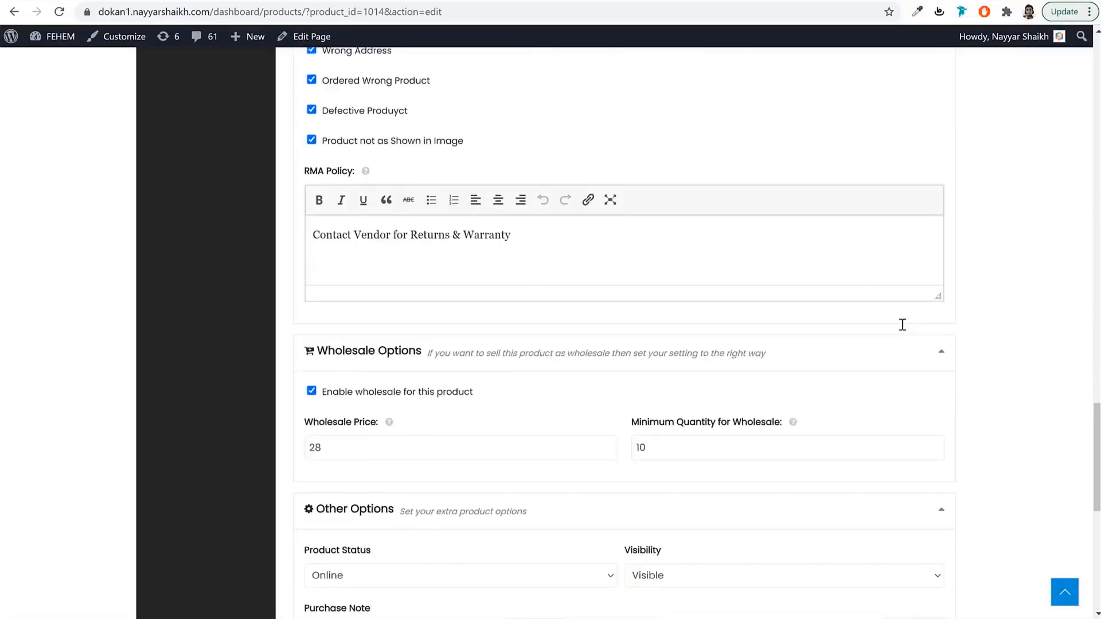
triple_click(359, 284)
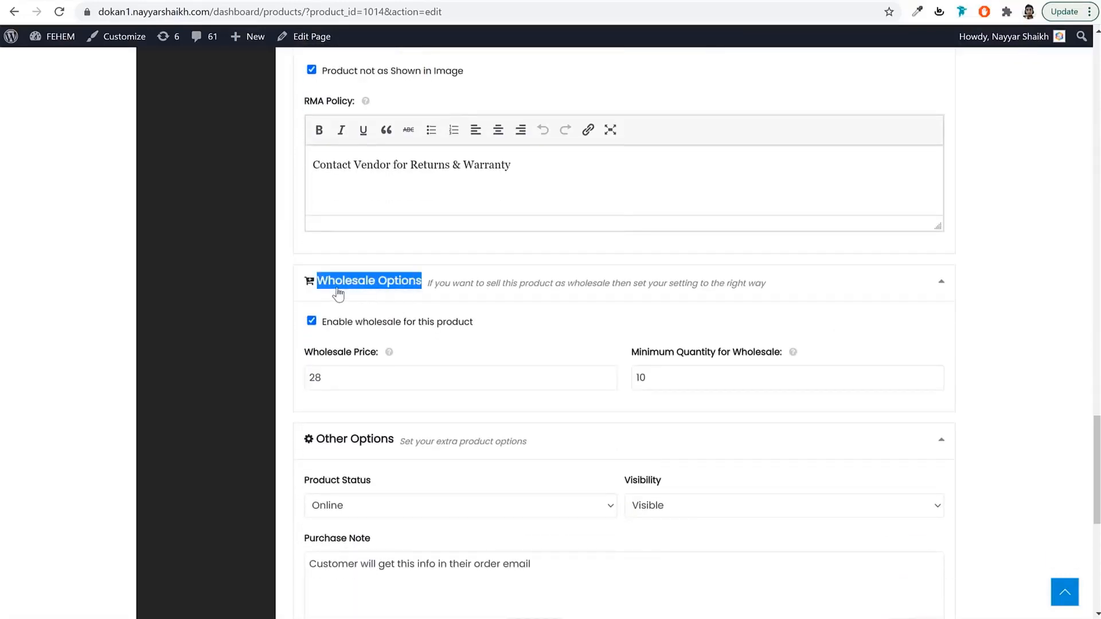
click(378, 378)
click(680, 375)
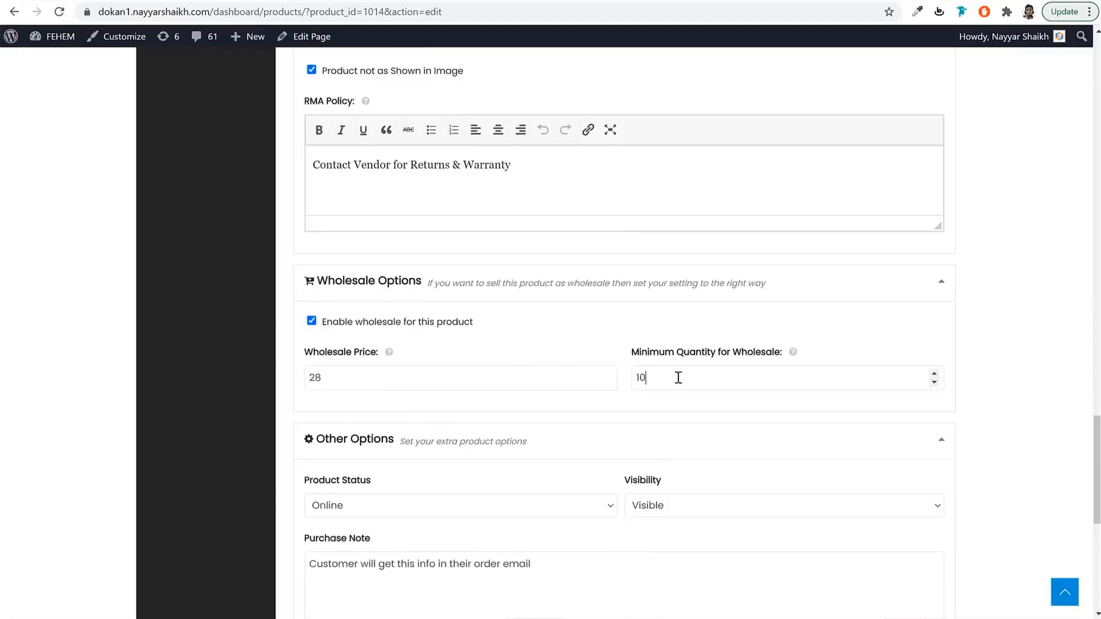
scroll(533, 430, down, 4)
scroll(533, 430, down, 1)
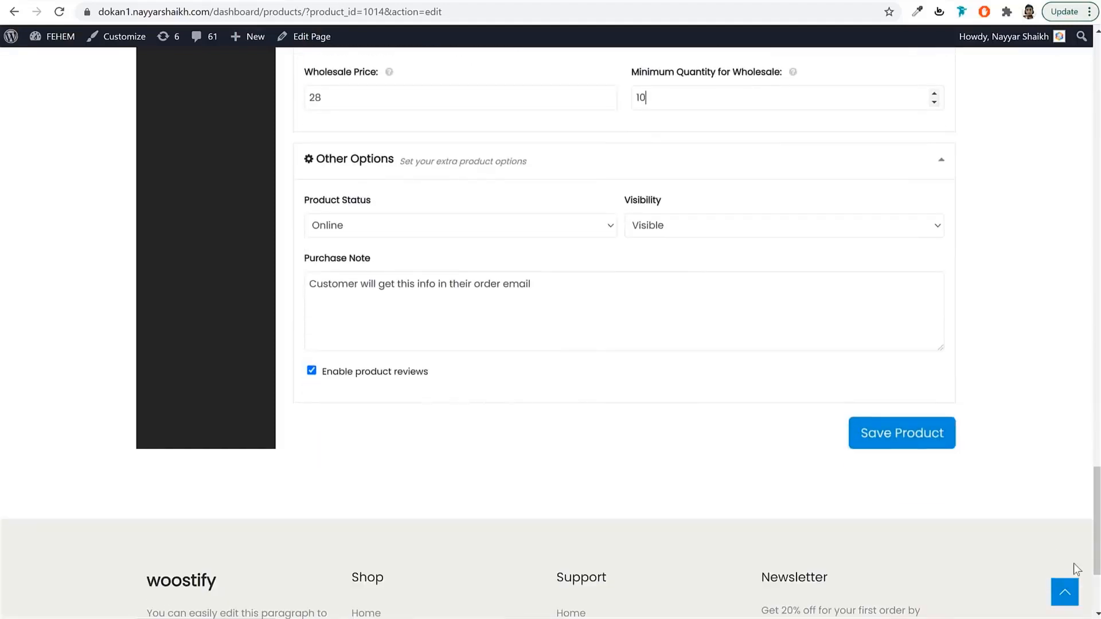
click(1067, 594)
click(200, 258)
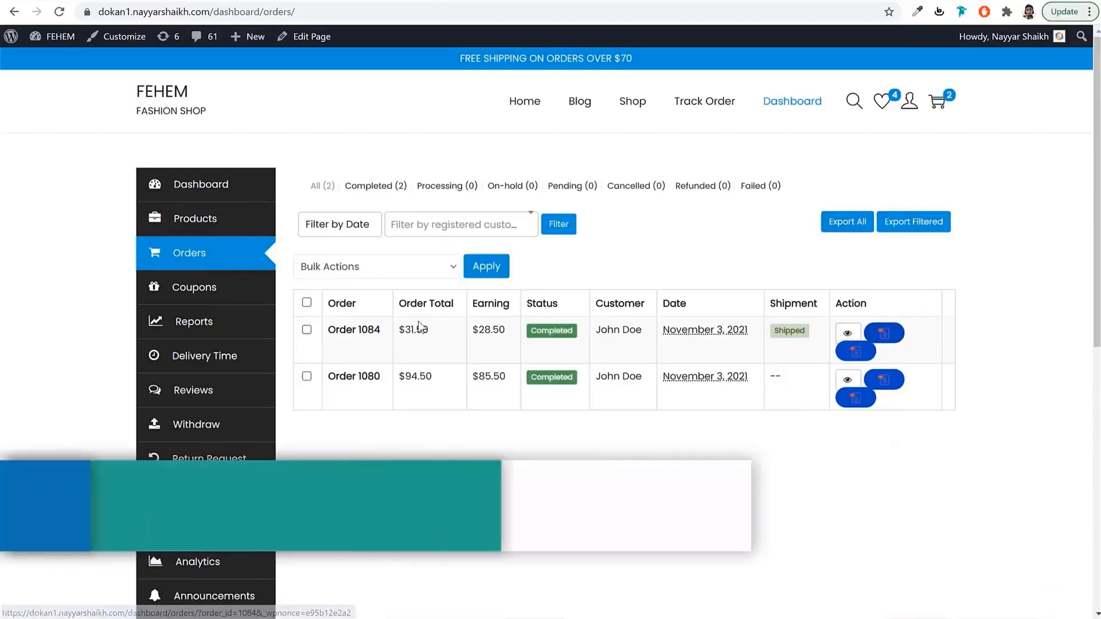
Open the shipped order and review its item, $31.50 total and DHL carrier.
click(362, 329)
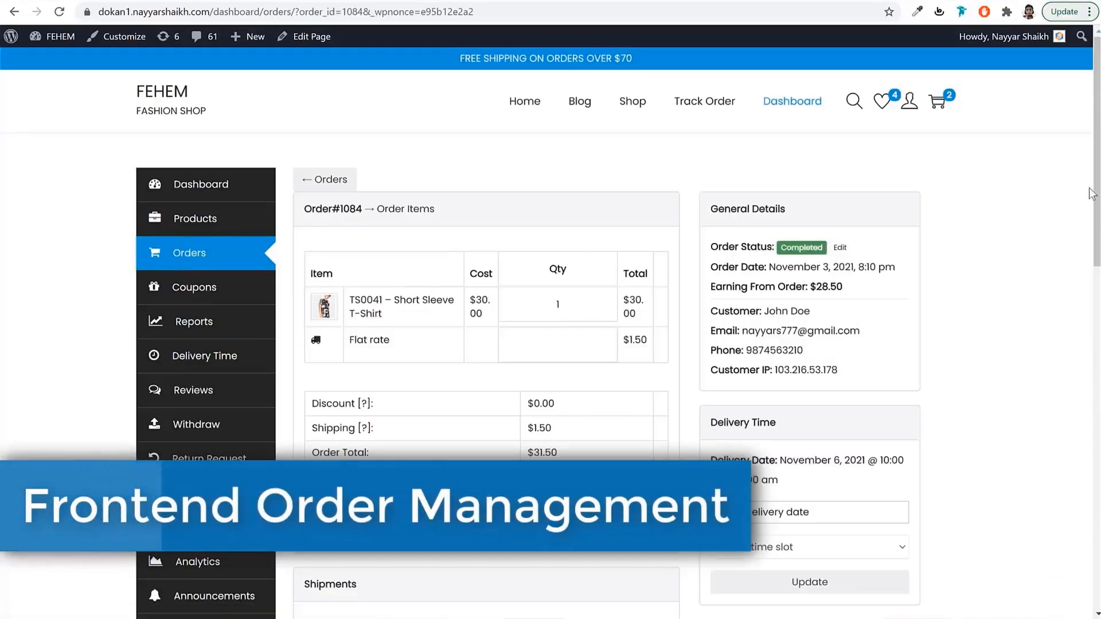
scroll(658, 208, down, 2)
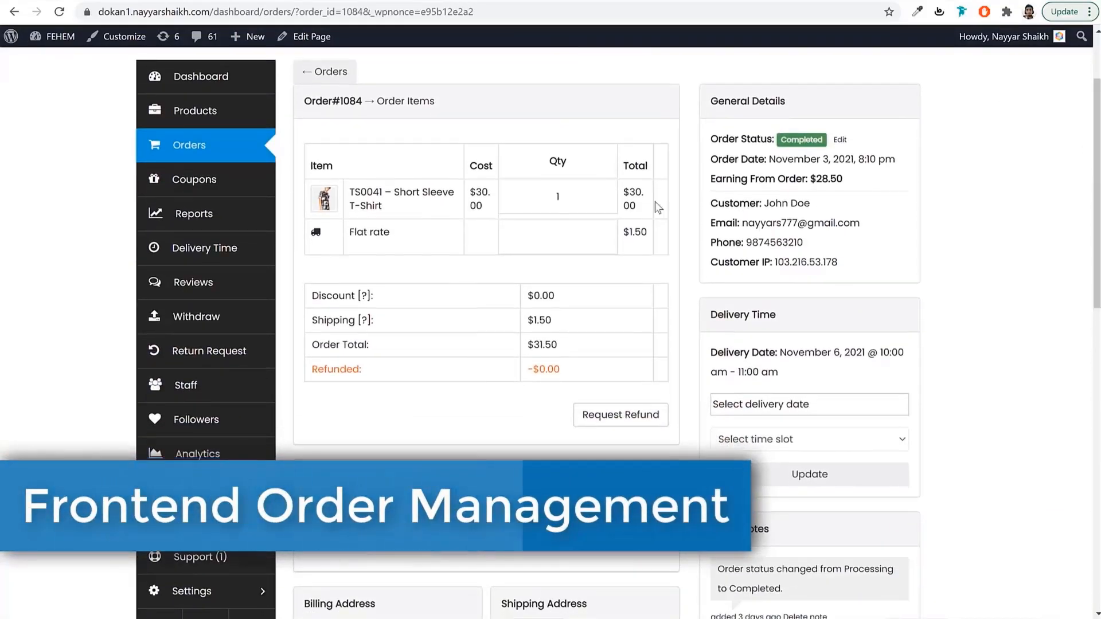
drag(350, 193, 399, 207)
click(418, 272)
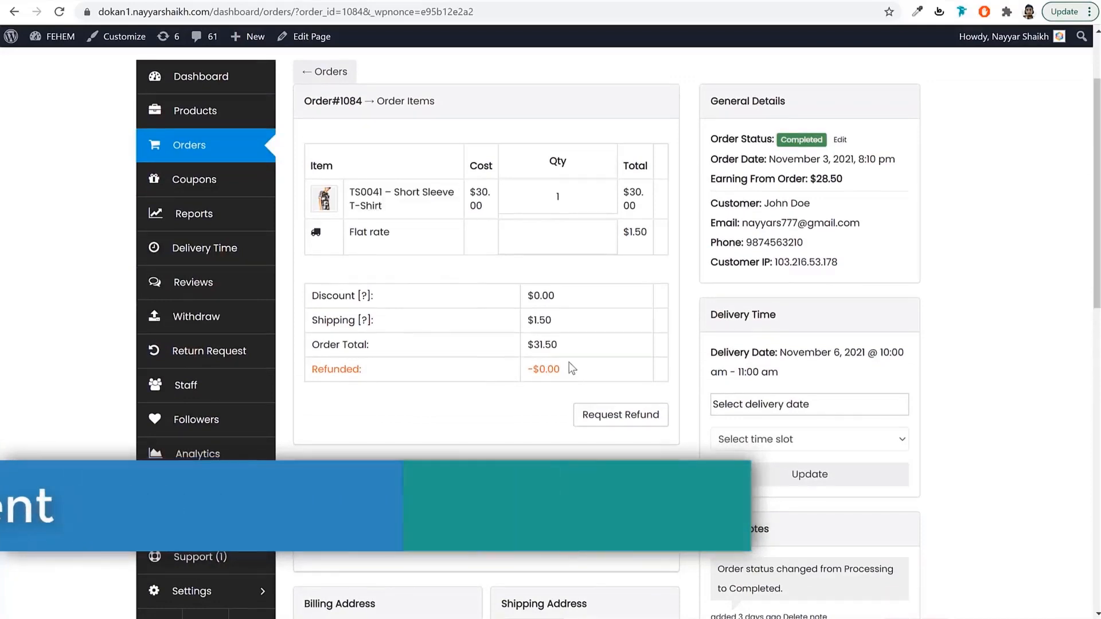
double_click(543, 344)
drag(1091, 148, 1086, 258)
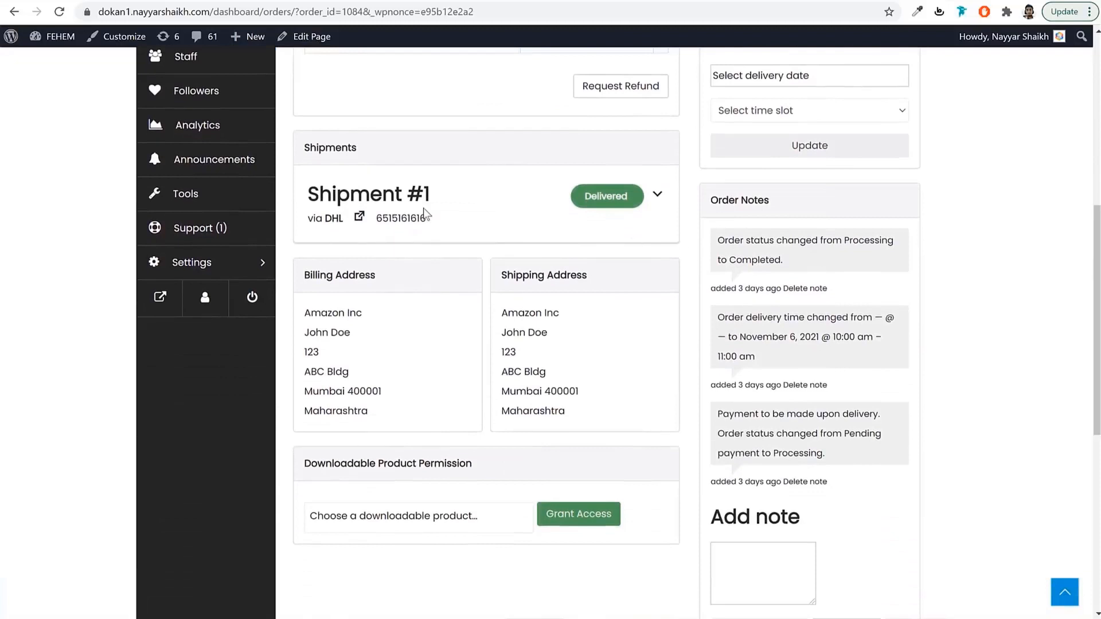
drag(310, 148, 358, 150)
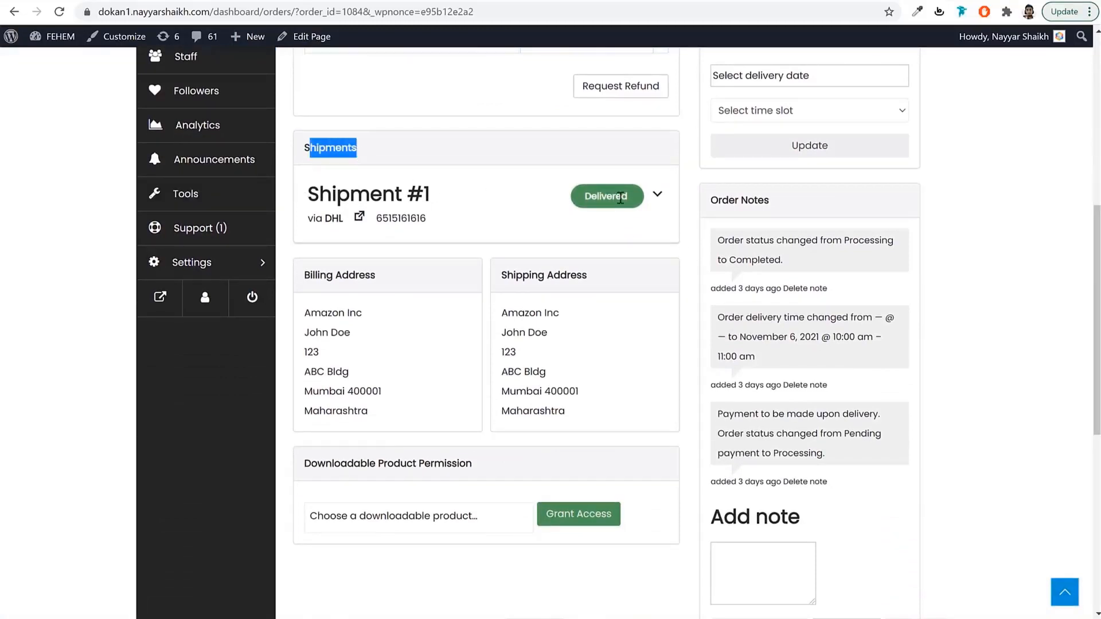
drag(313, 219, 340, 217)
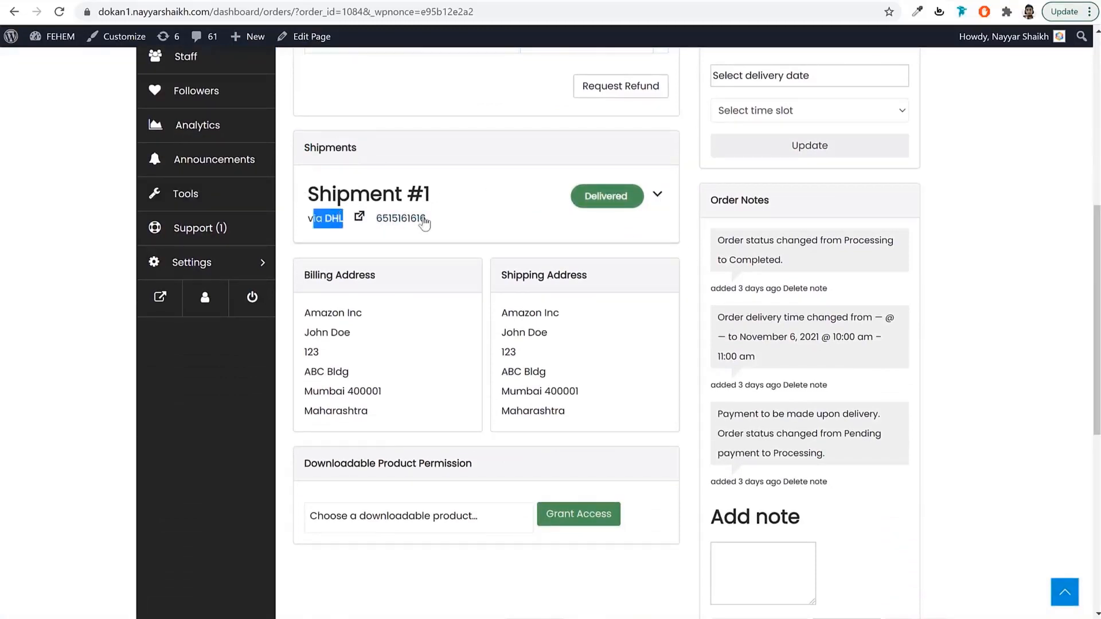
Expand Shipment #1 and its updates timeline to review the tracking details.
click(657, 195)
scroll(574, 230, down, 3)
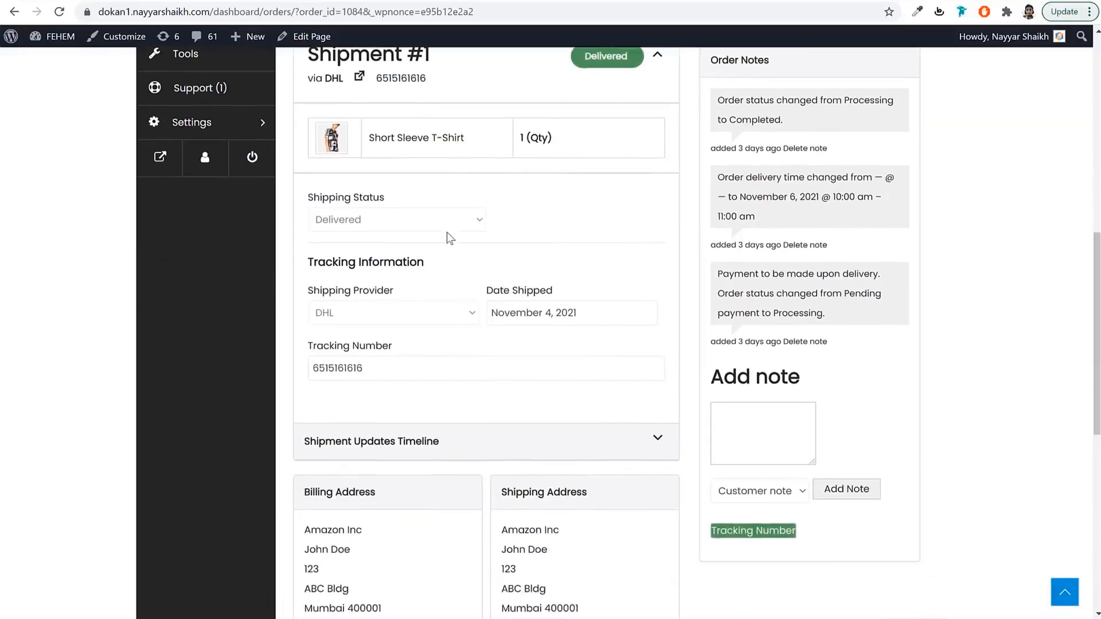
drag(373, 361, 320, 364)
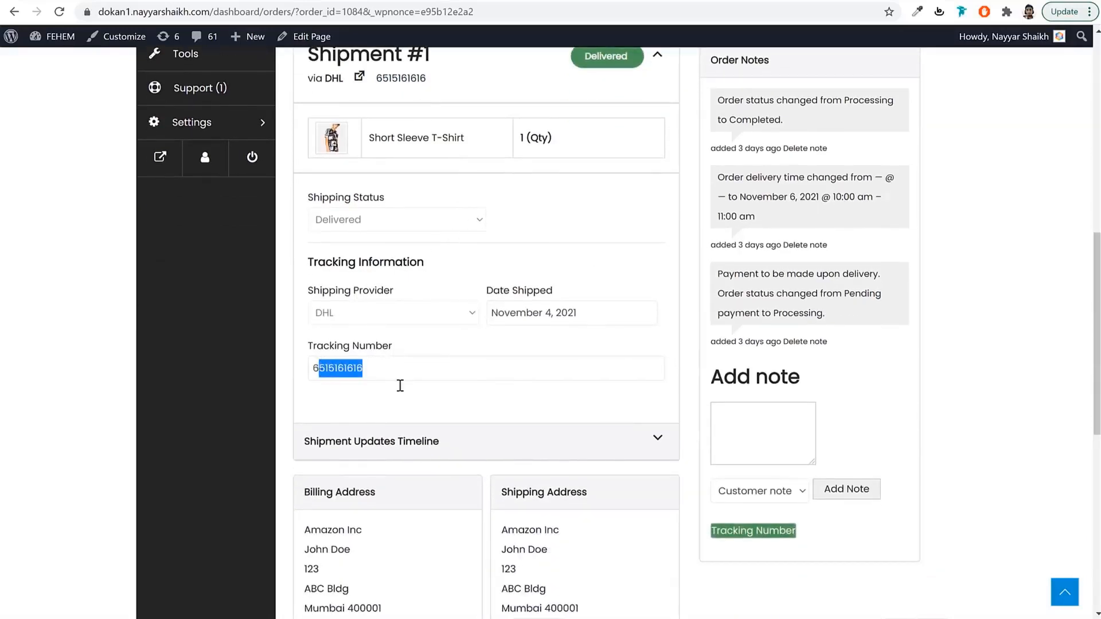
click(669, 436)
scroll(673, 428, down, 4)
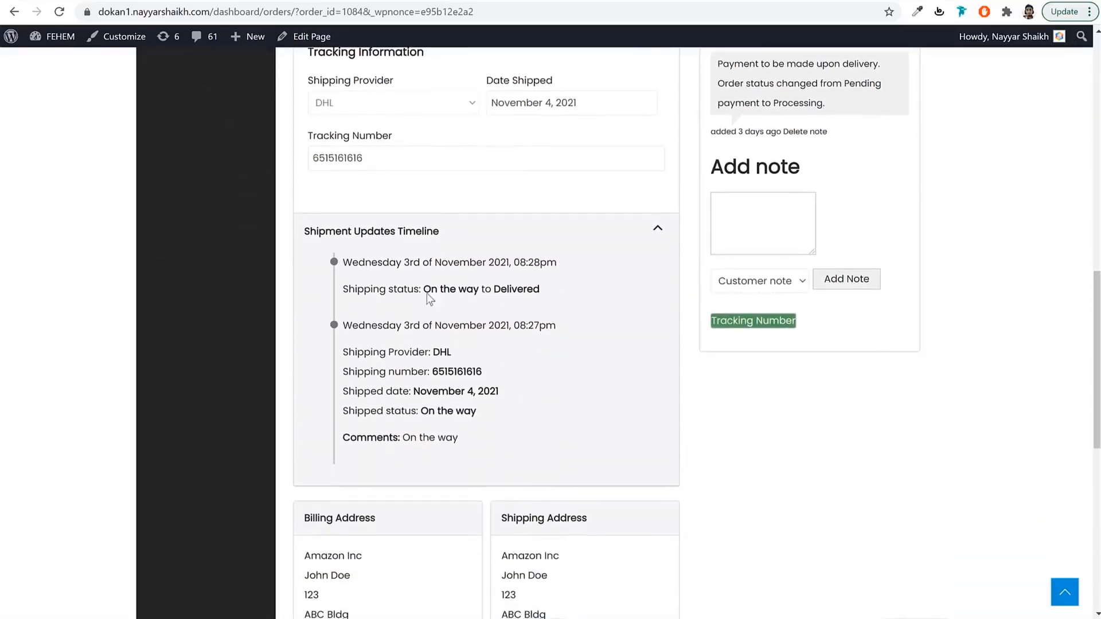
drag(313, 231, 440, 232)
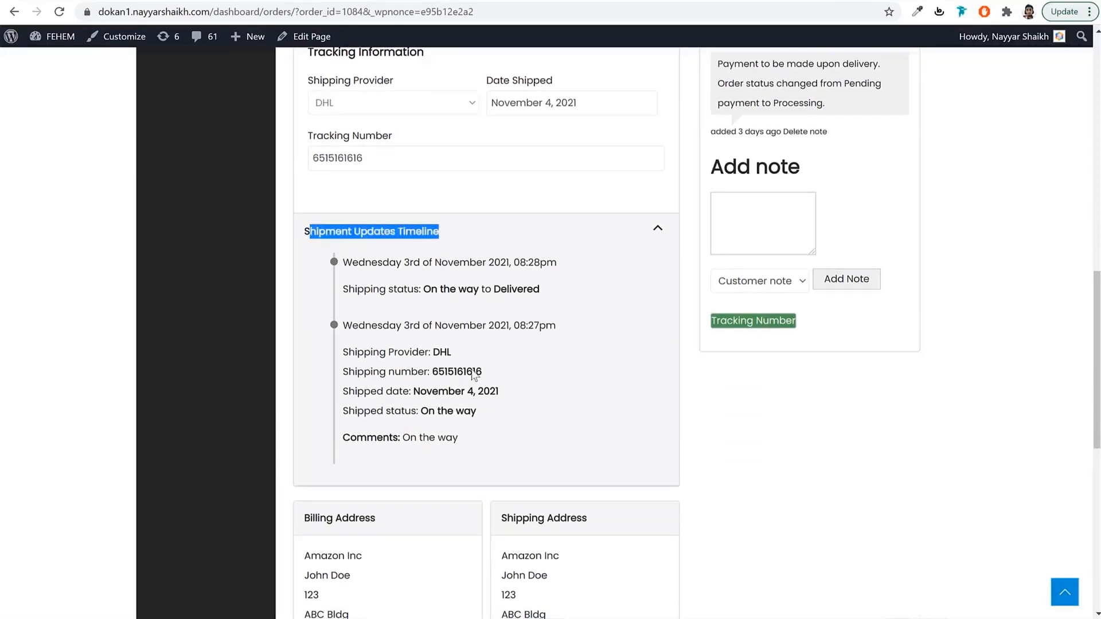
click(467, 442)
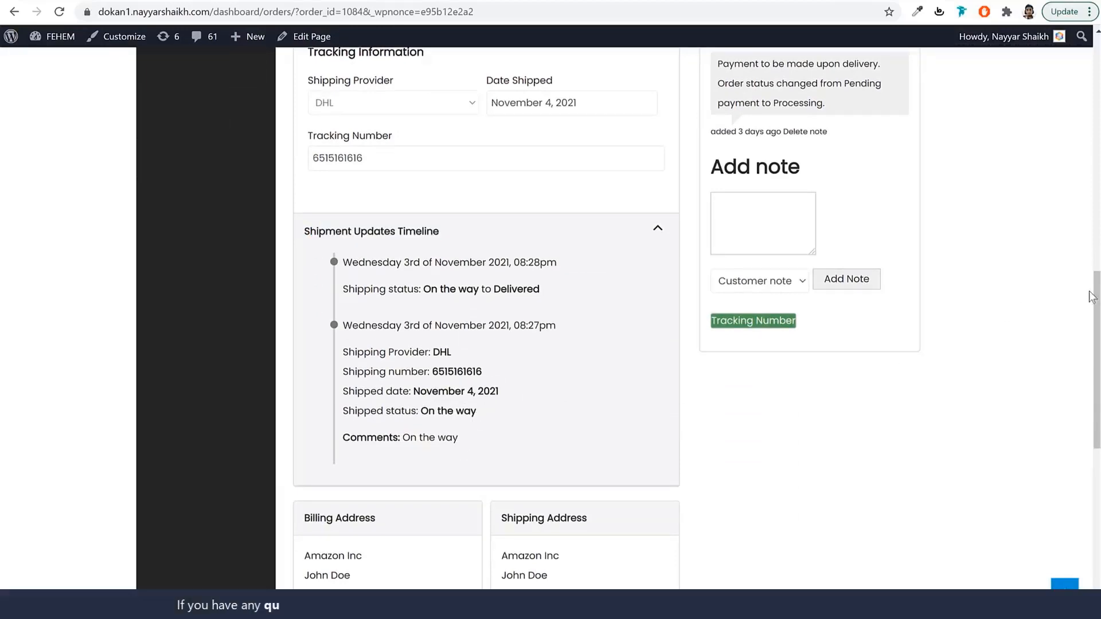
Pick November 10, 2021 as the delivery date.
drag(1092, 297, 1085, 124)
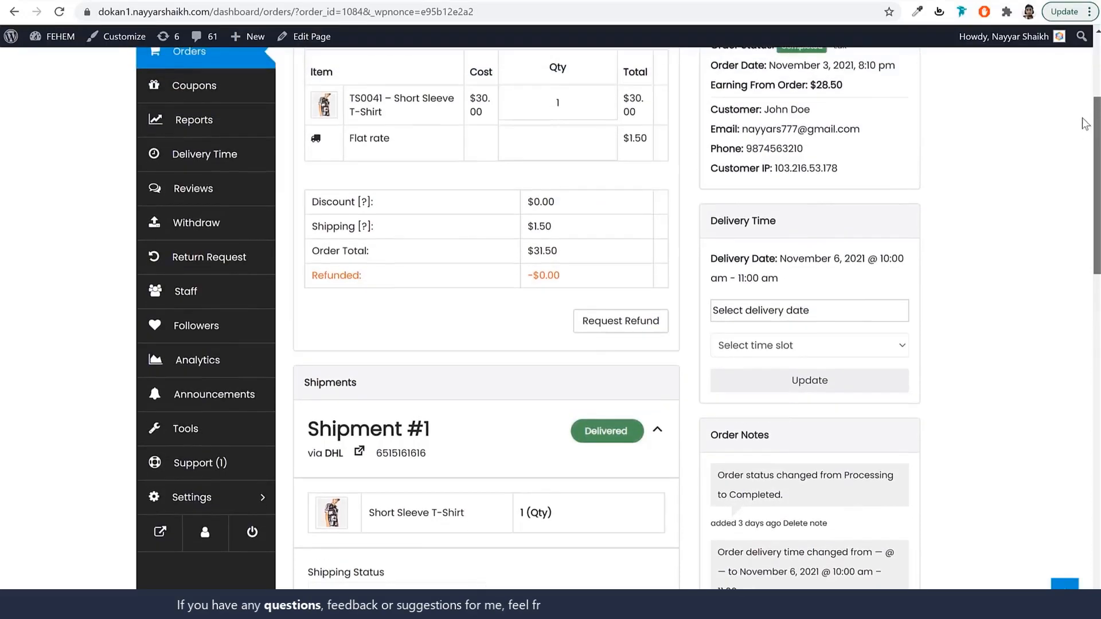
drag(811, 219, 710, 221)
click(758, 310)
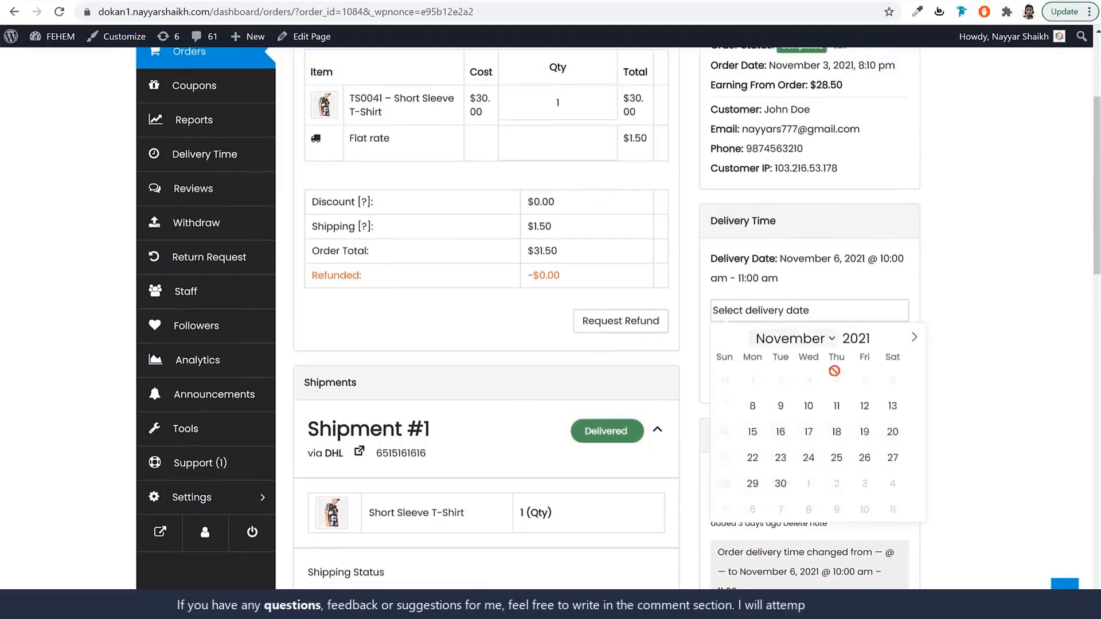
click(808, 405)
Go to the Withdraw page showing the $114.00 current balance.
scroll(726, 302, up, 1)
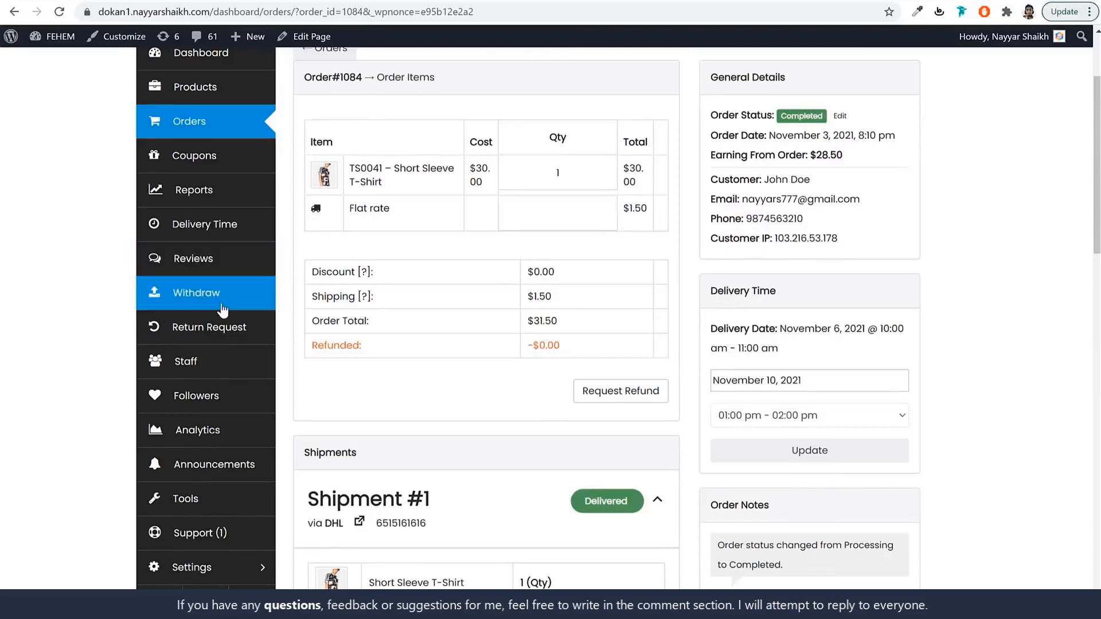
click(223, 310)
drag(428, 229, 459, 263)
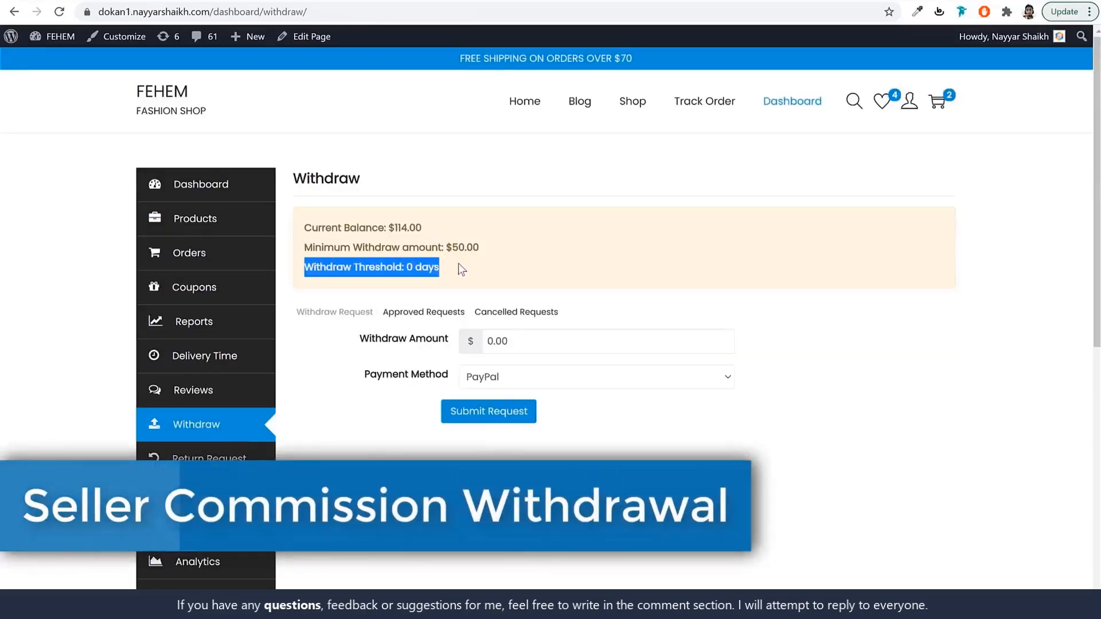
Request a 114 withdrawal by Bank Transfer after checking the balance and minimum.
click(459, 263)
drag(306, 228, 423, 228)
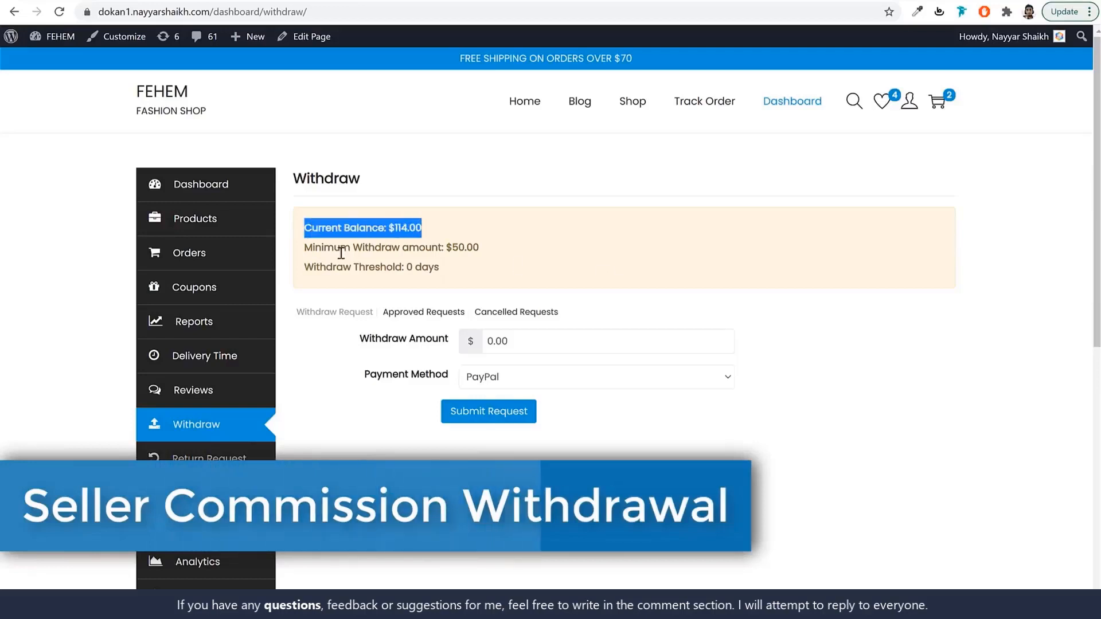
drag(304, 247, 480, 246)
click(512, 339)
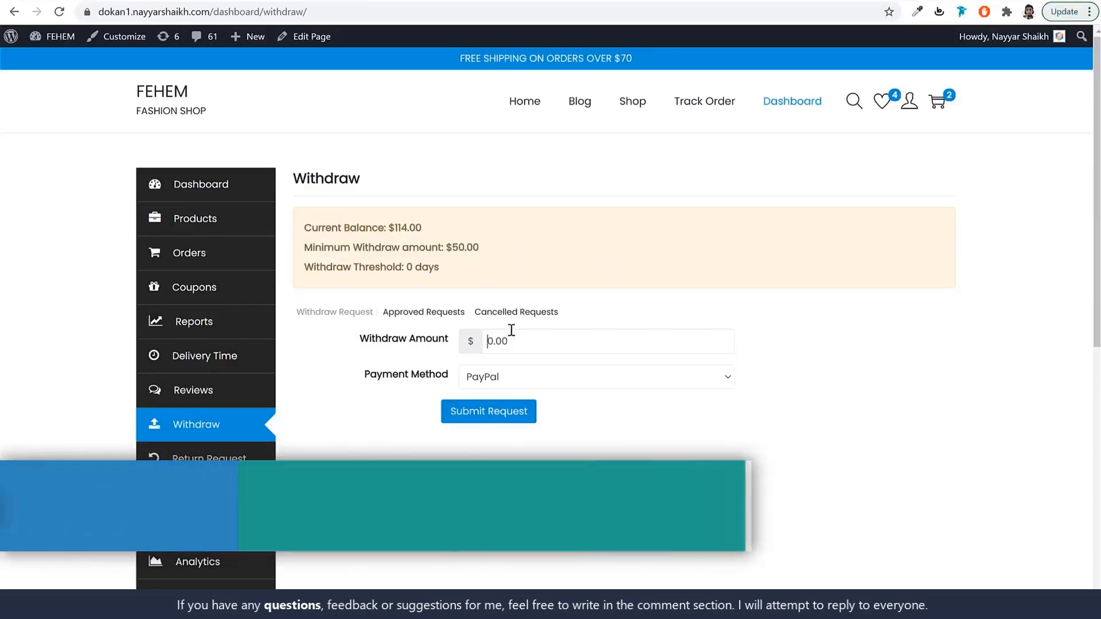
text(114)
click(516, 386)
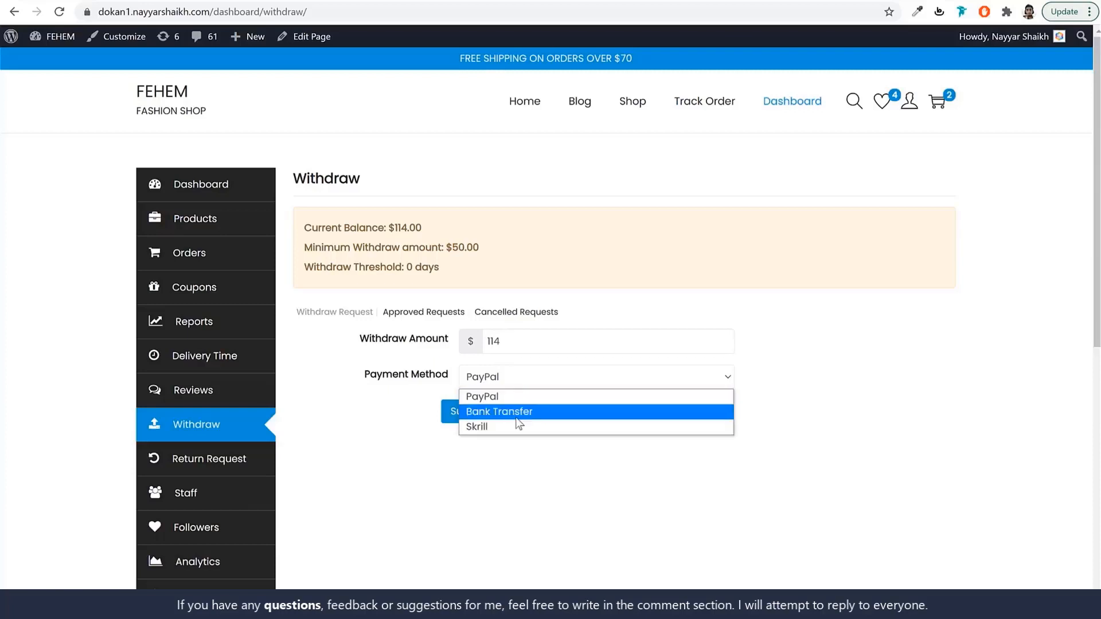
click(519, 413)
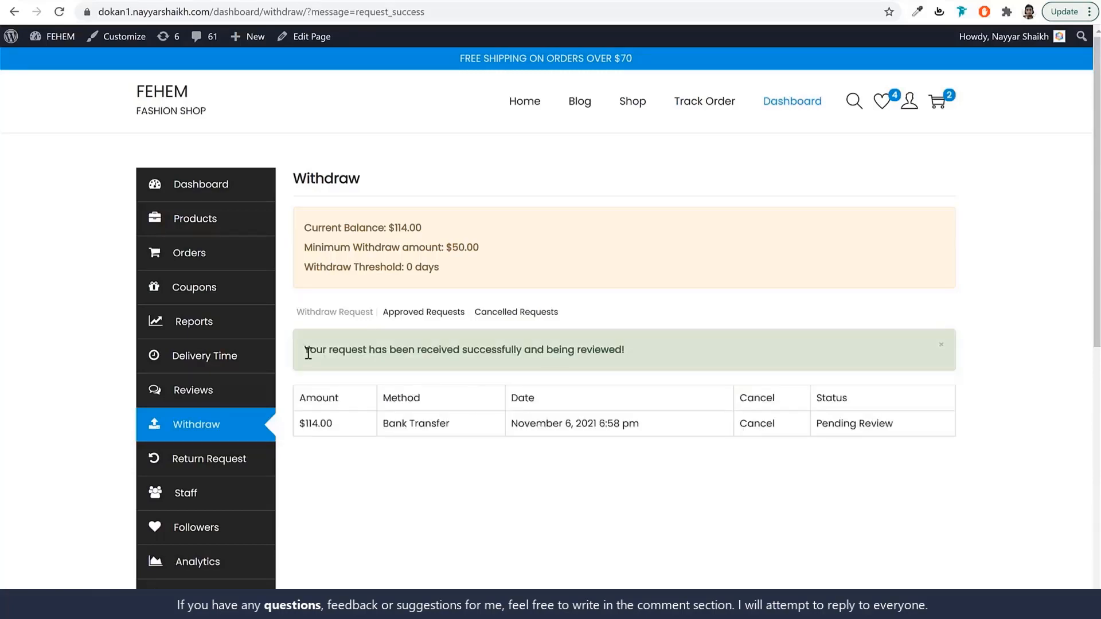
Check the pending-request notice and go to the Support Tickets page.
drag(308, 353, 621, 359)
click(602, 458)
scroll(601, 449, down, 2)
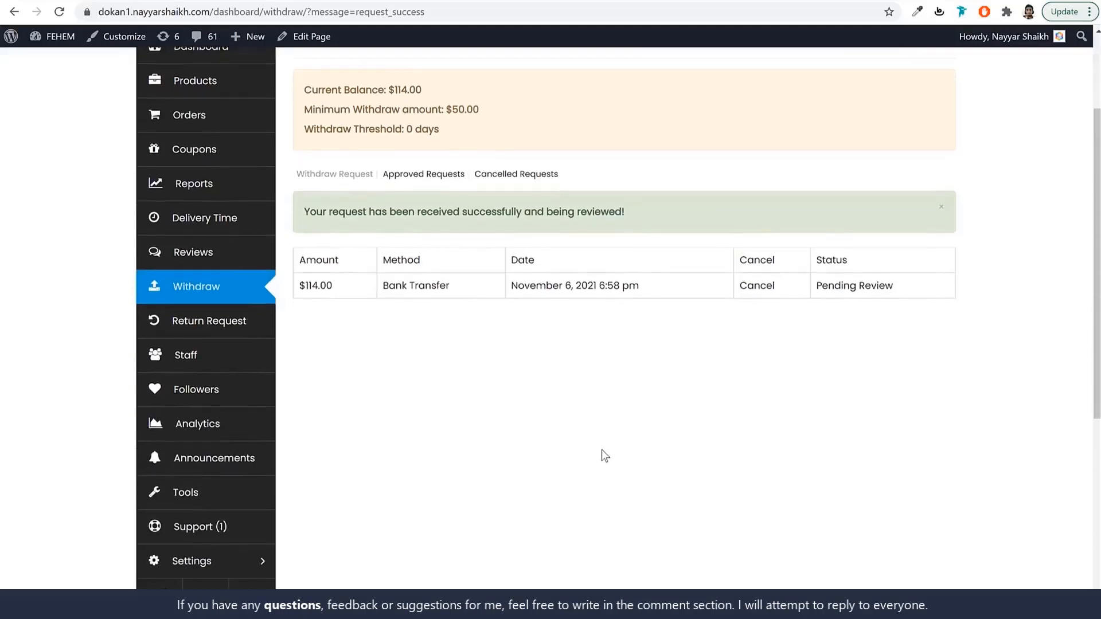
scroll(601, 450, down, 1)
click(209, 464)
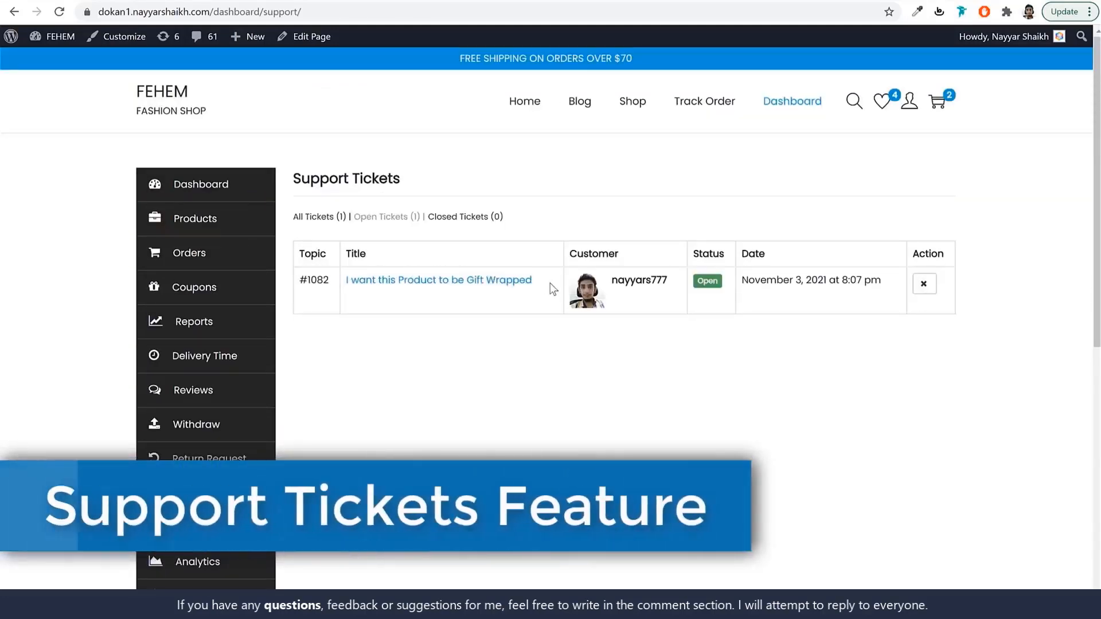
Open gift-wrapping ticket #1082 and view its reply form and status options.
drag(533, 281, 346, 280)
click(392, 327)
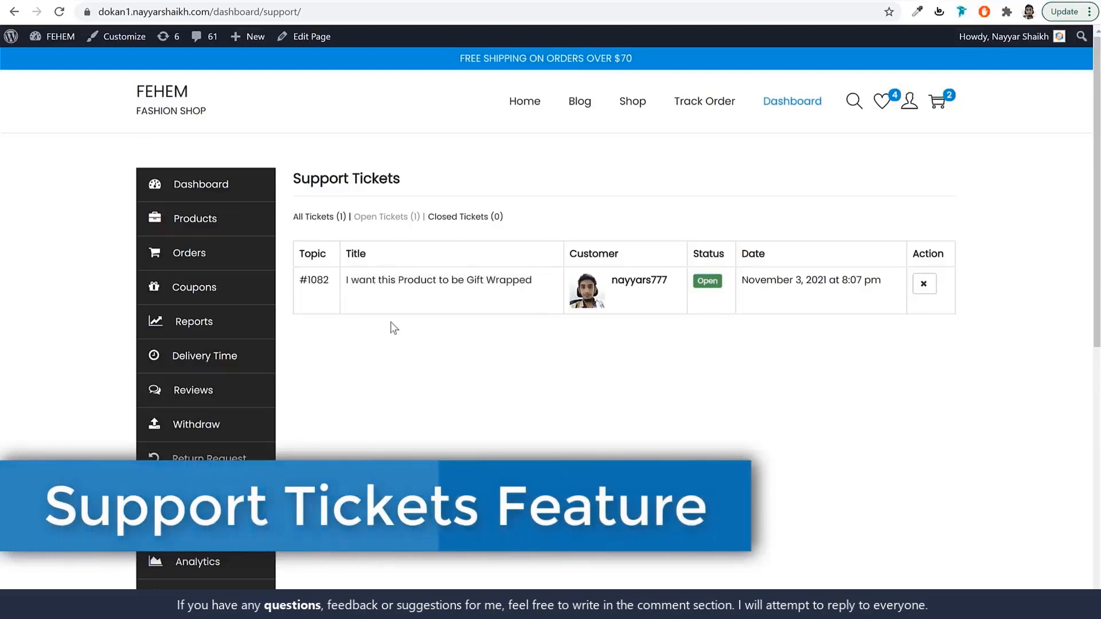
click(406, 284)
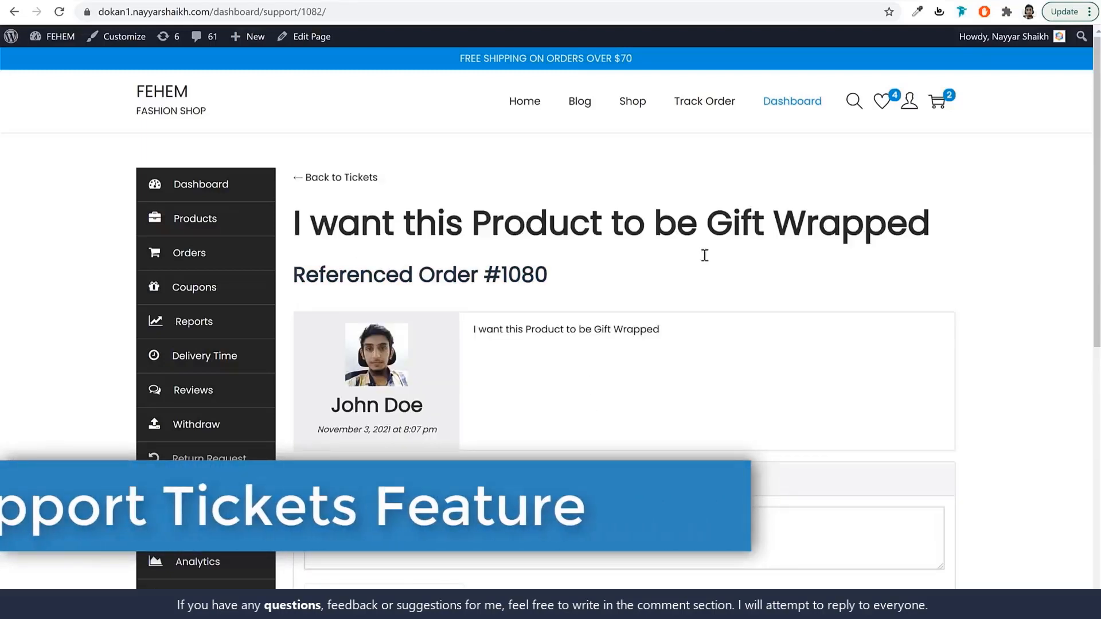
scroll(769, 322, down, 4)
click(473, 337)
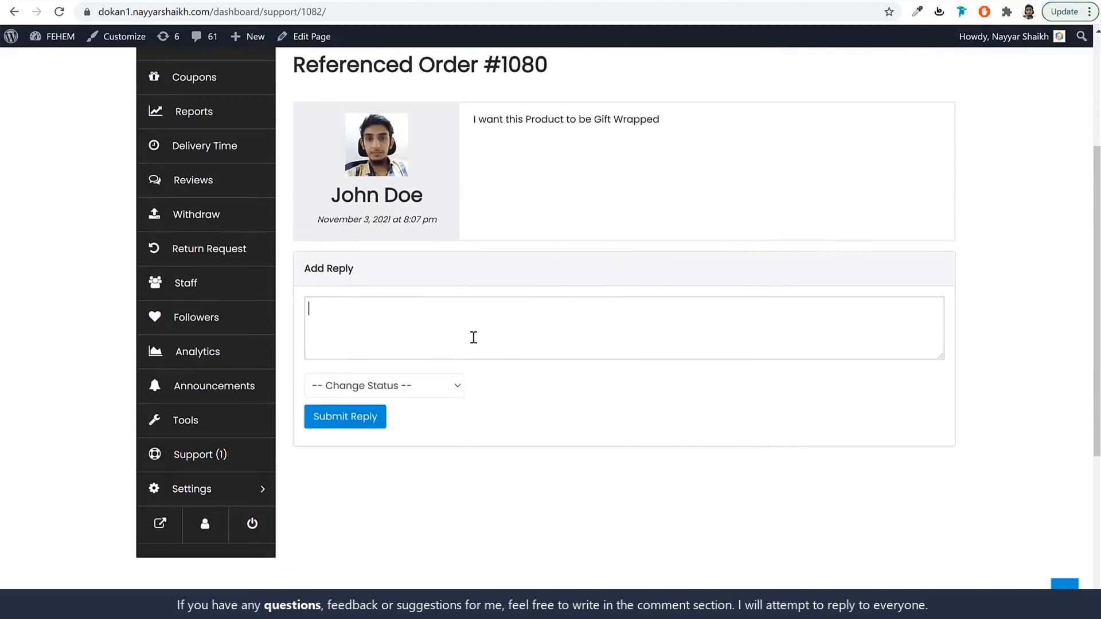
click(380, 390)
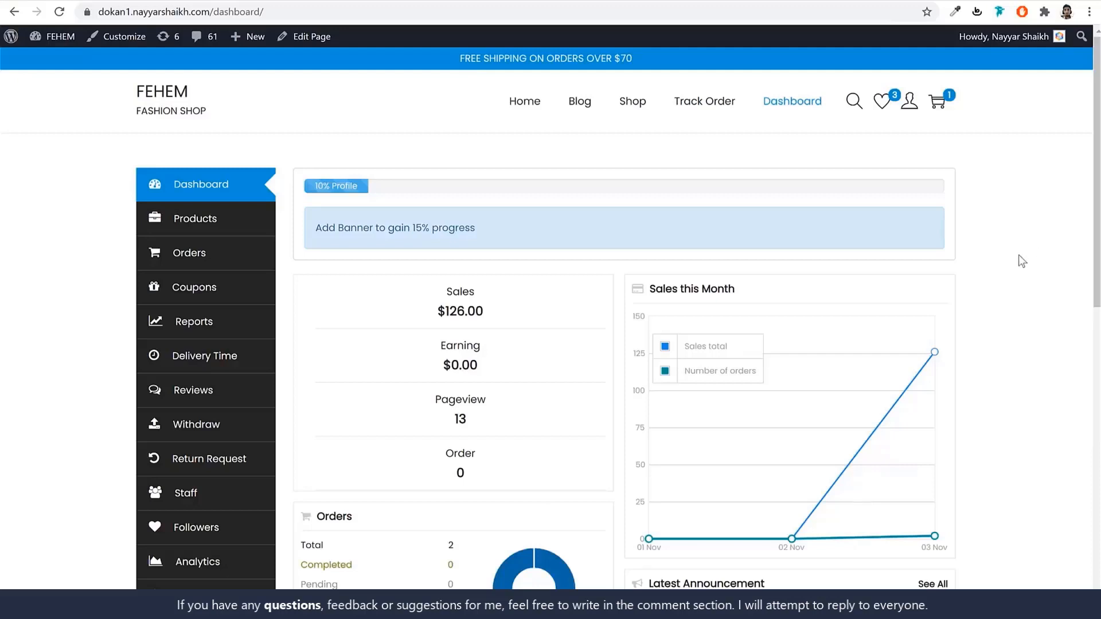
Review the dashboard's $126.00 sales, earnings, pageviews and order count.
scroll(1018, 355, down, 5)
scroll(1020, 357, up, 5)
scroll(972, 240, down, 2)
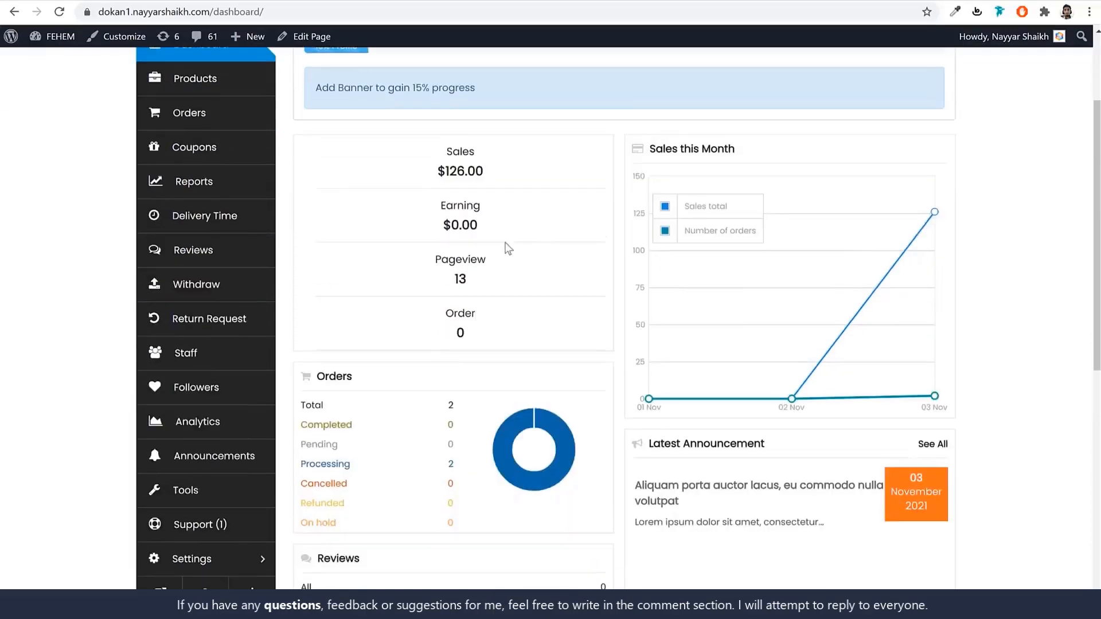
drag(488, 169, 423, 173)
drag(497, 231, 422, 225)
drag(491, 277, 440, 283)
drag(472, 337, 423, 310)
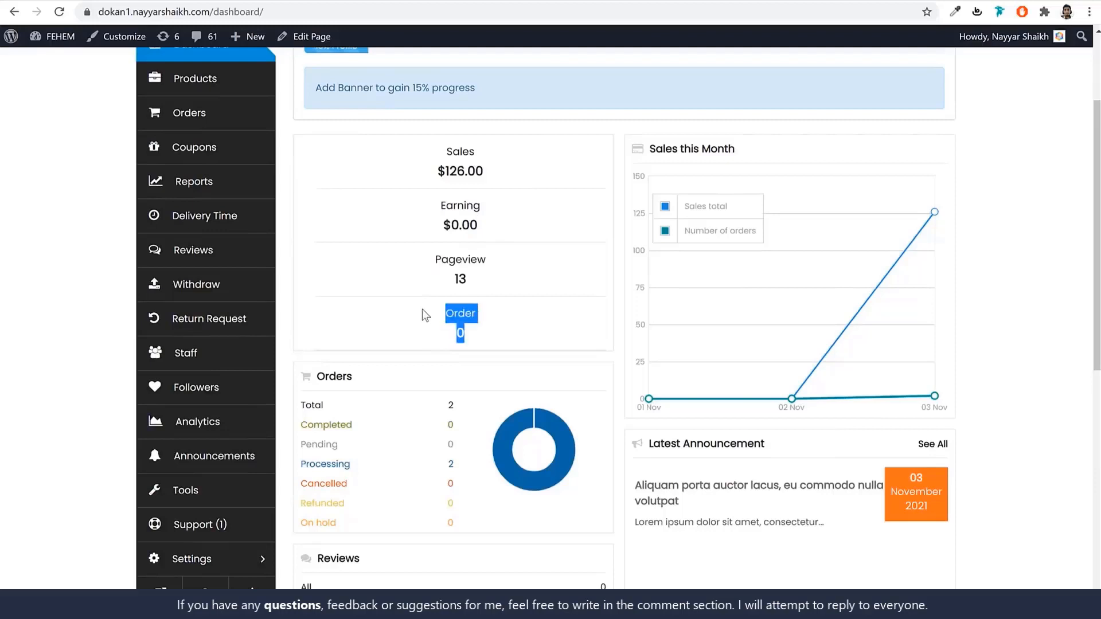
click(423, 310)
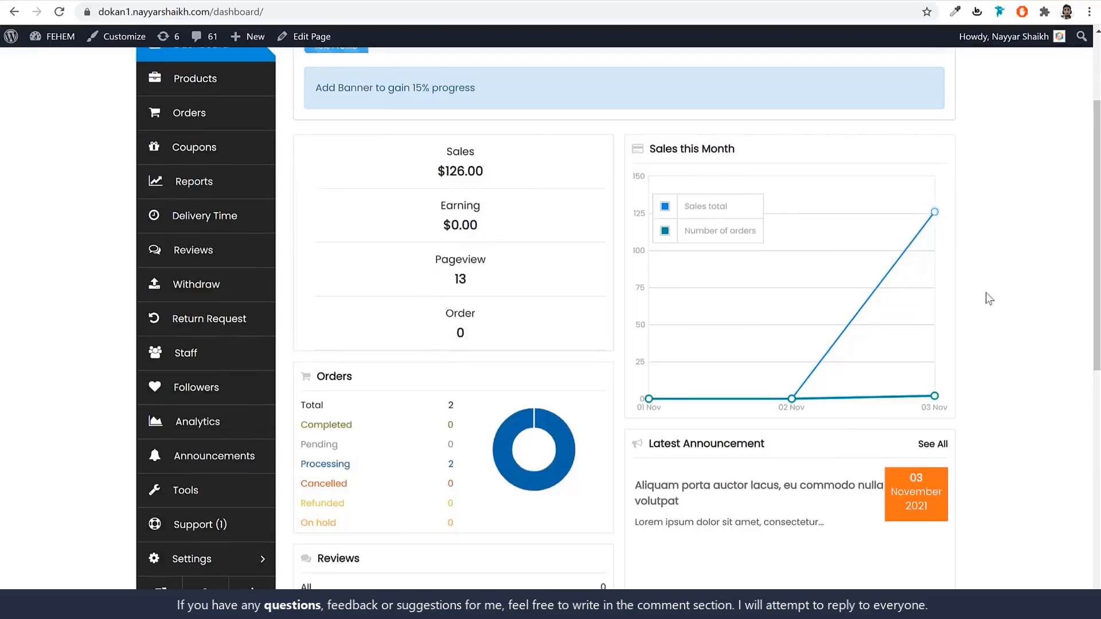
Read the latest announcement, return to the dashboard, and go to the Products list.
scroll(995, 344, down, 3)
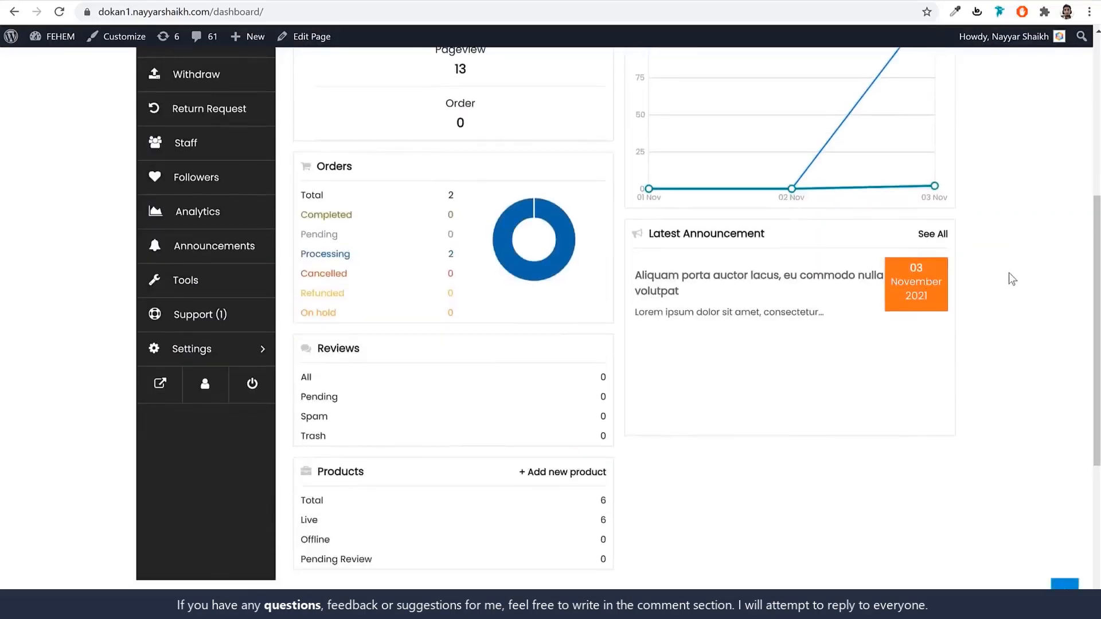
scroll(1025, 312, up, 3)
scroll(1027, 314, down, 2)
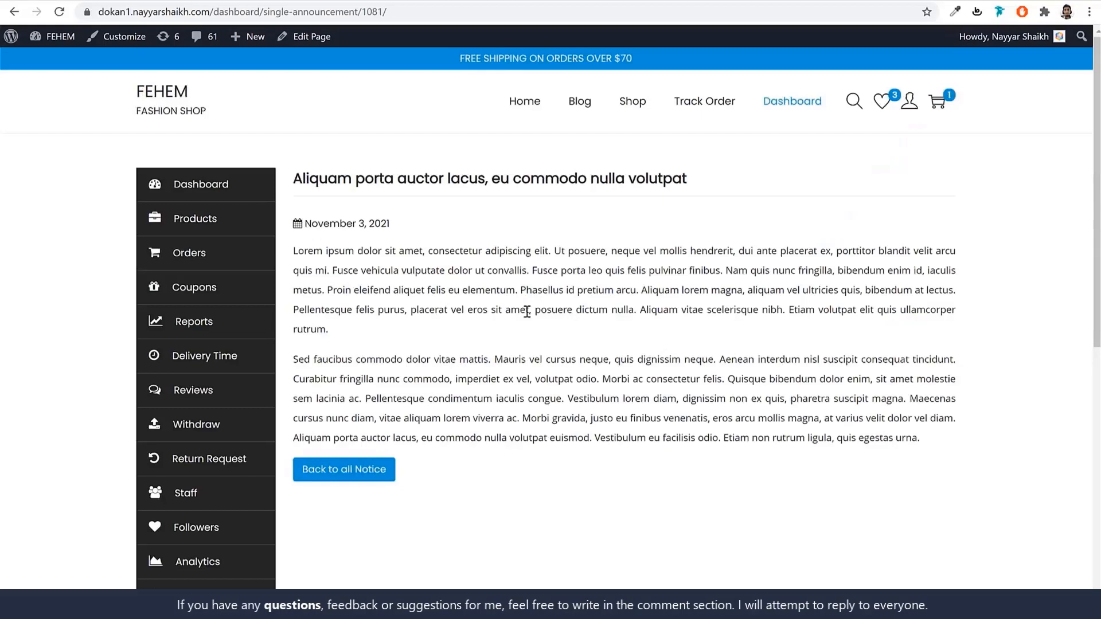
key(alt+Left)
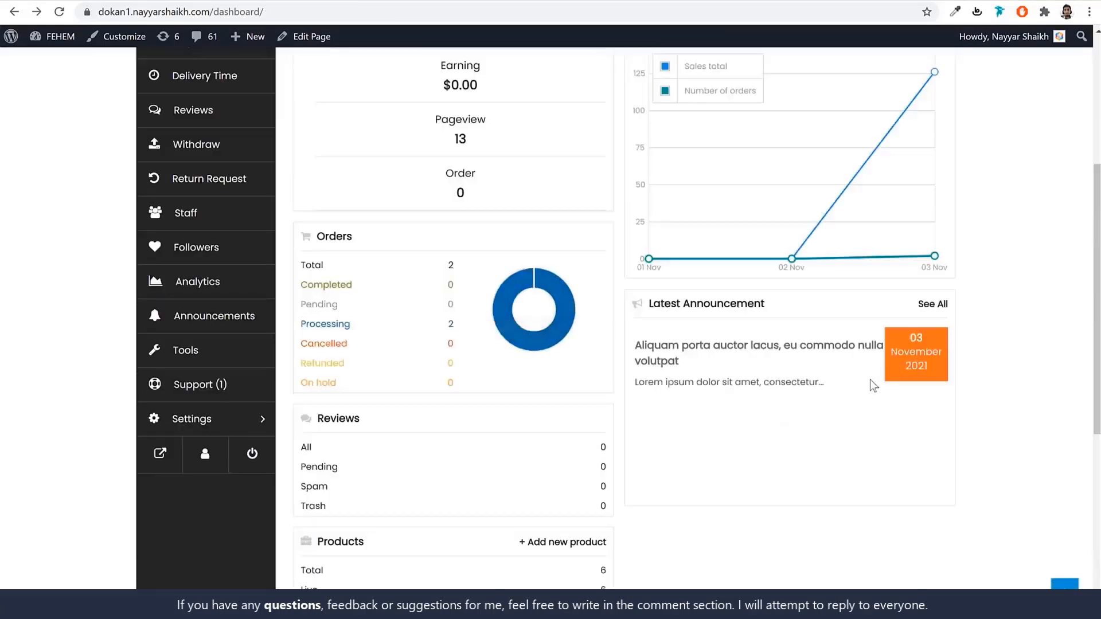
drag(330, 268, 303, 266)
scroll(510, 372, down, 5)
scroll(518, 373, up, 10)
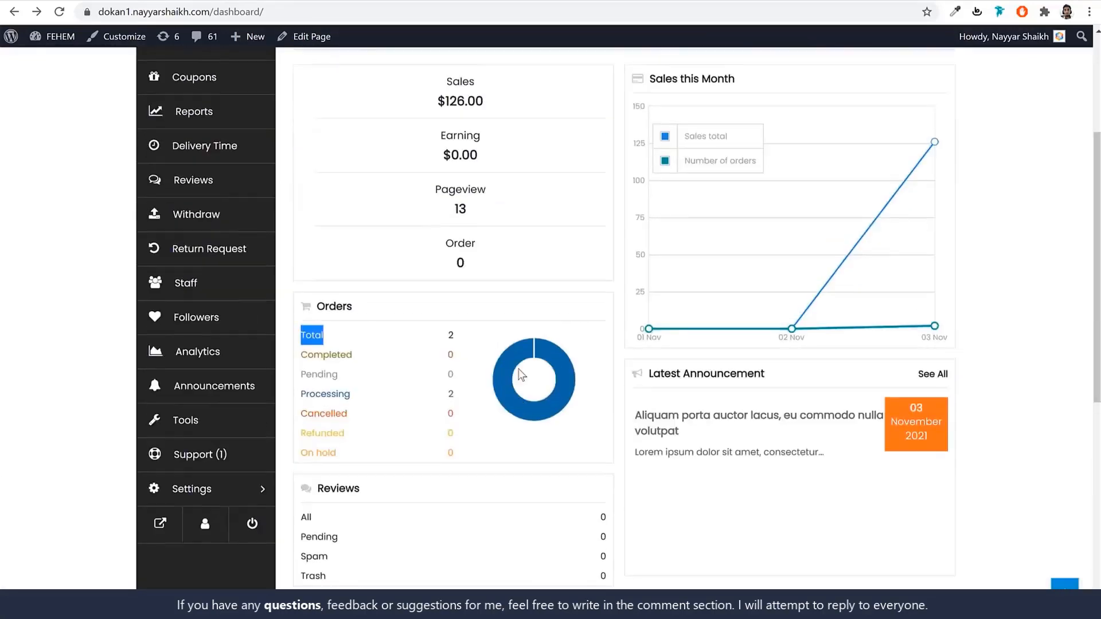
click(220, 228)
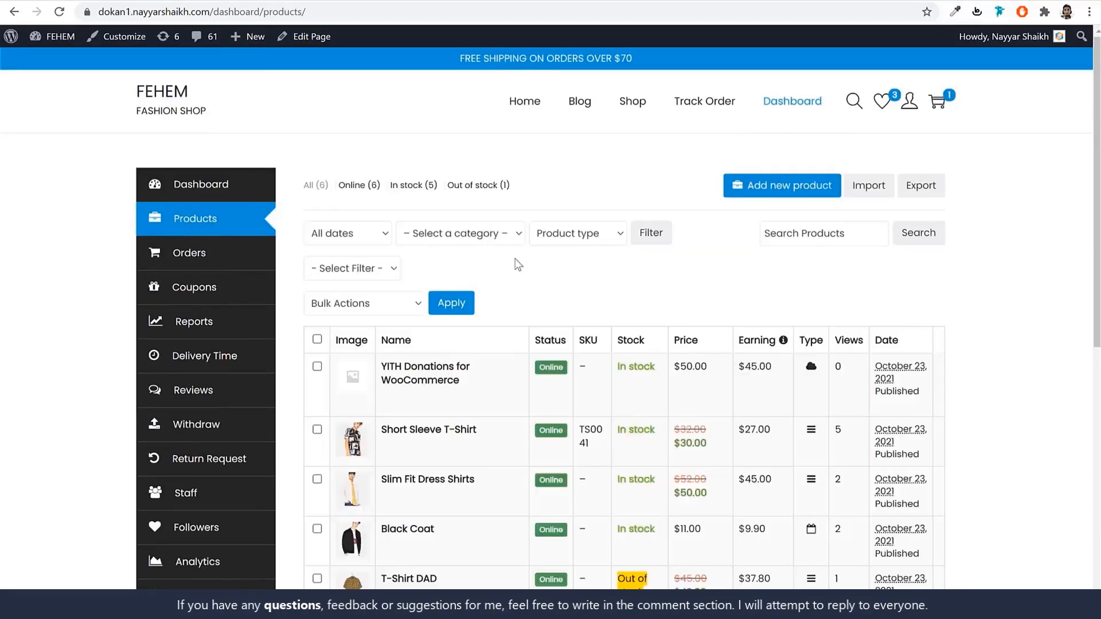
Check the Black Coat stock details and the $45.00 YITH Donations earning in the product list.
scroll(518, 265, down, 3)
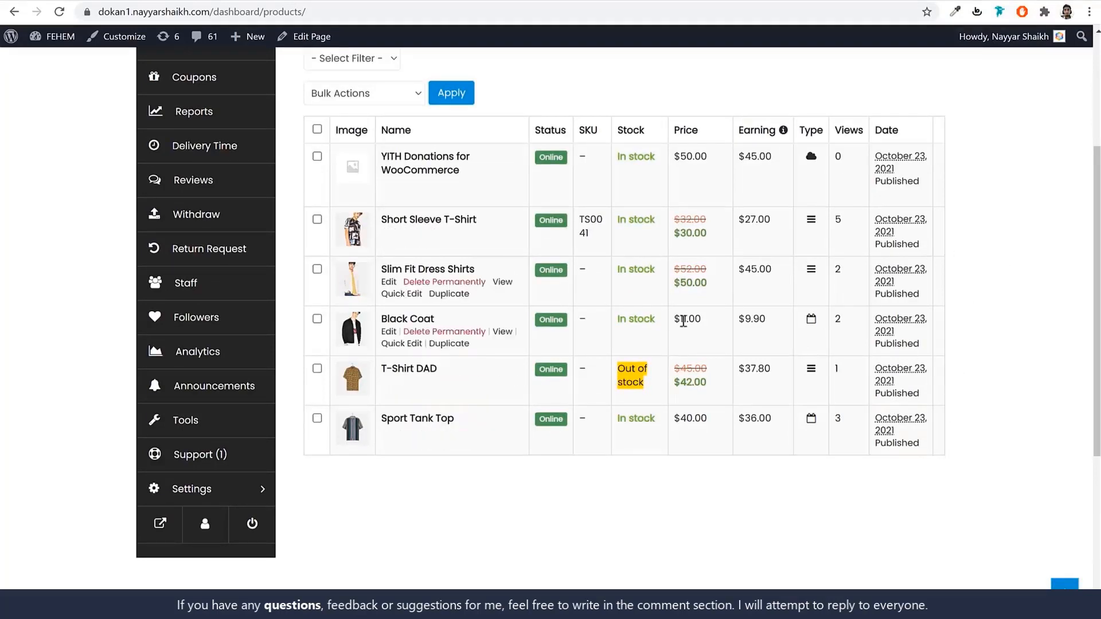
drag(649, 319, 615, 359)
click(630, 374)
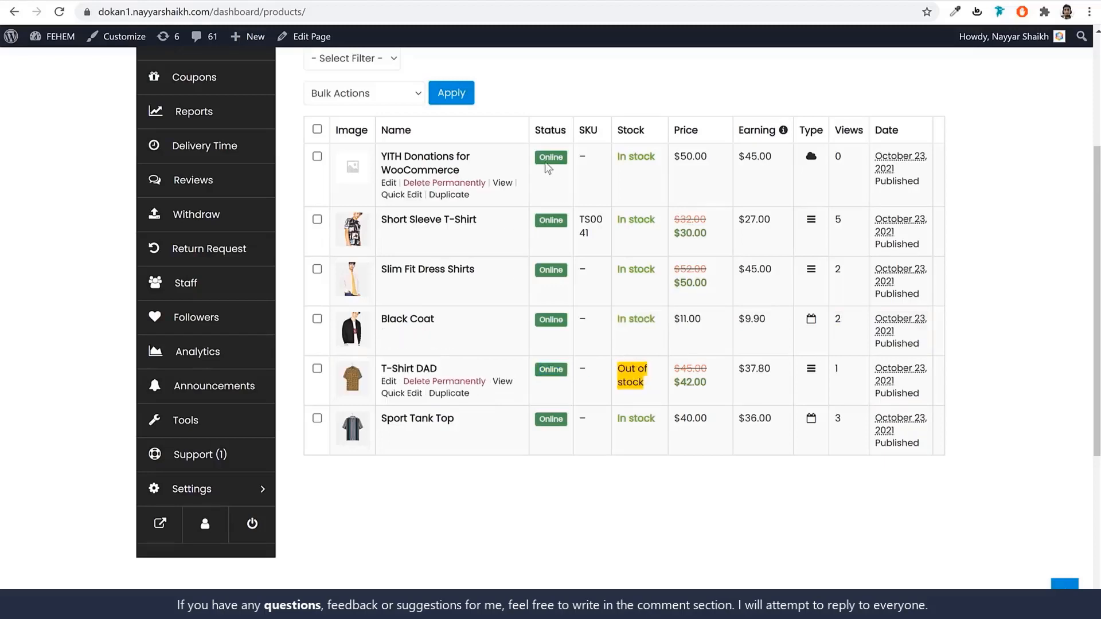
drag(774, 157, 734, 159)
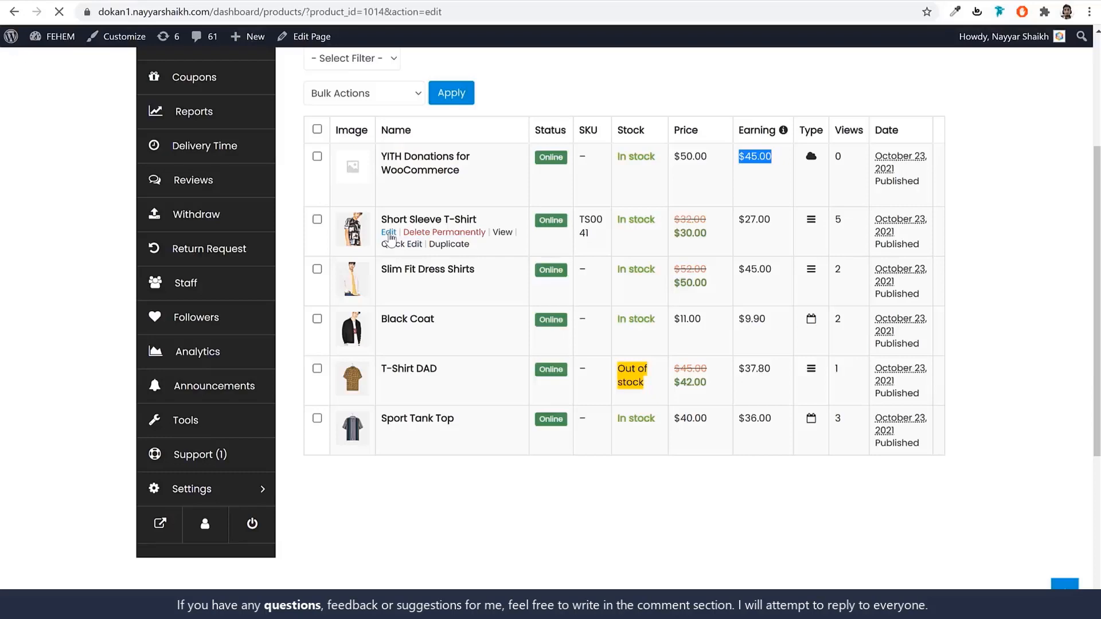
Scroll through the Short Sleeve T-Shirt edit page with its RMA override enabled.
scroll(1039, 373, down, 3)
scroll(1042, 382, down, 15)
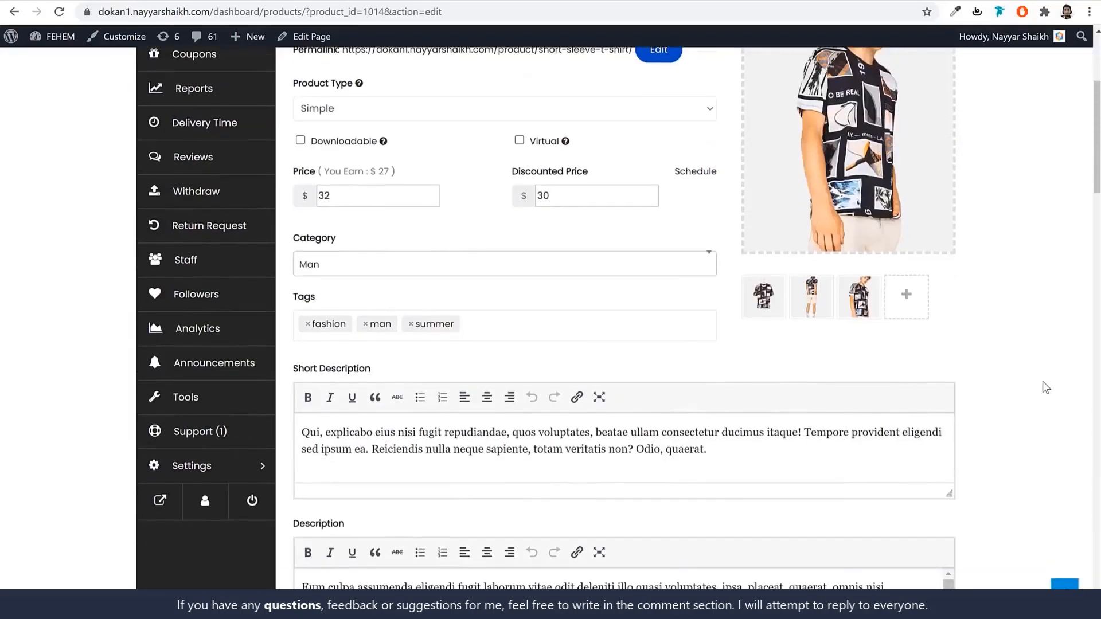
scroll(1043, 380, down, 15)
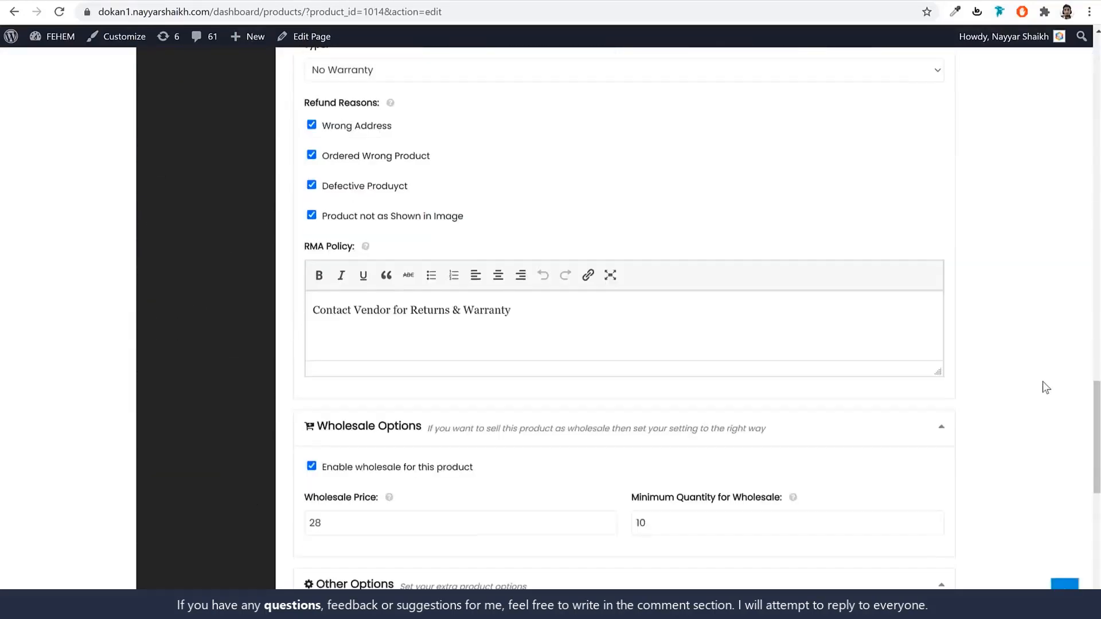
scroll(1038, 388, up, 7)
scroll(1038, 387, up, 15)
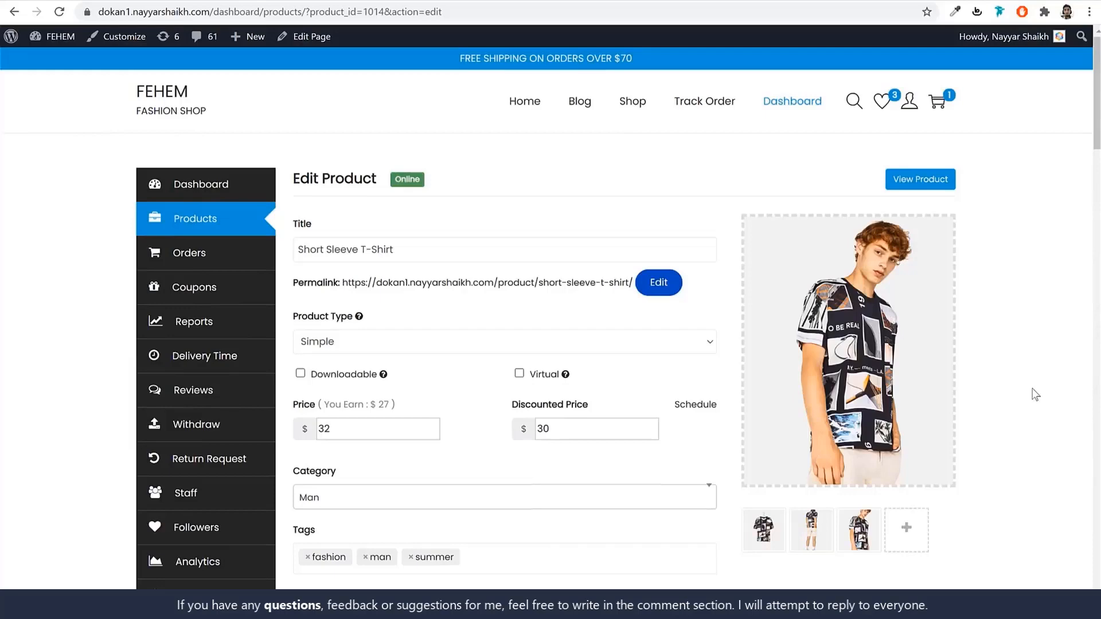
scroll(1016, 428, down, 8)
scroll(1016, 428, up, 5)
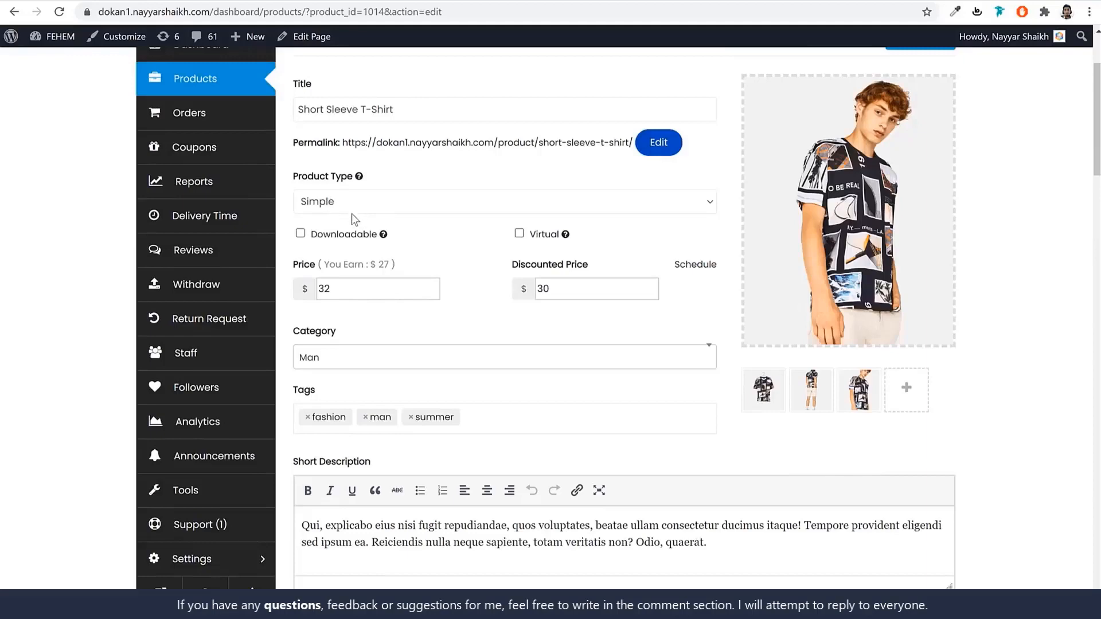
scroll(590, 333, down, 20)
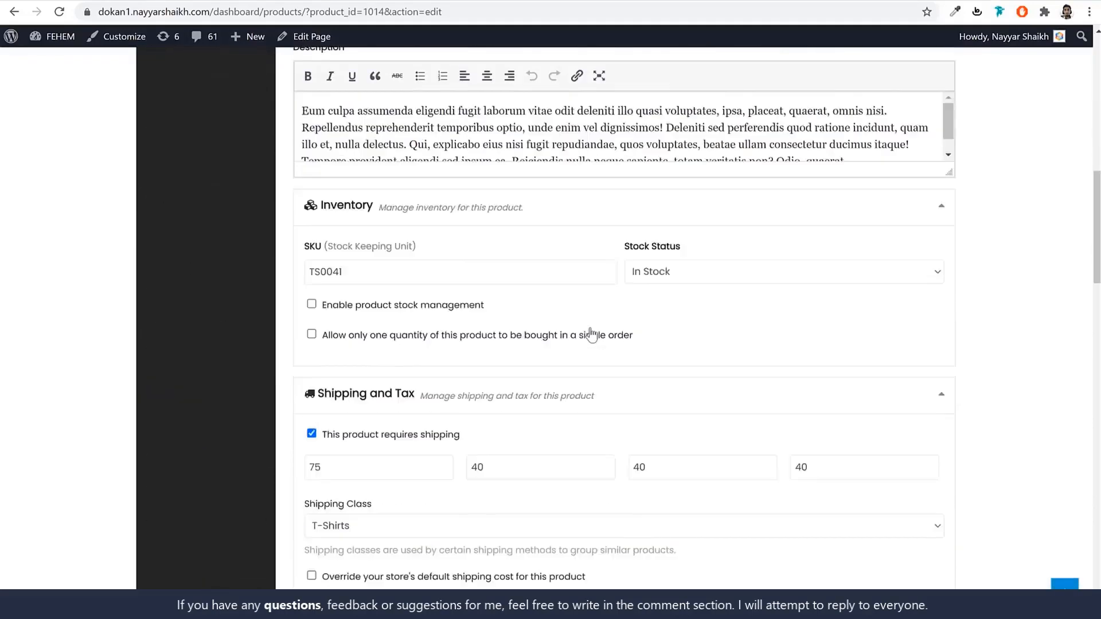
scroll(539, 302, down, 3)
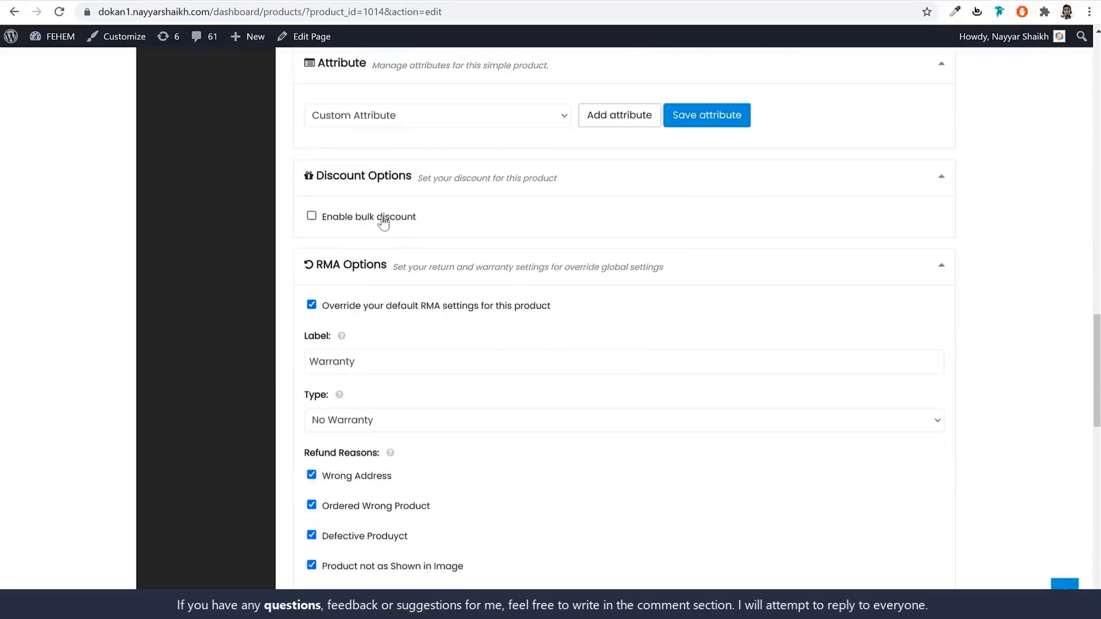
scroll(619, 258, down, 2)
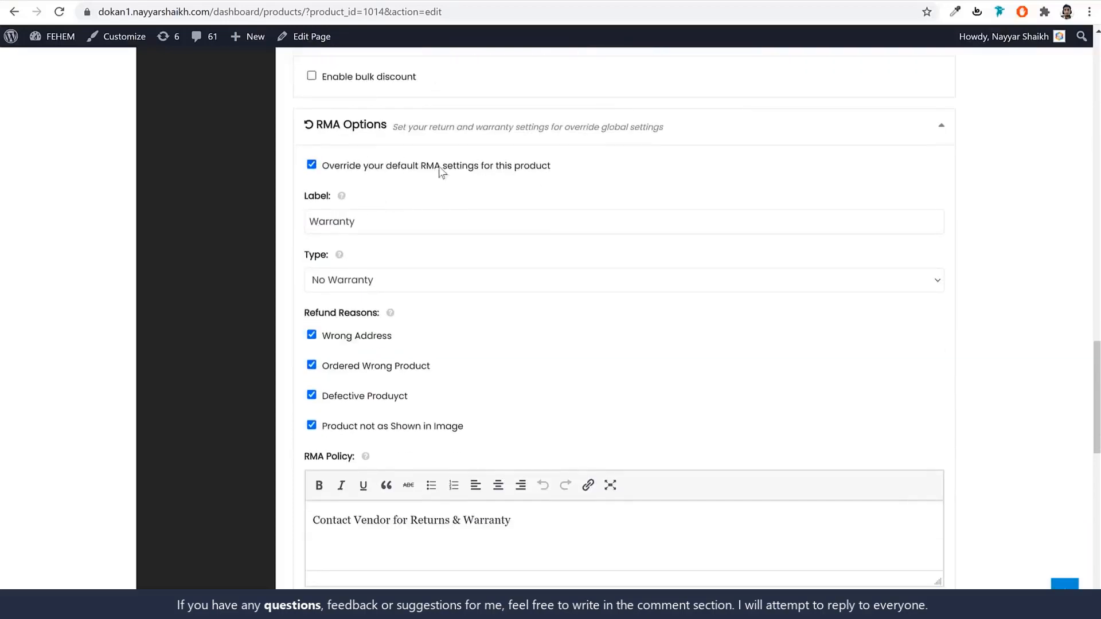
scroll(563, 285, down, 7)
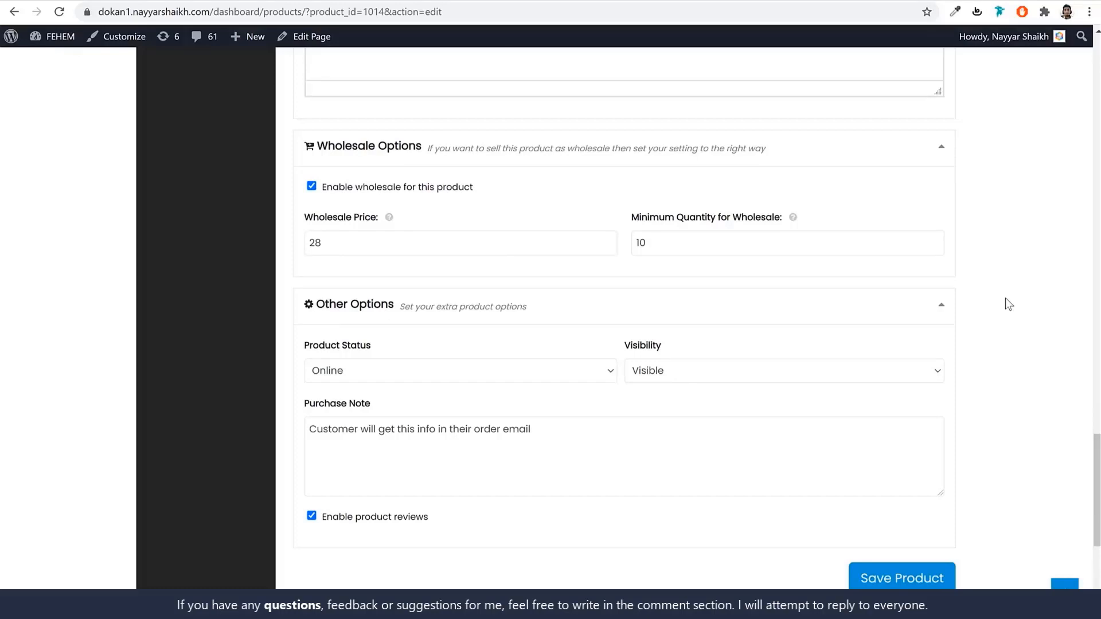
Check the wholesale quantity of 10 and price of 28, then go to Orders.
drag(737, 250, 610, 247)
drag(394, 248, 275, 246)
scroll(903, 406, up, 20)
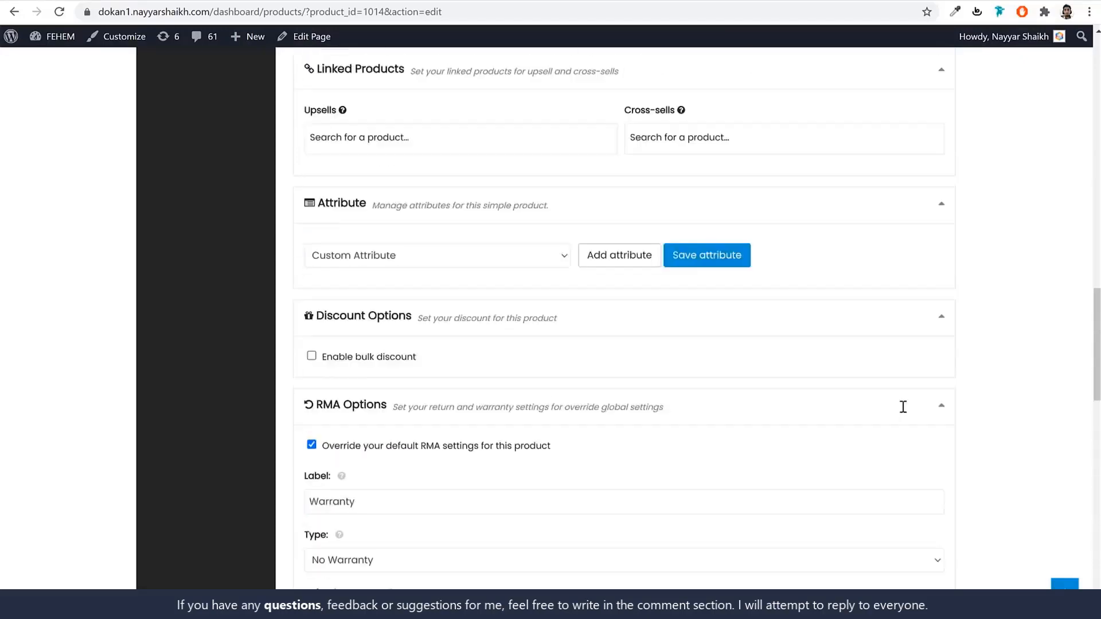
click(238, 267)
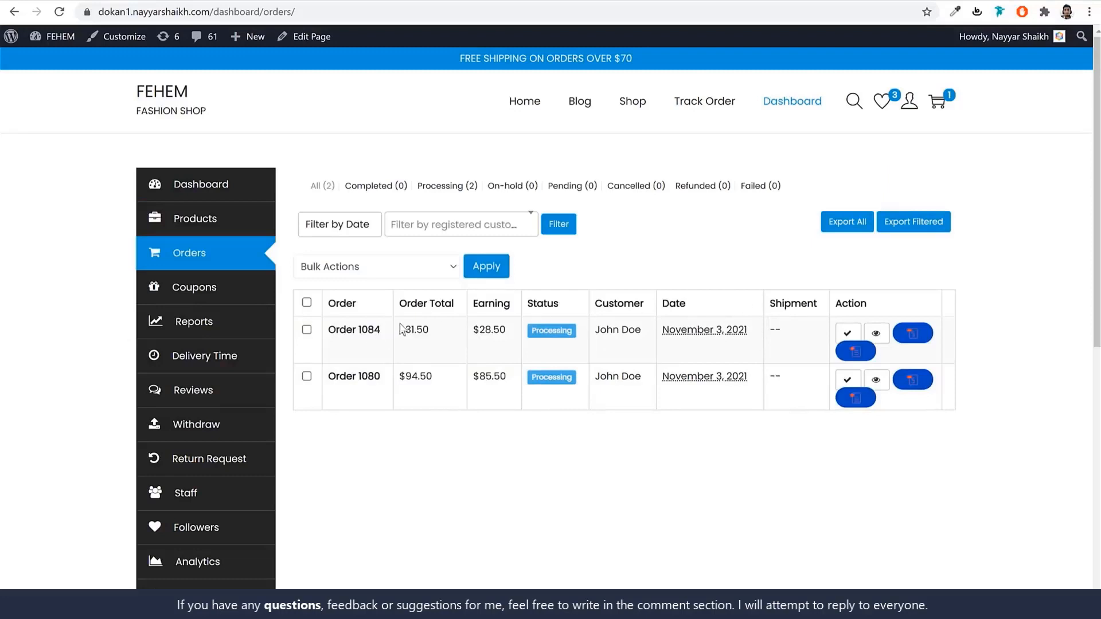
Open the $31.50 T-shirt order and check its item name and quantity.
click(368, 334)
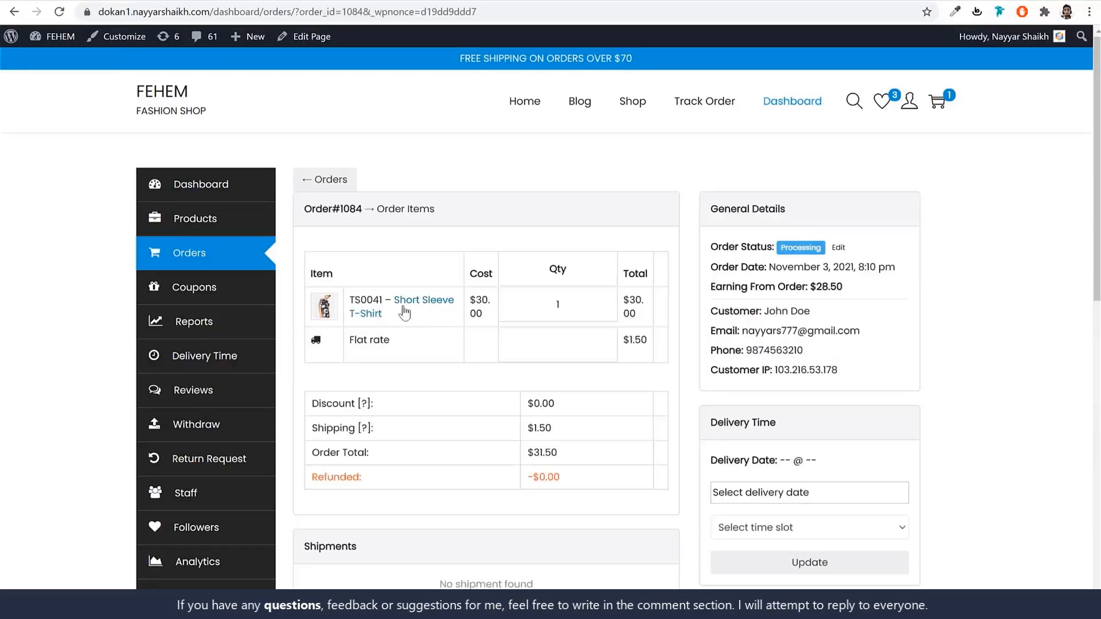
mouse_move(393, 300)
mouse_down()
mouse_move(453, 302)
mouse_move(380, 314)
mouse_up()
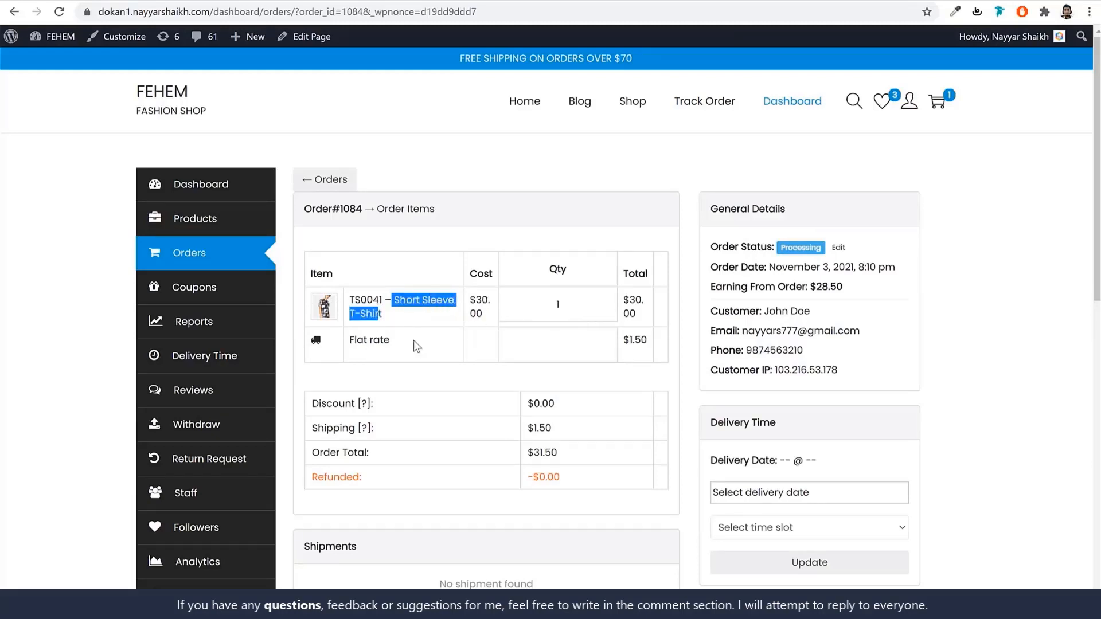
click(542, 337)
double_click(572, 311)
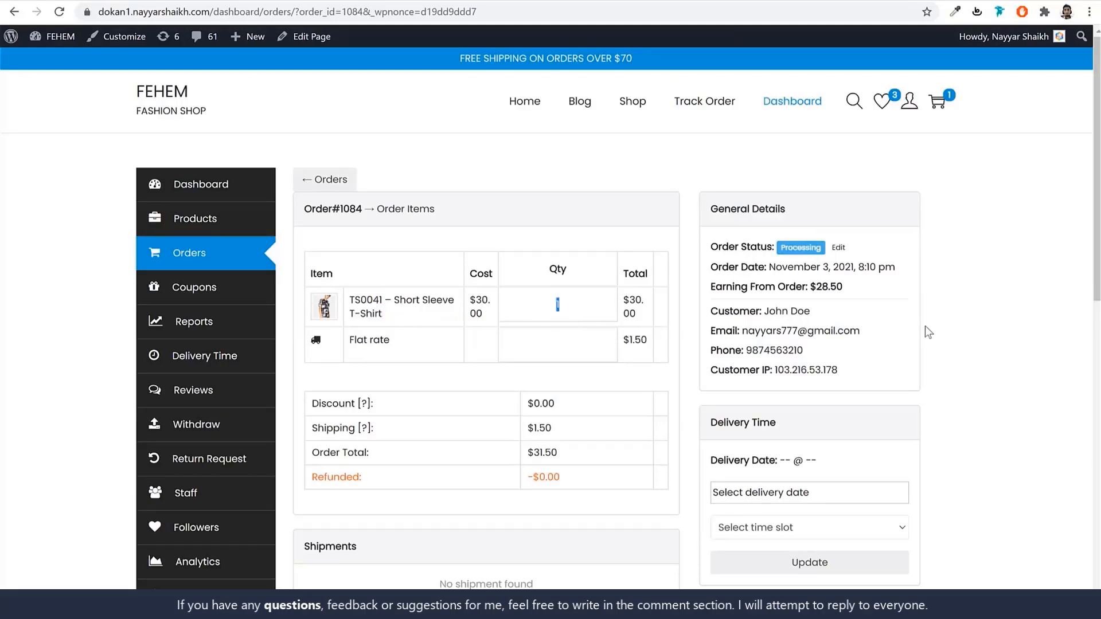
scroll(916, 331, down, 2)
scroll(914, 332, up, 3)
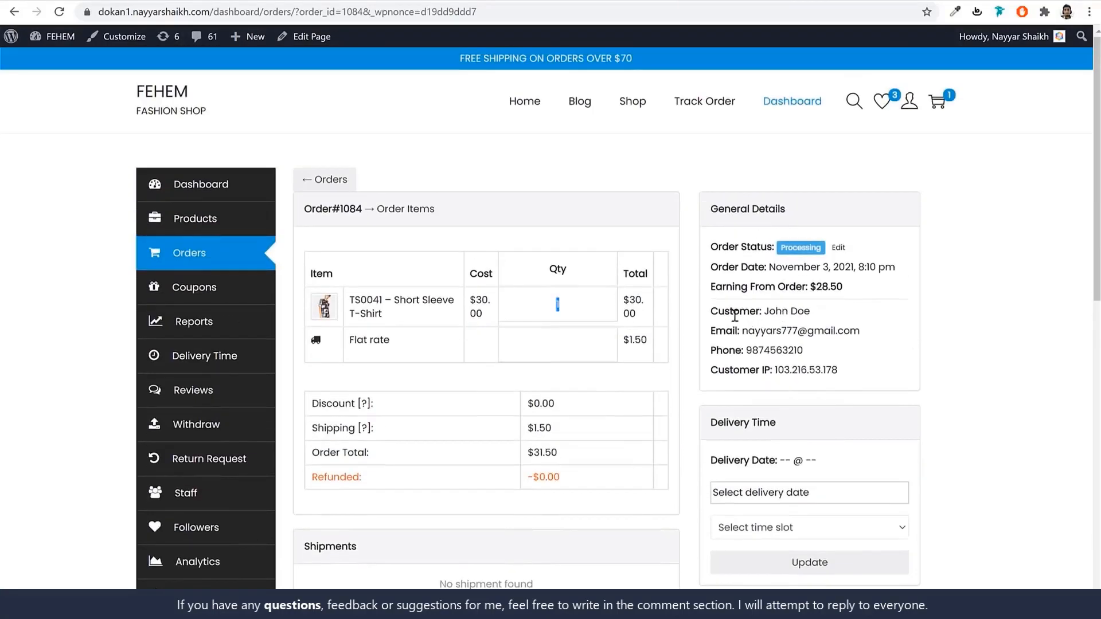
Review the order's customer details and its billing and shipping addresses.
scroll(853, 334, down, 2)
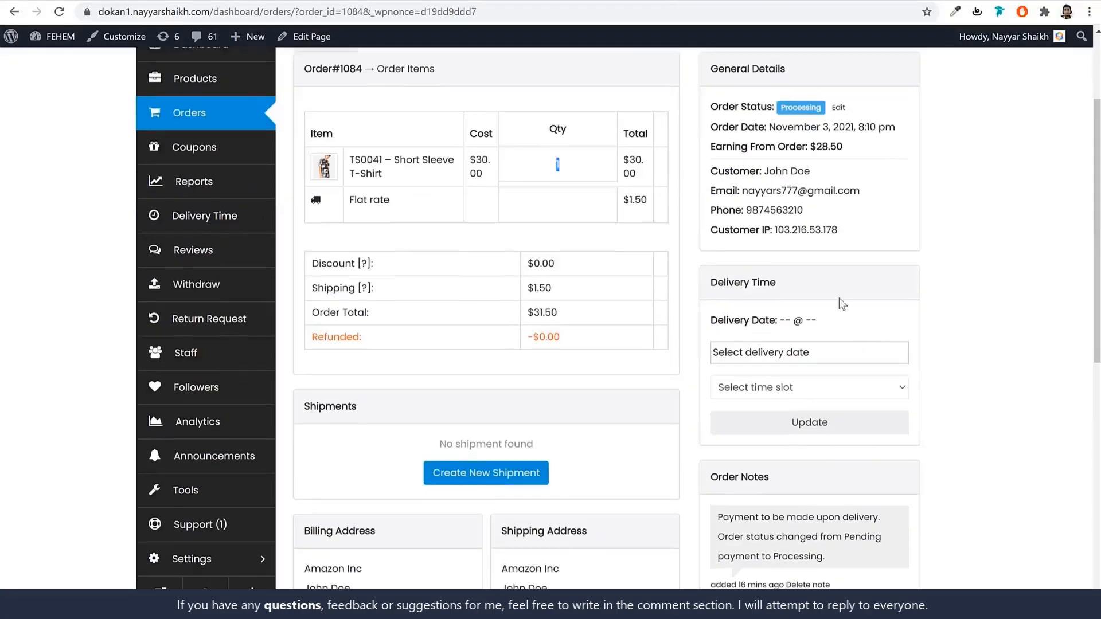
drag(743, 191, 857, 188)
click(857, 189)
scroll(496, 361, down, 4)
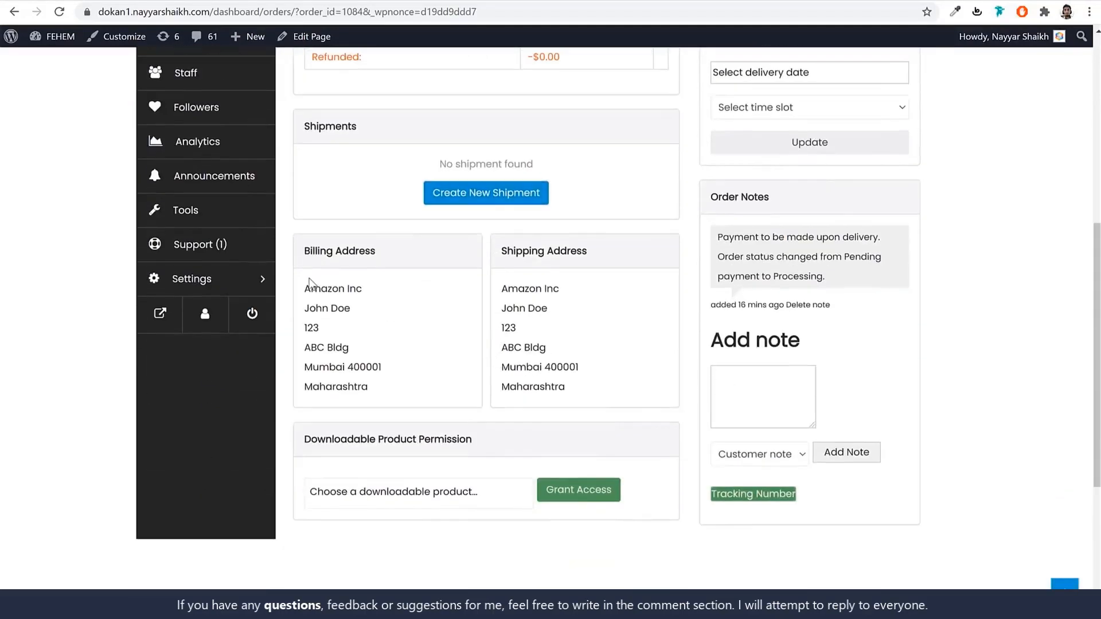
drag(309, 282, 381, 396)
drag(507, 289, 586, 394)
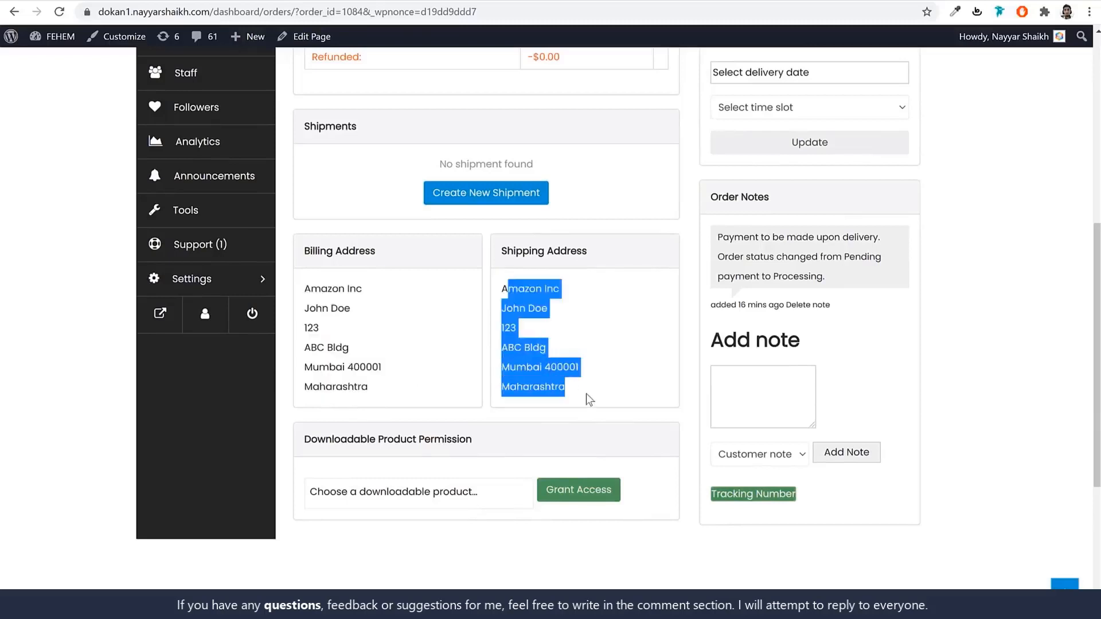
click(586, 394)
scroll(586, 393, up, 3)
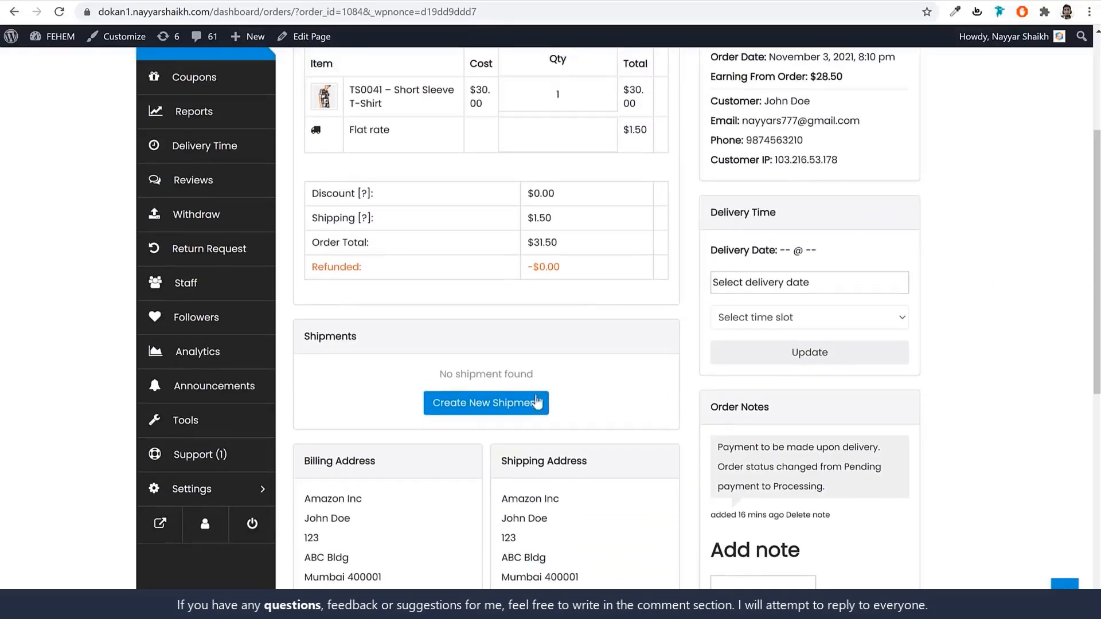
Start a shipment for the T-shirt with status On the way and provider DHL.
click(466, 415)
scroll(873, 361, up, 1)
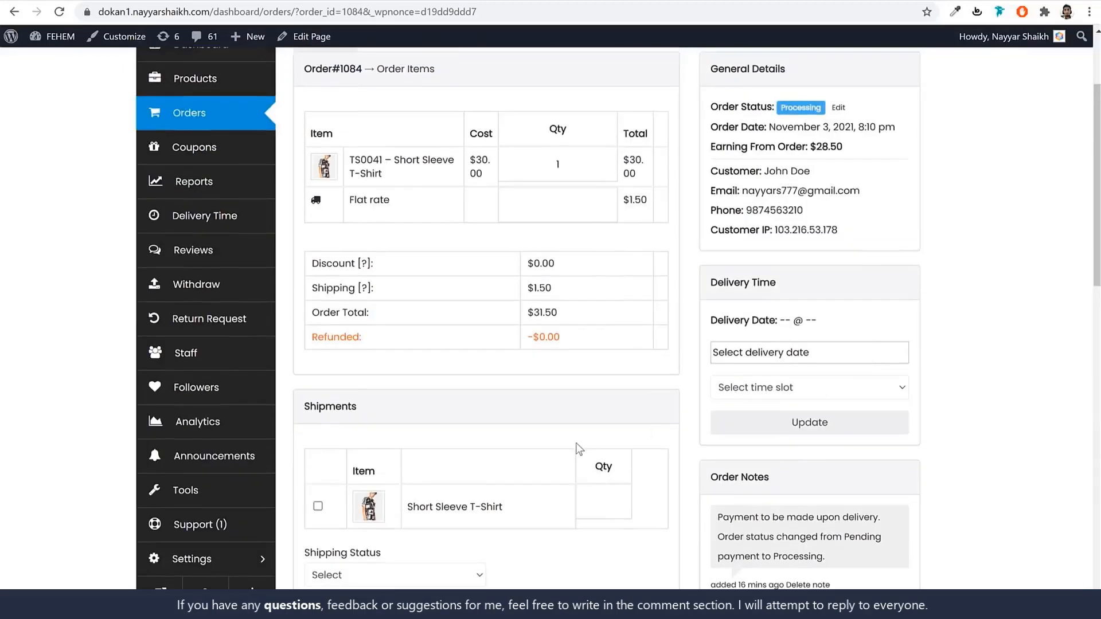
scroll(576, 443, down, 3)
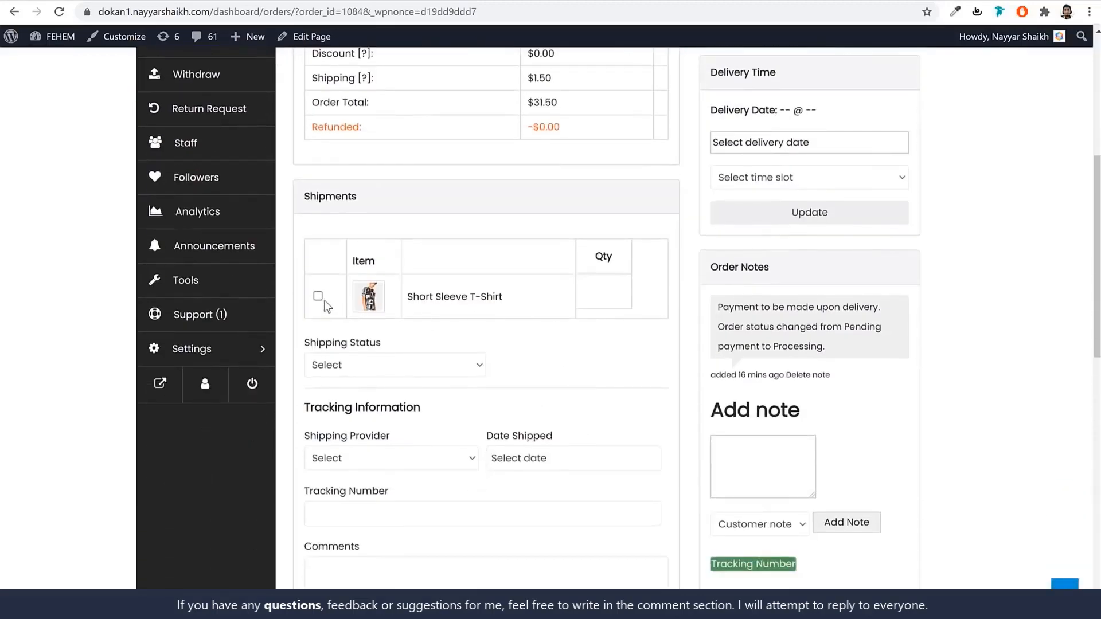
click(321, 298)
scroll(562, 318, down, 2)
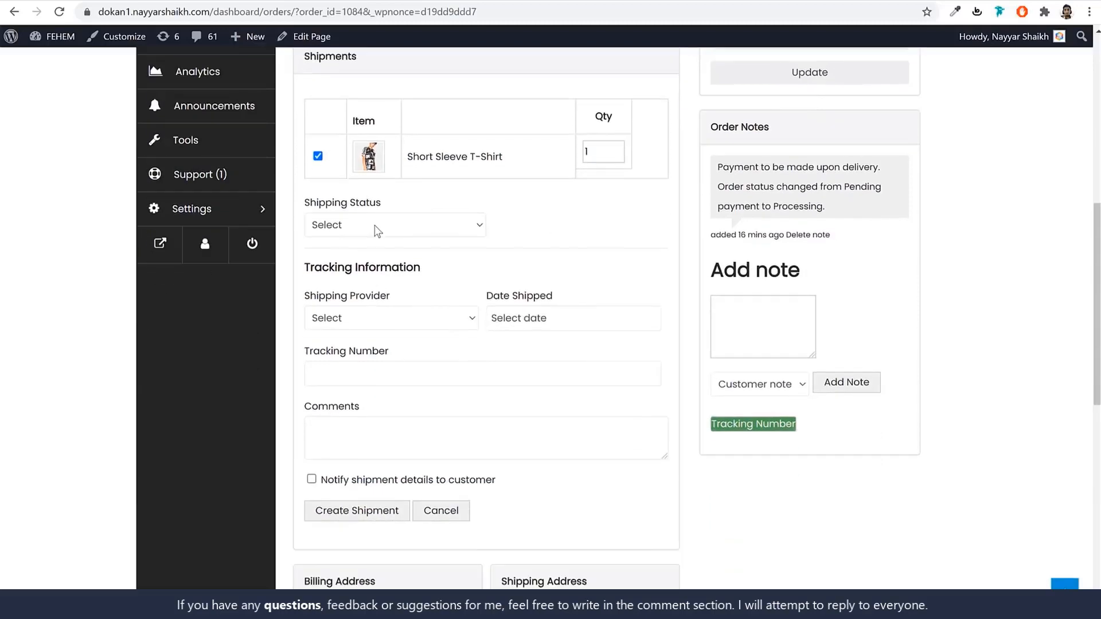
click(377, 226)
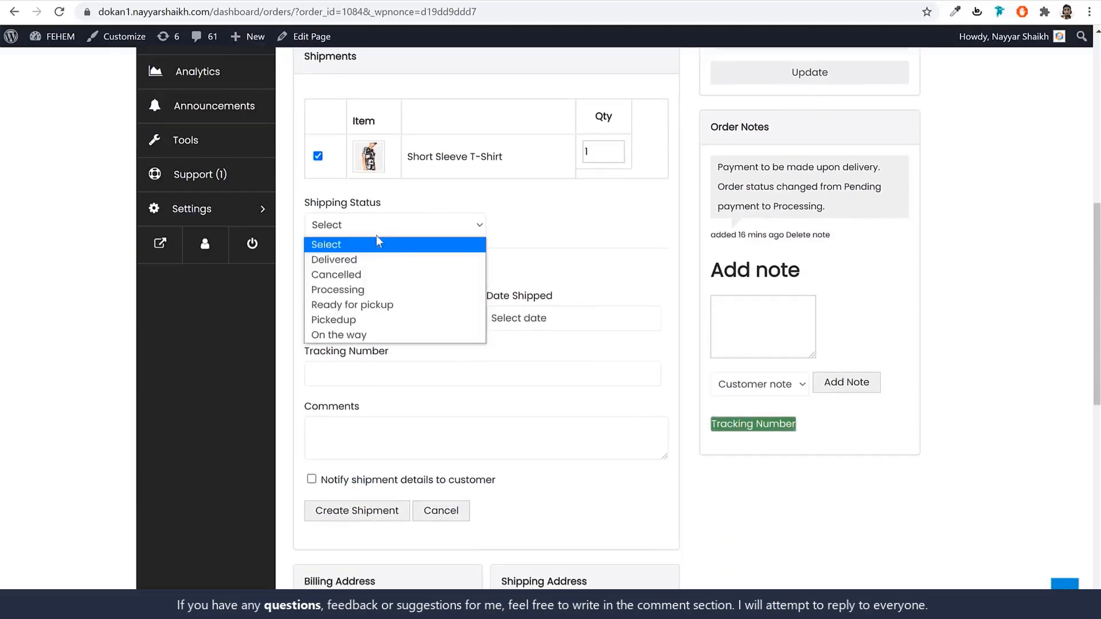
click(364, 336)
click(373, 319)
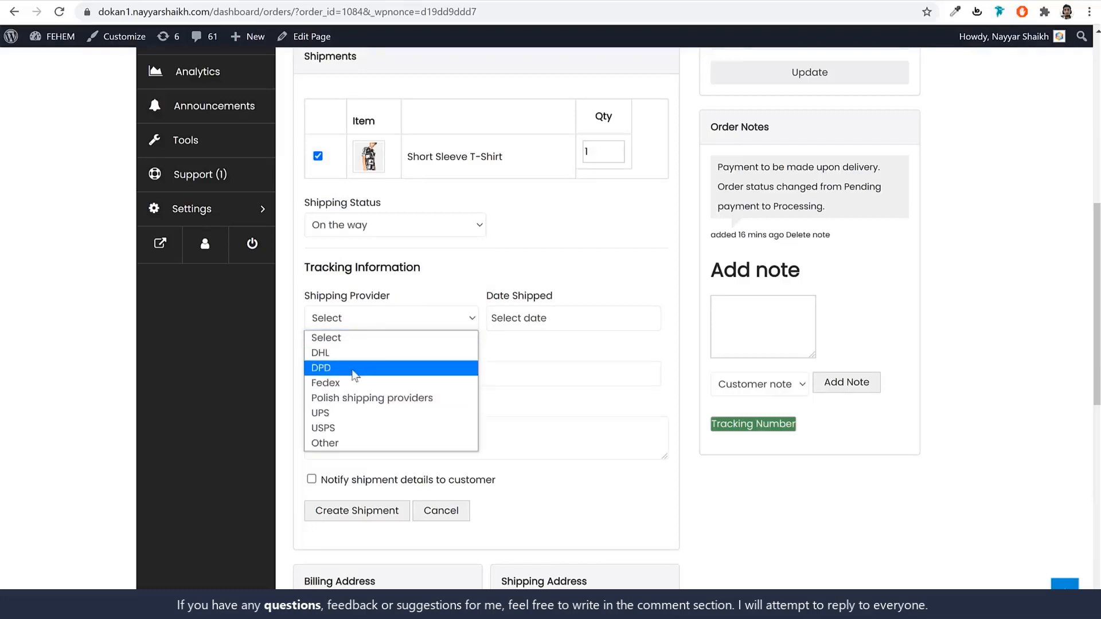
click(352, 353)
Give it ship date November 4, 2021, a tracking number, comment and customer notification, then create it.
click(573, 316)
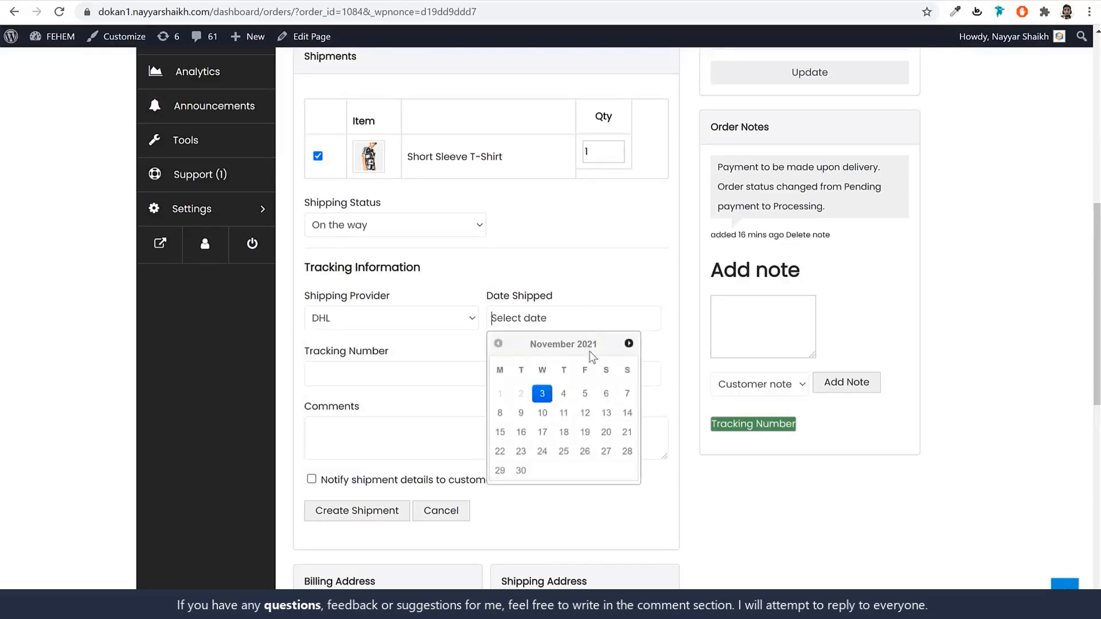
click(563, 394)
click(446, 378)
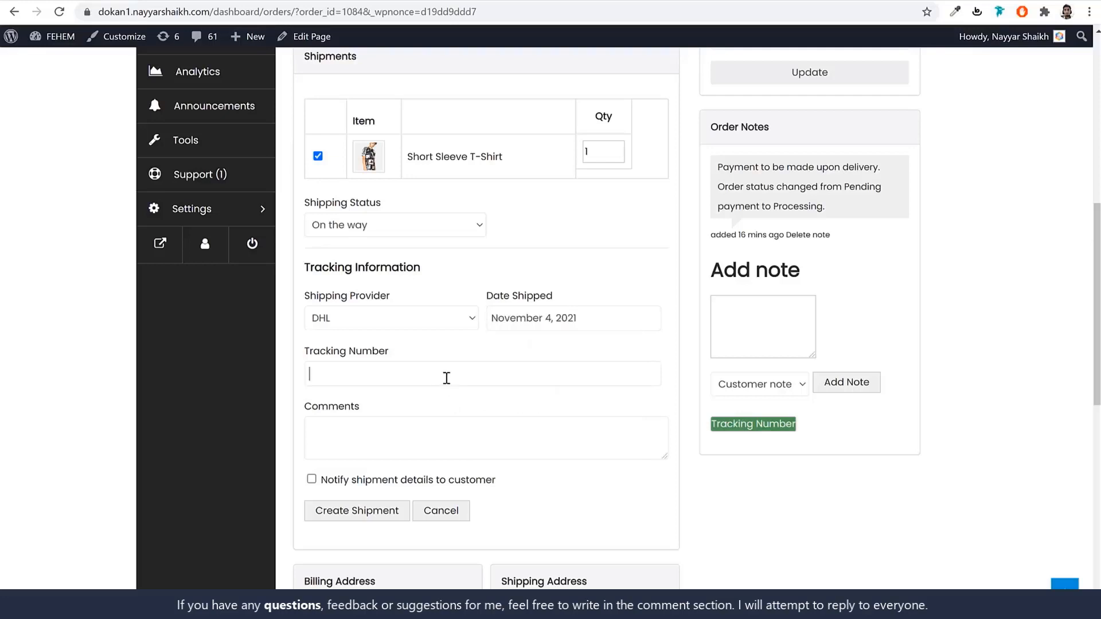
drag(391, 373, 307, 374)
click(395, 435)
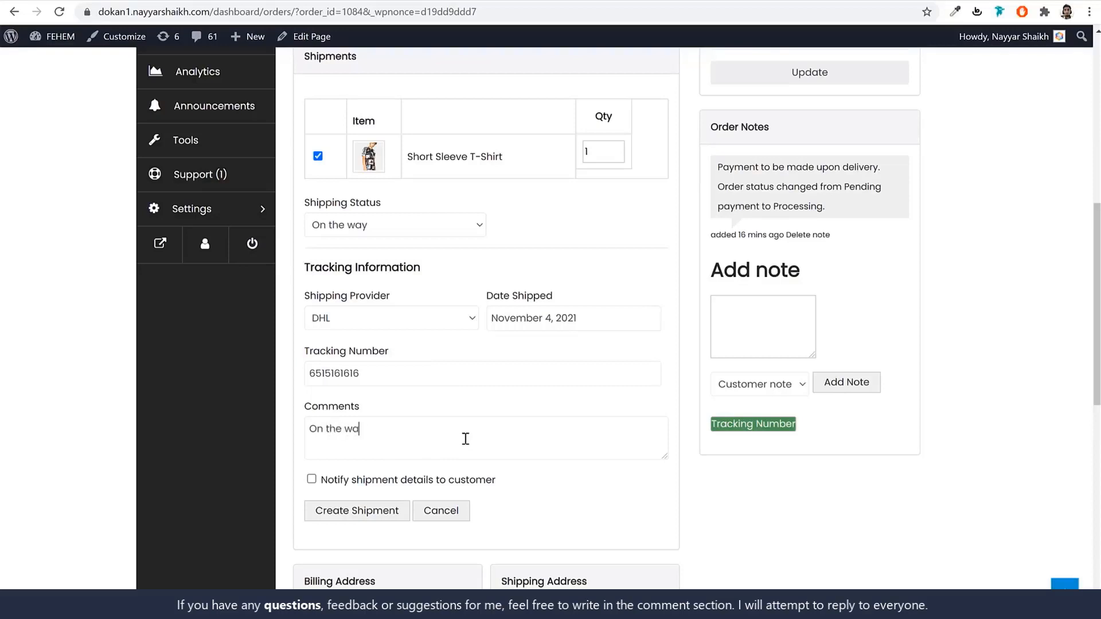
click(392, 485)
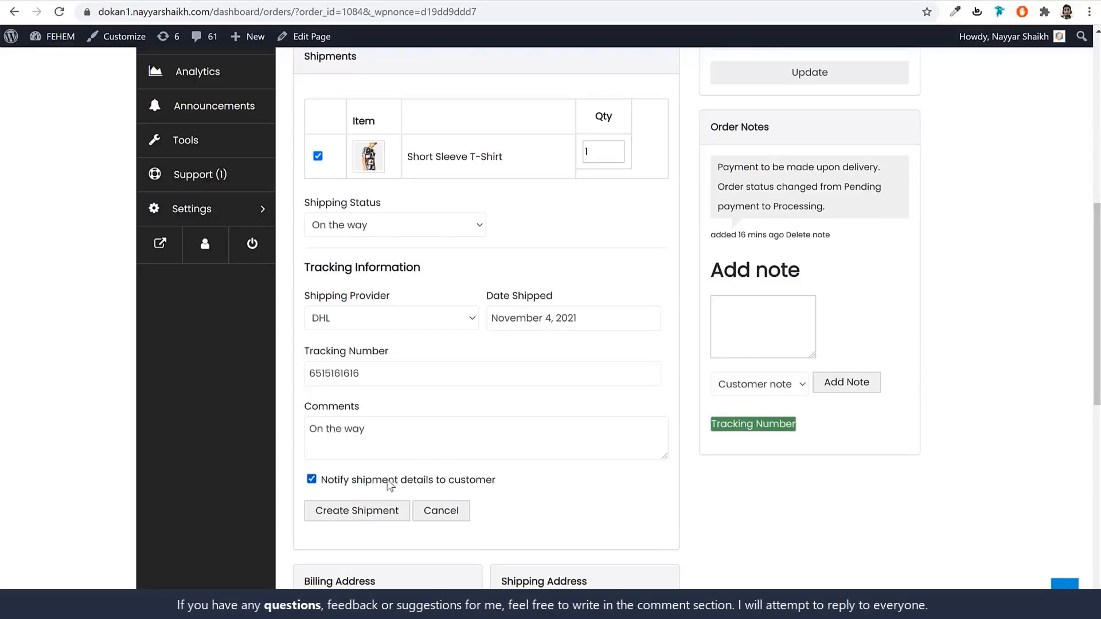
click(365, 515)
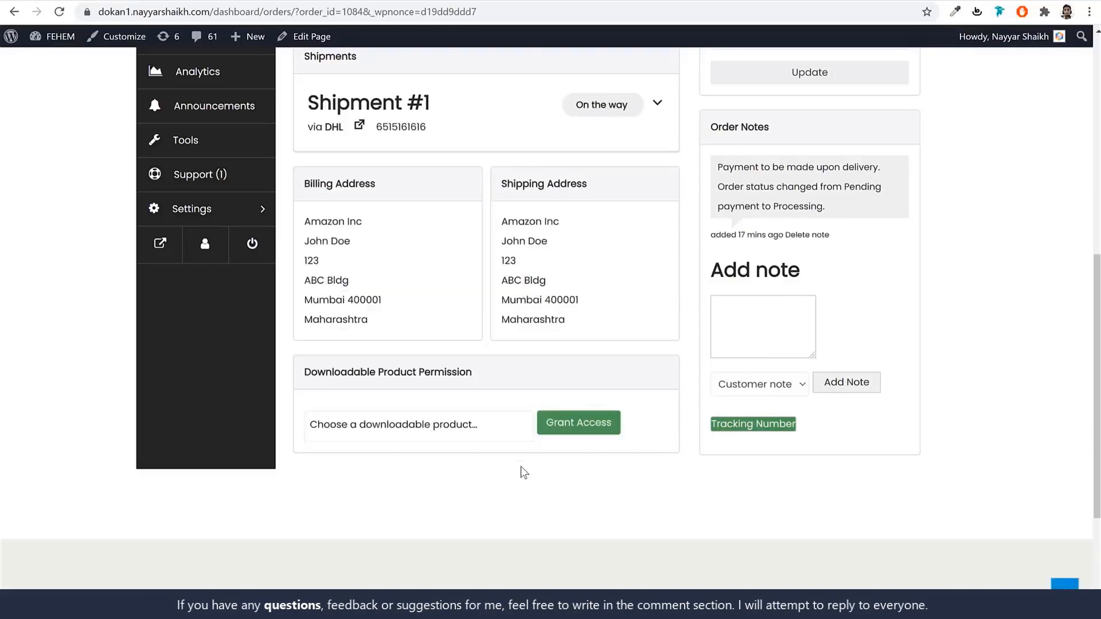
scroll(521, 466, up, 6)
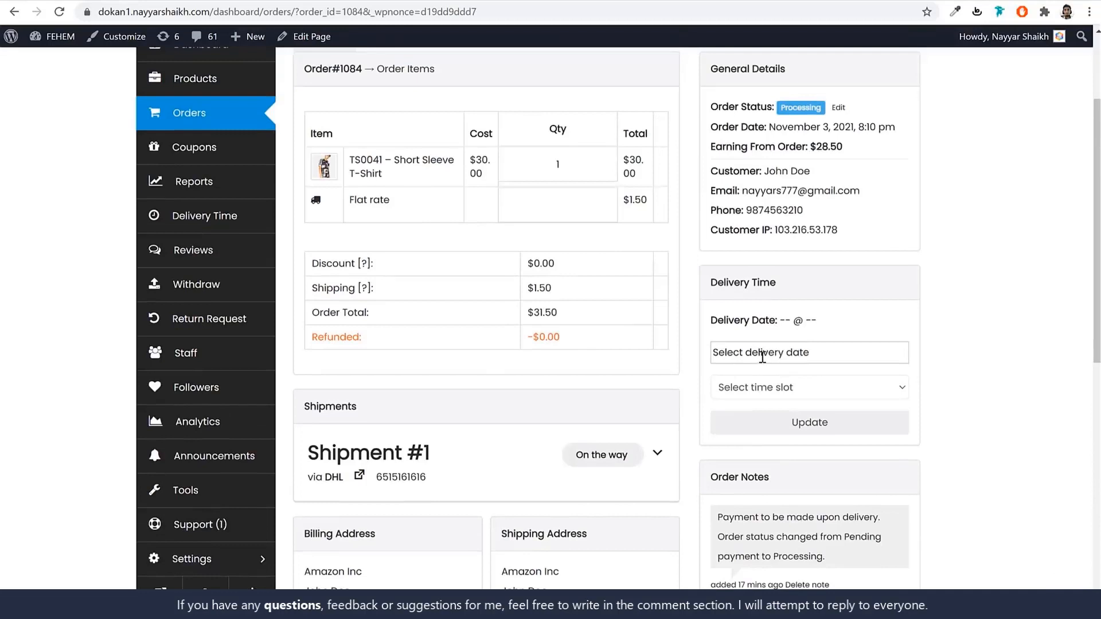
Schedule the order's delivery for November 6, 2021, 10:00 am - 11:00 am, and update it.
click(762, 355)
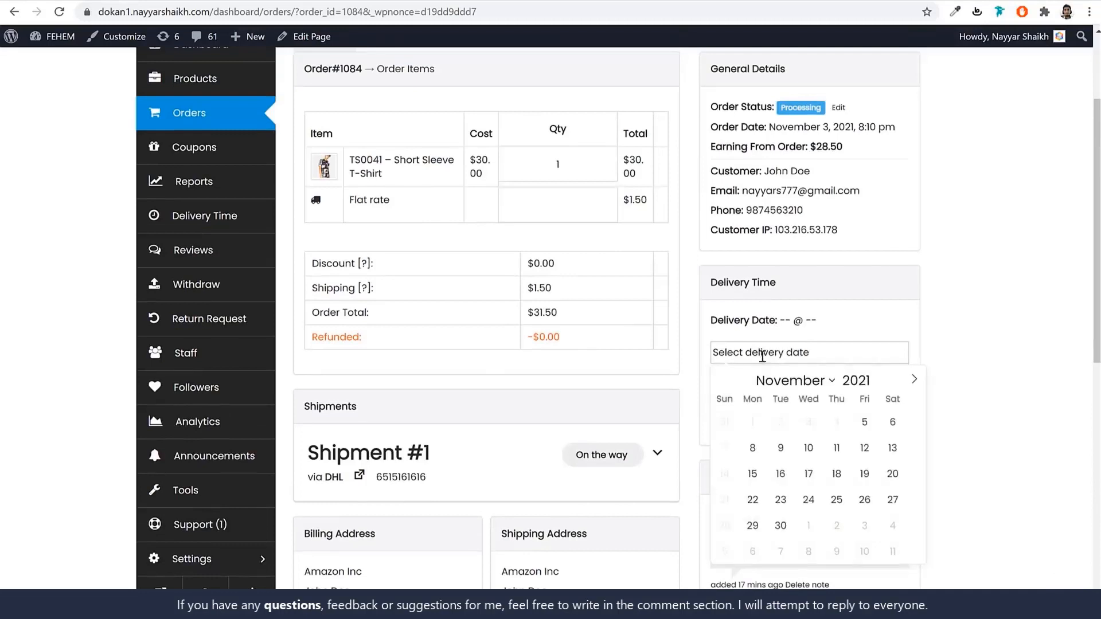
click(892, 423)
click(801, 390)
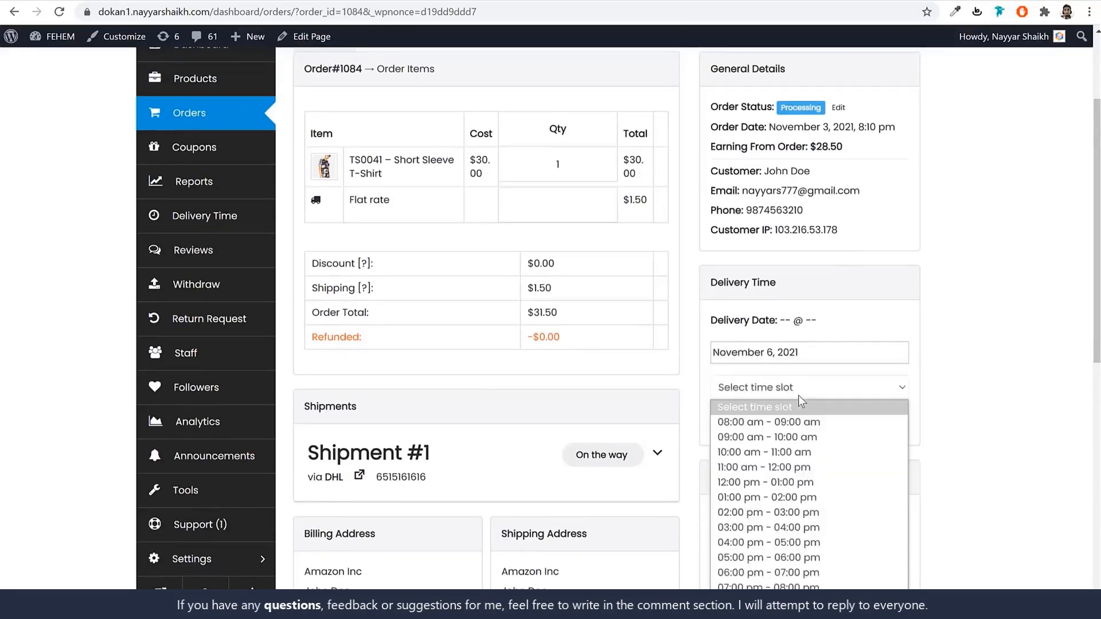
click(772, 453)
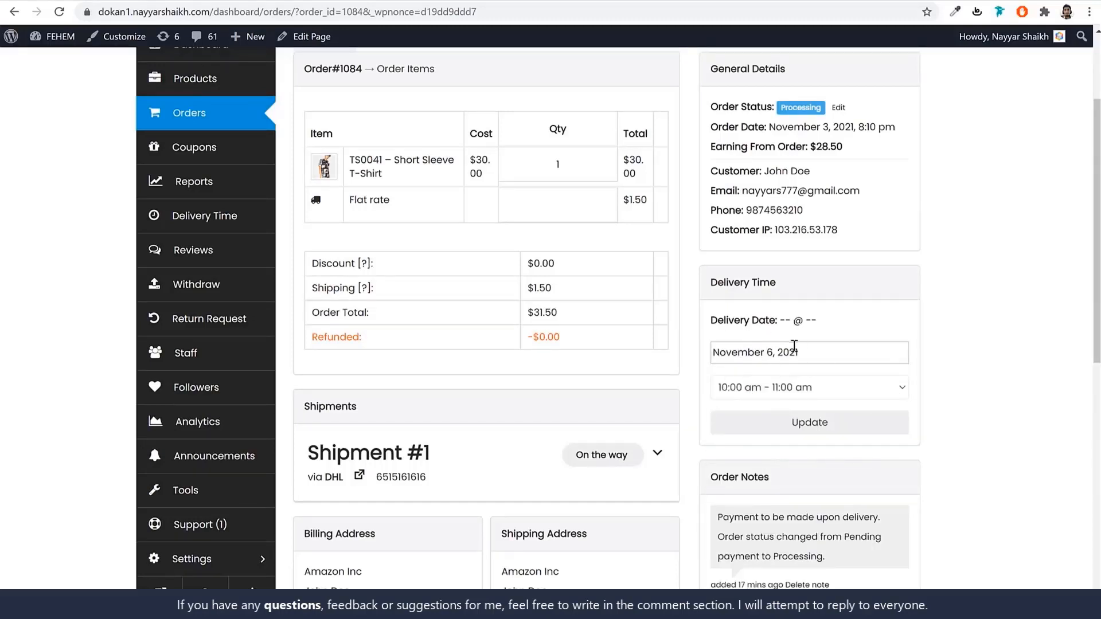
click(843, 432)
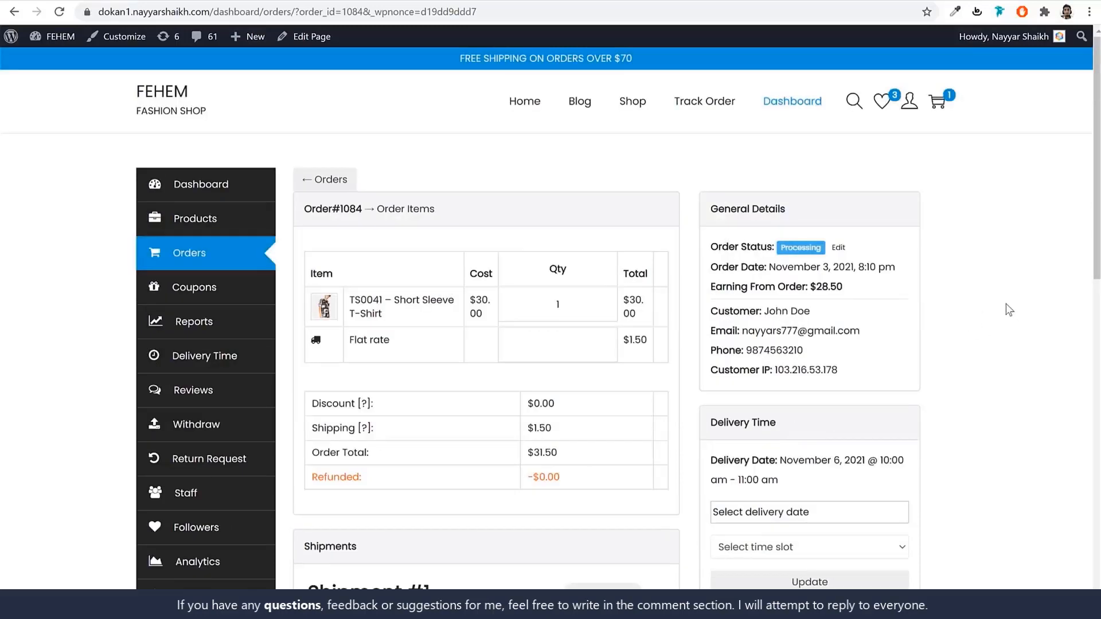
Change Shipment #1's shipping status to Delivered and save the shipment.
scroll(932, 295, down, 7)
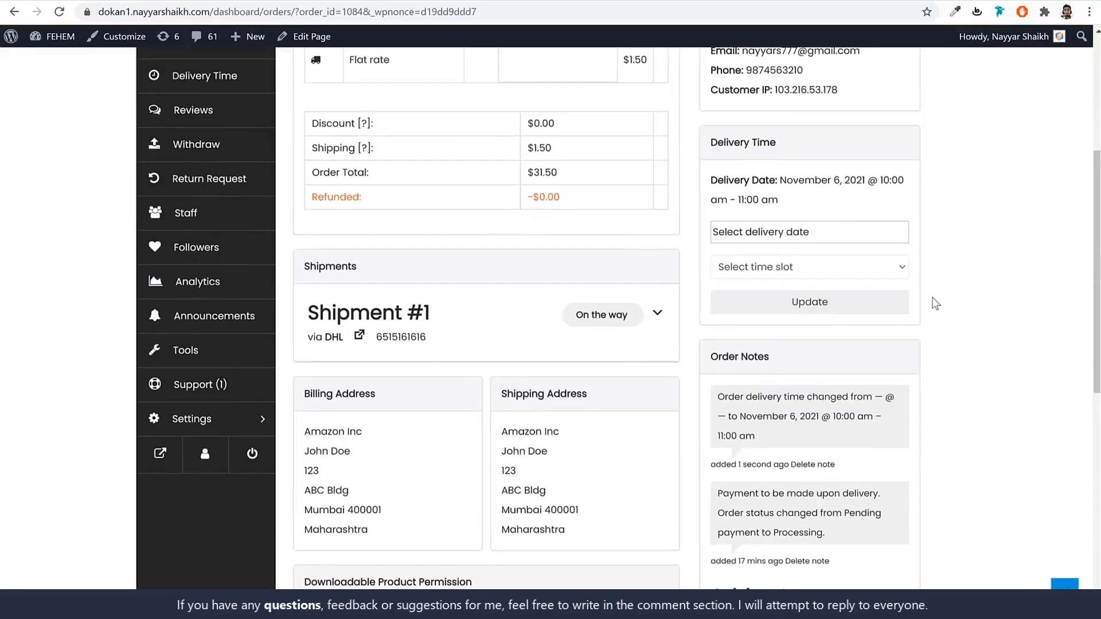
click(658, 178)
scroll(590, 254, down, 2)
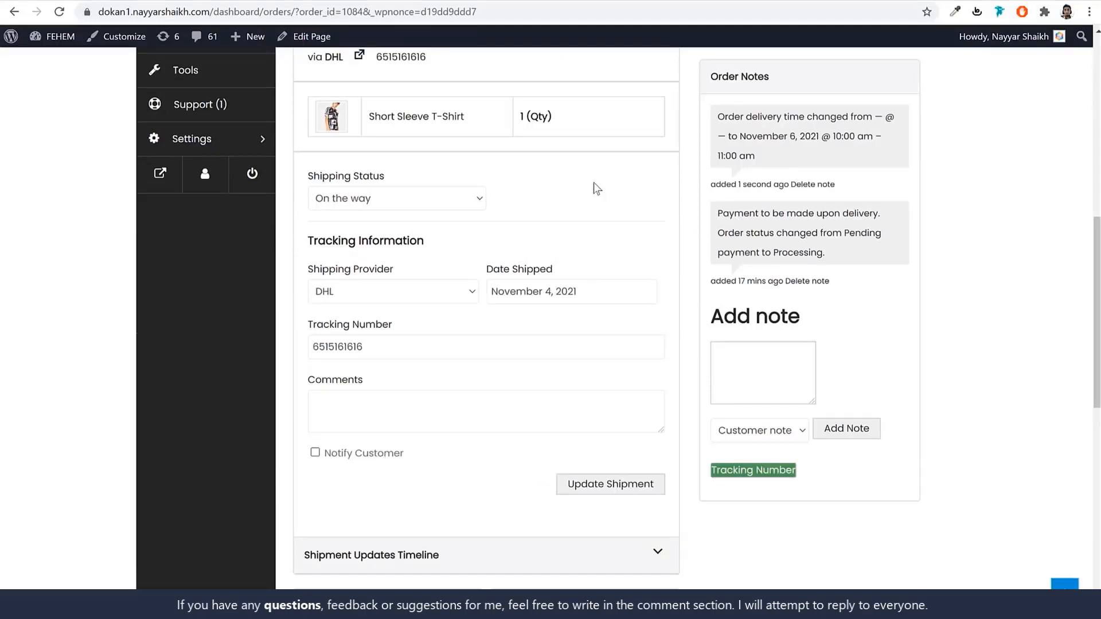
click(397, 199)
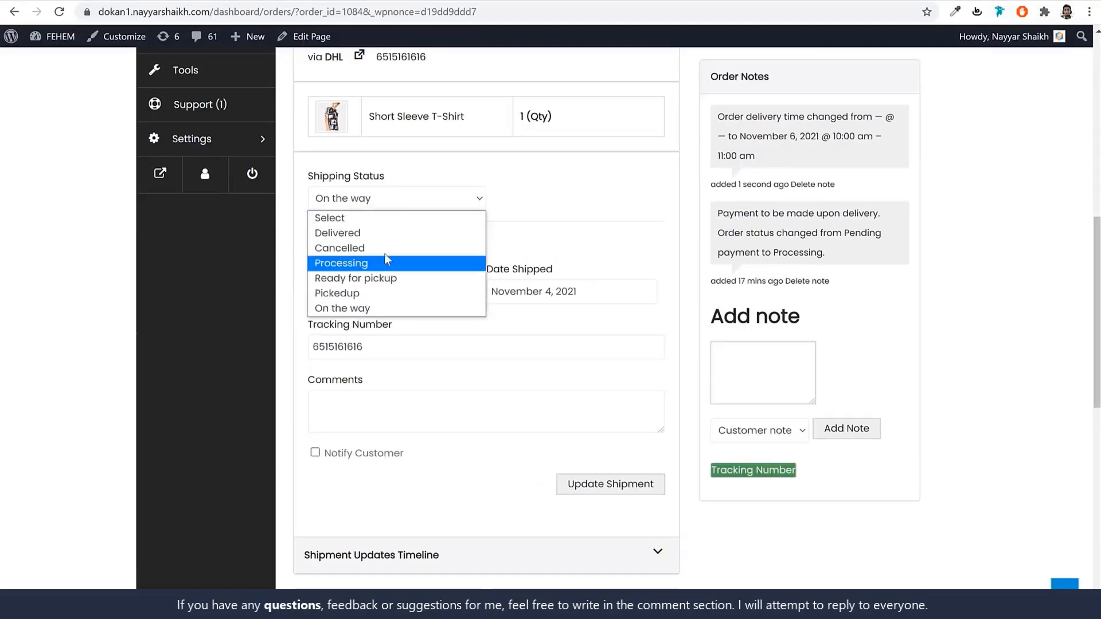
click(383, 234)
click(610, 486)
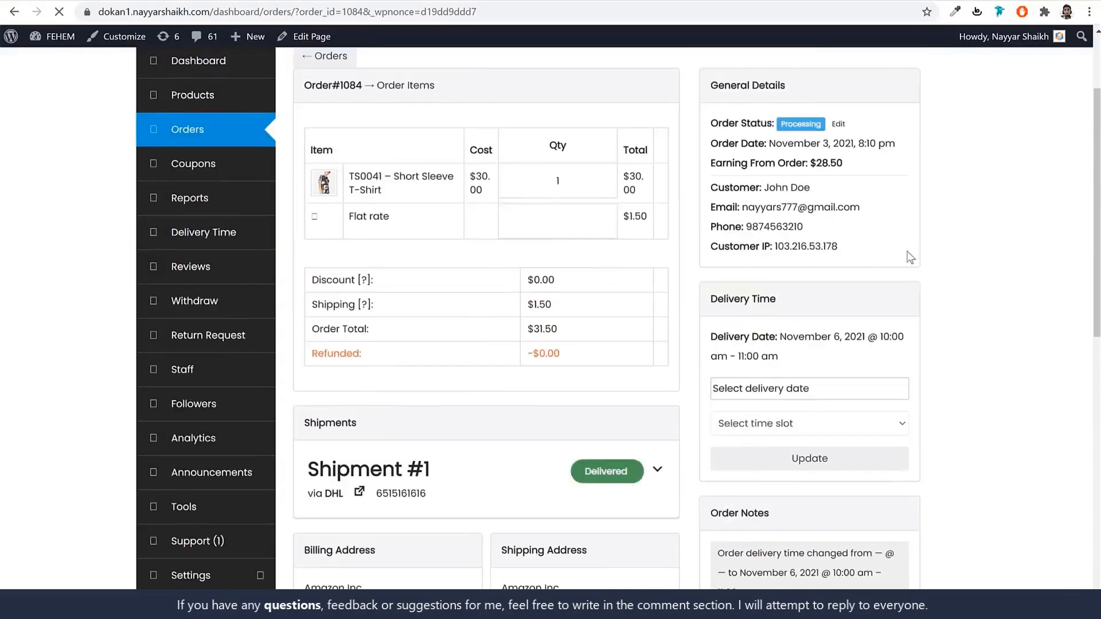
Set the $31.50 T-shirt order's status to Completed and save it.
scroll(832, 255, up, 3)
click(843, 248)
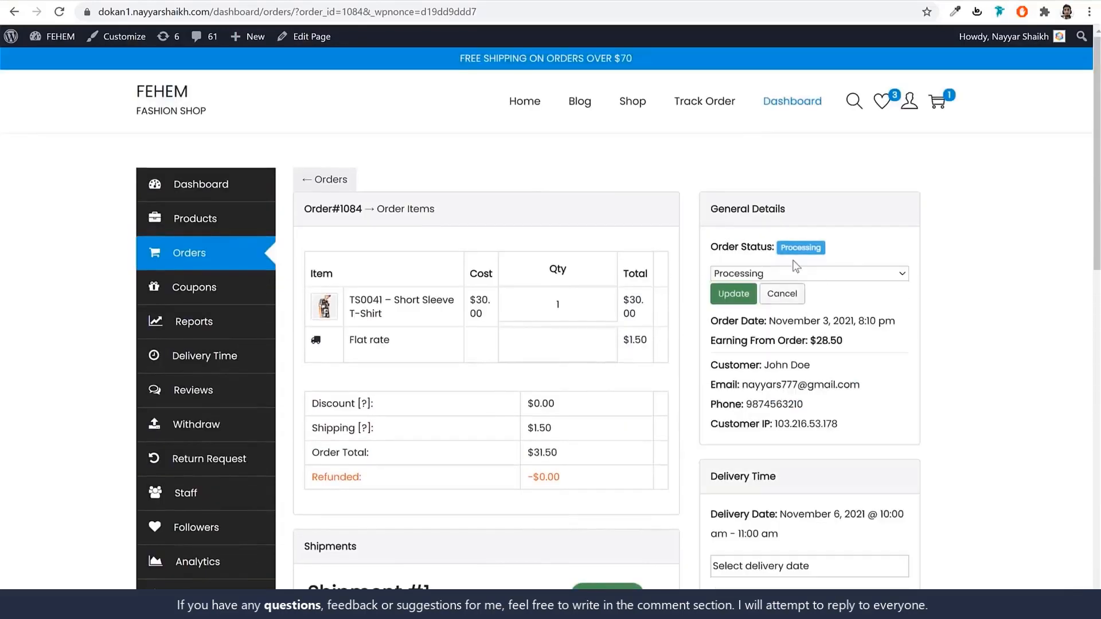
click(795, 274)
click(751, 324)
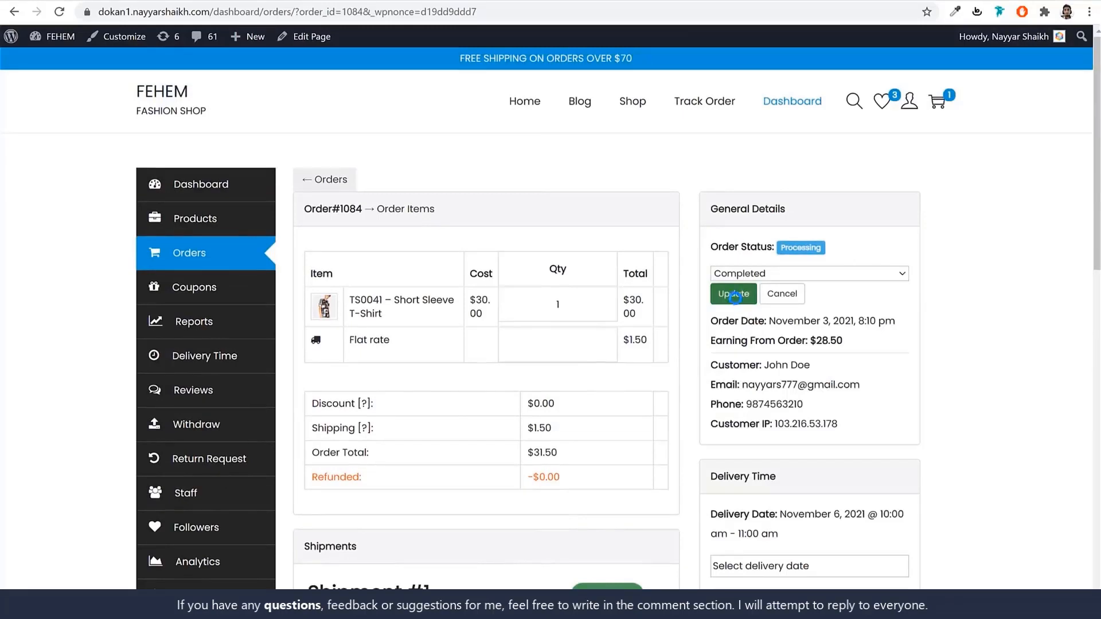
click(734, 293)
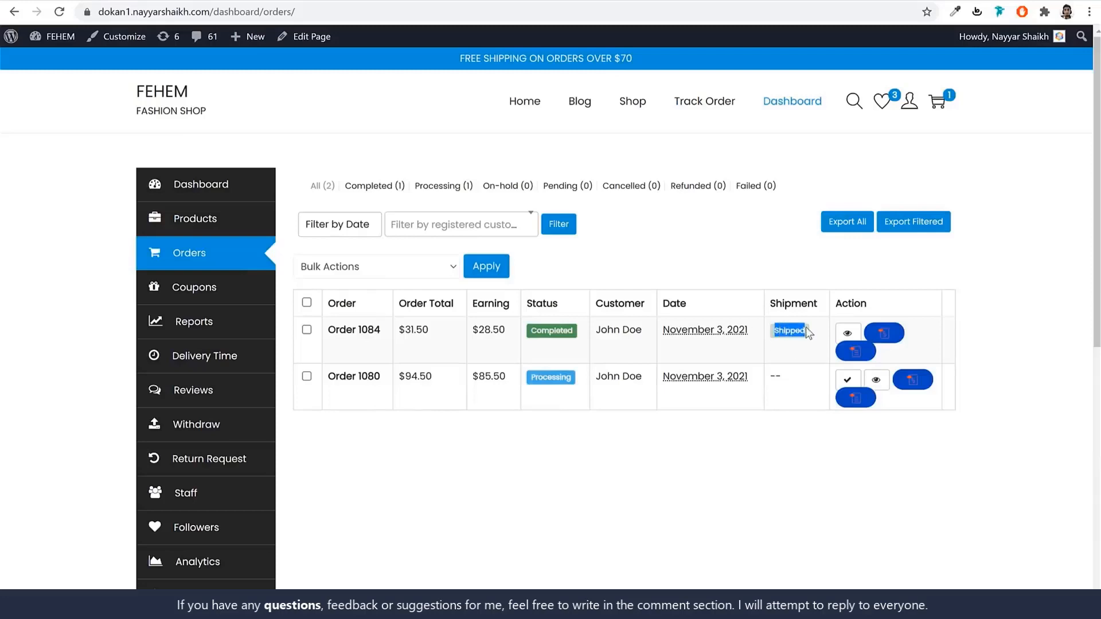
View the T-shirt order's PDF invoice and then its packing slip, closing each.
click(1053, 331)
click(887, 334)
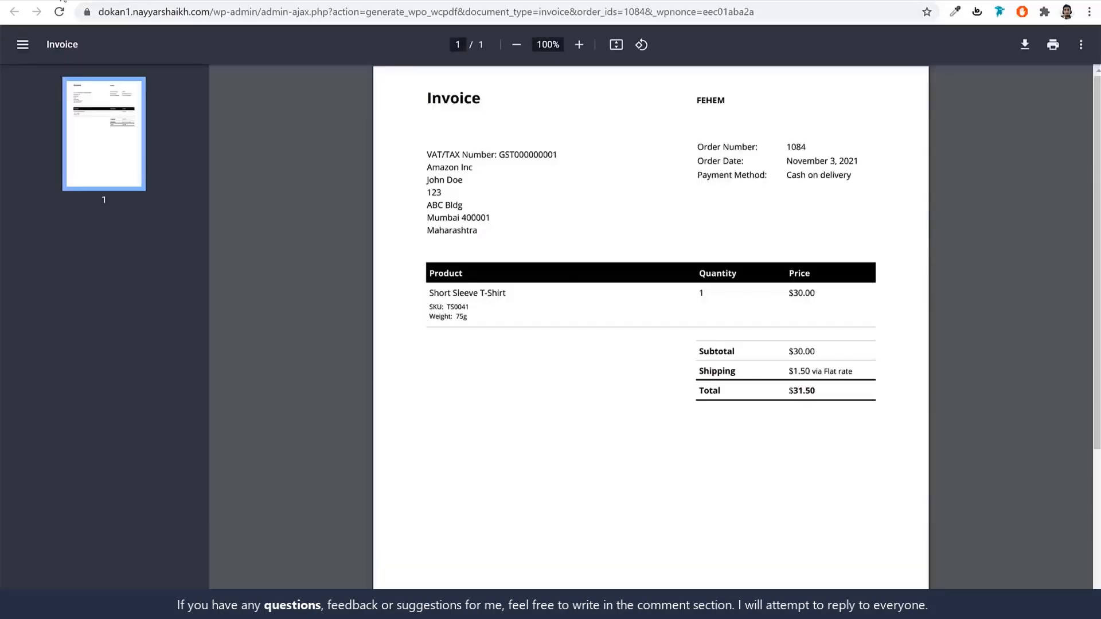
click(62, 2)
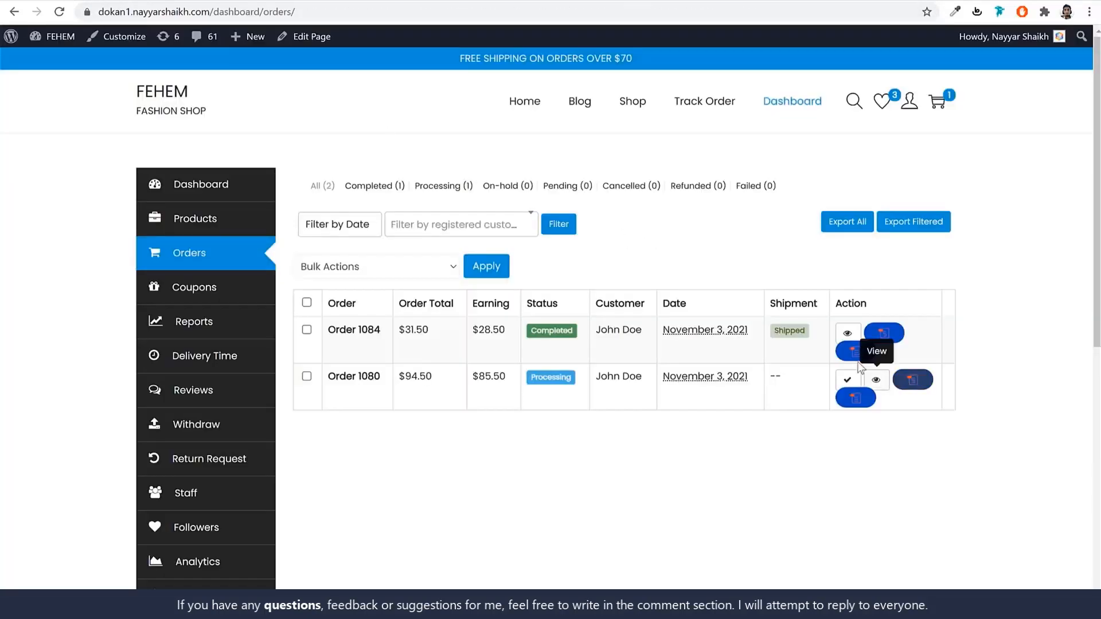
click(858, 357)
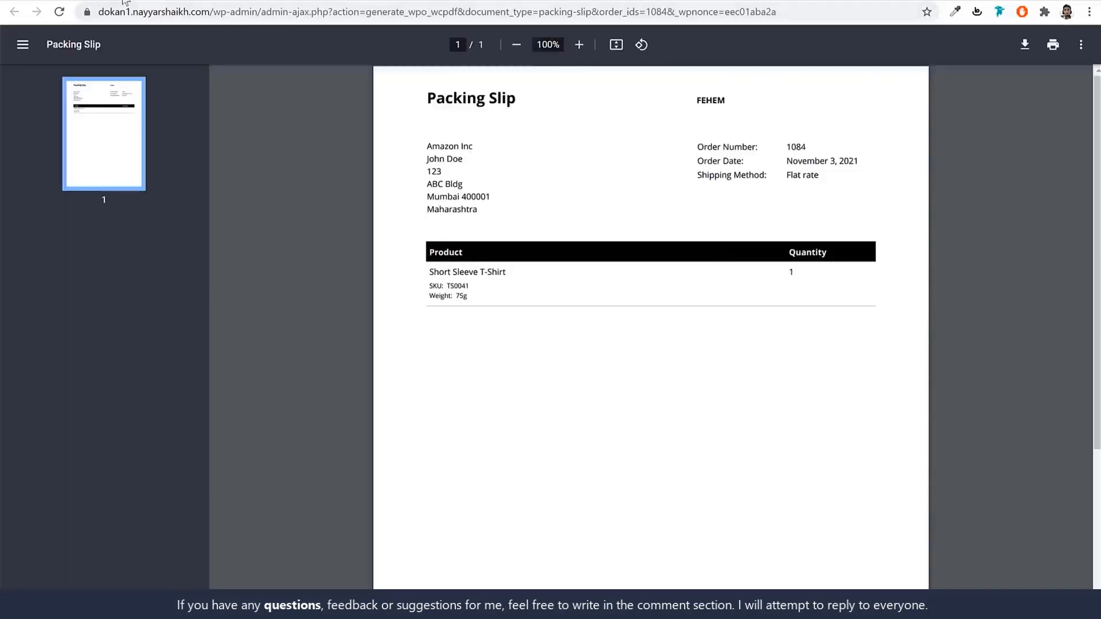
click(127, 2)
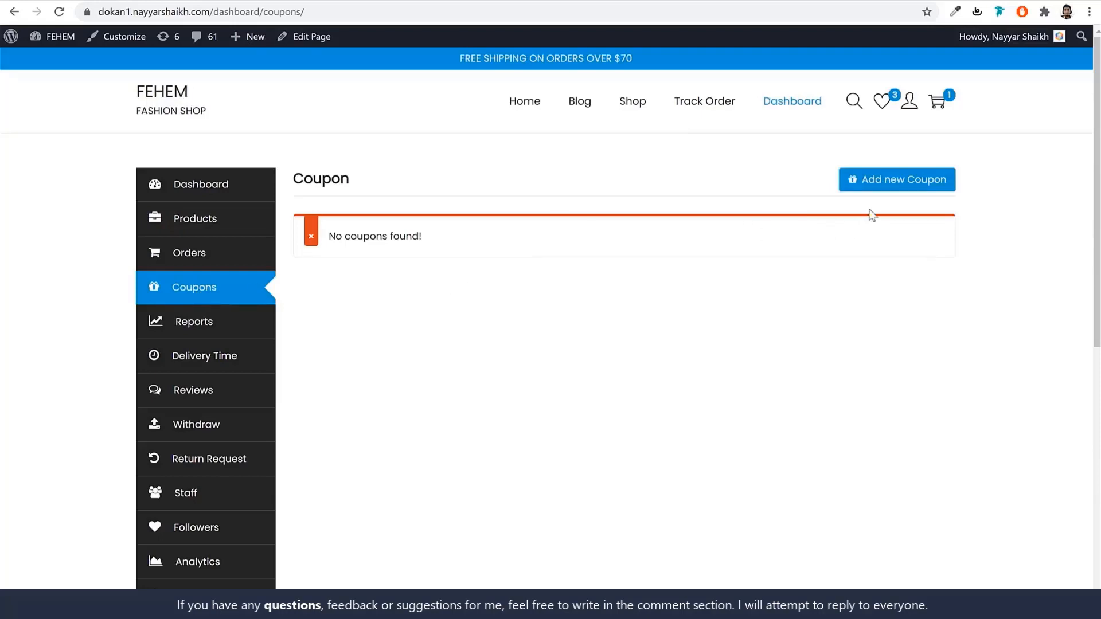
Open the Add new Coupon form and scroll through its blank fields.
click(893, 186)
scroll(914, 270, down, 3)
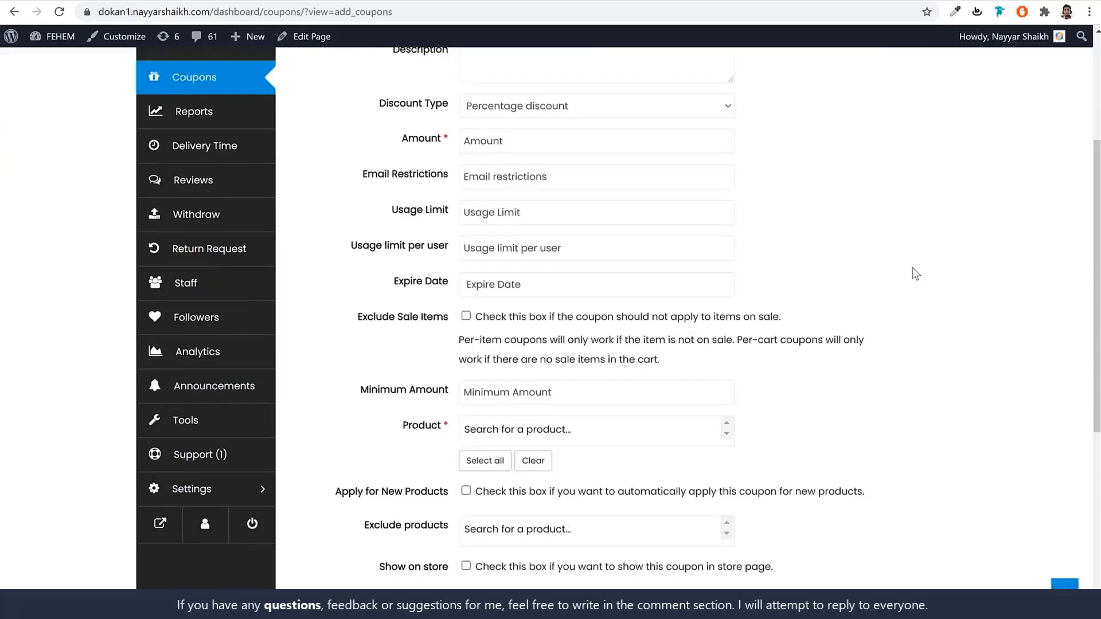
scroll(536, 222, up, 2)
scroll(533, 345, down, 5)
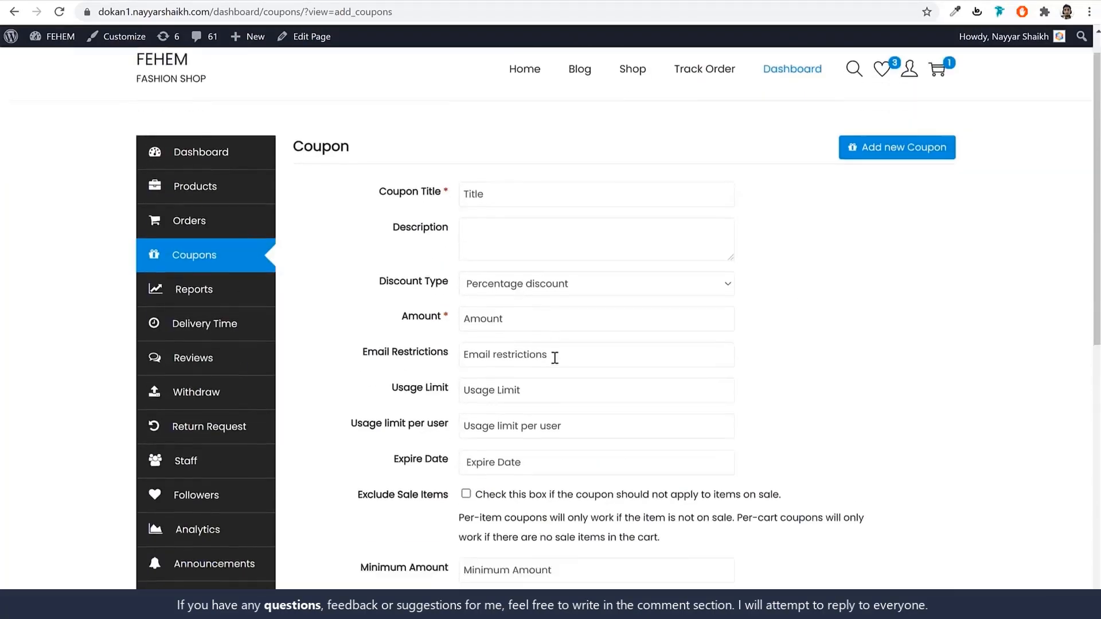
scroll(617, 348, up, 2)
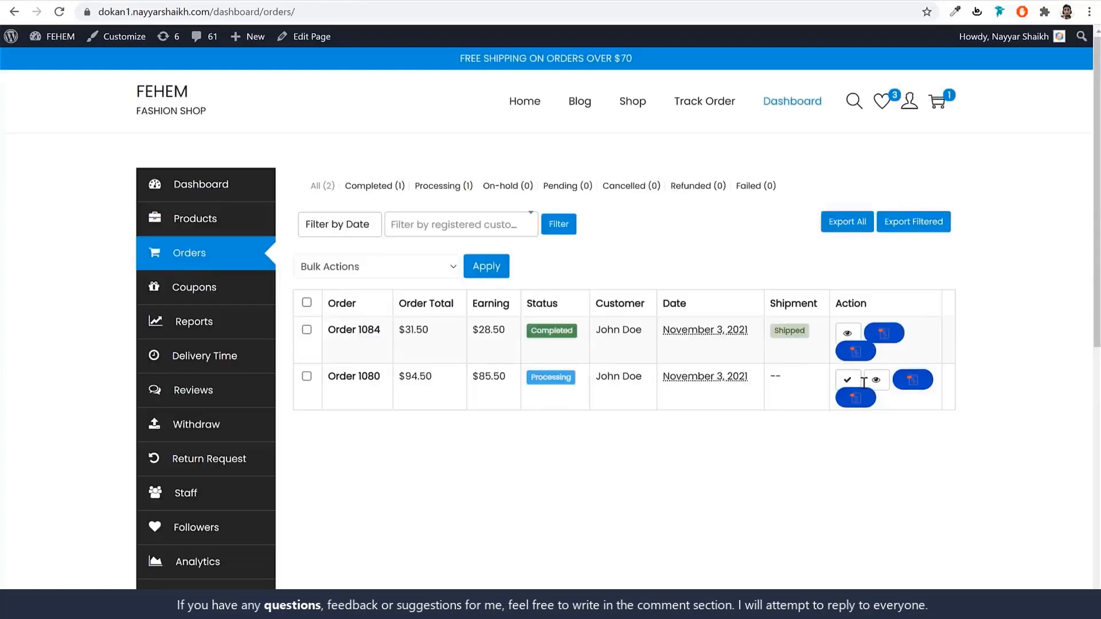
Mark the $94.50 order Completed, check the November 6 delivery calendar, then go to Reviews.
click(847, 380)
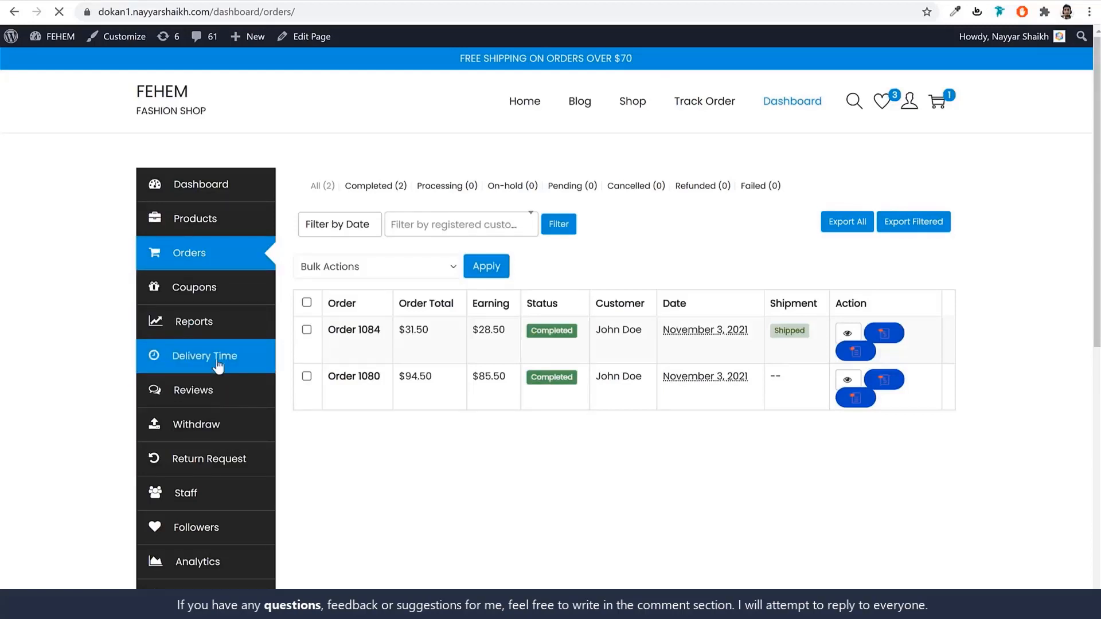
scroll(1021, 241, down, 3)
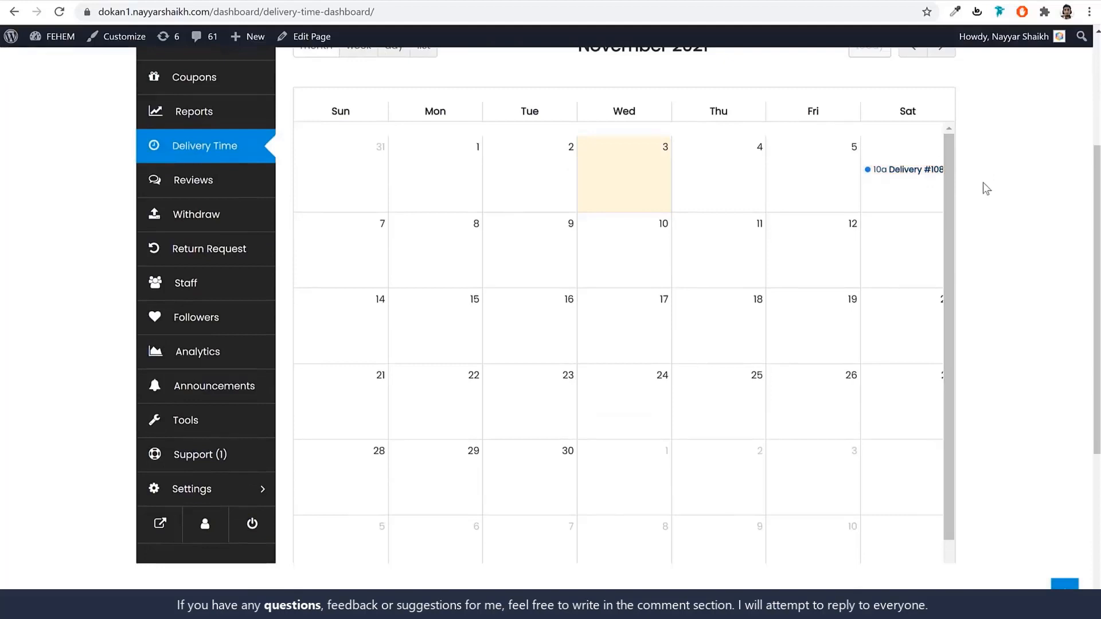
mouse_move(895, 176)
scroll(717, 332, down, 1)
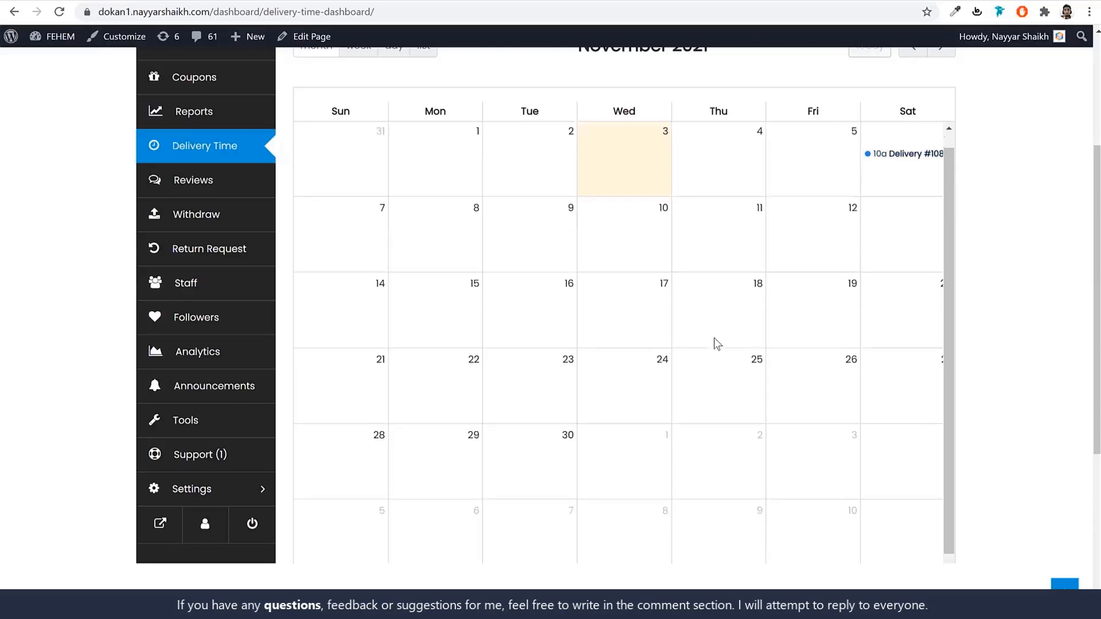
scroll(863, 367, up, 1)
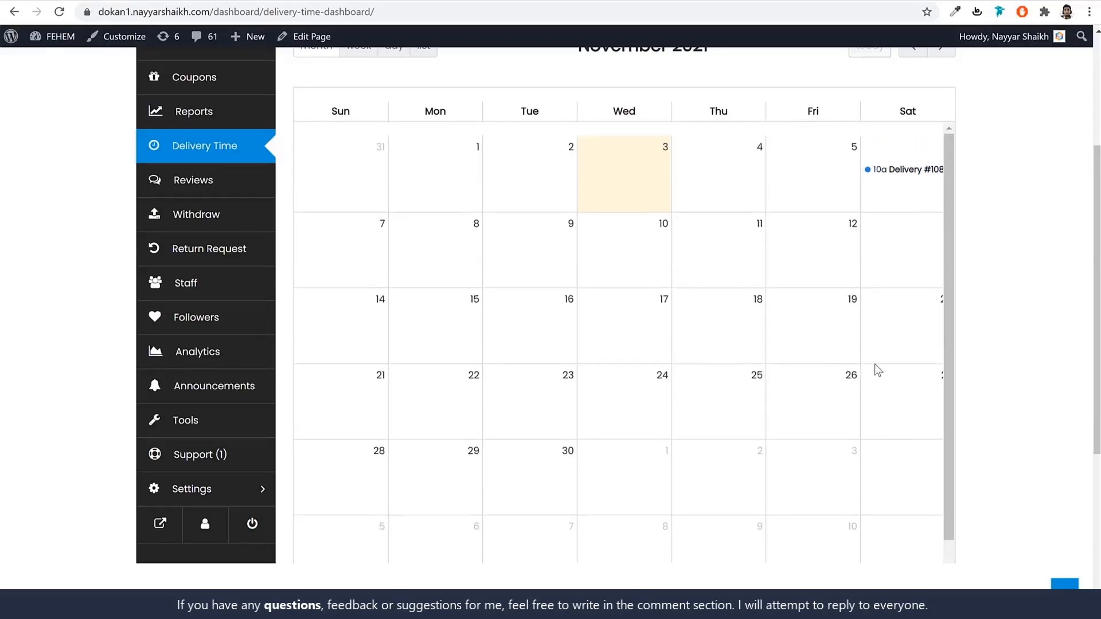
scroll(876, 364, up, 3)
click(237, 319)
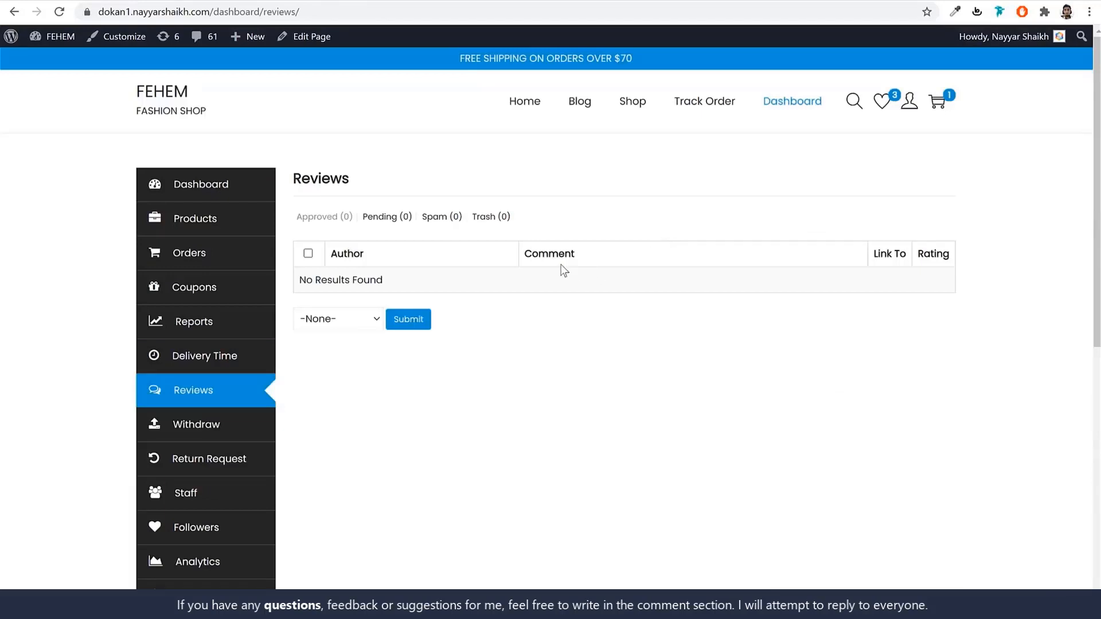
On the Withdraw page, review the $50.00 minimum withdraw amount.
click(218, 423)
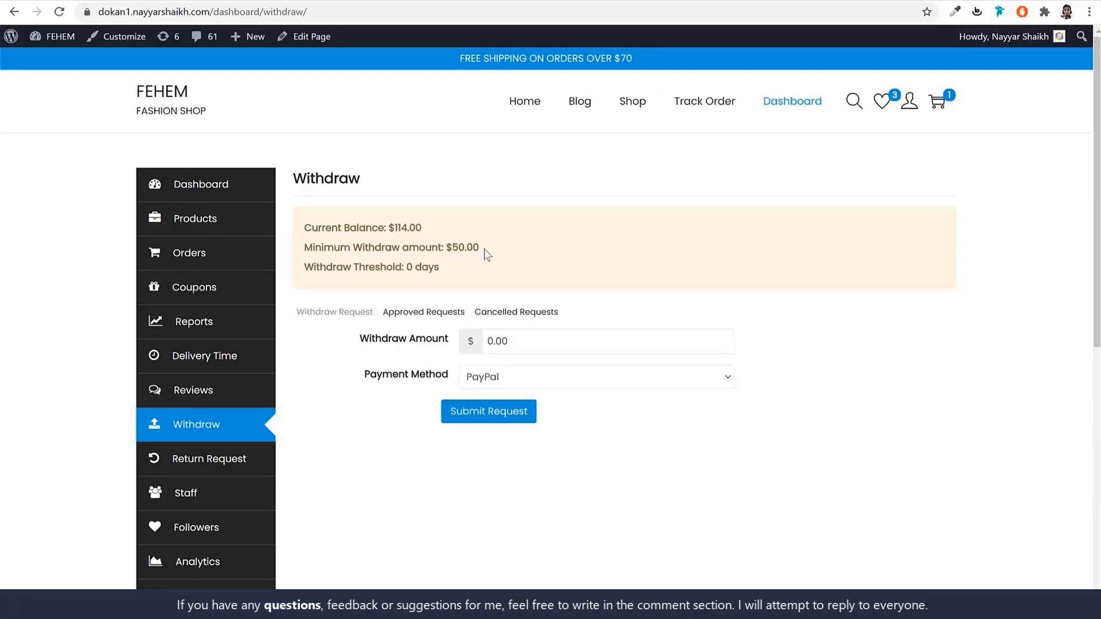
drag(481, 249, 449, 247)
click(636, 253)
click(629, 282)
Request a $114 withdrawal via Bank Transfer, then view the empty Return Request page.
click(548, 346)
text(114)
click(514, 374)
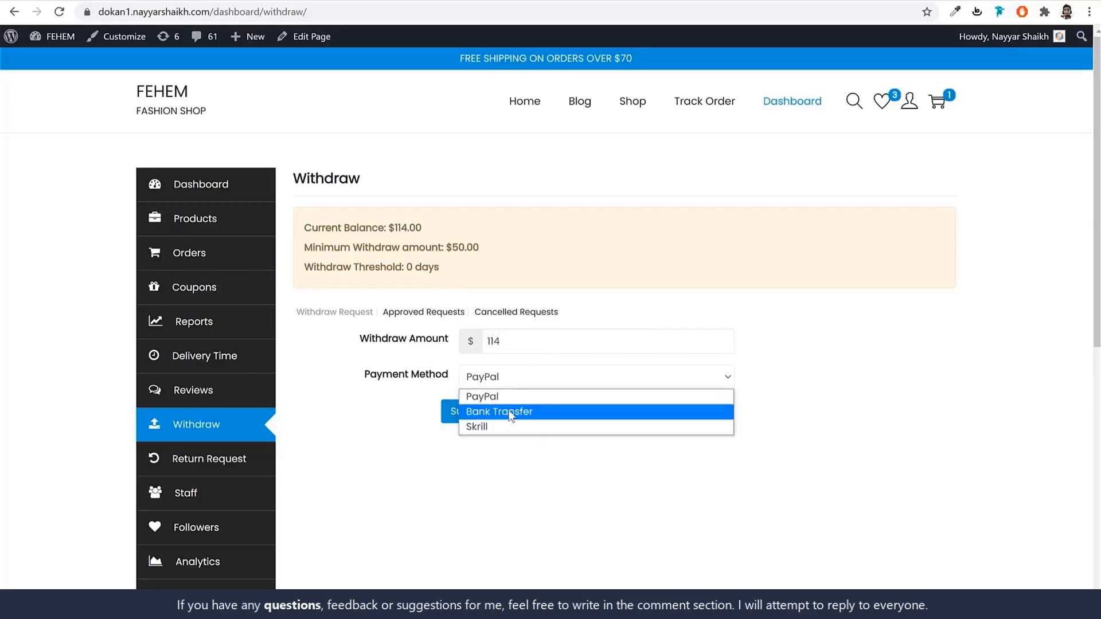
click(511, 413)
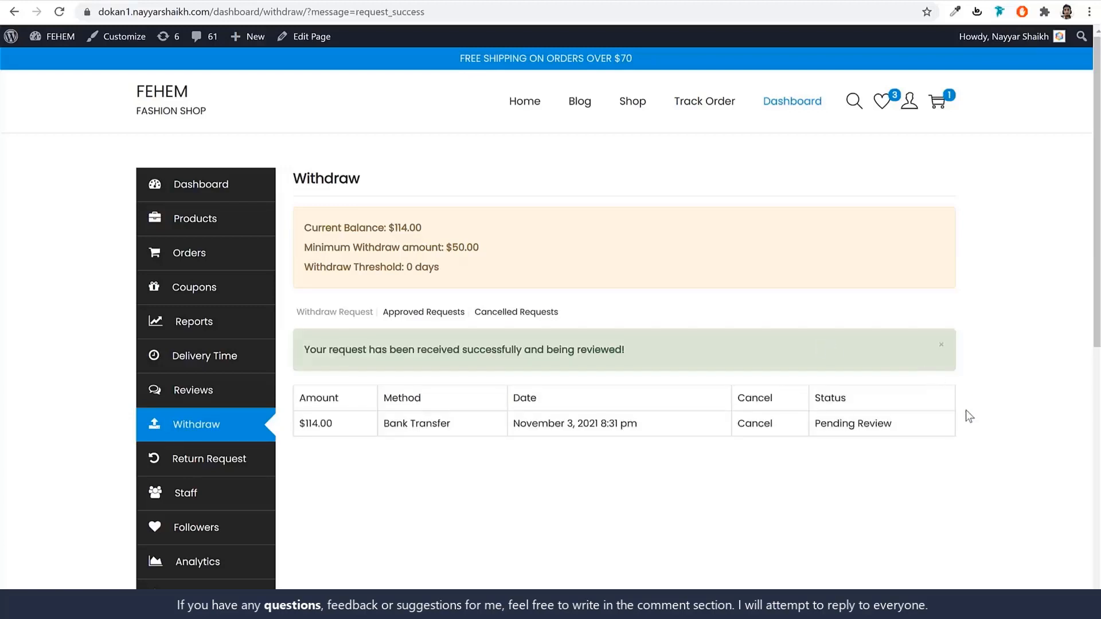
click(228, 465)
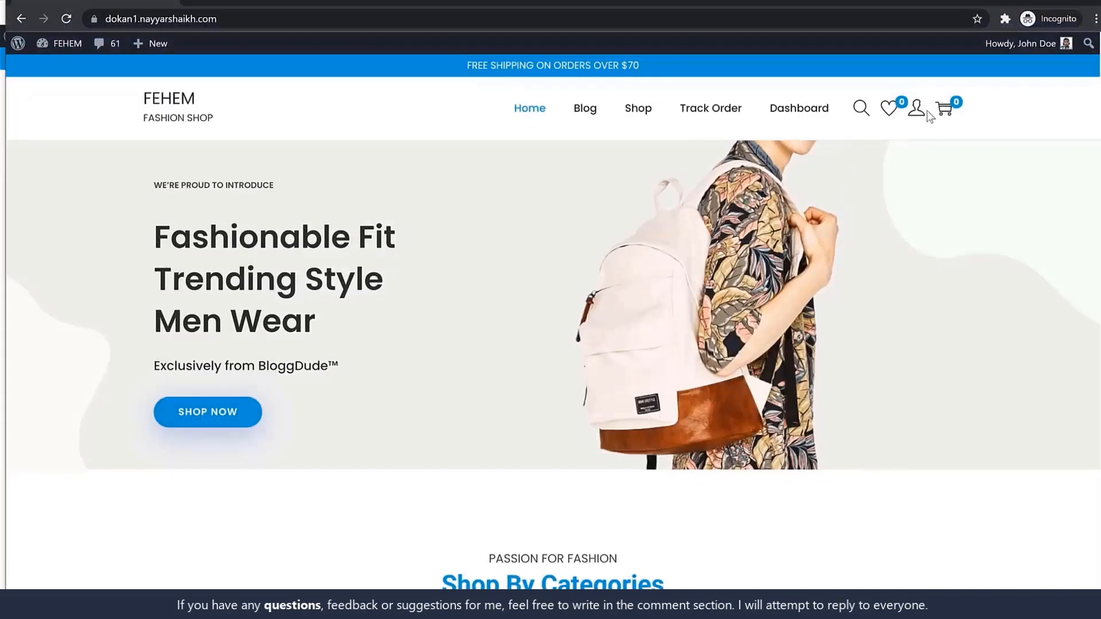
Go from the account dashboard to the customer's orders list, down to the T-shirt order.
mouse_move(917, 112)
click(924, 144)
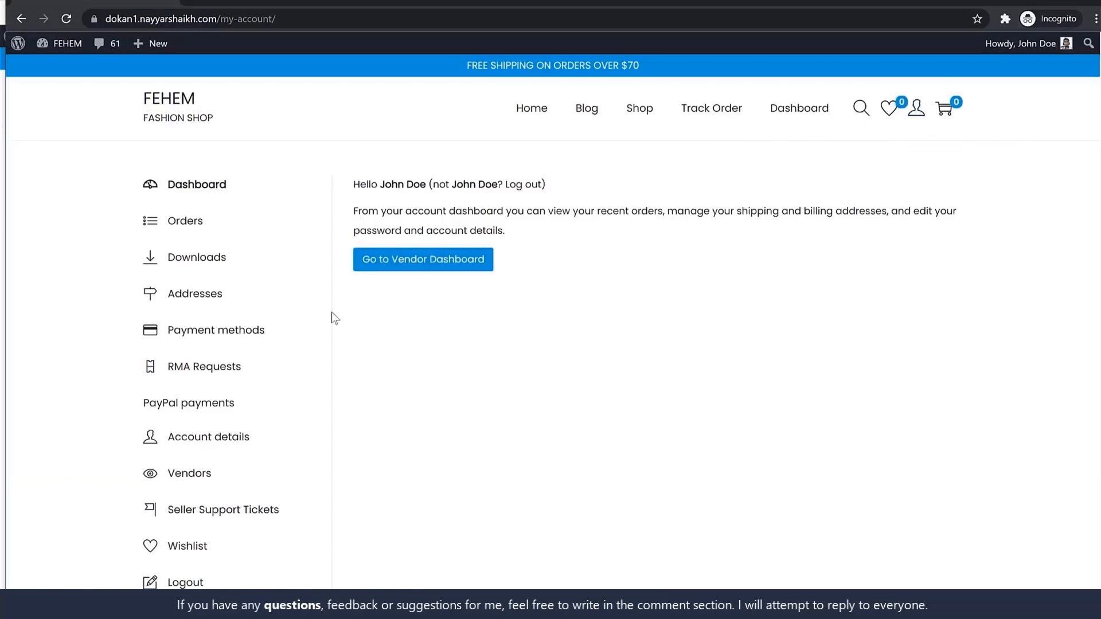
click(201, 223)
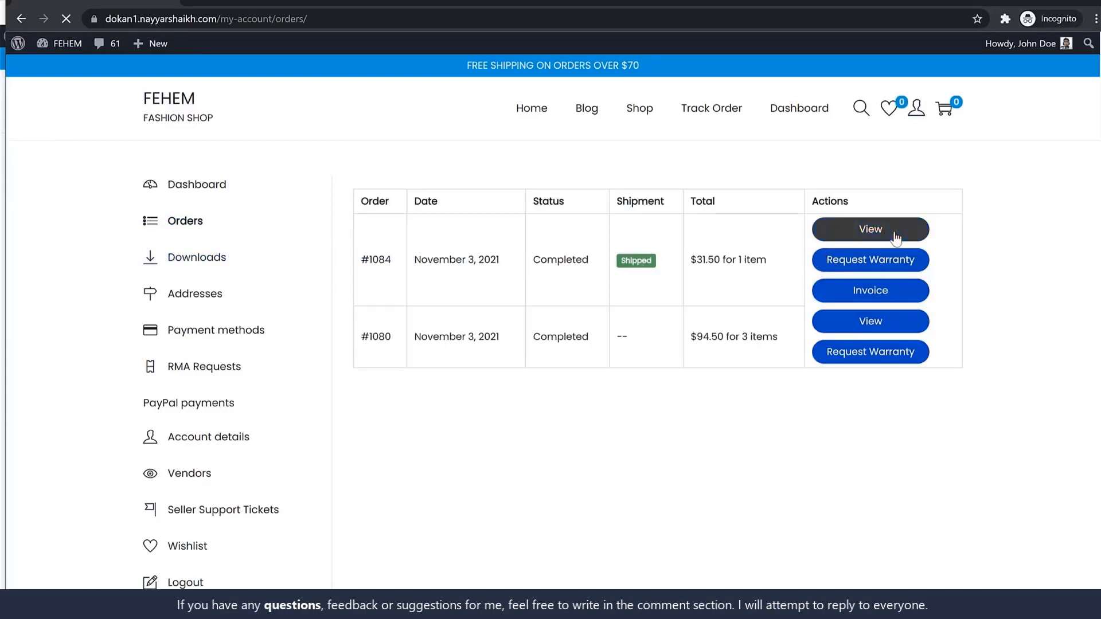
scroll(936, 325, down, 10)
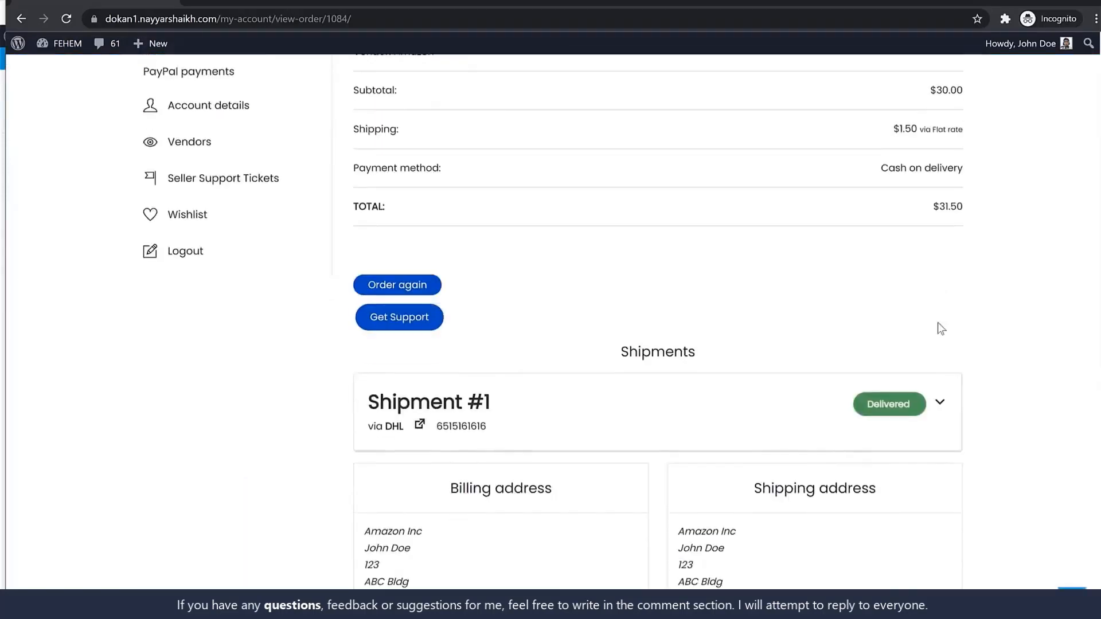
Expand Shipment #1 and its updates timeline to review the On the way and Delivered entries.
scroll(941, 329, up, 3)
click(941, 247)
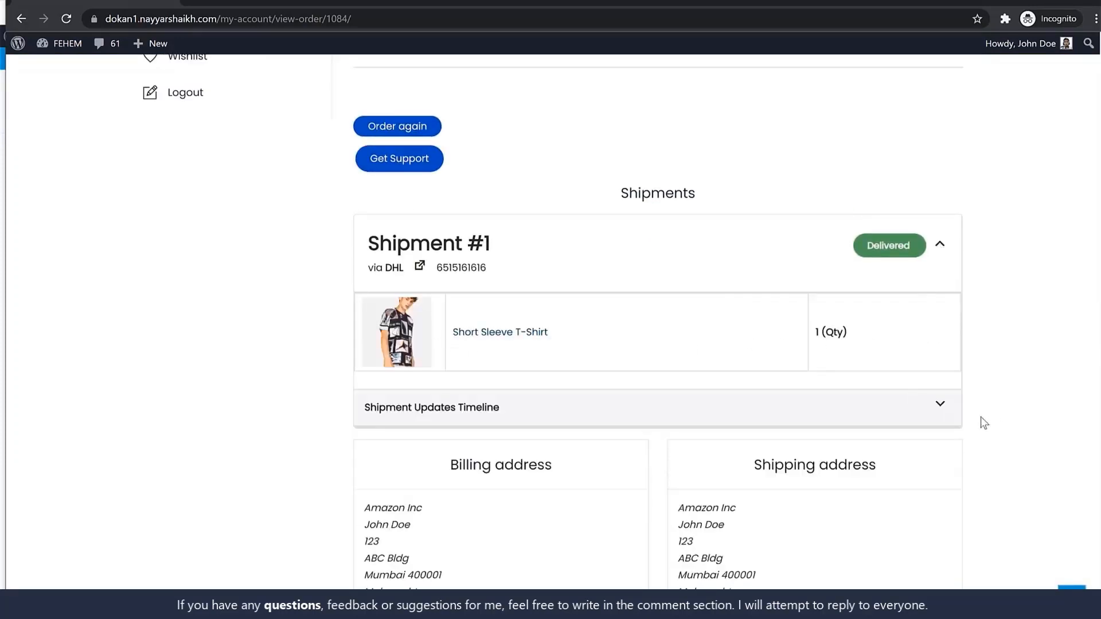
click(940, 404)
scroll(918, 410, down, 5)
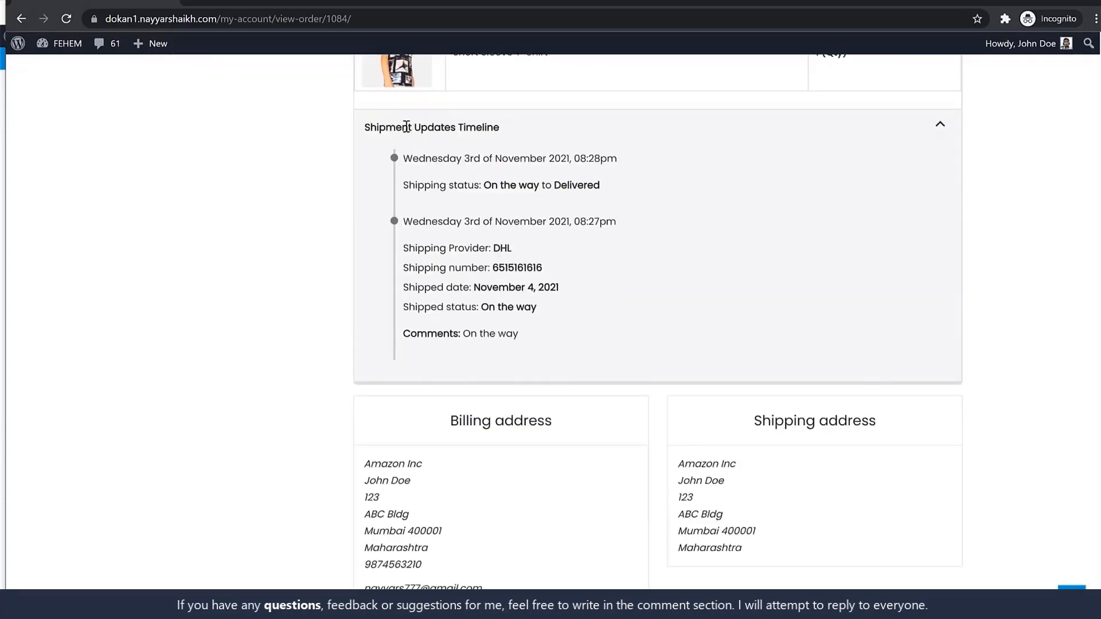
drag(419, 159, 598, 180)
click(588, 182)
drag(519, 223, 534, 243)
click(533, 243)
scroll(768, 283, up, 9)
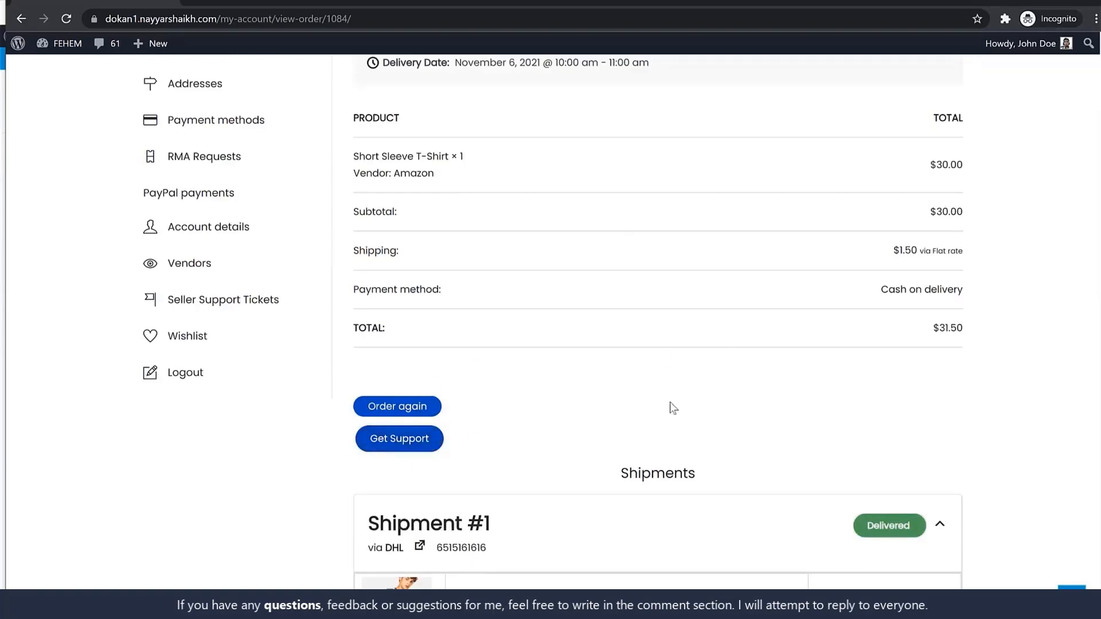
Start a support request for order #1084, then dismiss the support topic form.
click(406, 446)
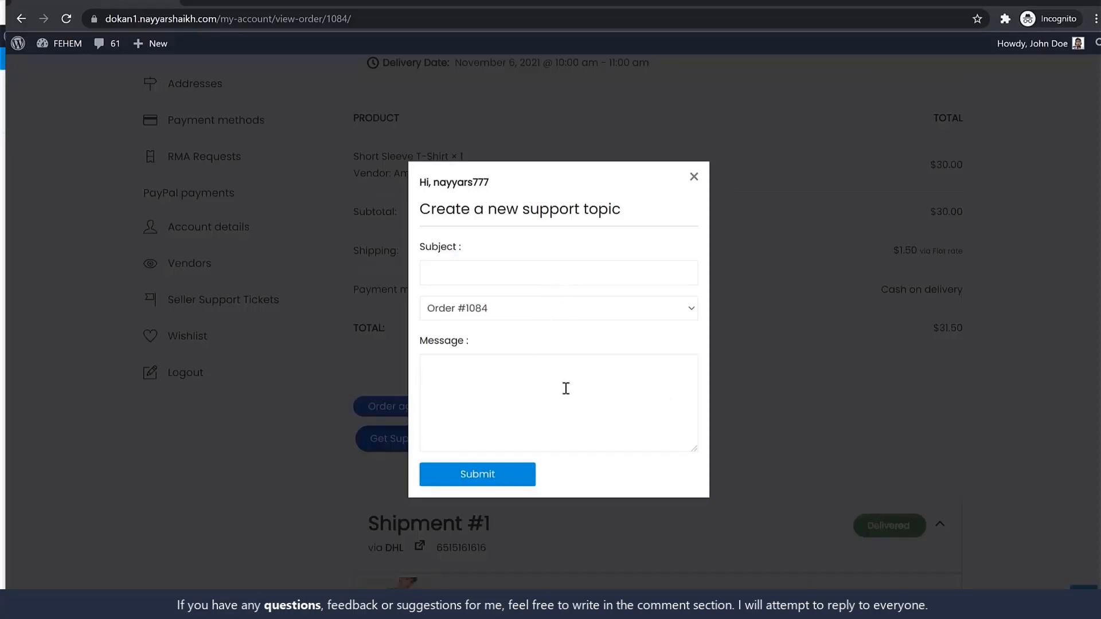
click(692, 178)
scroll(708, 225, up, 4)
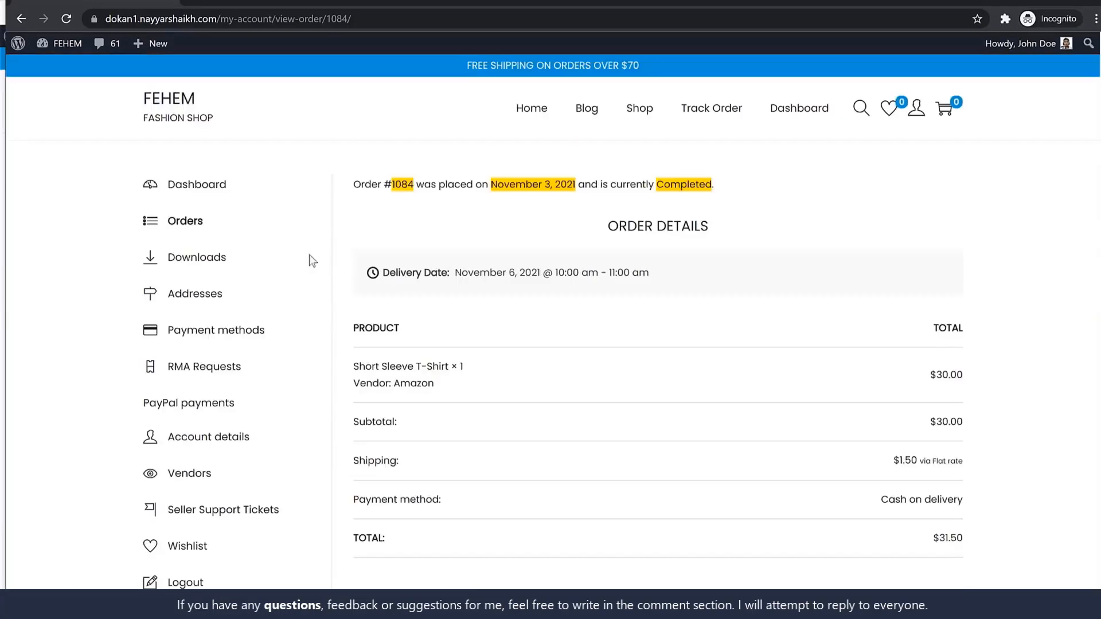
Return to the customer's orders list, then to the FEHEM store home page.
click(199, 228)
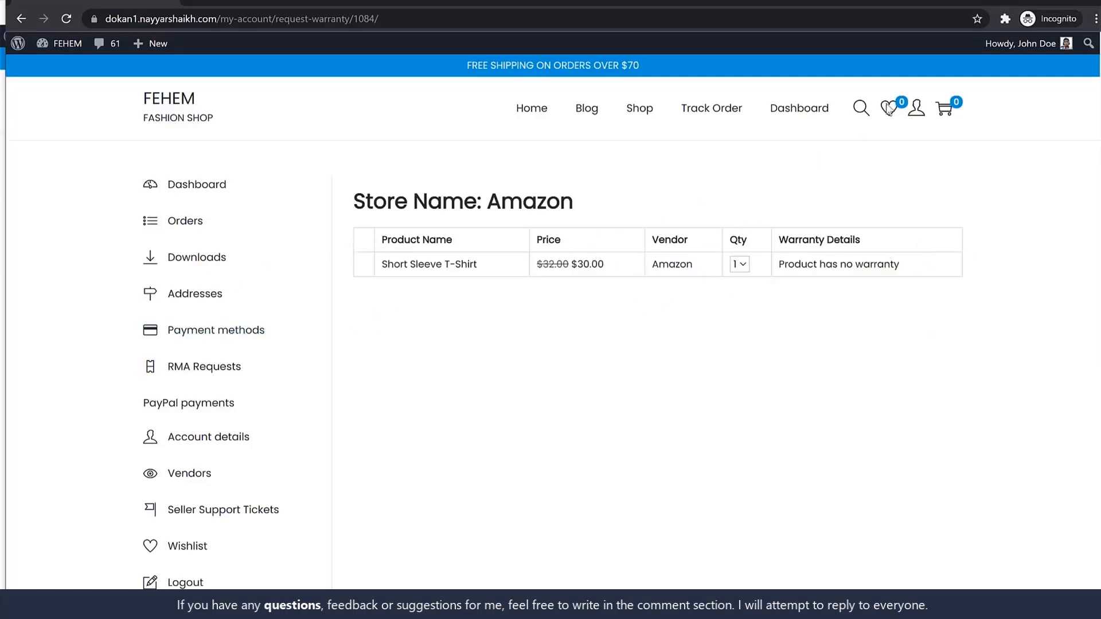
click(165, 111)
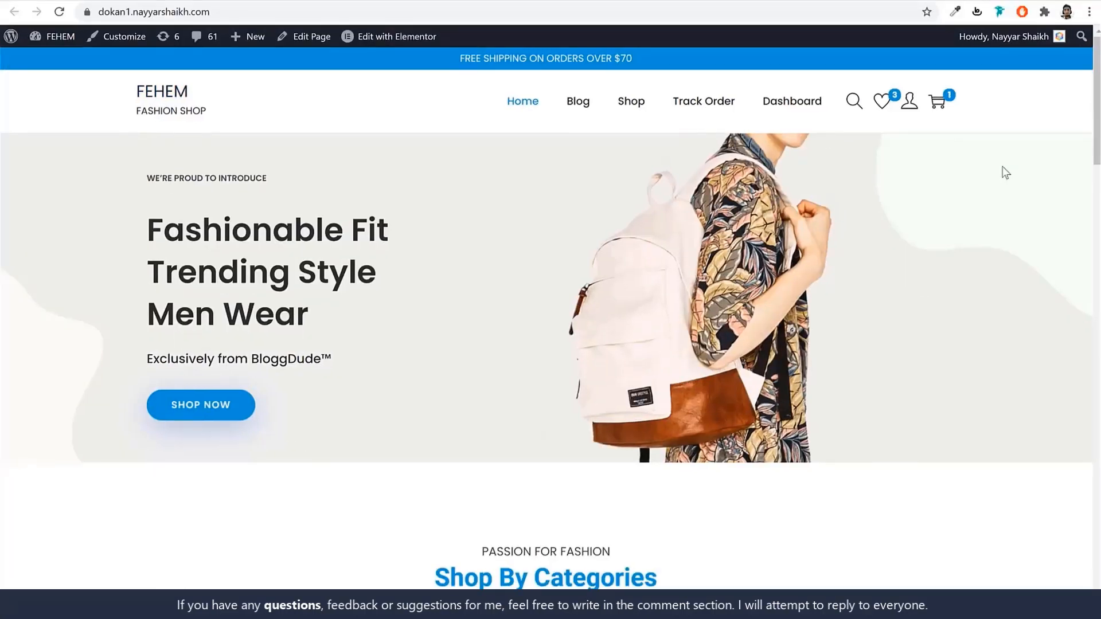
scroll(983, 286, down, 20)
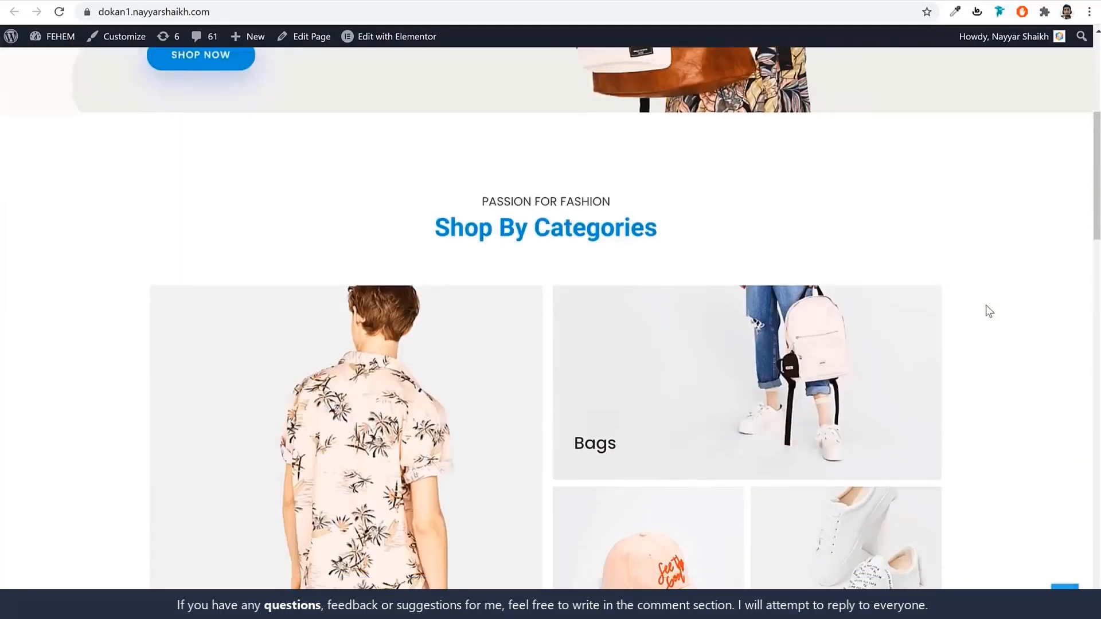
scroll(989, 310, down, 8)
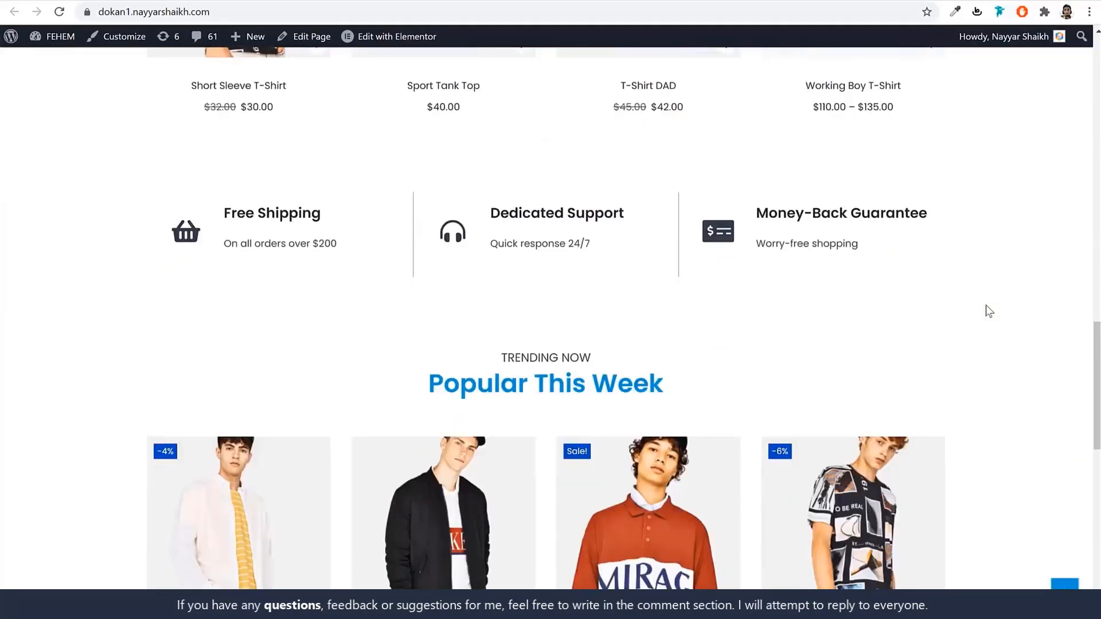
scroll(989, 310, up, 14)
scroll(989, 310, up, 12)
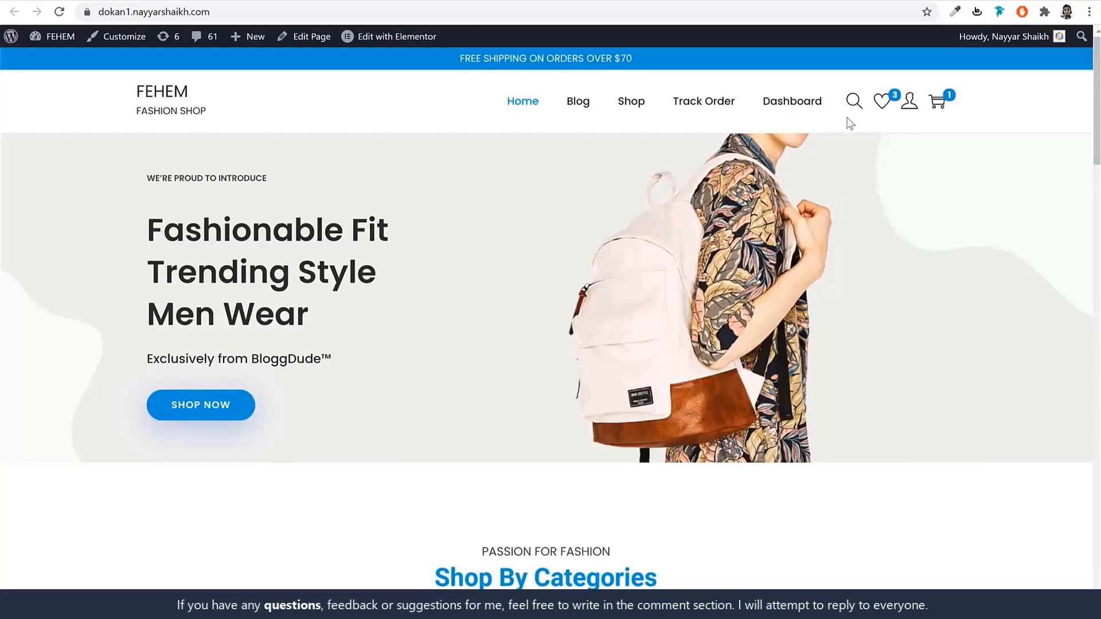
click(854, 101)
click(850, 172)
mouse_move(912, 110)
scroll(958, 230, down, 10)
scroll(949, 307, down, 6)
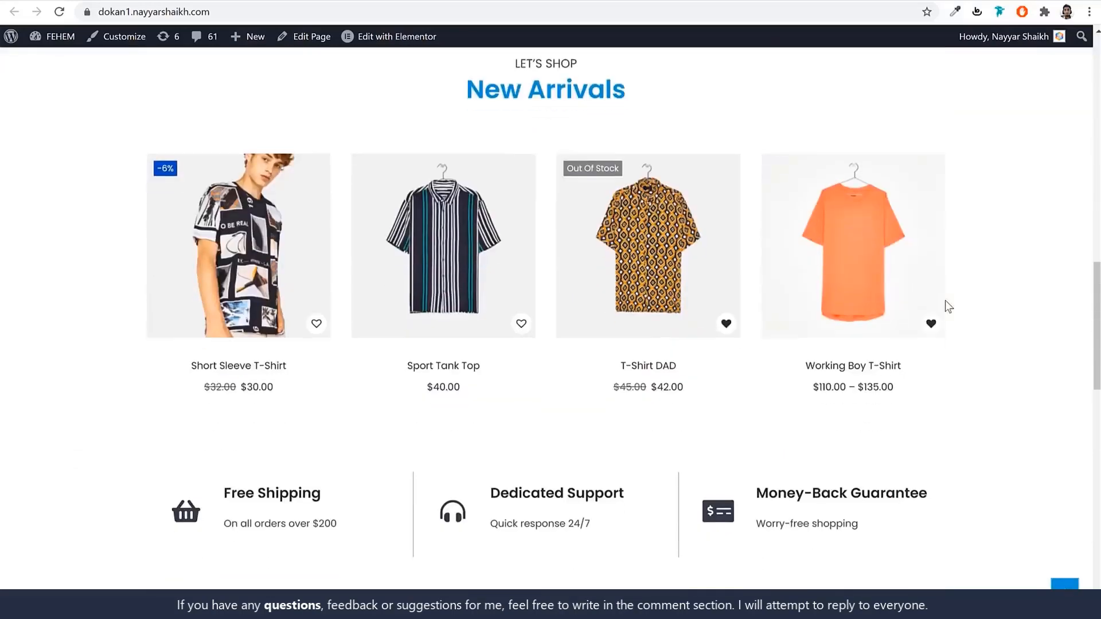
Add Short Sleeve T-Shirt to the wishlist, check the wishlist, and return to the homepage.
click(316, 325)
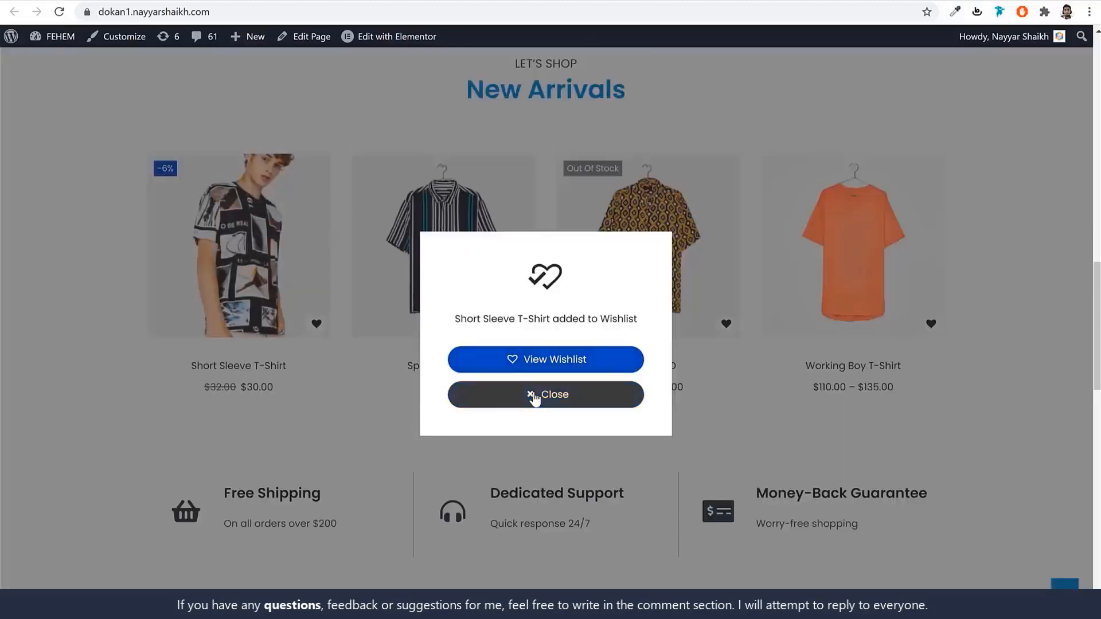
click(533, 396)
scroll(538, 398, up, 6)
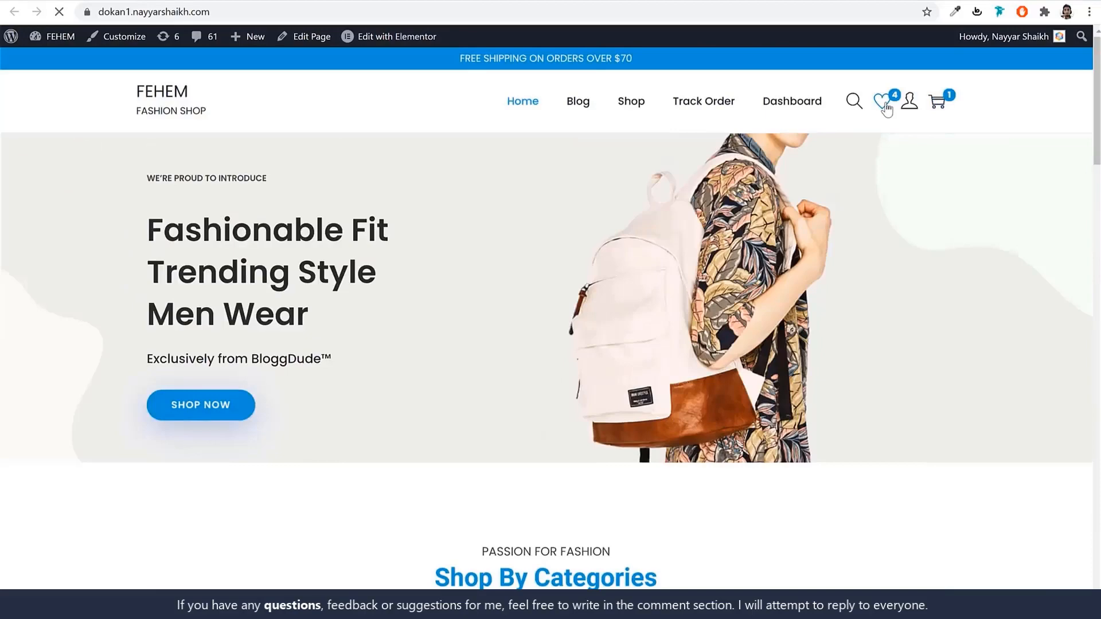
scroll(419, 335, down, 5)
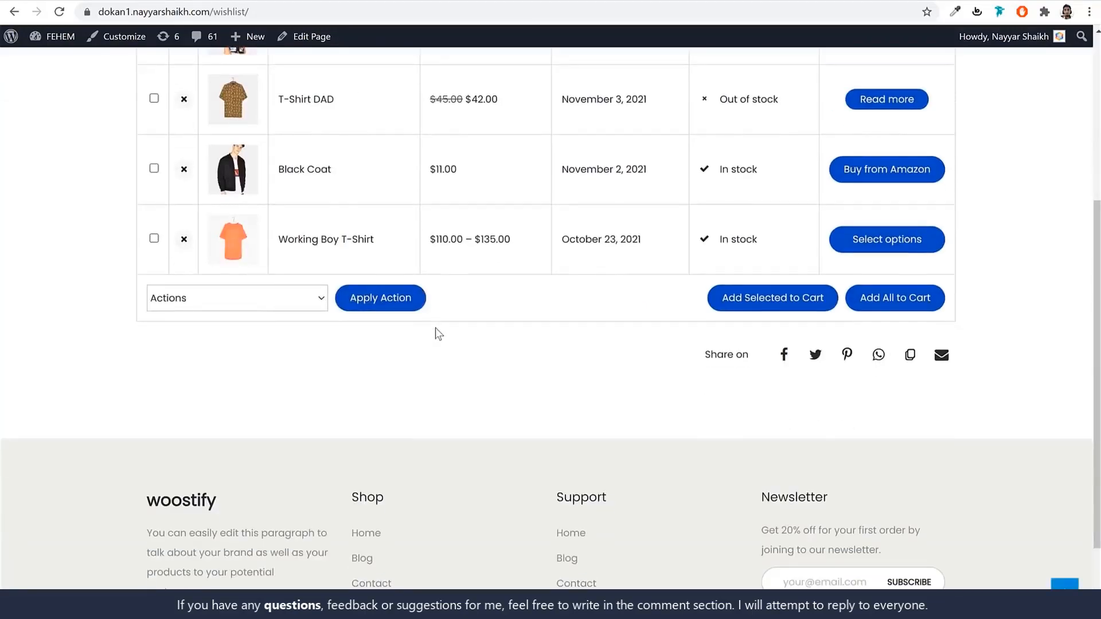
key(alt+Left)
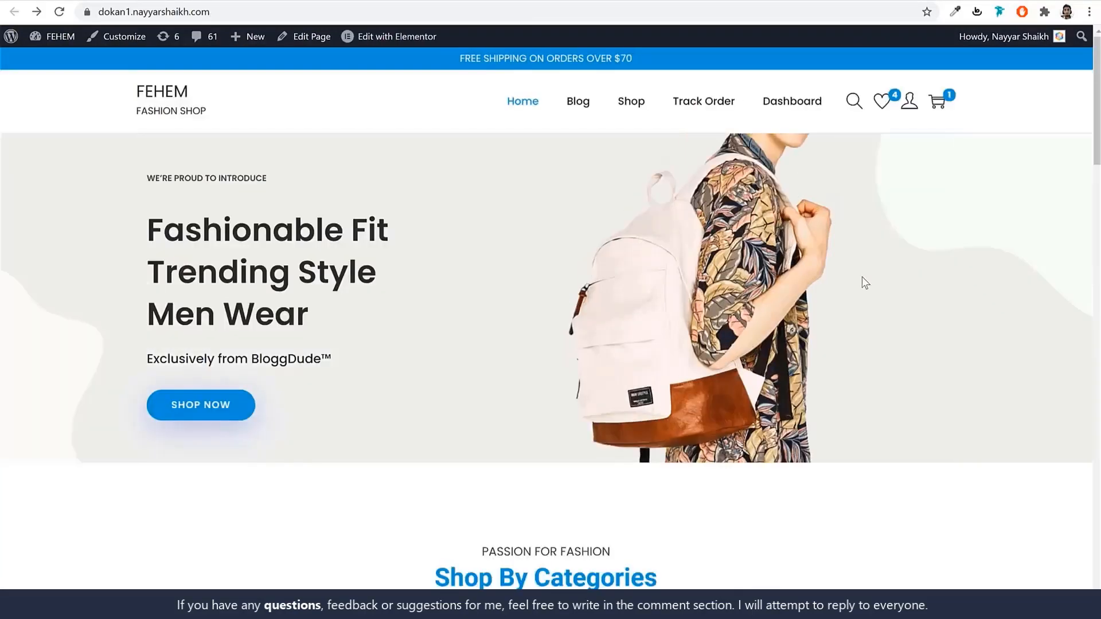
Add Short Sleeve T-Shirt to the cart and close the cart summary.
scroll(862, 277, down, 10)
scroll(862, 276, down, 8)
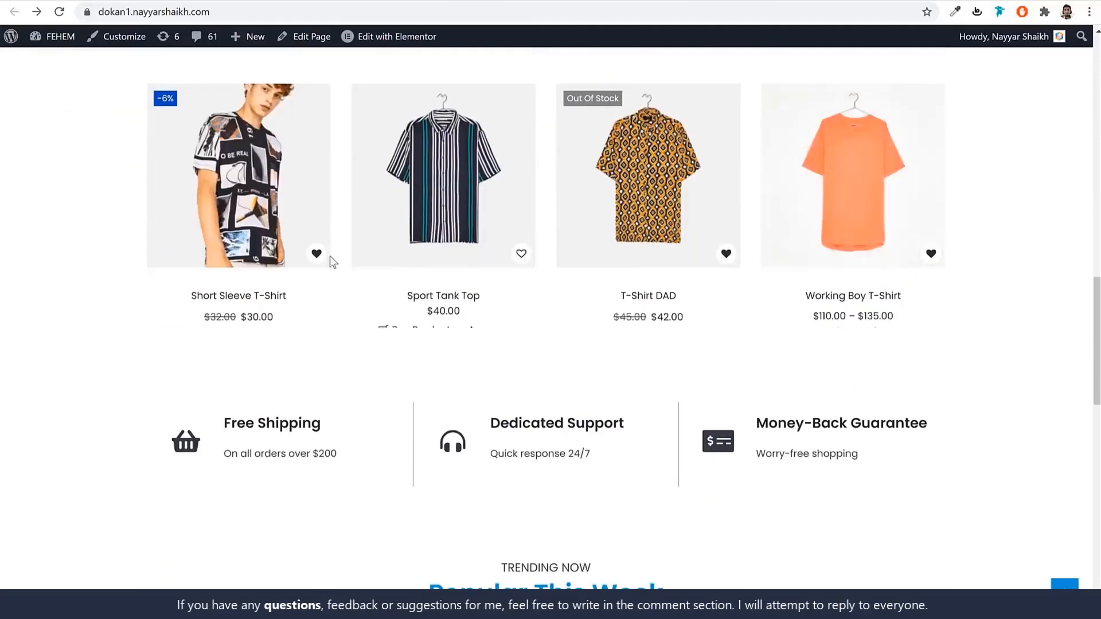
click(250, 319)
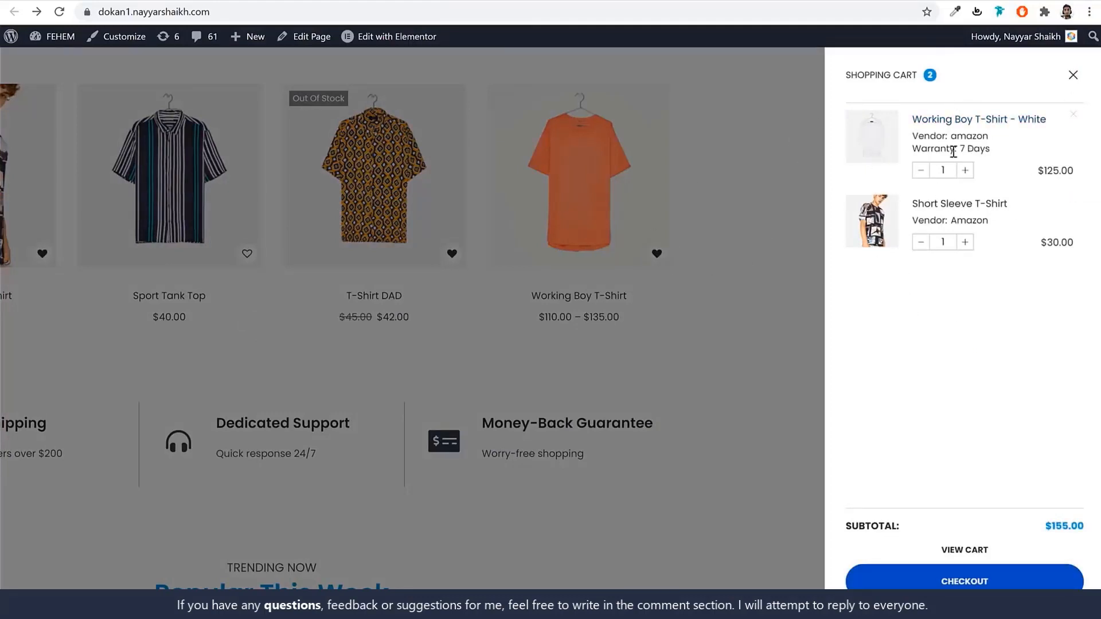
click(719, 275)
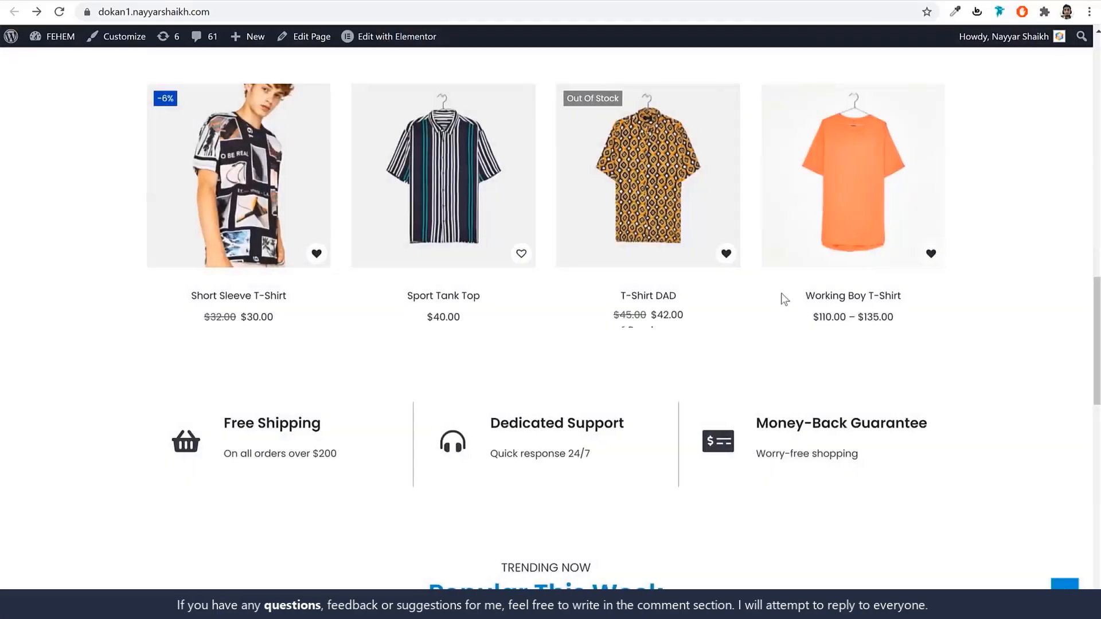
scroll(778, 298, down, 2)
scroll(777, 307, down, 9)
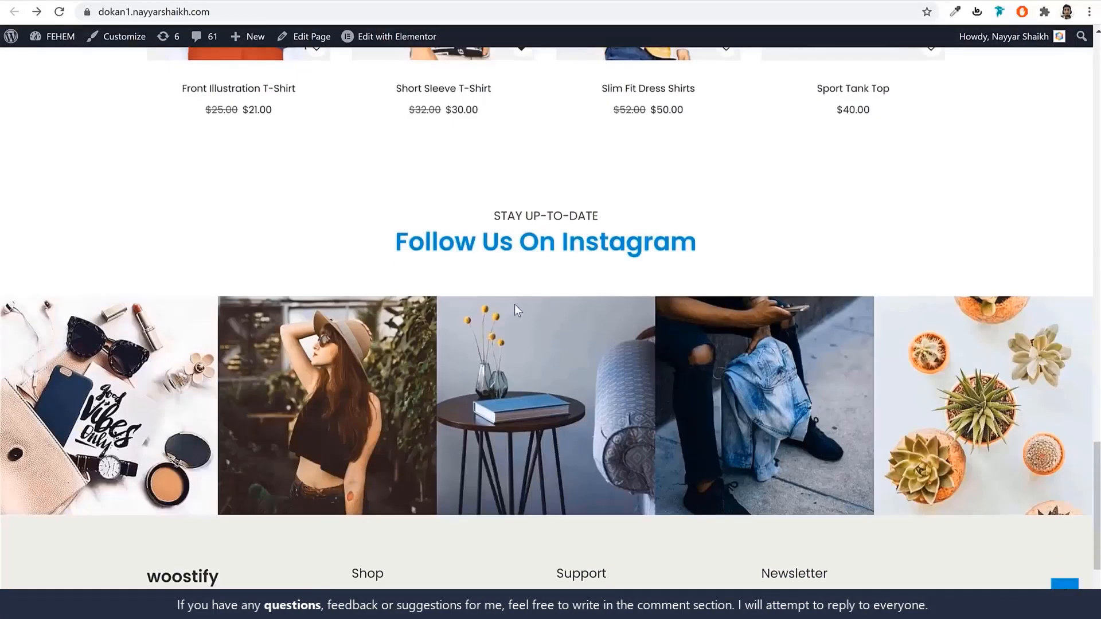
scroll(678, 329, up, 4)
scroll(678, 329, up, 10)
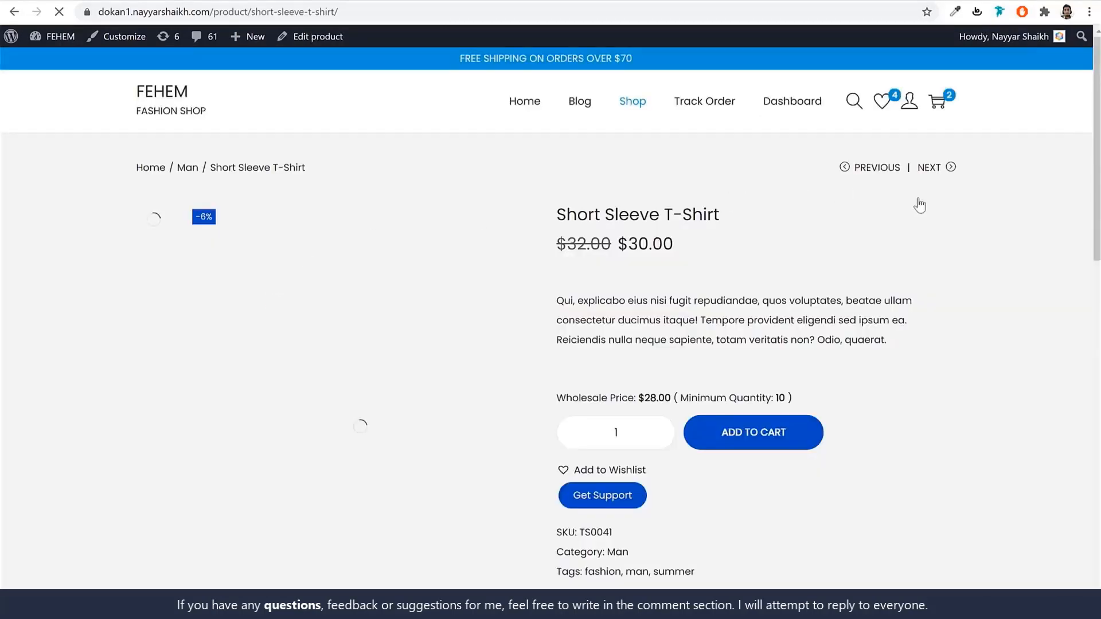
Browse the four Short Sleeve T-Shirt gallery photos, ending on the hanger shot.
mouse_move(973, 222)
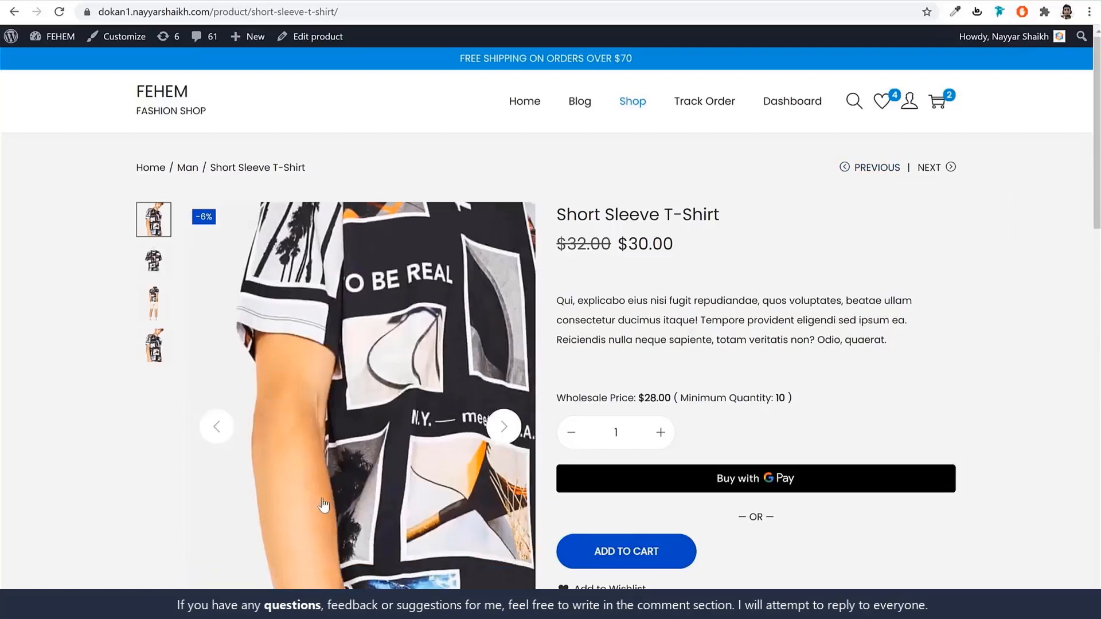
click(153, 261)
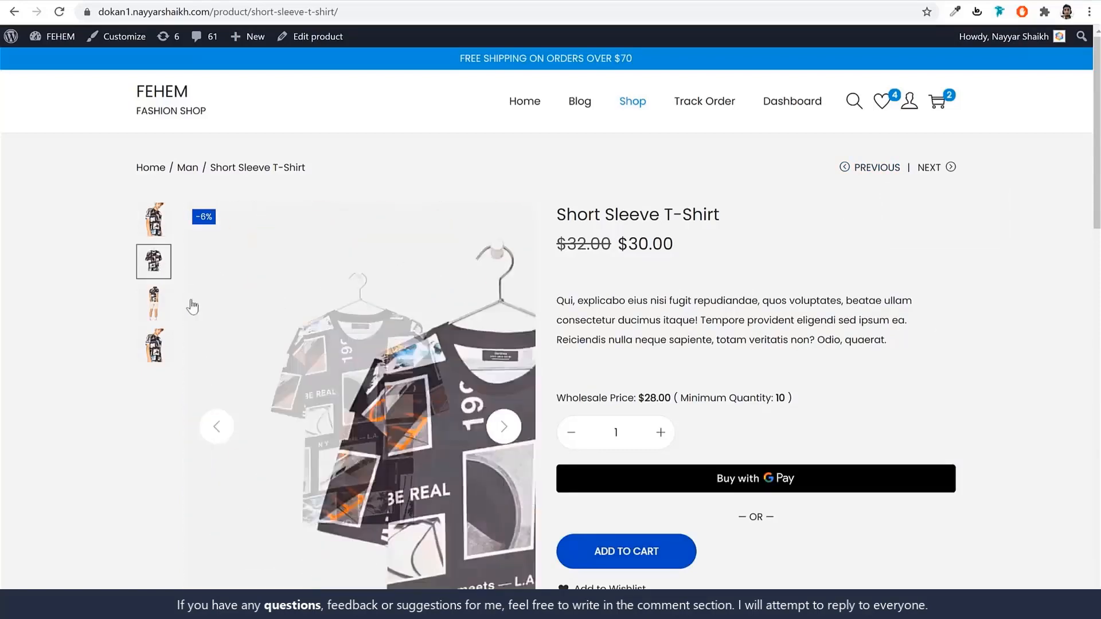
click(155, 305)
click(155, 345)
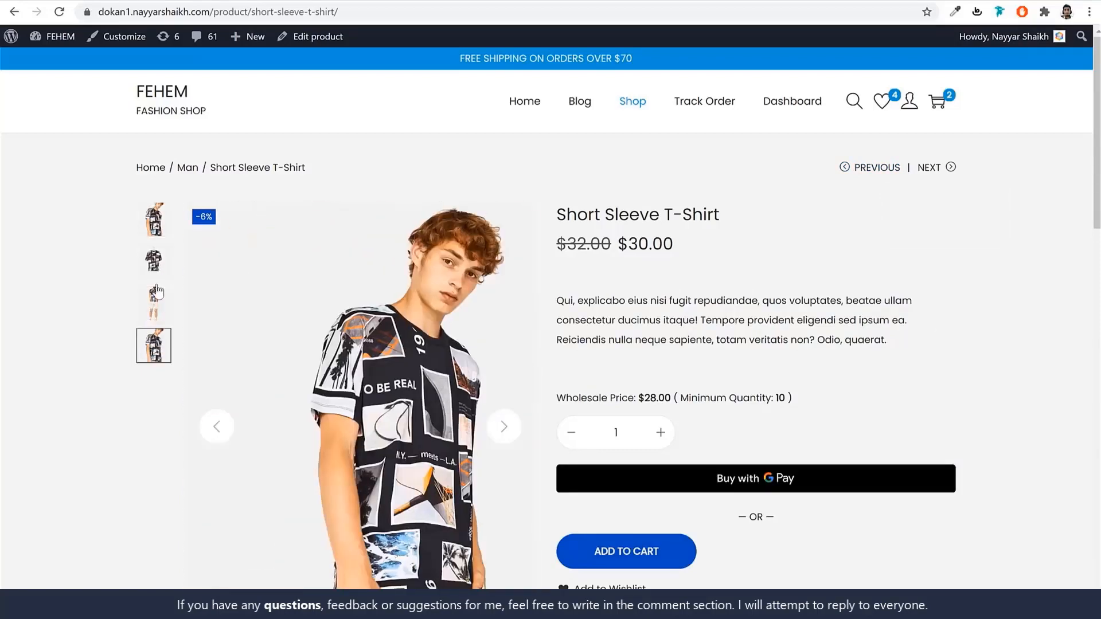
click(155, 265)
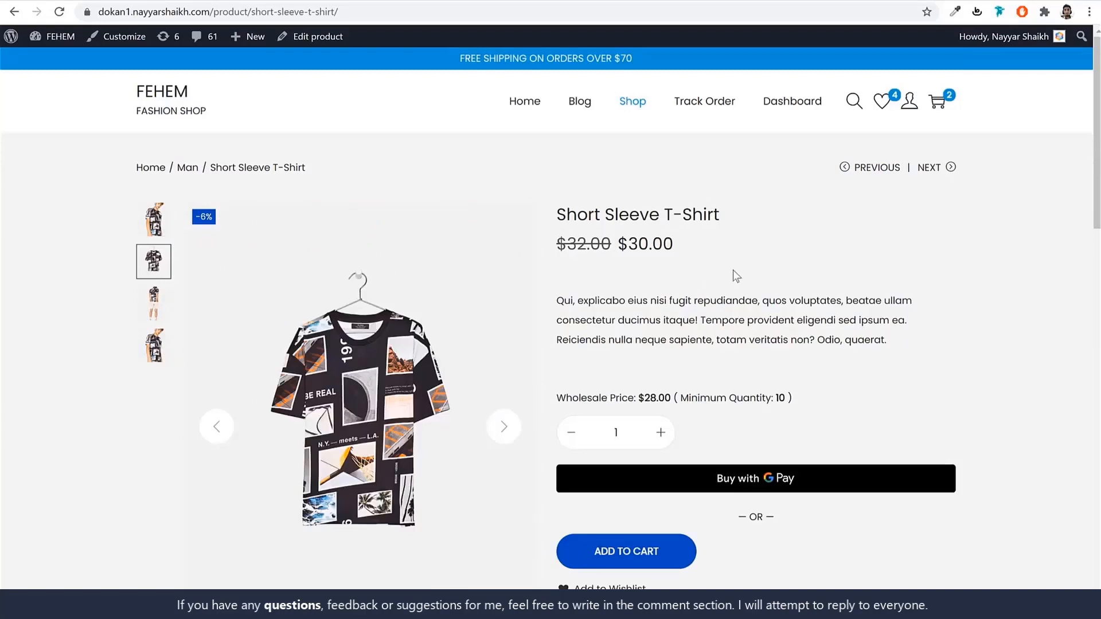
Highlight the wholesale price and 'Minimum Quantity: 10' text on the product page.
scroll(778, 296, down, 3)
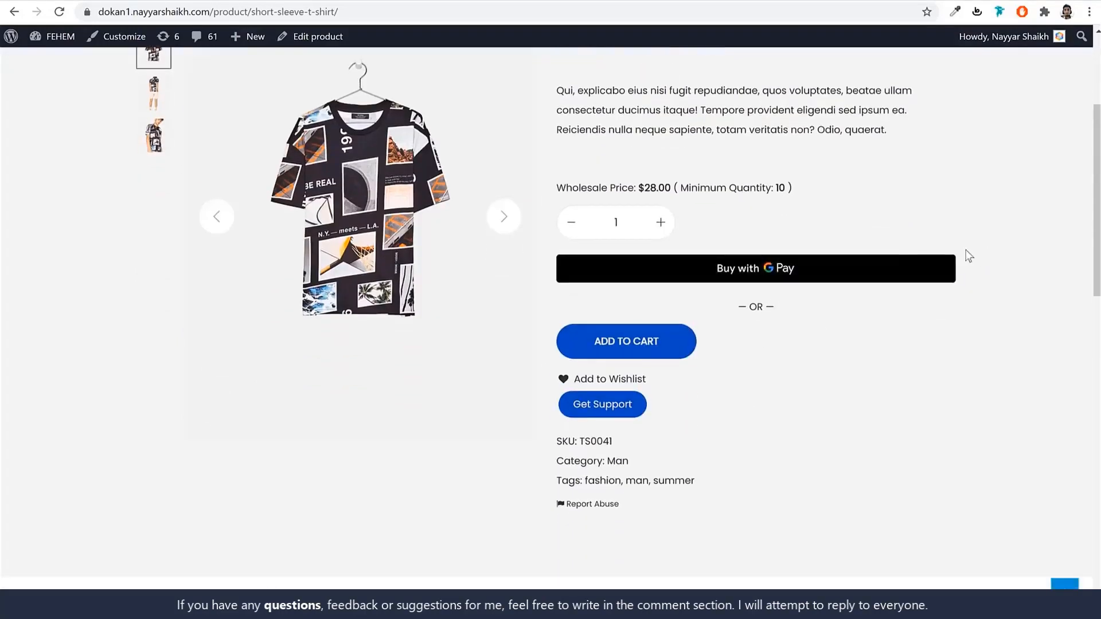
drag(565, 190, 658, 187)
click(659, 188)
drag(787, 188, 685, 191)
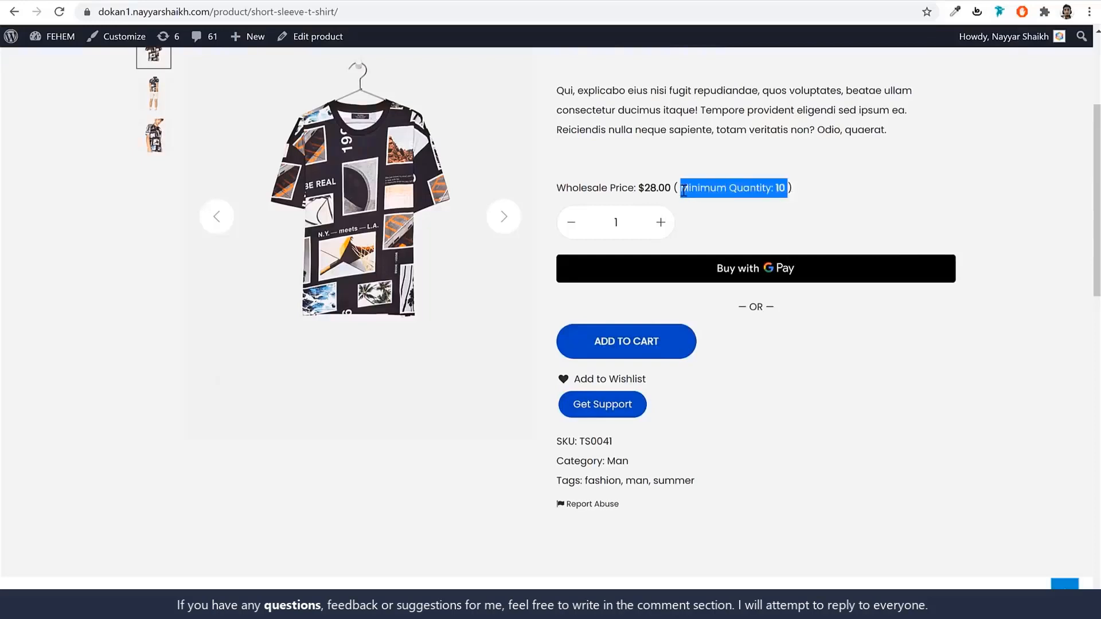
click(645, 191)
scroll(727, 229, up, 3)
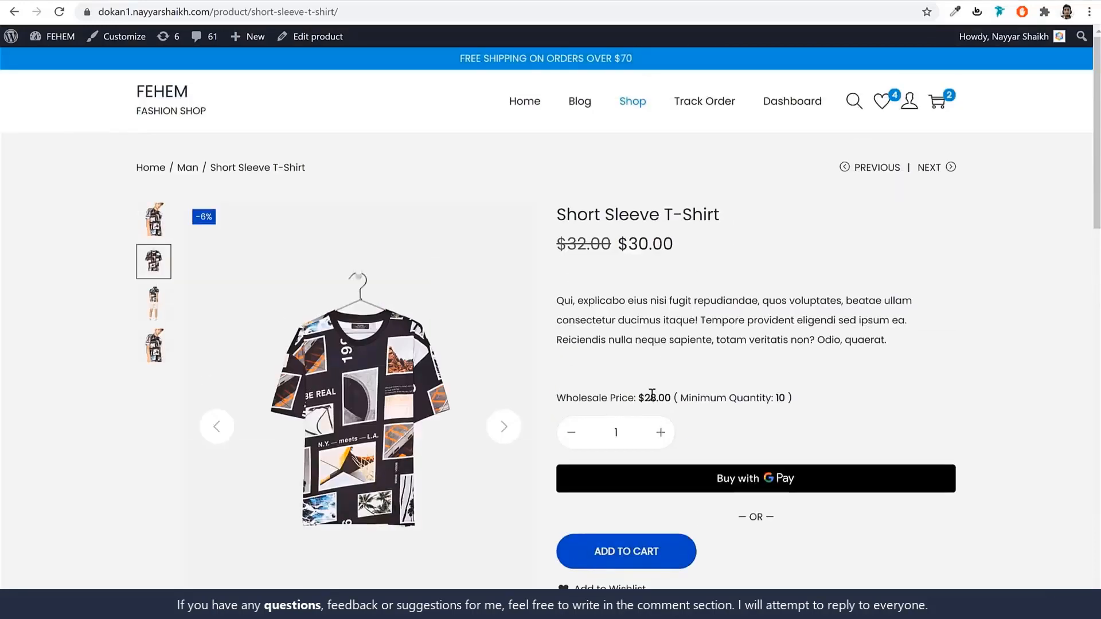
drag(659, 397, 637, 398)
click(894, 336)
scroll(963, 302, down, 1)
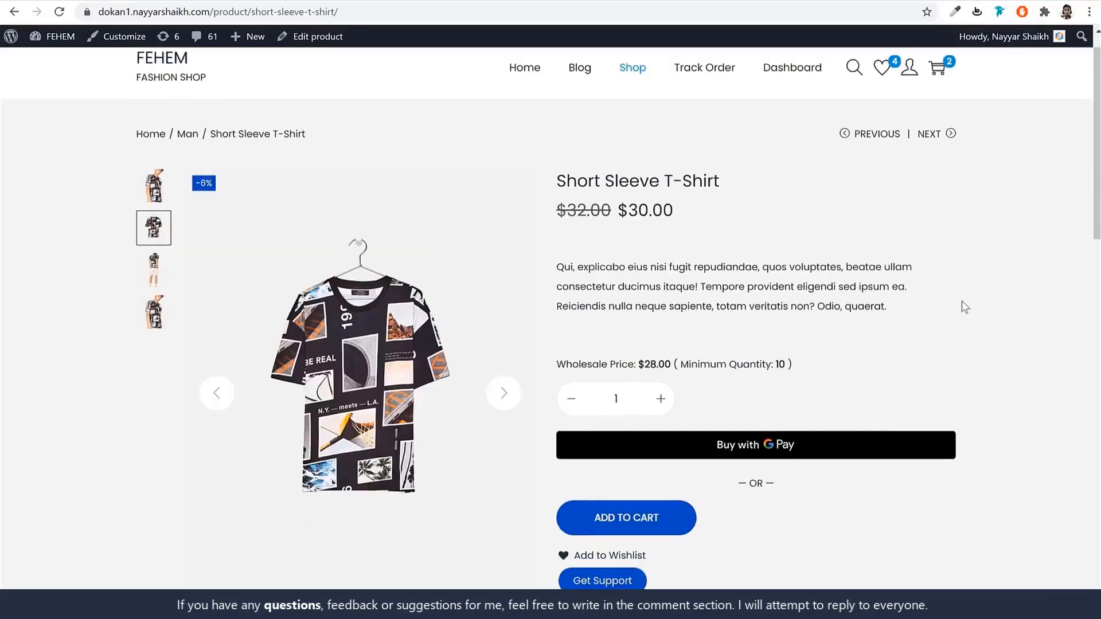
scroll(962, 301, down, 4)
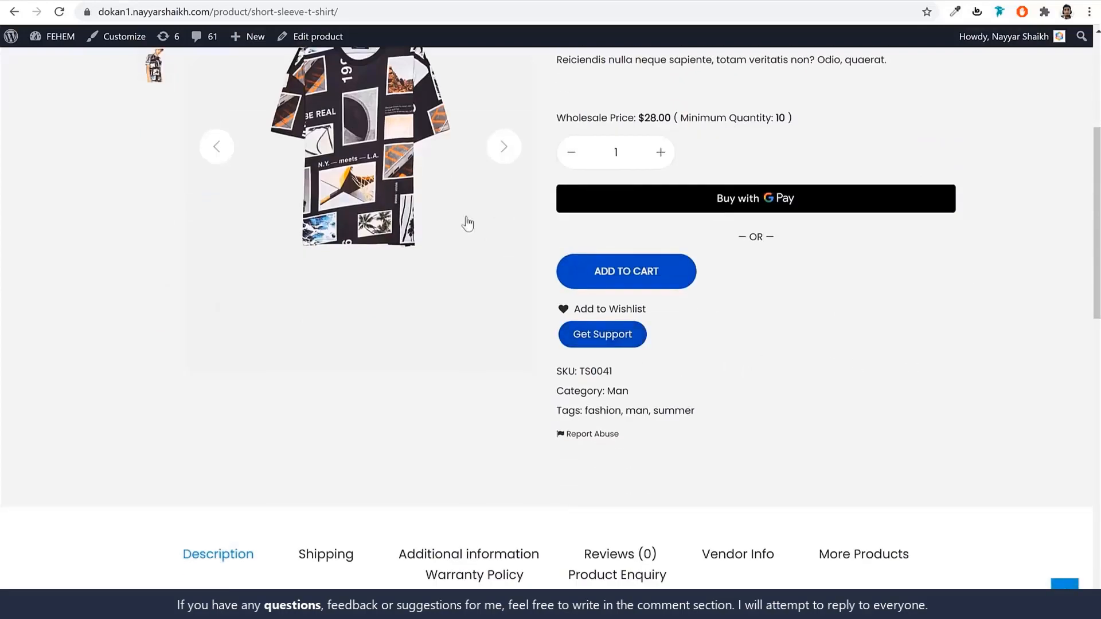
scroll(580, 194, up, 2)
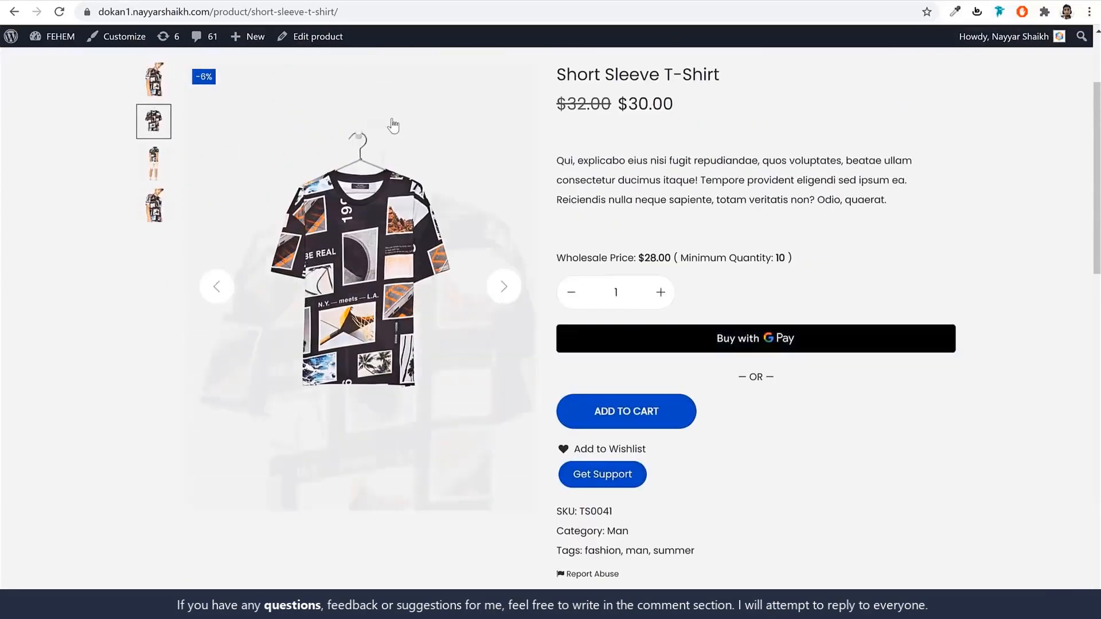
Dismiss the Report Abuse form, then view the Shipping, Additional information and Reviews tabs.
click(596, 575)
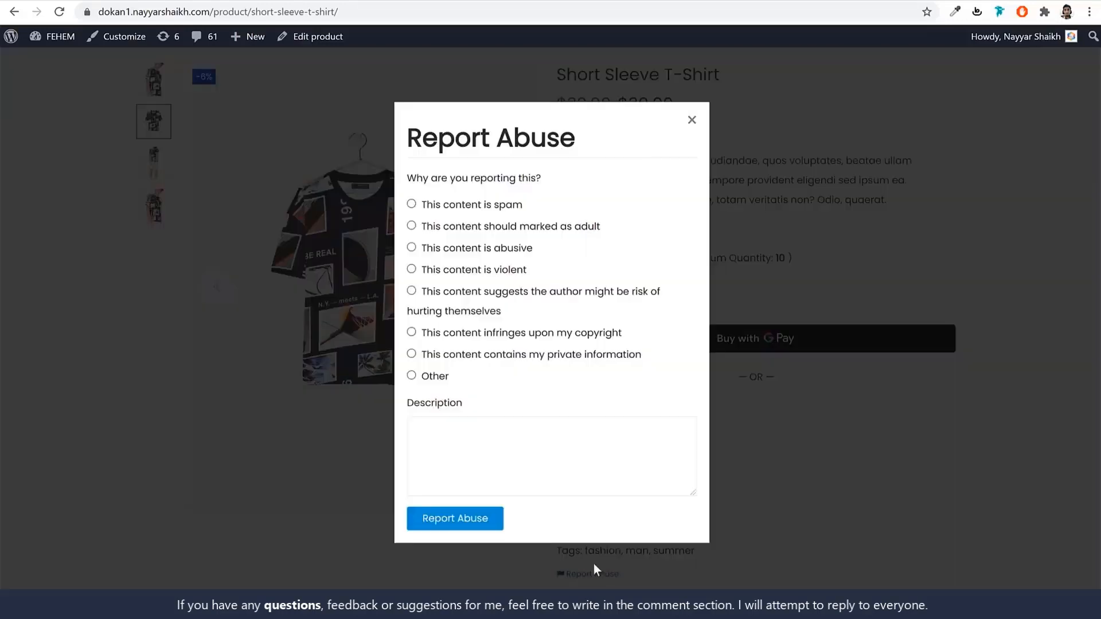
click(691, 120)
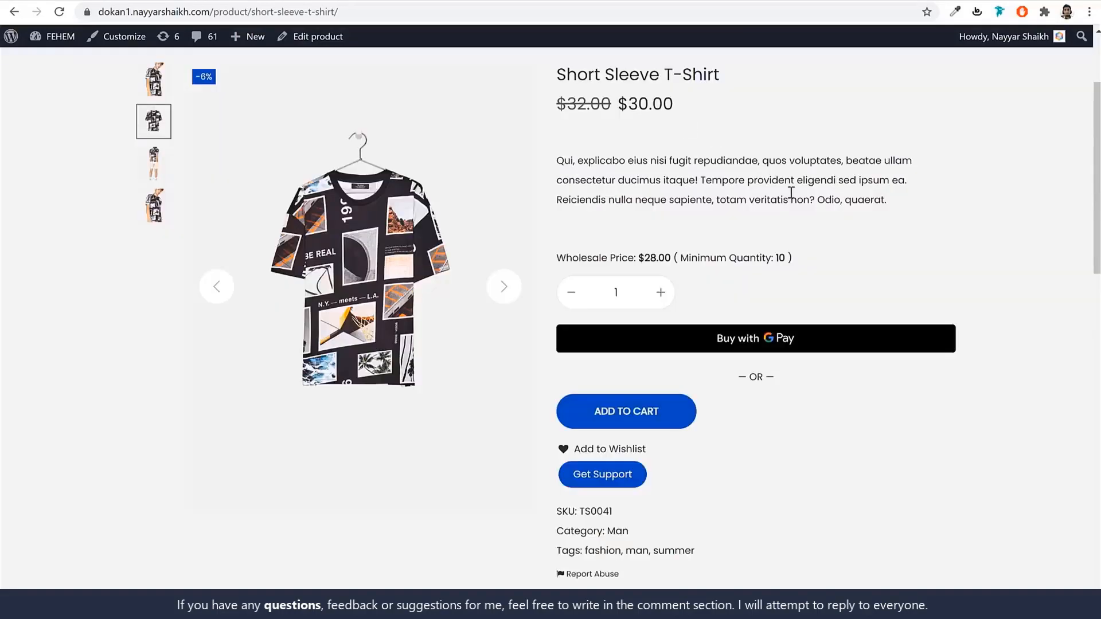
scroll(910, 390, down, 10)
click(347, 140)
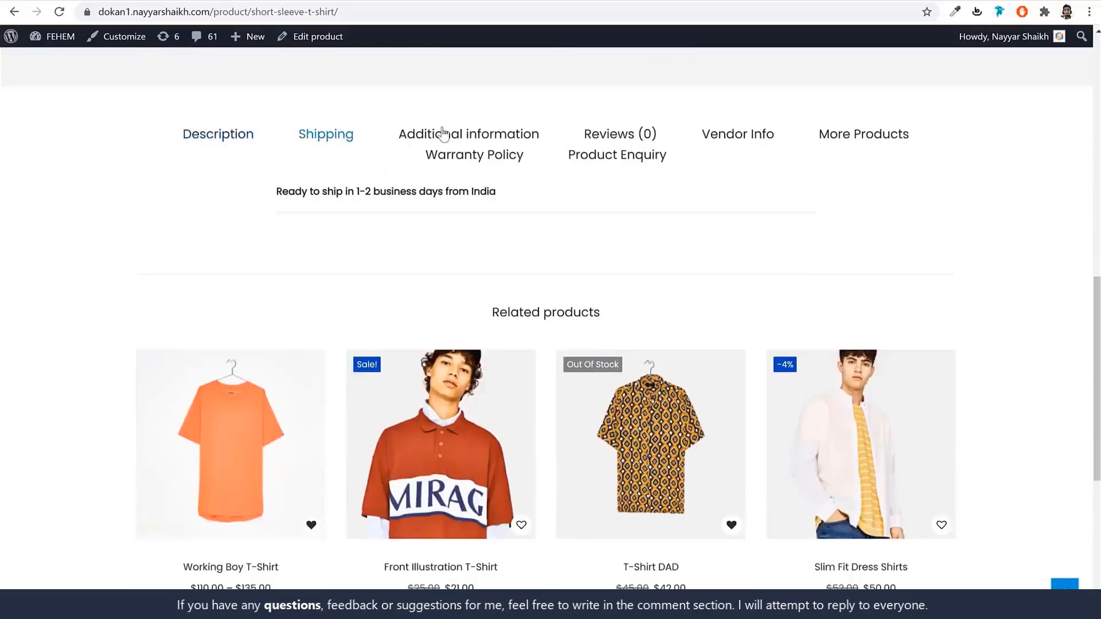
click(445, 135)
click(595, 134)
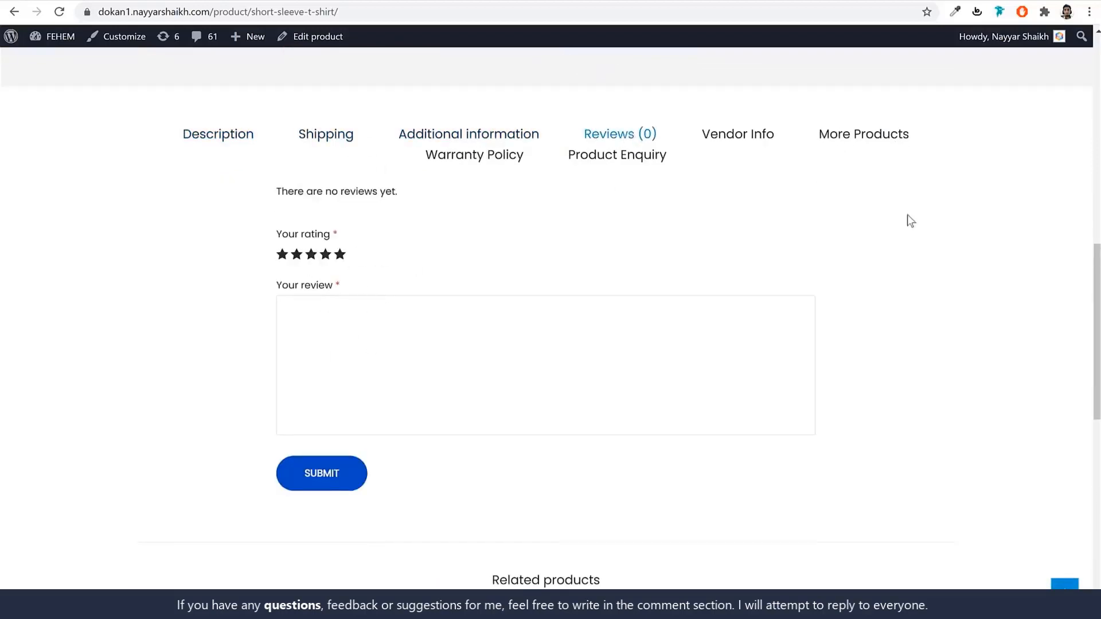
Check out the two cart items from the cart summary.
scroll(910, 283, down, 10)
scroll(911, 290, up, 15)
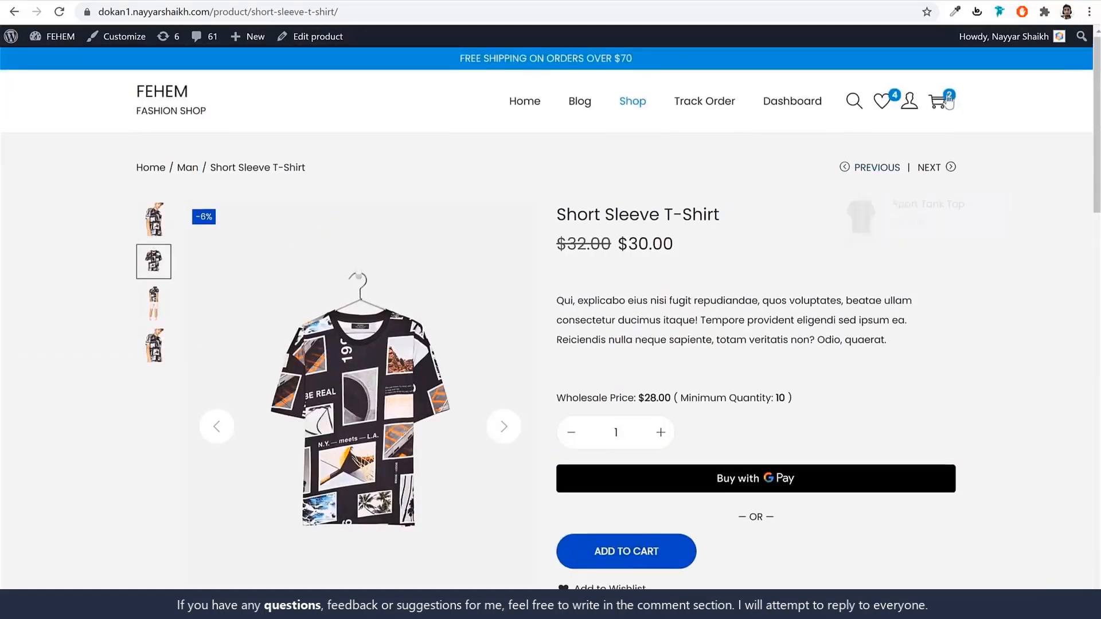
click(941, 101)
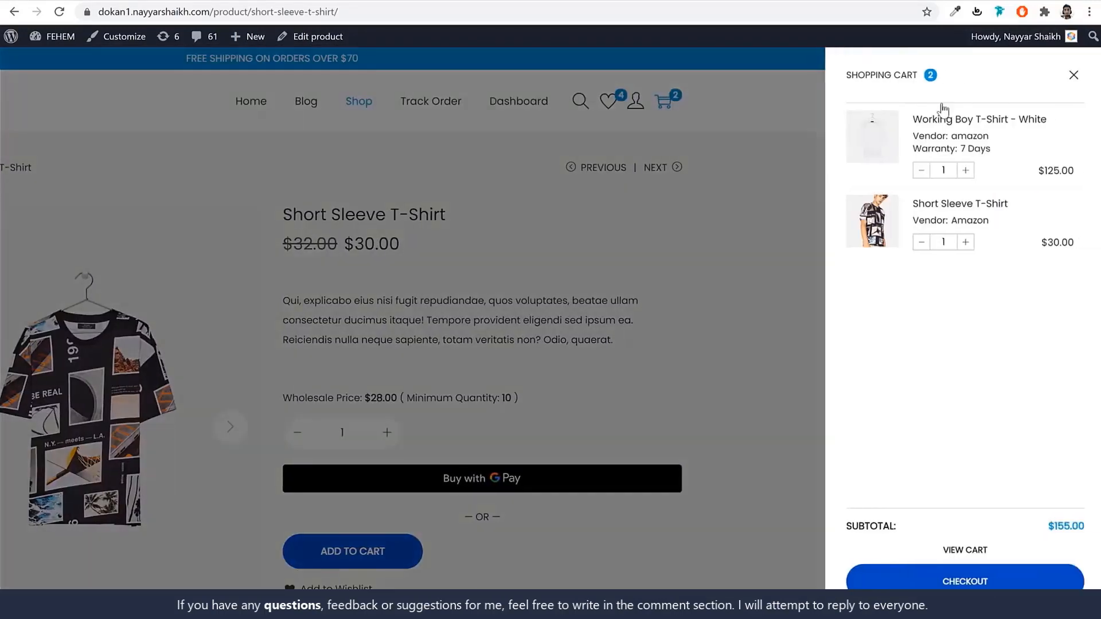
click(964, 580)
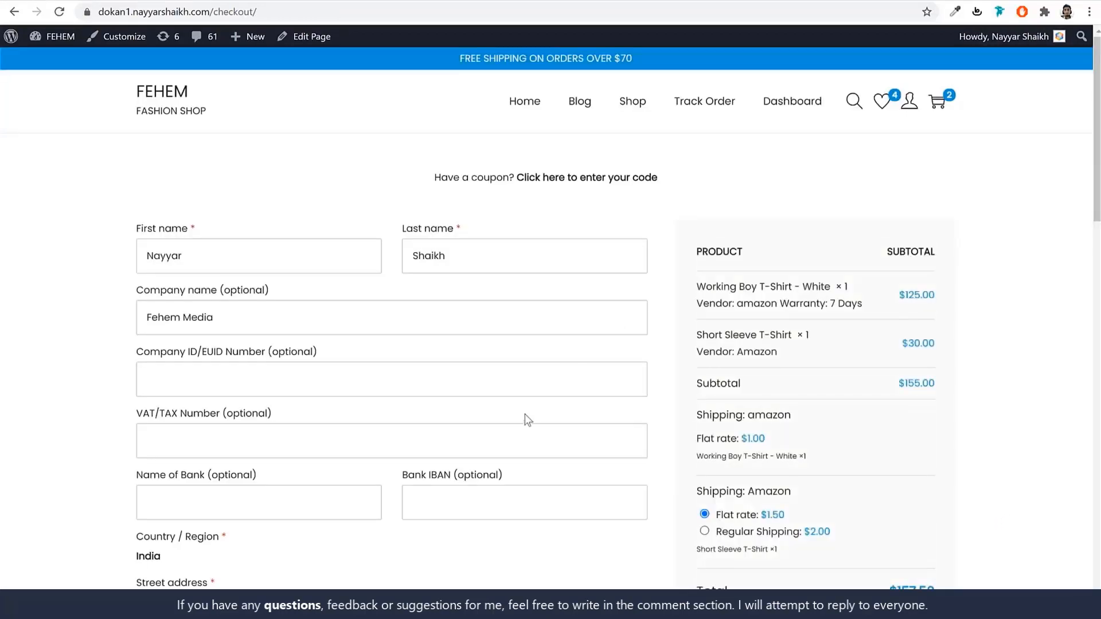
Review the checkout form, the amazon store's 3-day processing note and its delivery date calendar.
scroll(525, 414, down, 10)
scroll(315, 343, down, 4)
scroll(264, 358, up, 10)
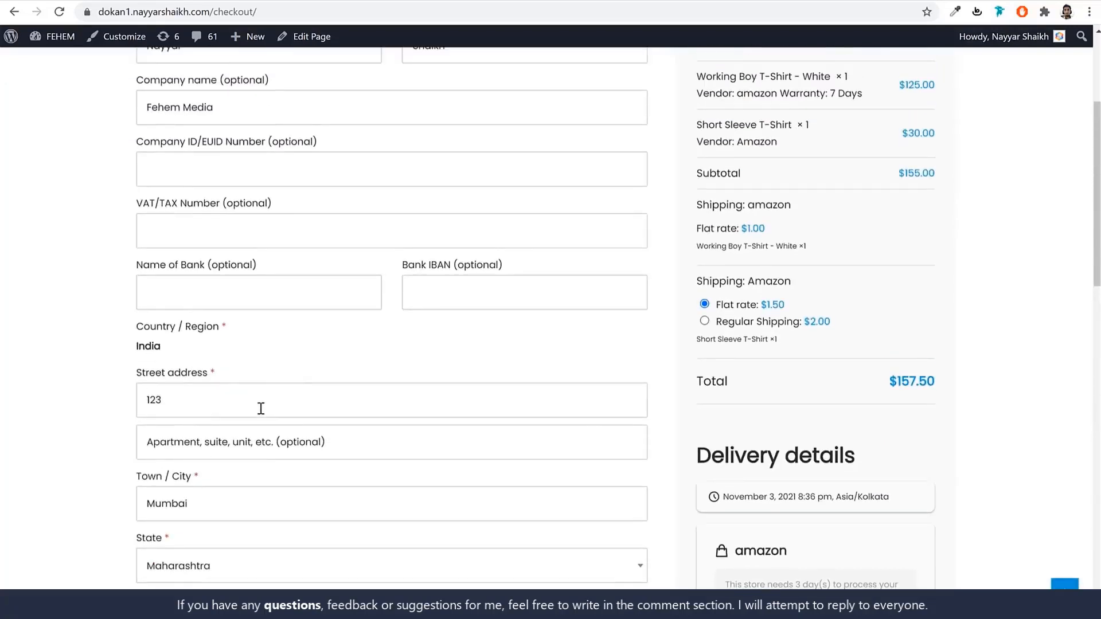
scroll(261, 408, up, 4)
scroll(986, 305, down, 3)
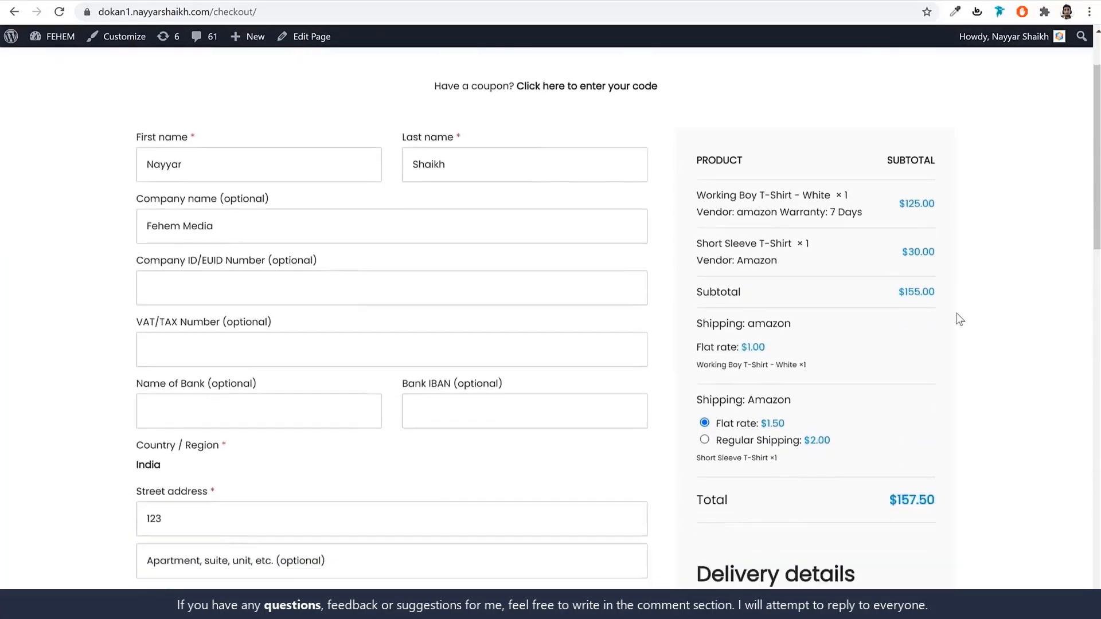
scroll(986, 286, down, 3)
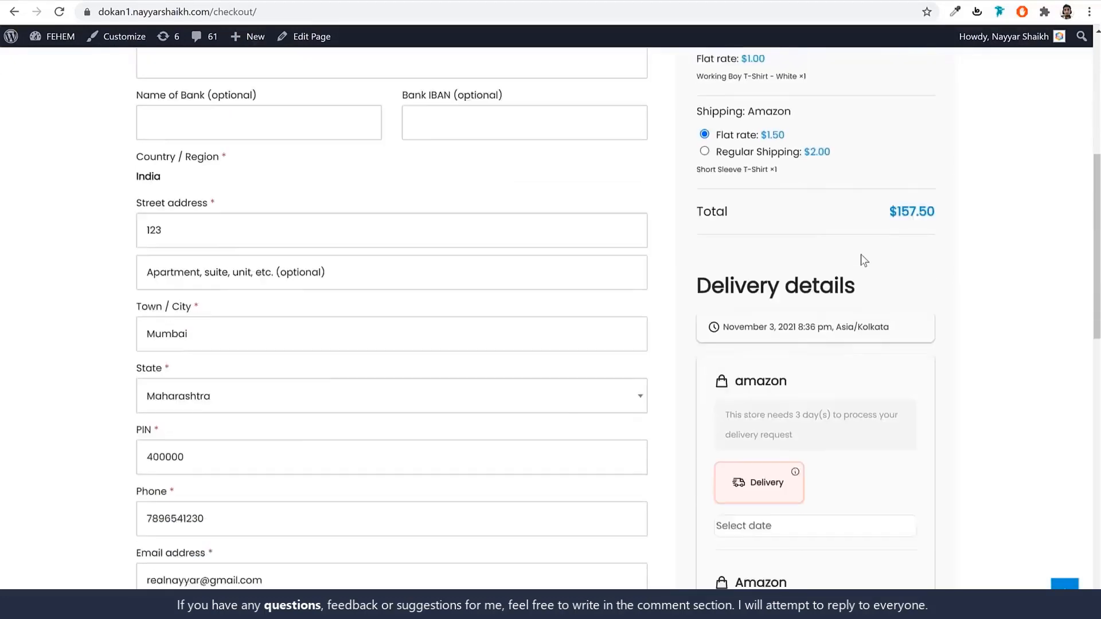
scroll(862, 254, down, 4)
scroll(861, 243, down, 4)
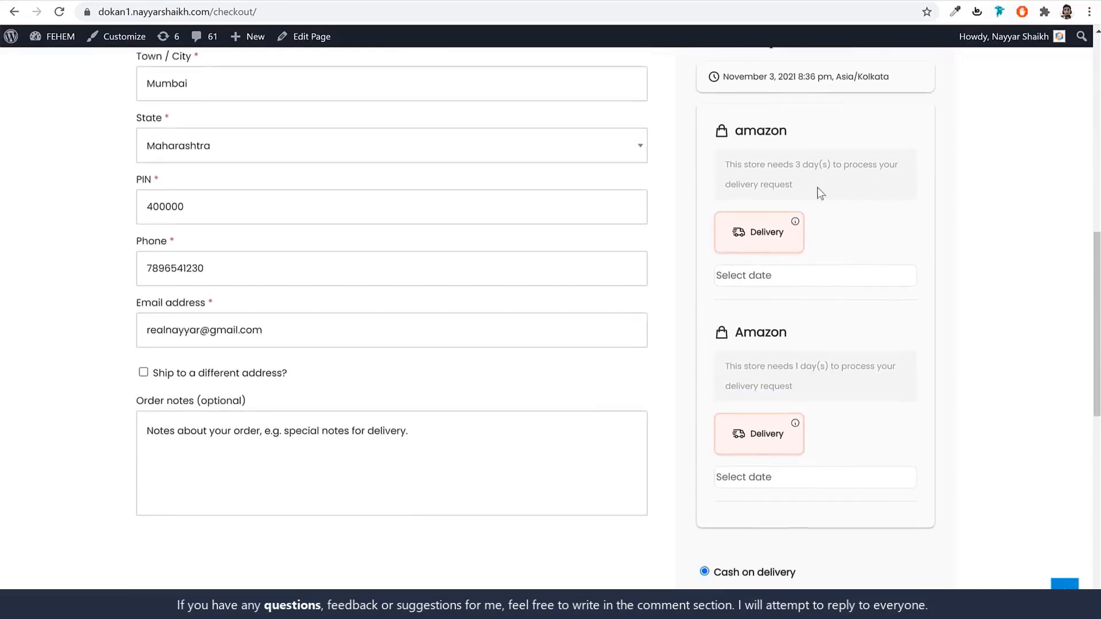
triple_click(750, 165)
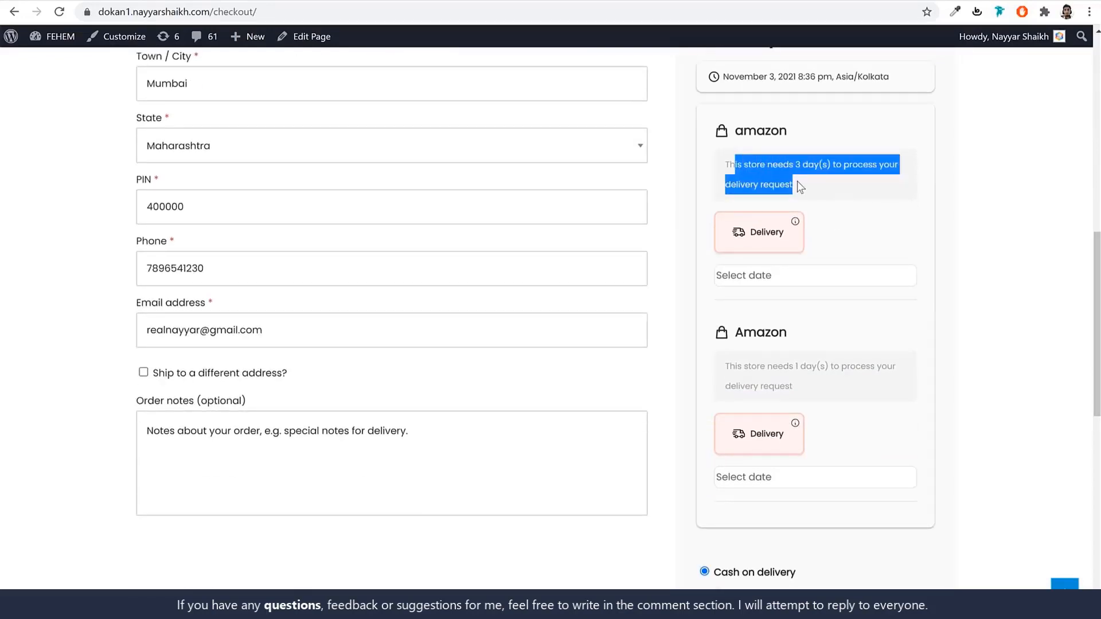
click(800, 187)
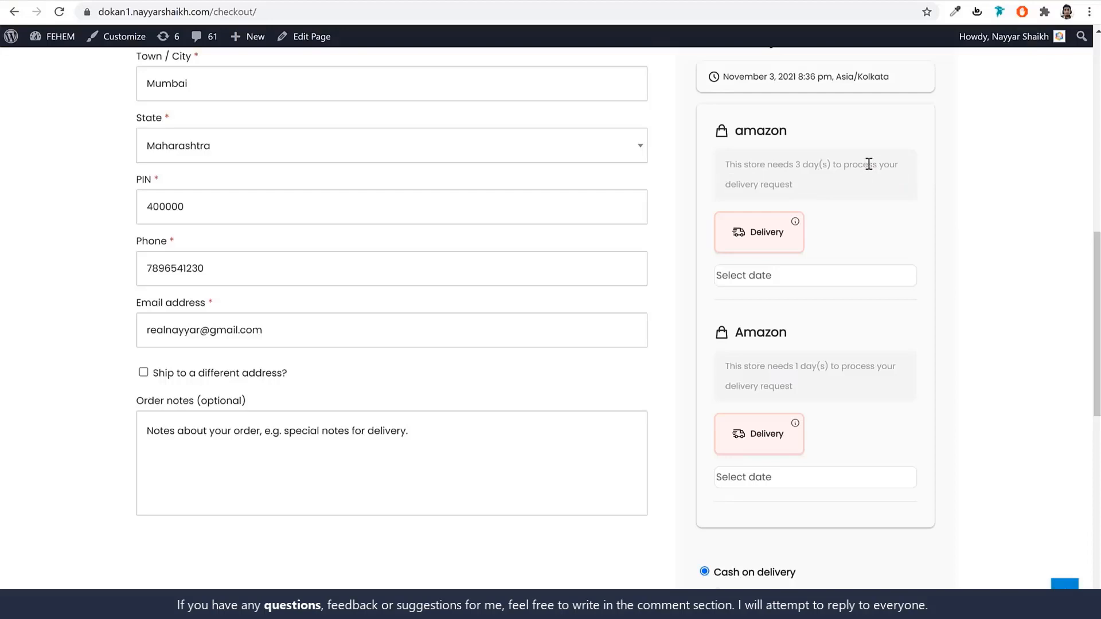
click(769, 270)
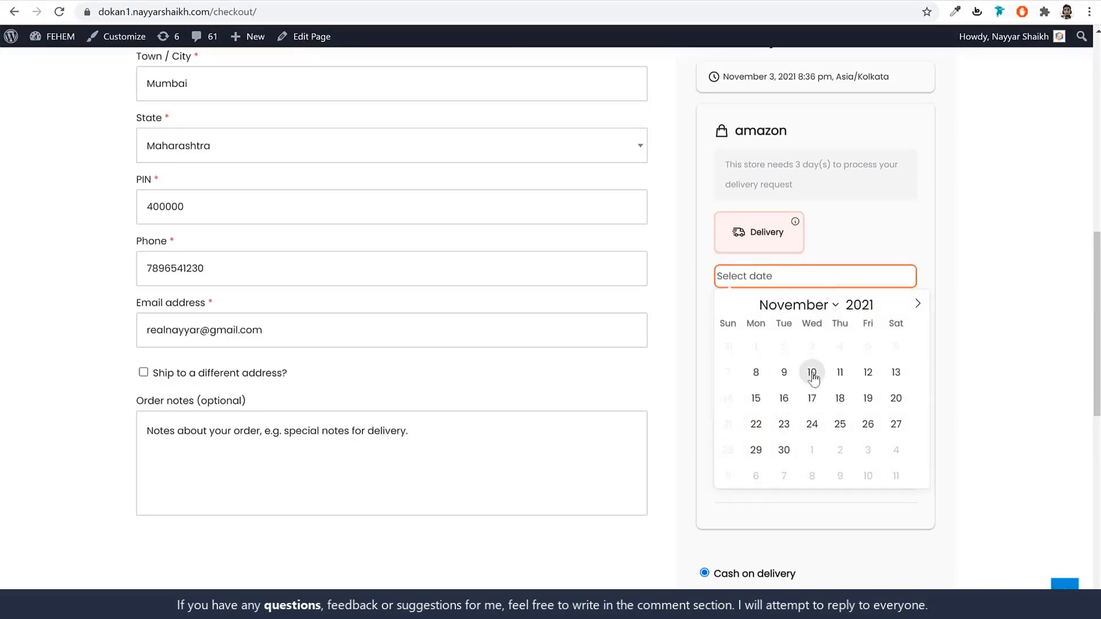
click(956, 331)
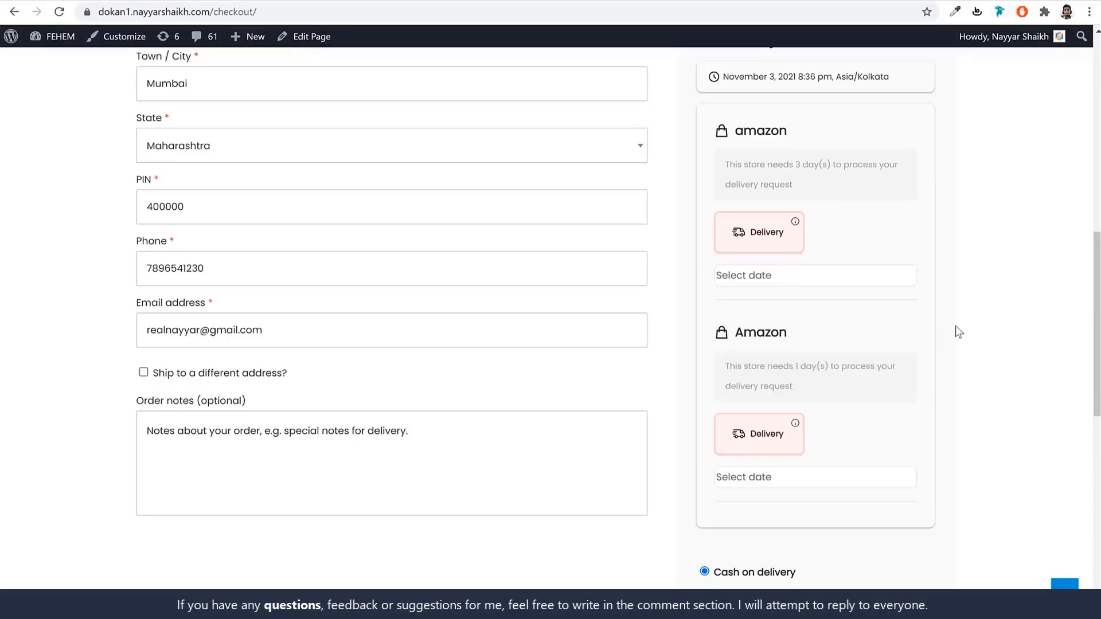
Set the checkout payment method to Credit Card (Stripe).
scroll(953, 423, down, 6)
click(764, 296)
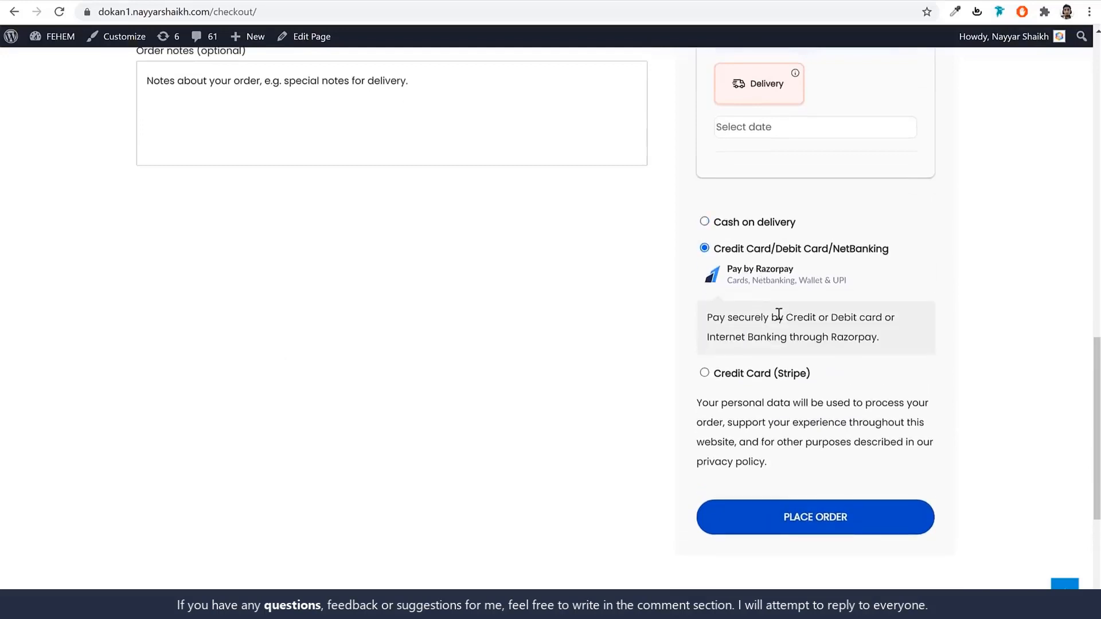
click(757, 373)
click(782, 405)
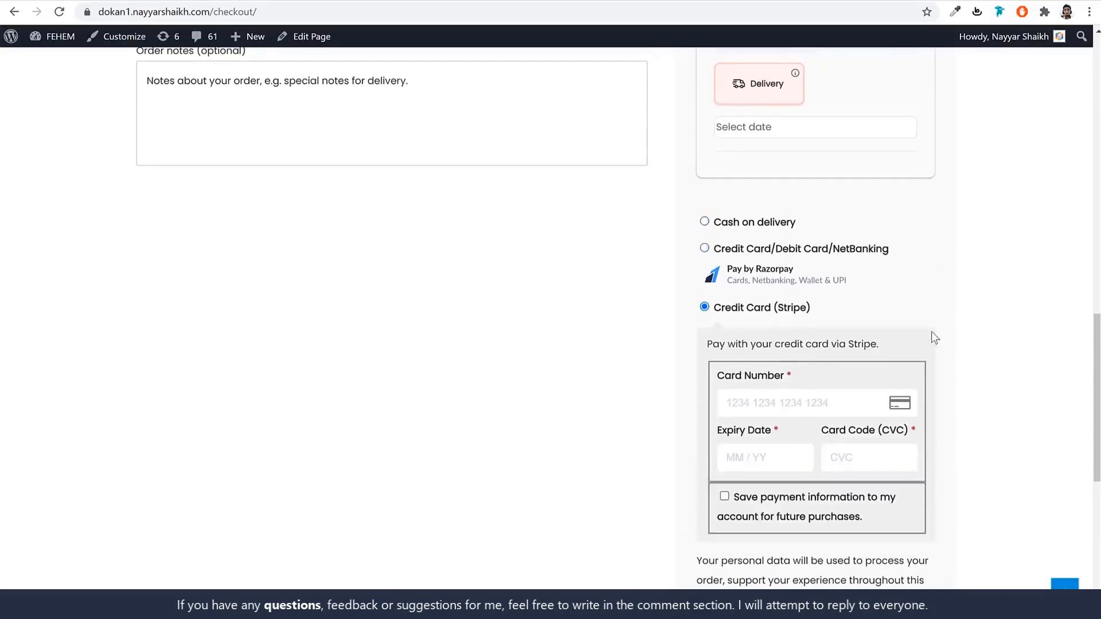
scroll(935, 373, up, 15)
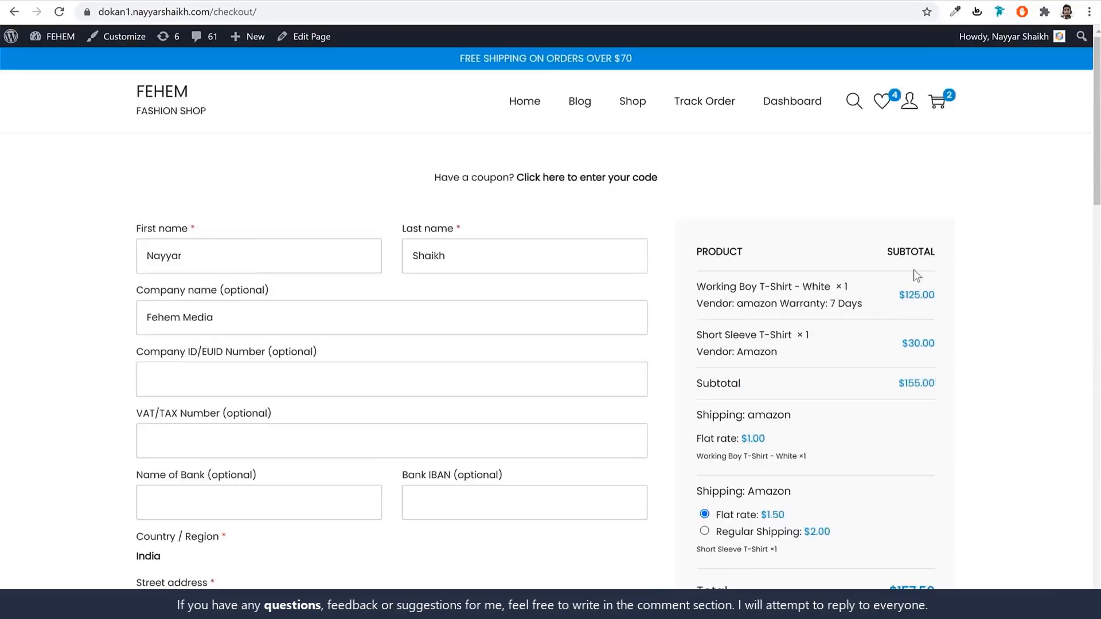
Open the Track Order page, then the vendor dashboard's Store settings.
click(716, 105)
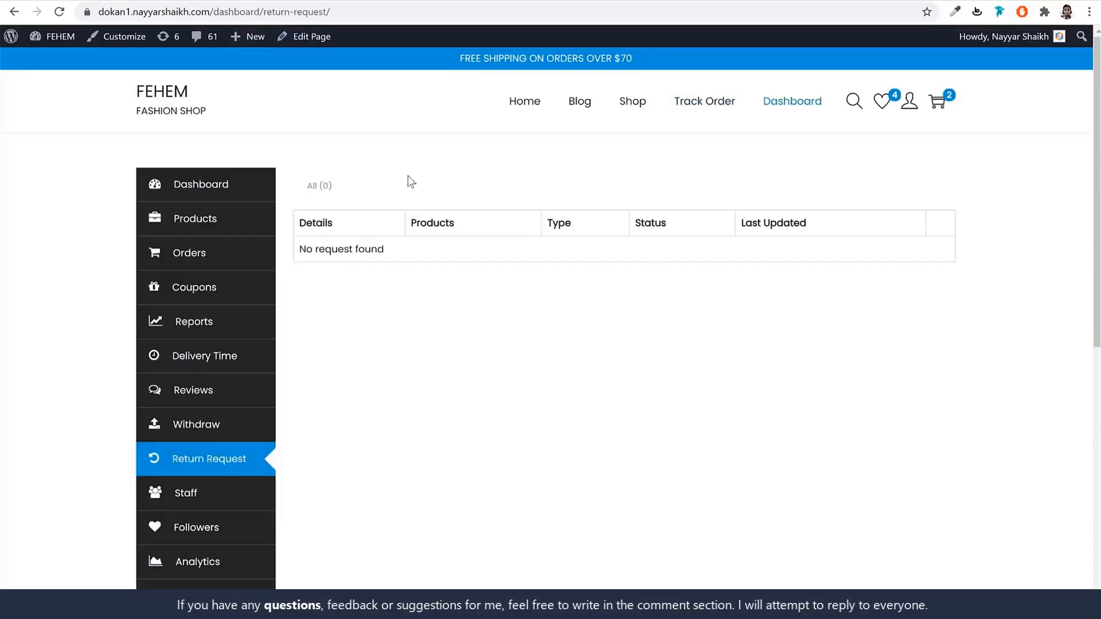
scroll(539, 390, down, 2)
scroll(737, 416, up, 2)
scroll(631, 447, down, 5)
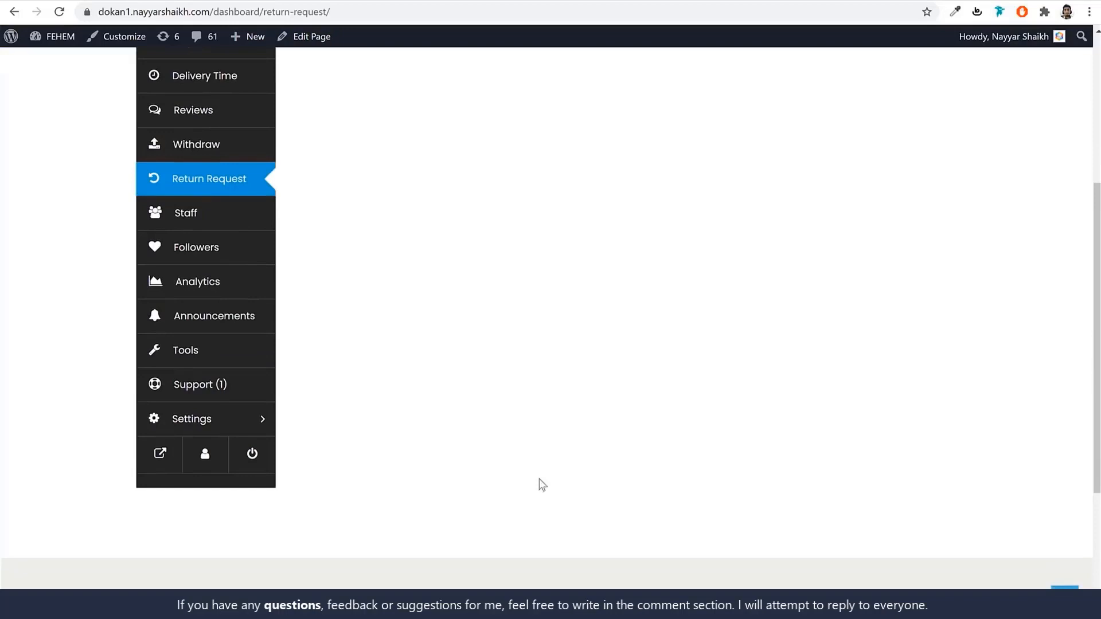
click(235, 431)
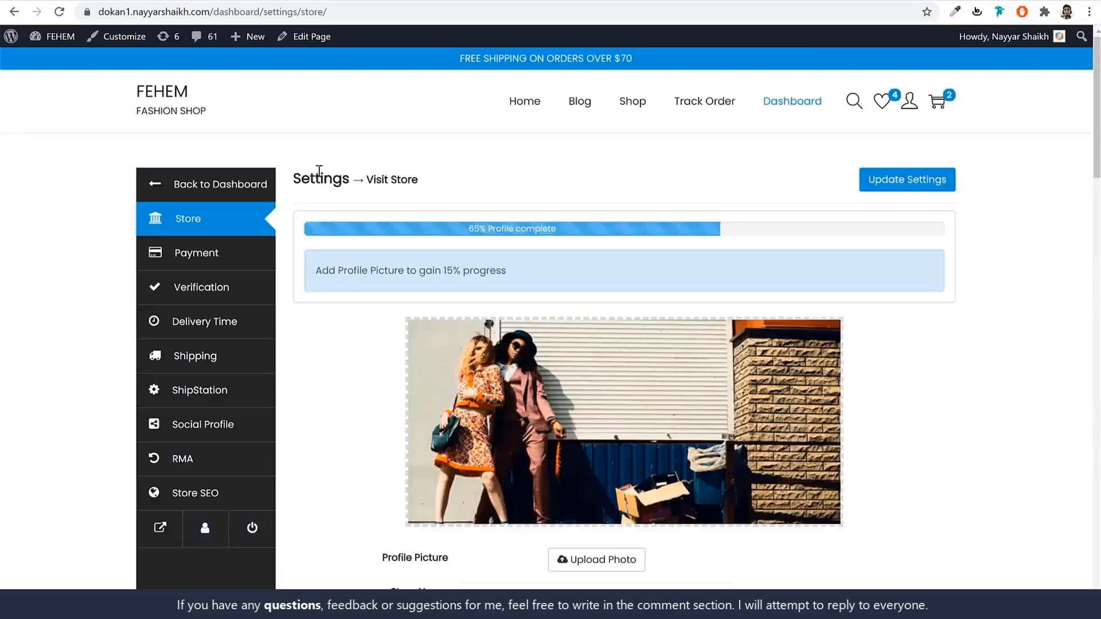
Return to the FEHEM 'Fashionable Fit Trending Style Men Wear' home page via the header logo.
click(171, 100)
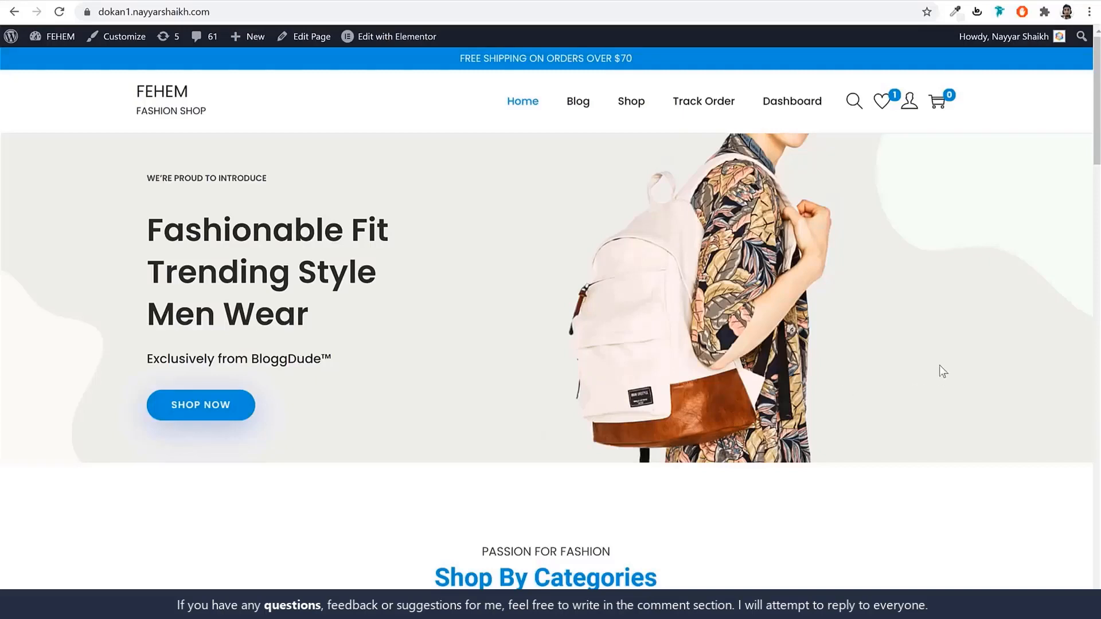
Scroll through the FEHEM home page and back up, then open a new Chrome tab.
scroll(924, 361, down, 15)
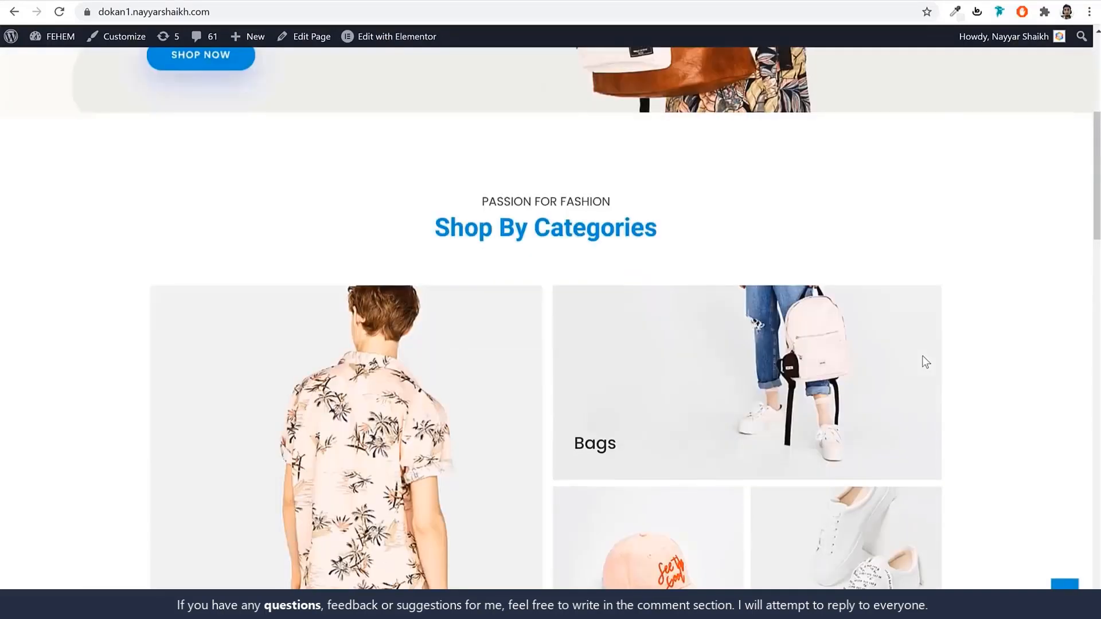
scroll(919, 384, down, 15)
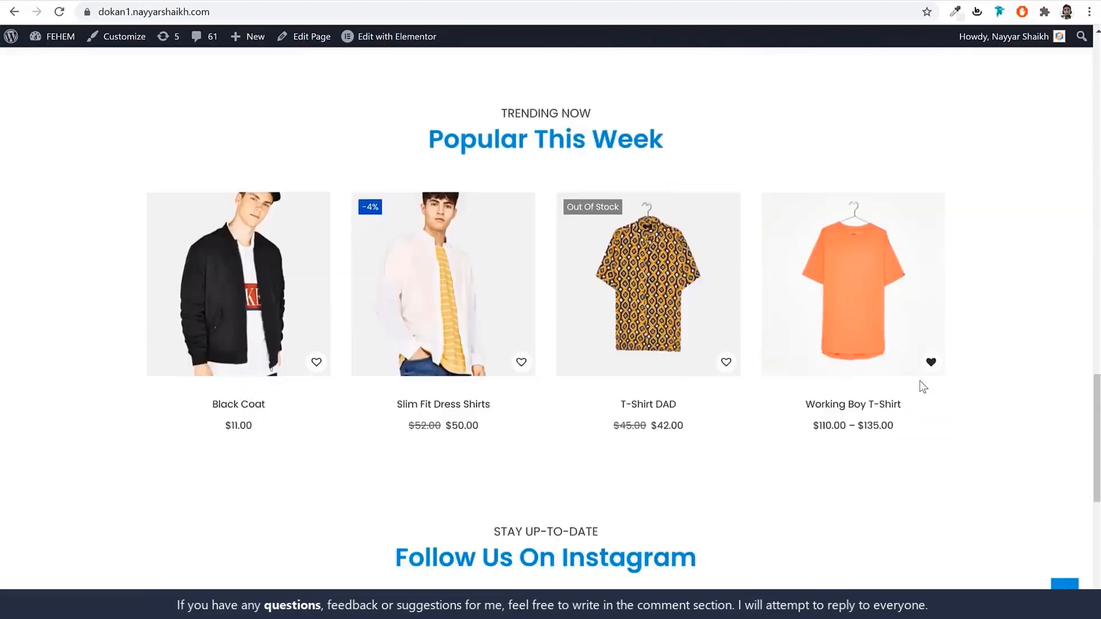
scroll(831, 375, down, 4)
scroll(832, 375, up, 18)
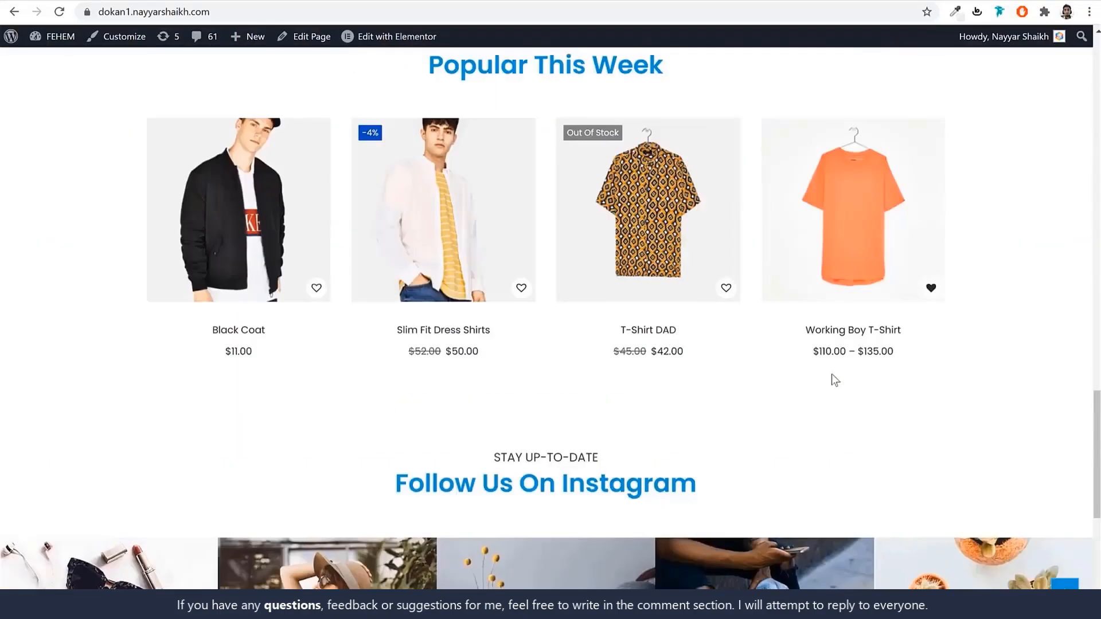
scroll(832, 380, up, 12)
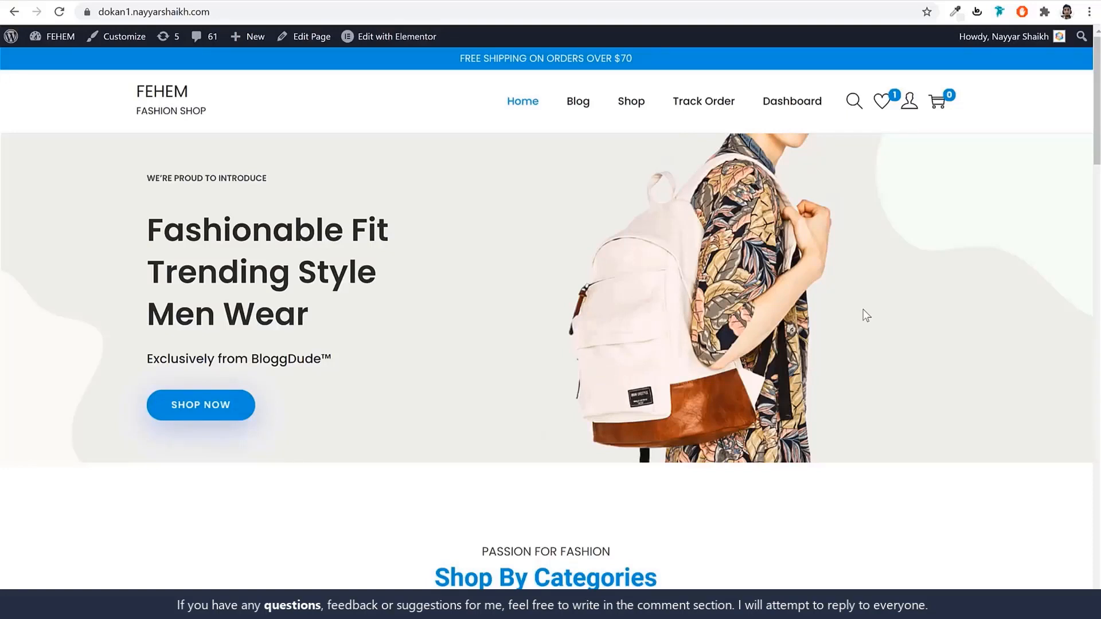
click(194, 1)
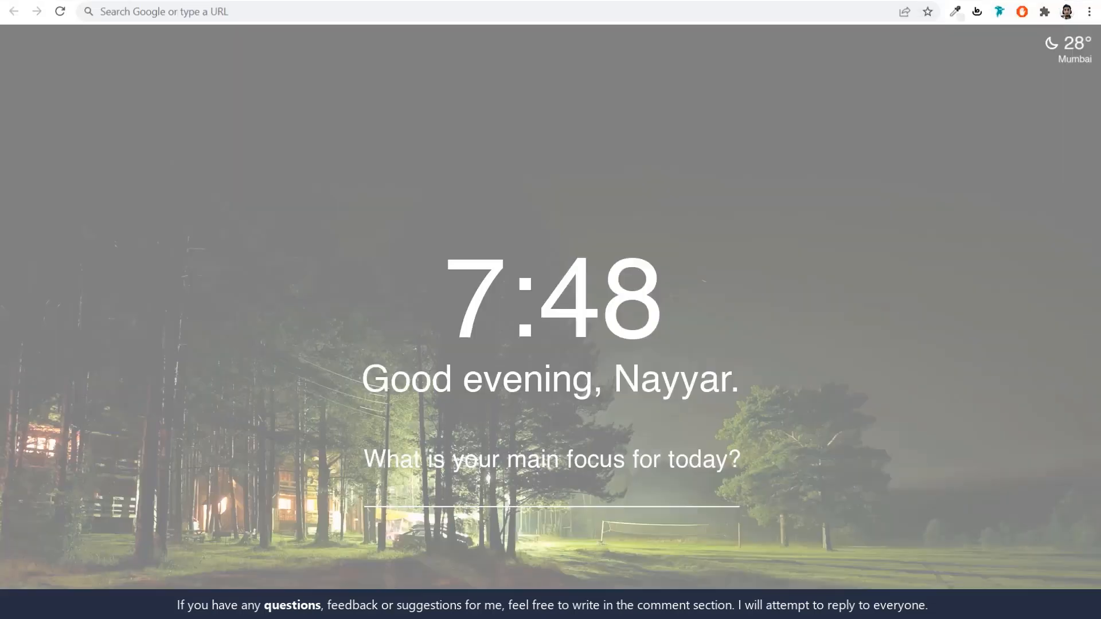
click(271, 12)
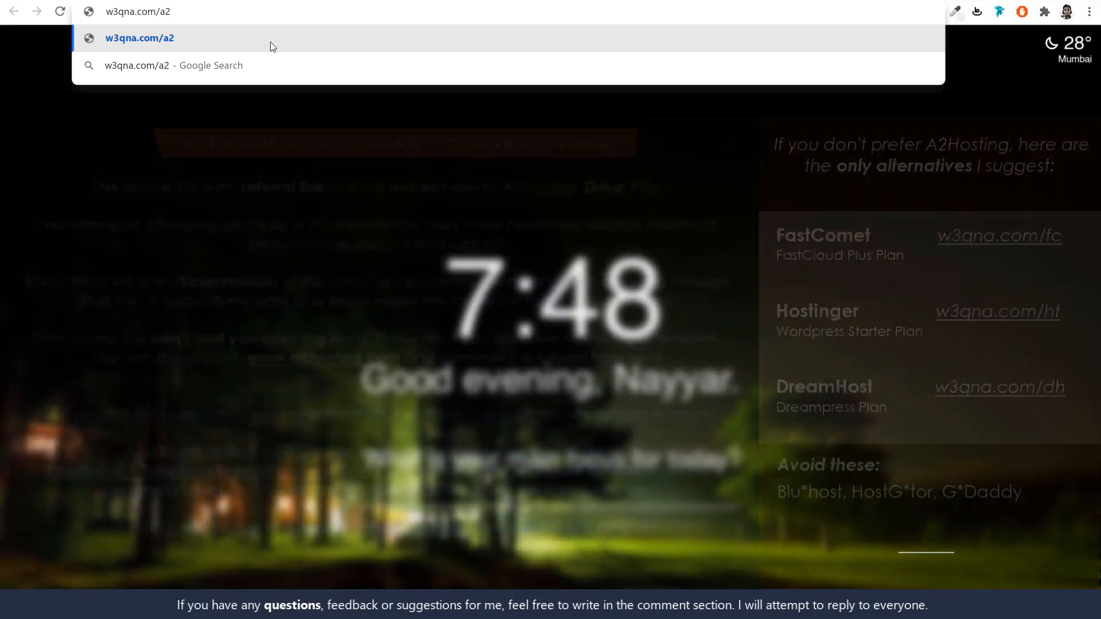
click(270, 42)
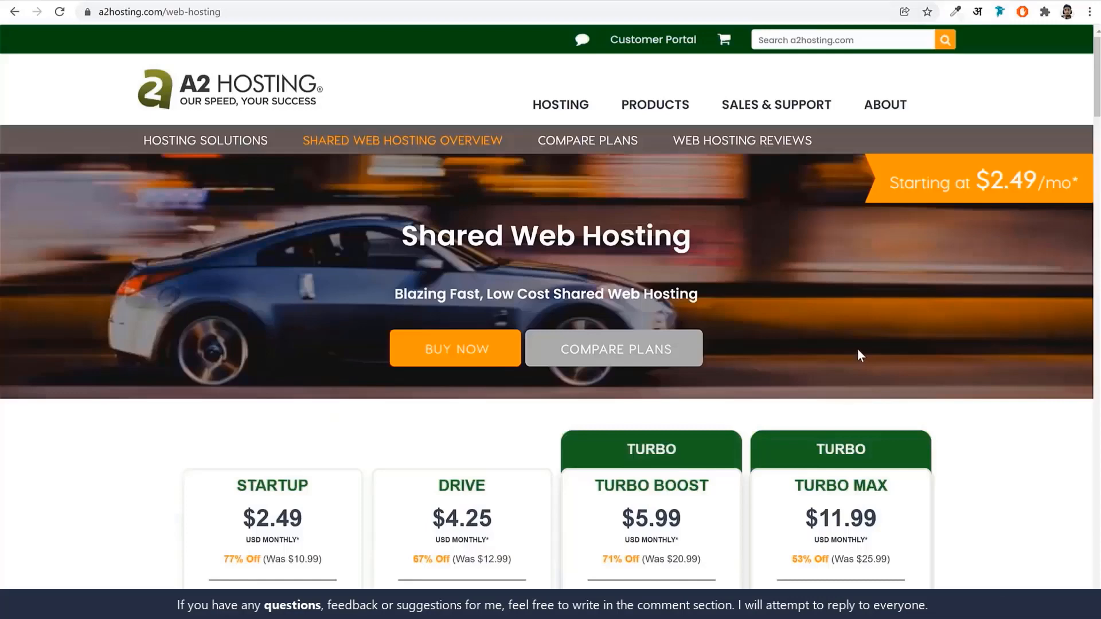
Compare A2 Hosting plans and choose the $4.25 Drive plan with GET DRIVE.
scroll(857, 349, down, 4)
scroll(879, 363, down, 2)
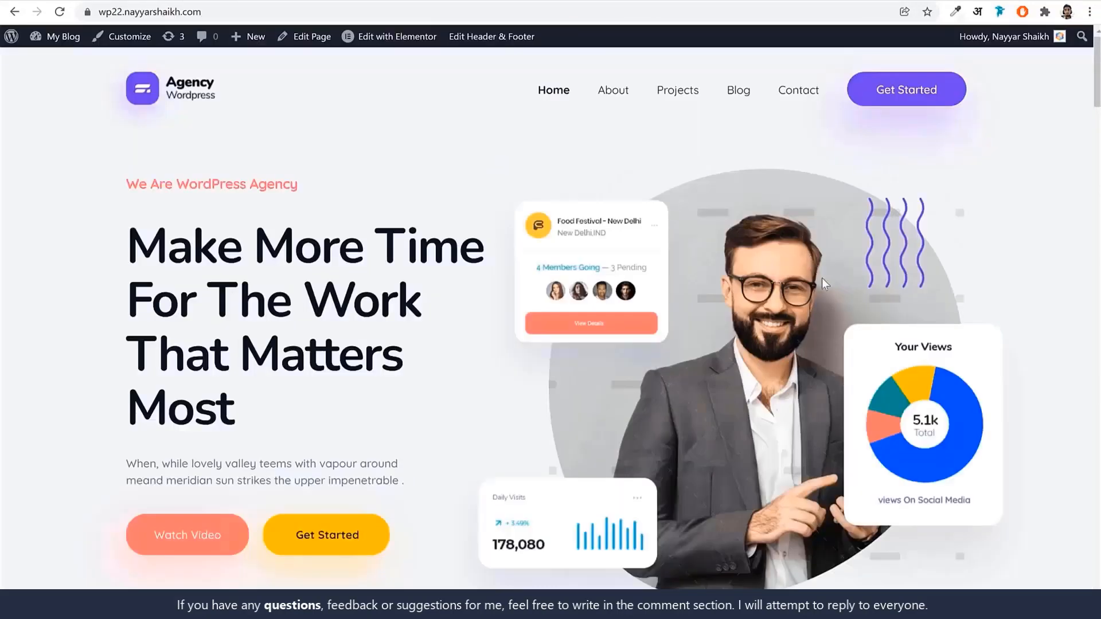
scroll(896, 423, down, 6)
scroll(895, 428, up, 6)
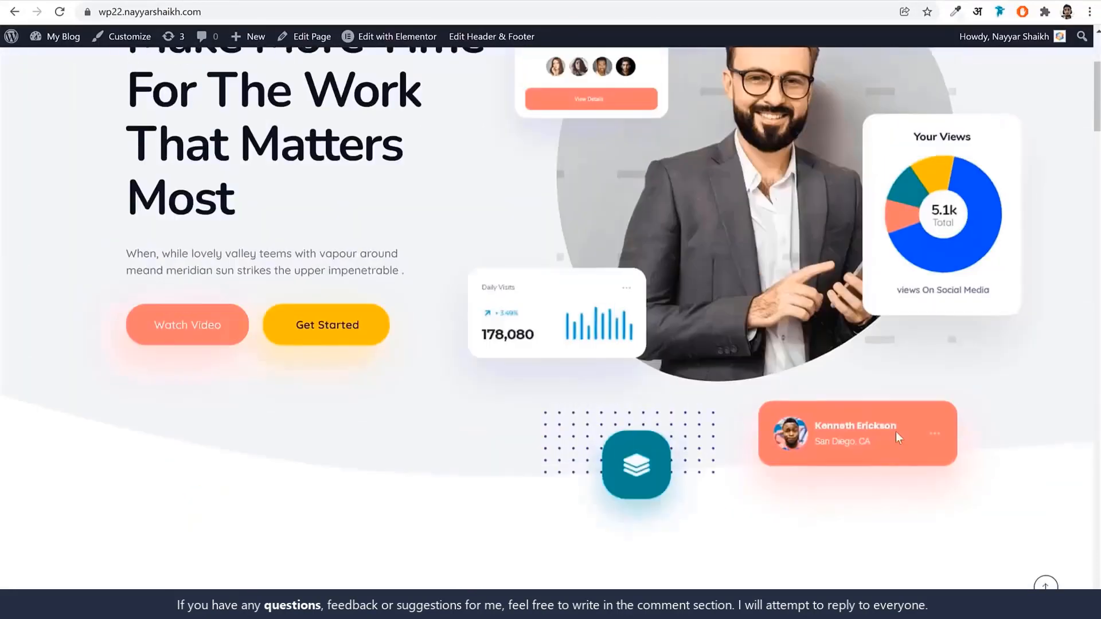
scroll(896, 431, up, 3)
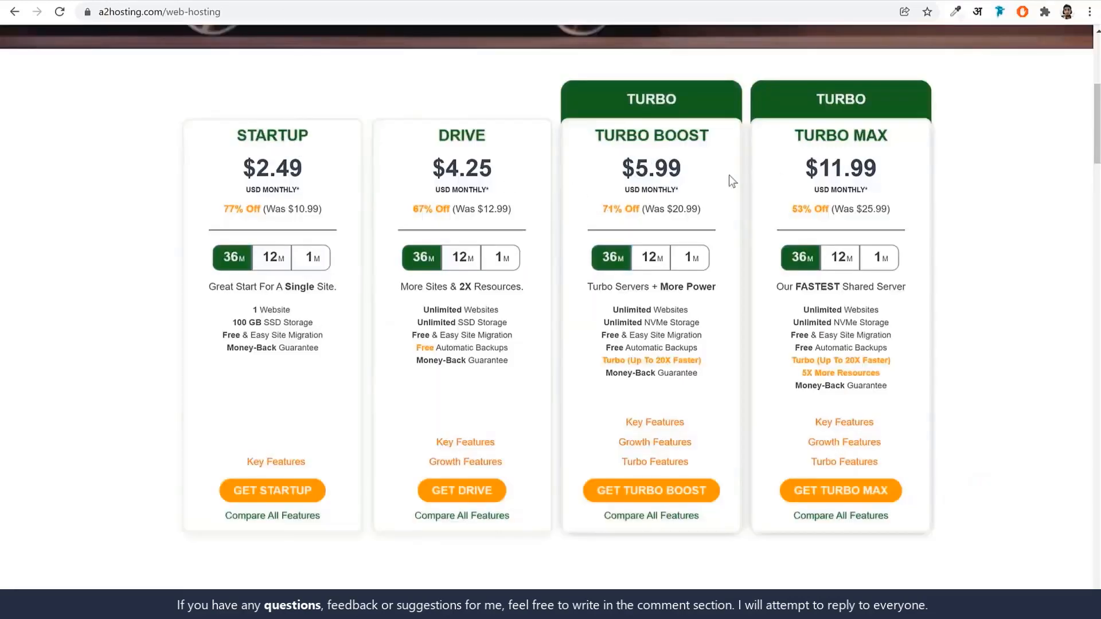
click(112, 1)
mouse_move(465, 445)
mouse_move(481, 463)
click(463, 494)
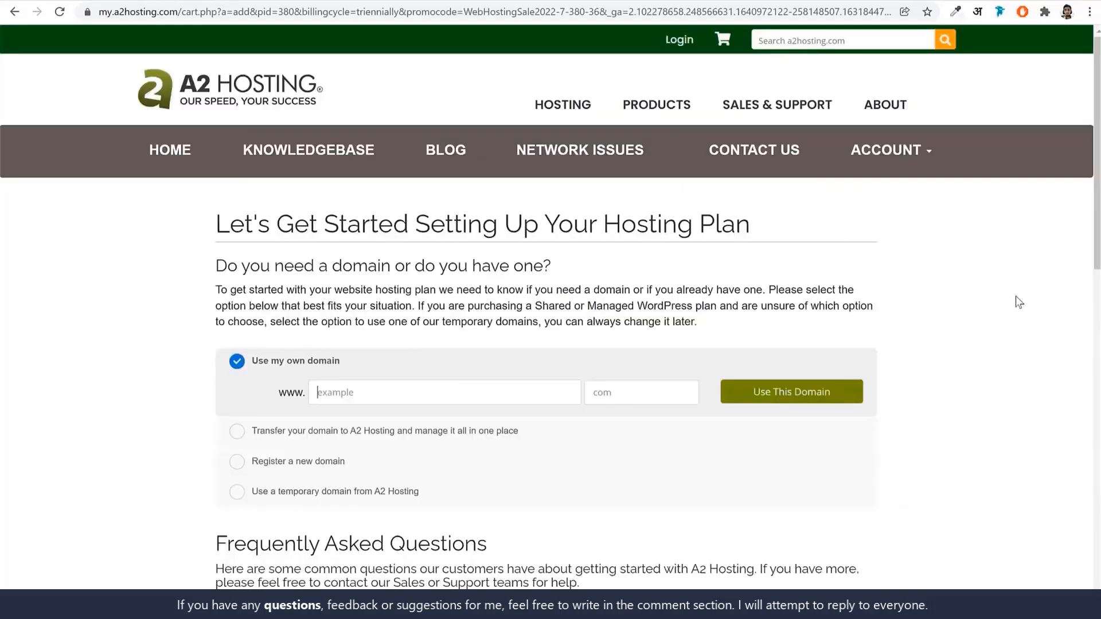
scroll(998, 339, down, 4)
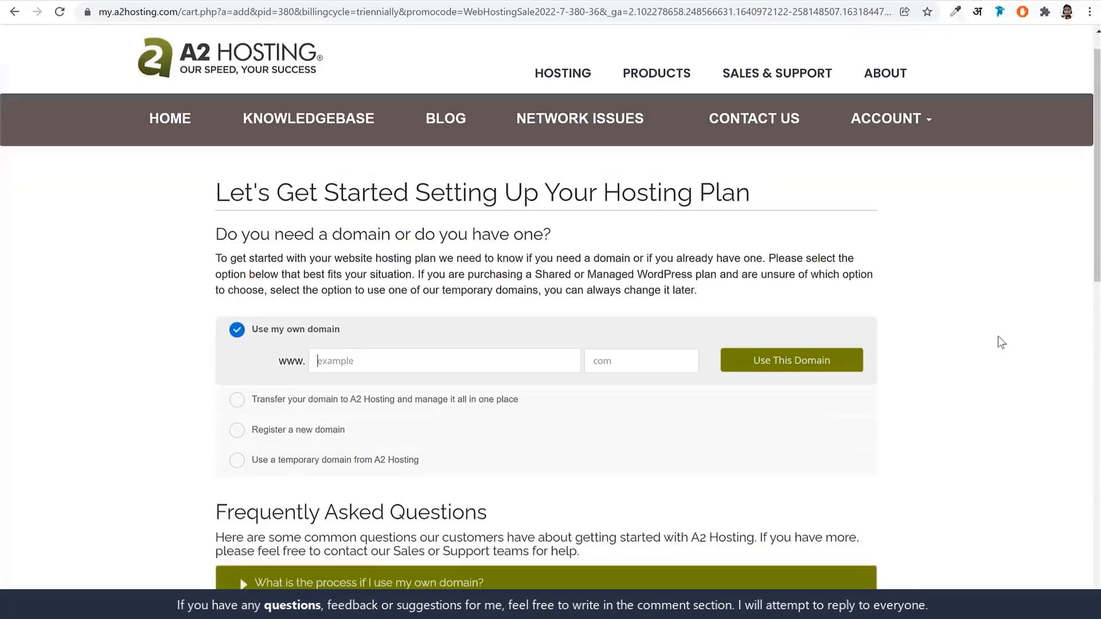
click(237, 252)
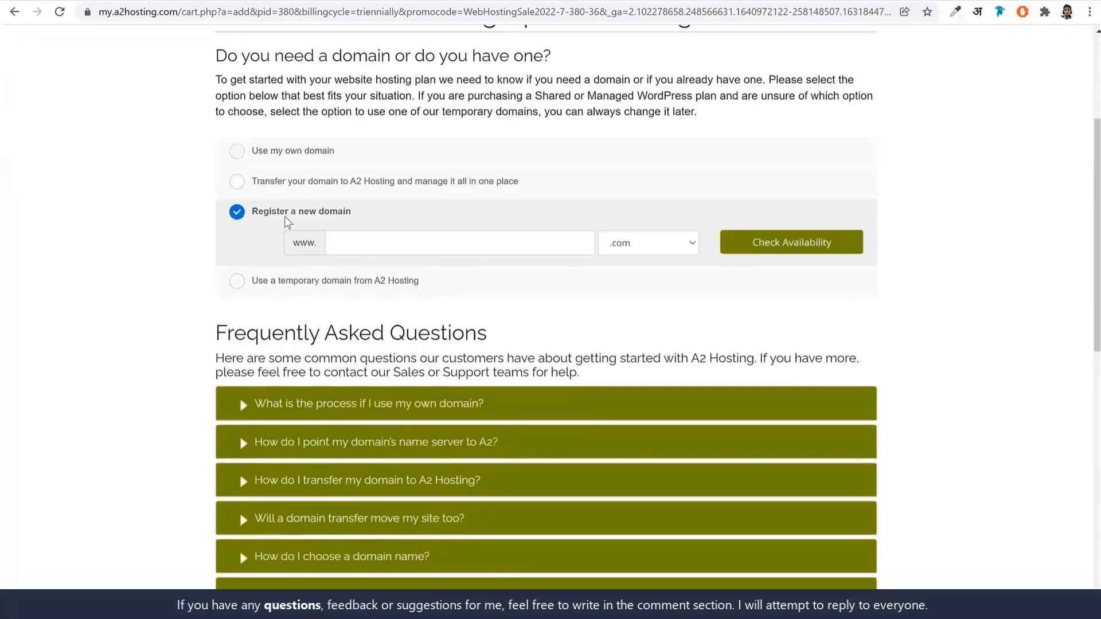
drag(329, 221, 248, 226)
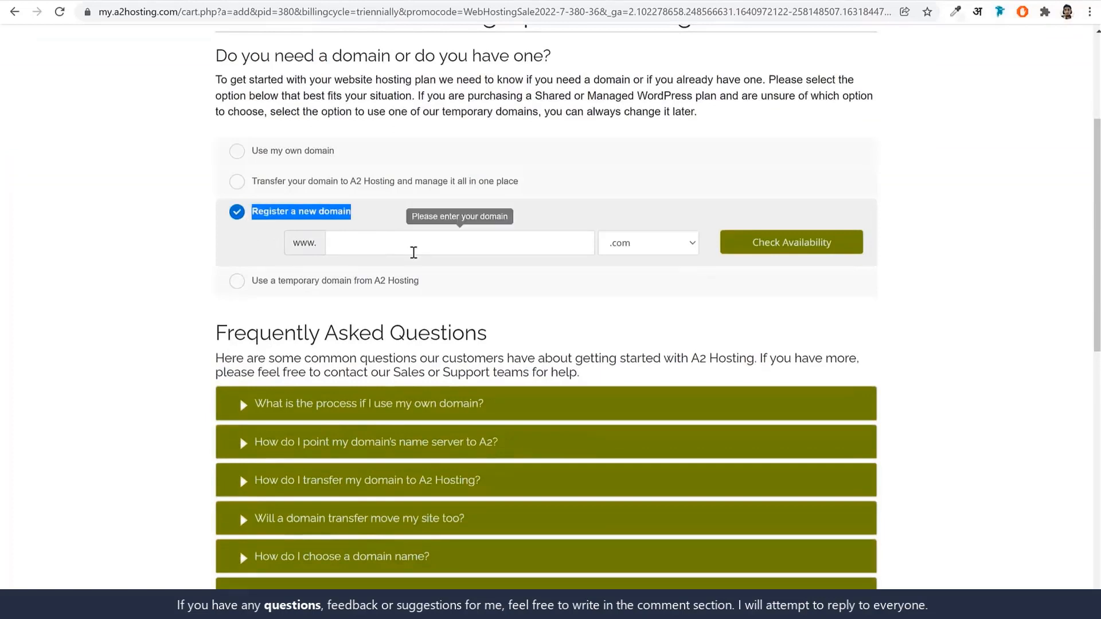
click(419, 244)
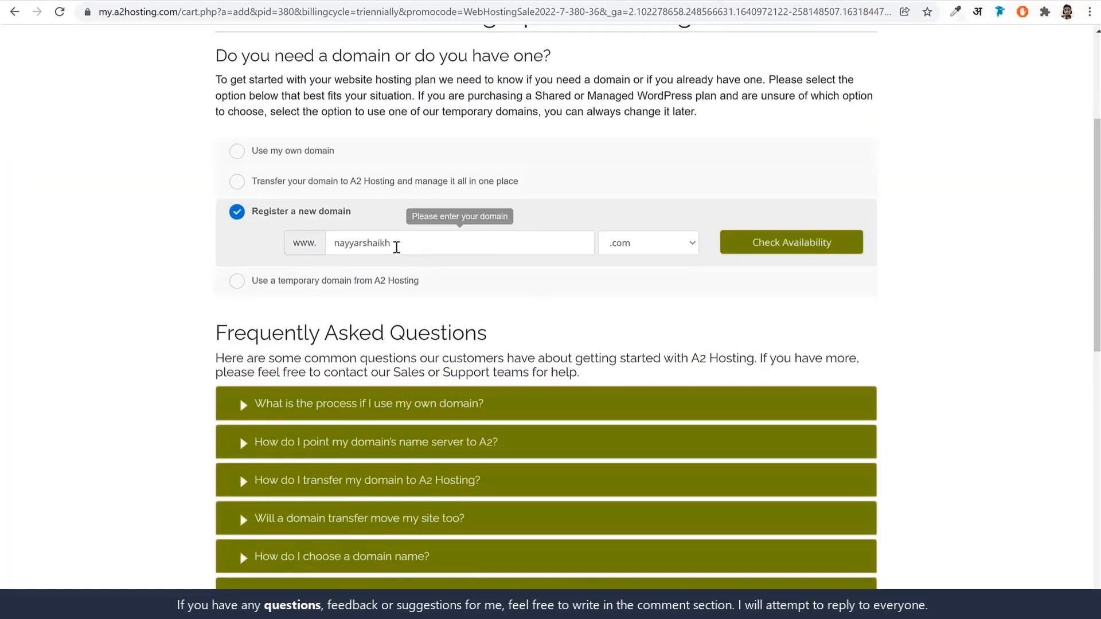
click(622, 247)
scroll(659, 375, down, 5)
scroll(663, 378, down, 20)
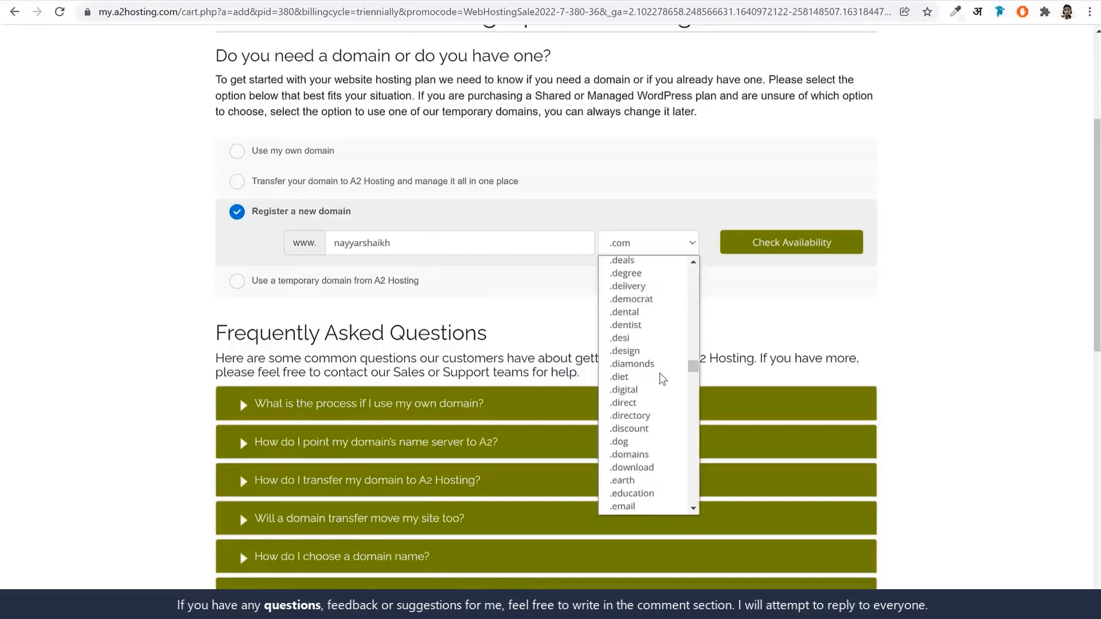
scroll(663, 402, up, 20)
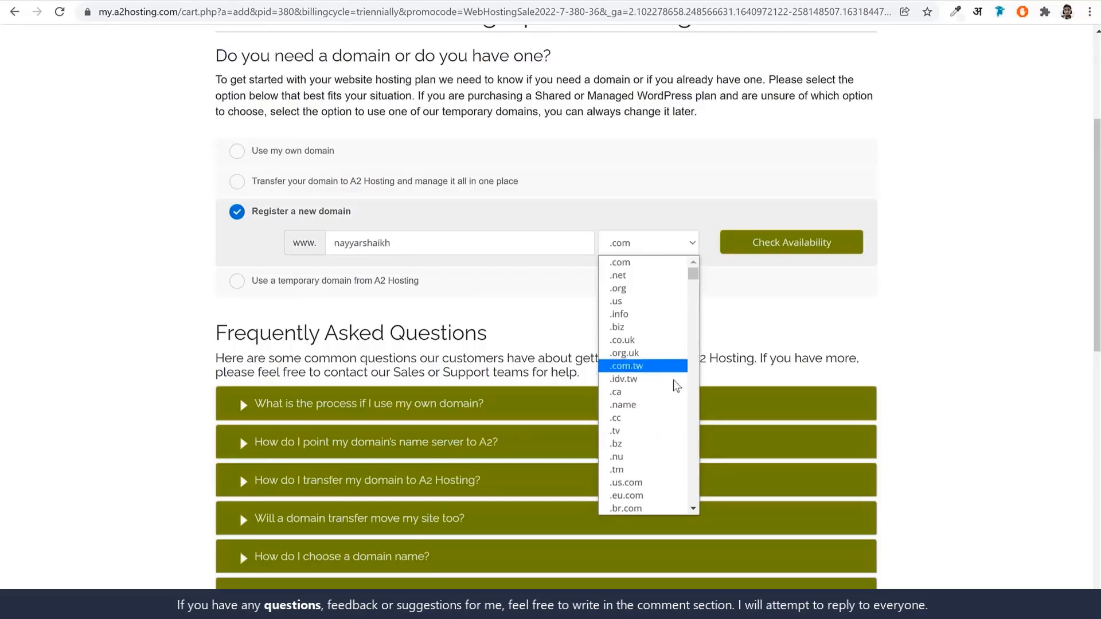
scroll(679, 423, down, 6)
scroll(679, 423, up, 6)
click(774, 326)
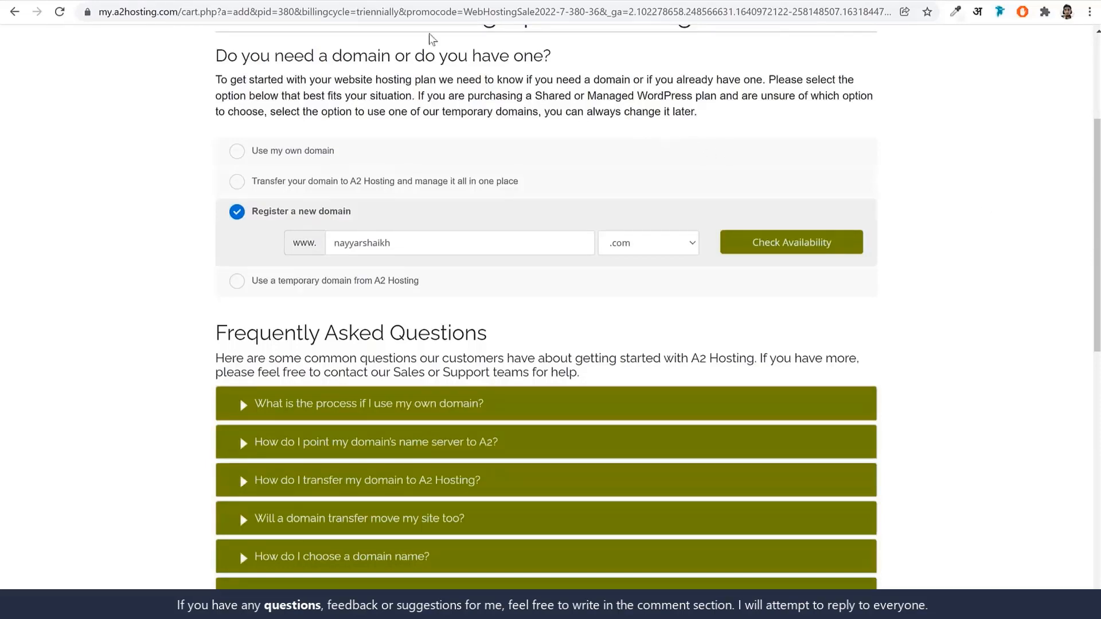
Load namecheap.com in a new browser tab.
key(ctrl+t)
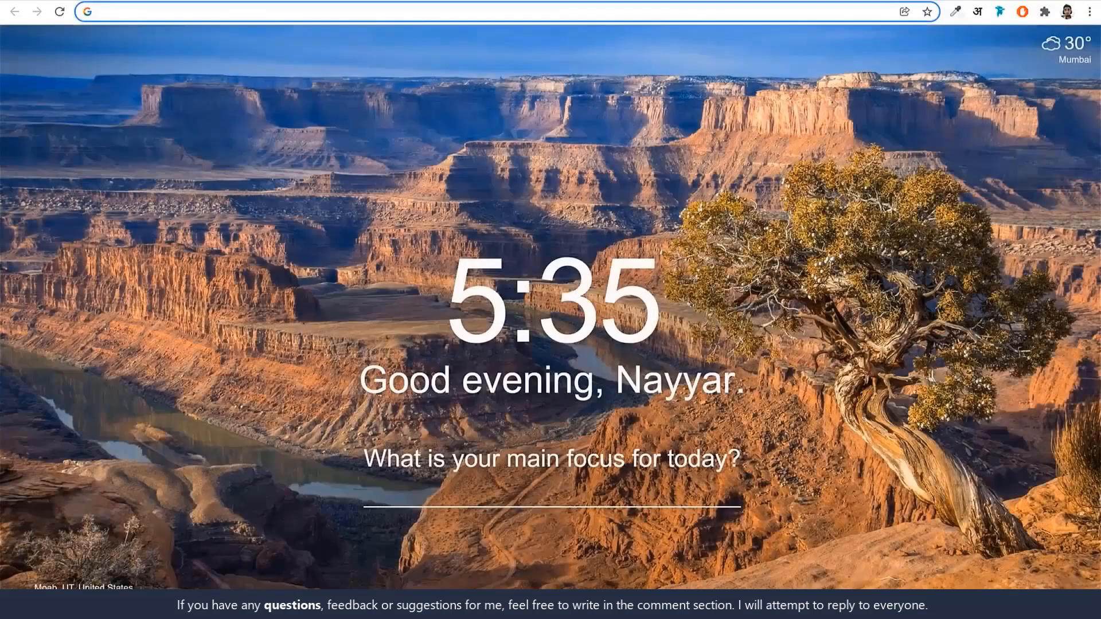
text(namecheap.com)
key(Return)
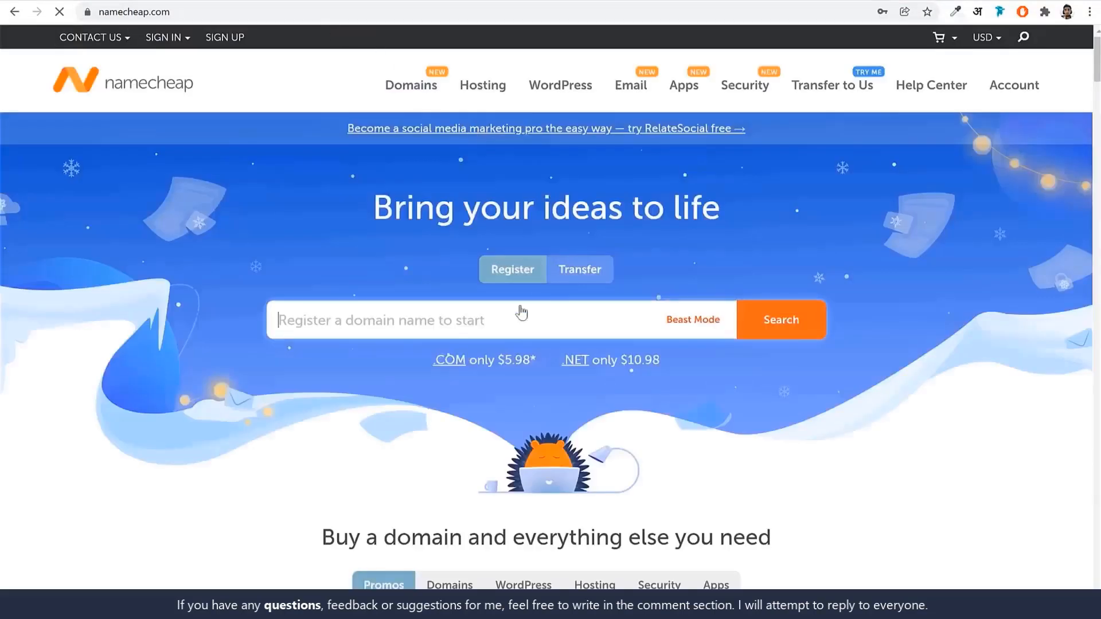
click(163, 37)
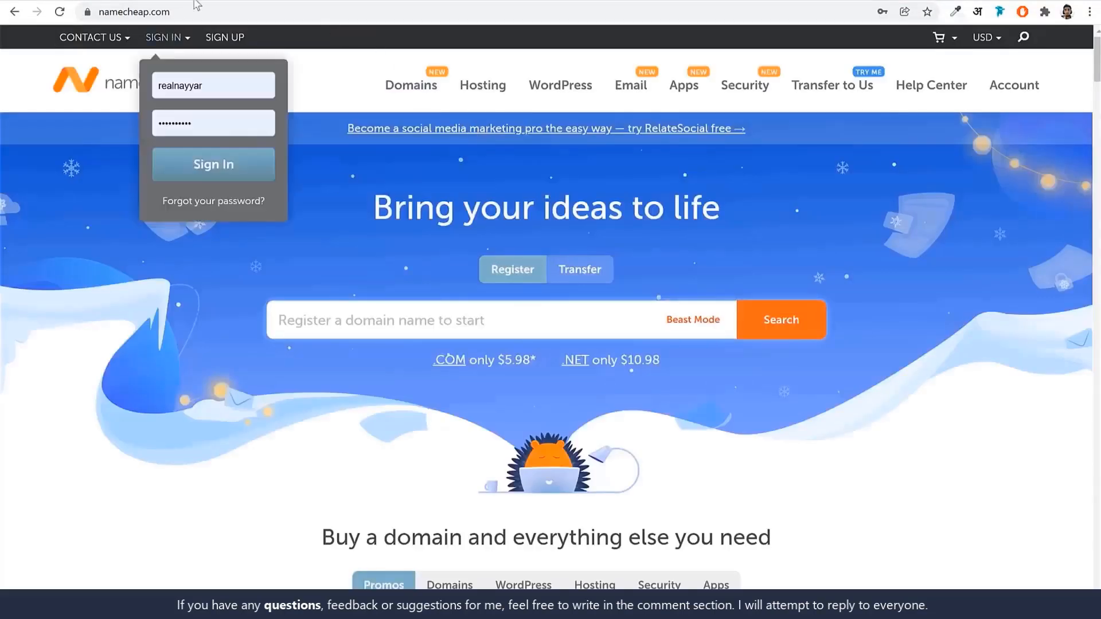
Search Namecheap for the A2 order's domain name with 's.com' appended.
click(200, 0)
click(457, 246)
key(ctrl+a)
key(ctrl+c)
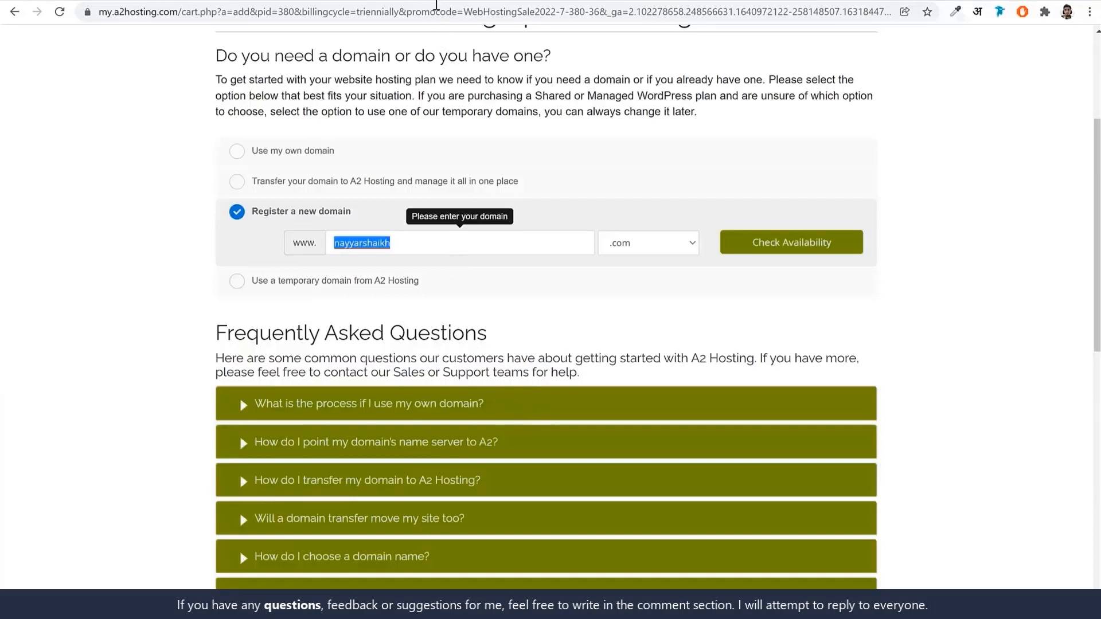
click(437, 3)
key(ctrl+v)
text(s.)
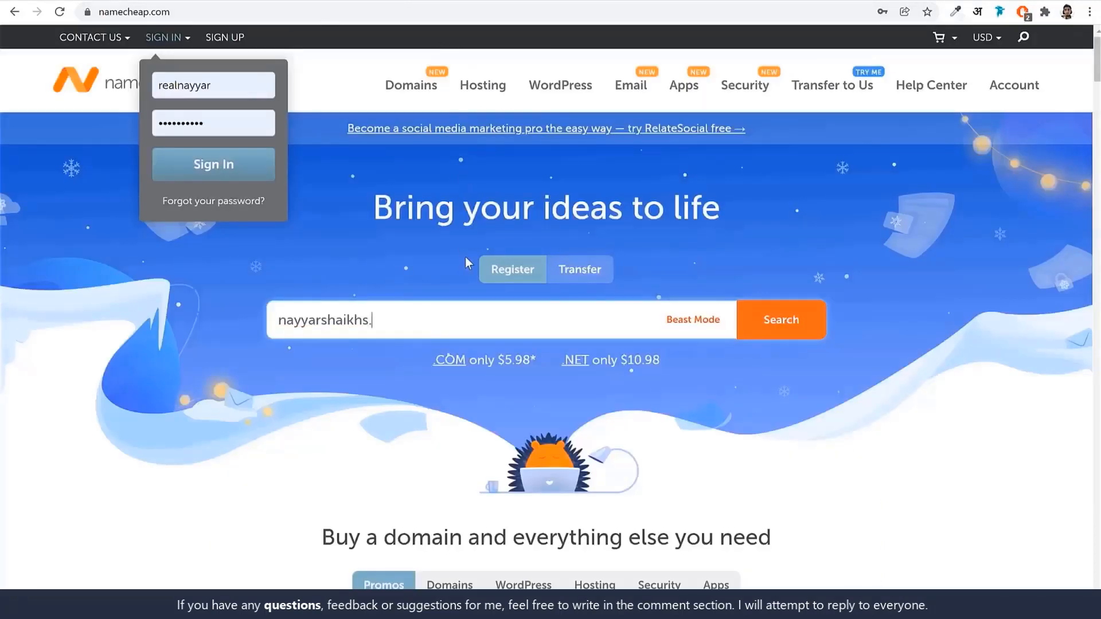
text(com)
key(Return)
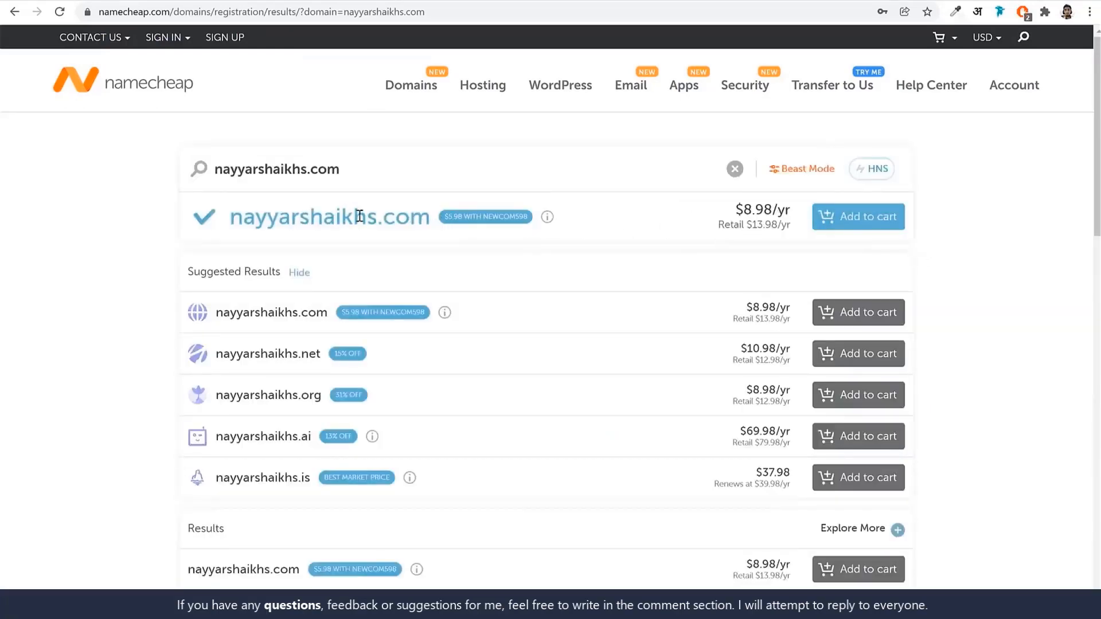
Review the results showing the .com name available at $8.98/yr.
drag(247, 217, 449, 232)
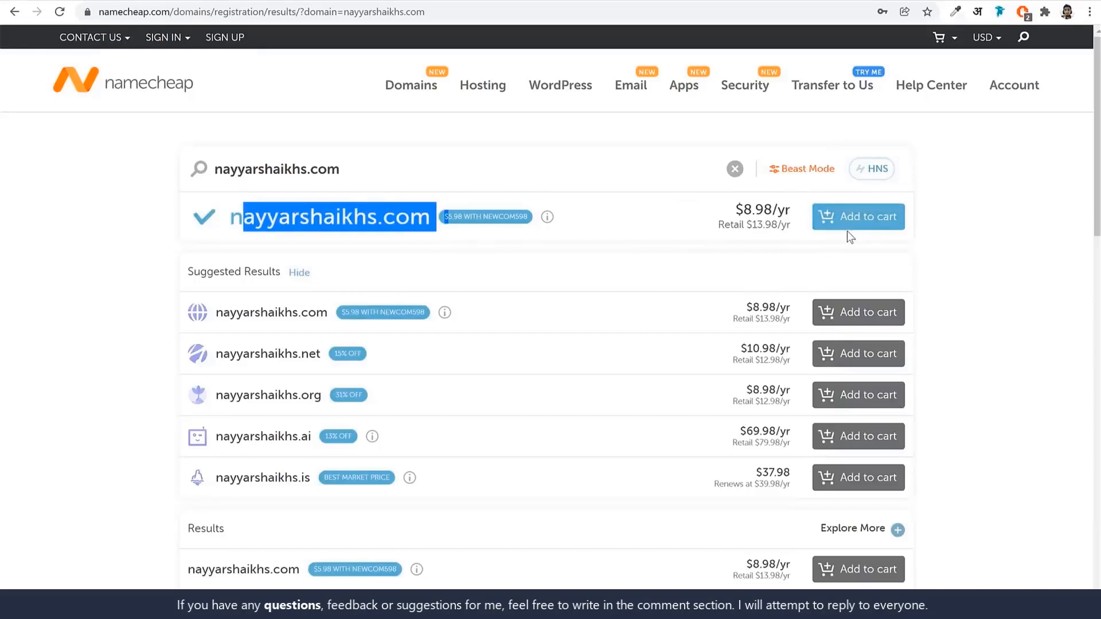
click(1032, 239)
scroll(651, 323, down, 3)
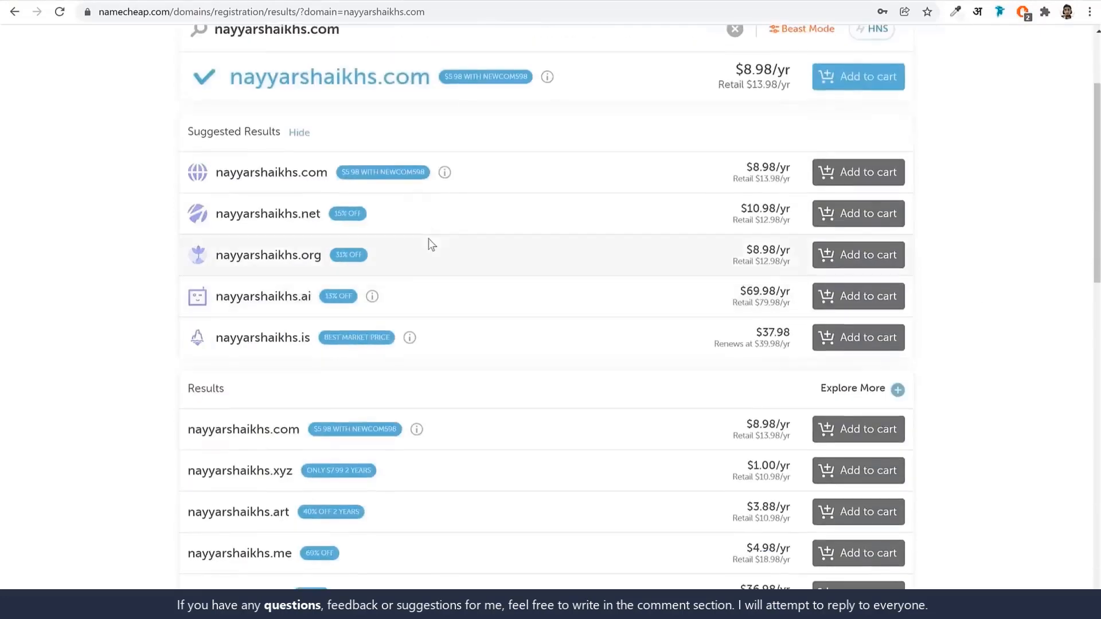
scroll(428, 243, up, 3)
scroll(560, 238, down, 4)
scroll(323, 309, down, 10)
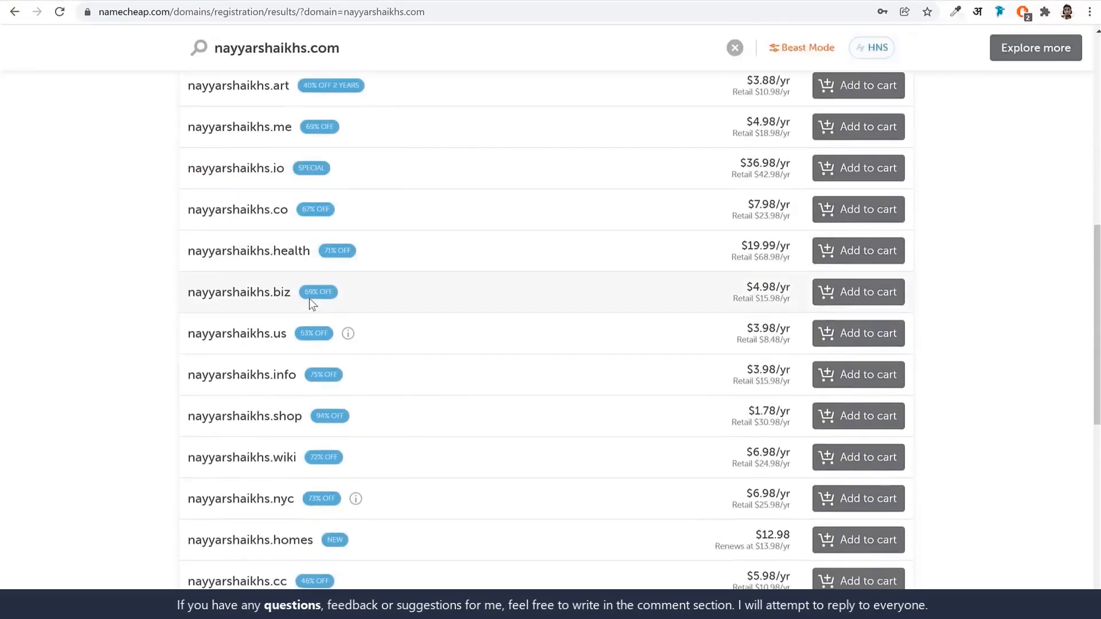
scroll(316, 299, up, 2)
scroll(316, 299, up, 4)
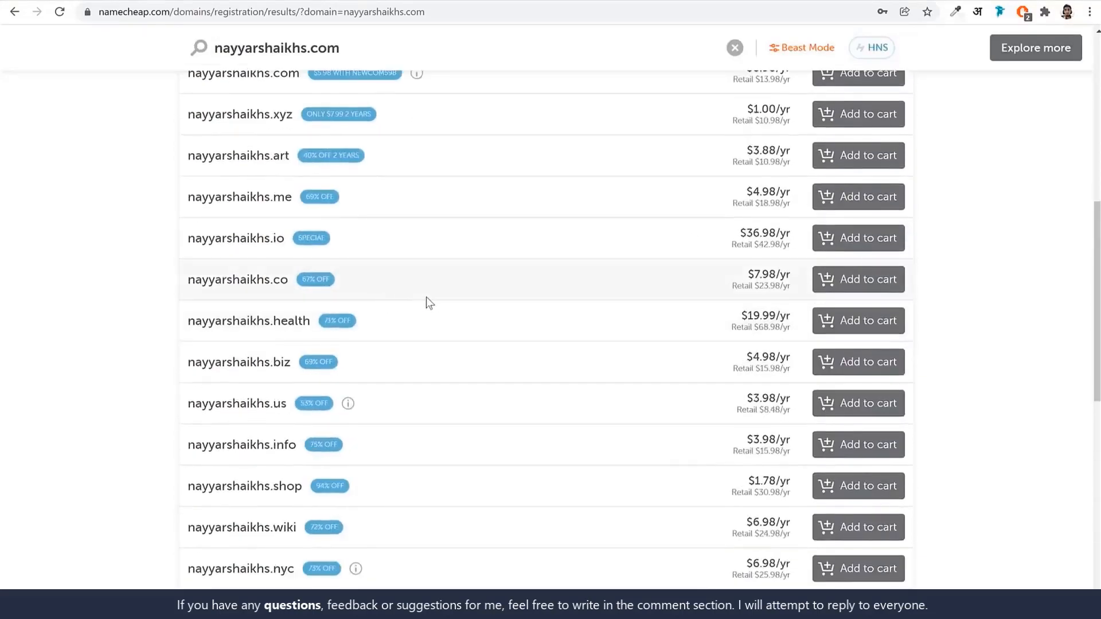
scroll(448, 298, down, 10)
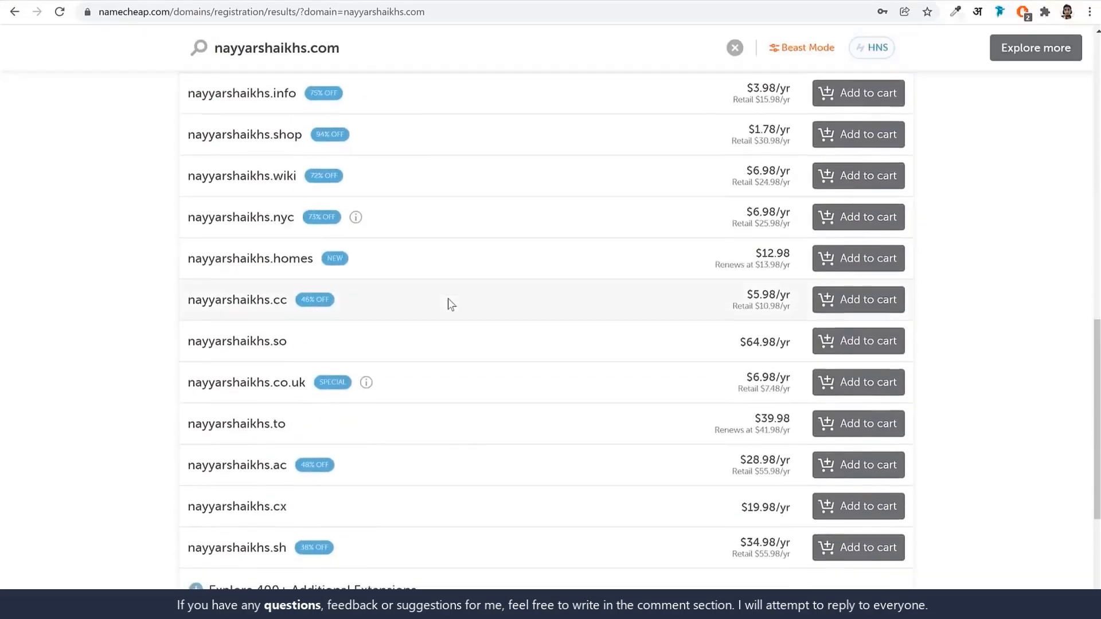
scroll(1050, 426, up, 20)
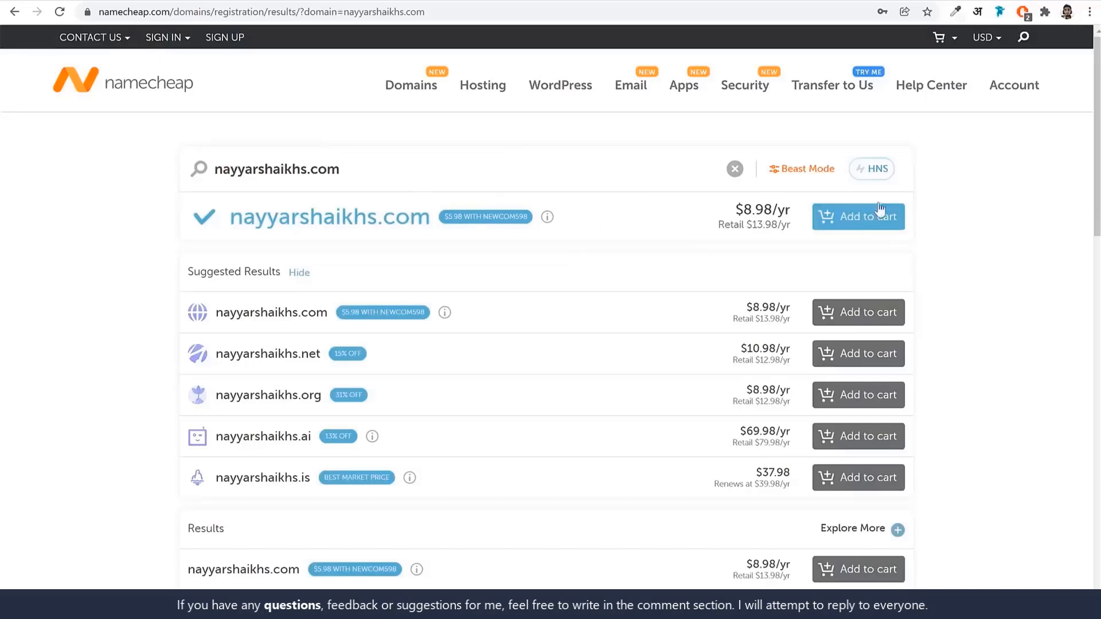
Add the available .com domain to the Namecheap cart and check its free Domain Privacy line.
click(853, 223)
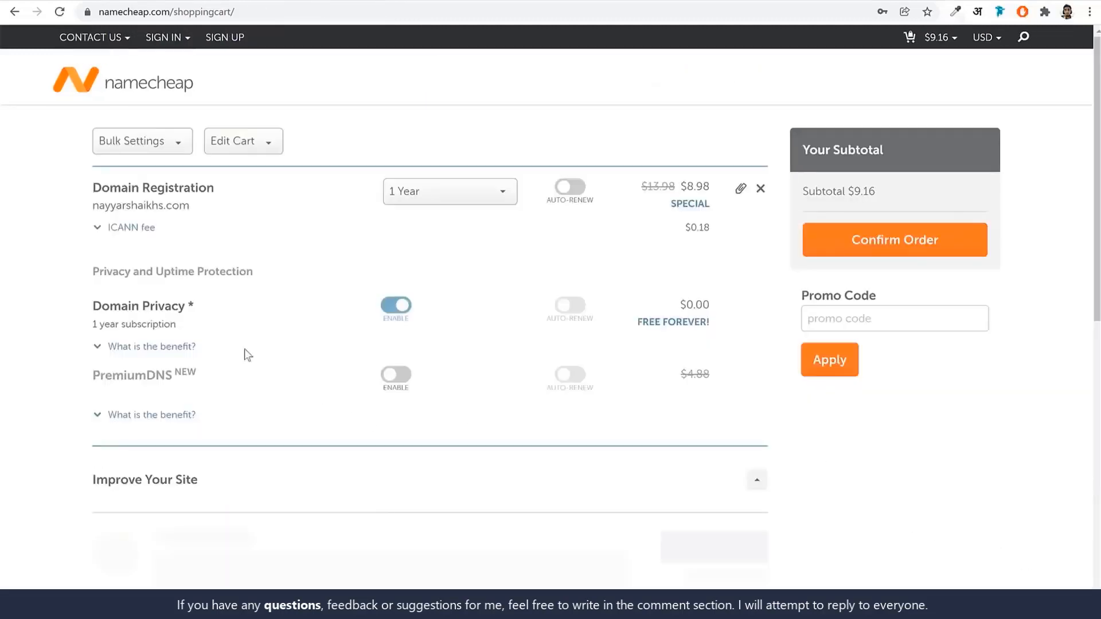
drag(90, 306, 226, 305)
click(226, 306)
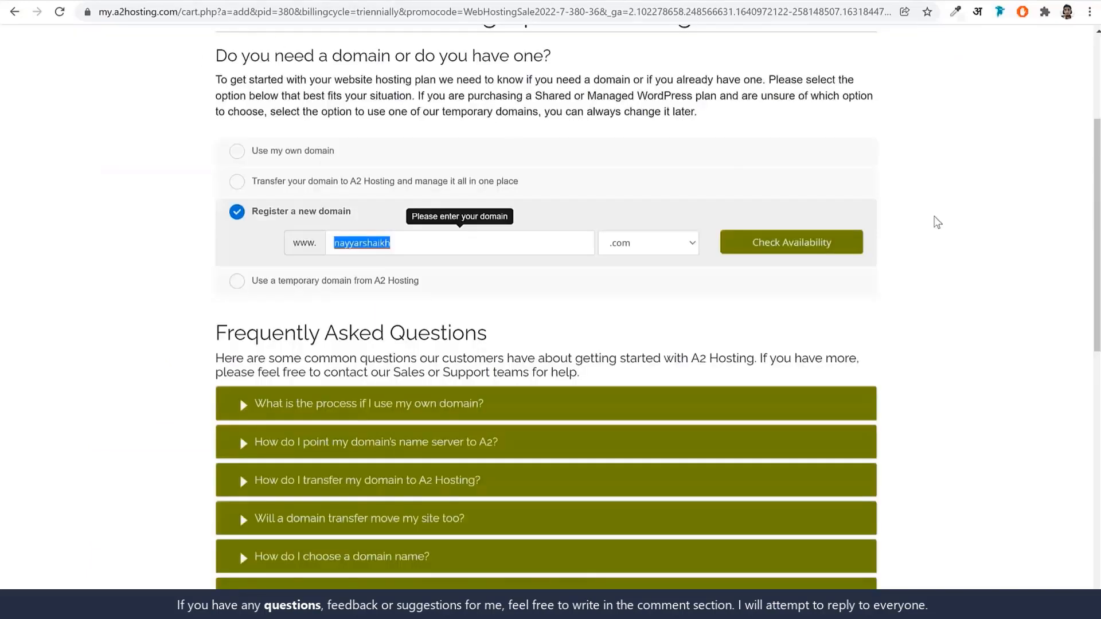
Switch the domain choice from Register a new domain to Use my own domain.
click(993, 261)
drag(249, 216, 376, 221)
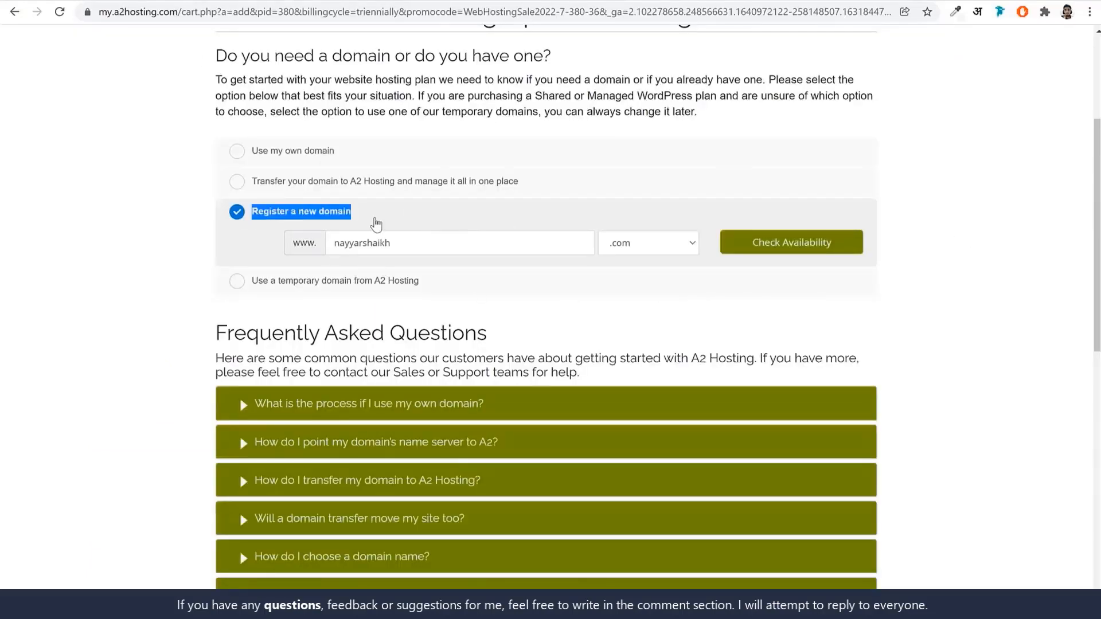
click(376, 221)
click(277, 156)
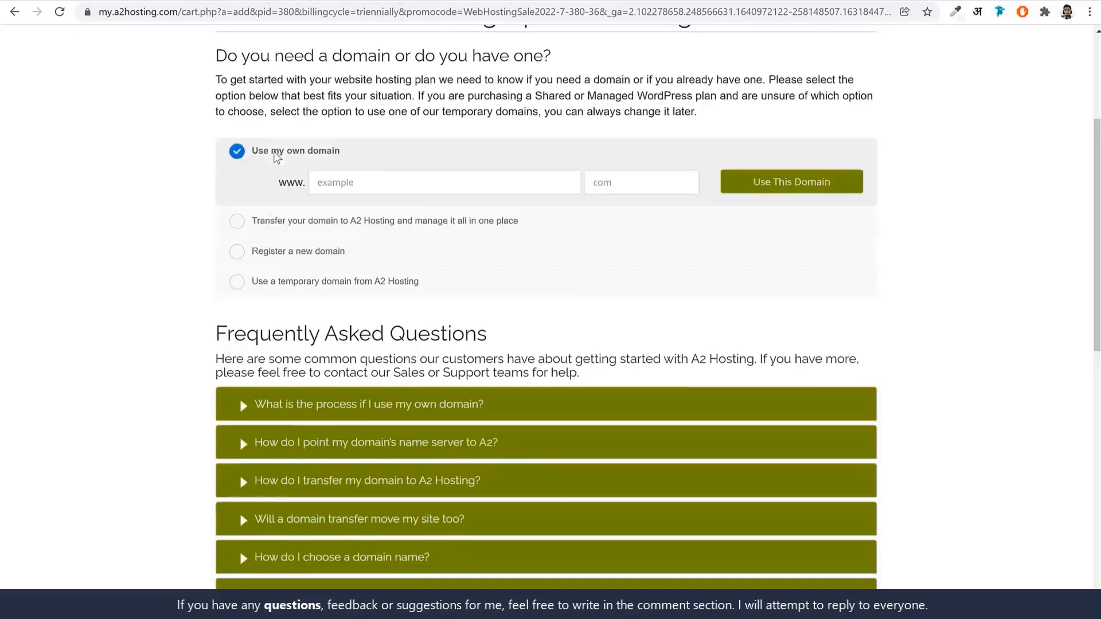
drag(346, 156, 252, 156)
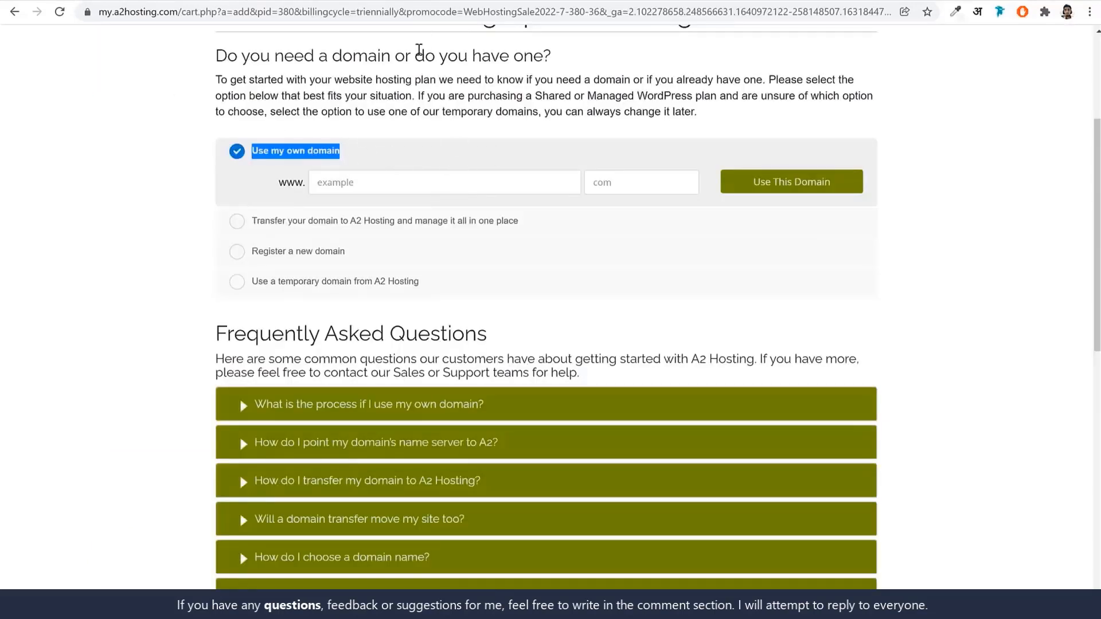
Enter the customer's own domain name with the com extension and confirm it with Use This Domain.
click(449, 187)
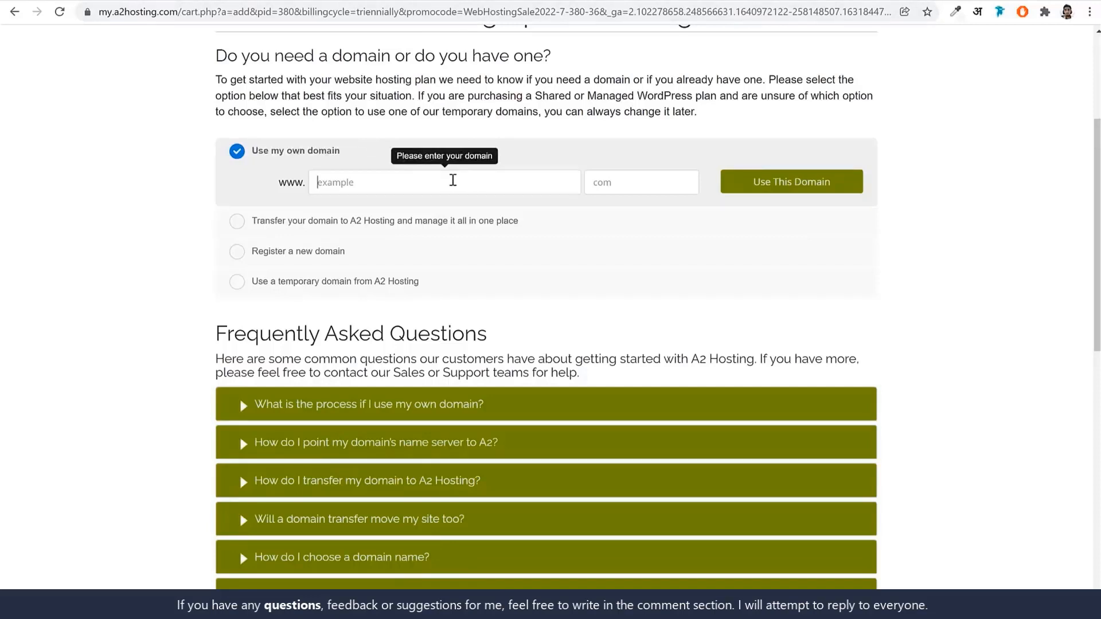
click(595, 184)
text(com)
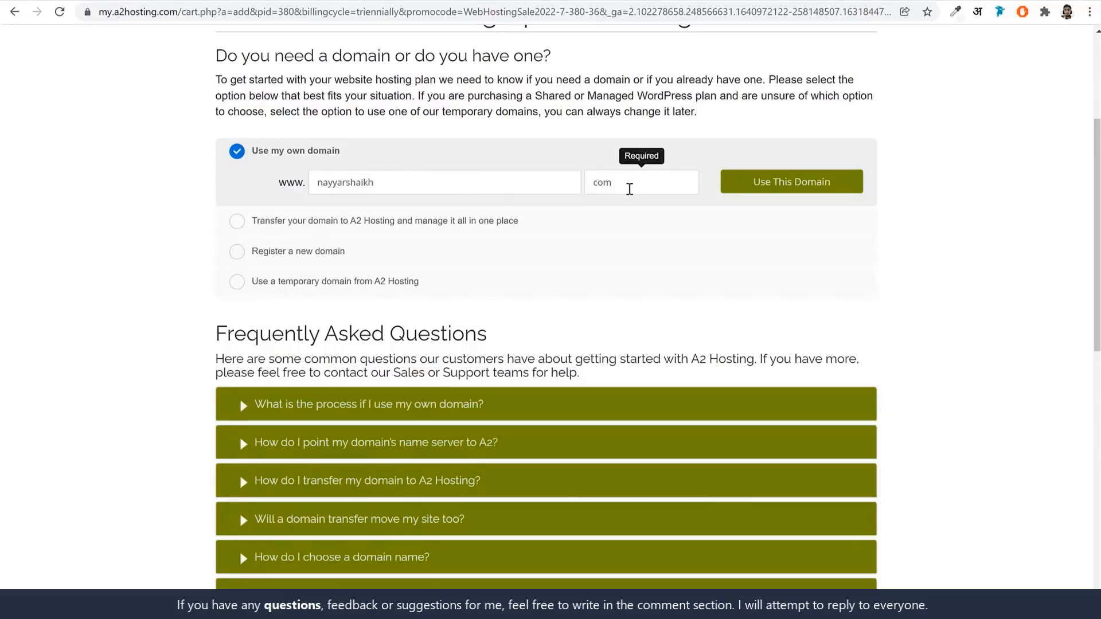
double_click(607, 190)
double_click(401, 182)
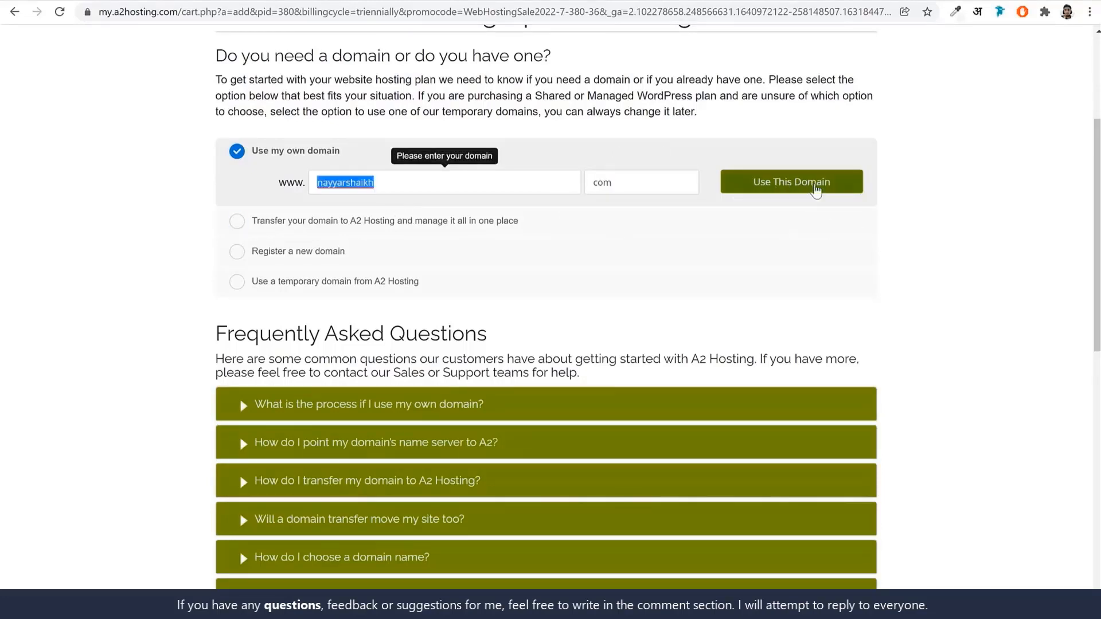
click(803, 188)
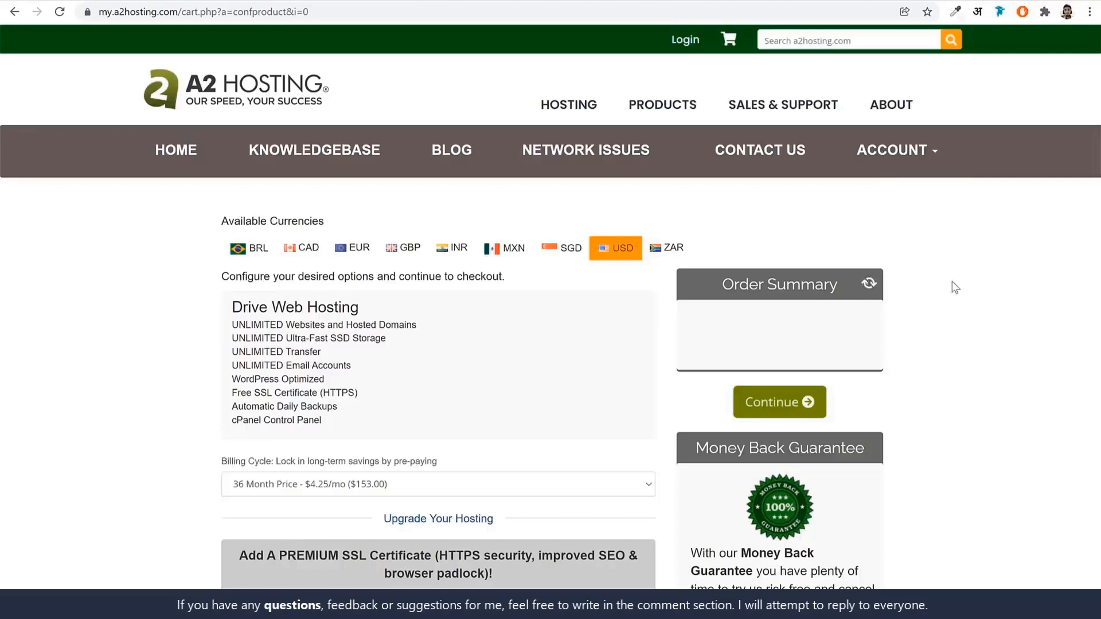
Set the Drive Web Hosting billing cycle to 12 Month at $7.99/mo ($95.88 total).
scroll(997, 389, down, 3)
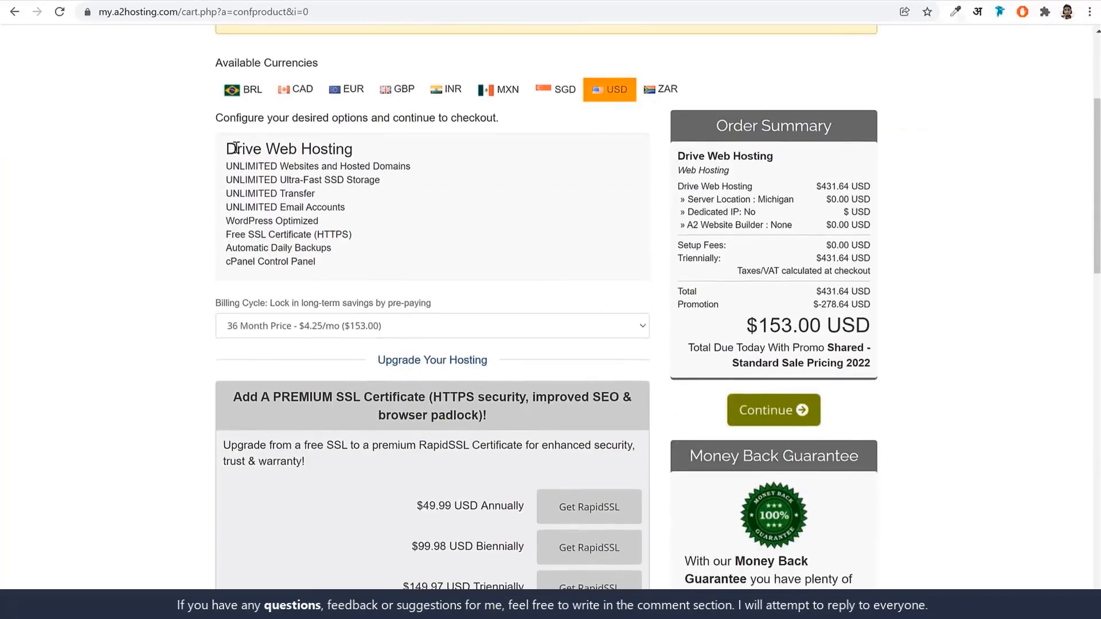
drag(237, 148, 393, 151)
scroll(550, 238, down, 2)
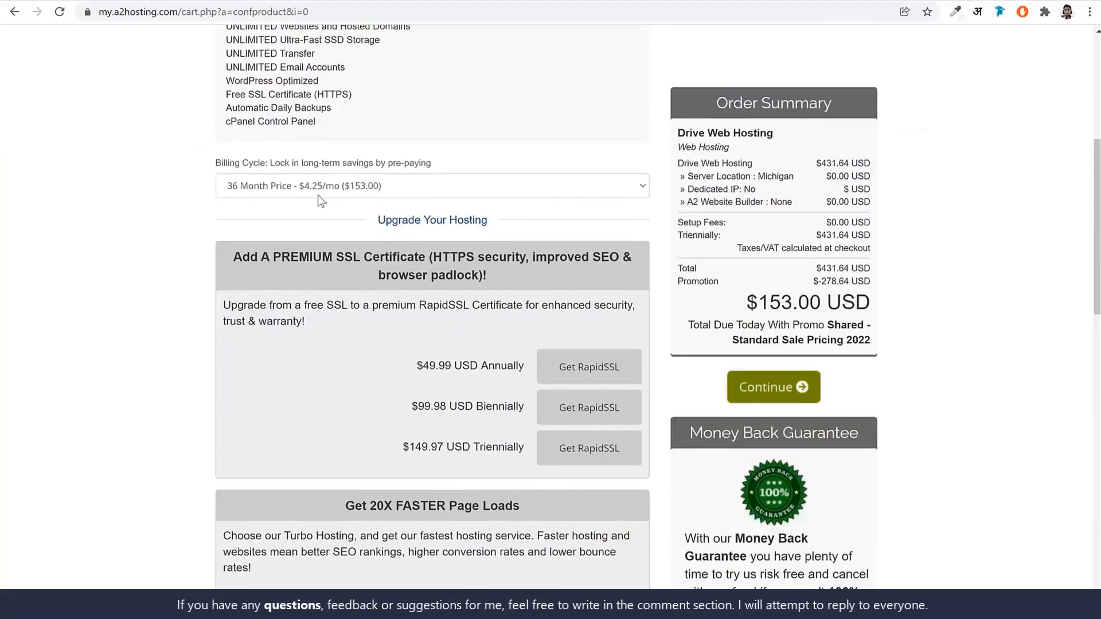
click(317, 192)
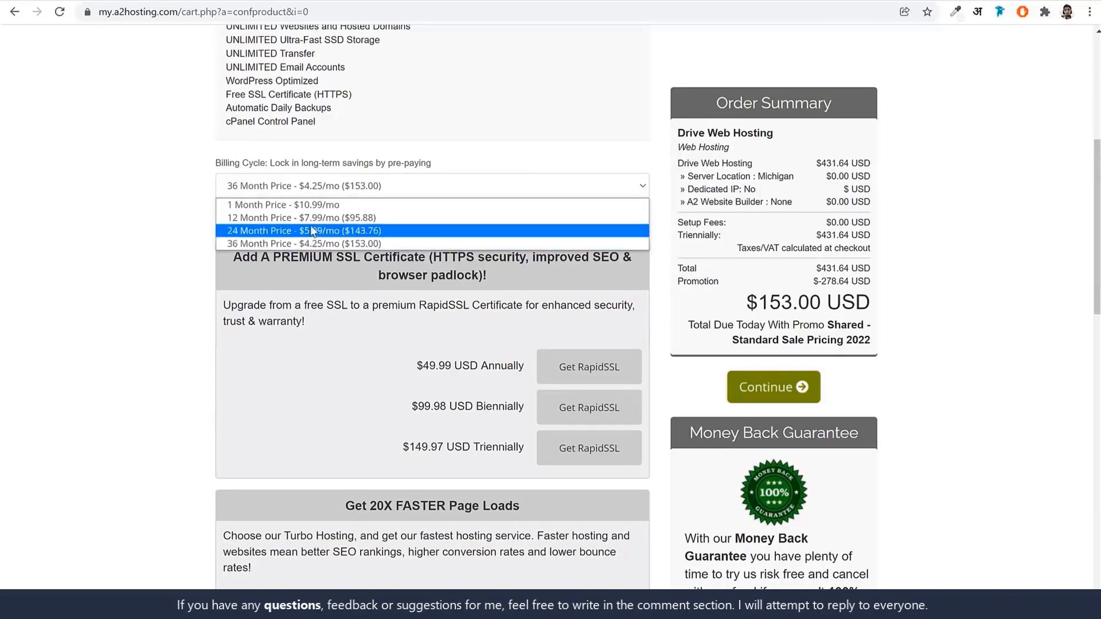
click(362, 218)
click(388, 185)
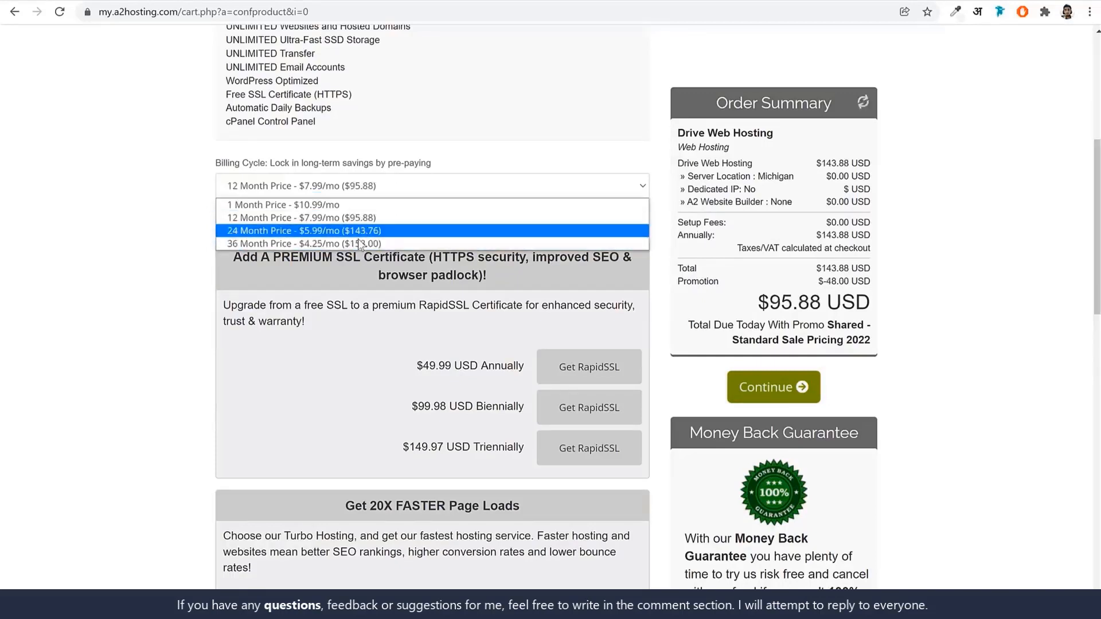
click(349, 218)
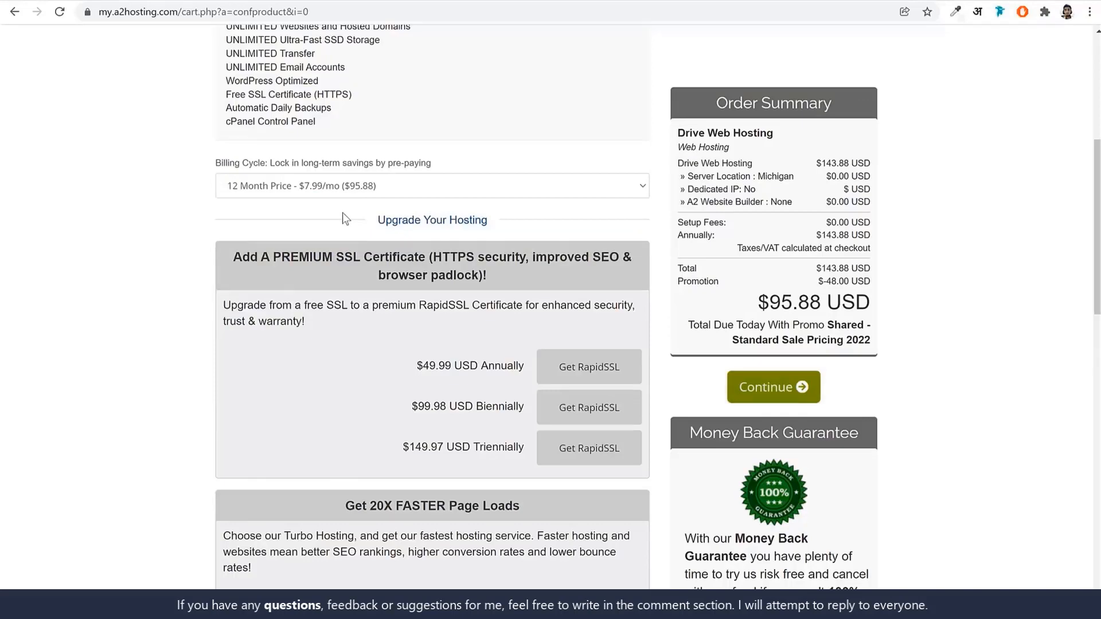
scroll(385, 299, down, 9)
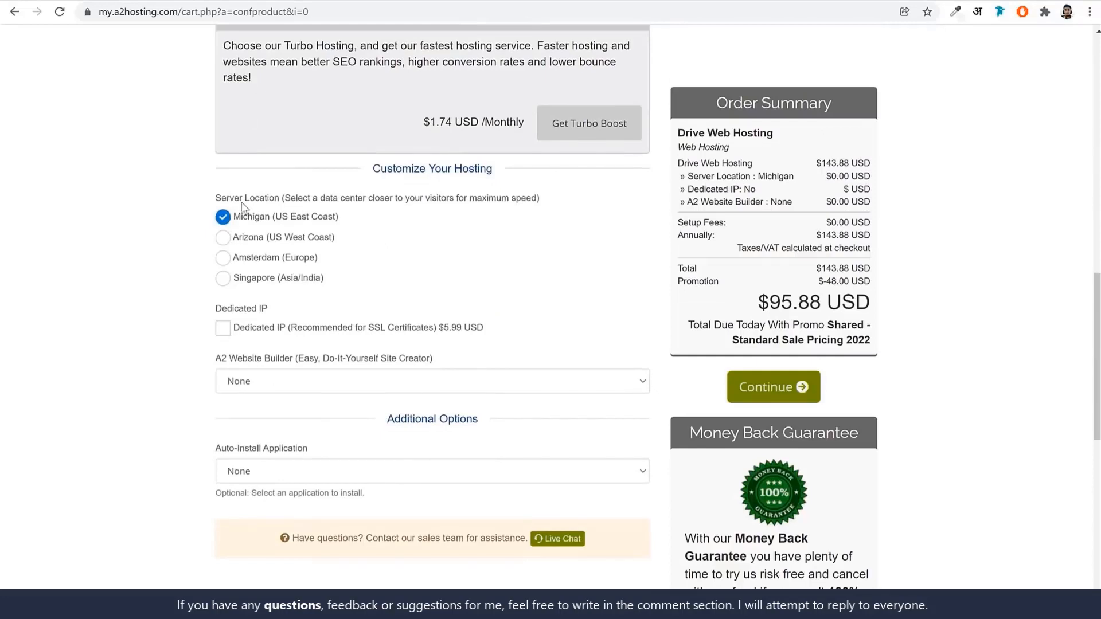
Choose Singapore (Asia/India) as the server location after comparing Amsterdam, Michigan and Arizona.
drag(226, 201, 308, 204)
click(307, 205)
click(305, 279)
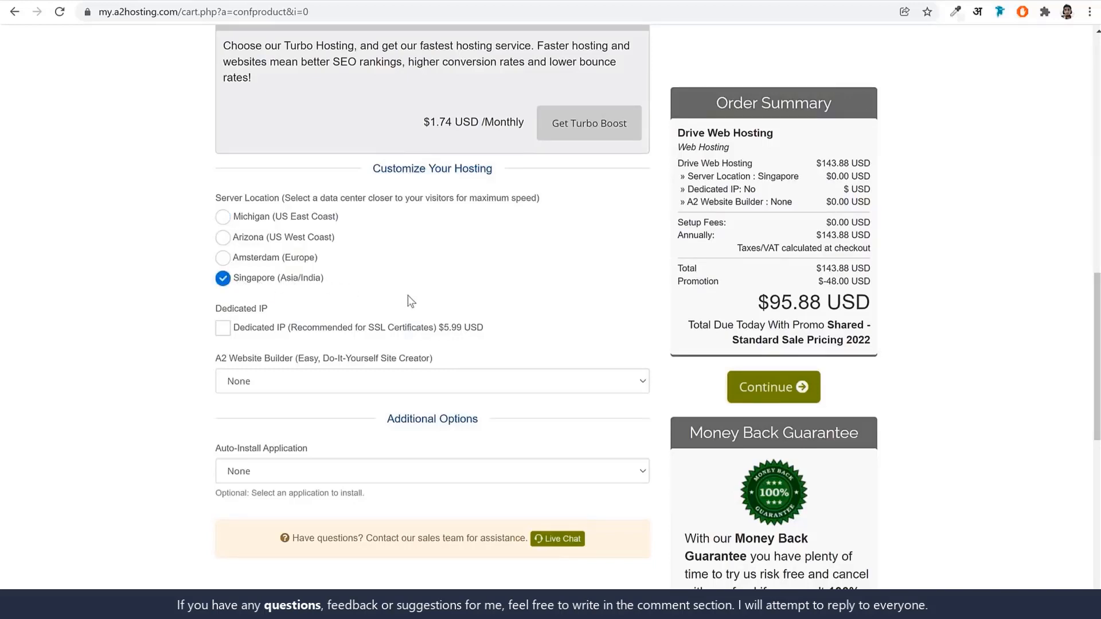
click(260, 259)
click(270, 218)
click(253, 239)
Leave Website Builder and Auto-Install Application on None and continue to Review & Checkout.
scroll(382, 330, down, 1)
click(250, 314)
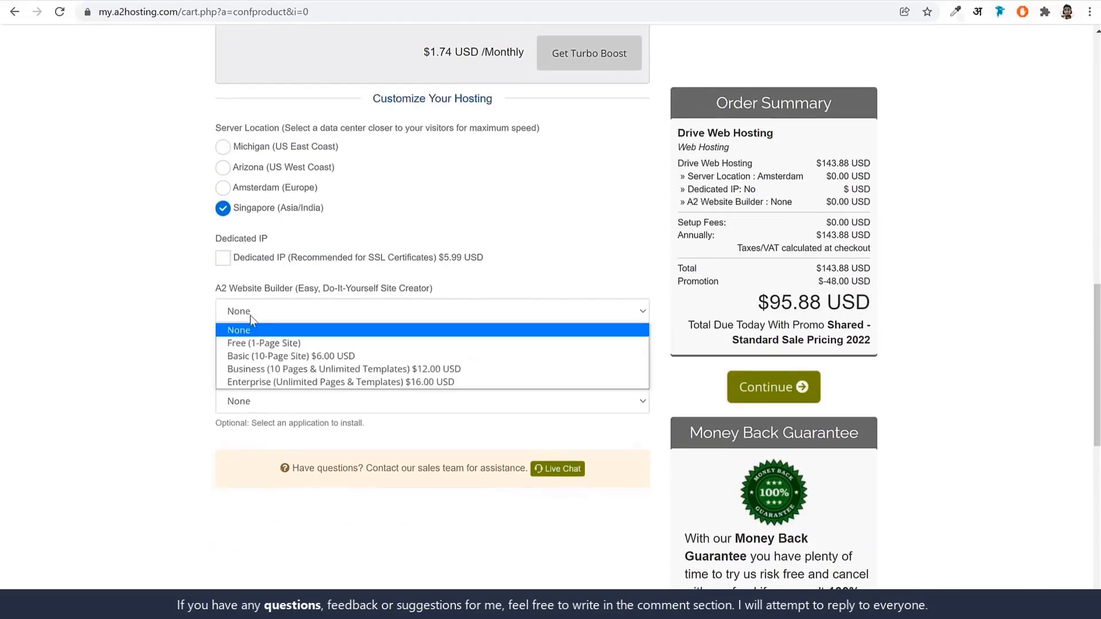
click(252, 331)
drag(217, 379, 332, 380)
click(289, 405)
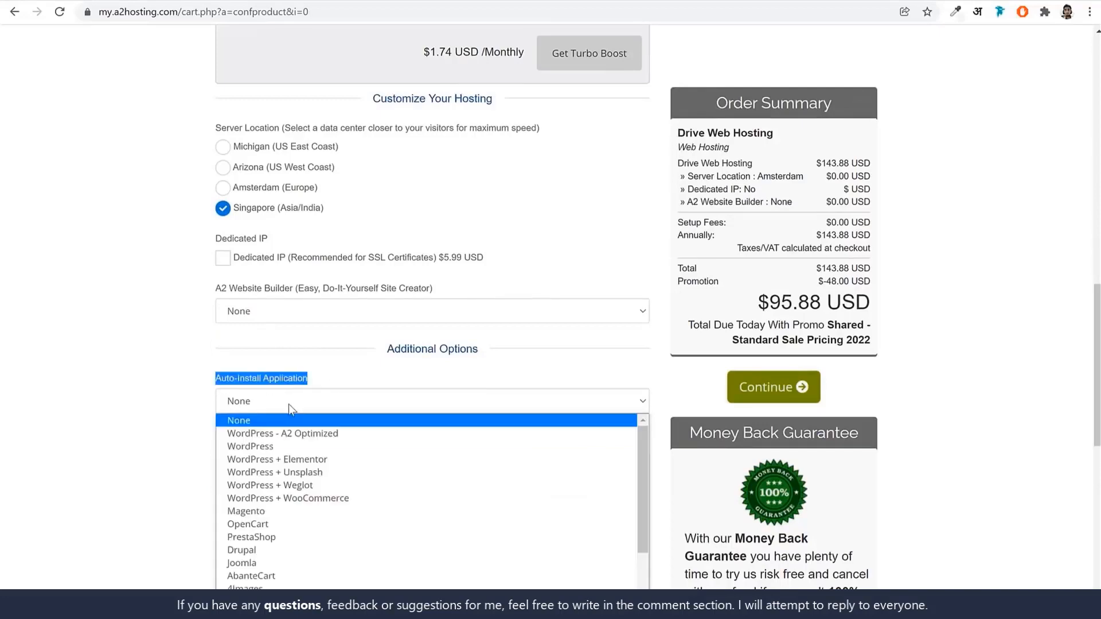
click(276, 423)
click(283, 301)
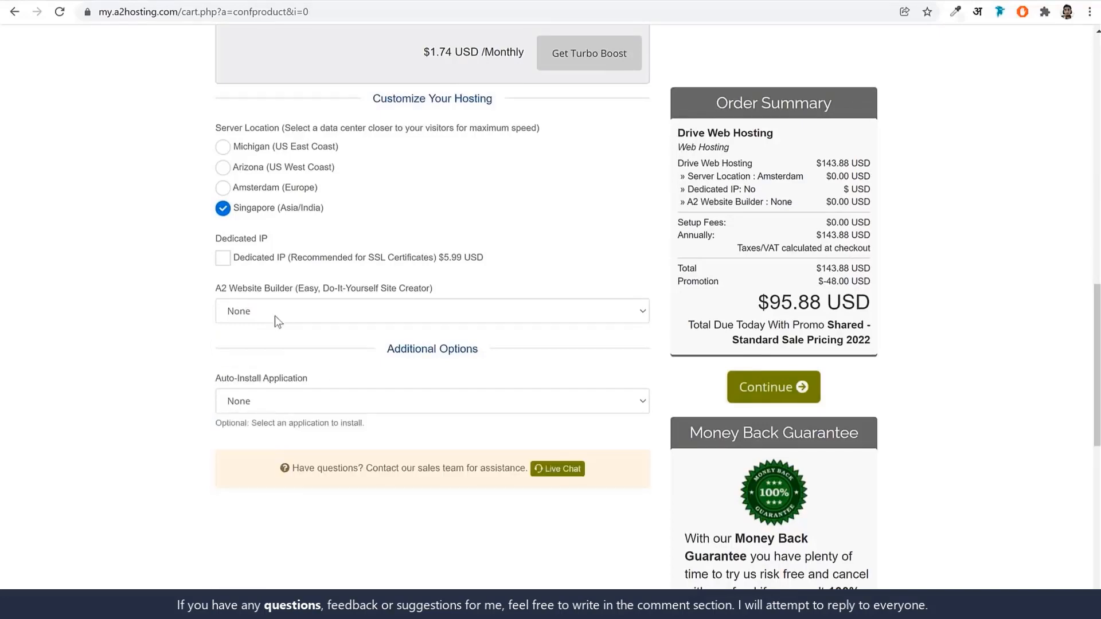
click(790, 400)
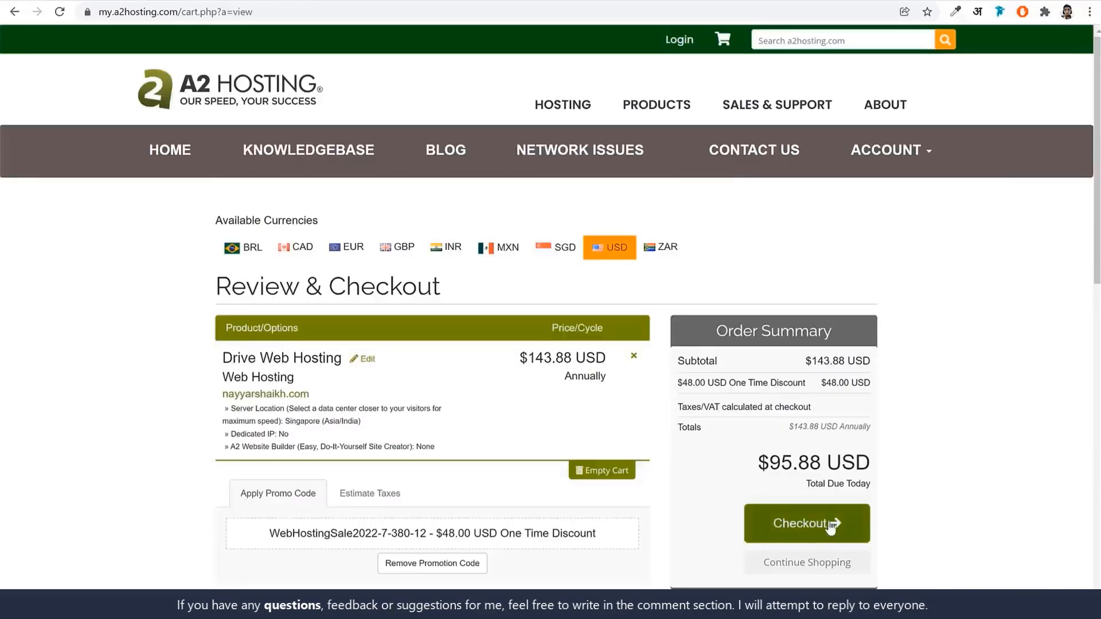
Proceed from the cart review to the checkout form.
scroll(921, 499, down, 2)
click(801, 387)
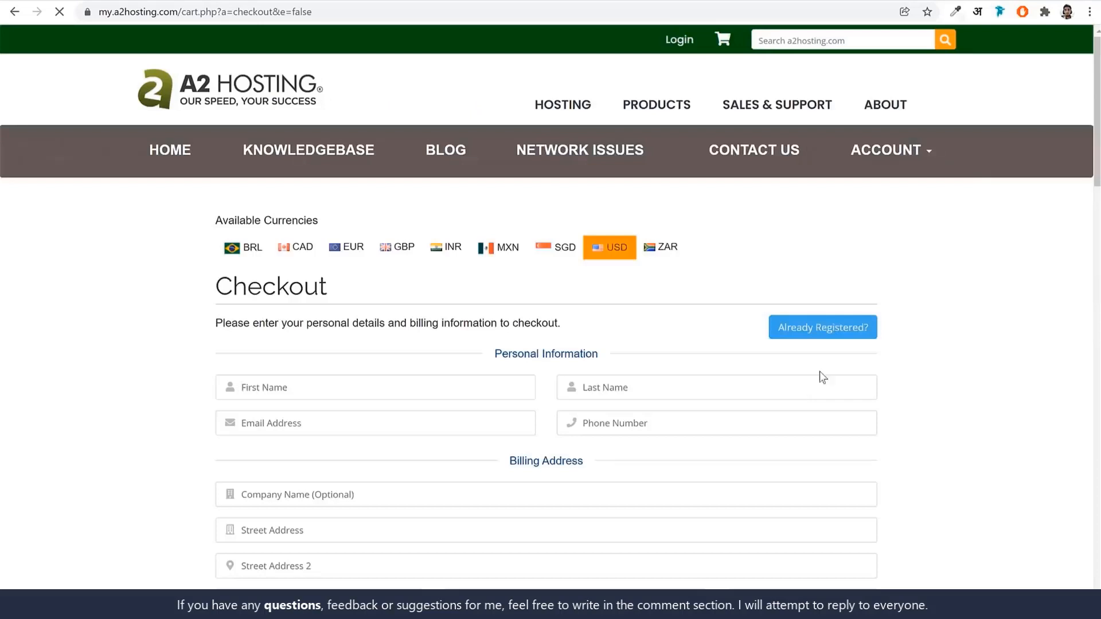
scroll(891, 381, down, 2)
scroll(891, 381, down, 2)
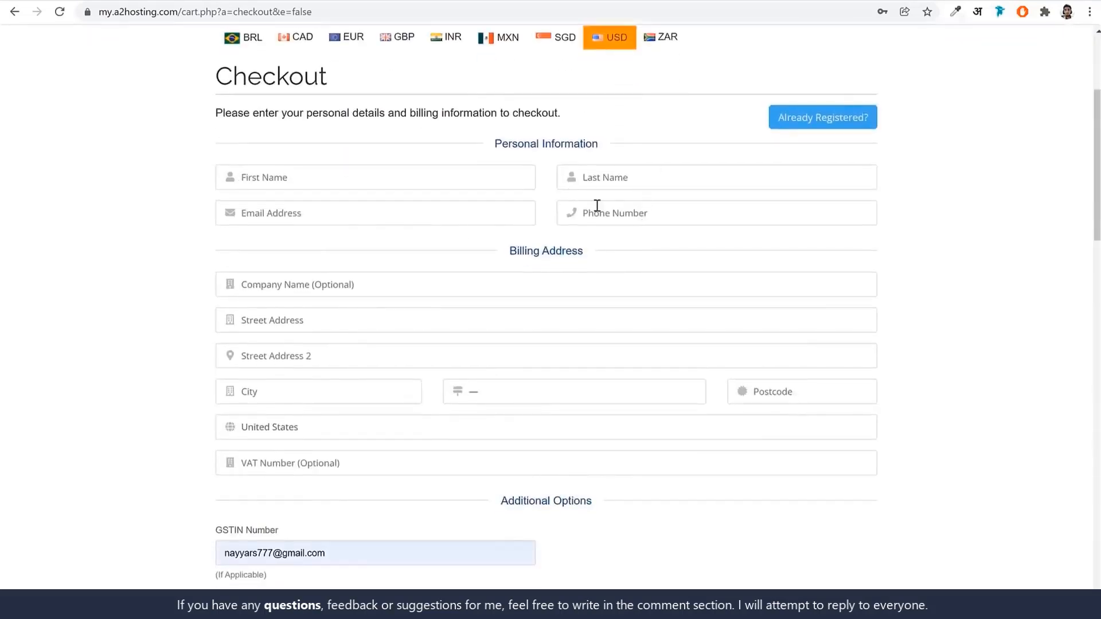
Let the browser autofill the checkout contact details, including the GSTIN field.
click(338, 177)
scroll(795, 275, down, 3)
scroll(905, 256, down, 4)
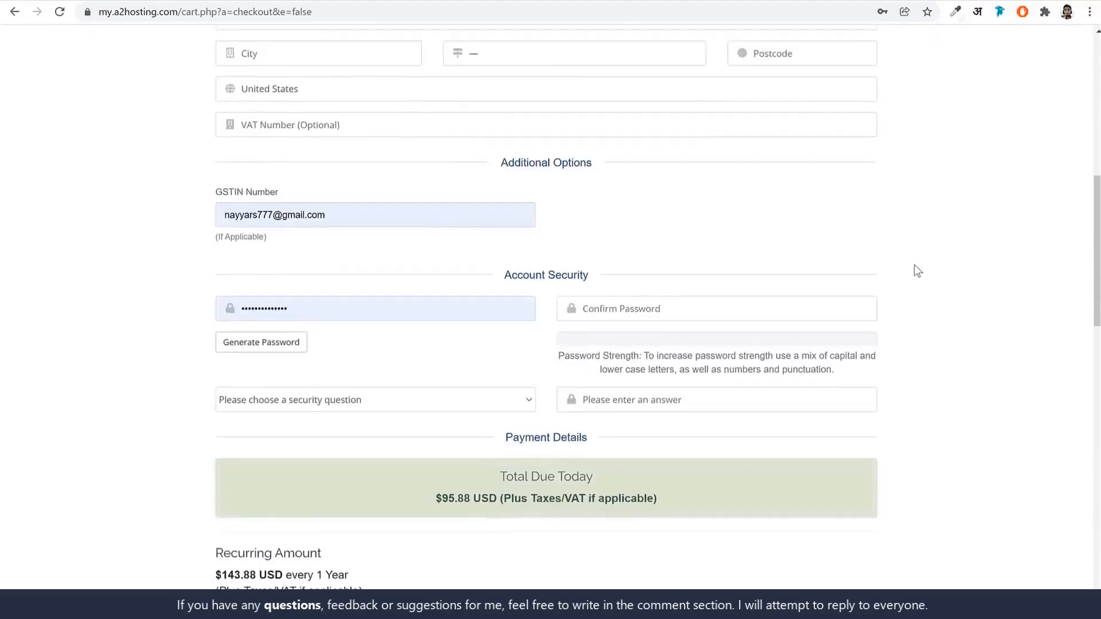
double_click(317, 203)
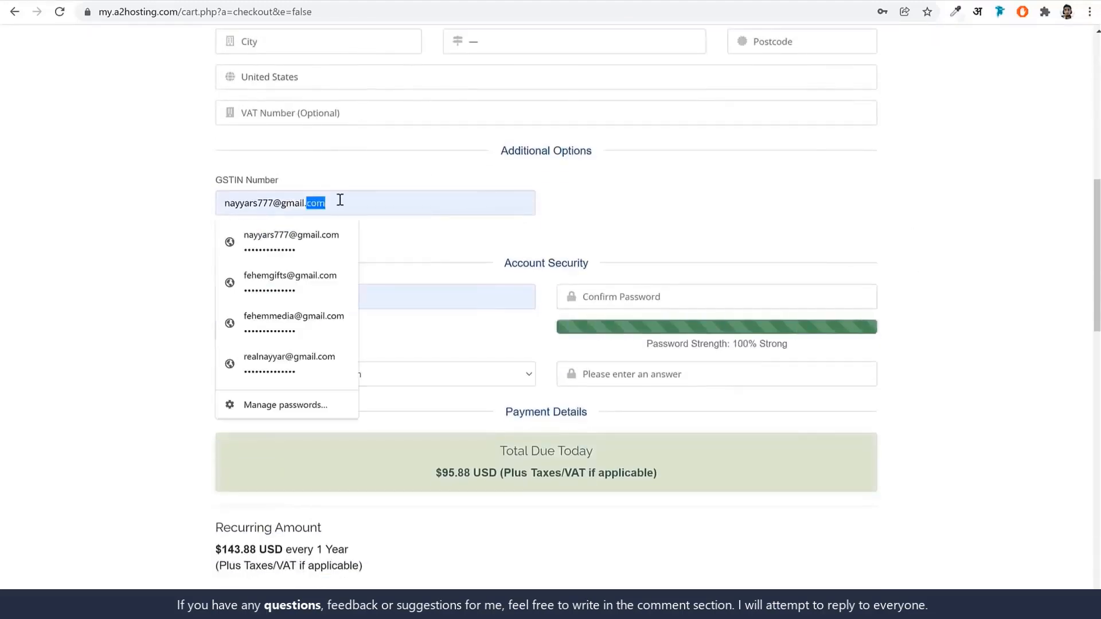
click(357, 172)
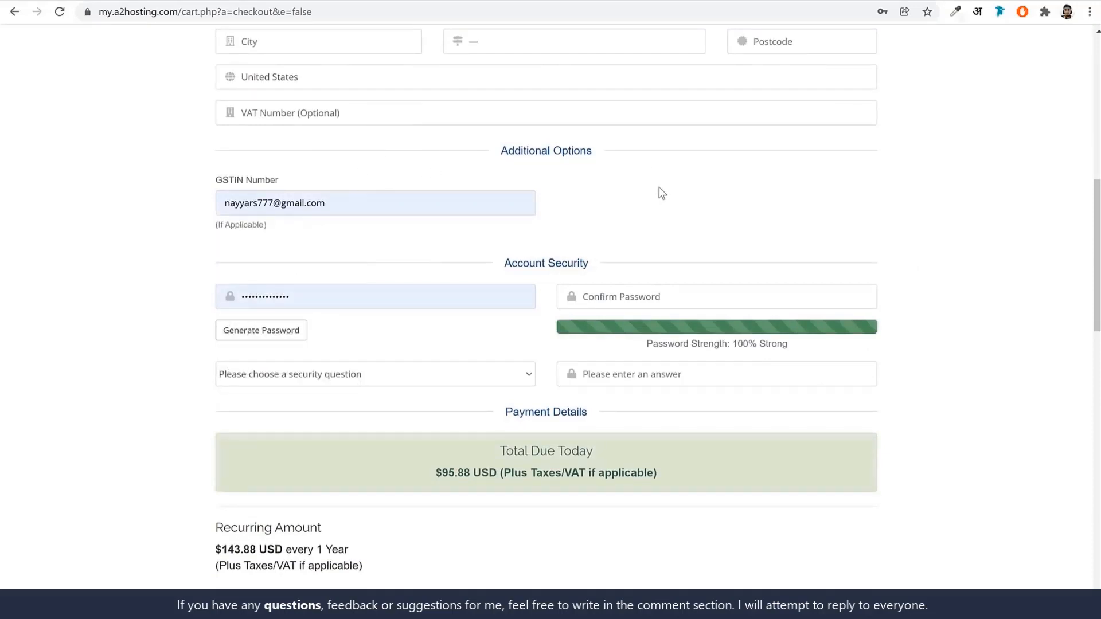
Fill the account password from Chrome's saved password so it rates 100% Strong.
double_click(383, 288)
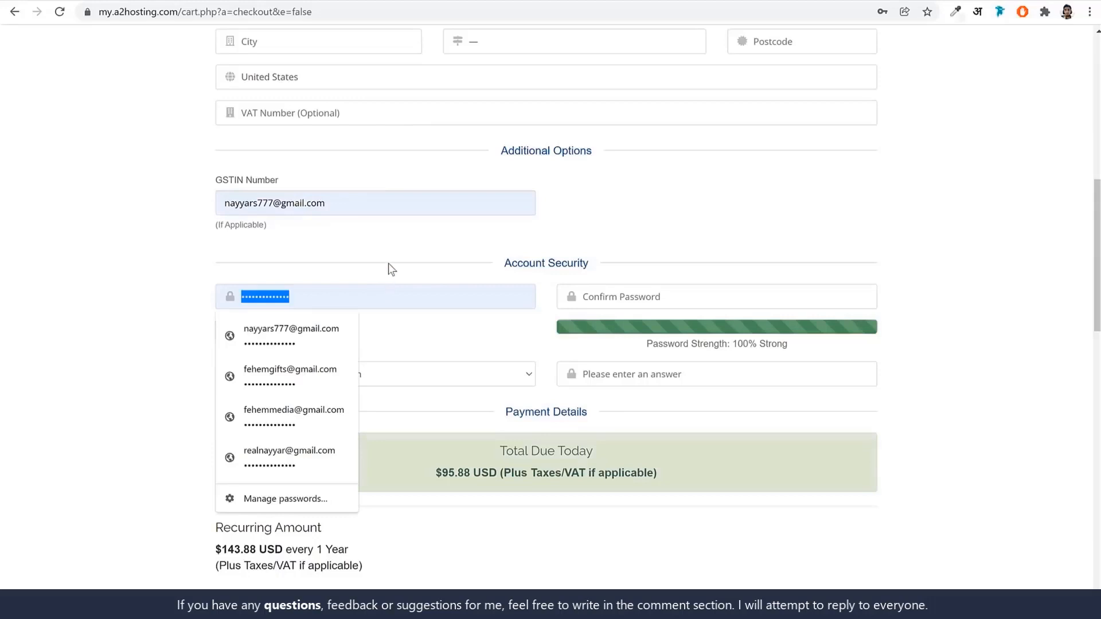
click(388, 264)
double_click(366, 294)
click(677, 301)
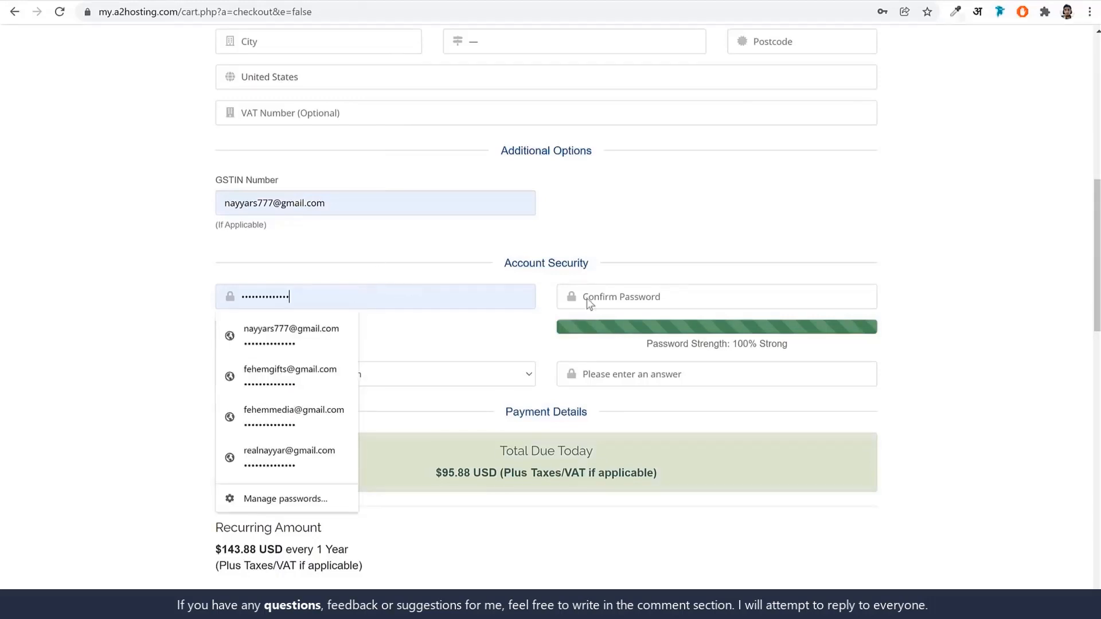
click(691, 270)
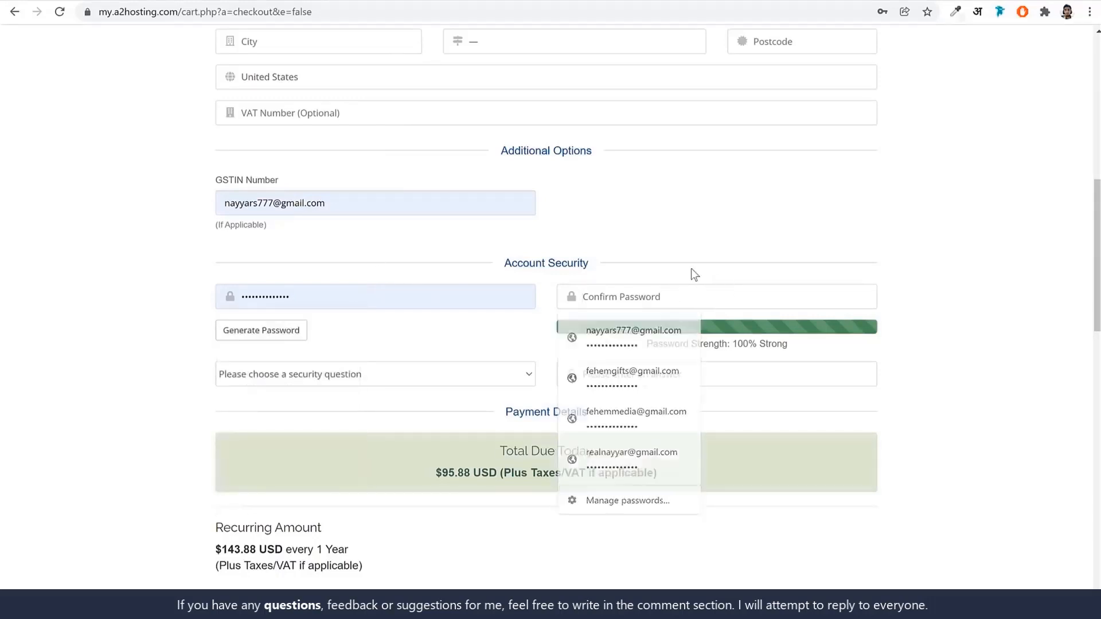
drag(500, 298, 229, 296)
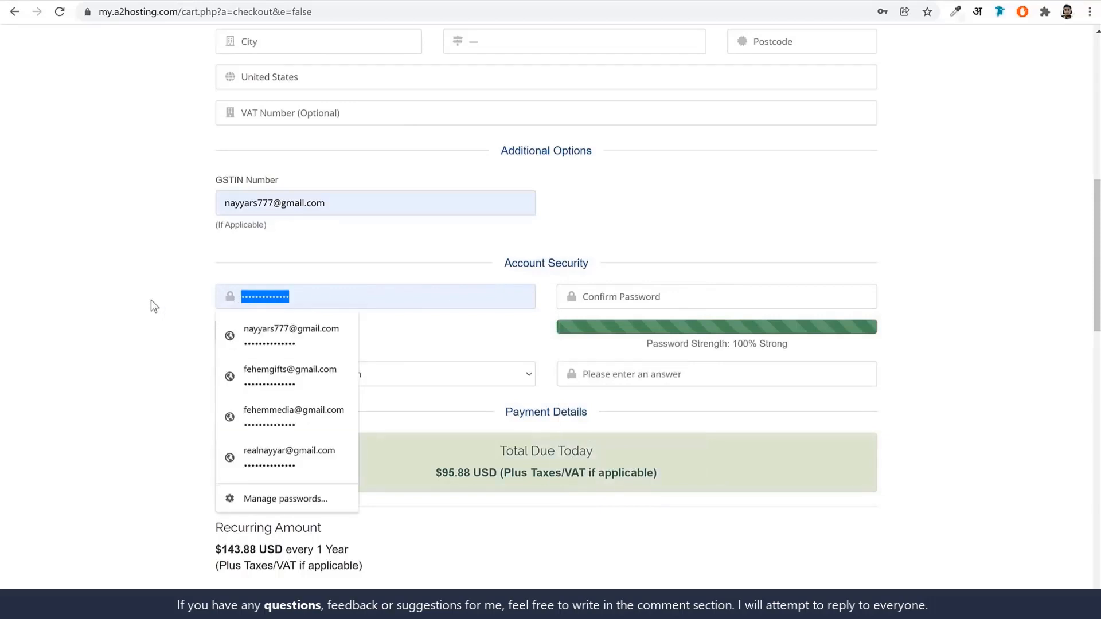
click(717, 299)
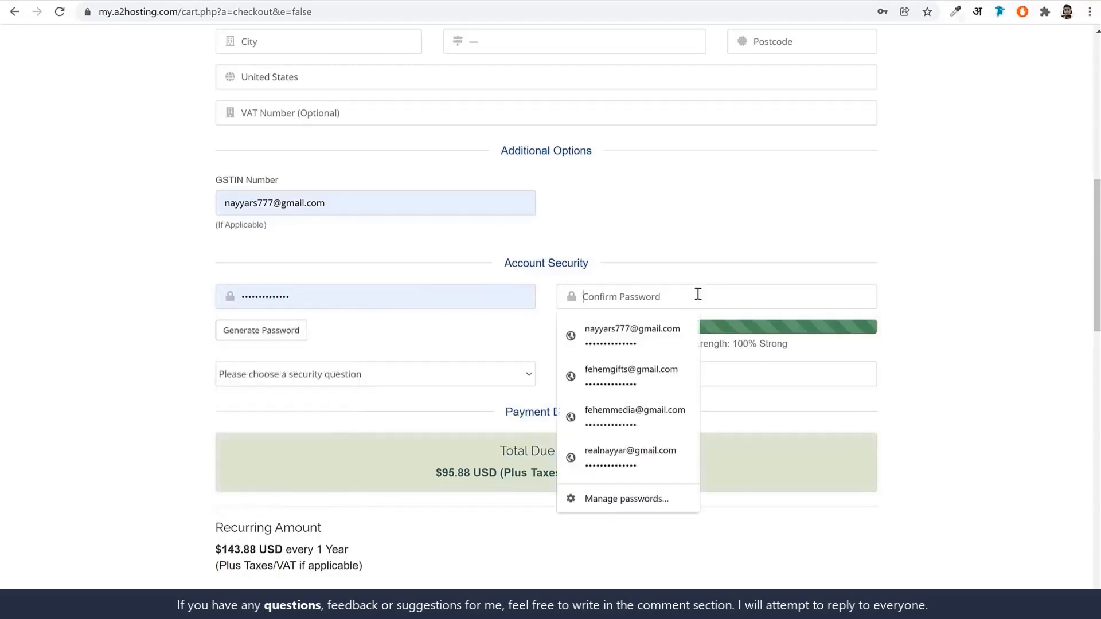
click(1000, 307)
scroll(990, 341, up, 6)
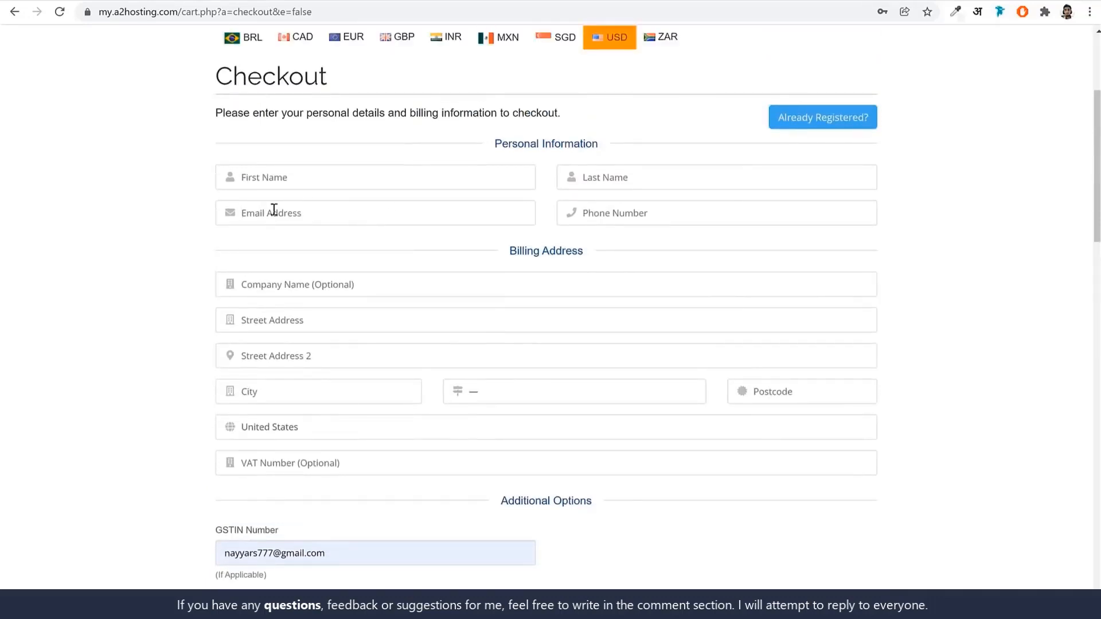
scroll(395, 285, down, 6)
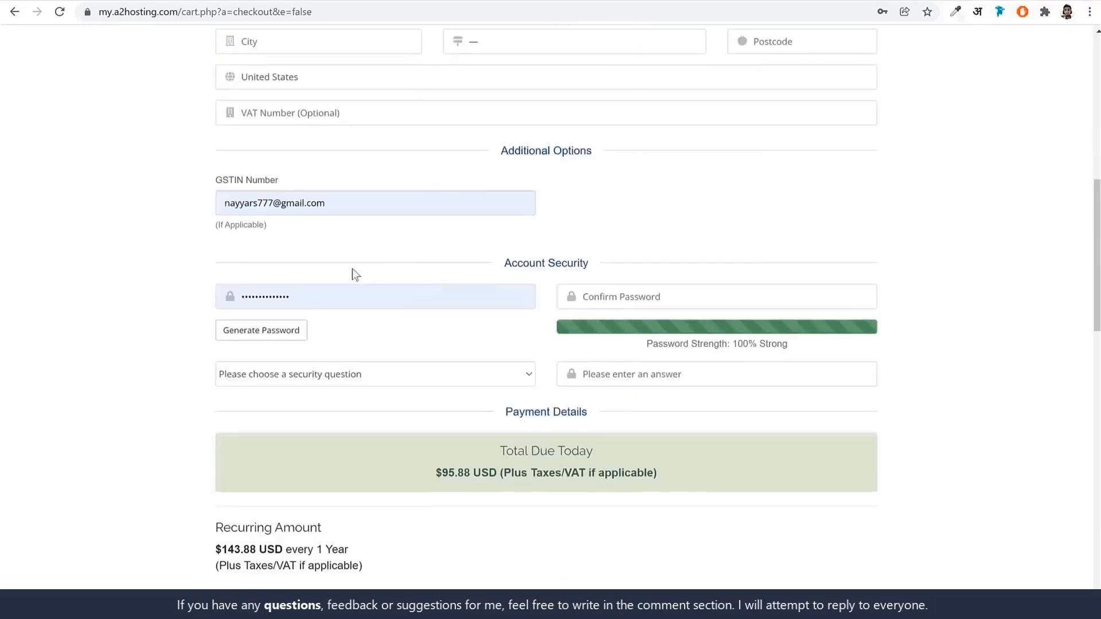
click(347, 299)
click(128, 305)
Try PayPal and Skrill, then settle on Credit/Debit Card to show the blank card fields.
scroll(1014, 304, down, 9)
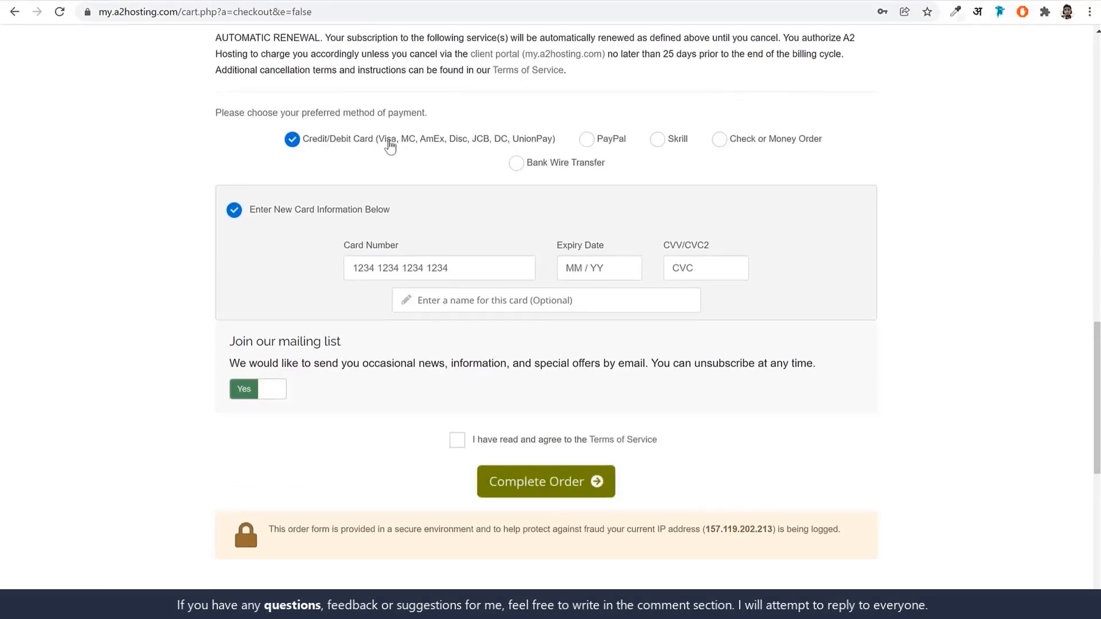
drag(308, 141, 368, 147)
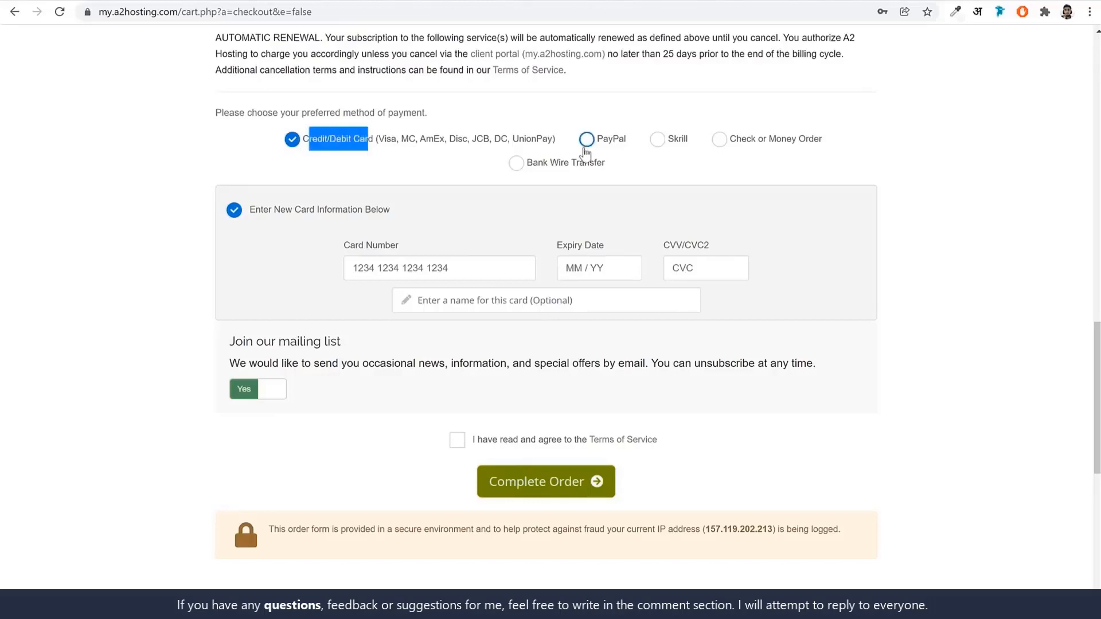
click(595, 145)
click(654, 142)
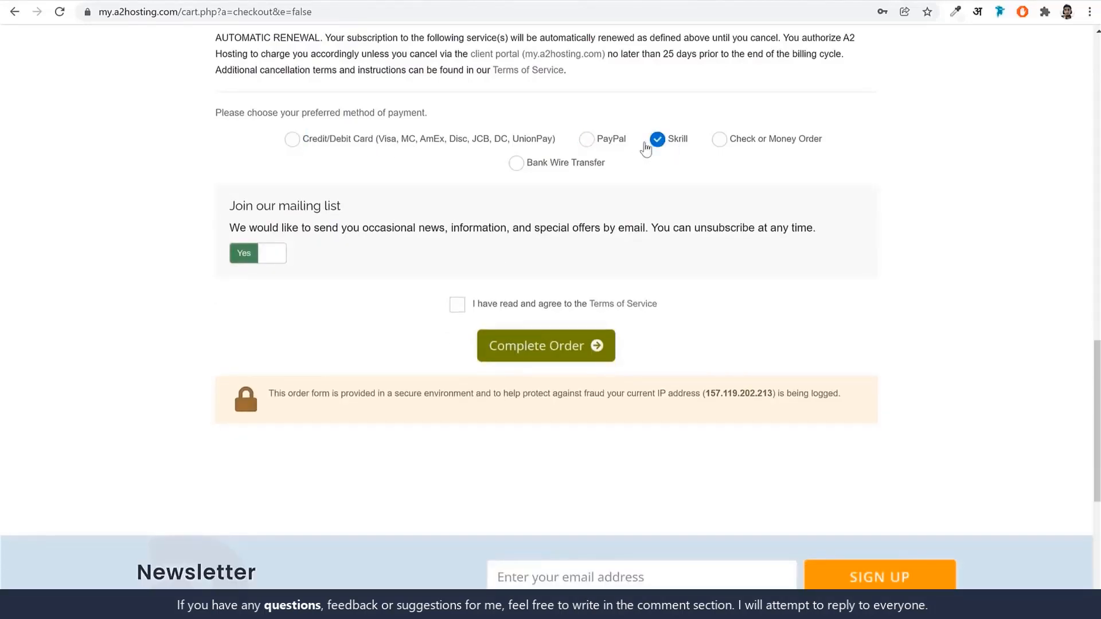
click(403, 143)
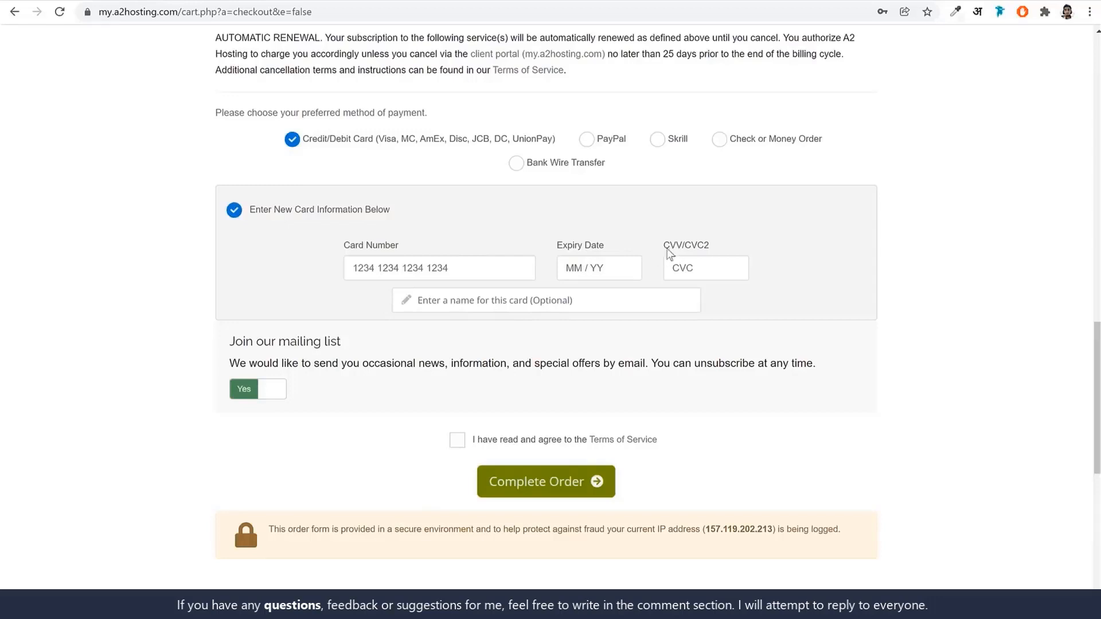
double_click(672, 247)
drag(699, 251, 713, 248)
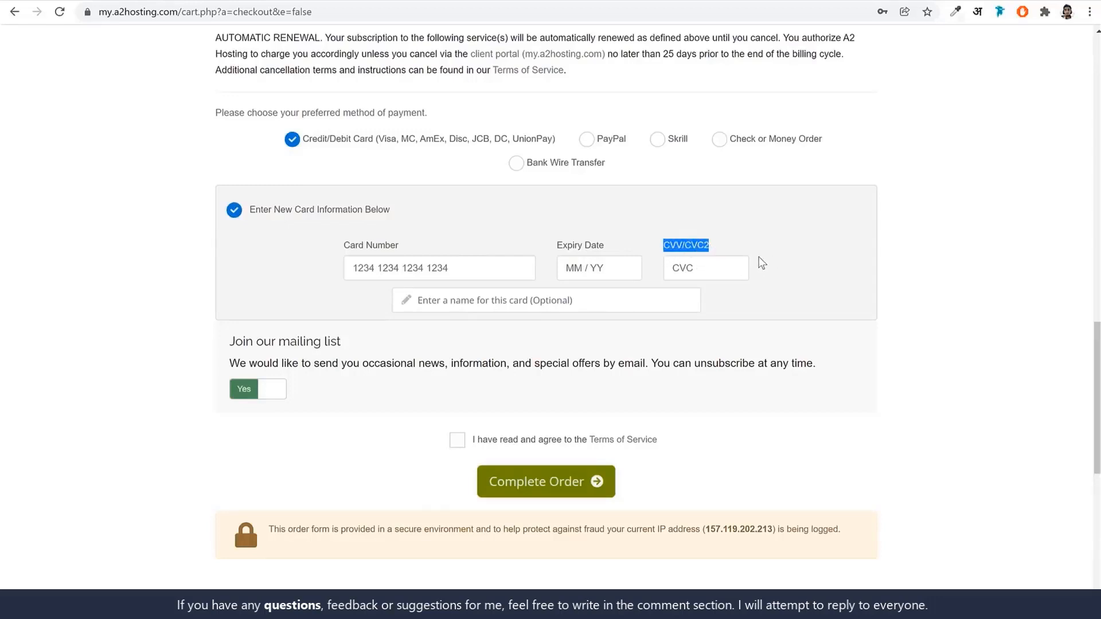
click(531, 303)
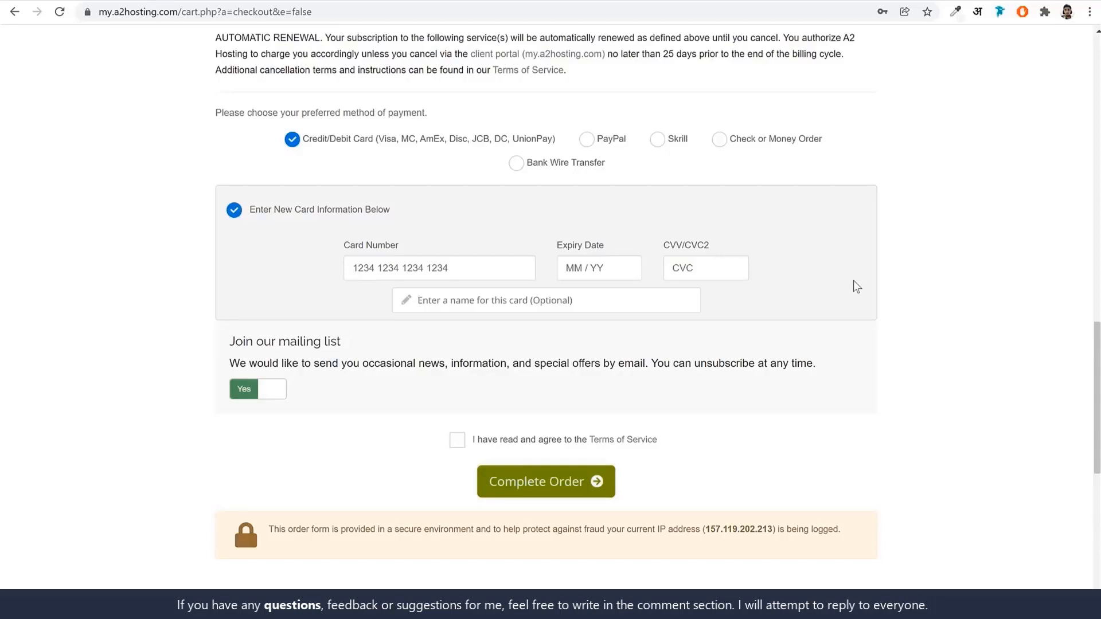
Point out the accepted card types, then tick 'I have read and agree to the Terms of Service'.
drag(378, 148, 548, 153)
click(892, 191)
click(458, 442)
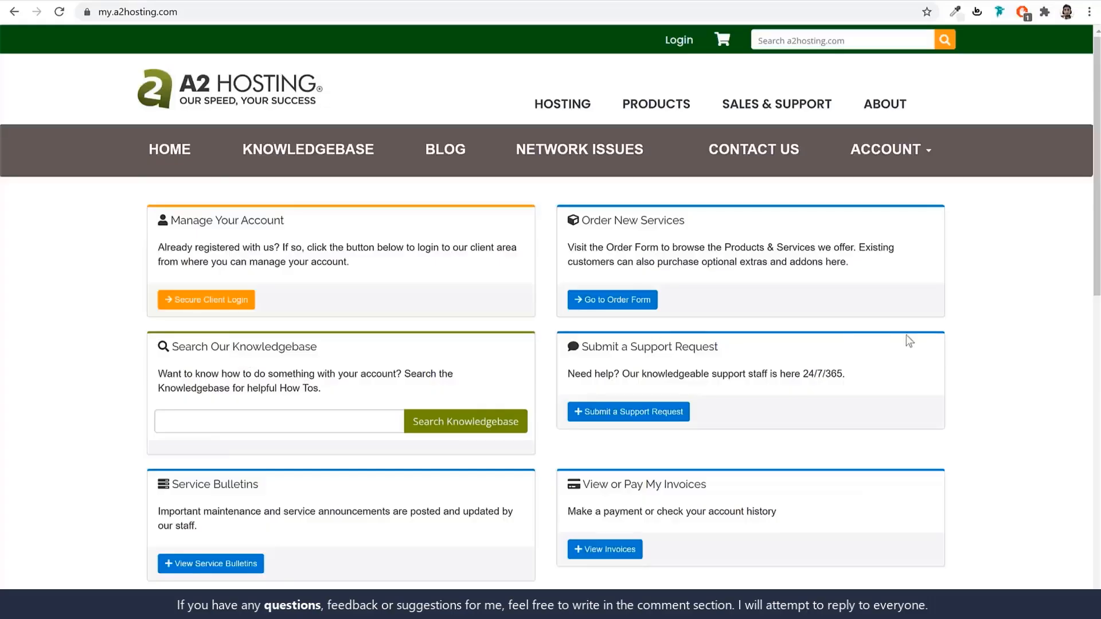
Sign in to the A2 Hosting client area and show the plan's nameservers ns1–ns4.a2hosting.com.
click(213, 14)
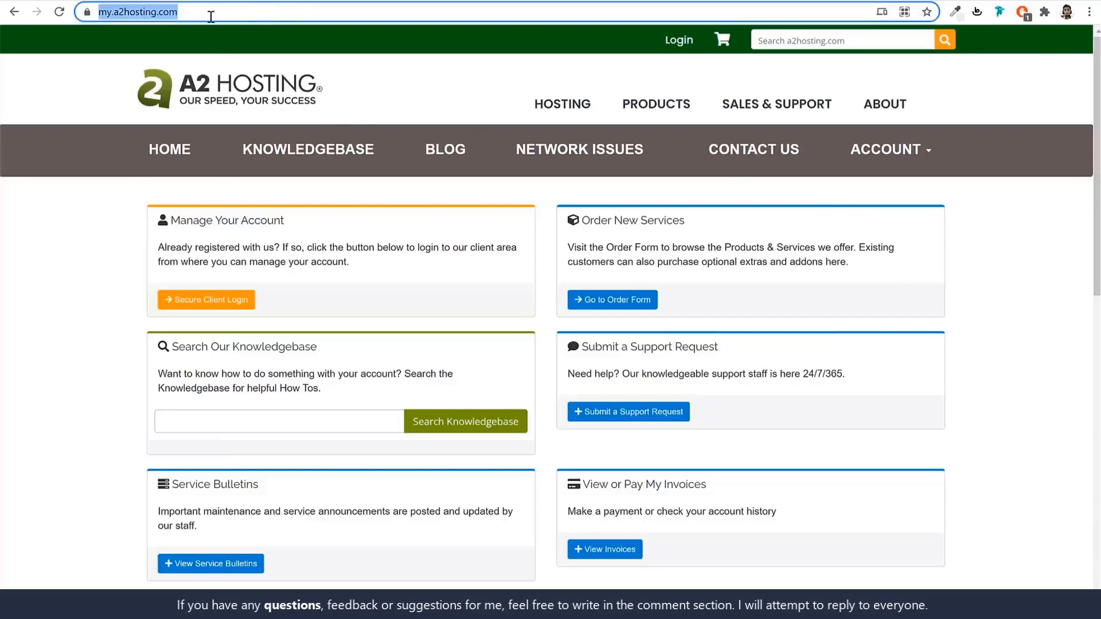
click(232, 302)
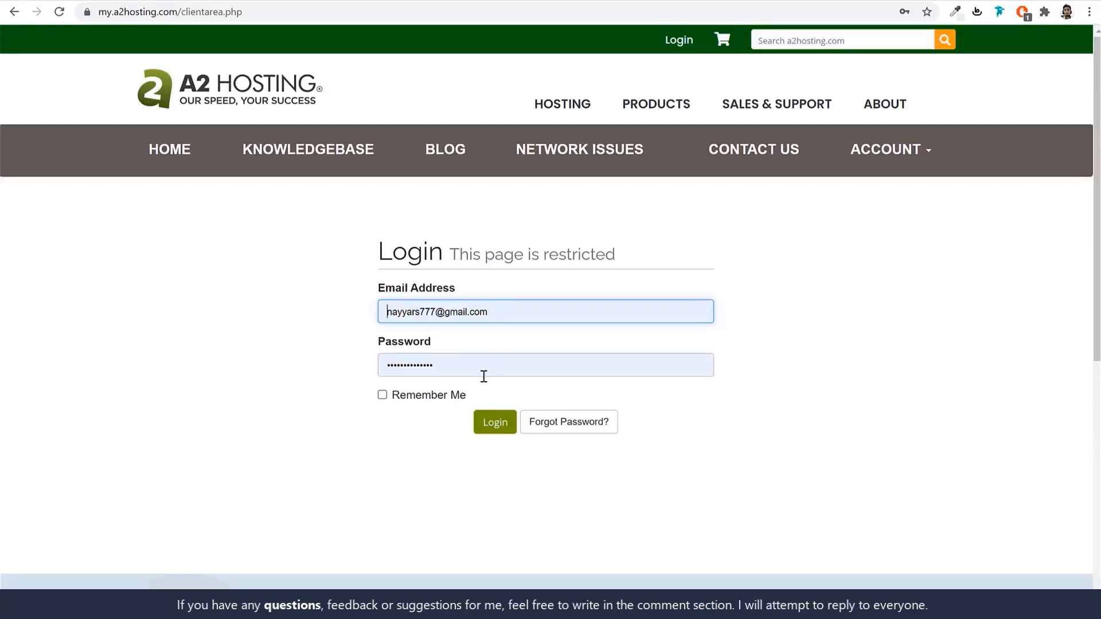
click(485, 423)
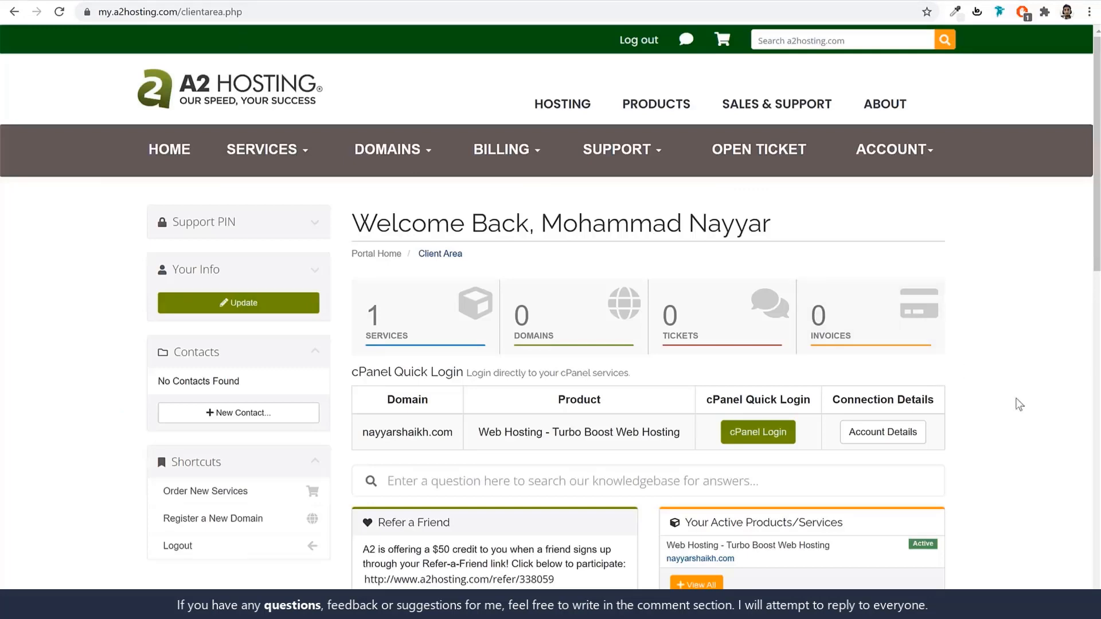
scroll(1044, 452, down, 3)
click(882, 224)
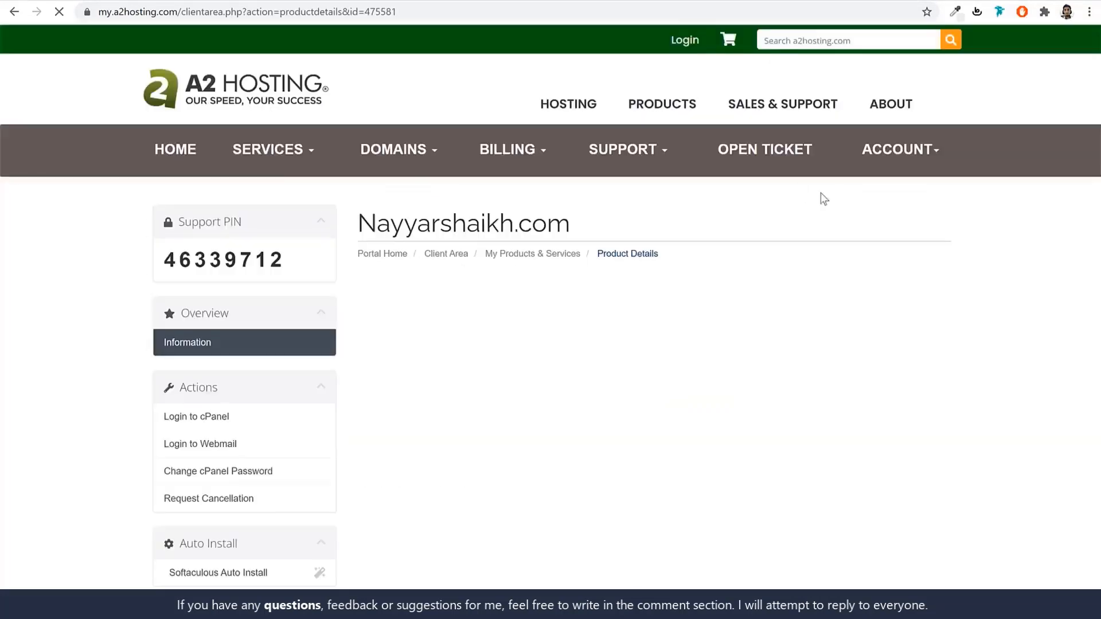
scroll(924, 310, down, 2)
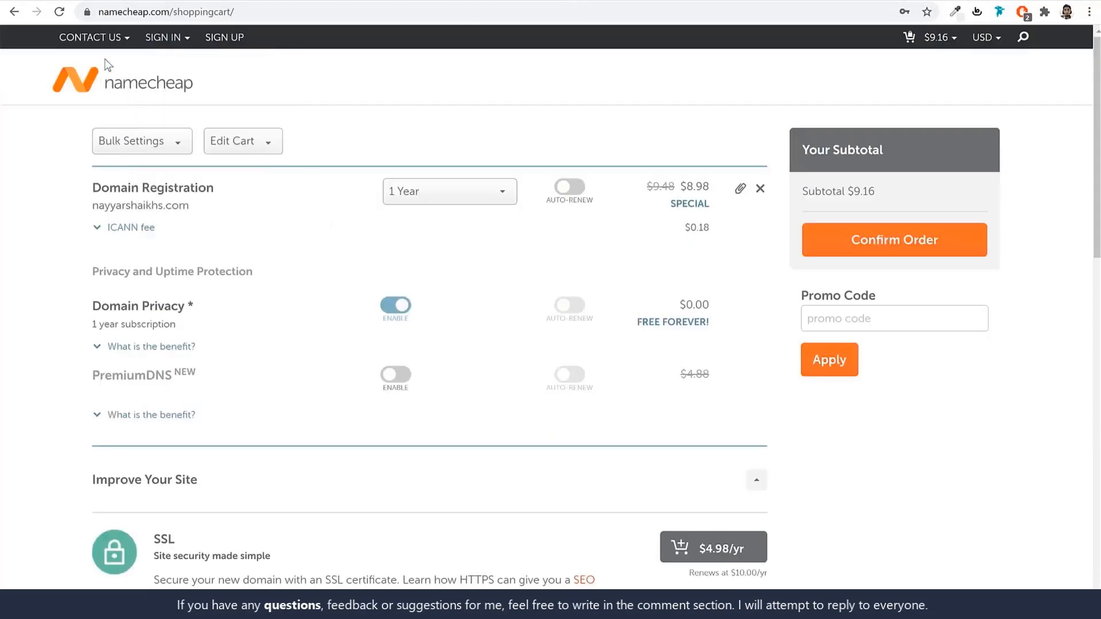
Sign in to Namecheap and open the management page for fehem.in from the Domain List.
mouse_move(175, 59)
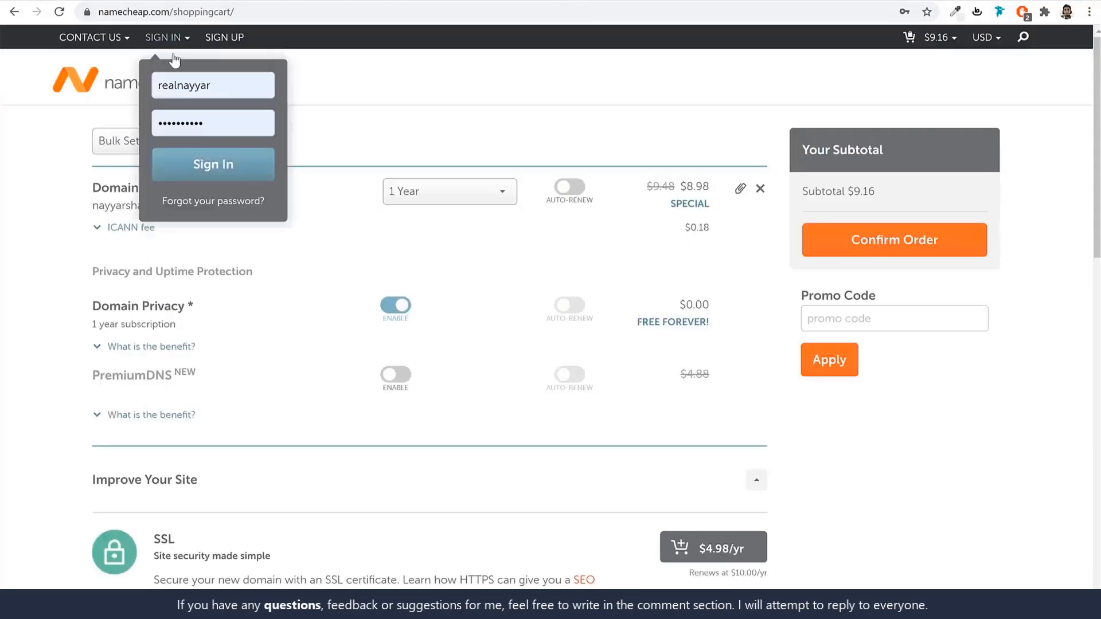
click(210, 180)
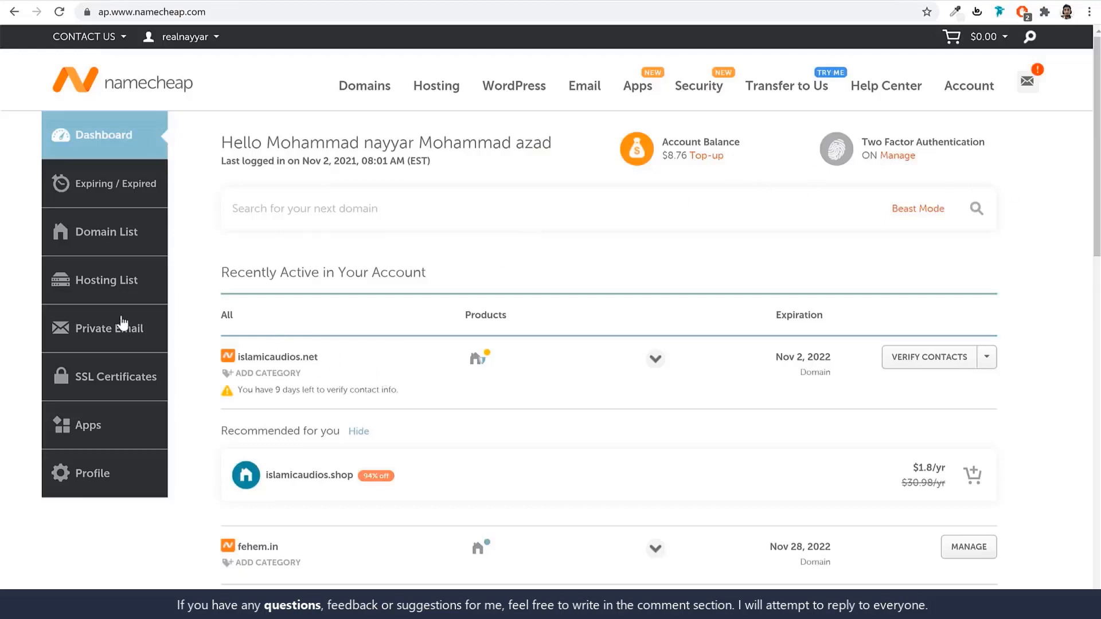
click(134, 232)
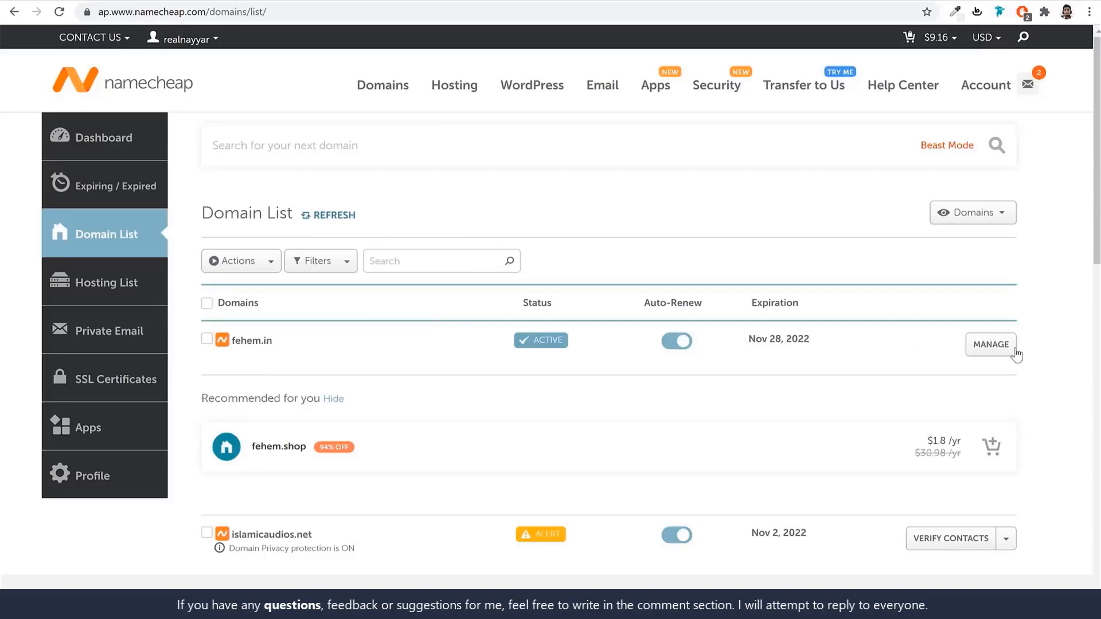
click(998, 345)
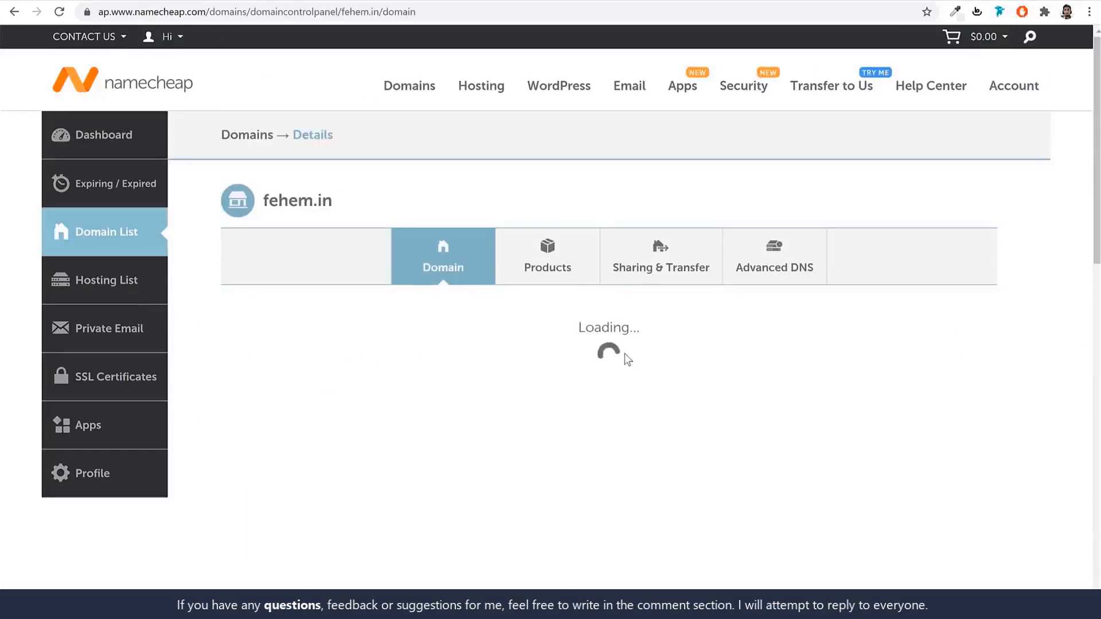
scroll(628, 363, down, 2)
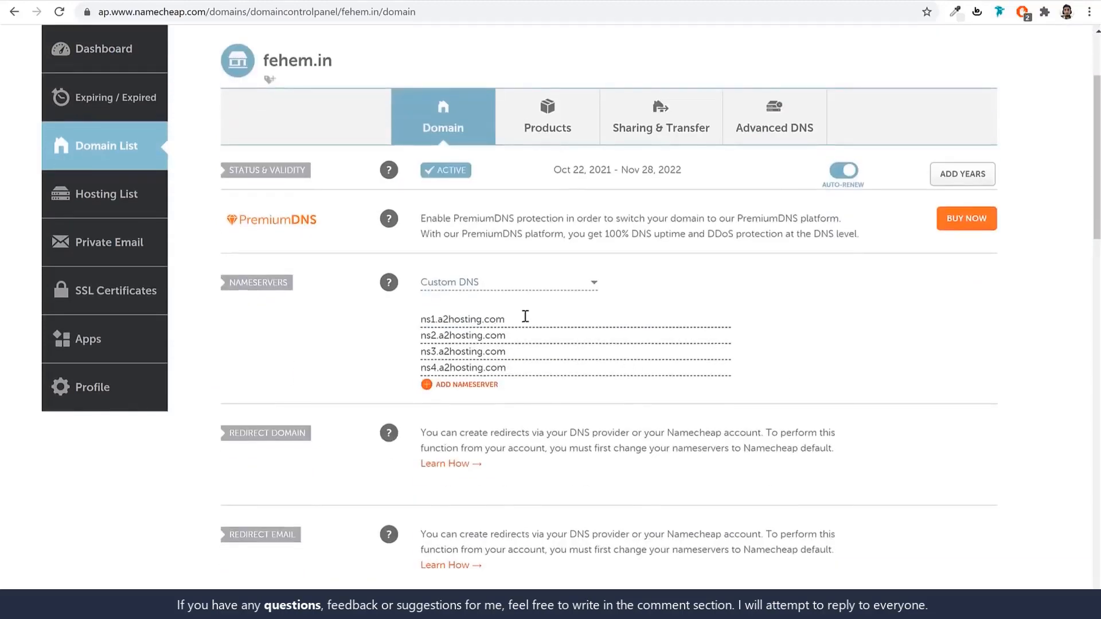
Clear all four existing Custom DNS nameserver entries for fehem.in.
drag(524, 320, 332, 320)
key(BackSpace)
drag(527, 337, 393, 341)
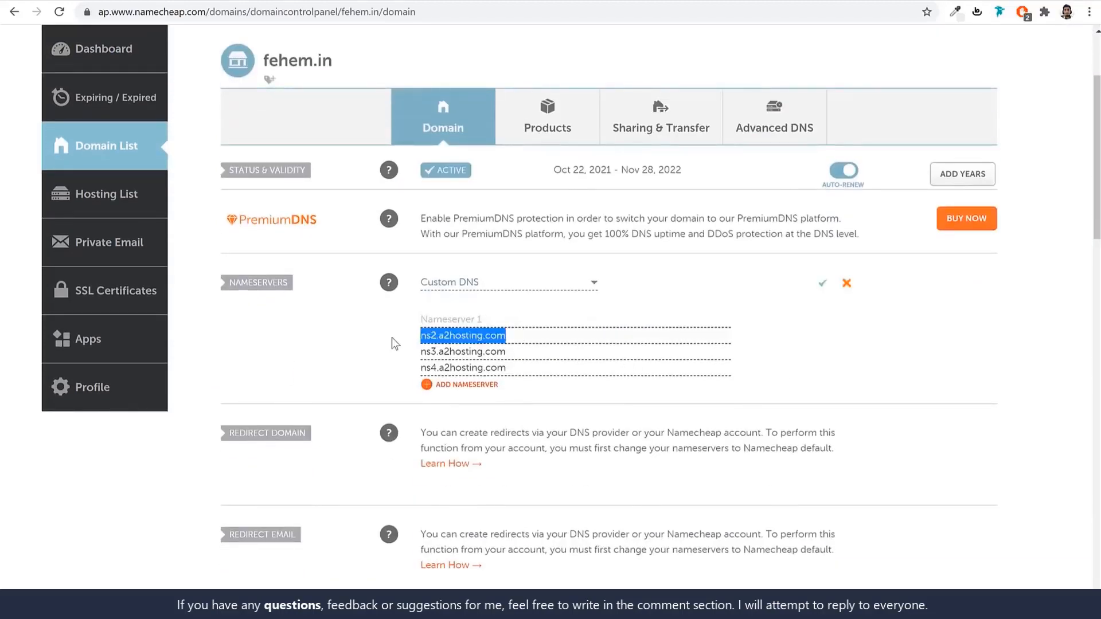
key(BackSpace)
drag(534, 347, 405, 356)
key(BackSpace)
drag(519, 368, 400, 376)
key(BackSpace)
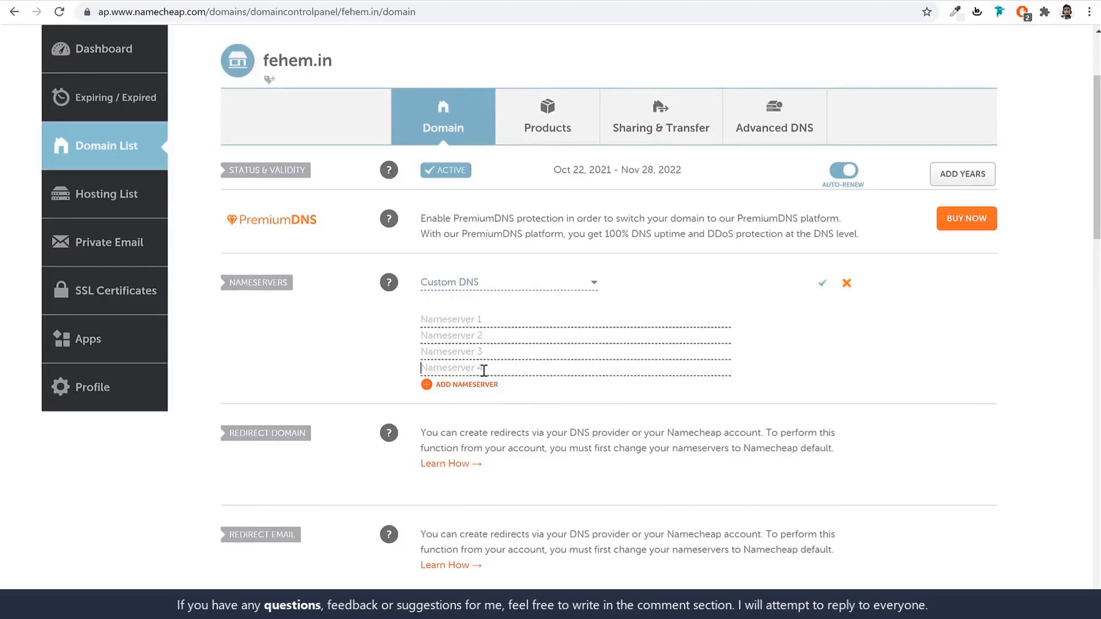
Copy ns1.a2hosting.com and ns2.a2hosting.com into the first two nameserver fields.
click(363, 0)
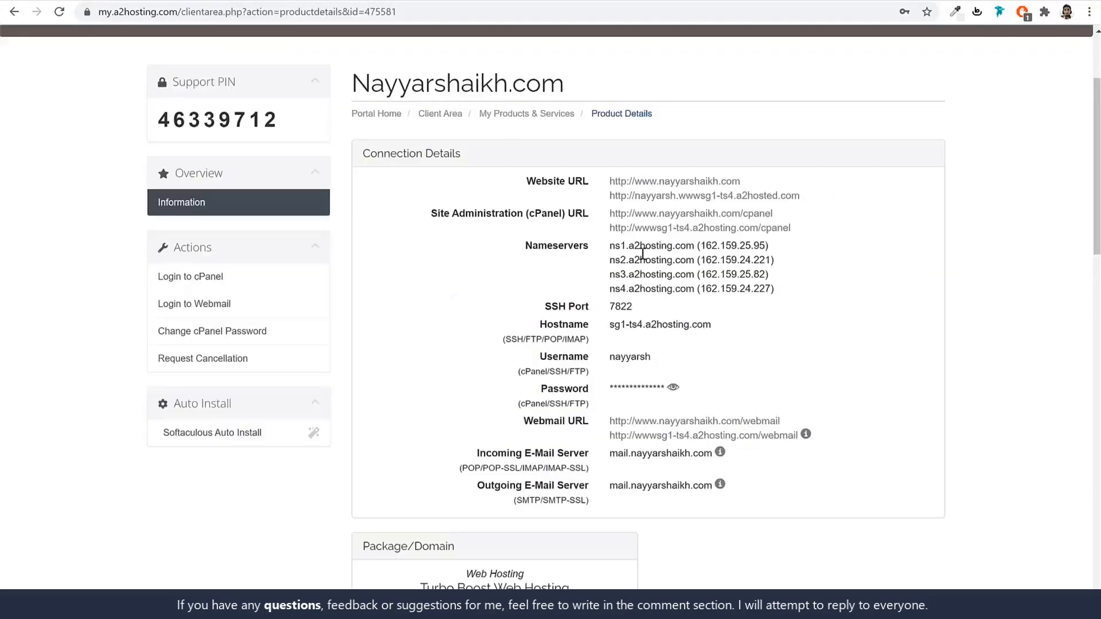
drag(609, 246, 695, 247)
key(ctrl+c)
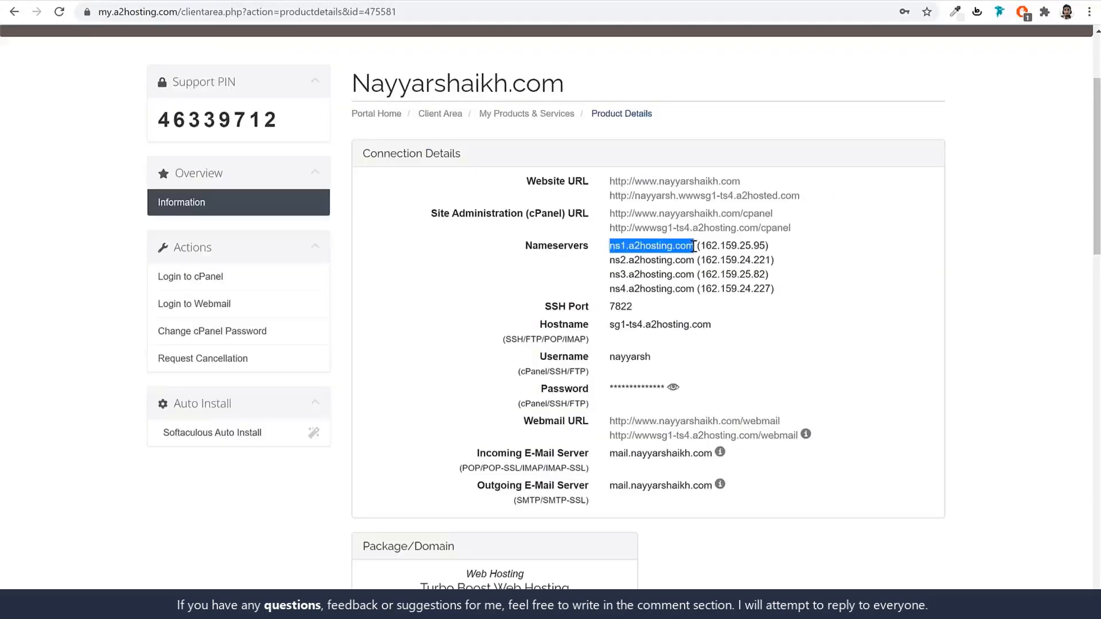
click(487, 0)
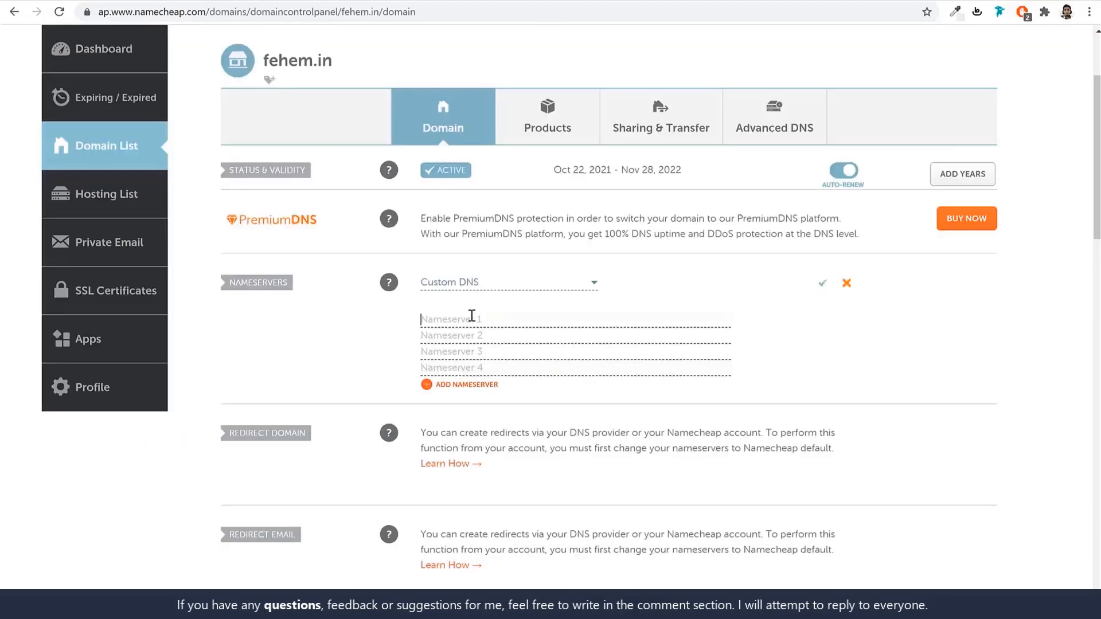
key(ctrl+v)
click(363, 1)
drag(610, 261, 694, 253)
click(577, 1)
click(462, 335)
text(ns2.a2hosting.com)
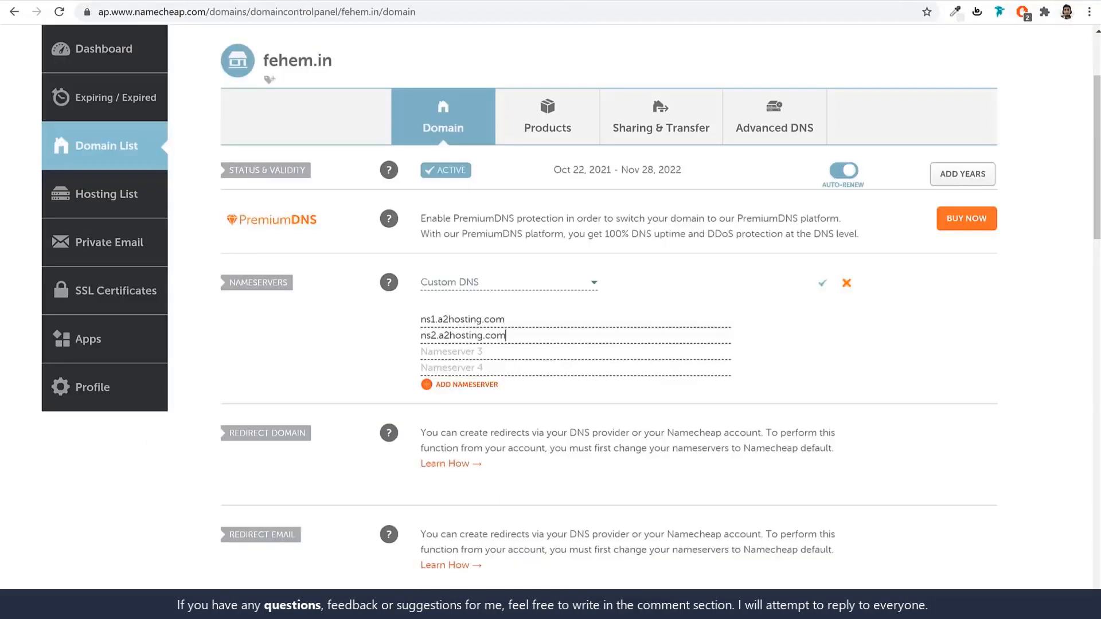
Add ns3.a2hosting.com and ns4.a2hosting.com, save the nameservers, and return to the A2 client area.
click(256, 0)
drag(610, 275, 694, 274)
key(ctrl+c)
click(625, 3)
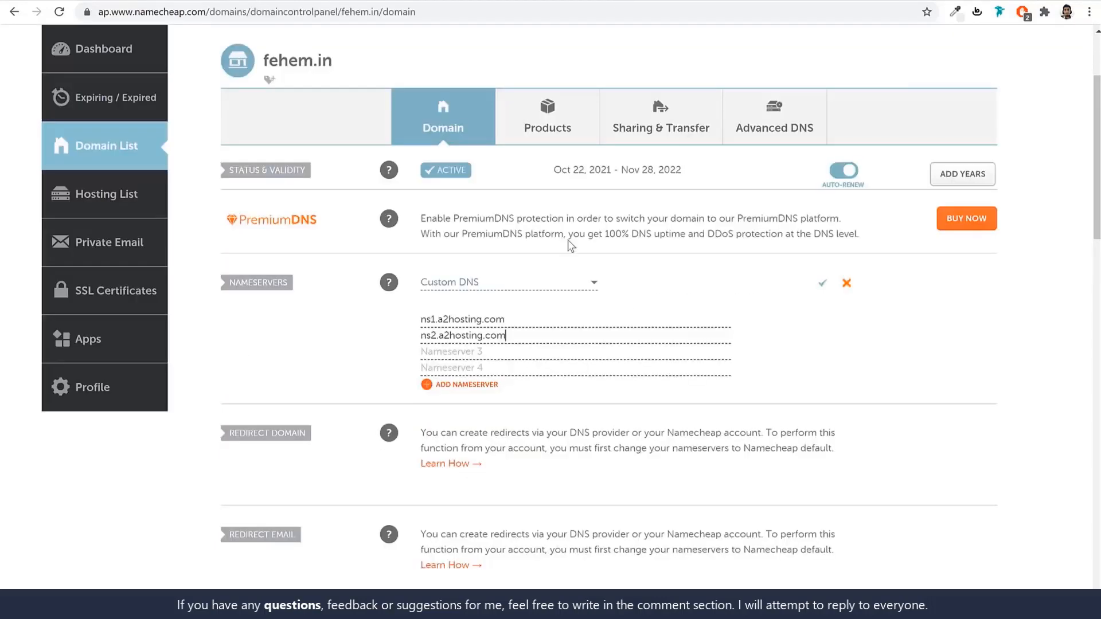
click(509, 347)
key(ctrl+v)
click(256, 1)
drag(610, 289, 694, 290)
key(ctrl+c)
click(625, 3)
click(485, 367)
key(ctrl+v)
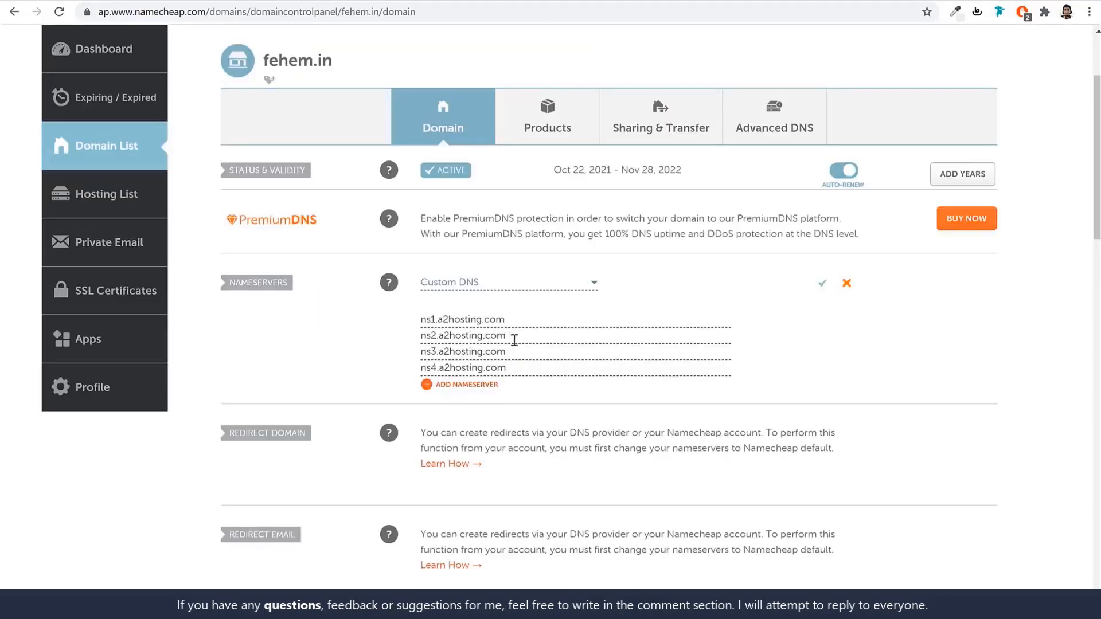
click(822, 290)
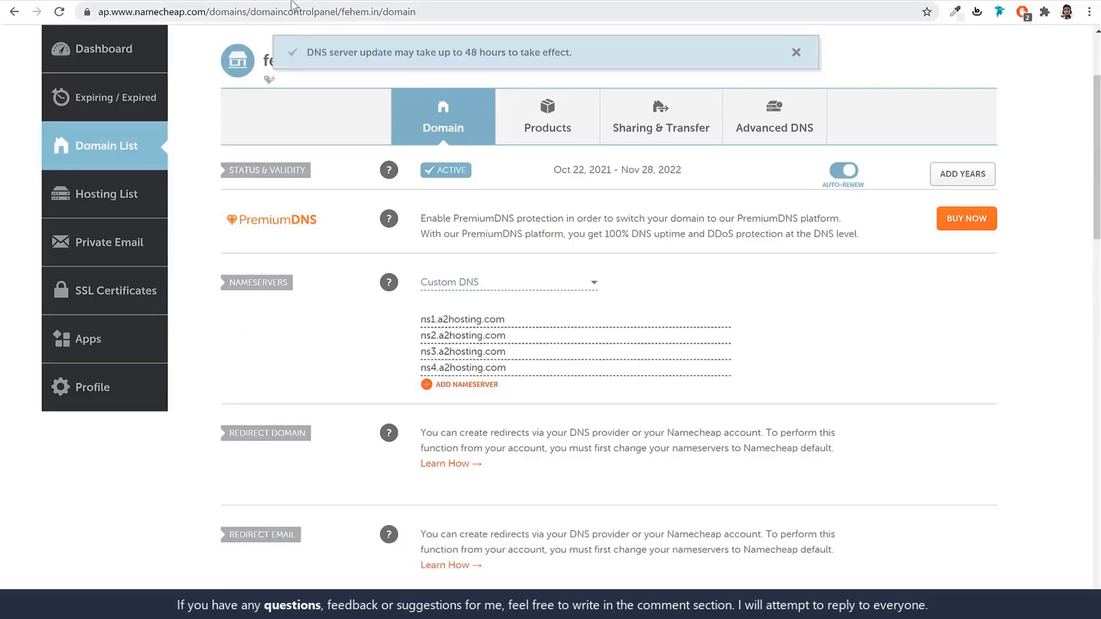
click(296, 0)
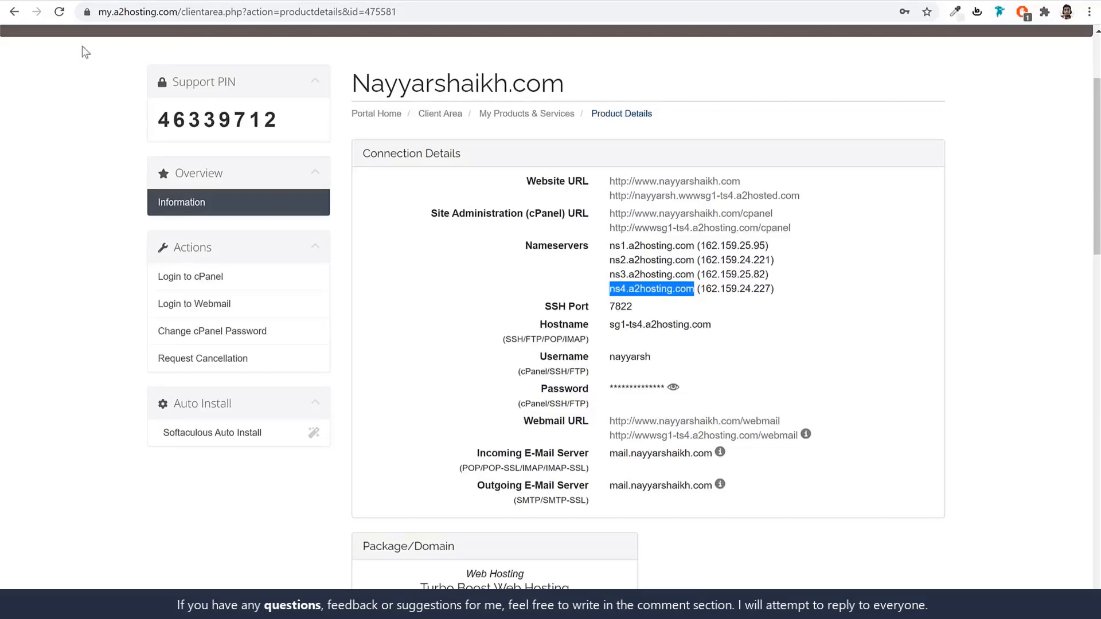
click(18, 17)
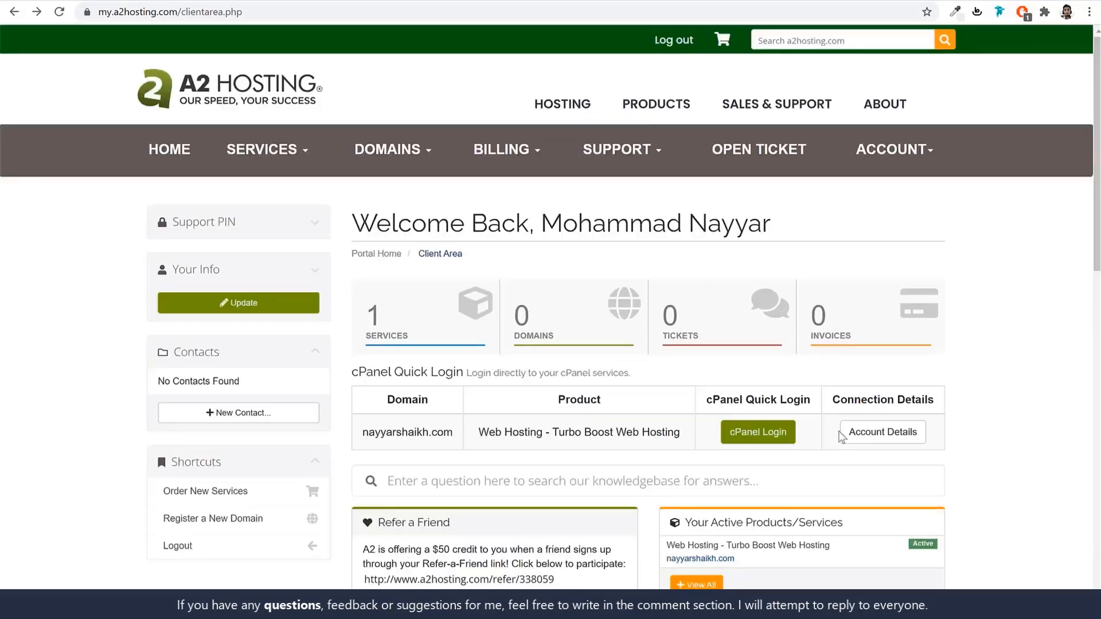
Log in to cPanel, note the primary domain's DV Certificate, and filter functions by 'ssl'.
click(763, 442)
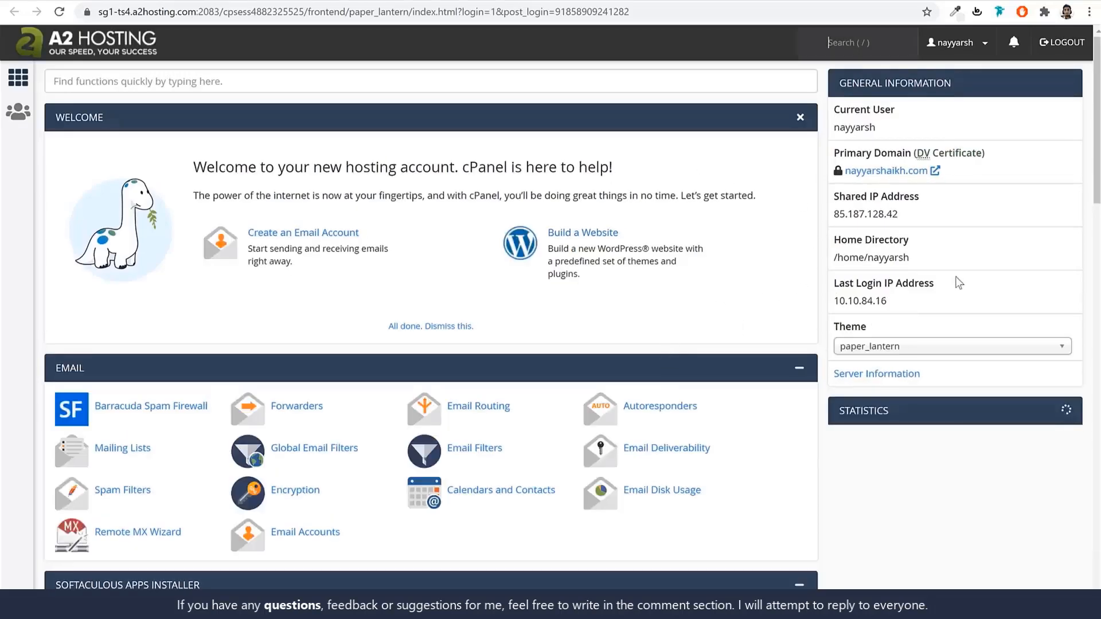
scroll(956, 336, down, 2)
scroll(953, 331, down, 19)
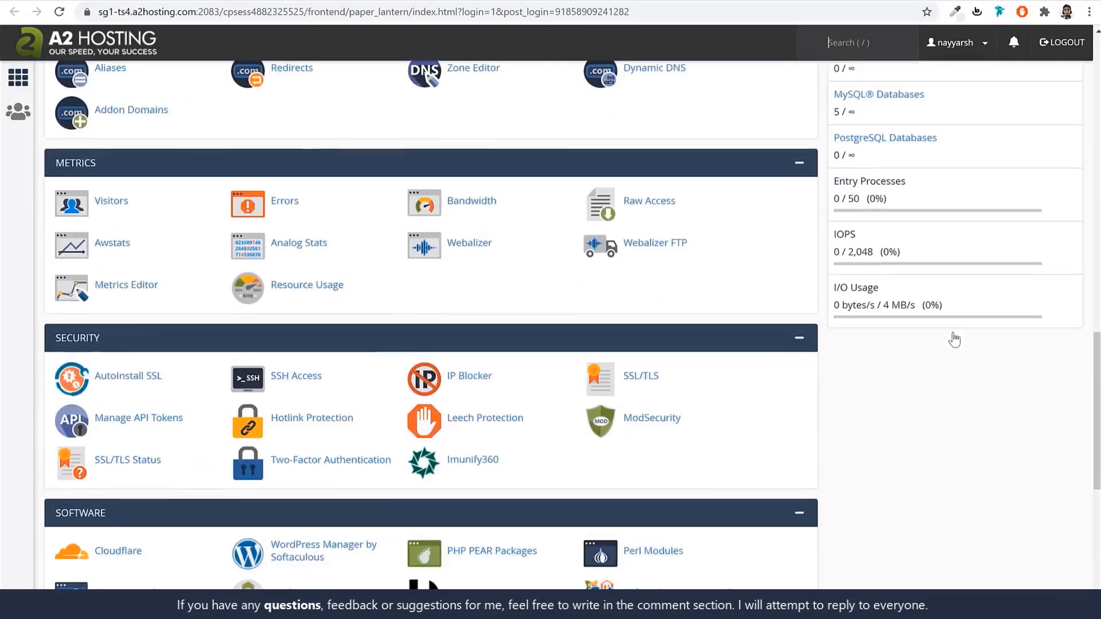
scroll(955, 340, up, 13)
scroll(954, 338, up, 10)
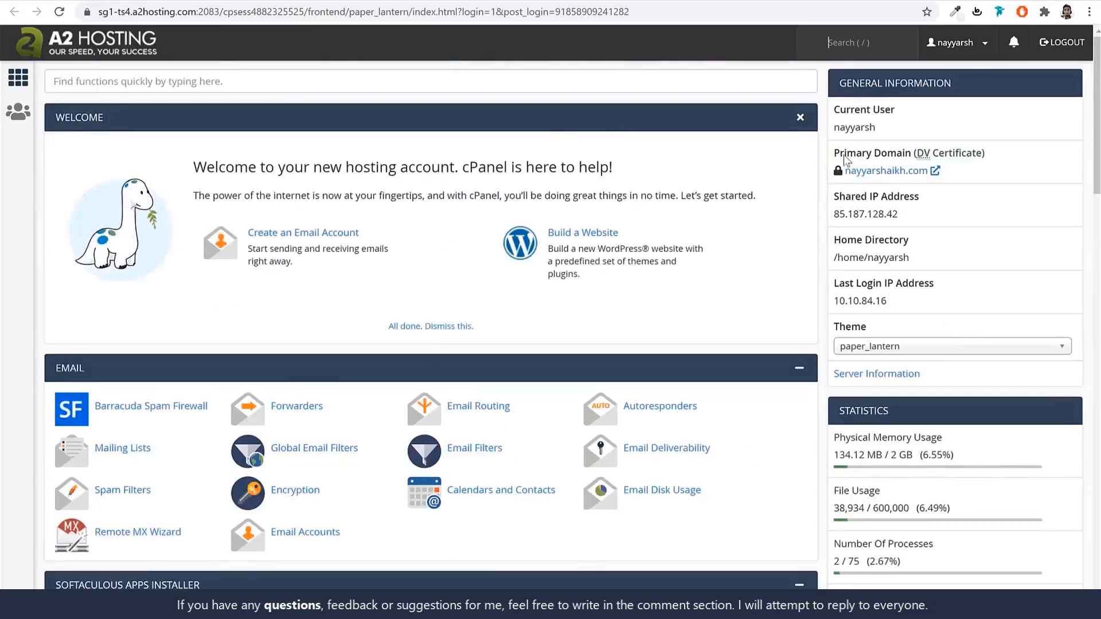
drag(835, 154, 912, 158)
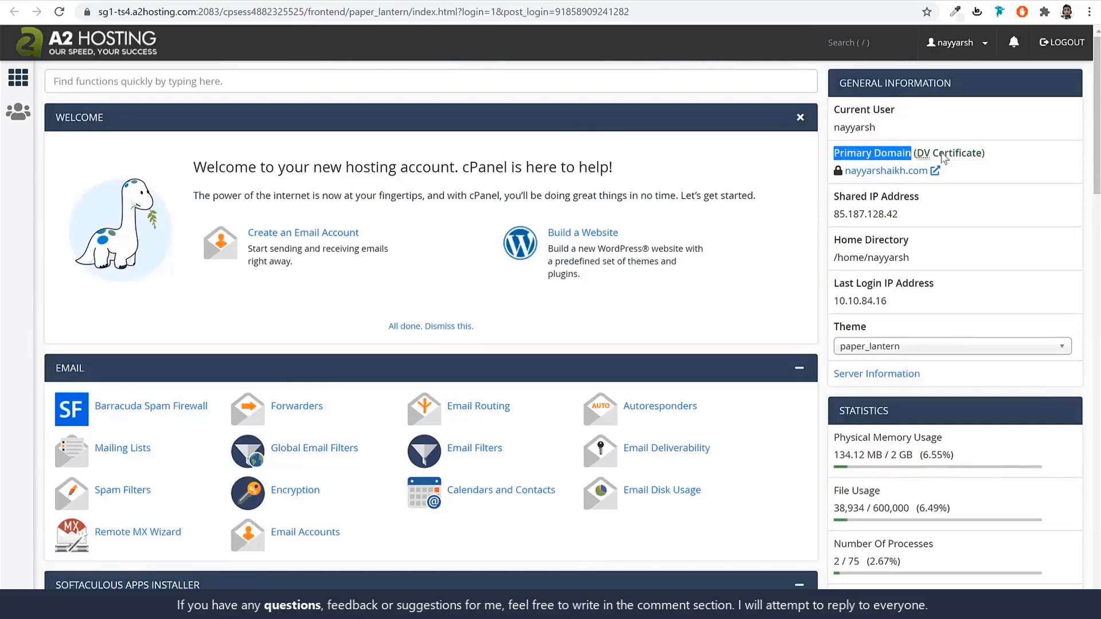
click(982, 158)
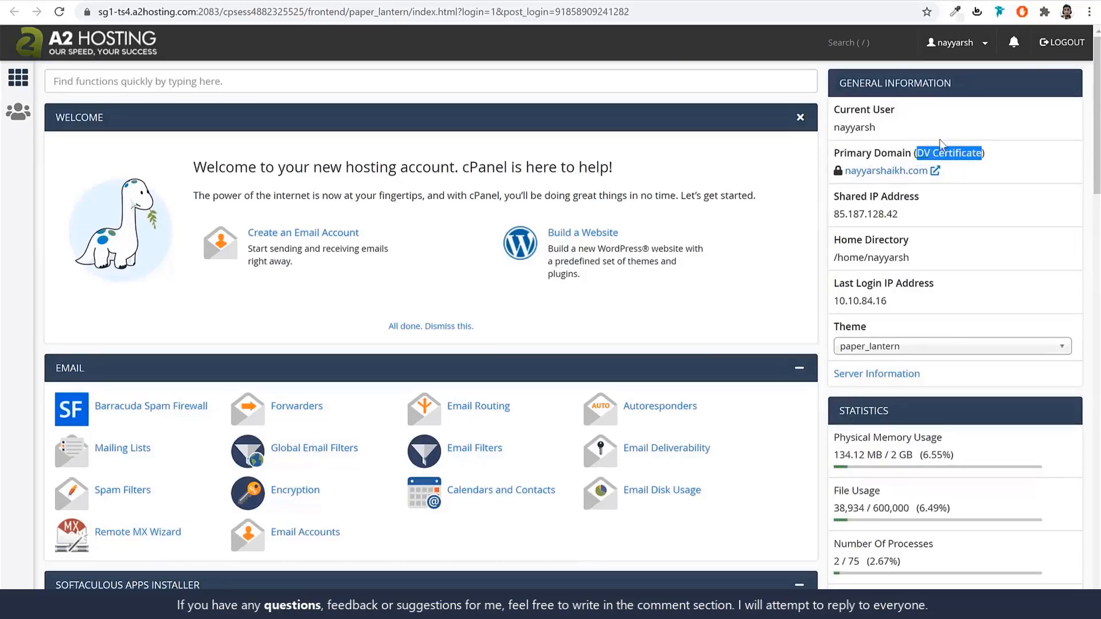
click(995, 175)
click(467, 85)
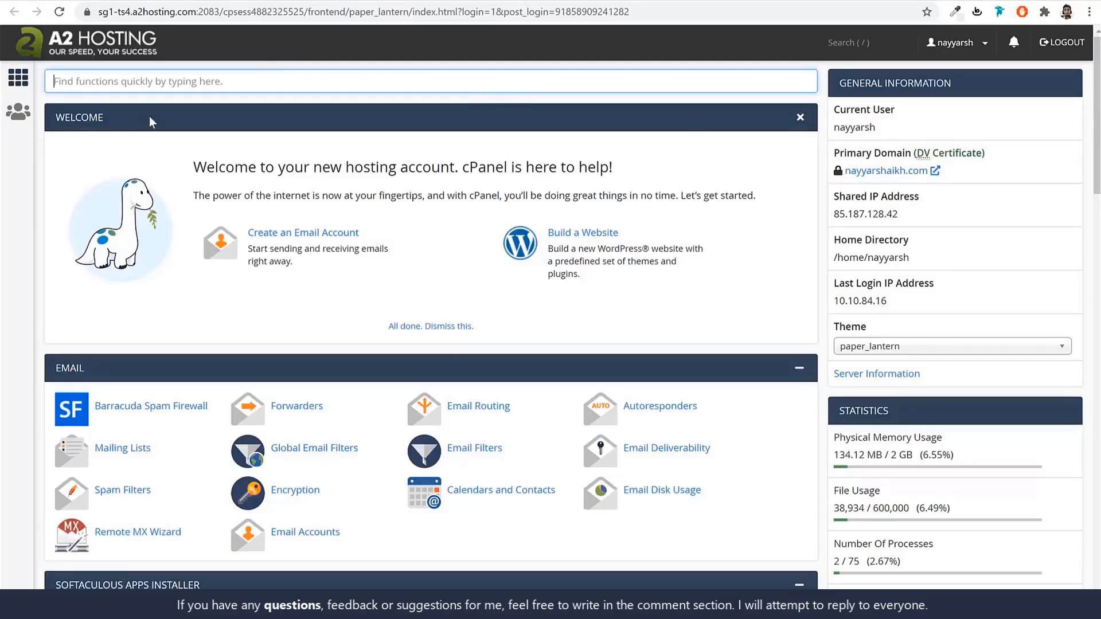
text(ssl)
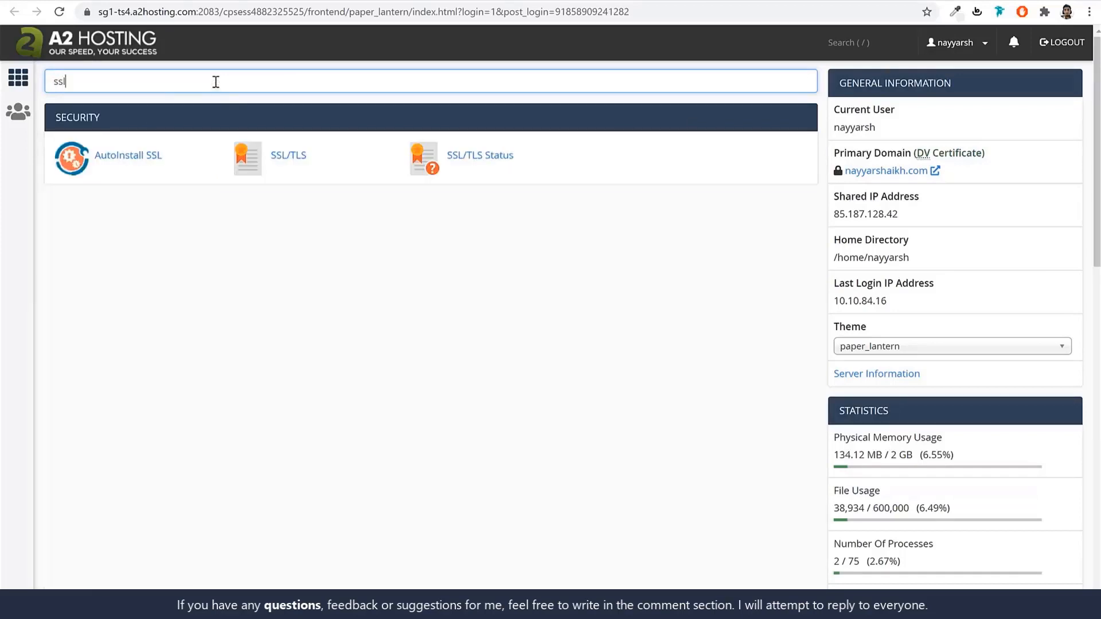
Review SSL/TLS Status showing all 25 domains AutoSSL validated, then go back to cPanel home.
click(475, 165)
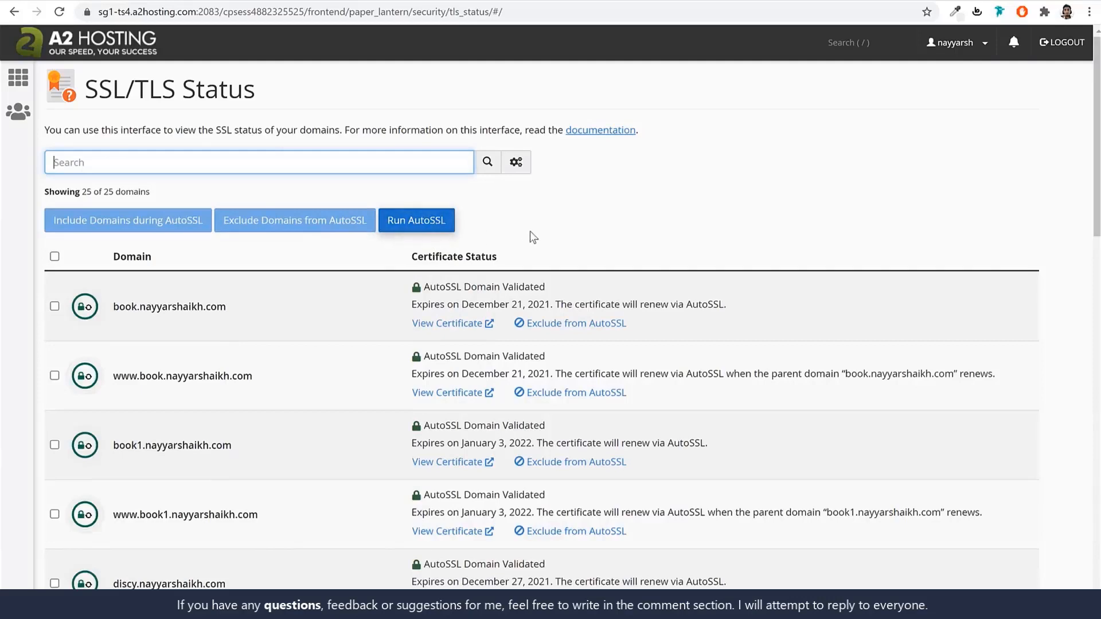
scroll(597, 323, down, 15)
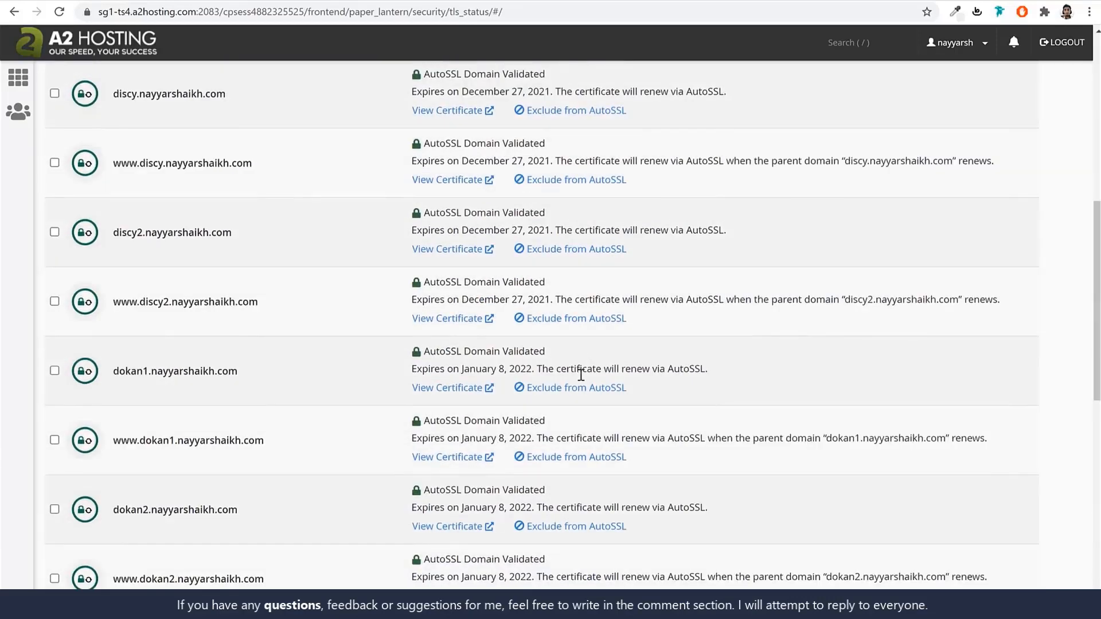
scroll(581, 376, up, 13)
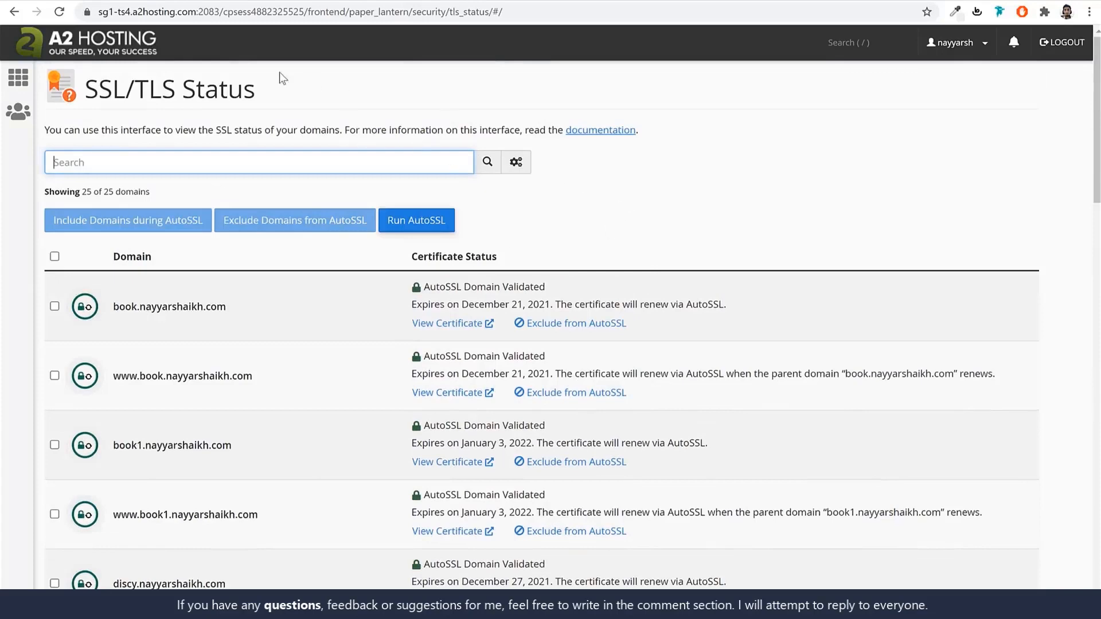
click(140, 43)
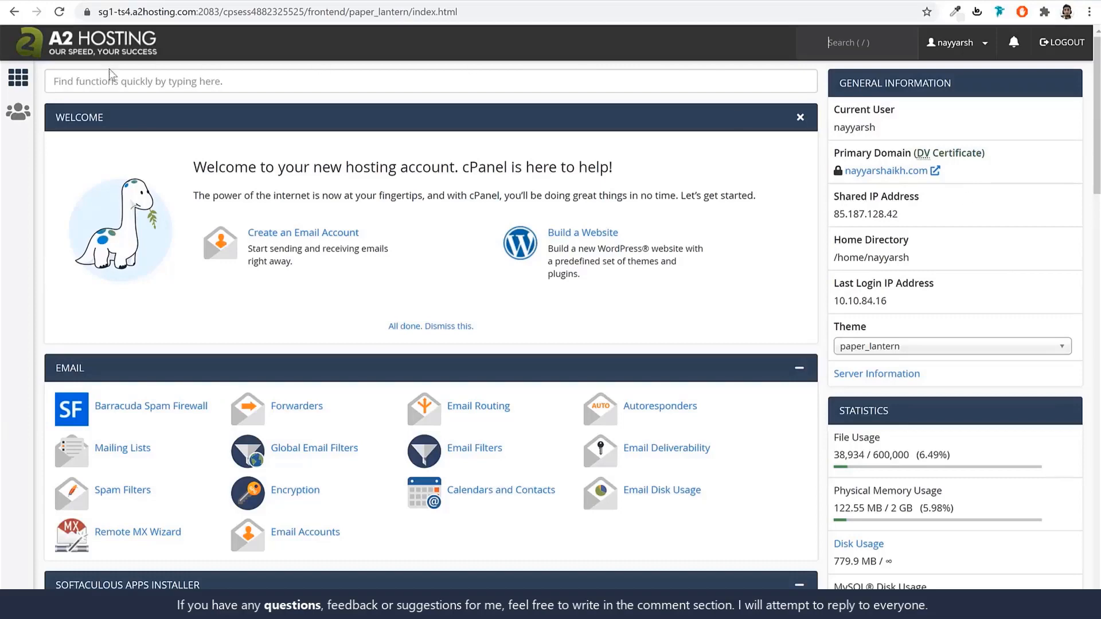
Search cPanel for 'sof' and open the Softaculous Apps Installer.
click(117, 81)
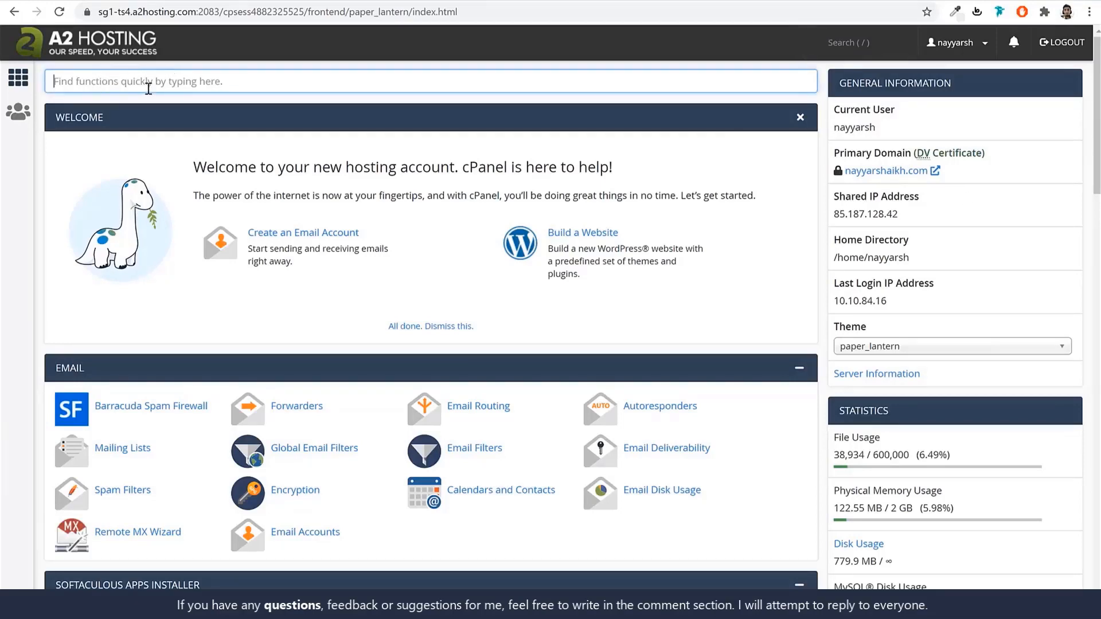
text(soft)
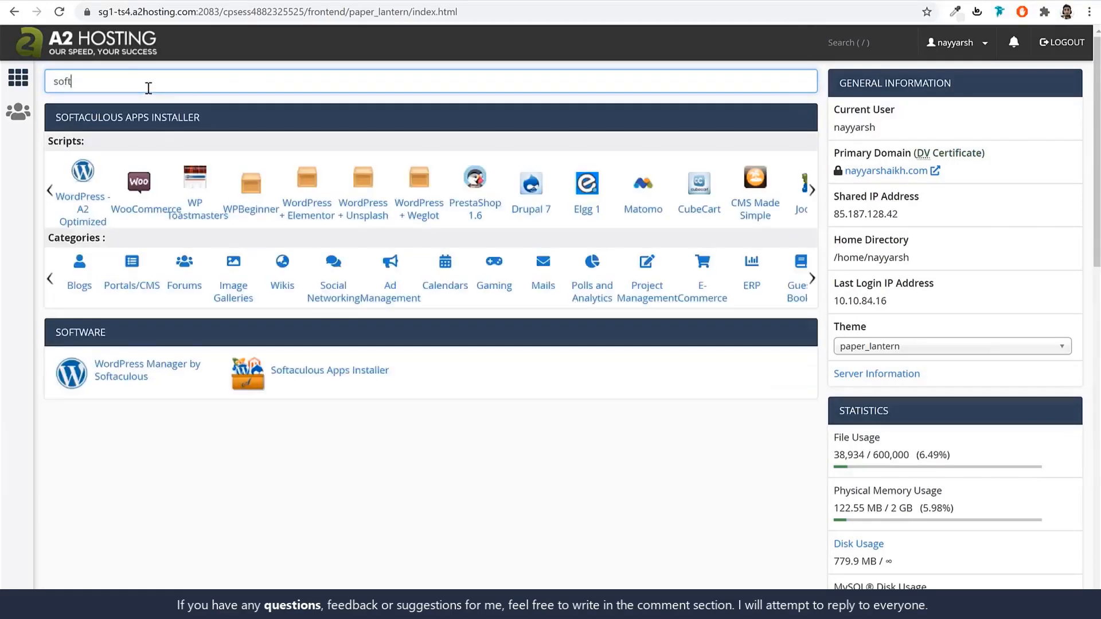
click(327, 376)
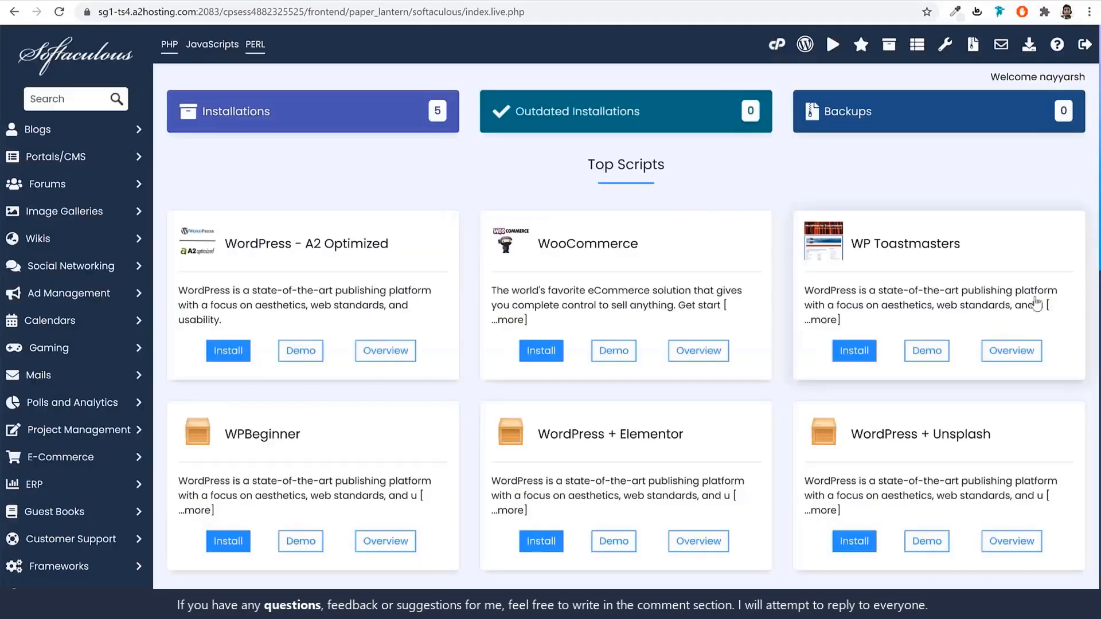
scroll(1031, 356, down, 10)
scroll(1028, 359, up, 2)
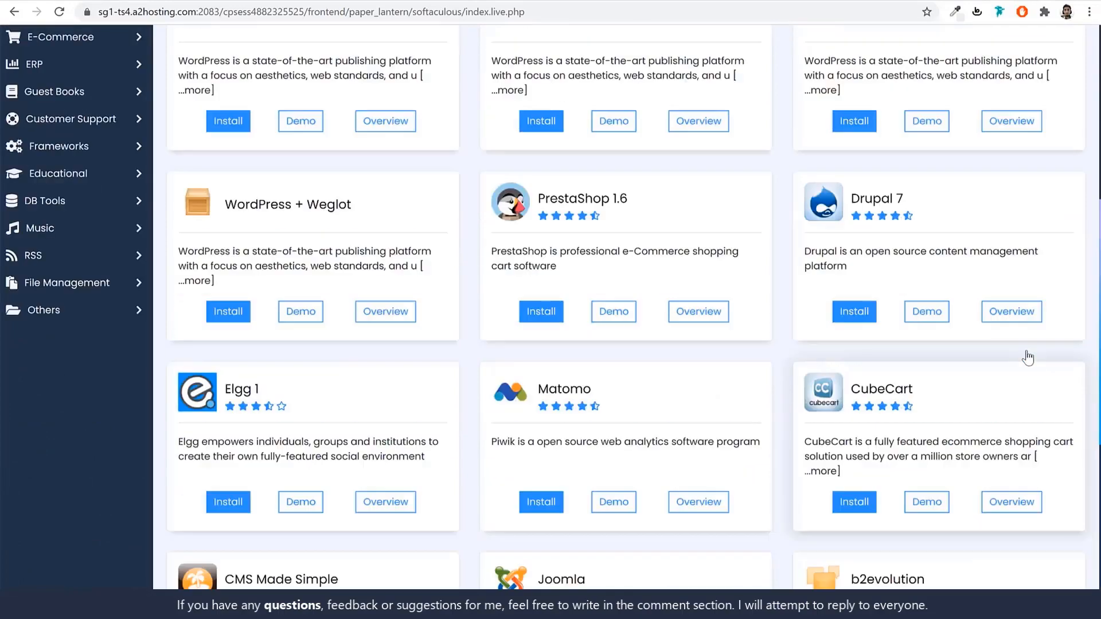
scroll(945, 246, down, 4)
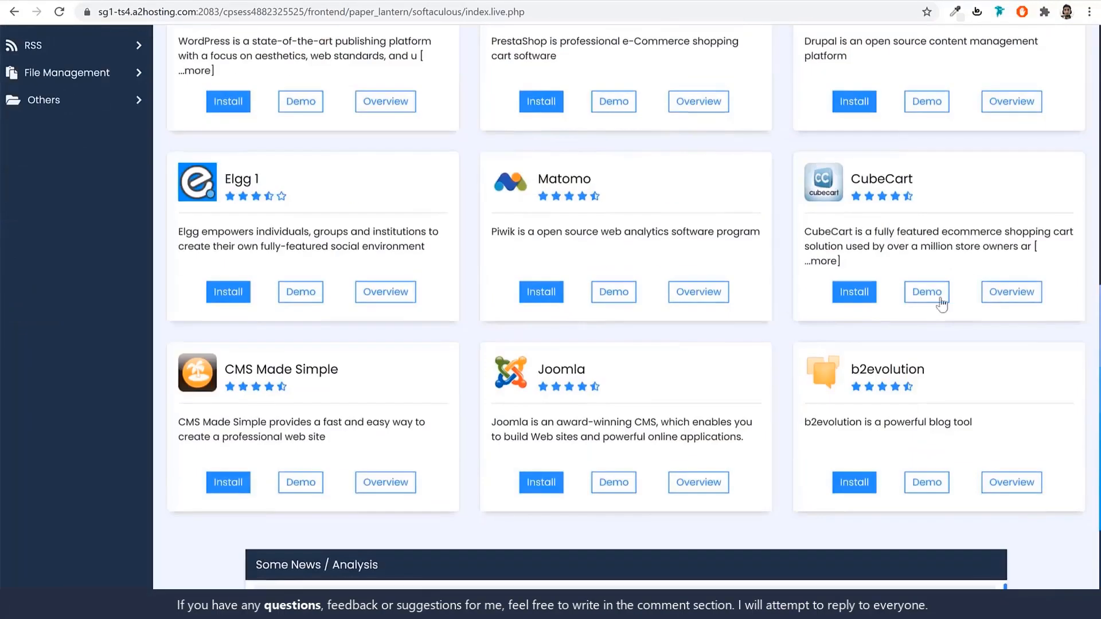
scroll(716, 345, up, 2)
scroll(716, 346, up, 9)
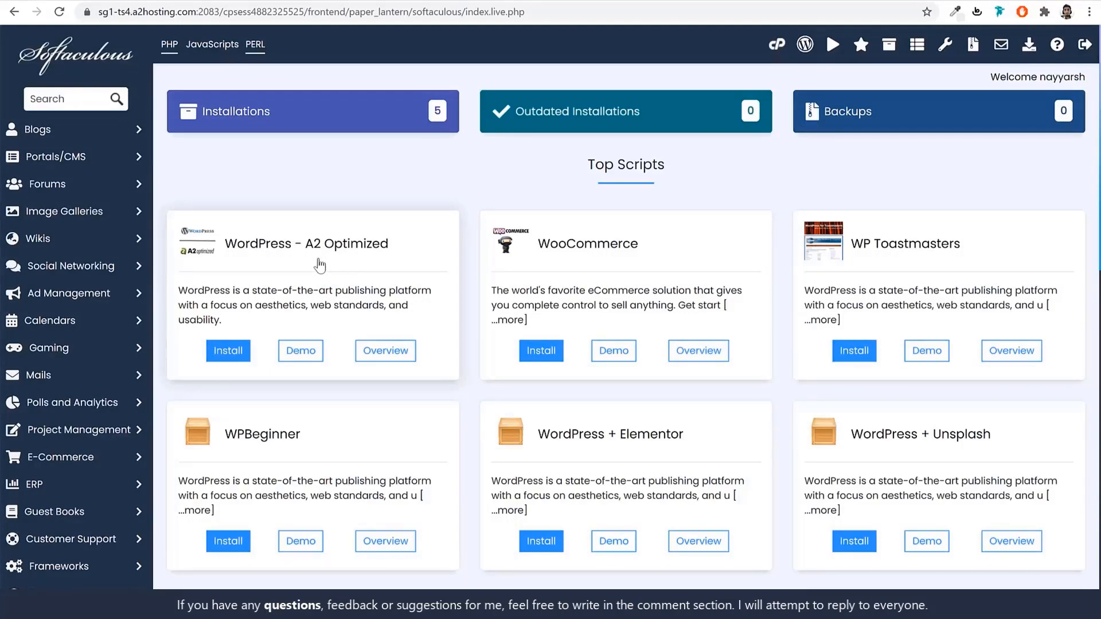
Search Softaculous scripts for 'wordpr' and open the WordPress 5.8.1 page.
click(64, 100)
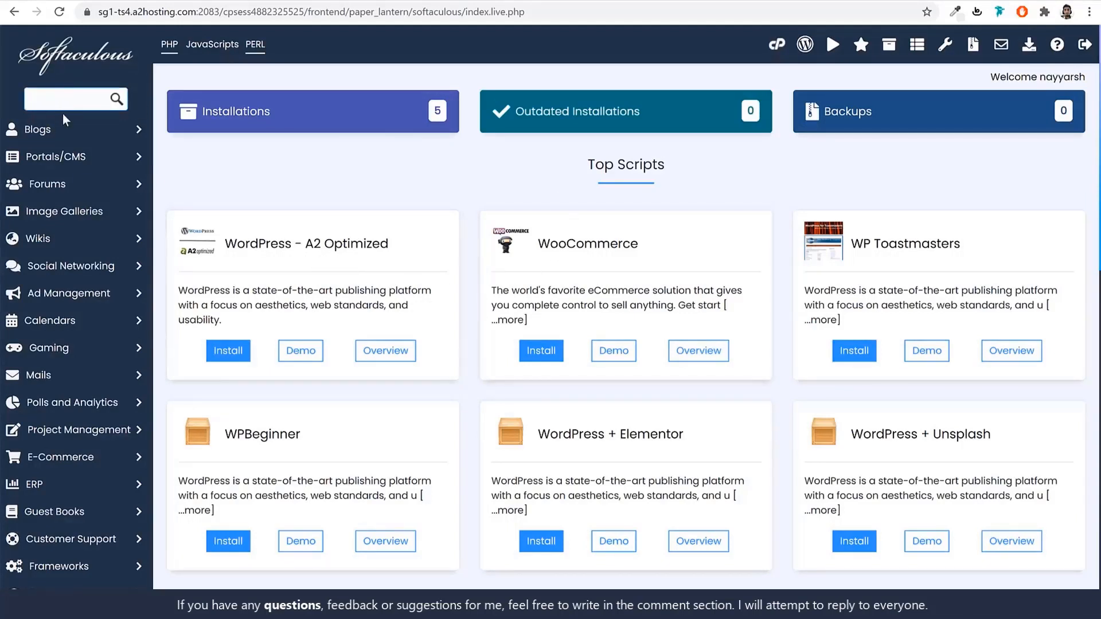
text(wordpr)
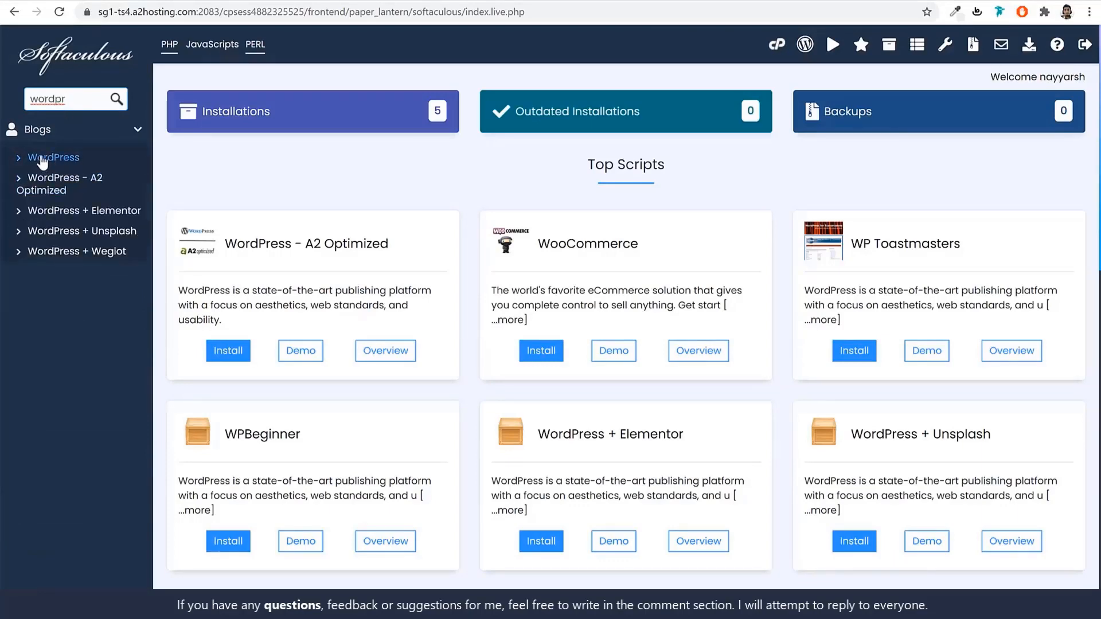
click(54, 162)
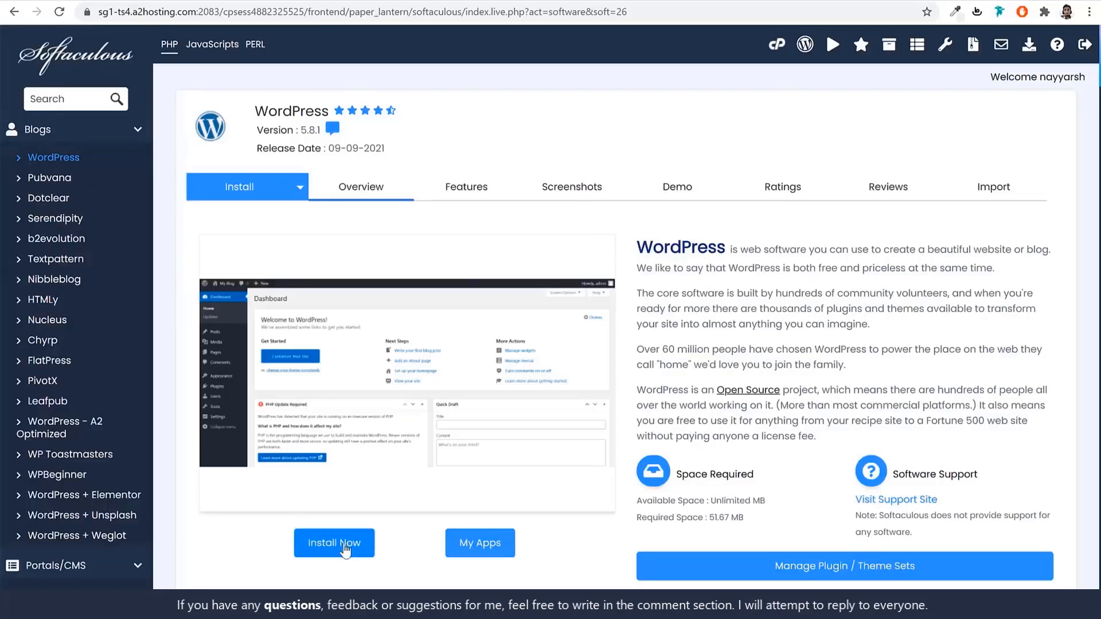
click(344, 549)
click(421, 338)
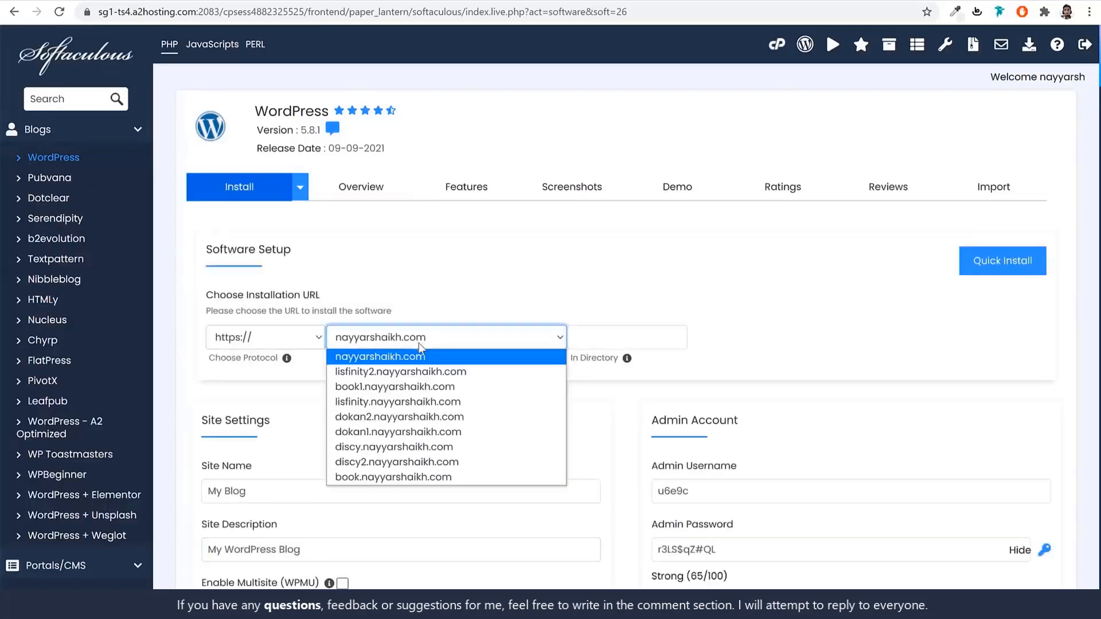
click(427, 417)
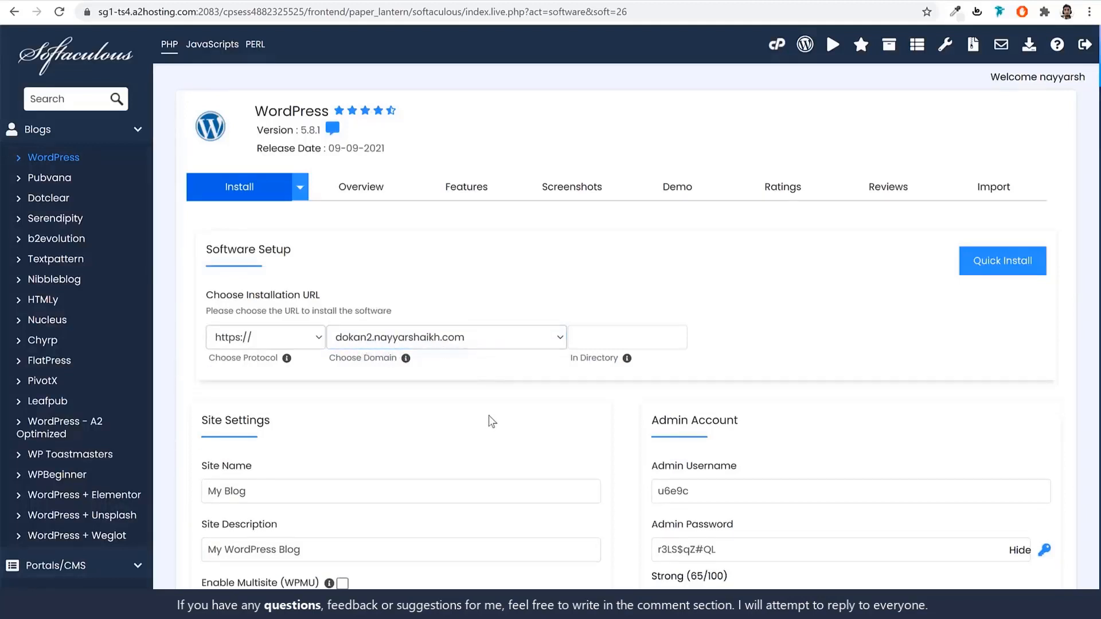
click(265, 343)
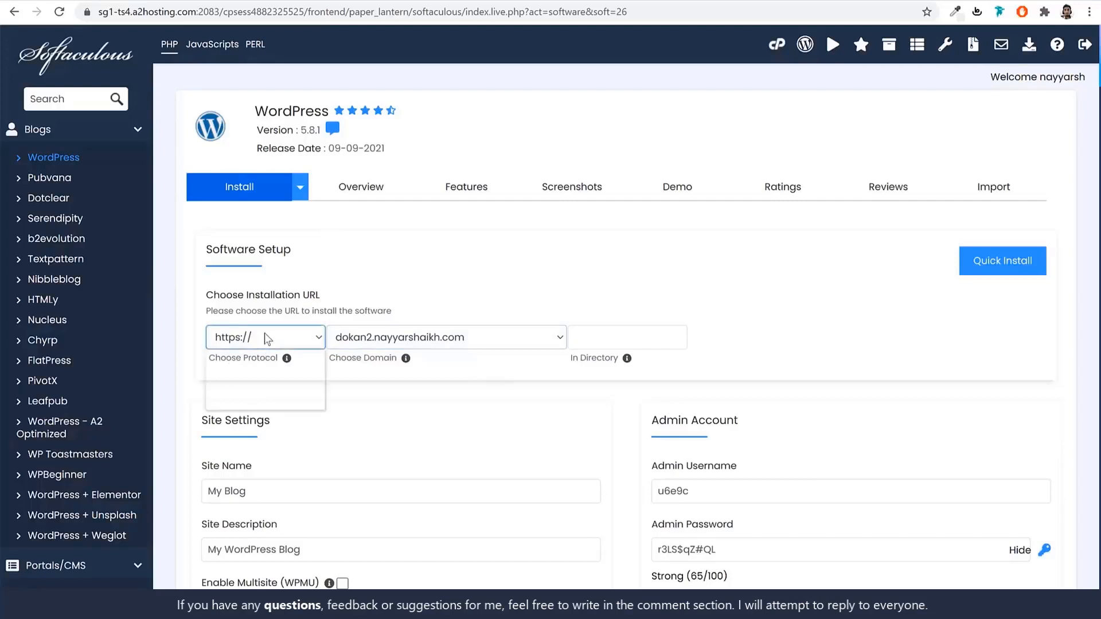
click(263, 392)
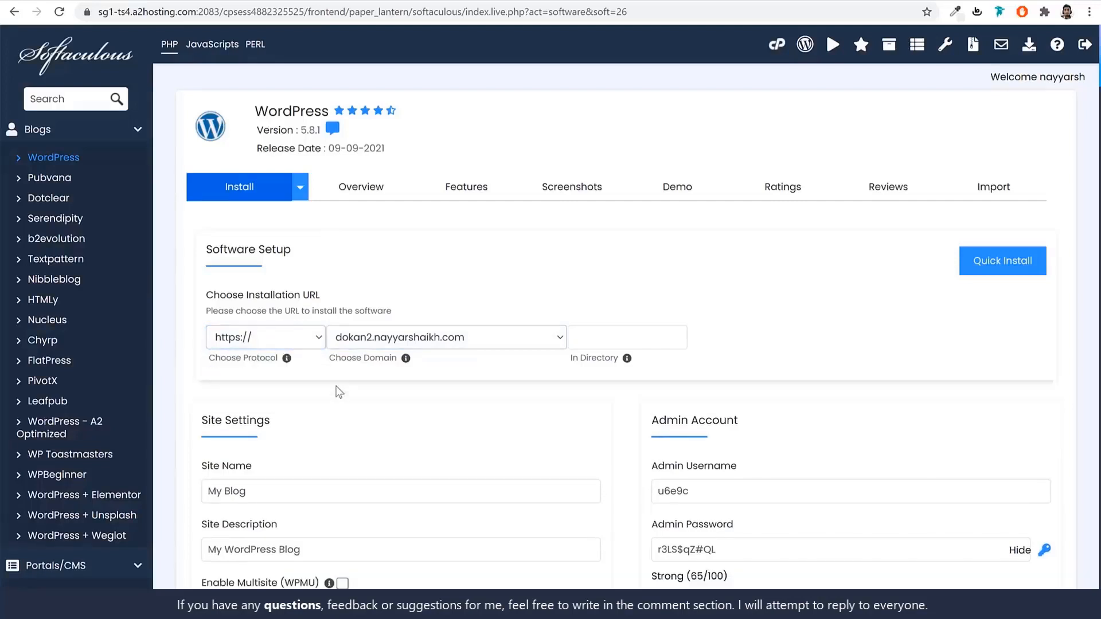
click(278, 340)
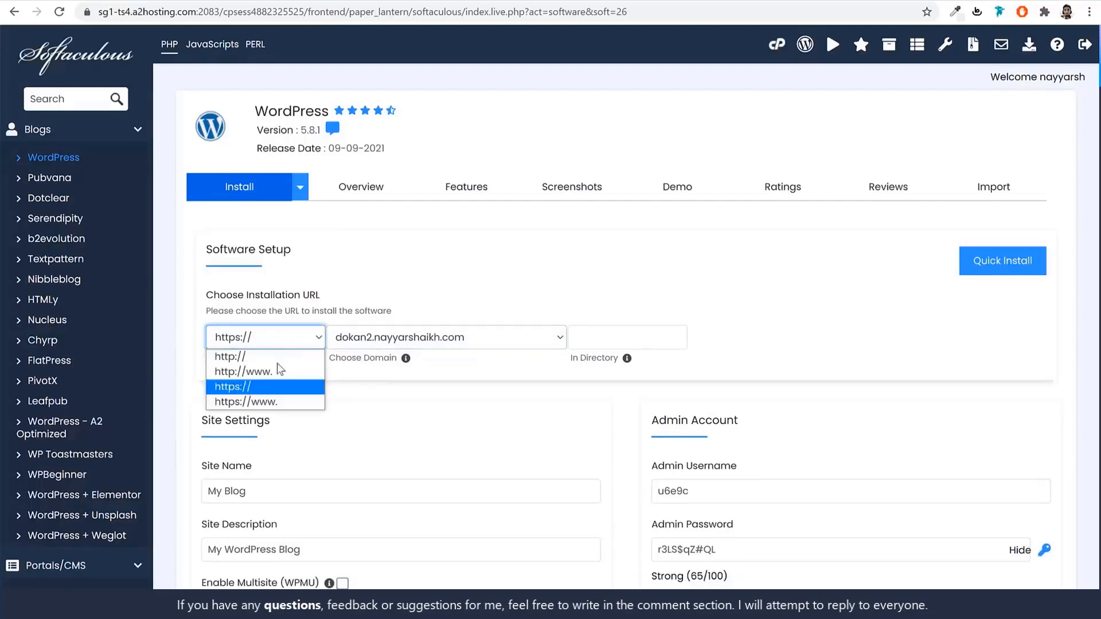
click(288, 391)
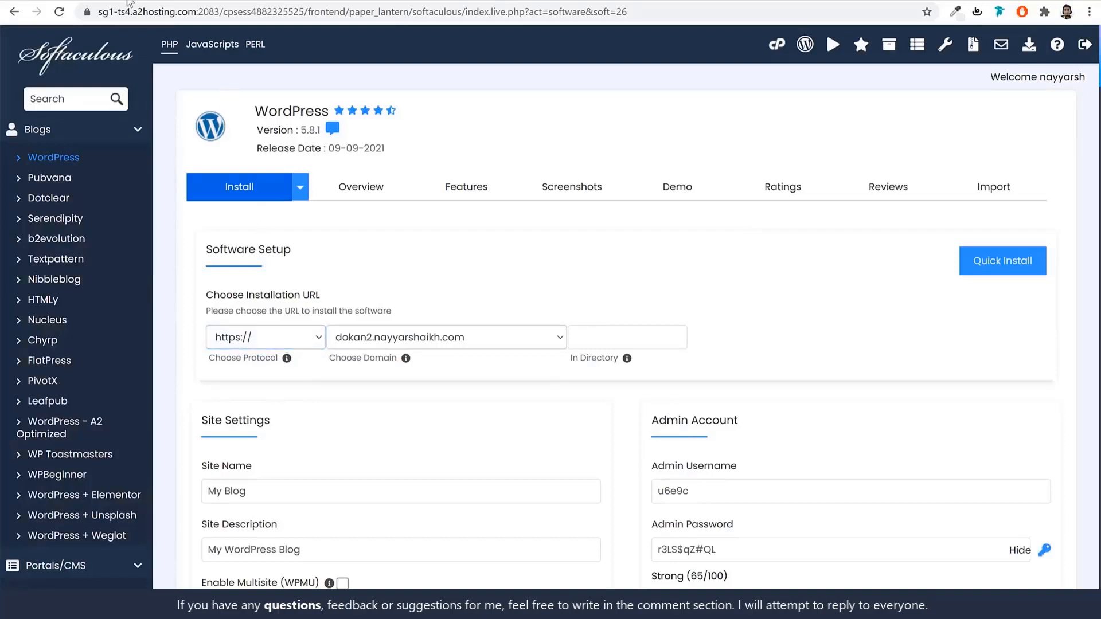
click(129, 0)
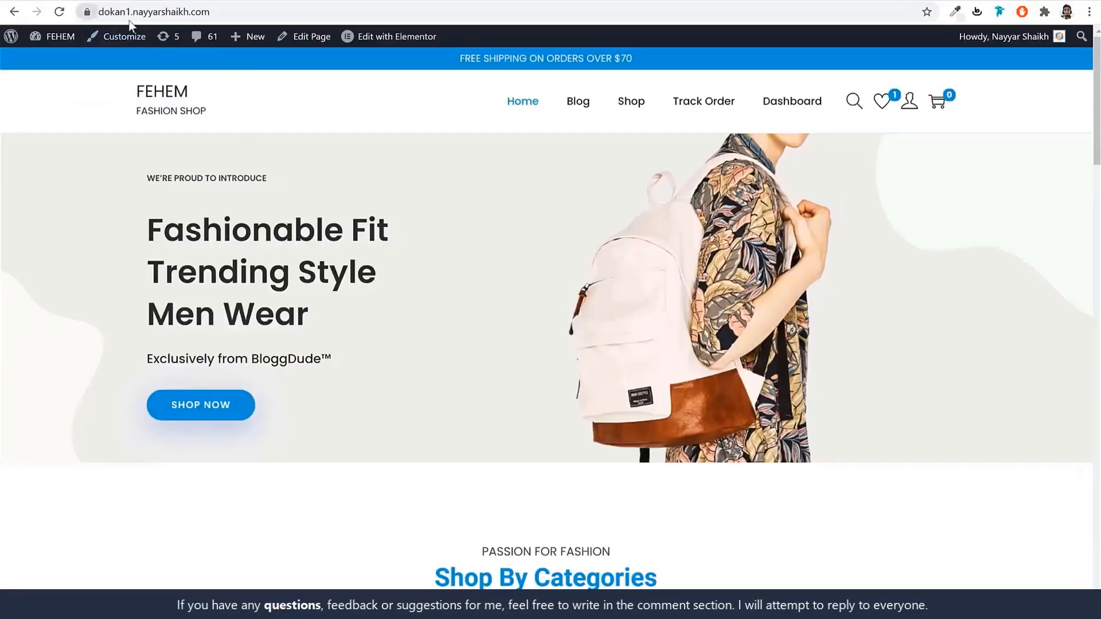
Inspect the dokan1 site's certificate to confirm its connection is secure.
click(88, 14)
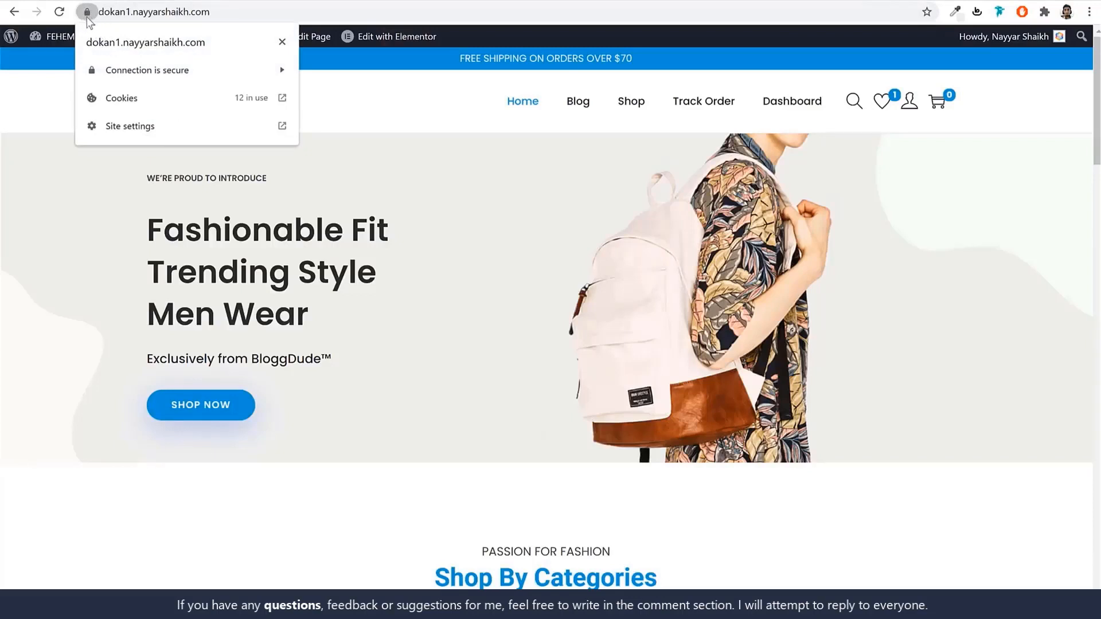
click(143, 73)
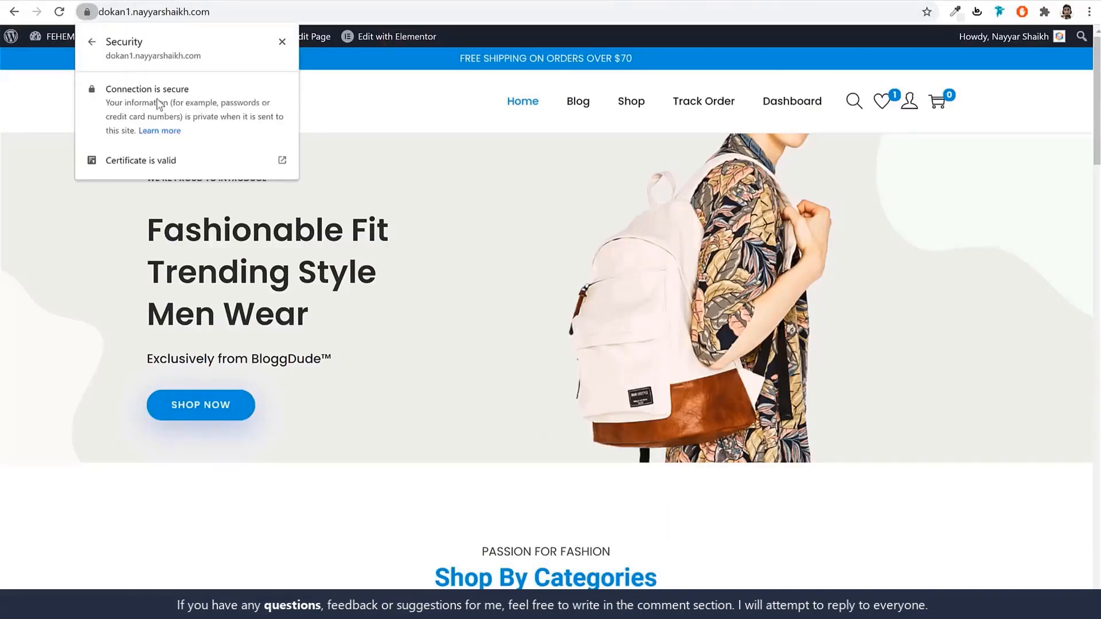
click(343, 116)
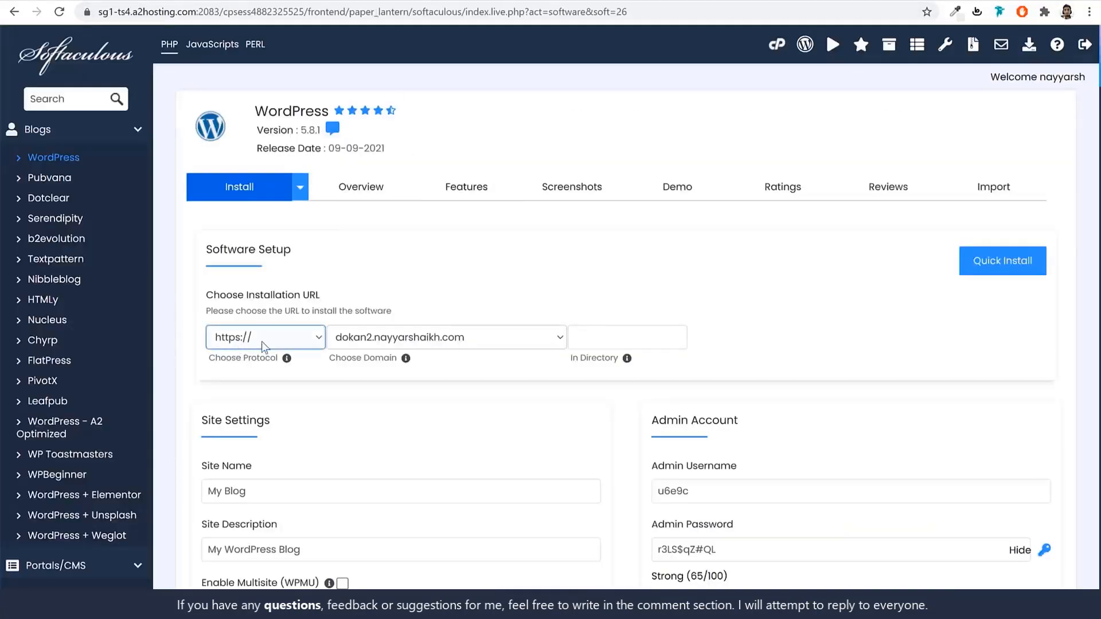
Set the site name to 'Dokan' and the site description to 'Multivendor'.
scroll(265, 346, down, 6)
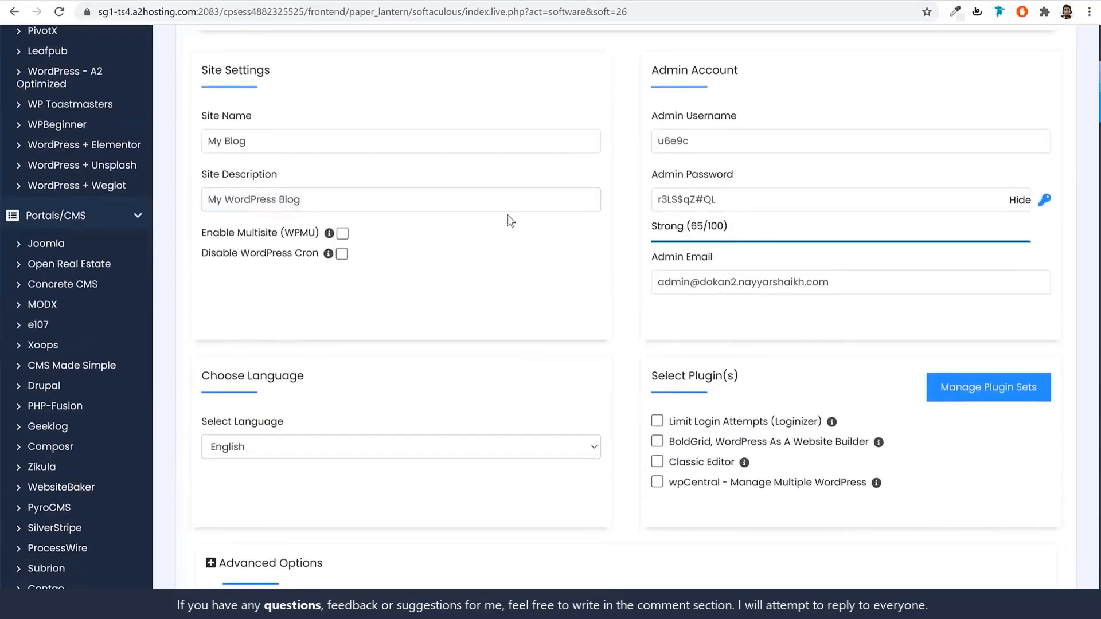
triple_click(202, 68)
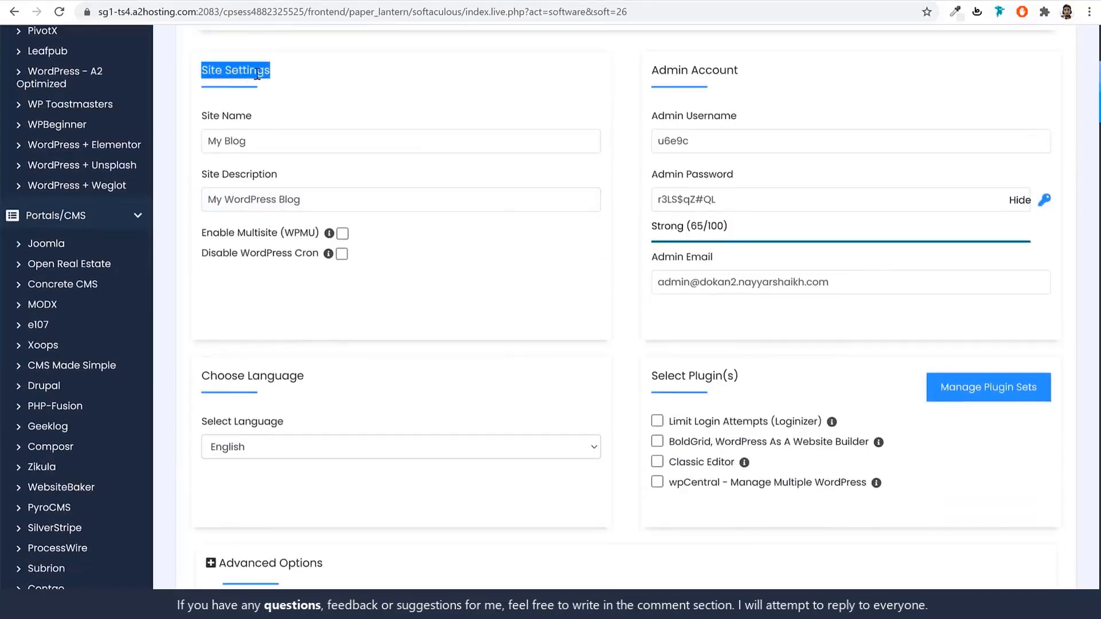
drag(752, 72, 630, 63)
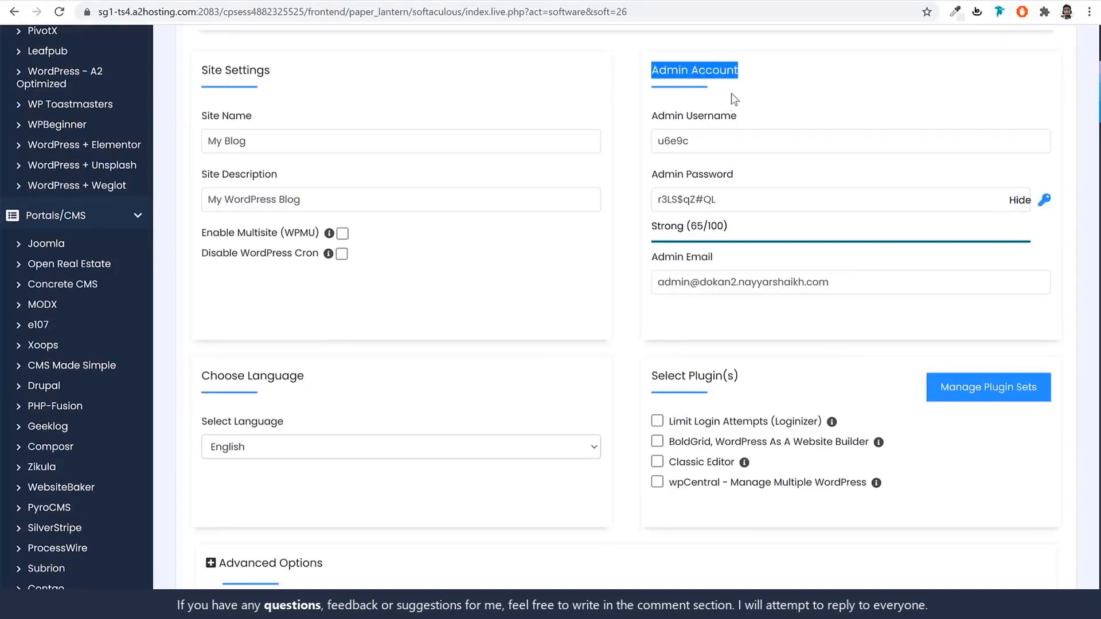
click(290, 141)
key(ctrl+shift+Left)
key(ctrl+shift+Left)
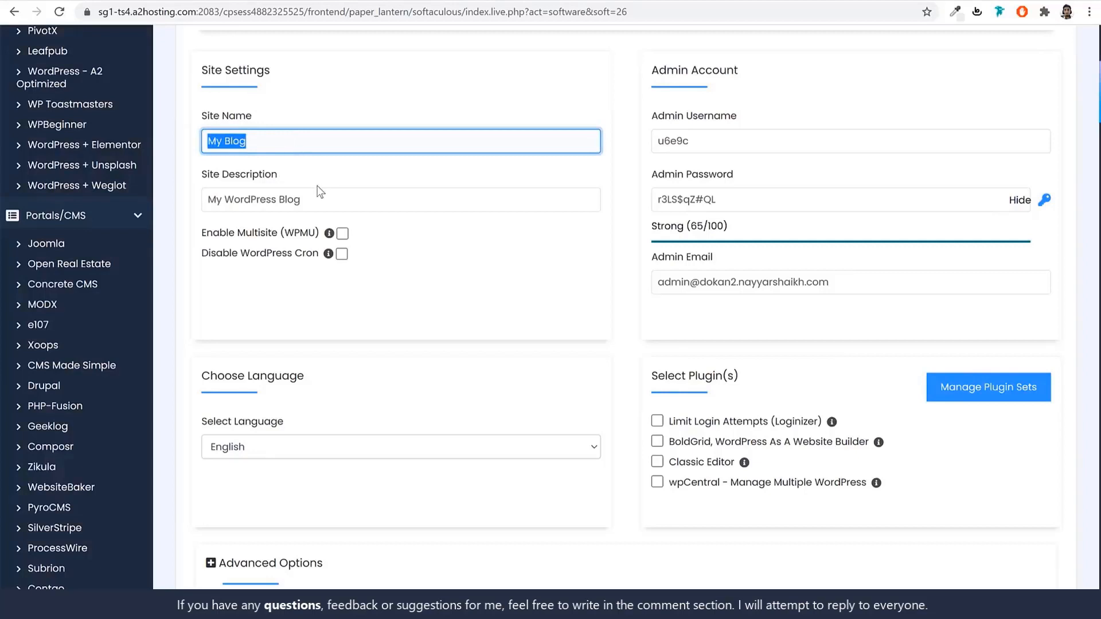
text(Do)
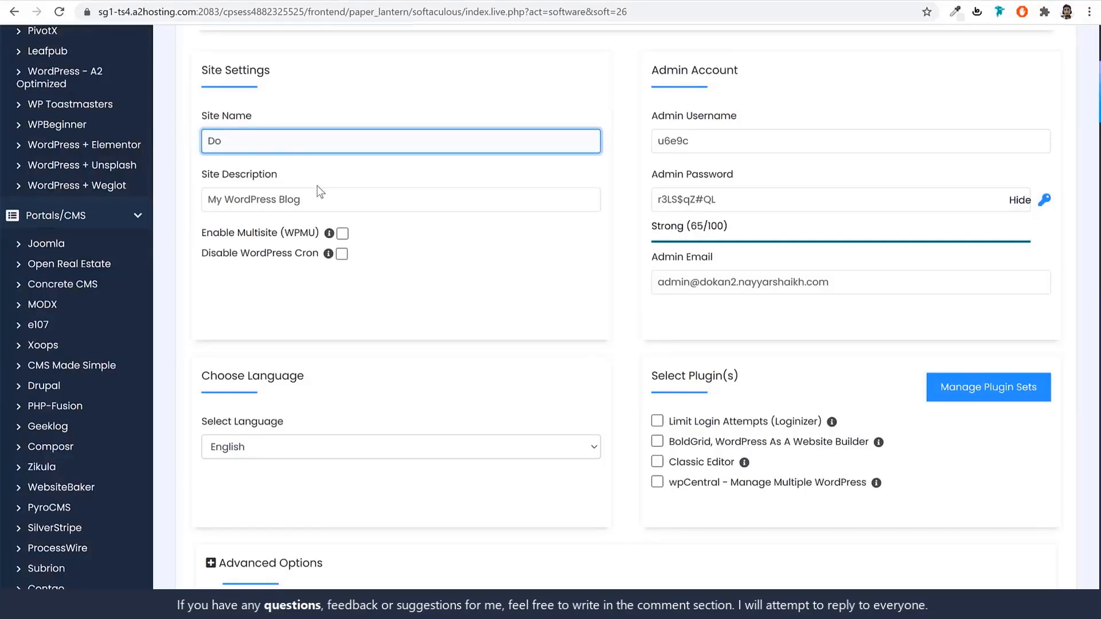
text(kan)
key(Tab)
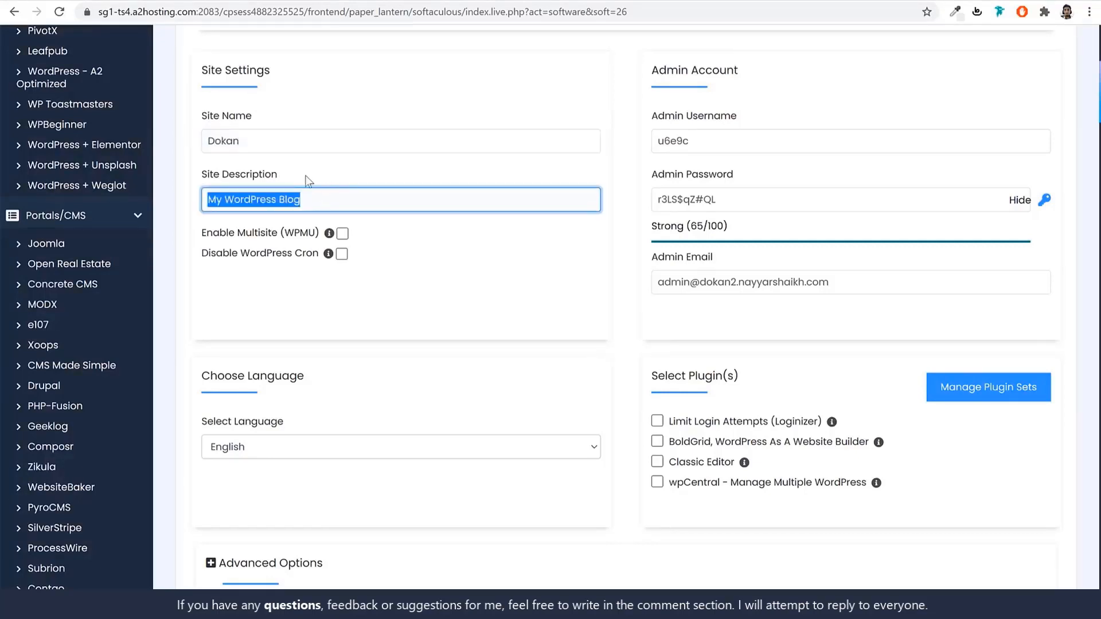
double_click(261, 135)
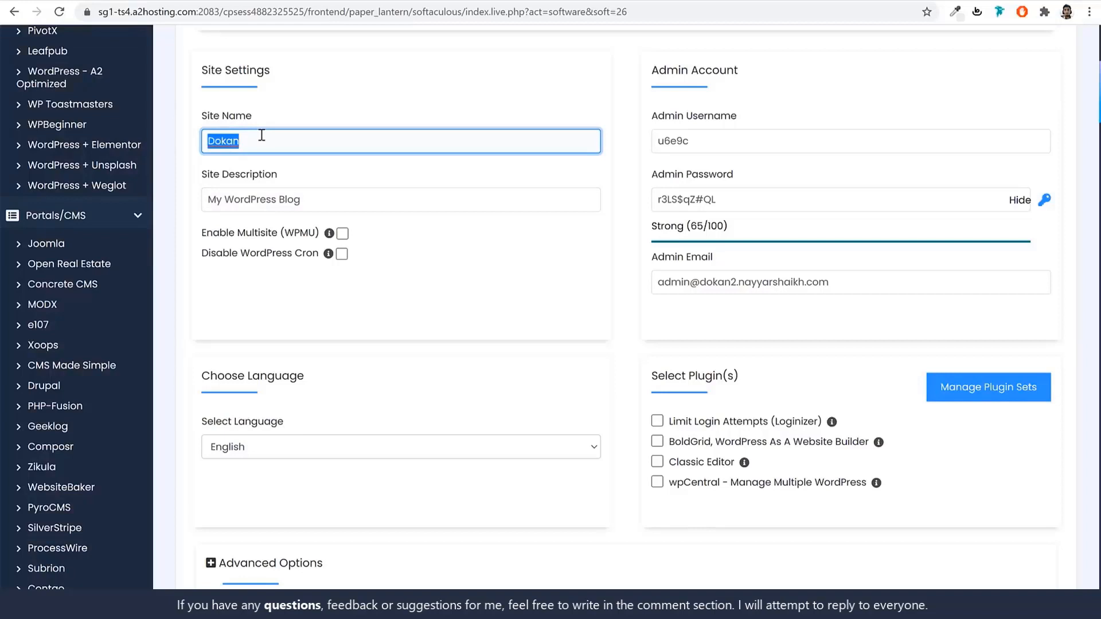
triple_click(317, 199)
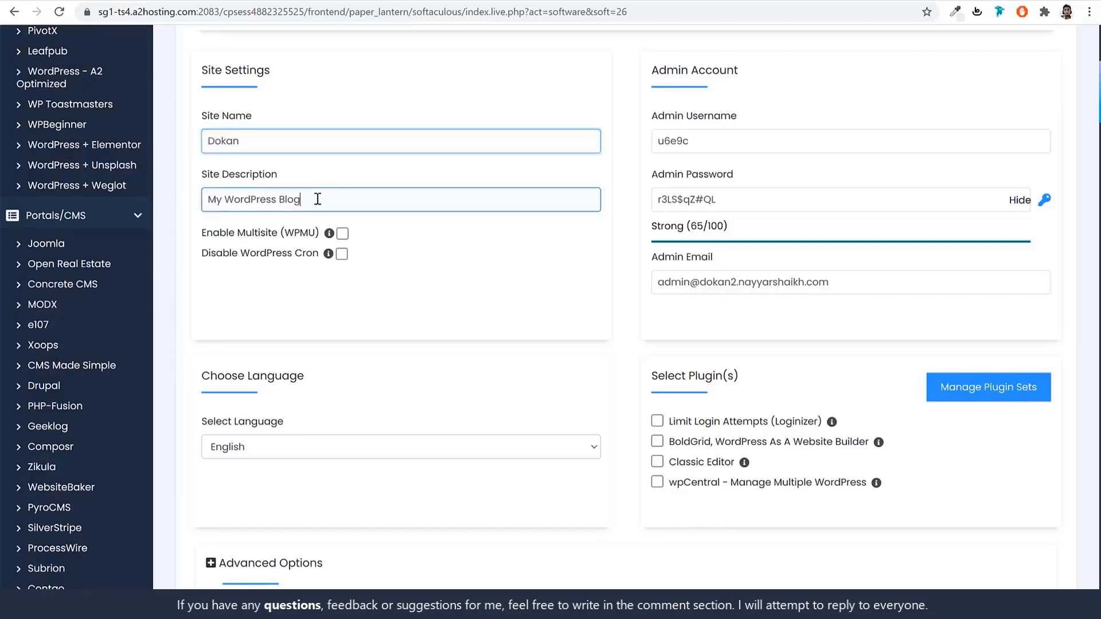
text(M)
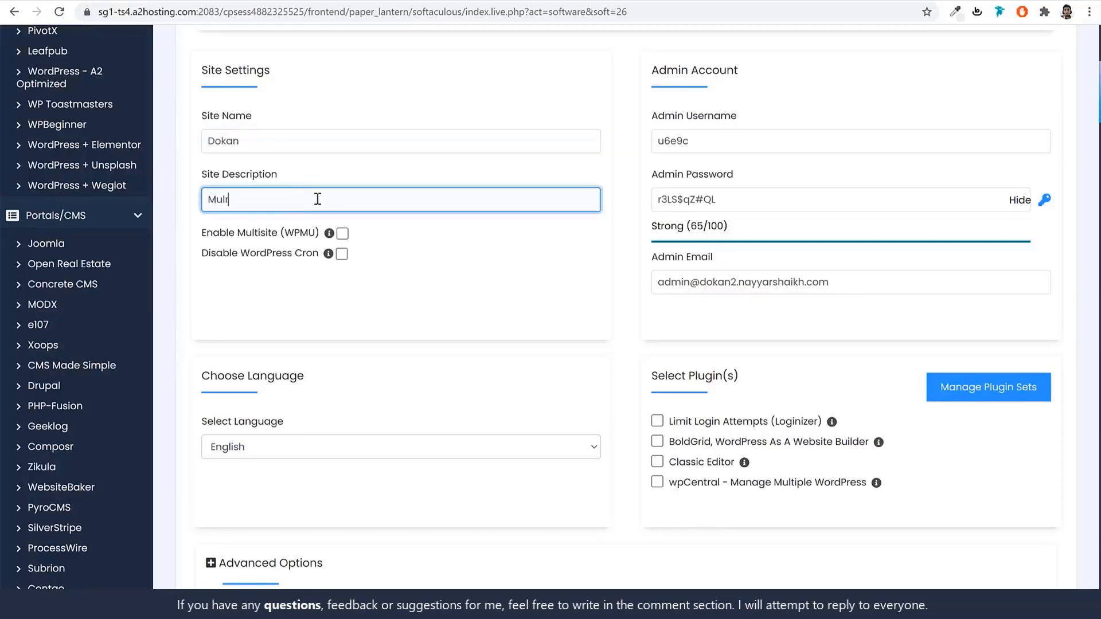
text(ultivendo)
Replace the admin username, password and e-mail with the owner's own account details.
triple_click(654, 75)
double_click(738, 141)
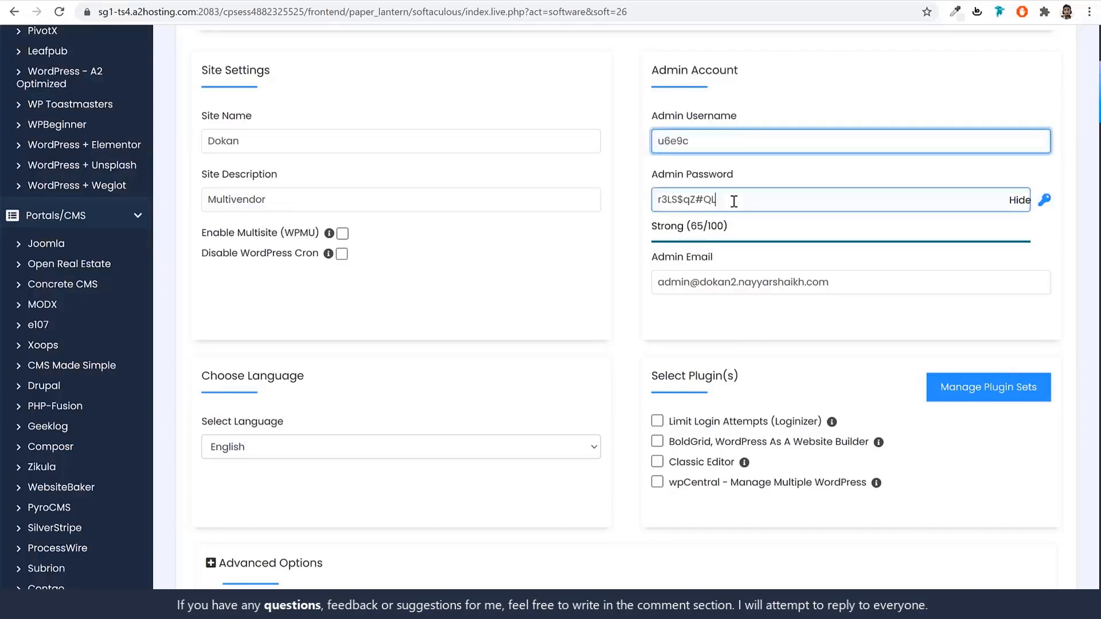
double_click(734, 200)
double_click(749, 142)
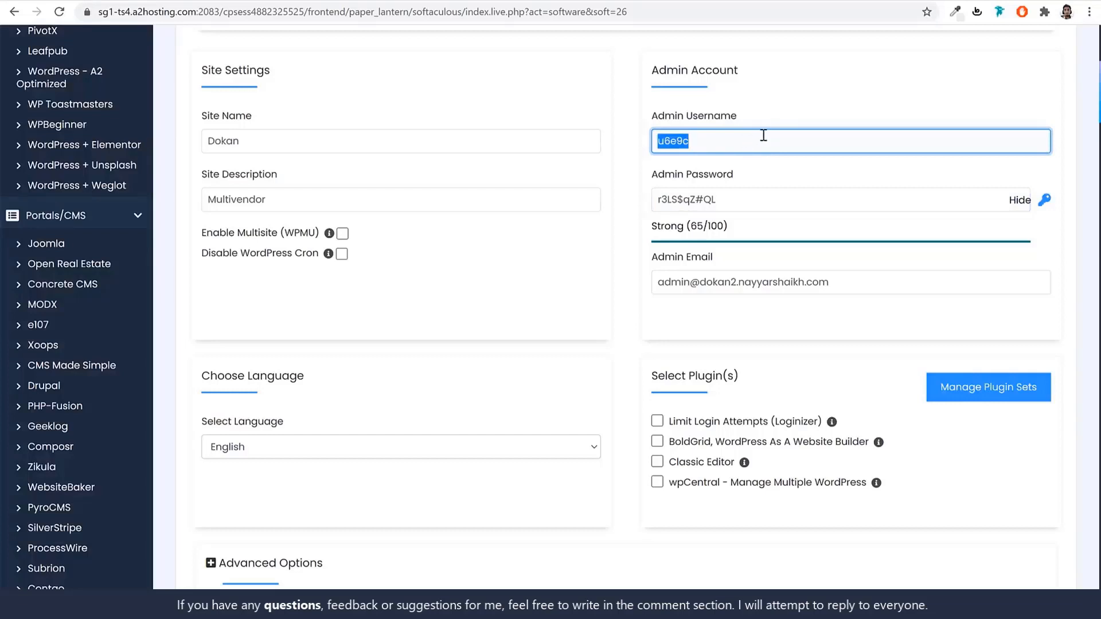
key(BackSpace)
key(Tab)
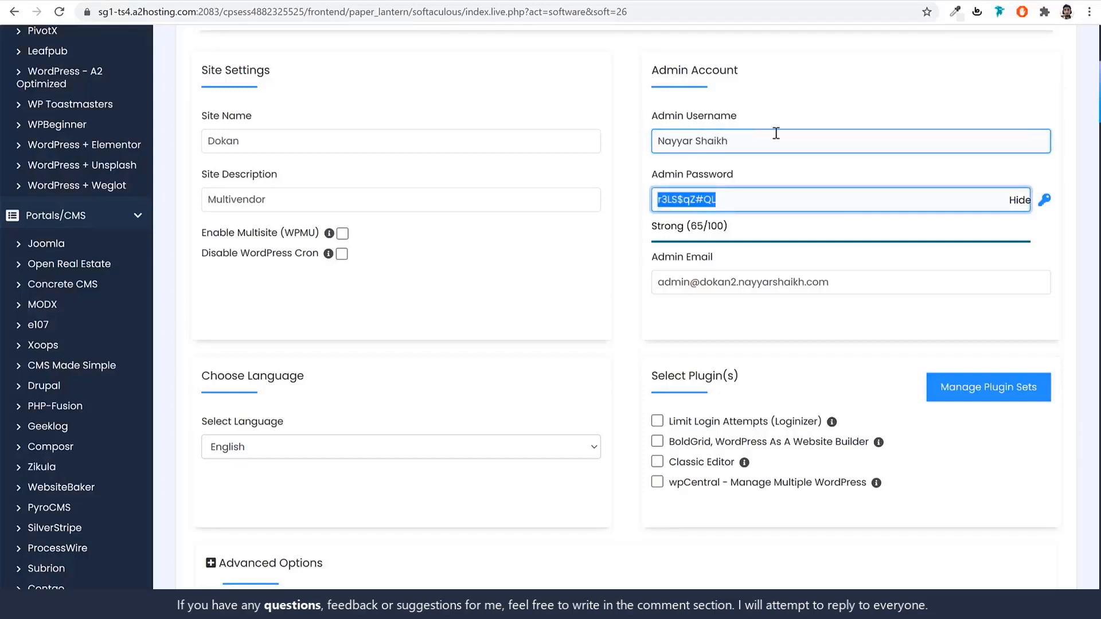
click(1019, 200)
double_click(723, 194)
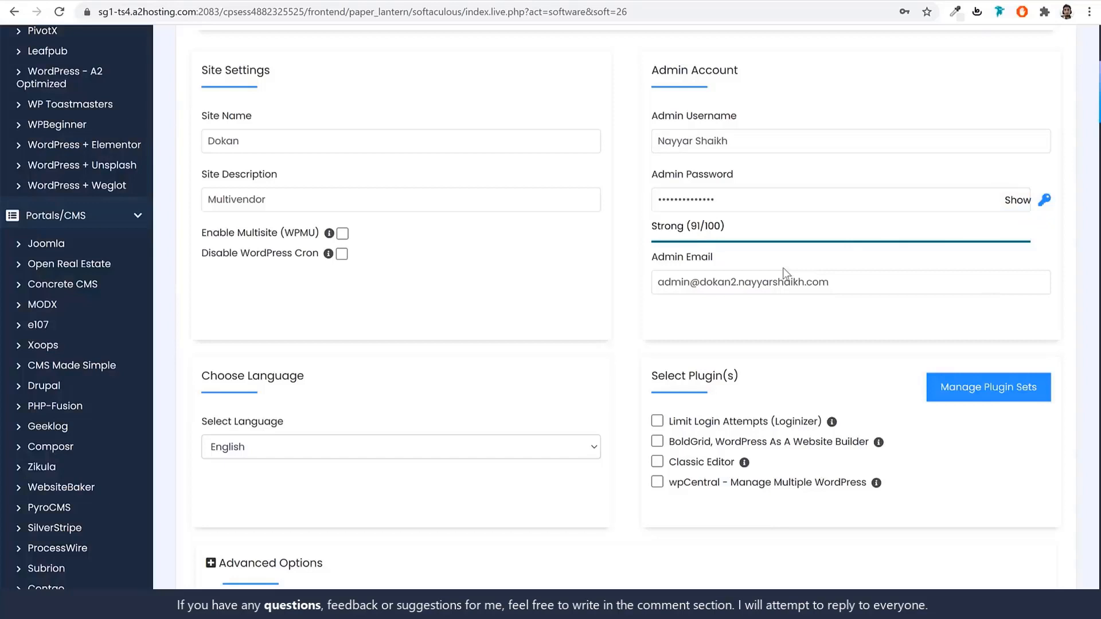
triple_click(860, 278)
key(BackSpace)
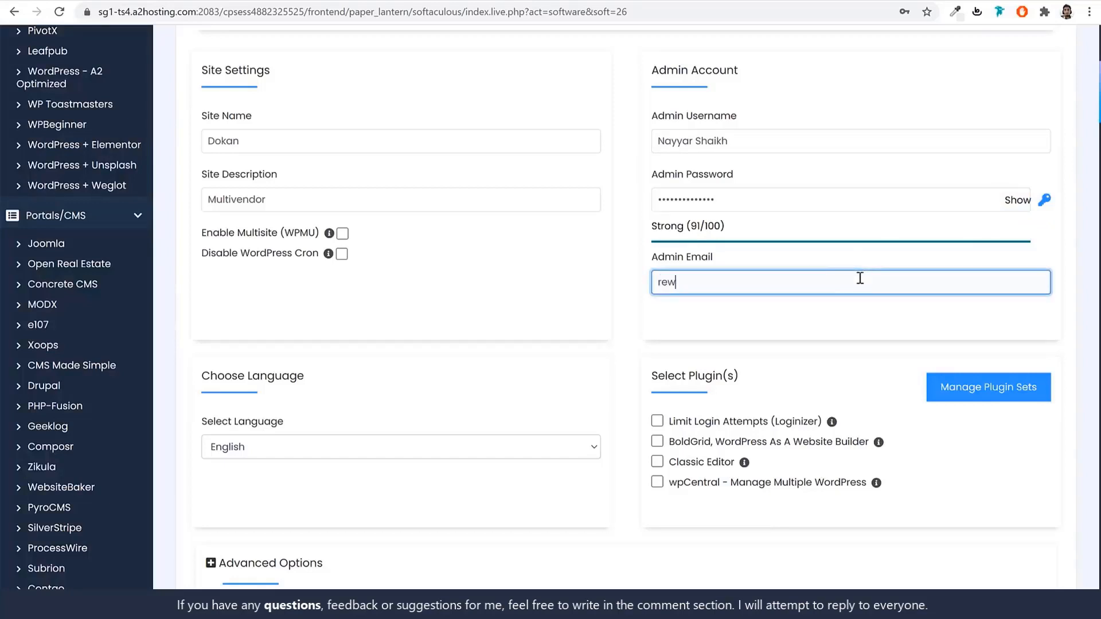
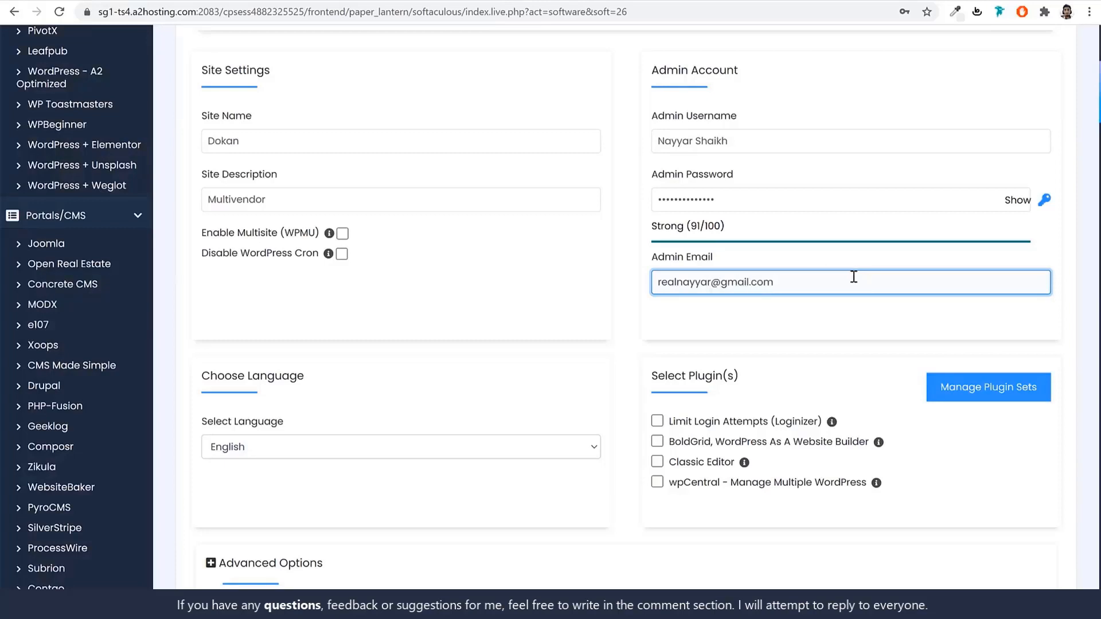
click(841, 318)
scroll(841, 321, down, 5)
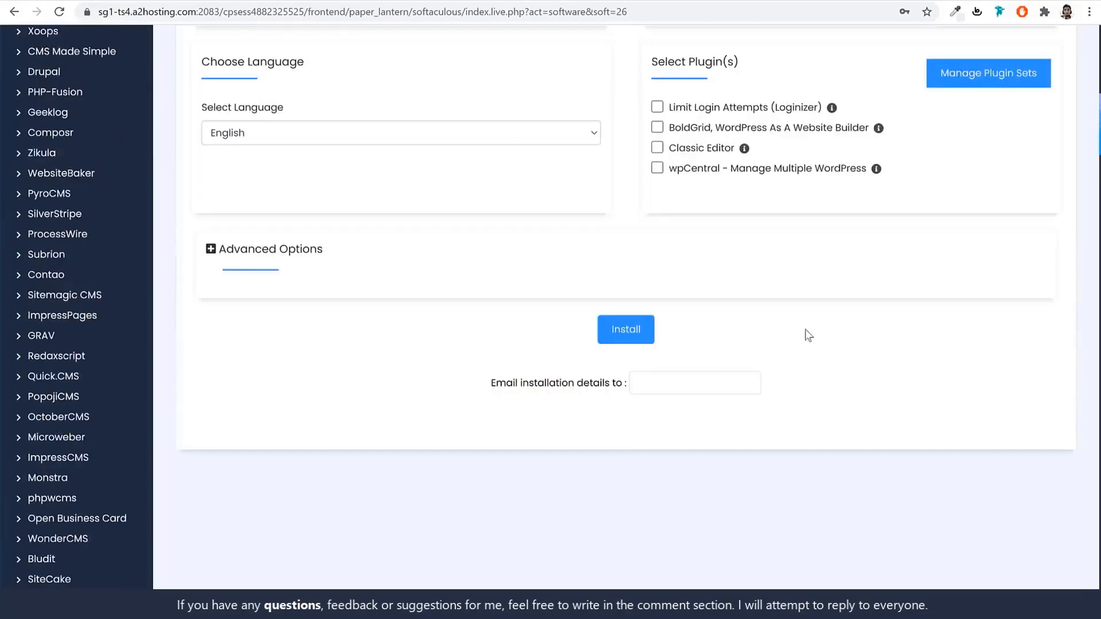
Install WordPress and view the new dokan2 site showing Dokan, Multivendor and Hello world!
click(628, 362)
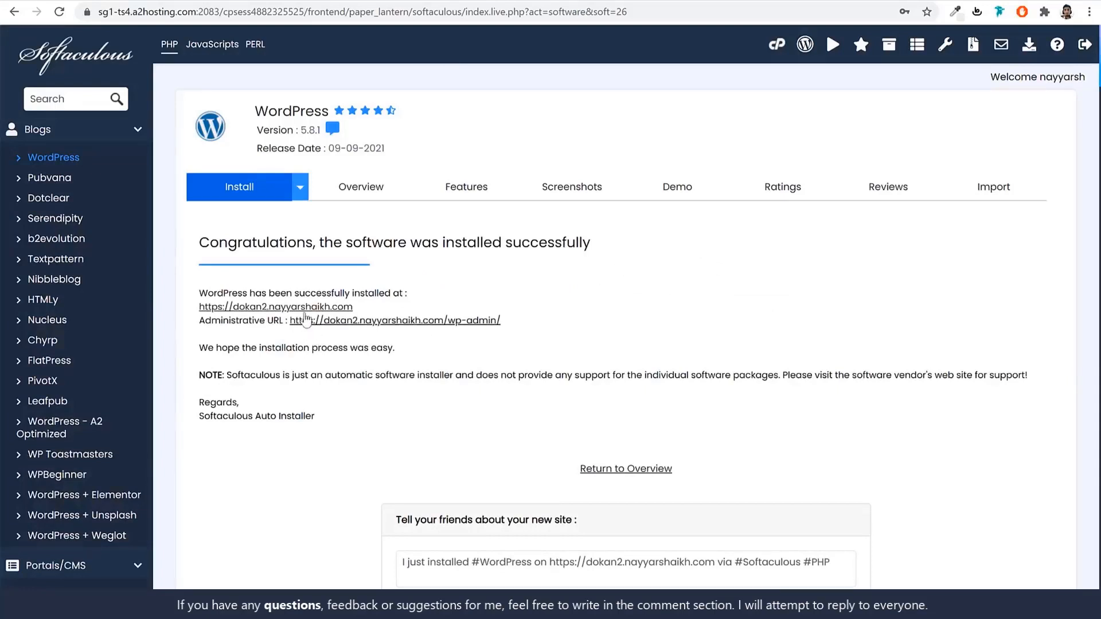
click(286, 309)
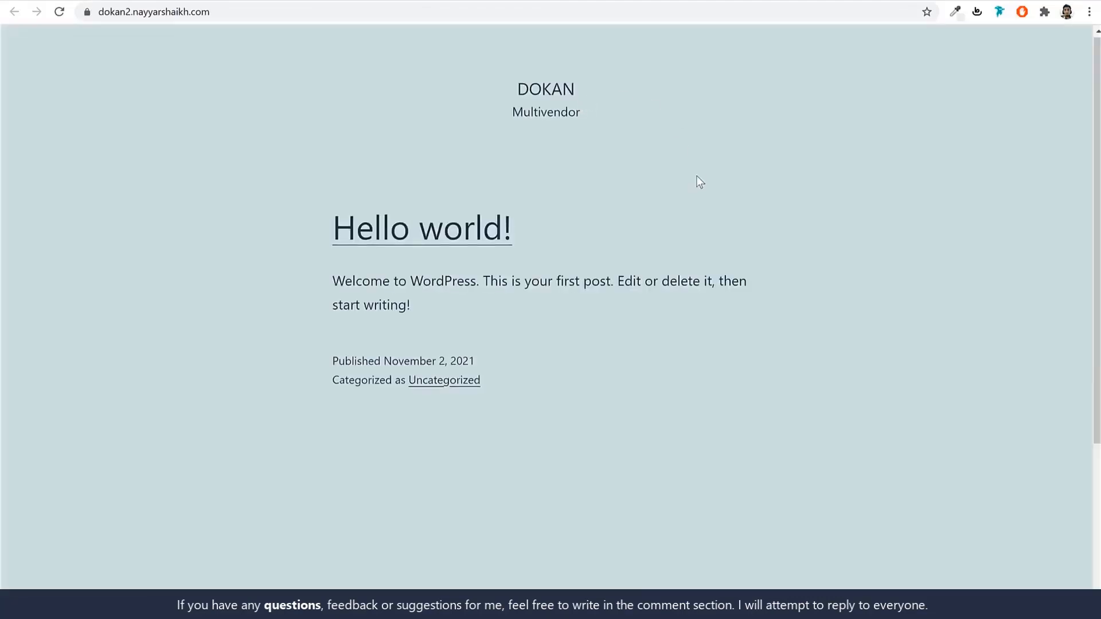
scroll(696, 175, down, 4)
scroll(698, 180, up, 4)
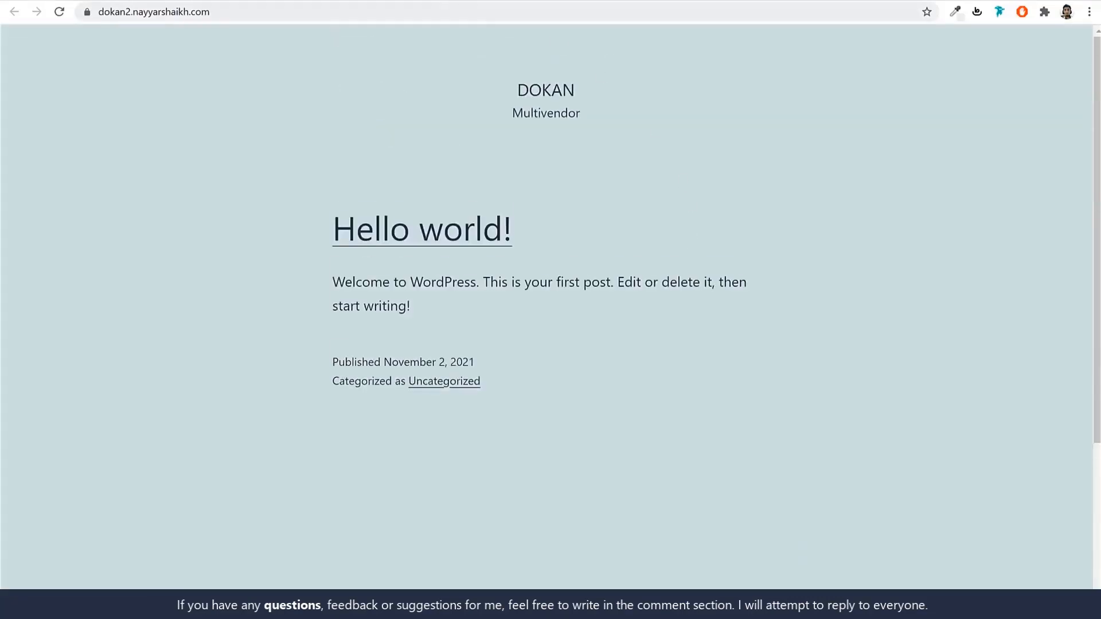
key(ctrl+shift+Tab)
Open the new dokan2 site's admin area and note its /wp-admin/ address.
click(417, 322)
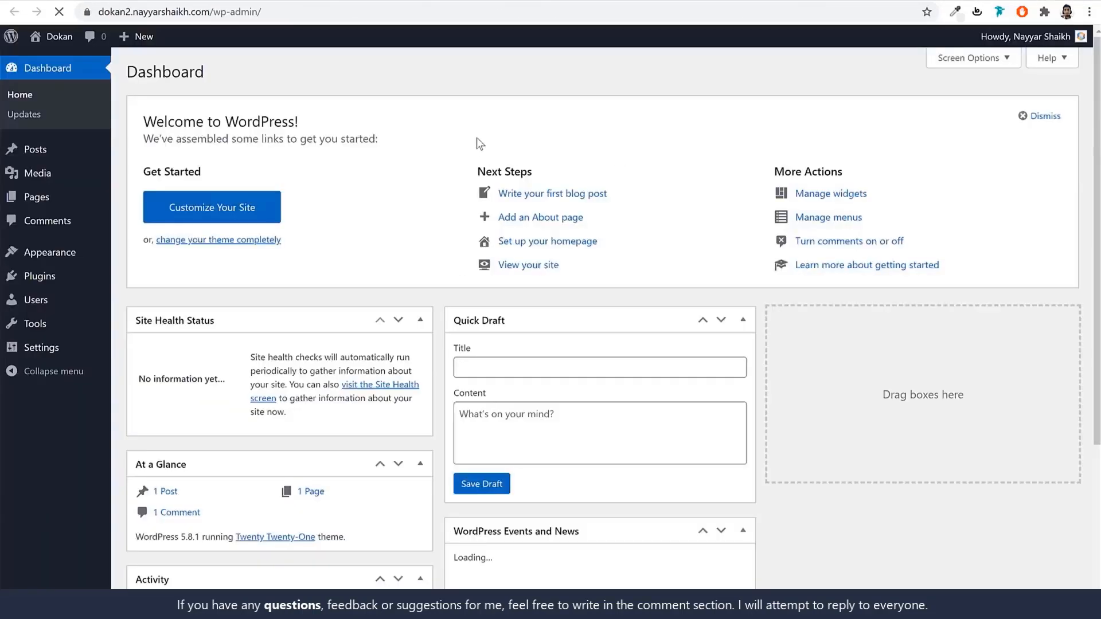
scroll(743, 339, down, 2)
scroll(743, 339, down, 2)
scroll(743, 339, up, 4)
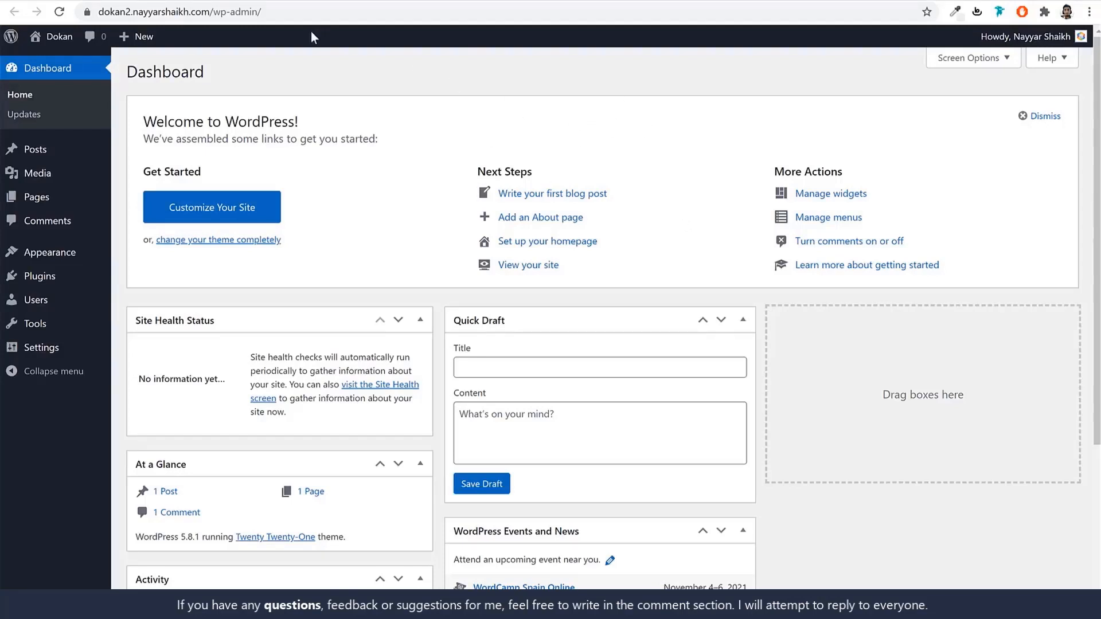
drag(211, 12, 62, 12)
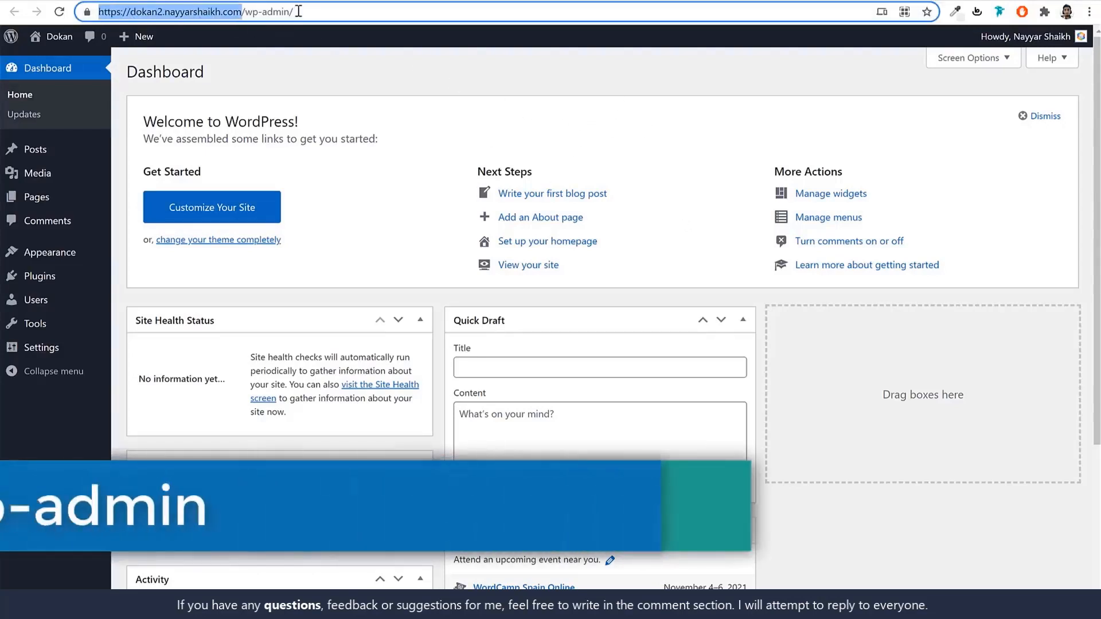
drag(317, 14, 242, 14)
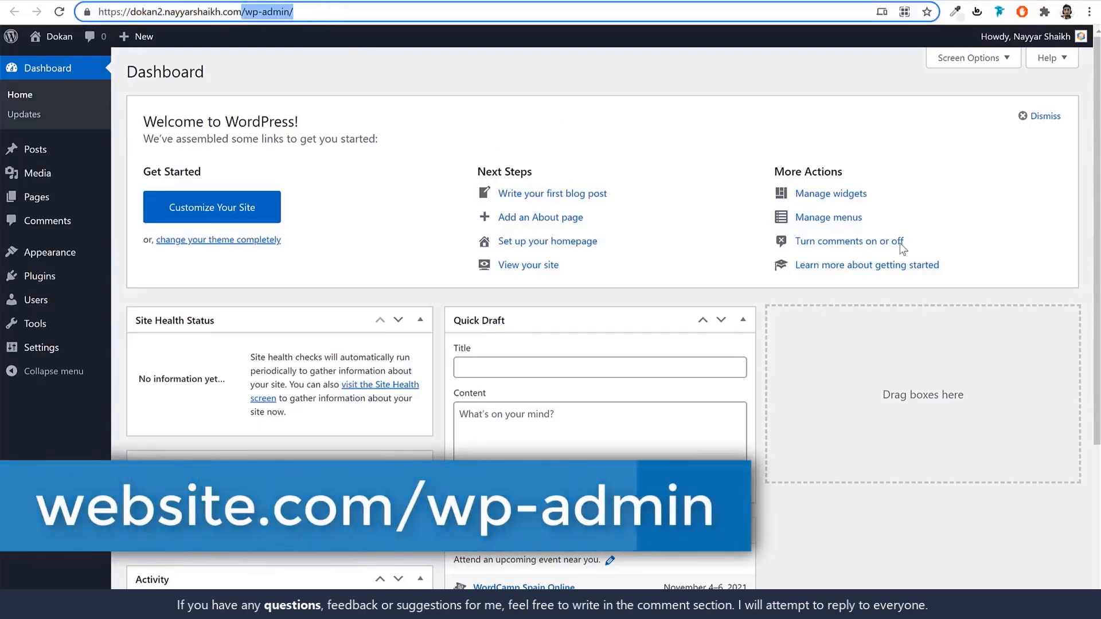
click(645, 103)
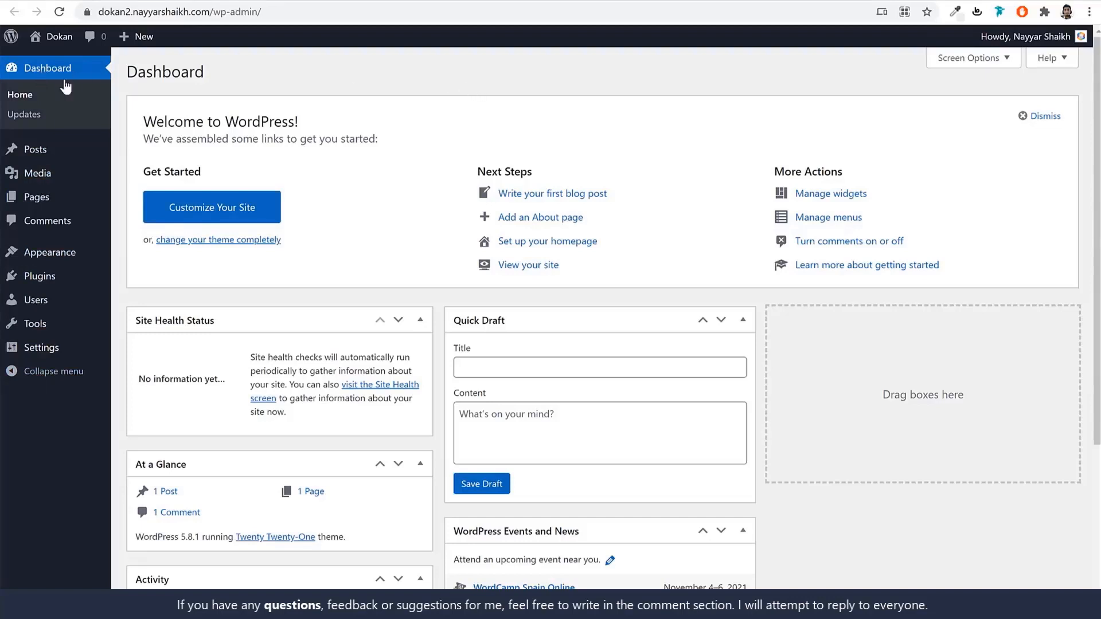
scroll(825, 328, down, 4)
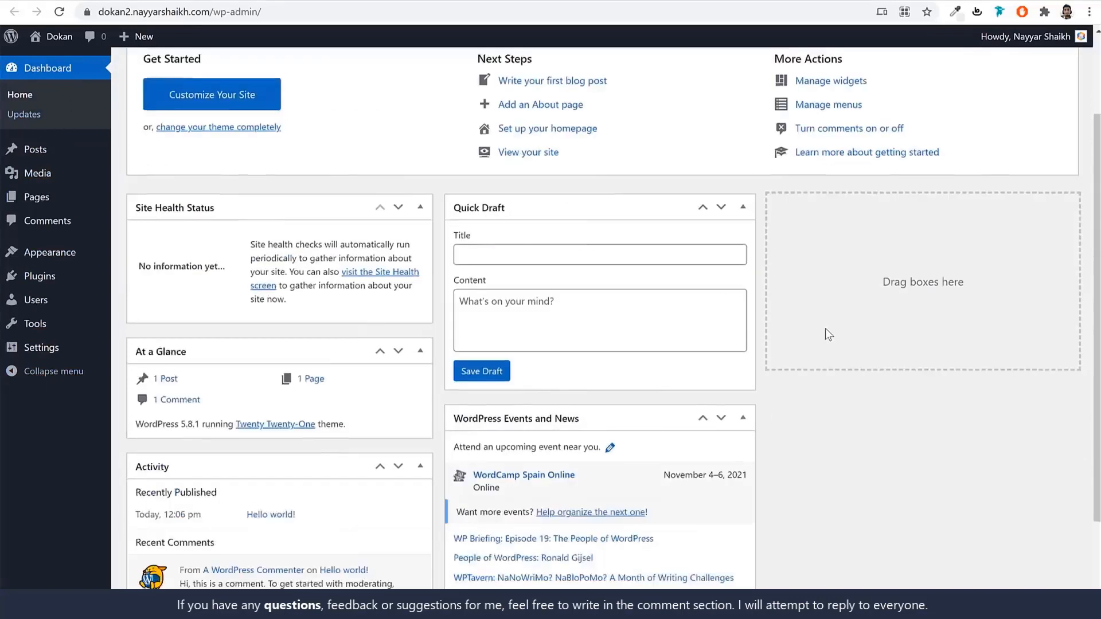
scroll(820, 336, up, 4)
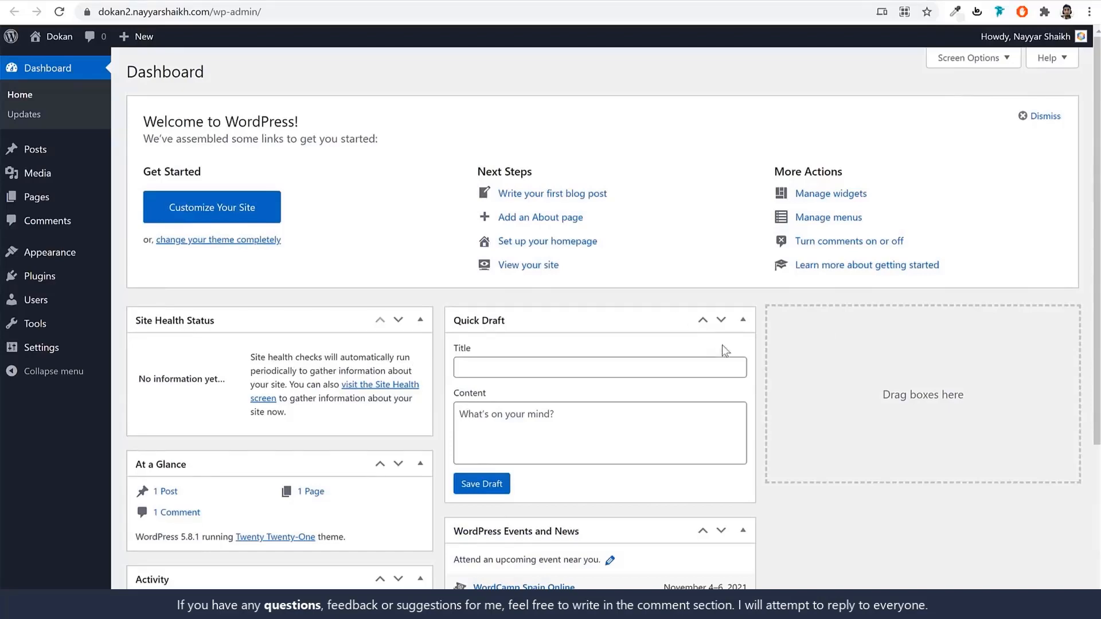
scroll(740, 347, down, 4)
scroll(743, 347, up, 4)
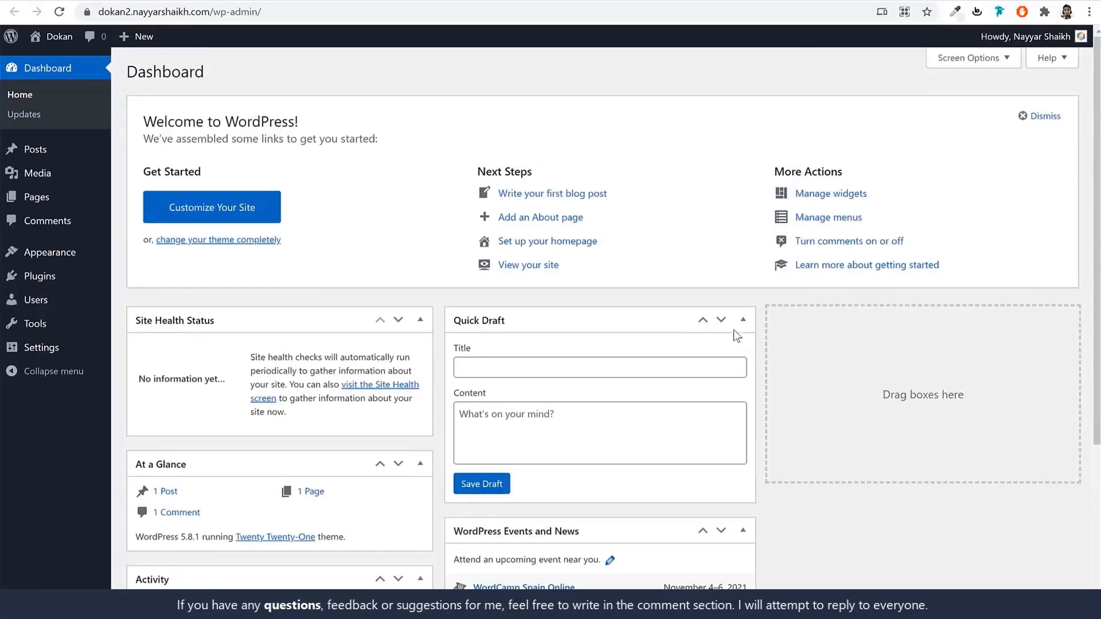
Hide Site Health, At a Glance, Activity, Quick Draft, Events and News, and Welcome, then open Posts.
click(955, 59)
click(199, 121)
click(274, 121)
click(335, 120)
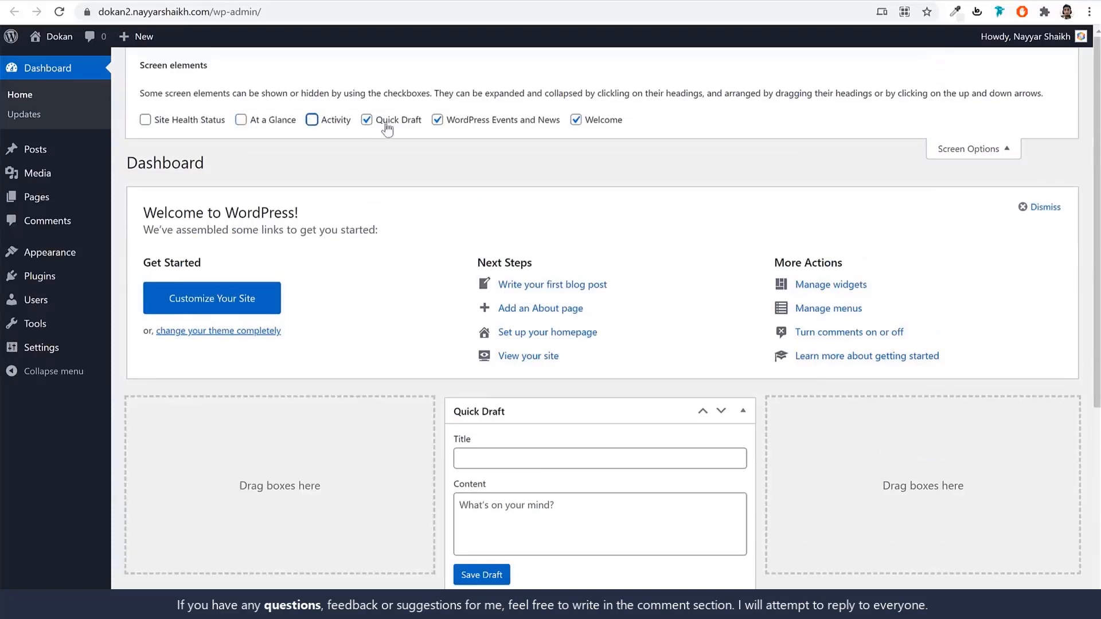
click(396, 121)
click(499, 120)
click(606, 120)
click(970, 148)
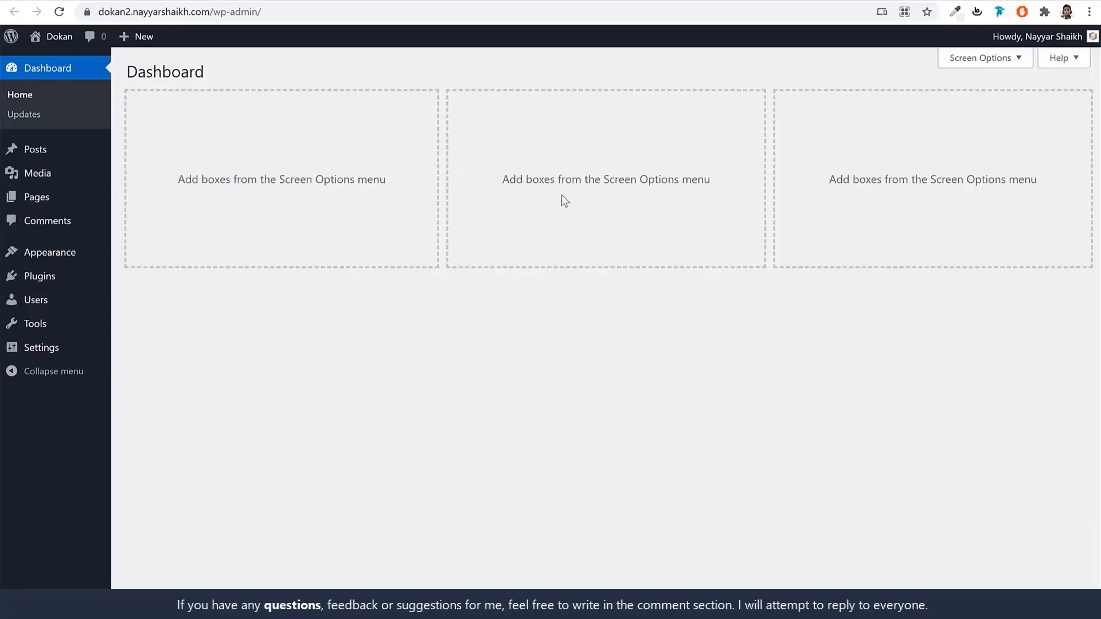
click(35, 151)
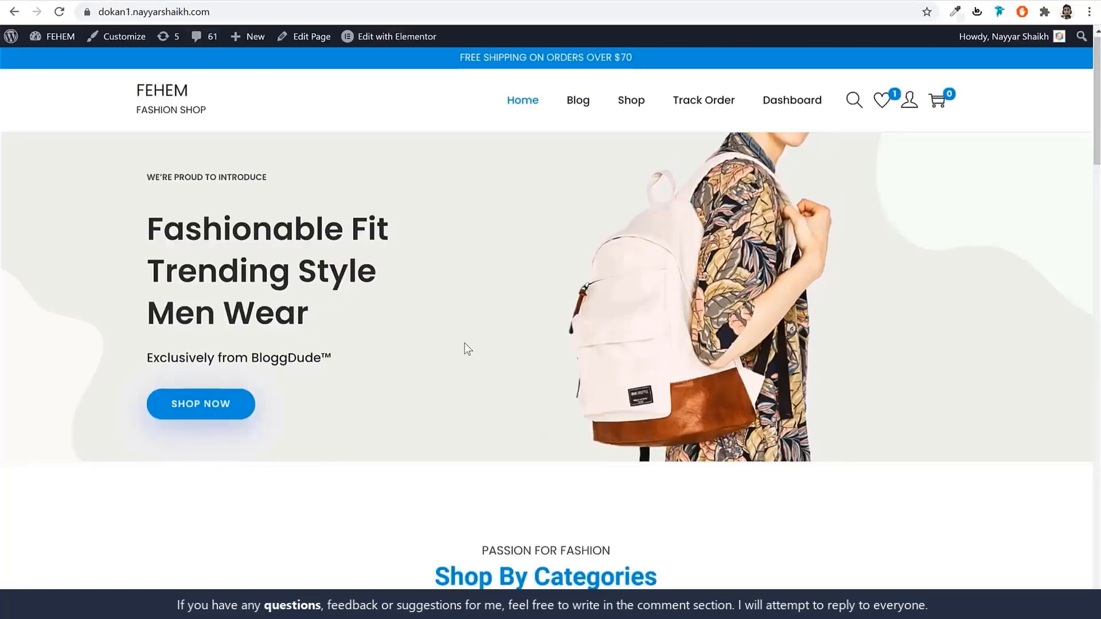
Open dokan2's empty Media Library and compare it with the dokan1 shop site.
scroll(465, 343, down, 8)
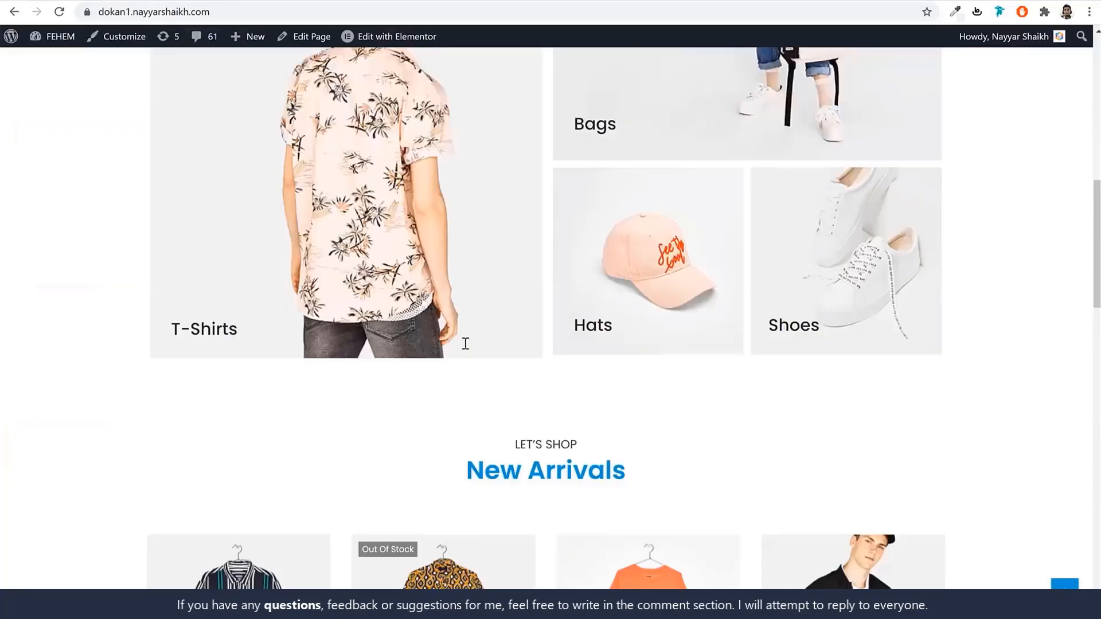
scroll(466, 344, down, 15)
scroll(466, 346, up, 12)
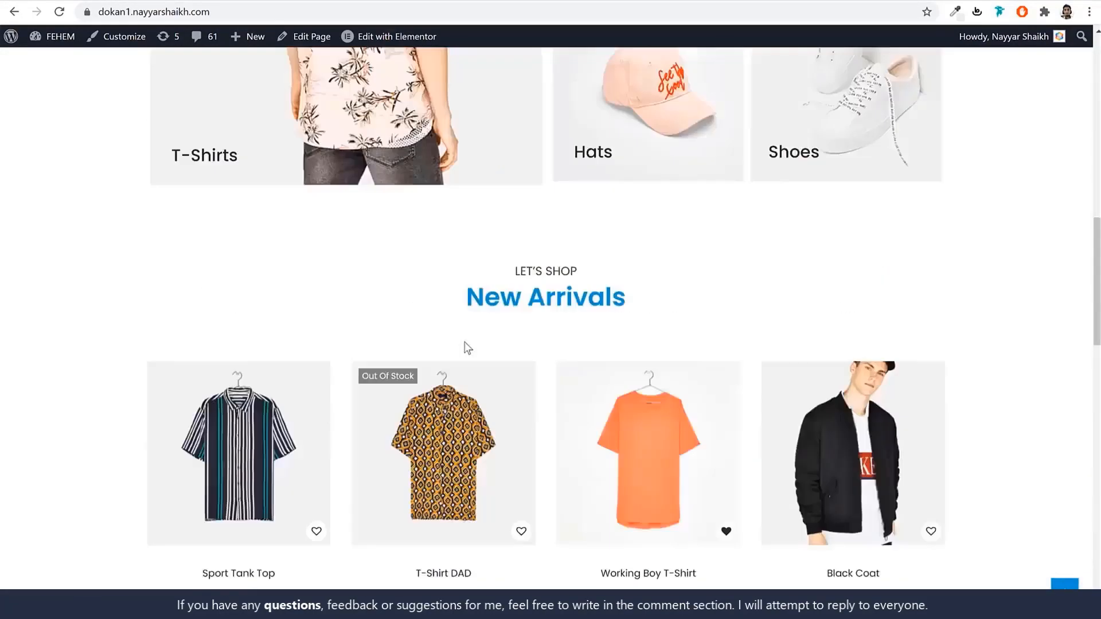
scroll(467, 347, up, 11)
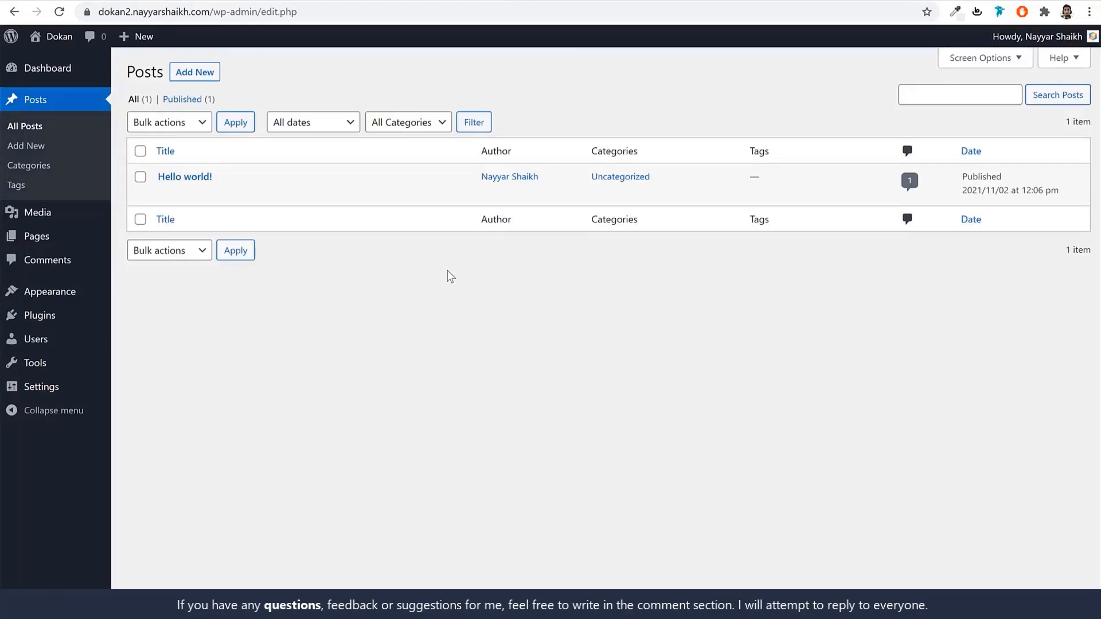
click(70, 218)
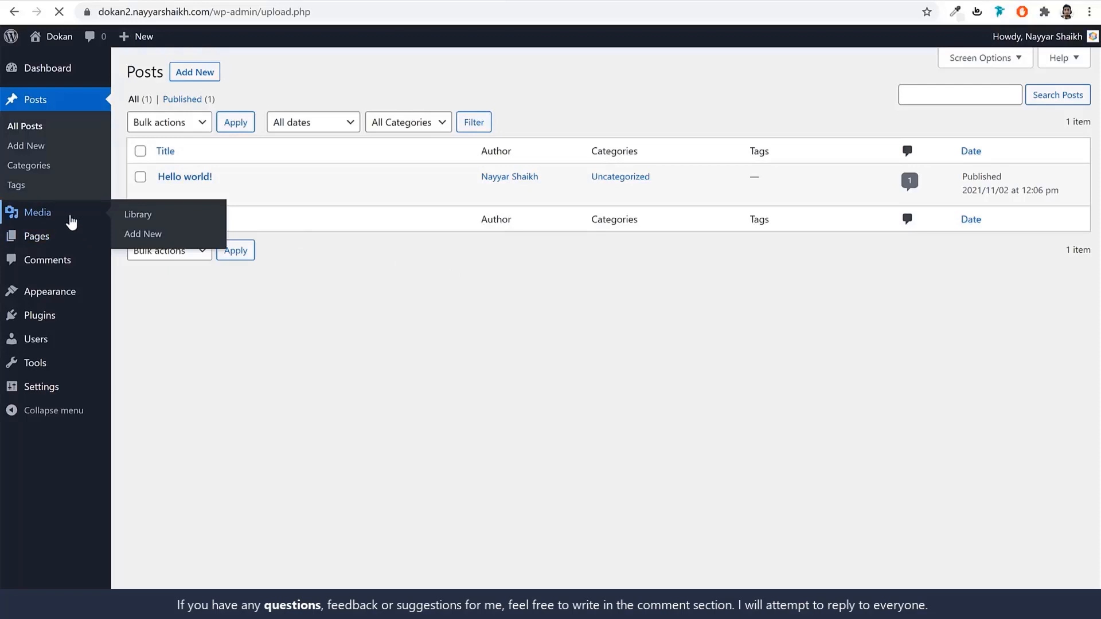
click(94, 1)
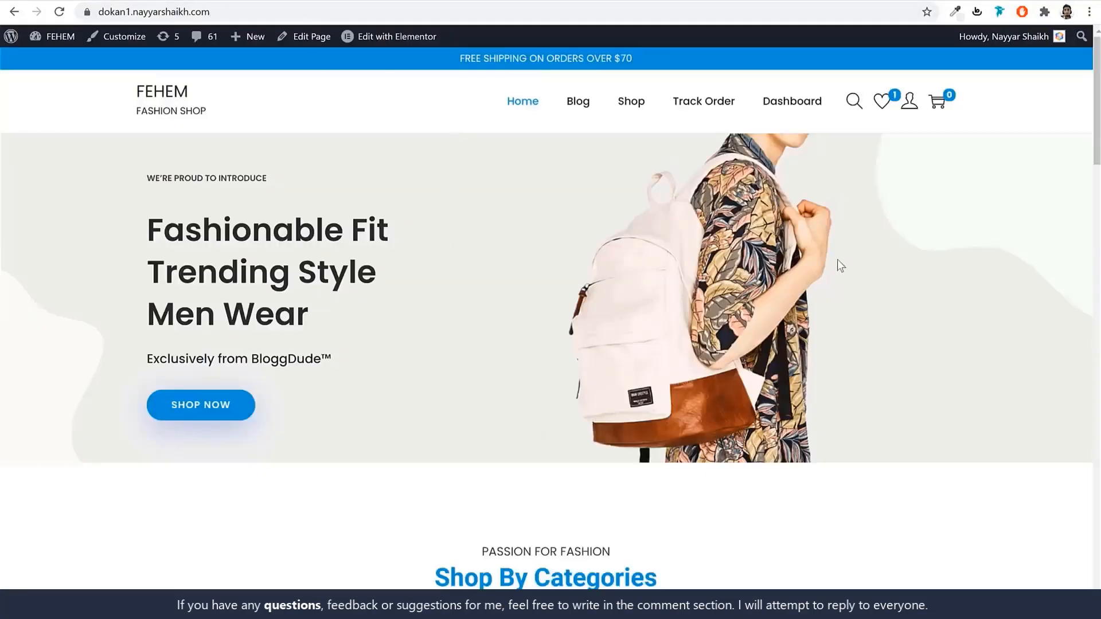
scroll(776, 328, down, 10)
scroll(688, 328, down, 8)
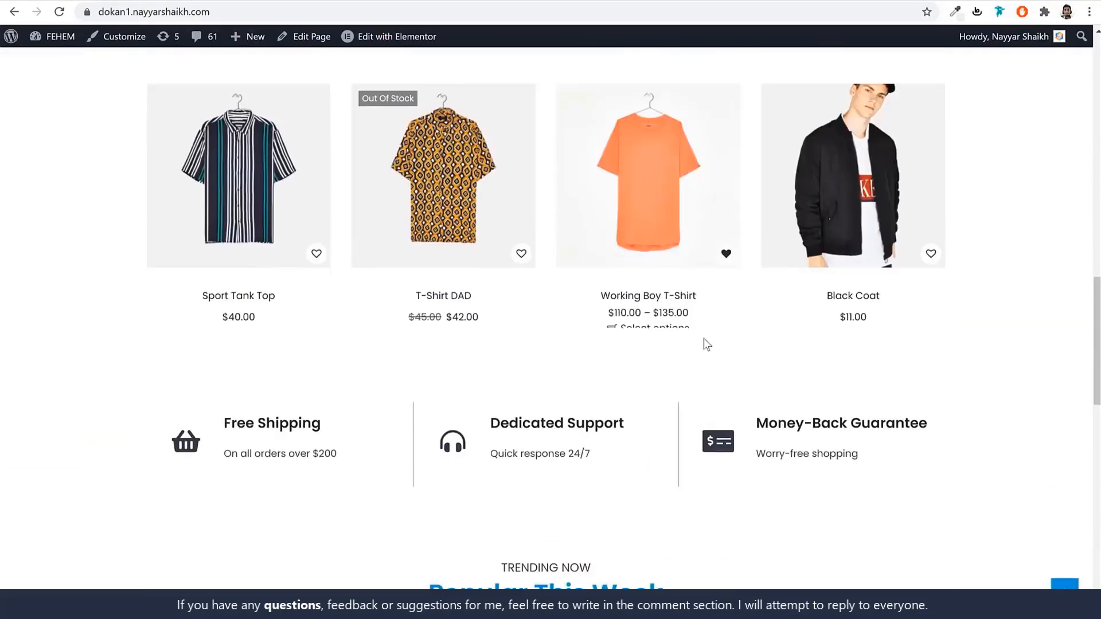
scroll(871, 340, up, 15)
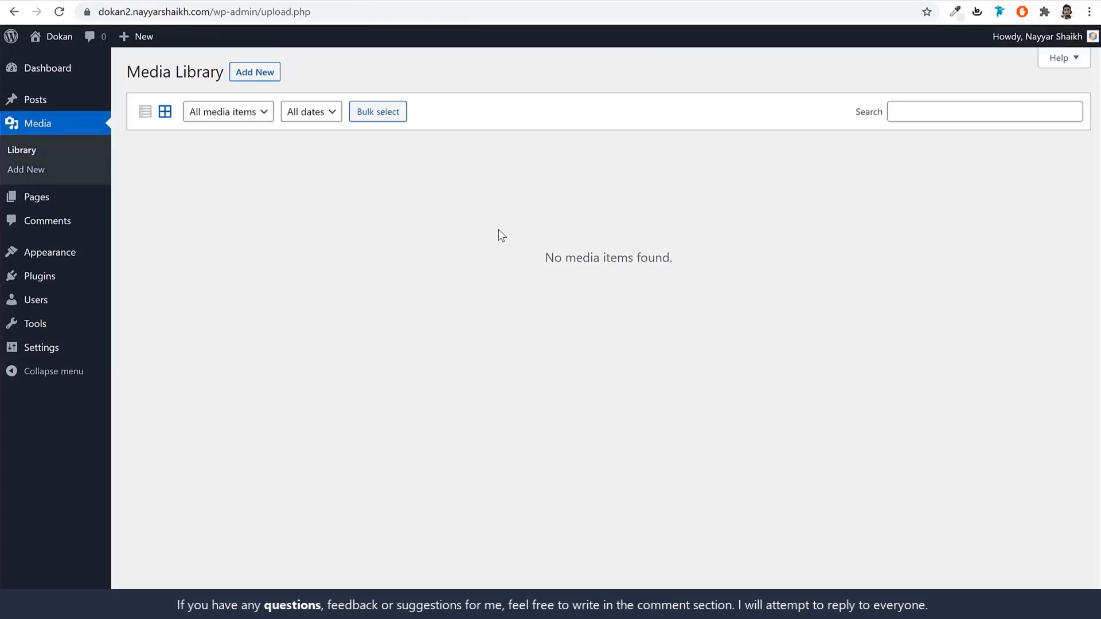
Activate Twenty Nineteen among the three installed themes and return to the Themes page.
click(51, 198)
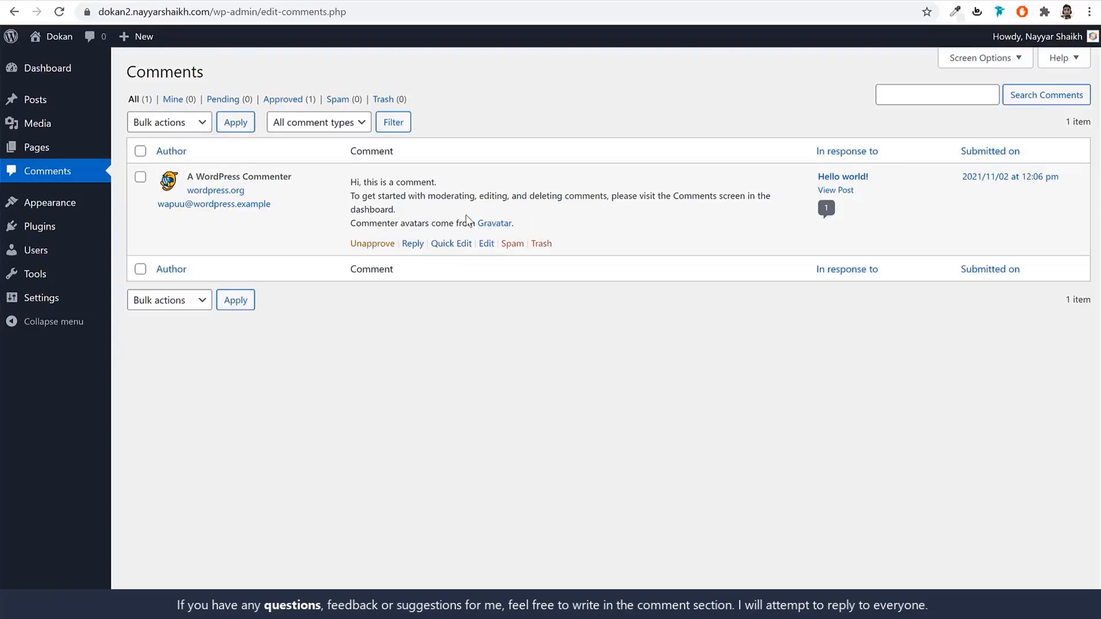
click(70, 205)
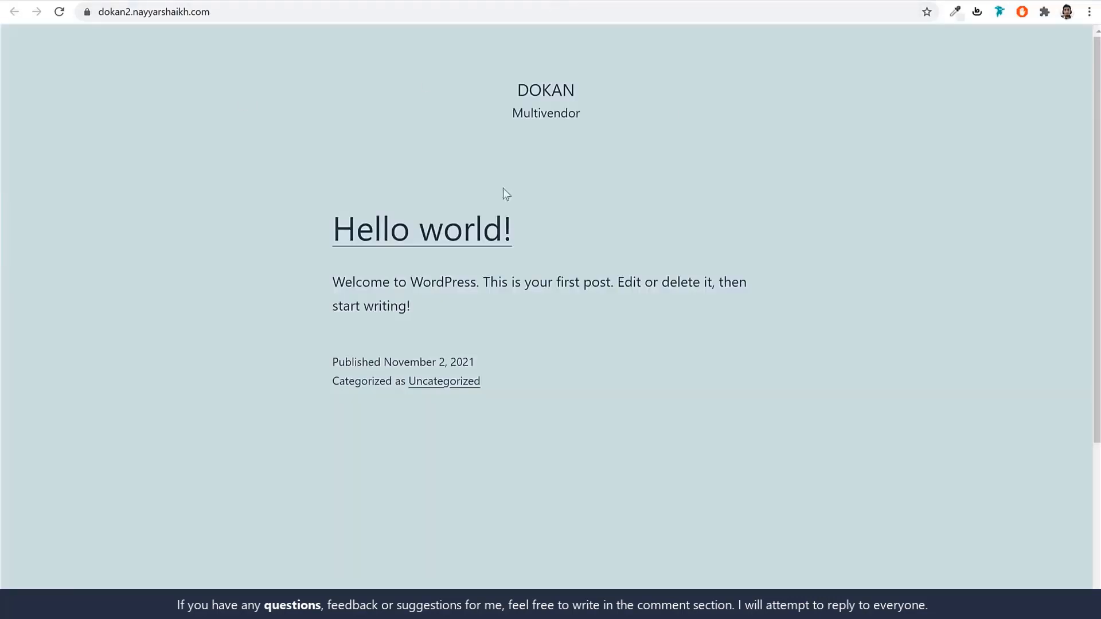
scroll(511, 384, down, 3)
scroll(511, 384, up, 3)
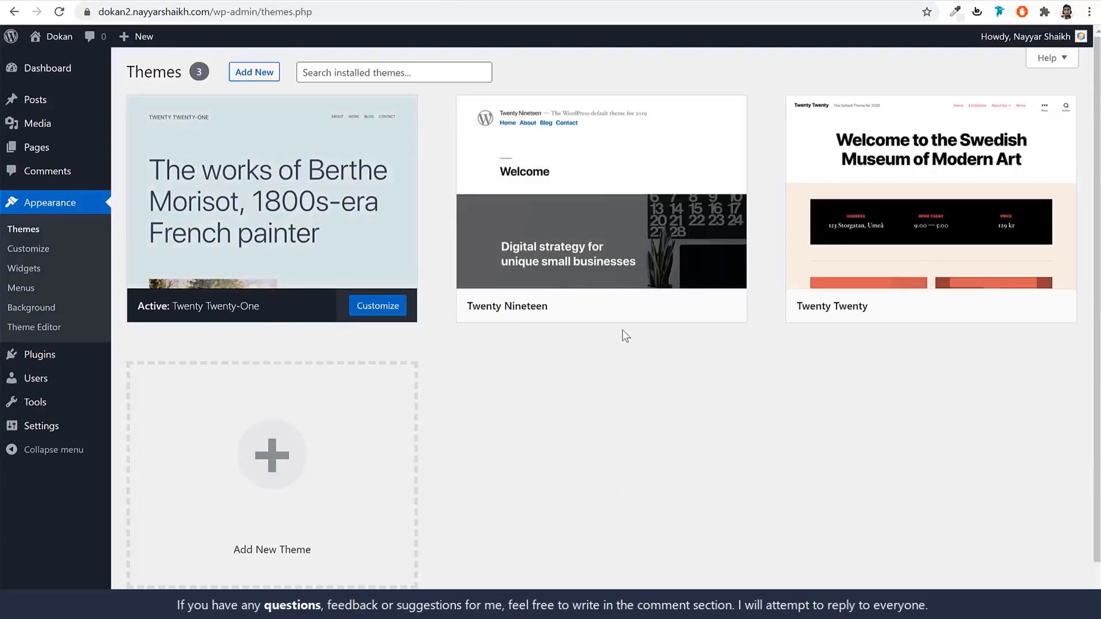
mouse_move(559, 307)
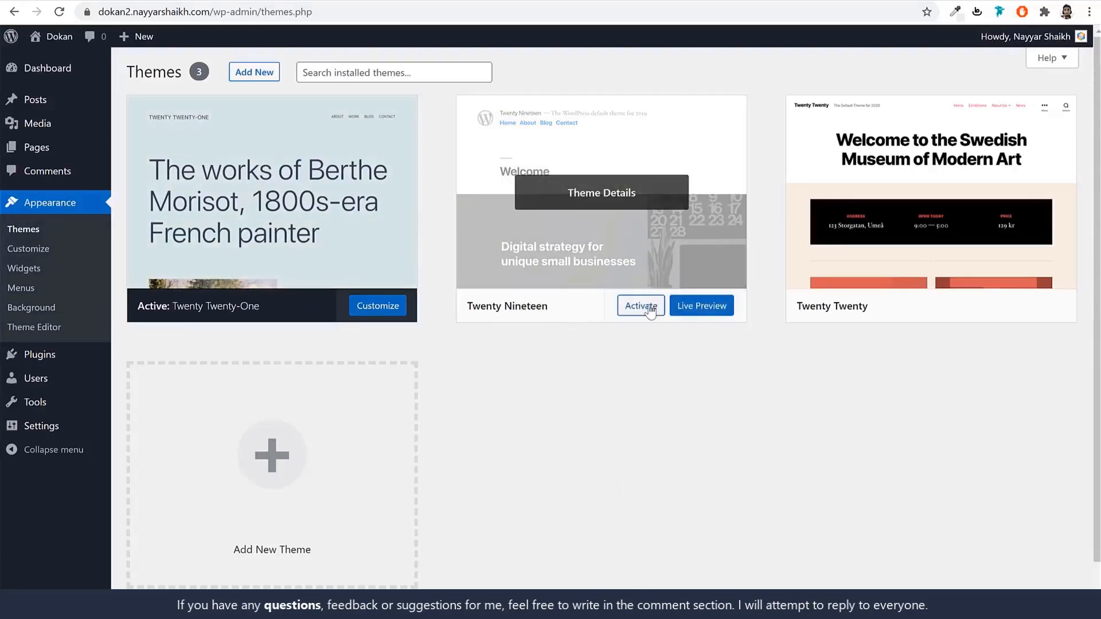
click(641, 305)
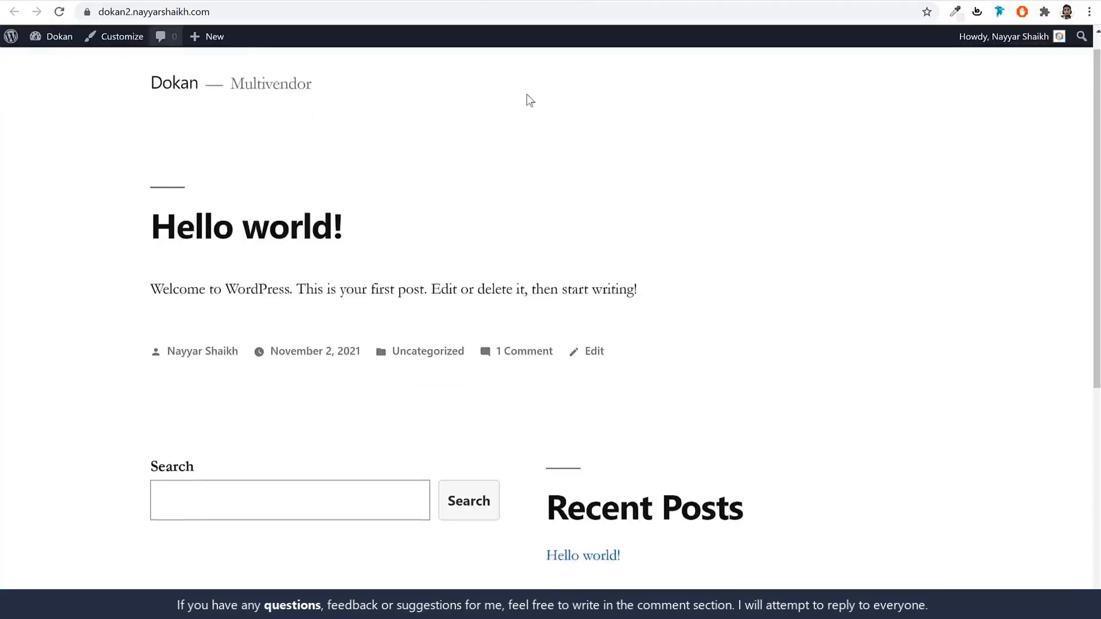
scroll(631, 258, down, 6)
scroll(713, 356, up, 5)
scroll(713, 358, up, 1)
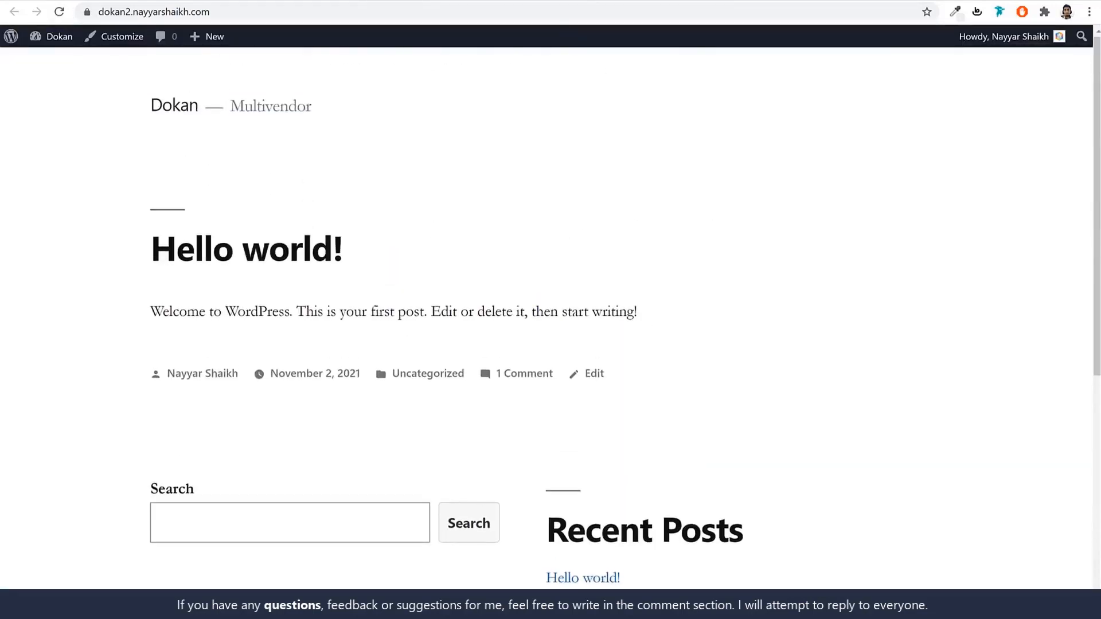
click(465, 0)
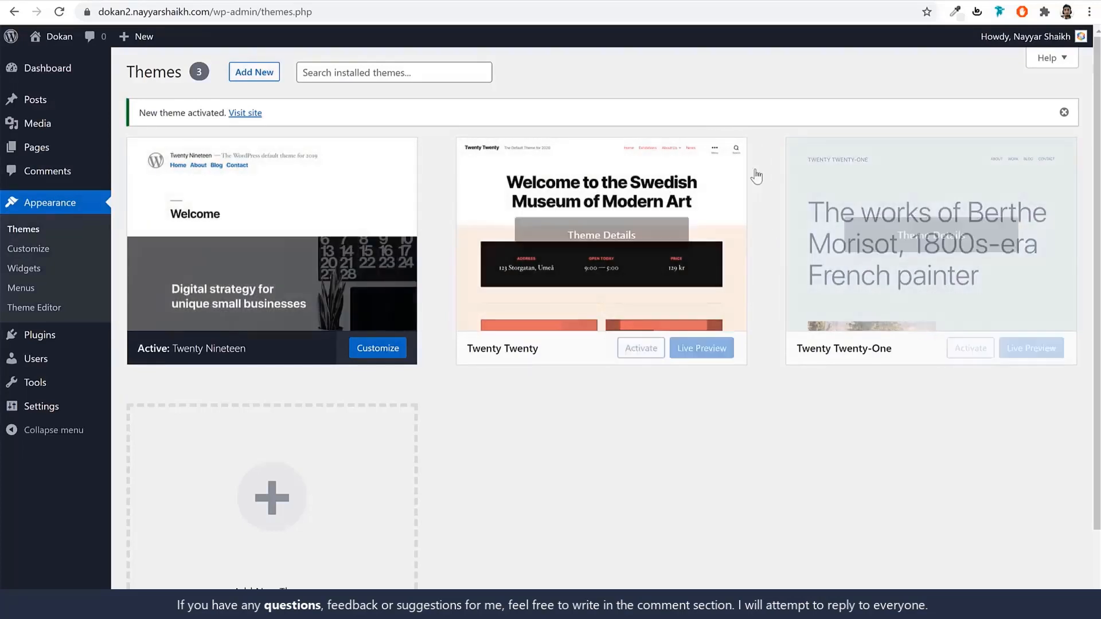
Delete the Twenty Twenty and Twenty Twenty-One themes.
click(556, 242)
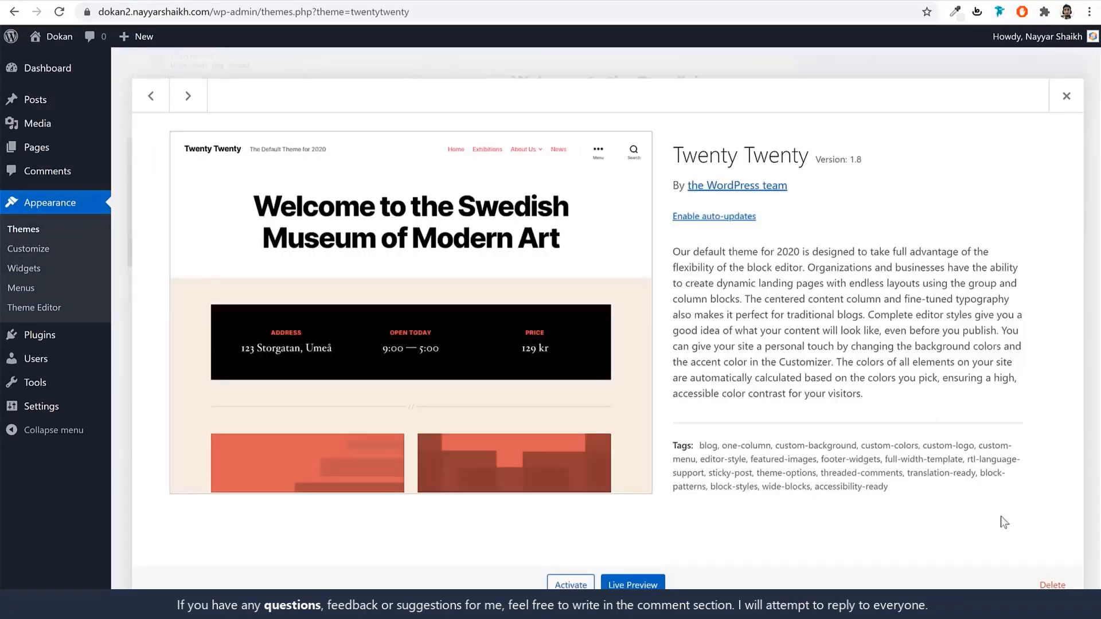
click(1038, 585)
click(622, 117)
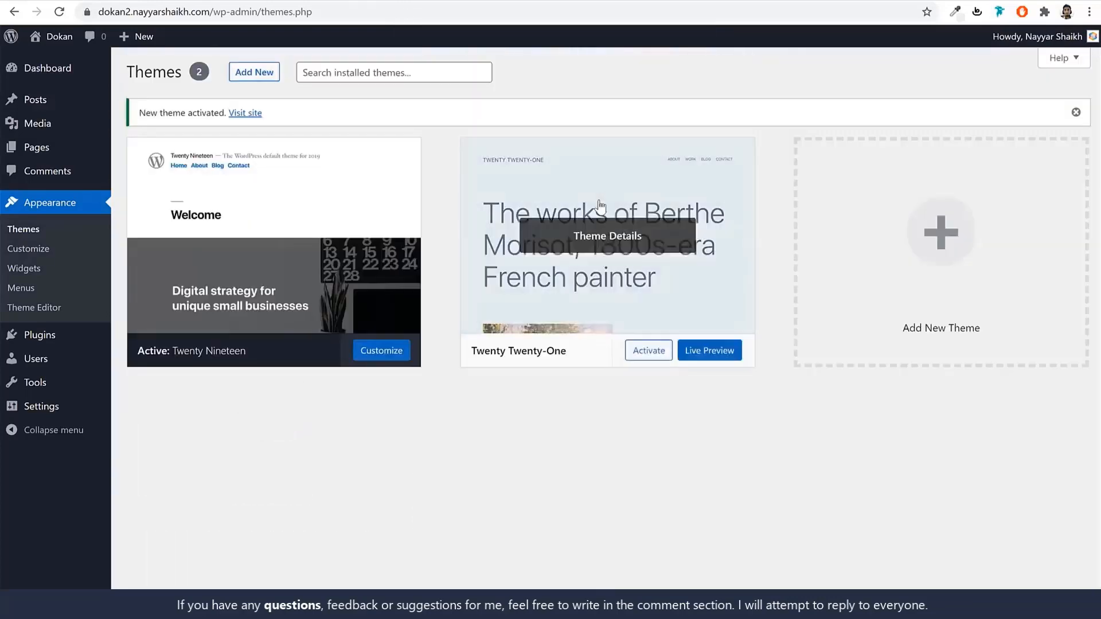
click(608, 236)
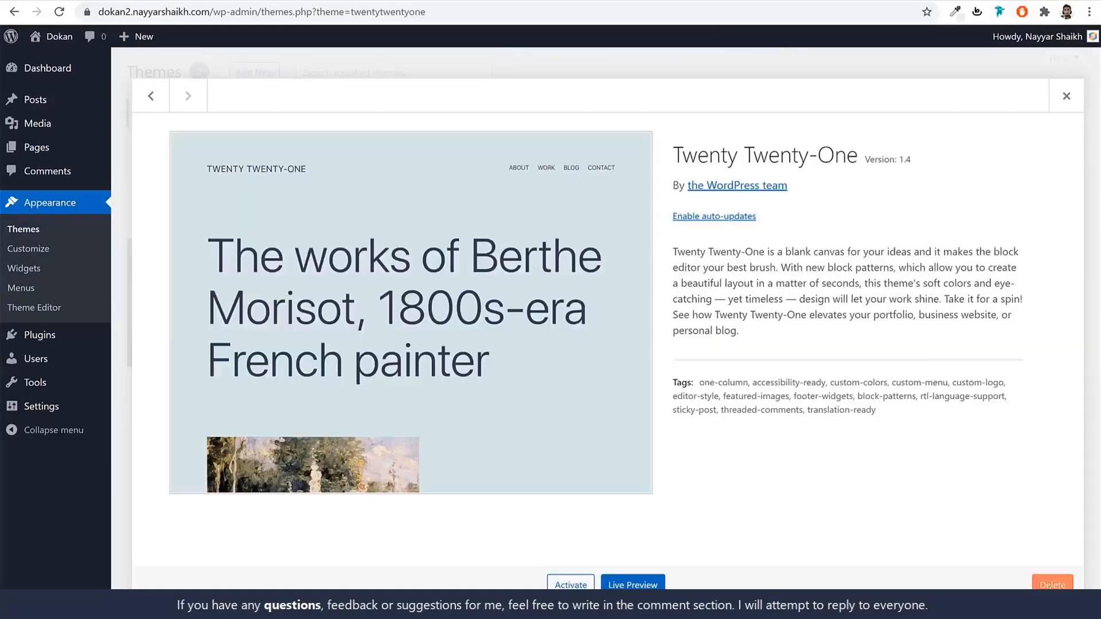
click(1052, 585)
click(622, 123)
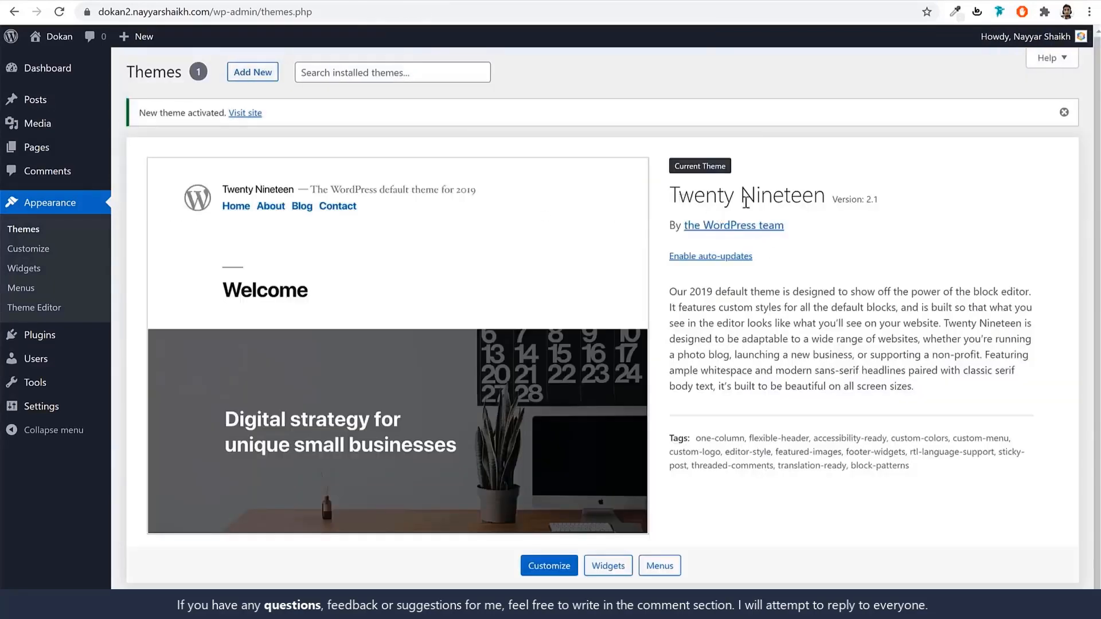
View the site's front page running Twenty Nineteen.
triple_click(745, 198)
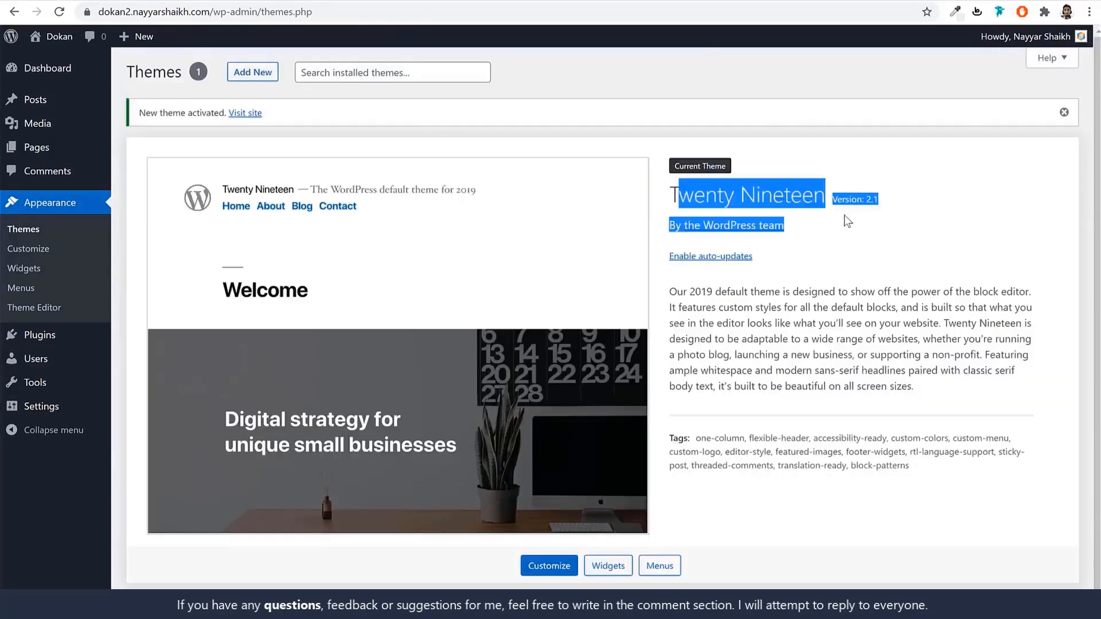
click(849, 221)
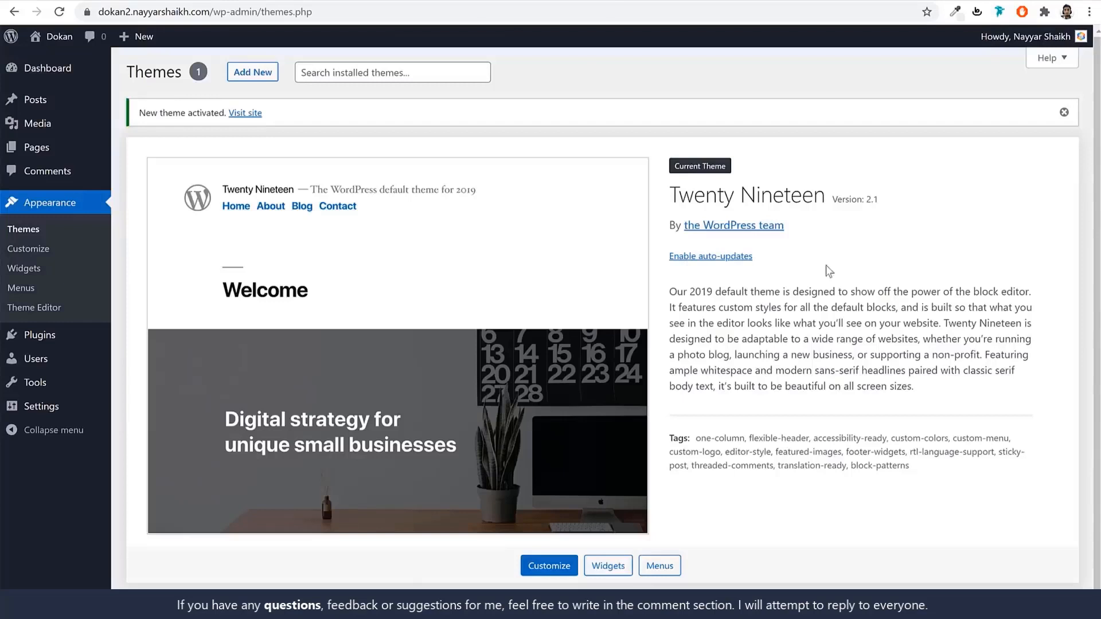
scroll(849, 310, down, 1)
scroll(849, 311, up, 1)
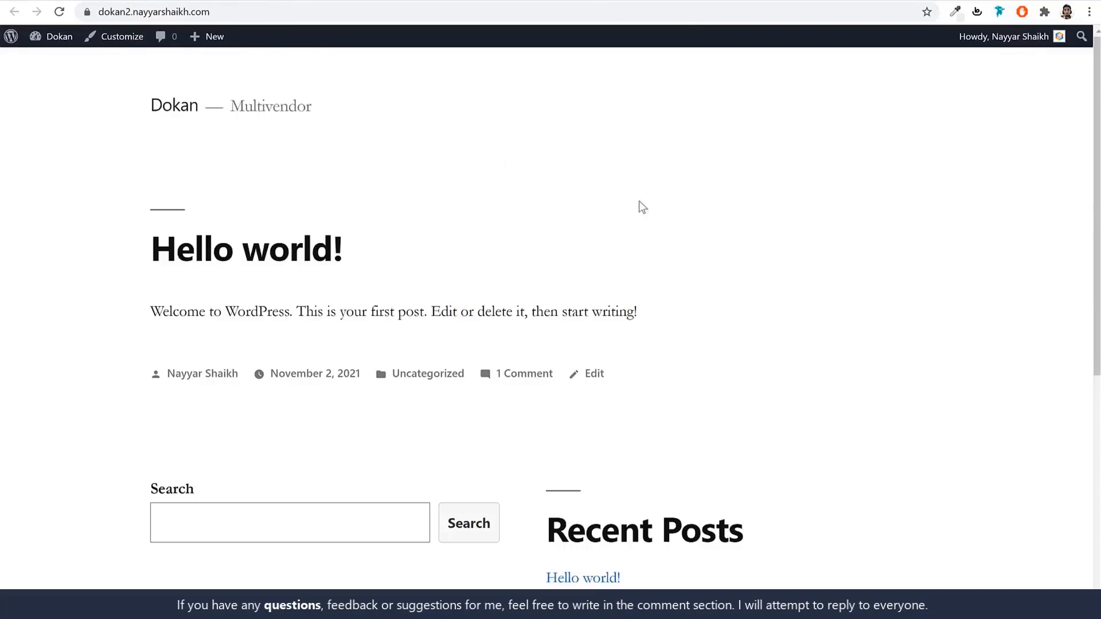
scroll(633, 276, down, 5)
scroll(628, 355, up, 5)
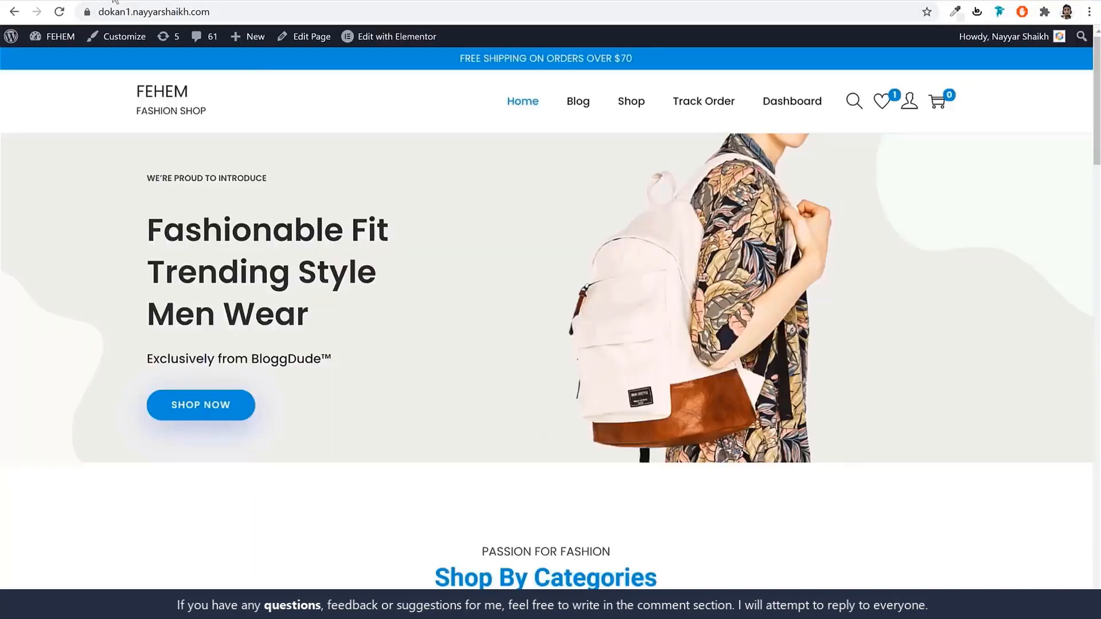
scroll(514, 331, down, 8)
scroll(515, 337, up, 10)
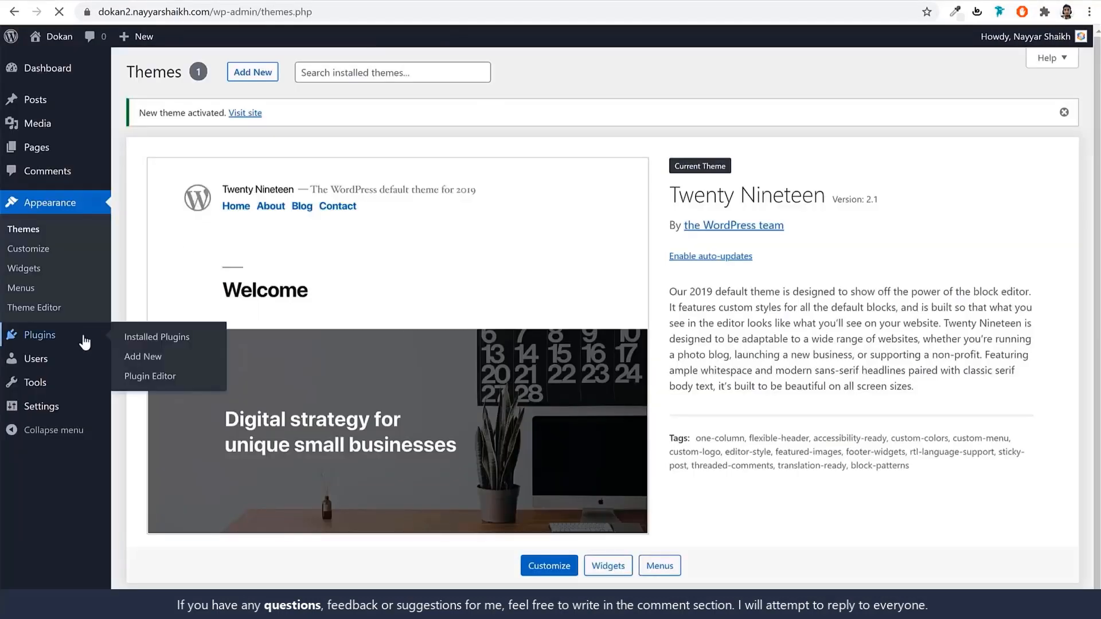
Delete the Akismet Anti-Spam and Hello Dolly plugins from Installed Plugins.
click(90, 337)
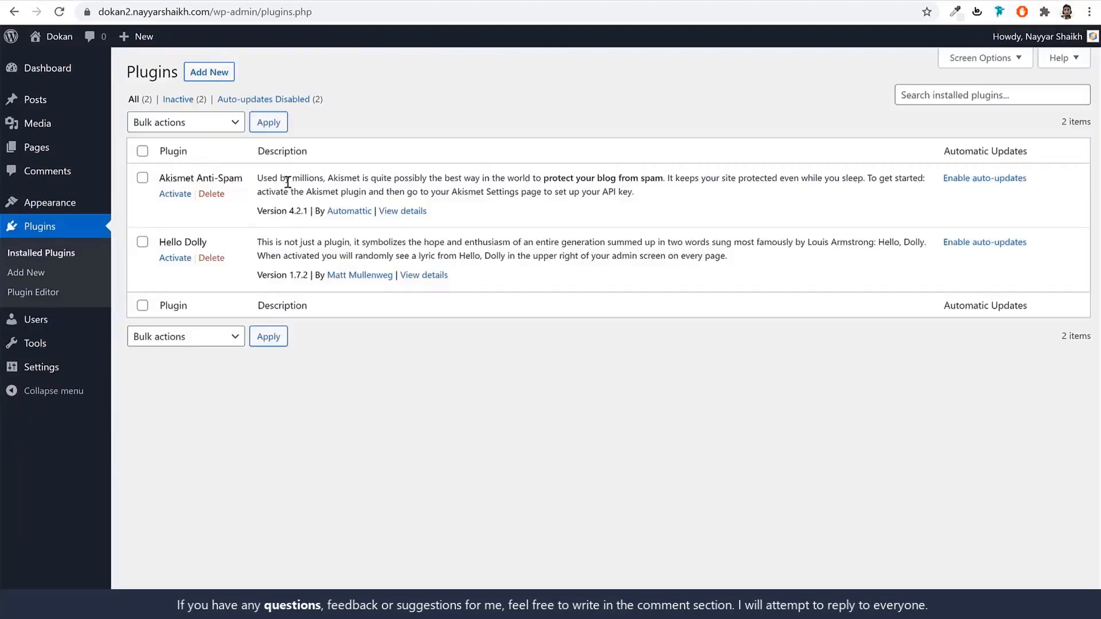
click(212, 195)
click(611, 96)
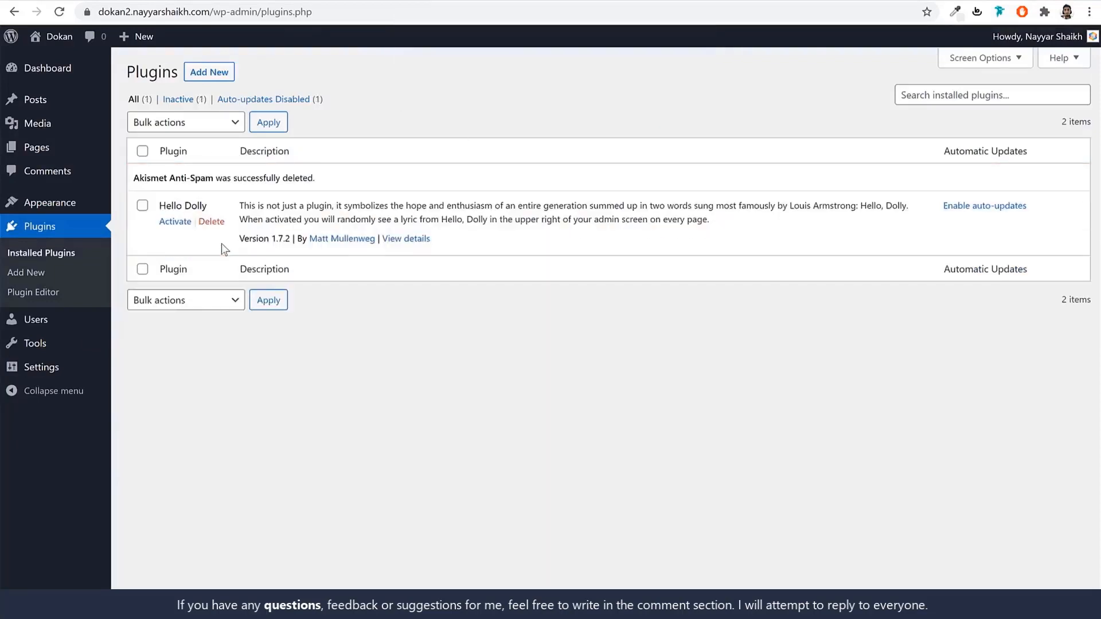
click(219, 227)
click(611, 98)
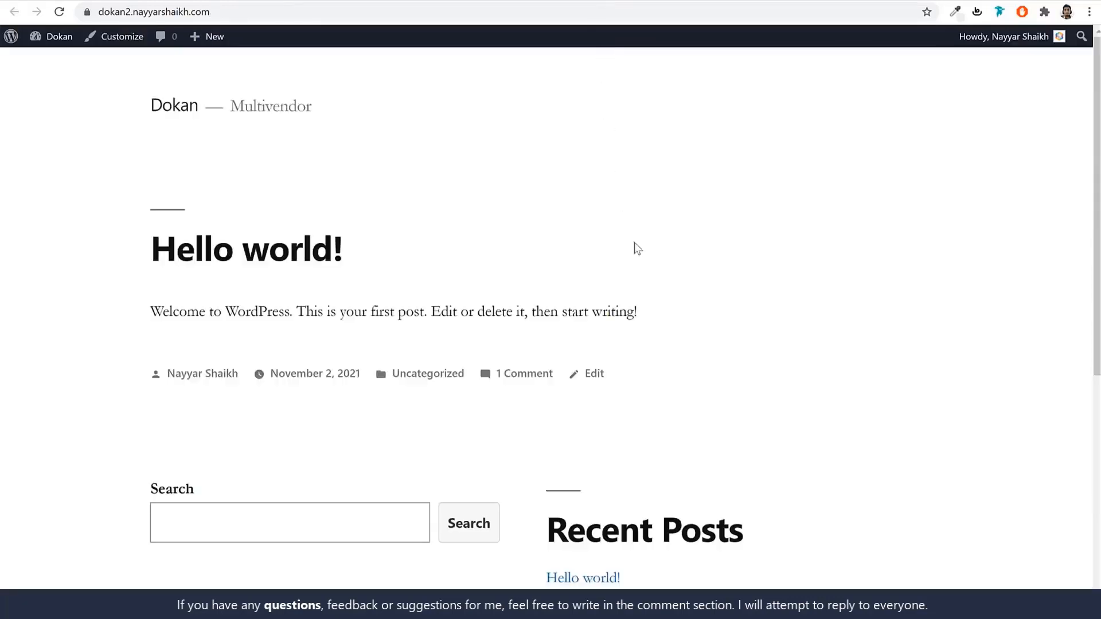
scroll(653, 286, down, 5)
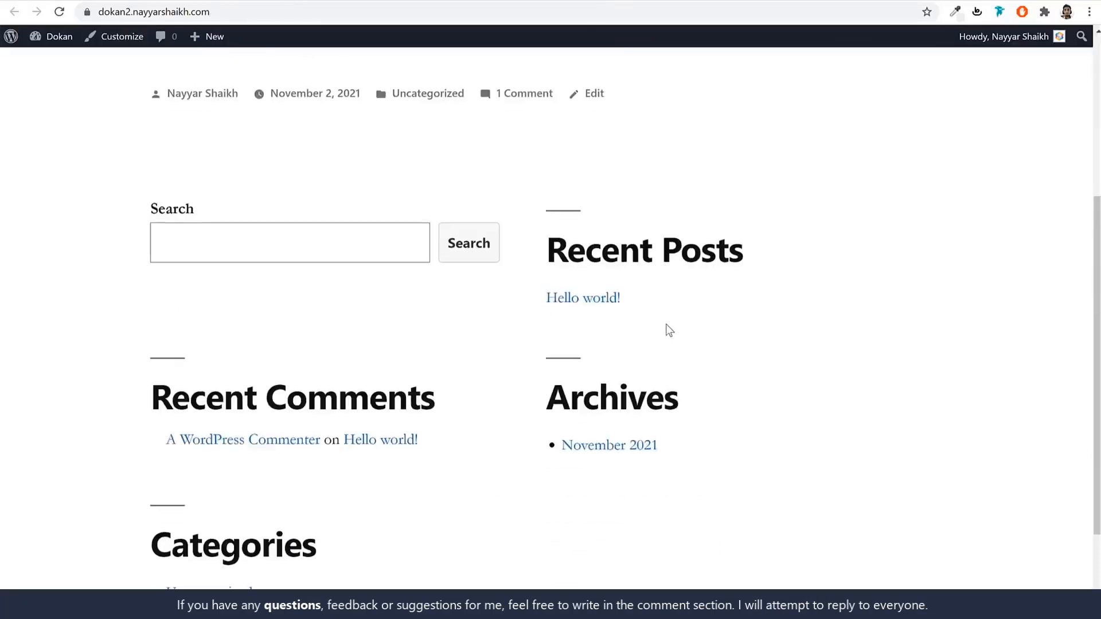
scroll(664, 341, up, 5)
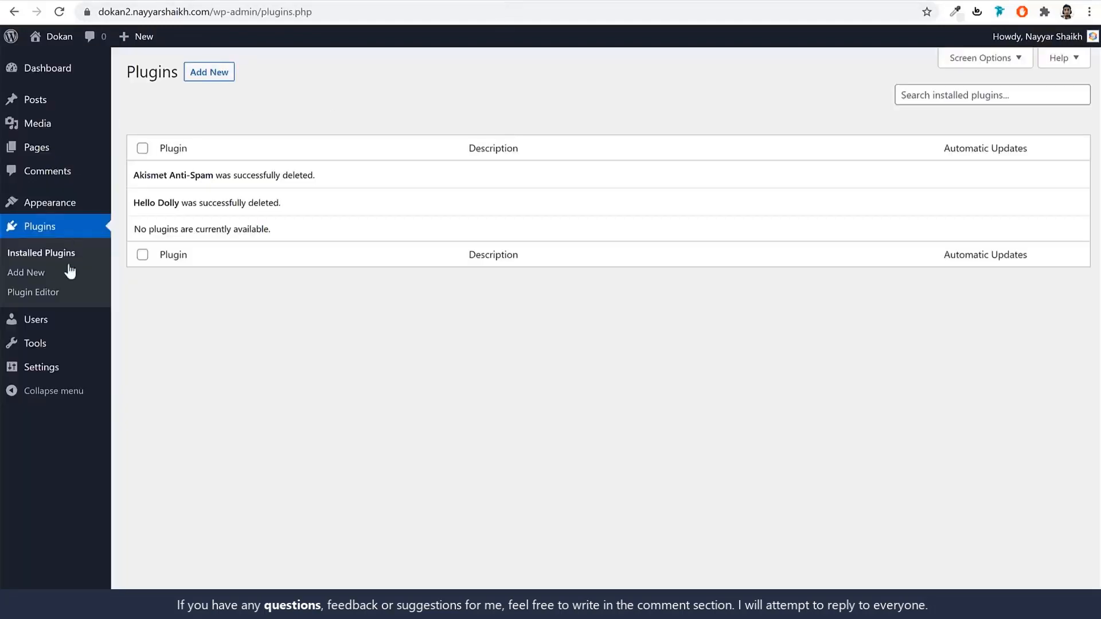
Review the Dokan title and Multivendor tagline in General settings and enable Anyone can register.
click(47, 371)
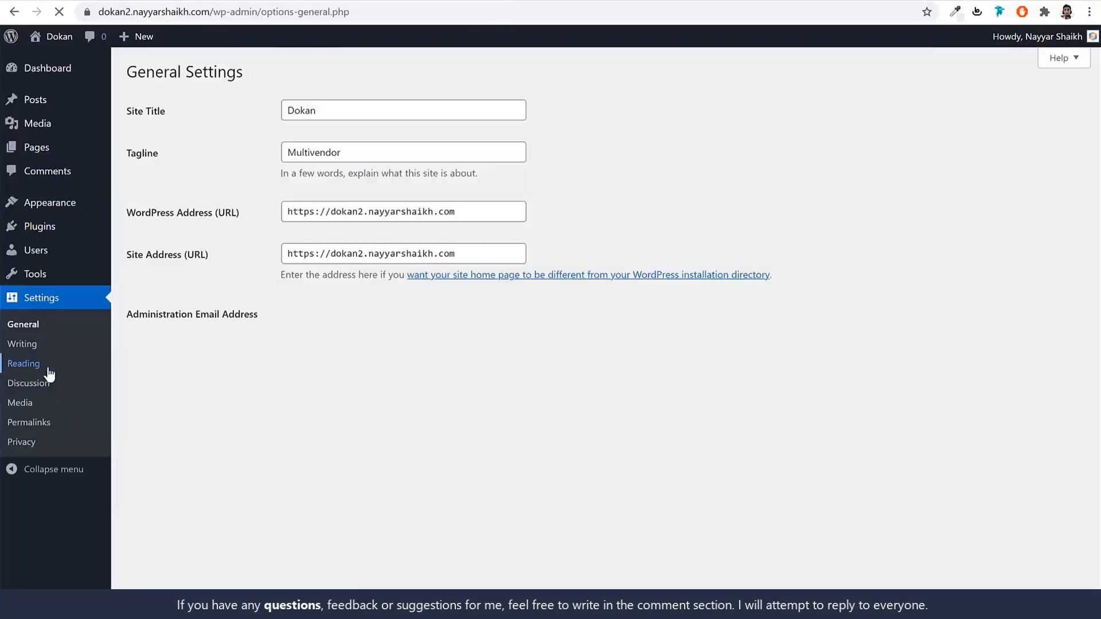
drag(327, 110, 256, 113)
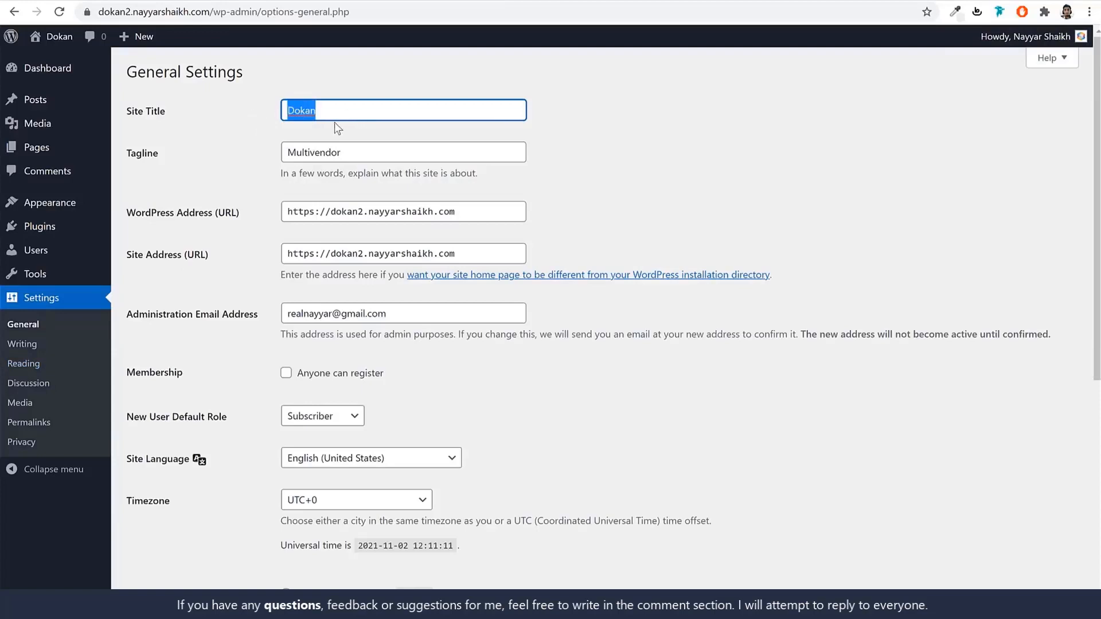
click(359, 147)
key(ctrl+a)
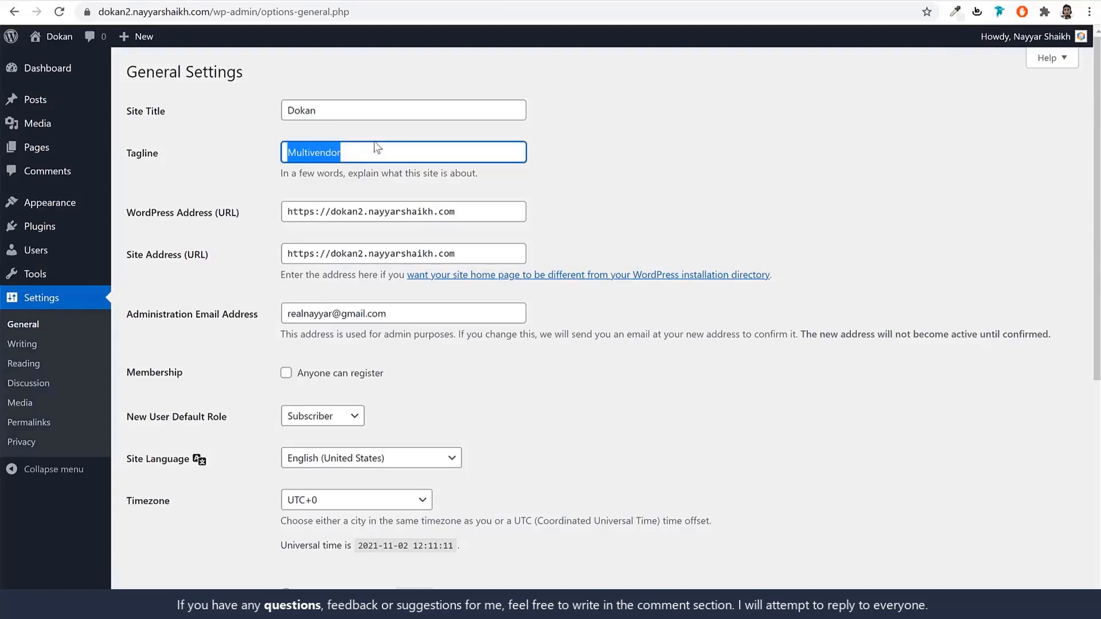
scroll(752, 295, down, 2)
click(401, 178)
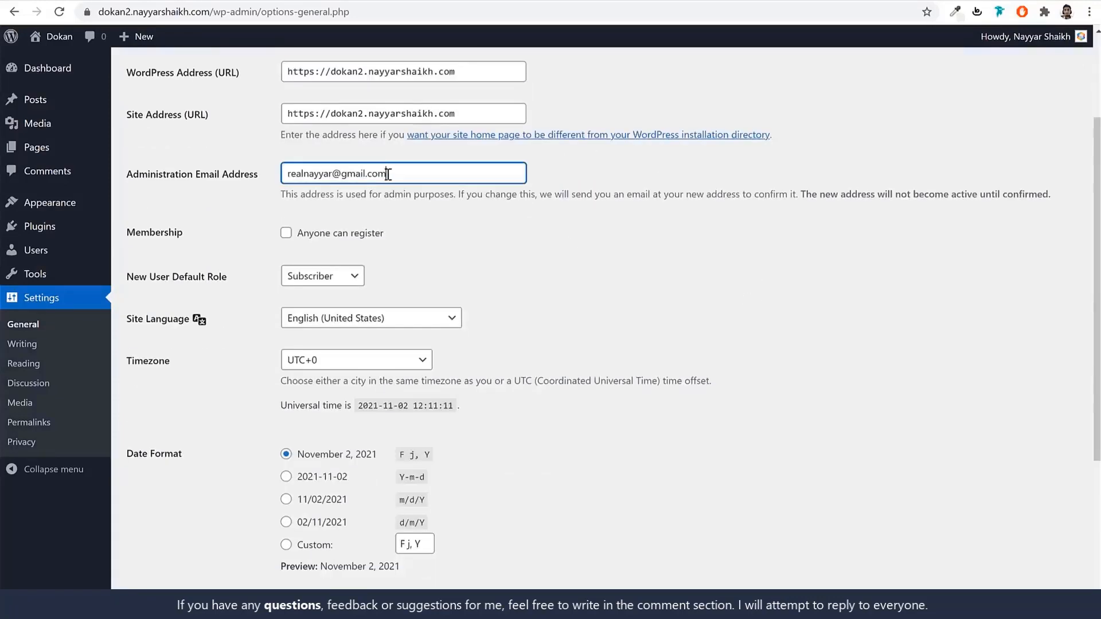
key(ctrl+a)
scroll(573, 236, down, 1)
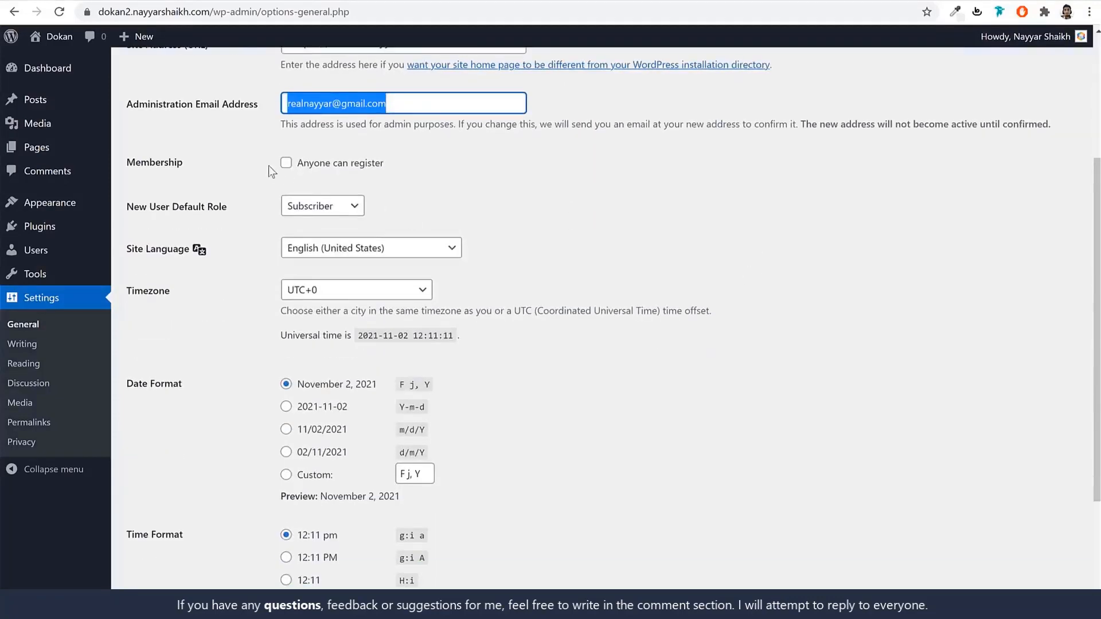
click(173, 166)
drag(135, 162, 127, 163)
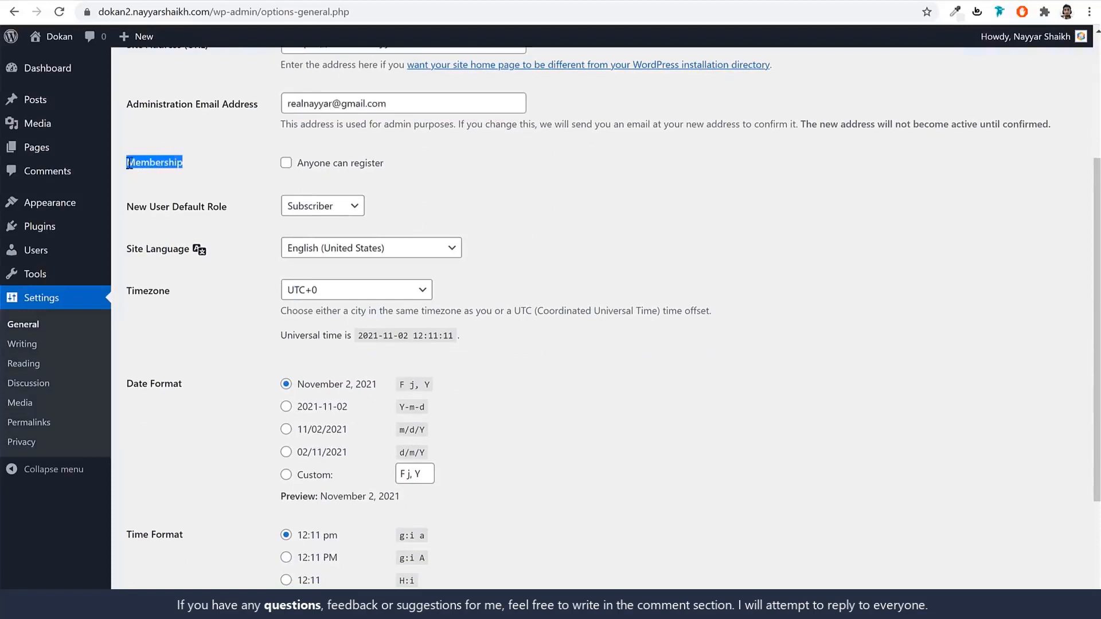
click(299, 167)
drag(385, 164, 294, 167)
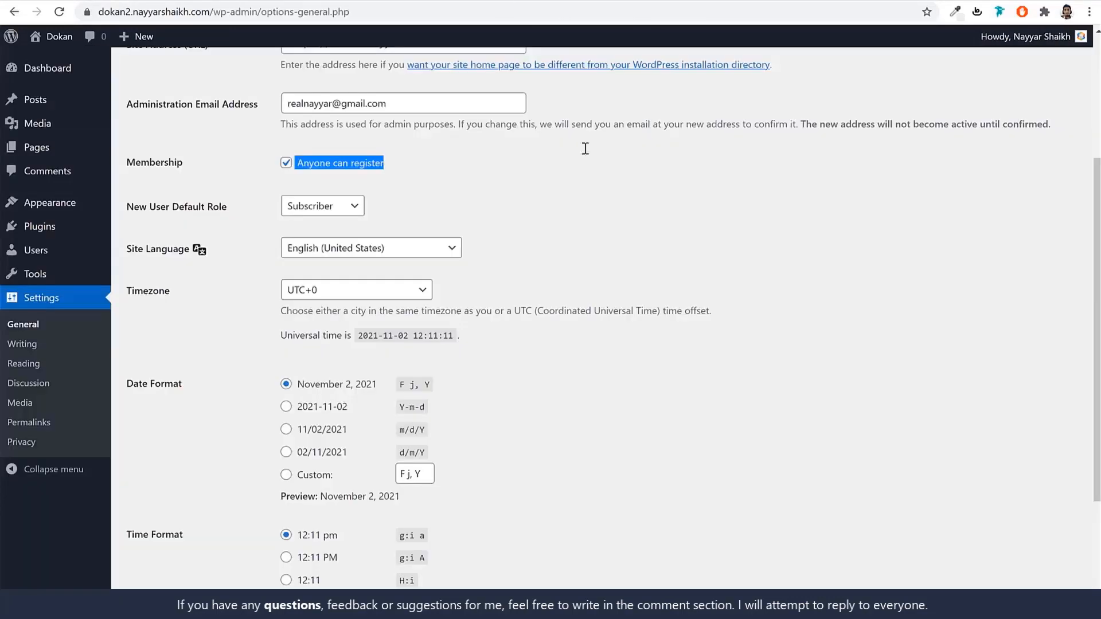
click(567, 178)
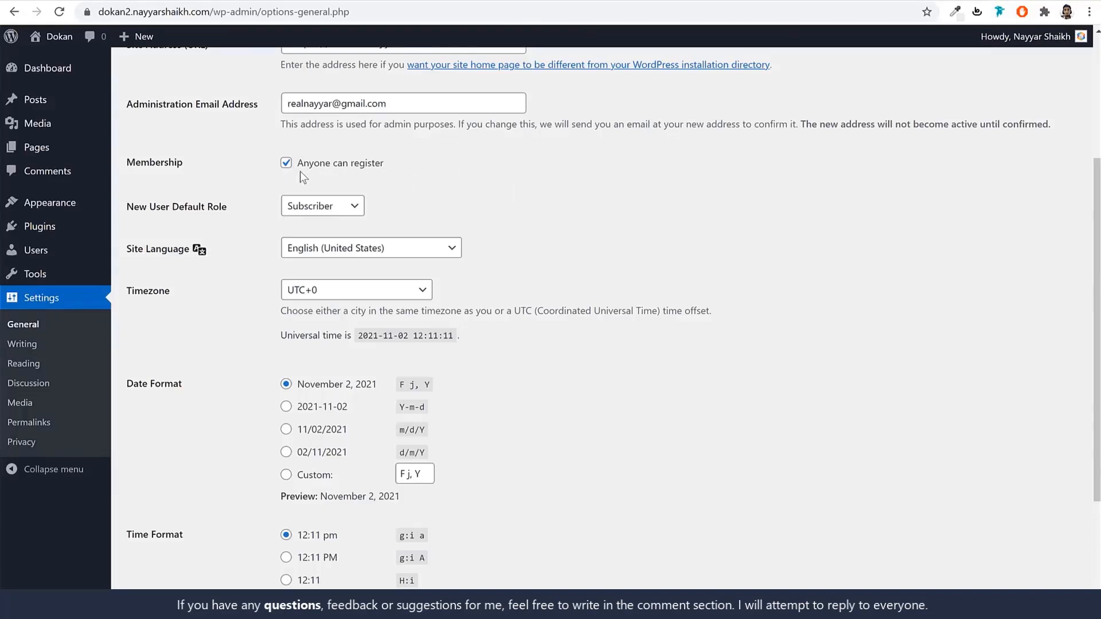
Set the timezone to Kolkata and save the general settings.
scroll(686, 208, down, 1)
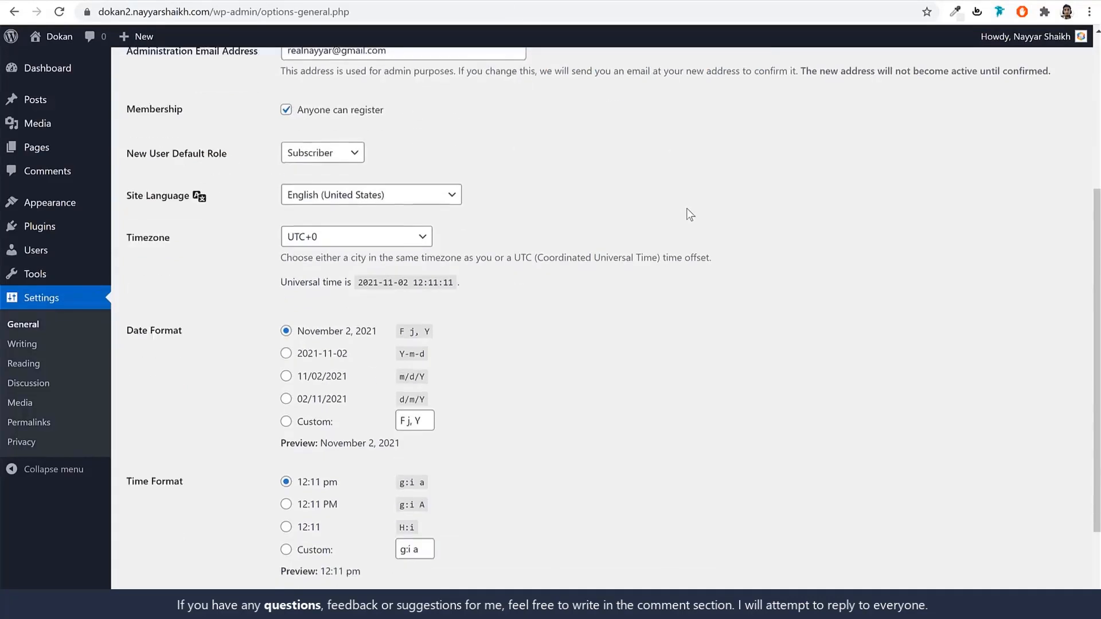
scroll(686, 208, down, 2)
click(334, 152)
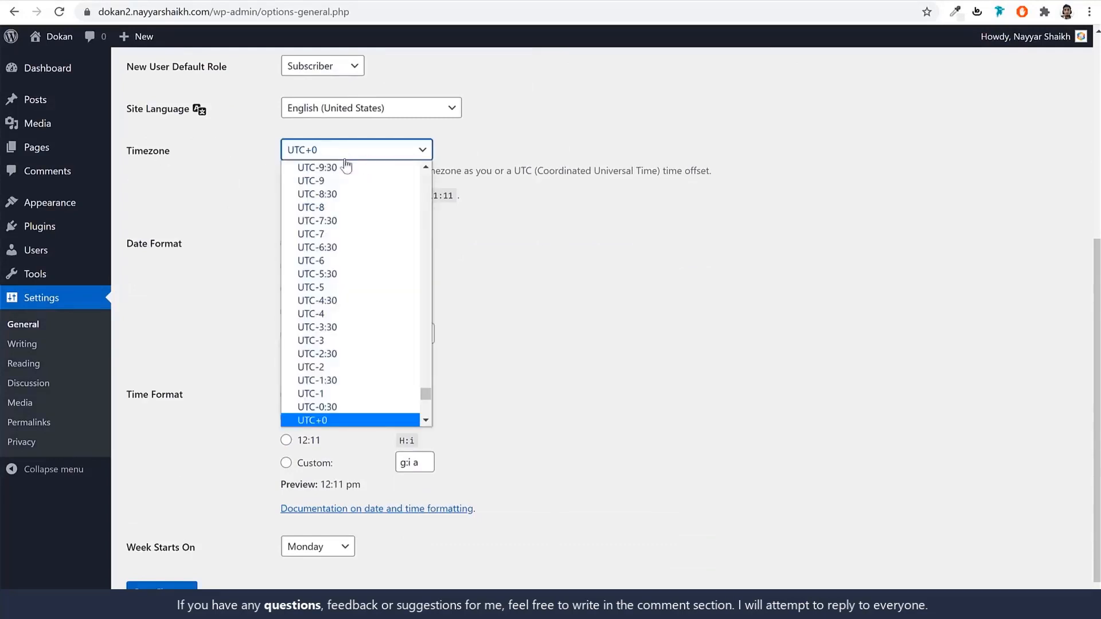
text(kolkata)
key(Return)
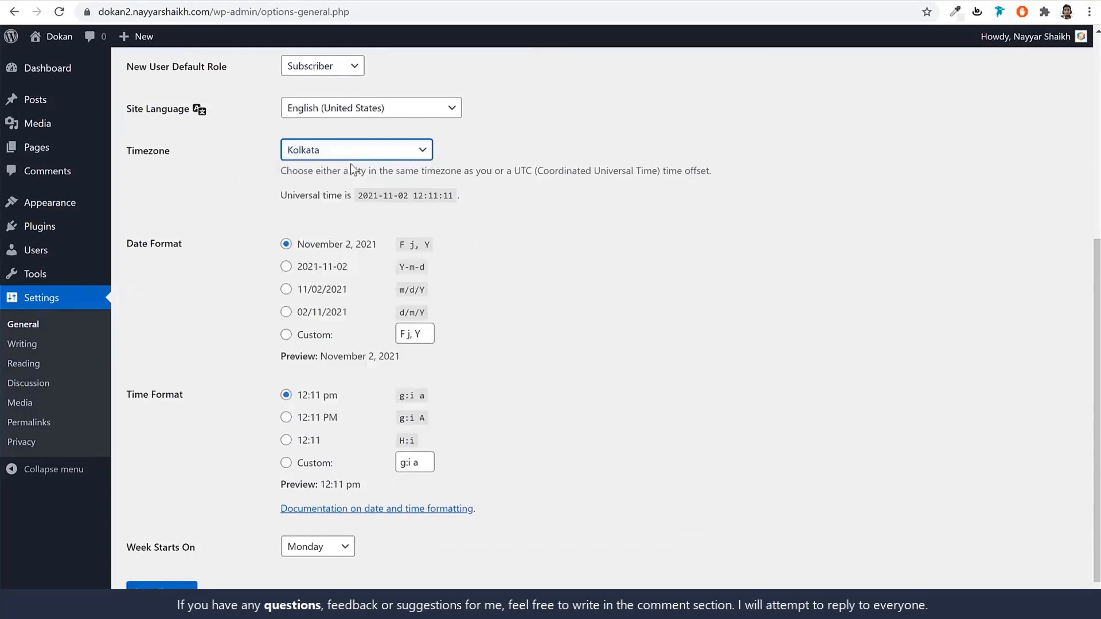
click(601, 229)
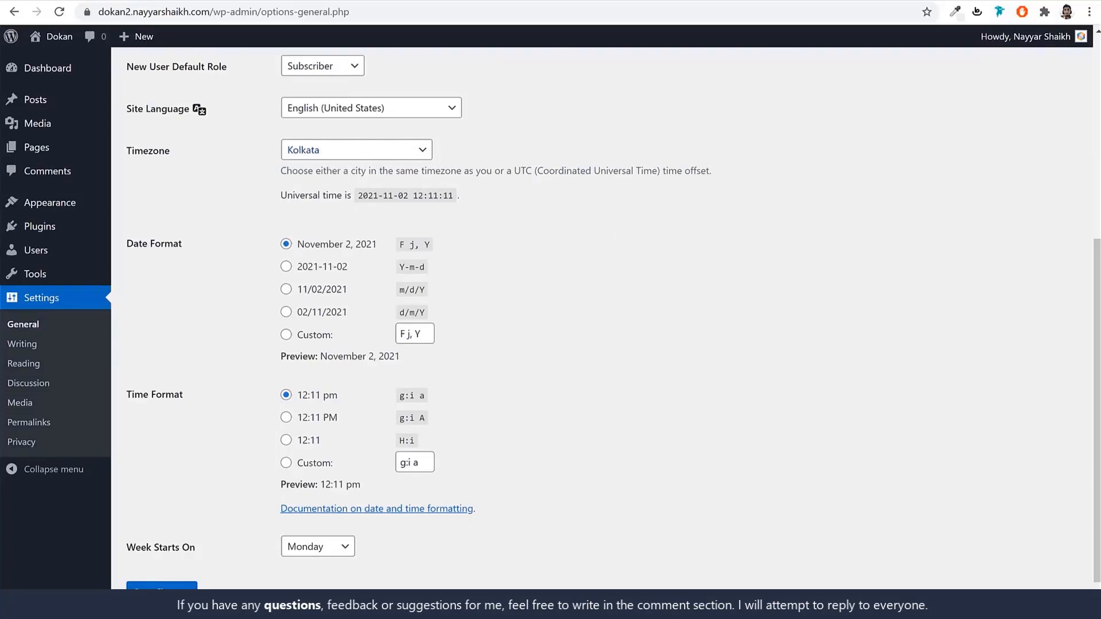
click(162, 585)
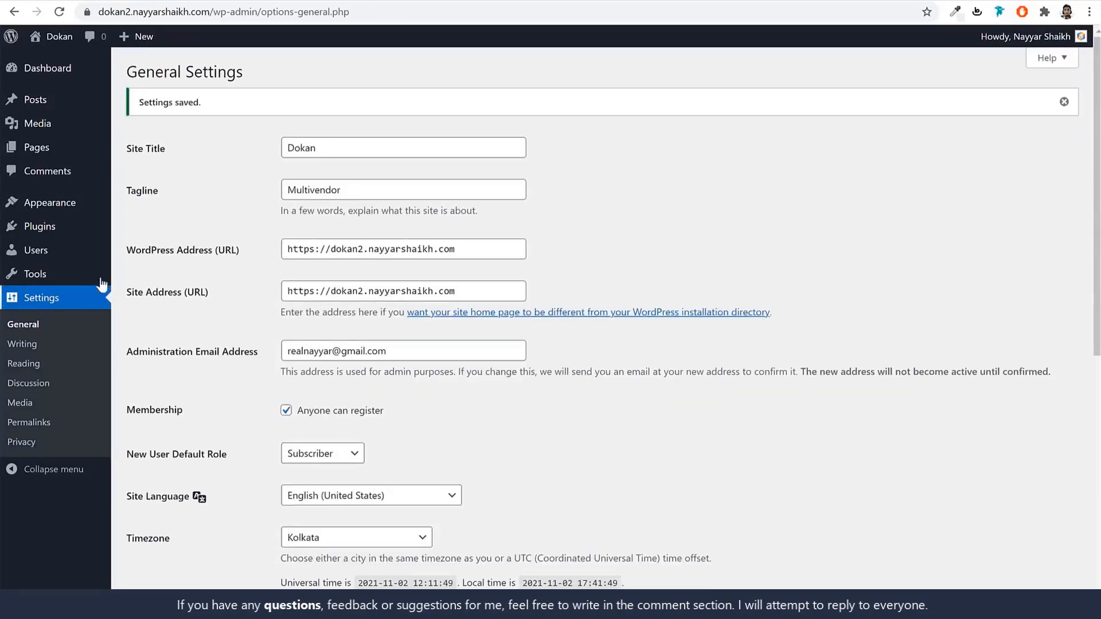
click(44, 426)
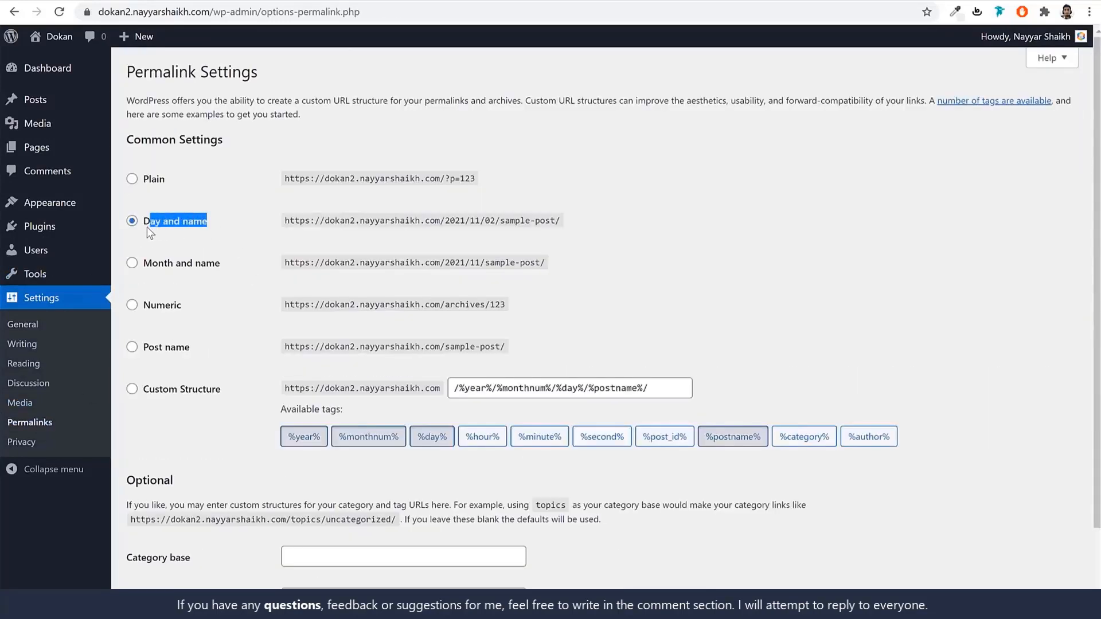
Save the Post name permalink structure and return to the Dashboard.
click(194, 347)
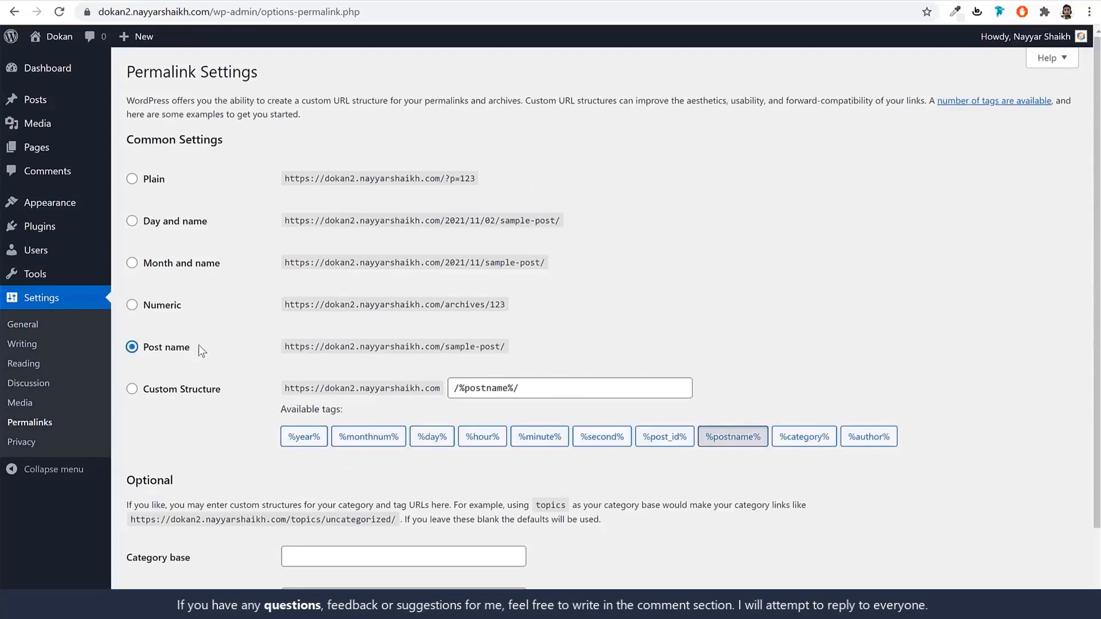
drag(199, 345, 139, 347)
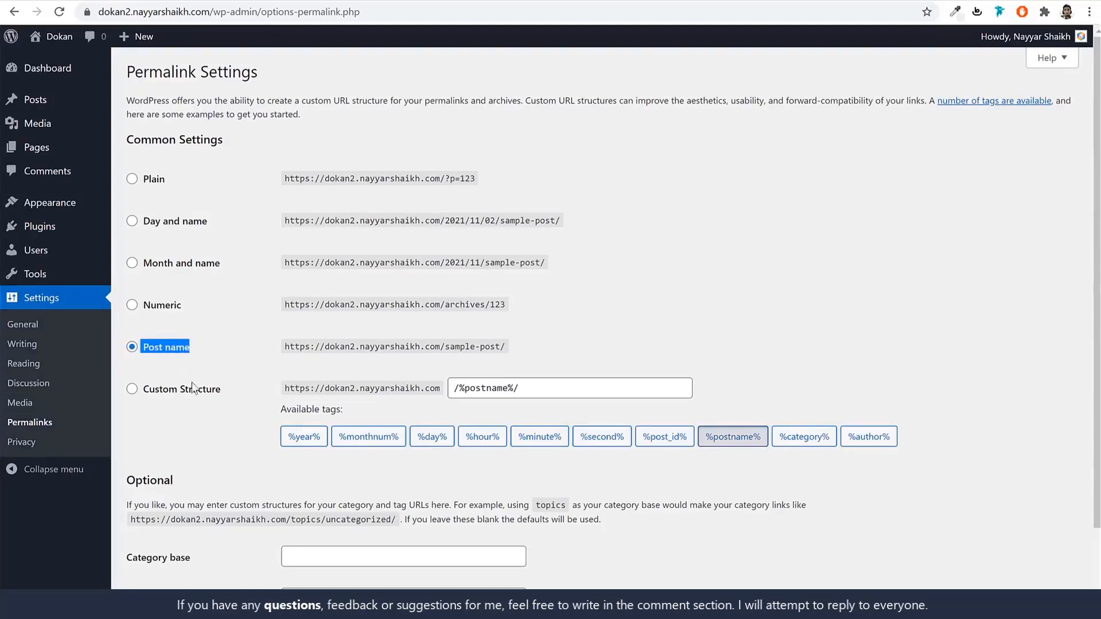
scroll(224, 535, down, 2)
click(163, 545)
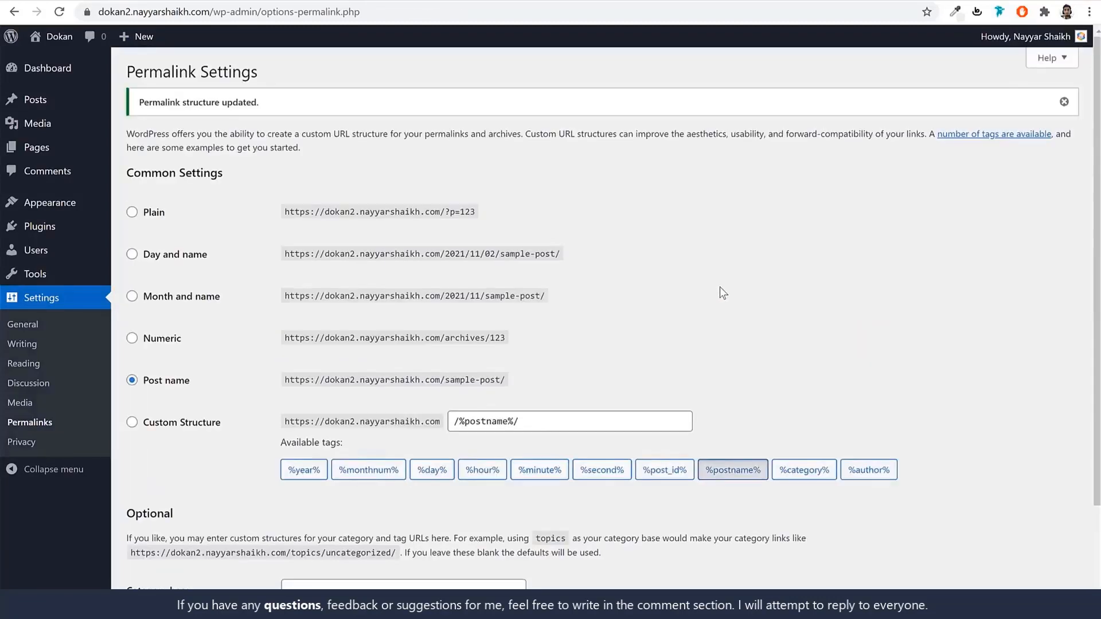
click(53, 75)
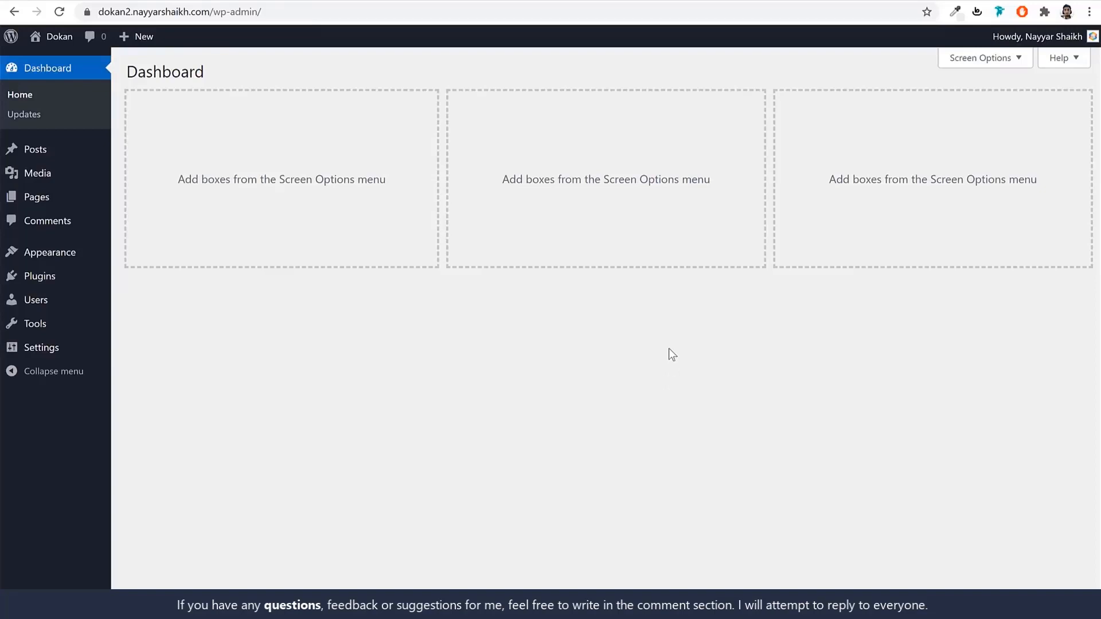
click(418, 1)
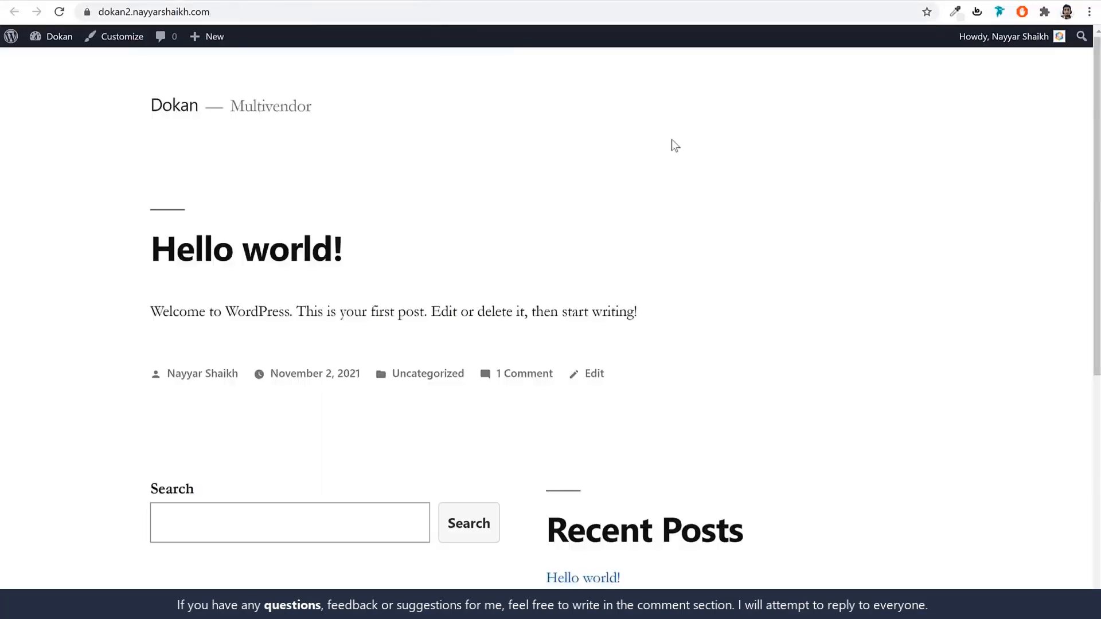
scroll(743, 331, down, 6)
scroll(741, 330, up, 6)
click(295, 1)
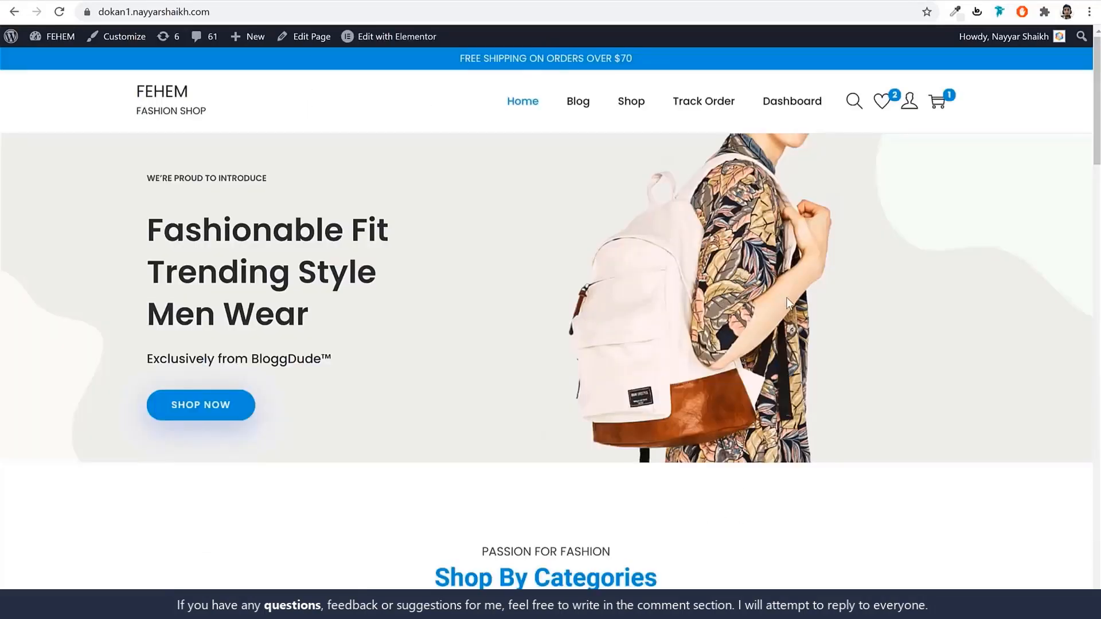
scroll(787, 297, down, 4)
scroll(787, 297, down, 10)
scroll(787, 298, up, 13)
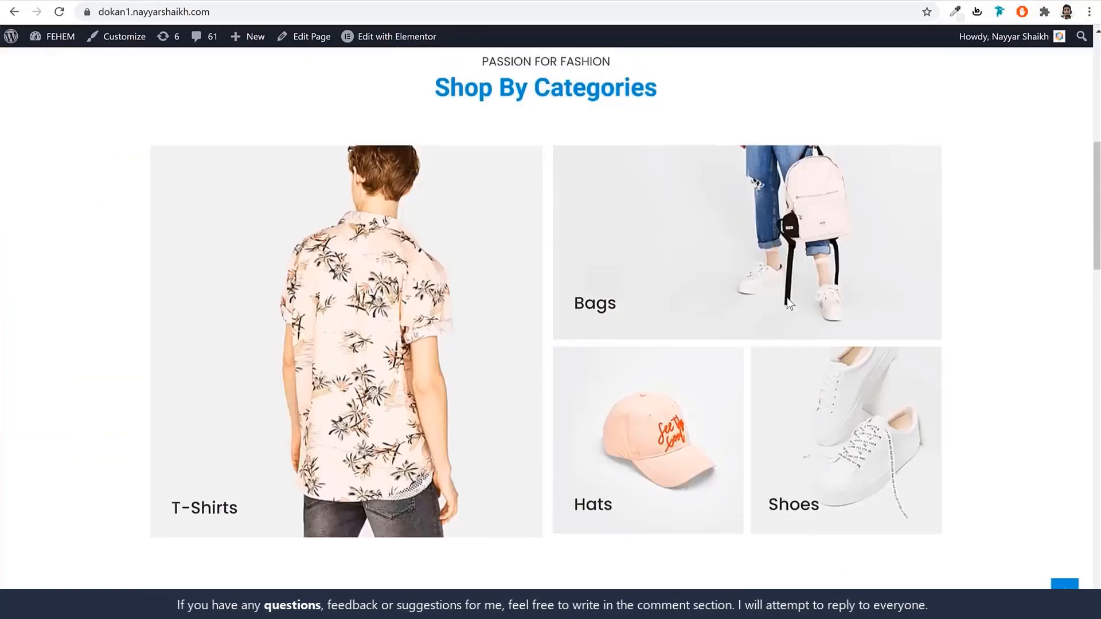
scroll(787, 298, up, 2)
click(459, 0)
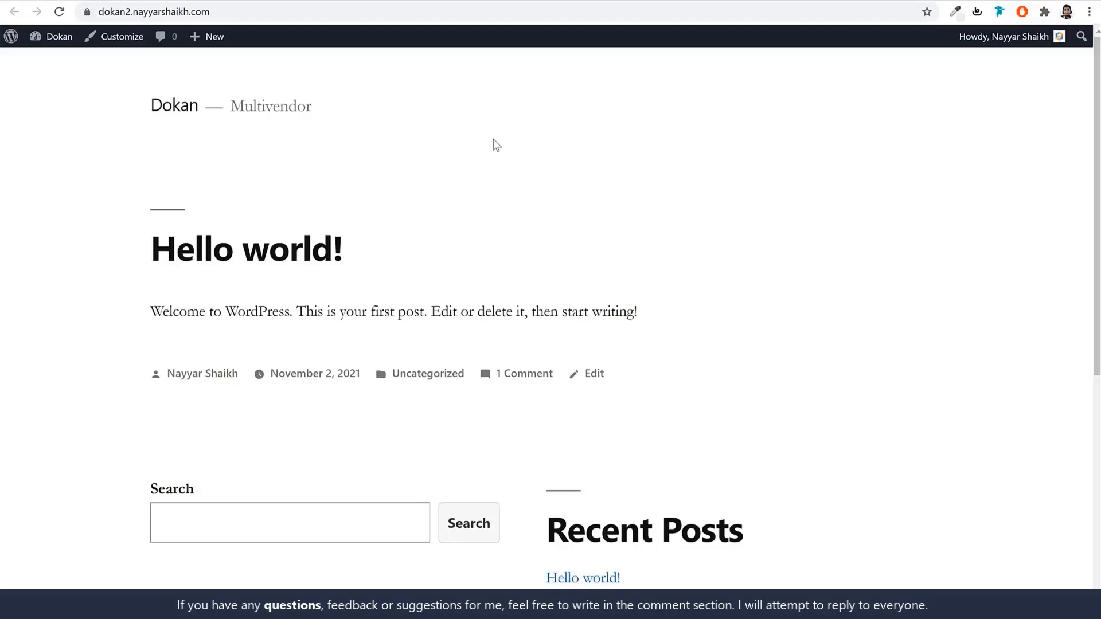
click(281, 1)
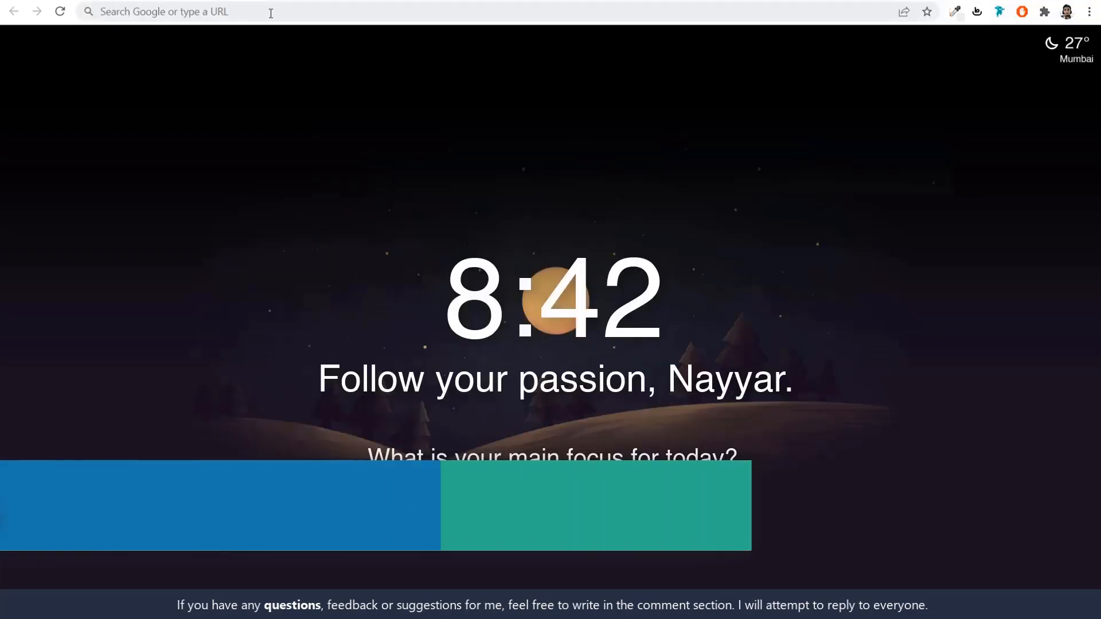
Download the Woostify theme via w3qna.com/ws, skipping the e-mail signup.
click(270, 12)
text(w3qna.com/ws)
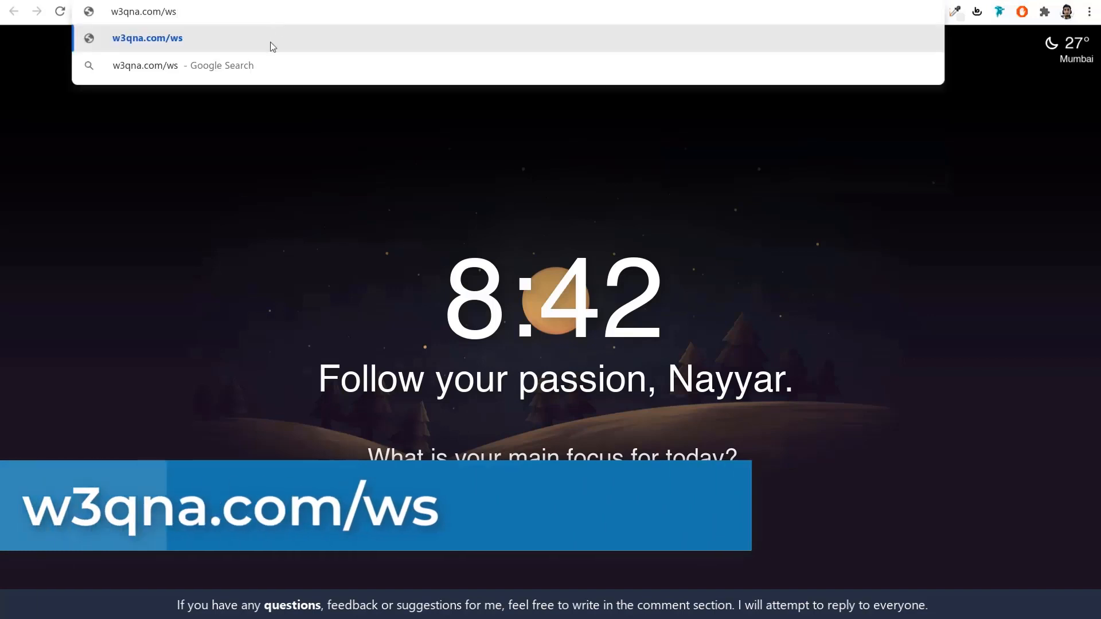
click(271, 40)
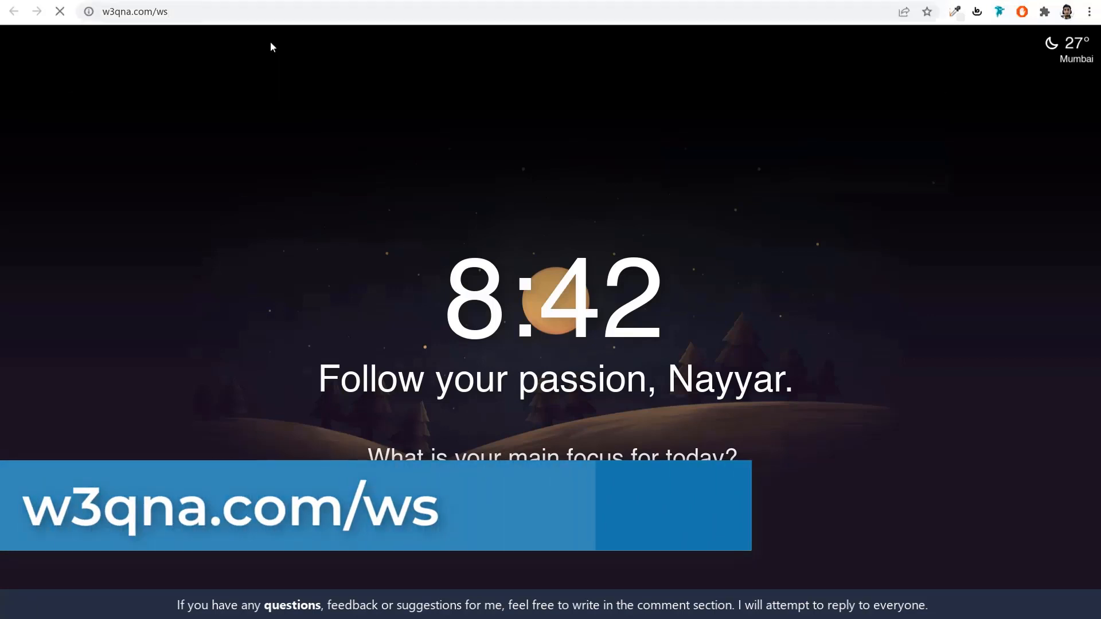
scroll(847, 310, down, 7)
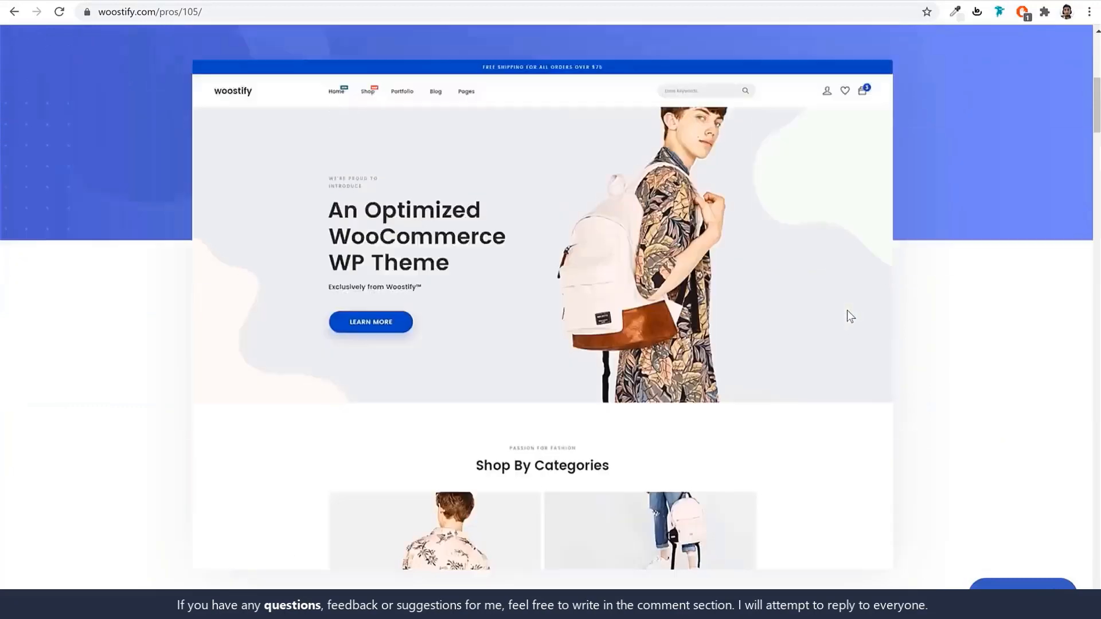
scroll(854, 287, up, 7)
click(902, 87)
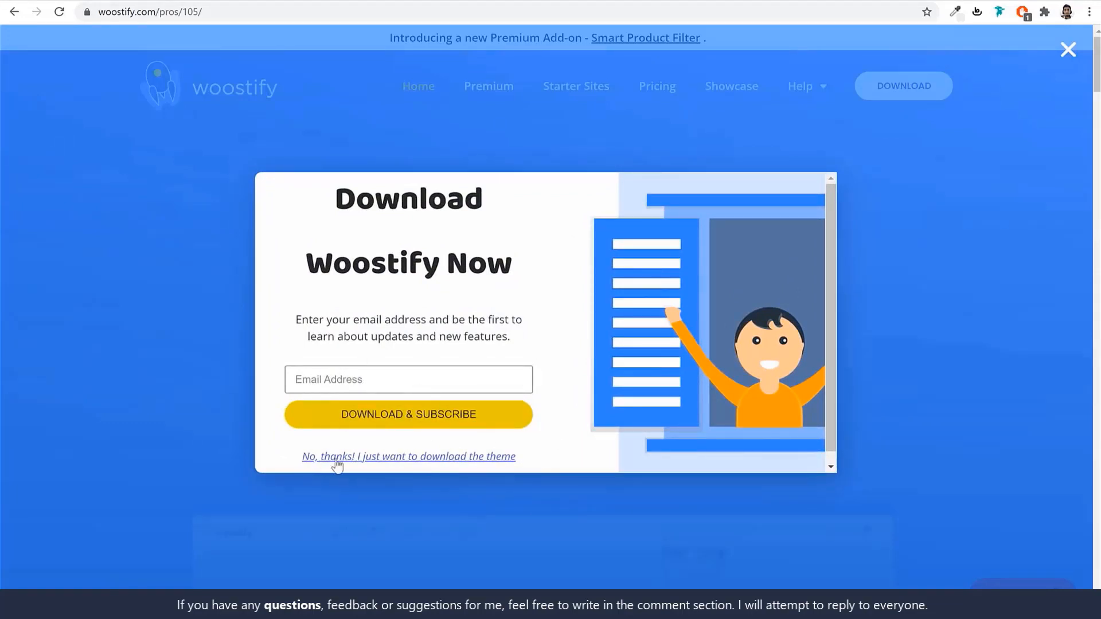
click(393, 459)
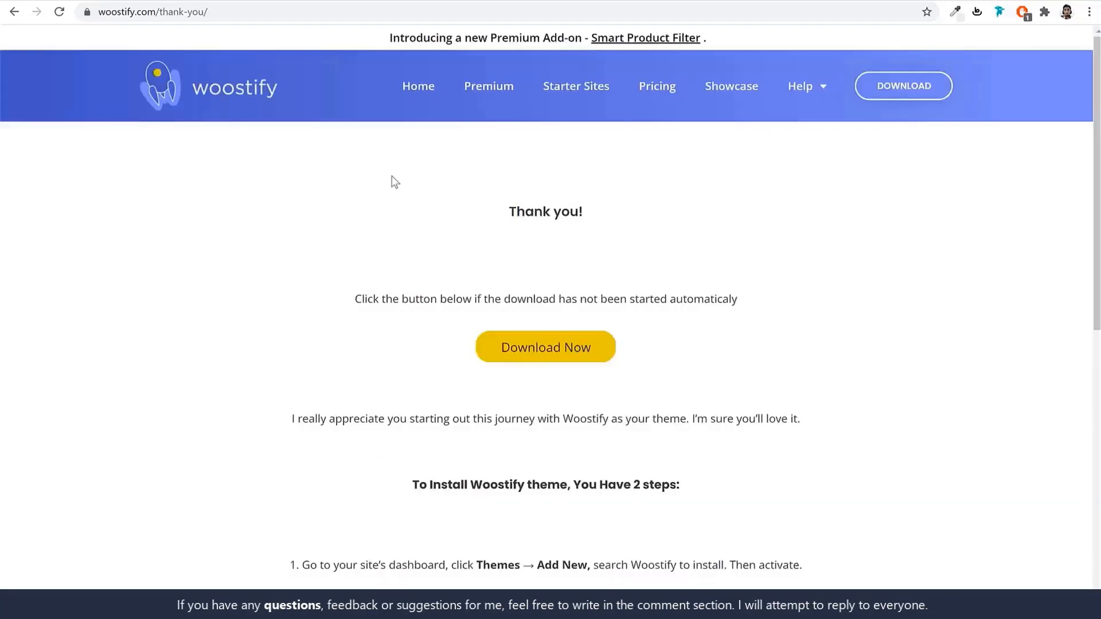
click(567, 359)
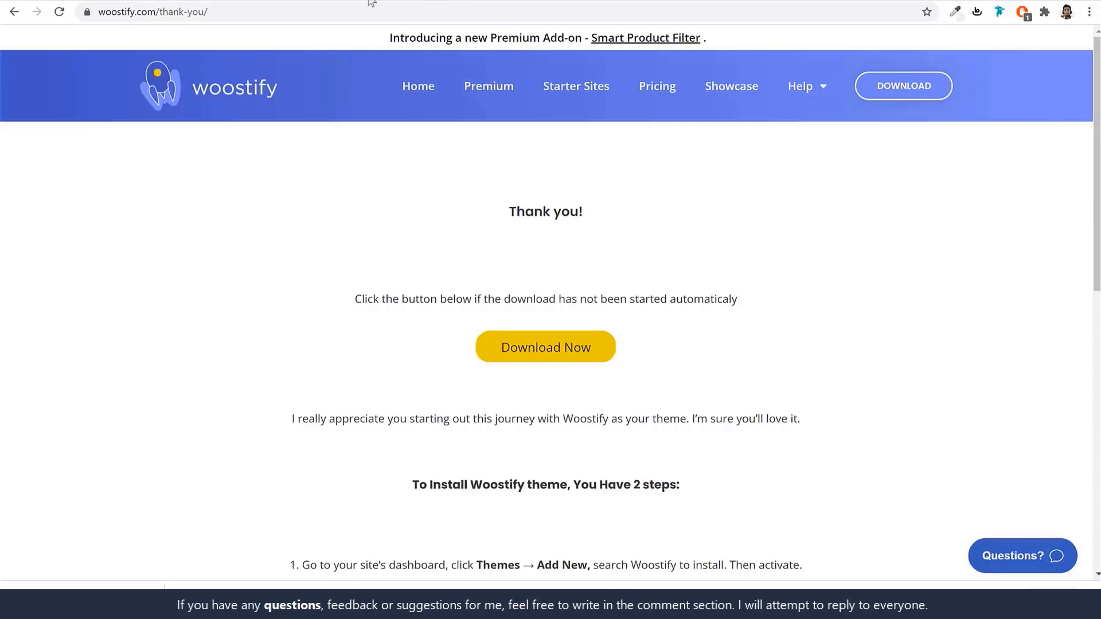
click(268, 1)
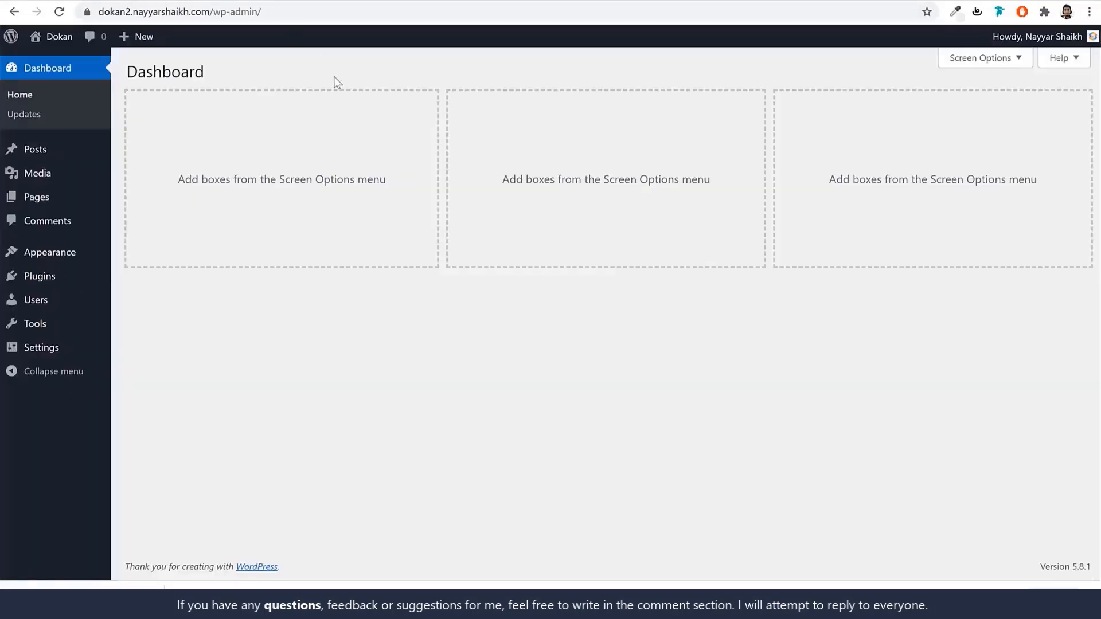
Upload woostify.1.9.8.zip as a new theme, install it and activate it.
click(40, 259)
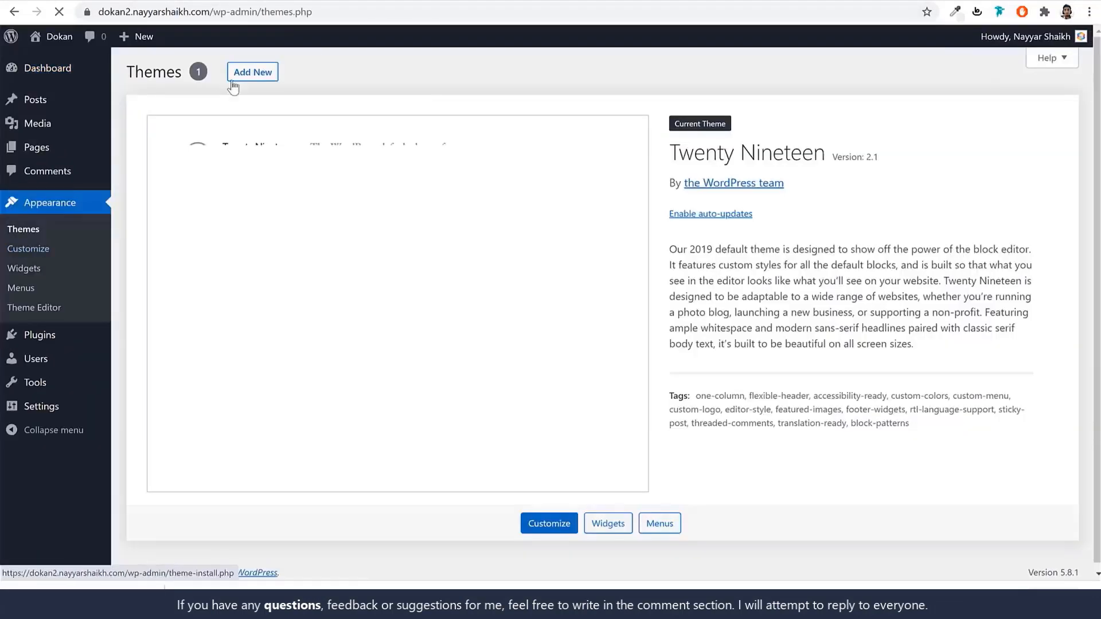
click(262, 73)
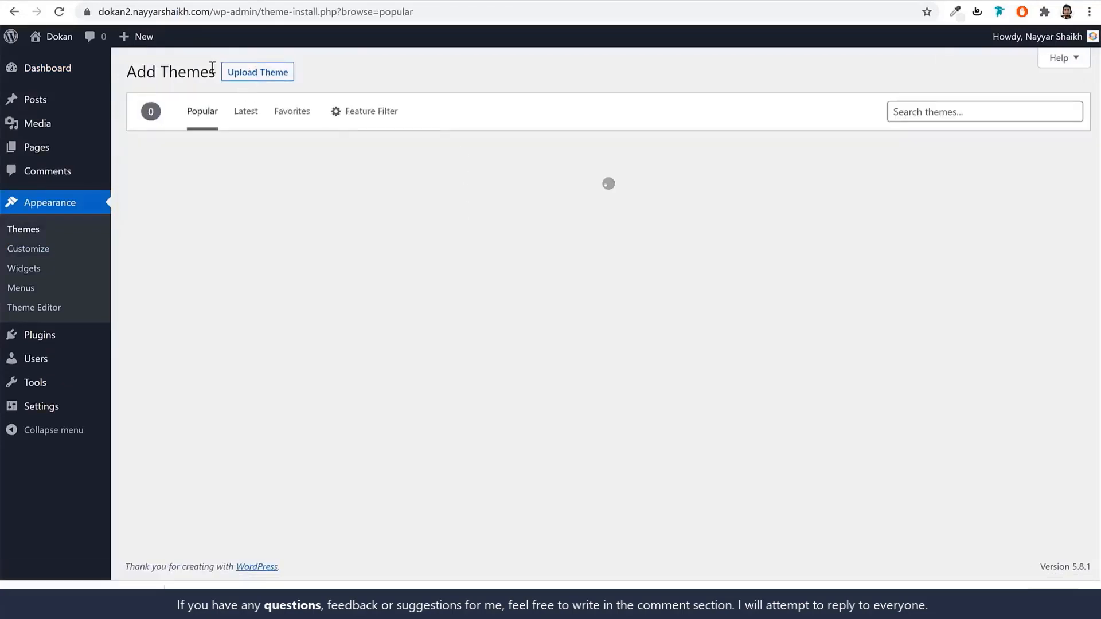
click(255, 80)
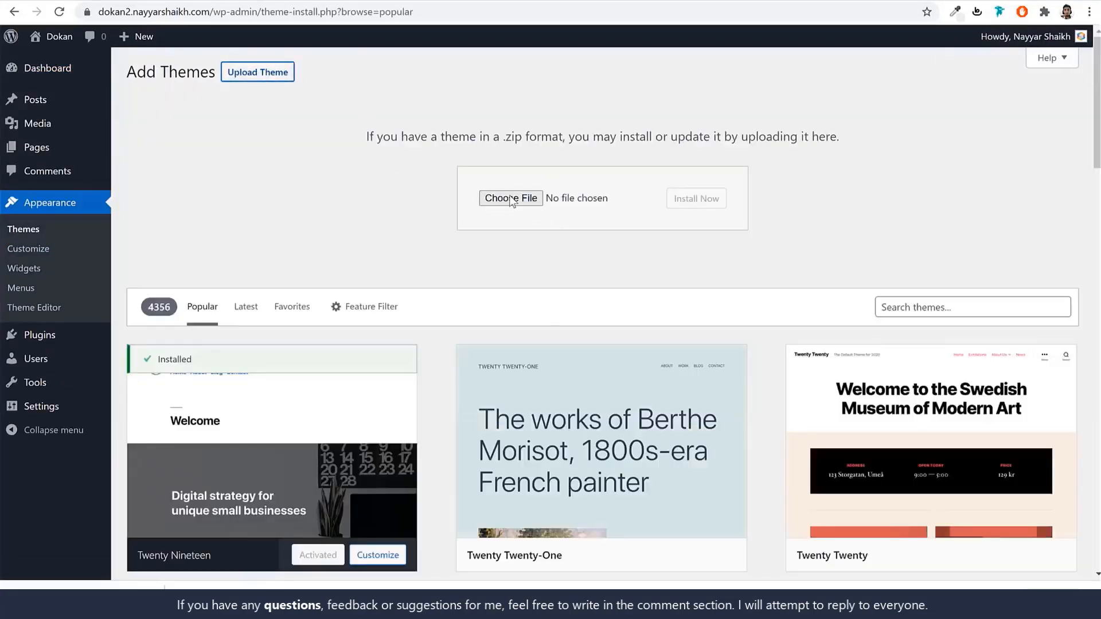
drag(138, 525, 523, 205)
click(685, 200)
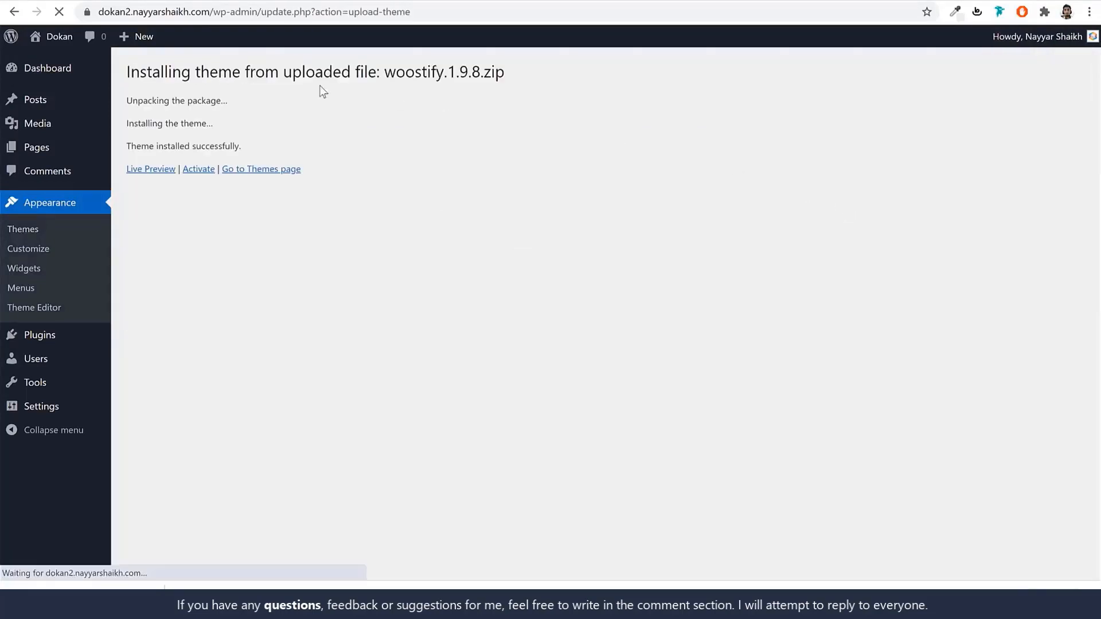
click(199, 170)
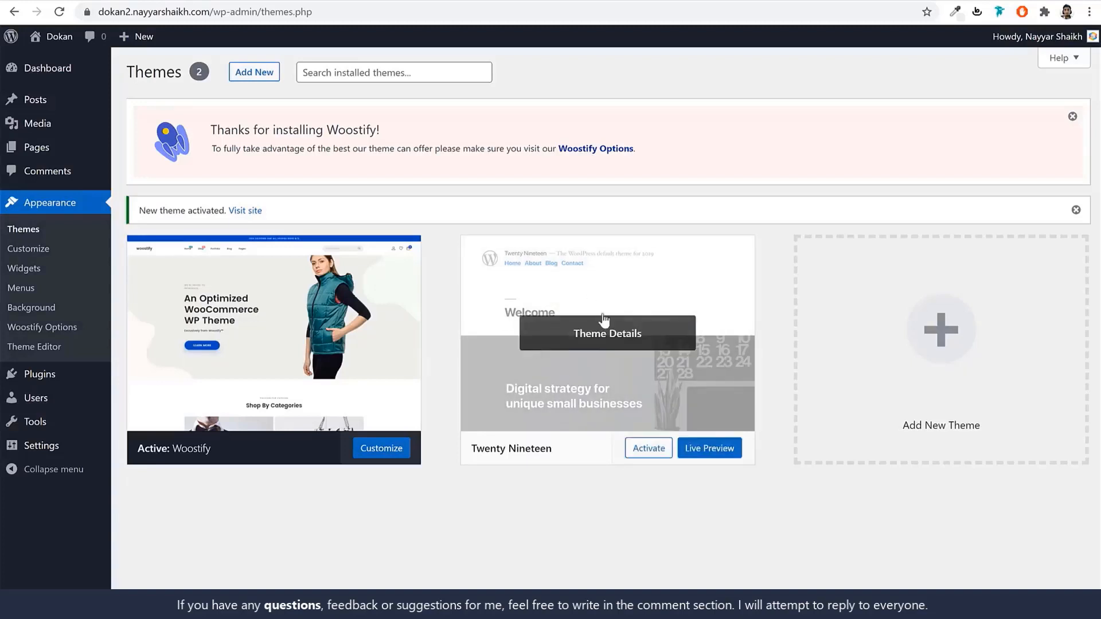
Delete the Twenty Nineteen theme and enable auto-updates for Woostify.
click(568, 321)
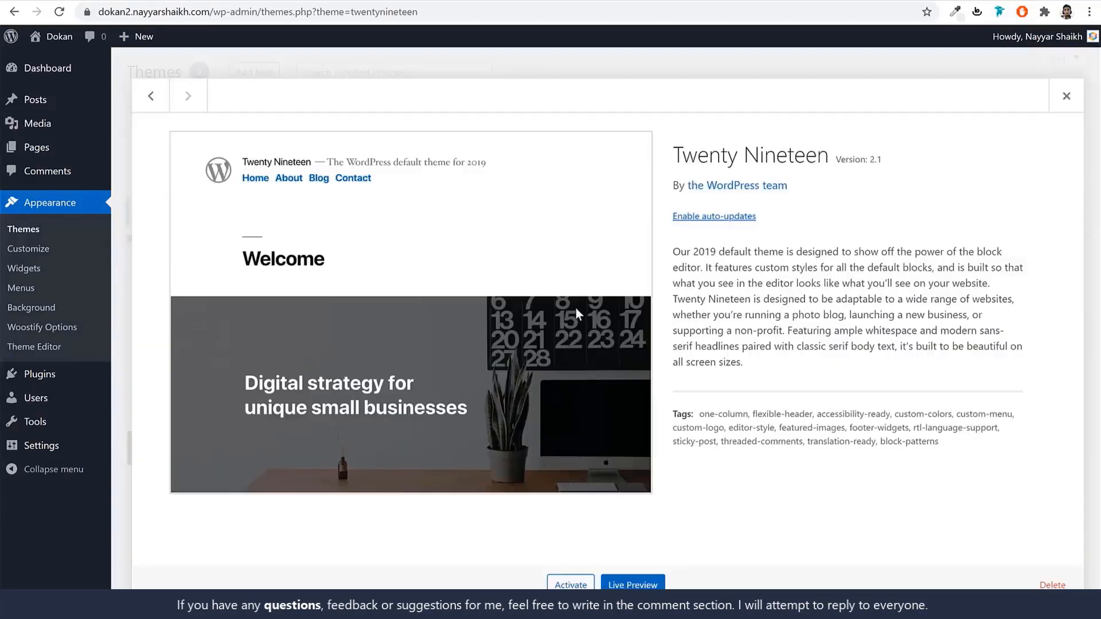
click(1054, 585)
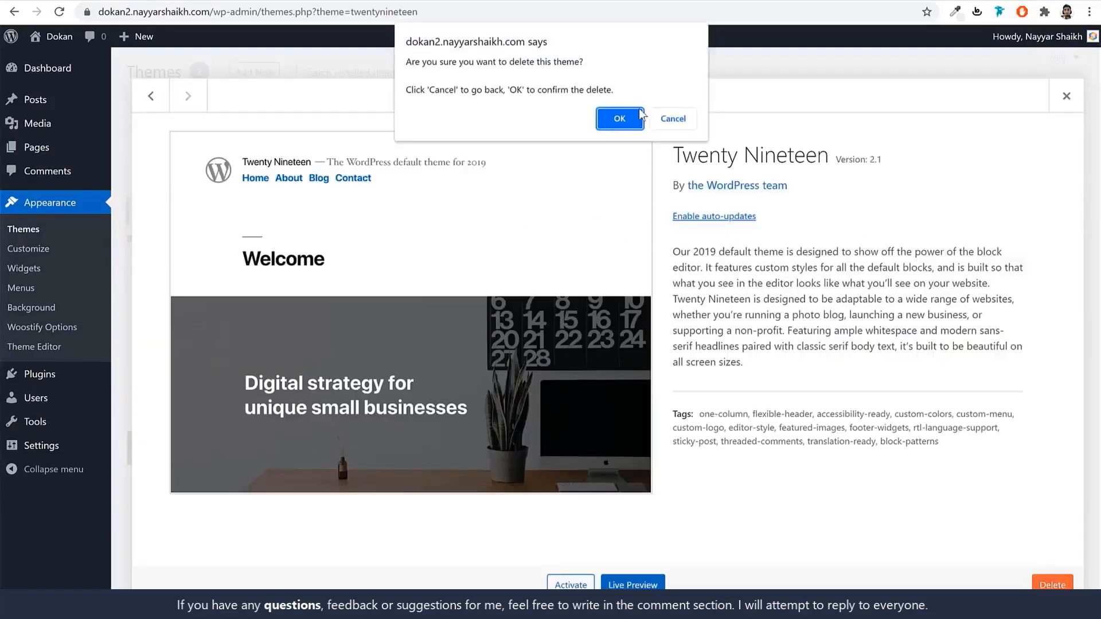
click(631, 117)
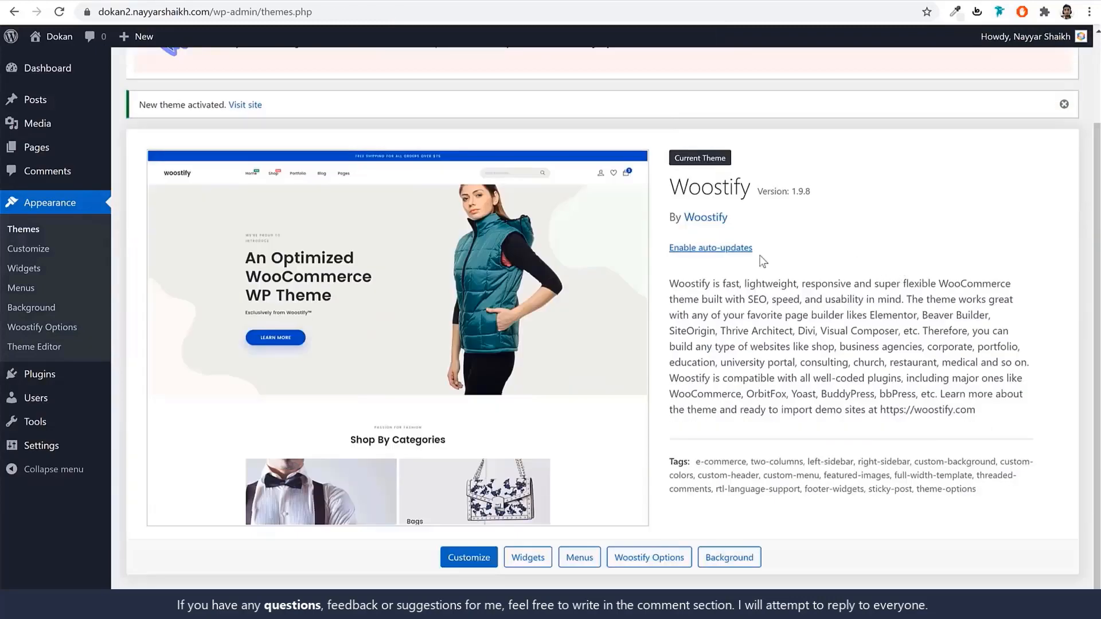
click(709, 248)
scroll(803, 275, up, 2)
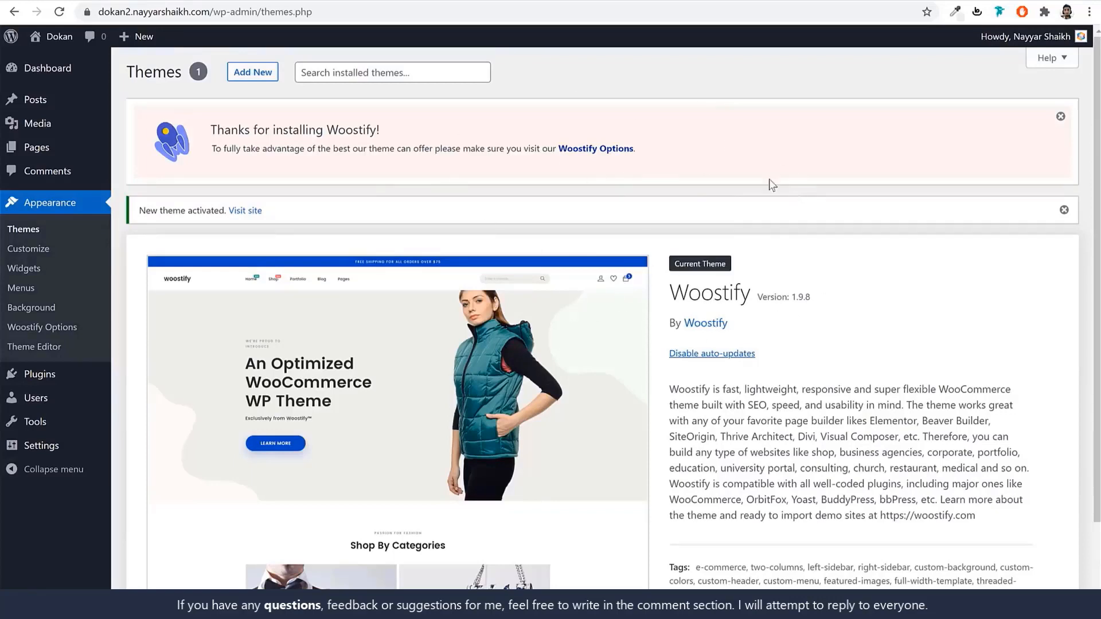
Reload the dokan2 front page to check Woostify's styling, then compare with the FEHEM shop.
click(396, 1)
click(58, 13)
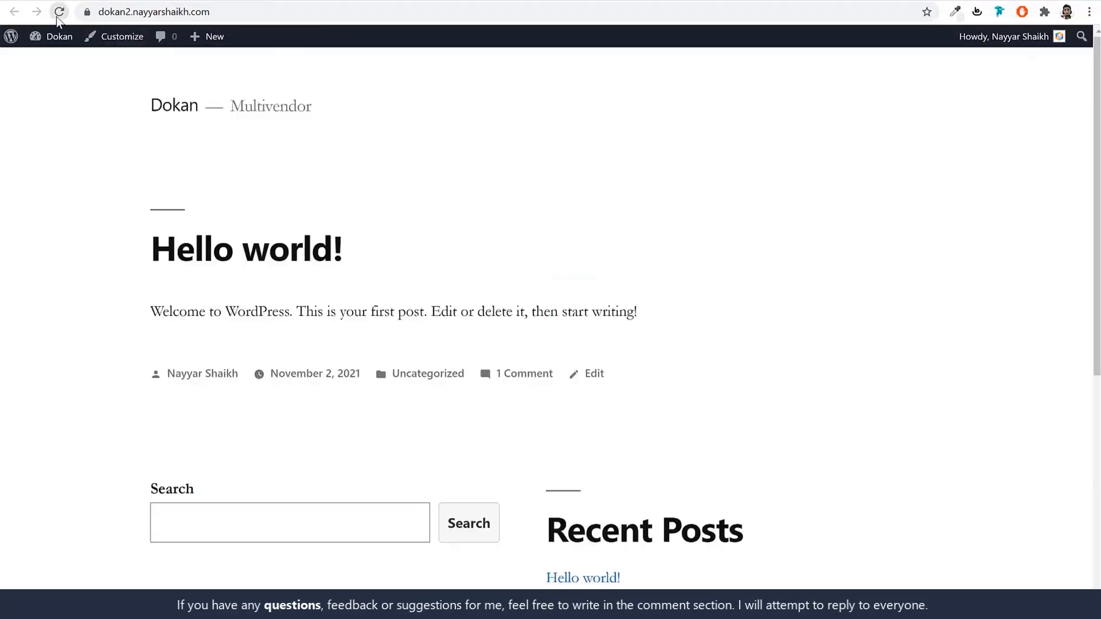
scroll(843, 375, down, 1)
scroll(844, 376, down, 2)
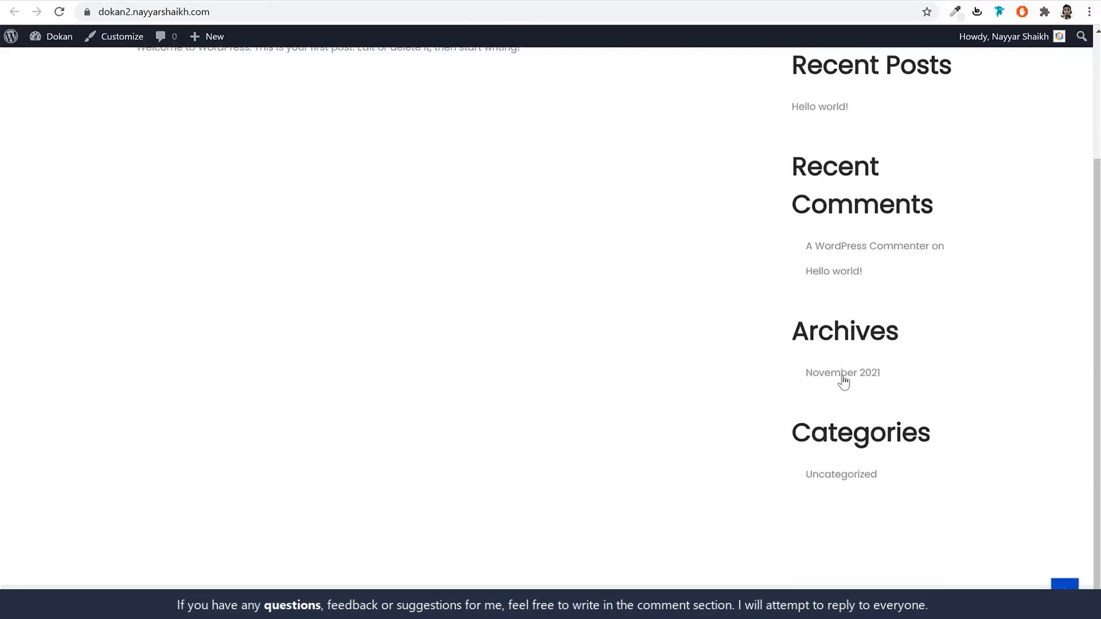
scroll(843, 381, up, 3)
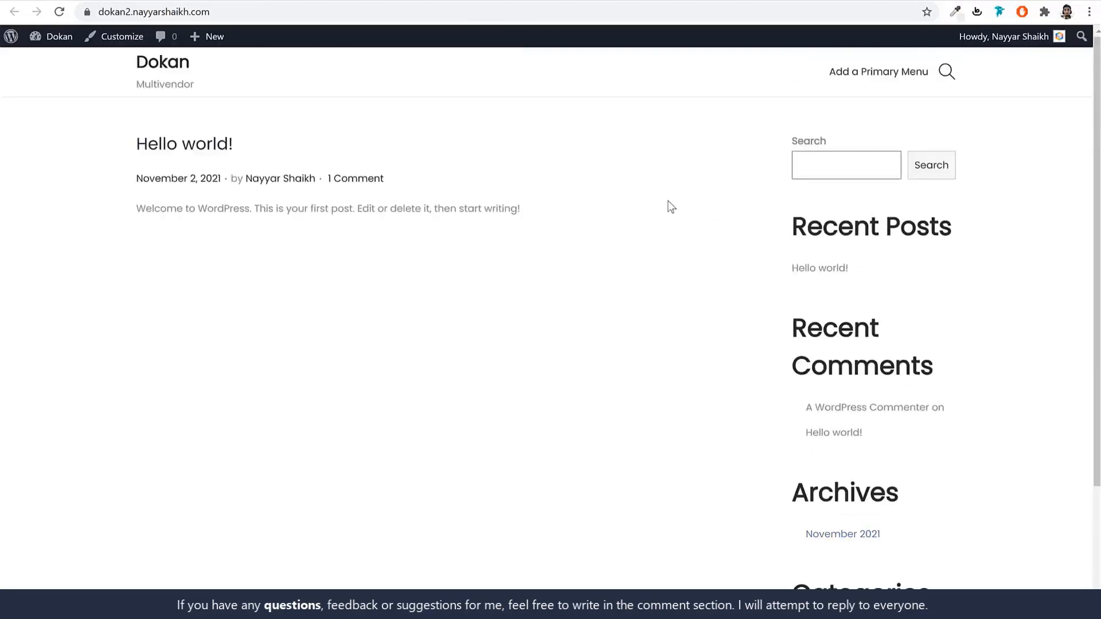
click(119, 0)
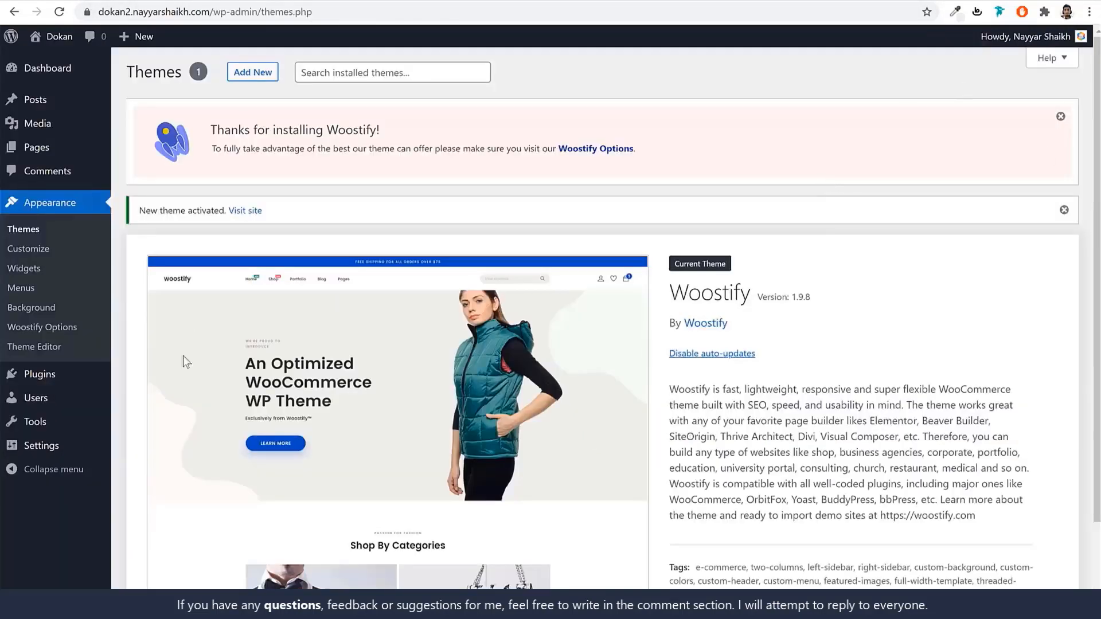
Visit the woostify.com home page and skim through it.
click(76, 374)
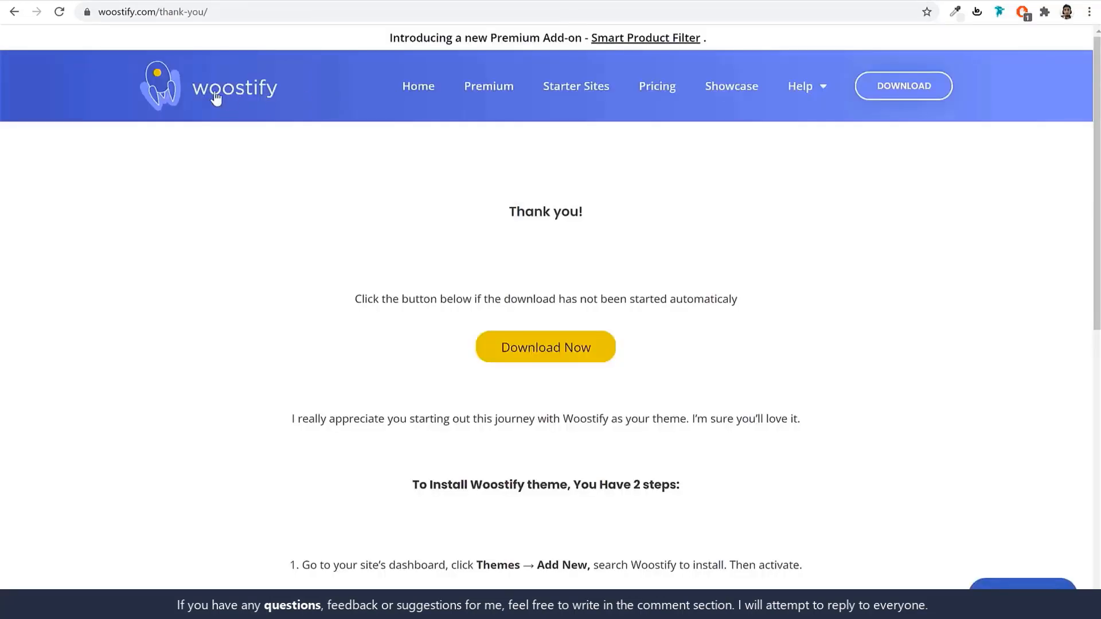
click(216, 99)
scroll(857, 268, down, 7)
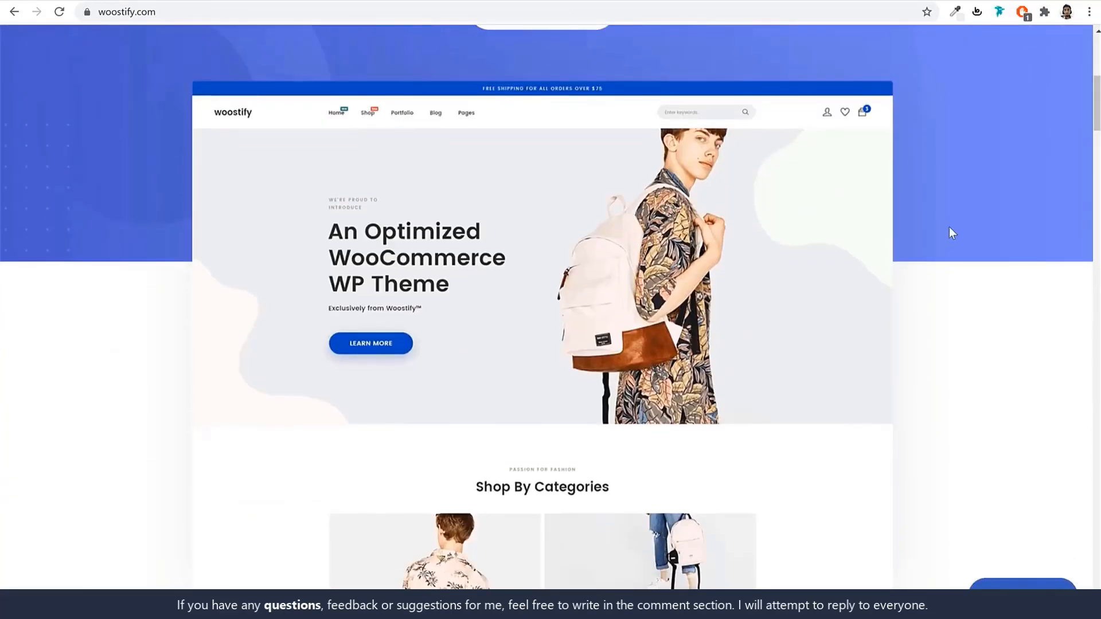
scroll(950, 228, up, 7)
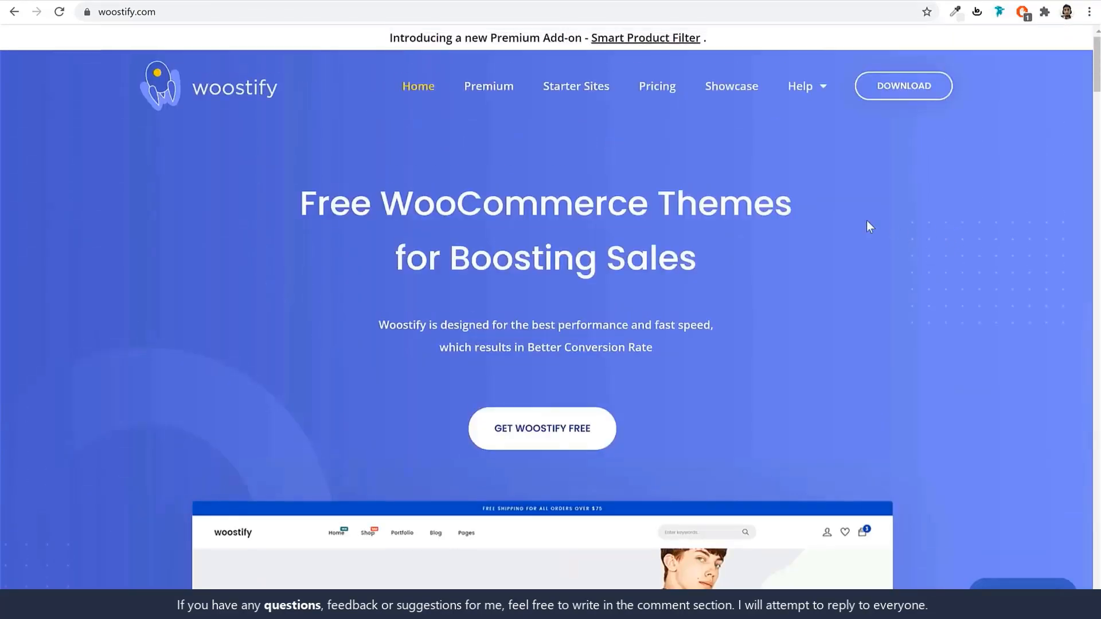
Browse the Woostify Pro add-ons like WooBuilder and Quick View, then return to dokan2 Plugins.
click(469, 91)
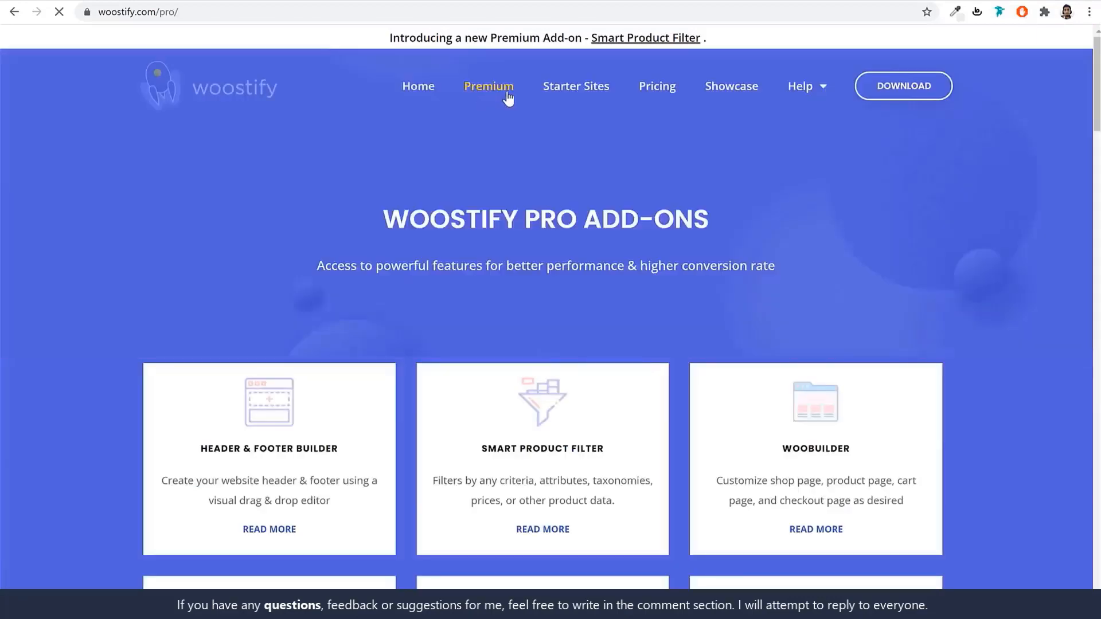
scroll(721, 291, down, 5)
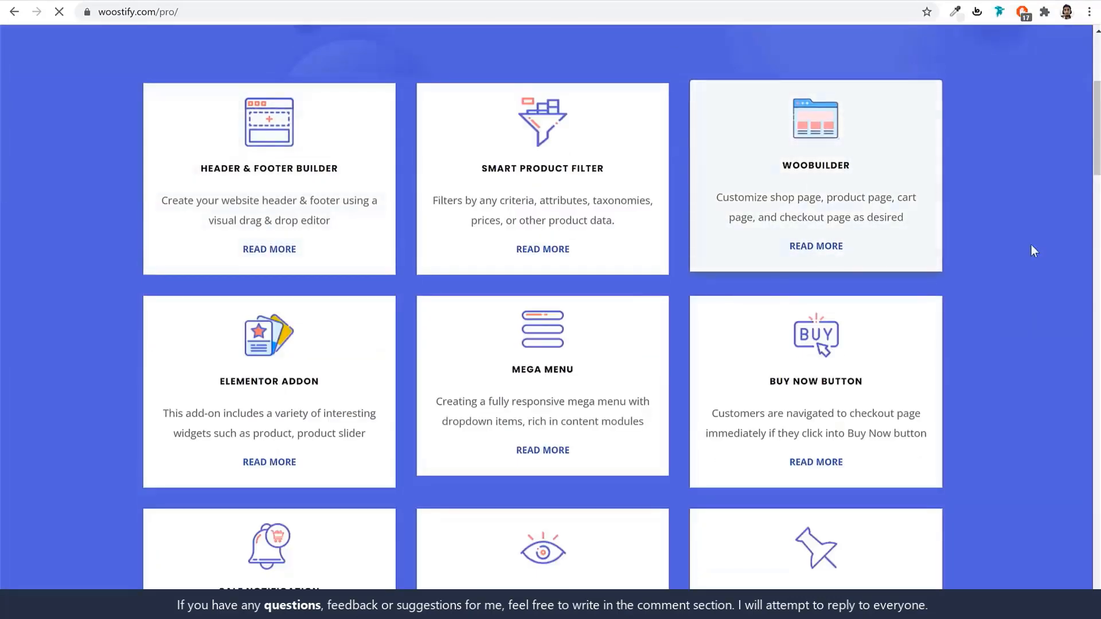
scroll(1030, 270, down, 3)
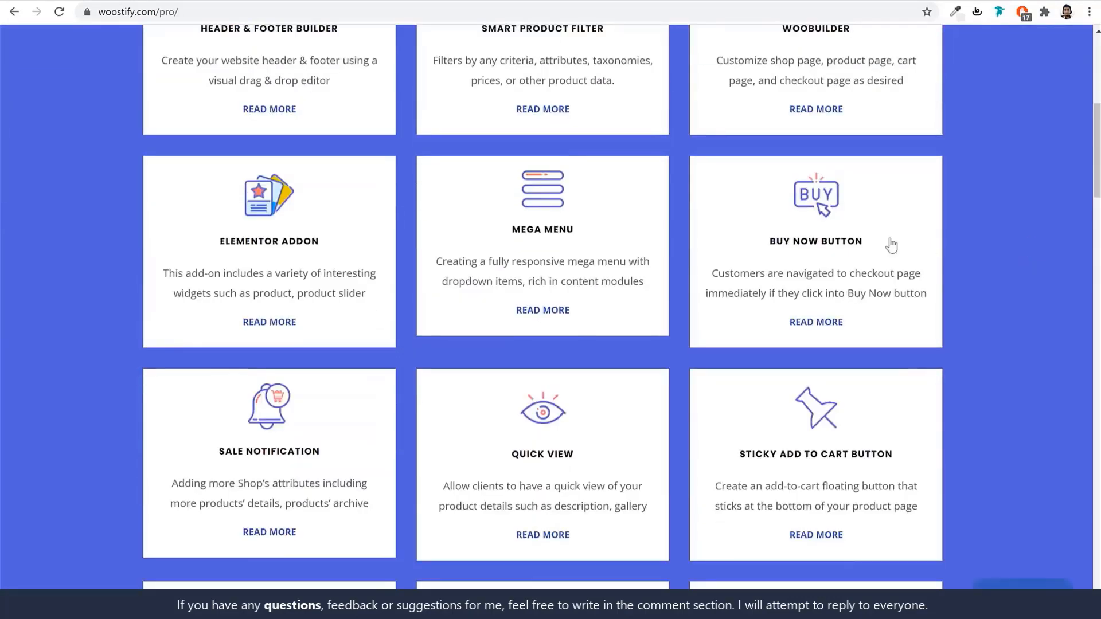
scroll(968, 246, down, 3)
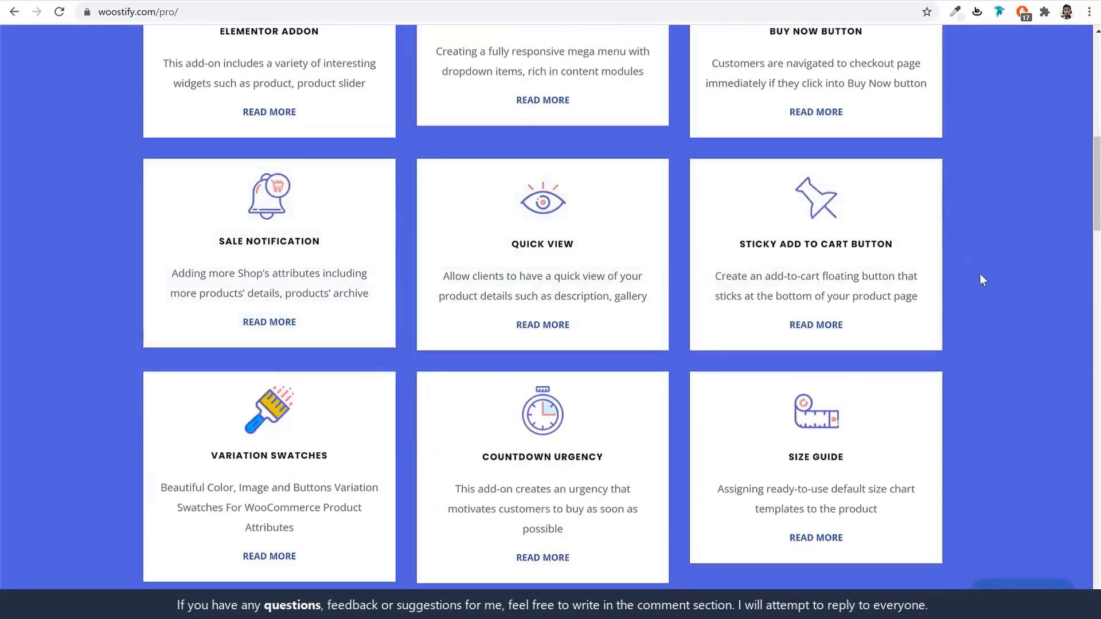
scroll(980, 274, down, 3)
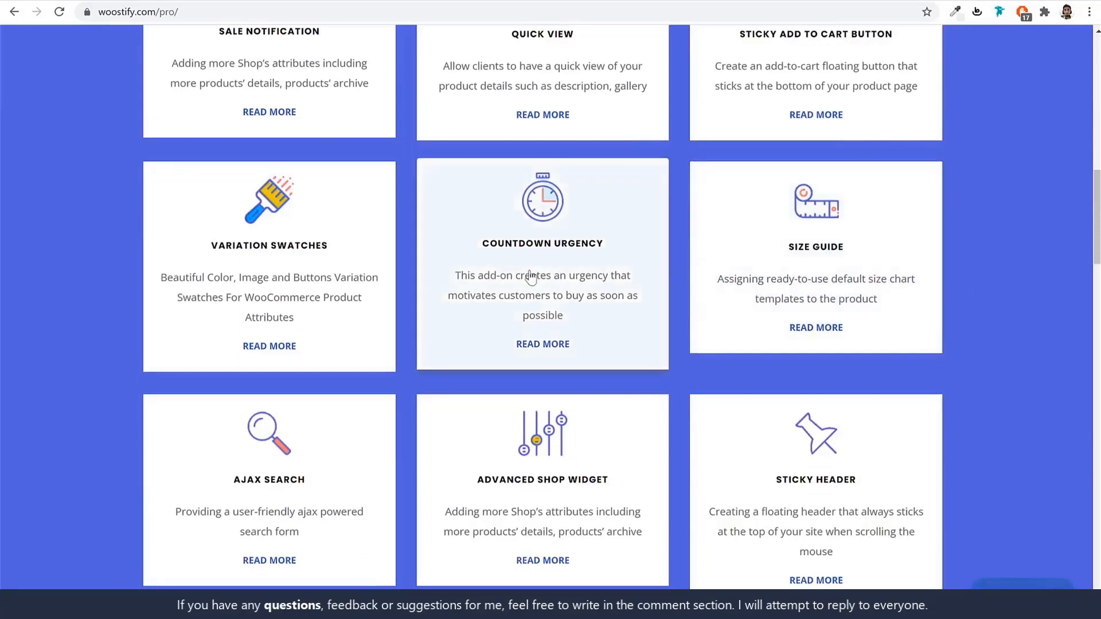
scroll(536, 277, down, 3)
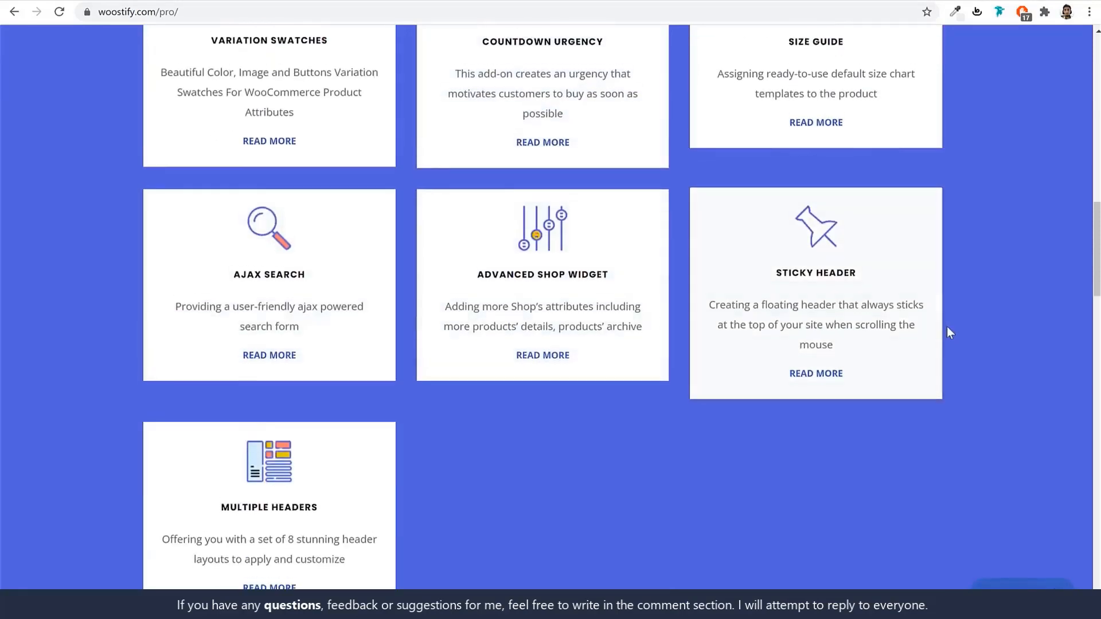
scroll(948, 327, up, 15)
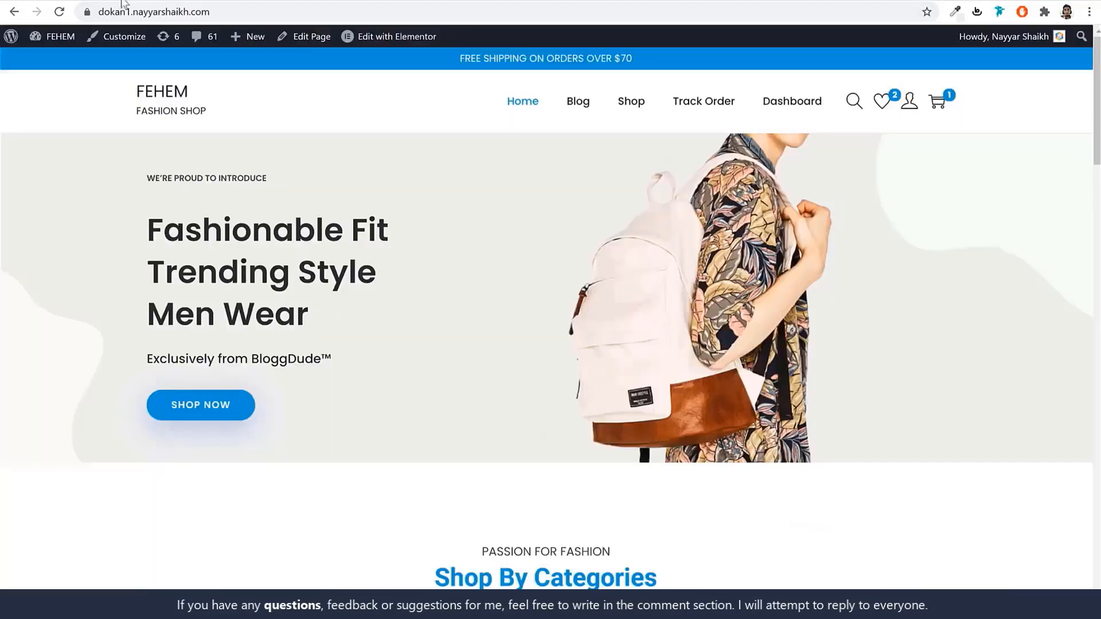
scroll(699, 321, down, 10)
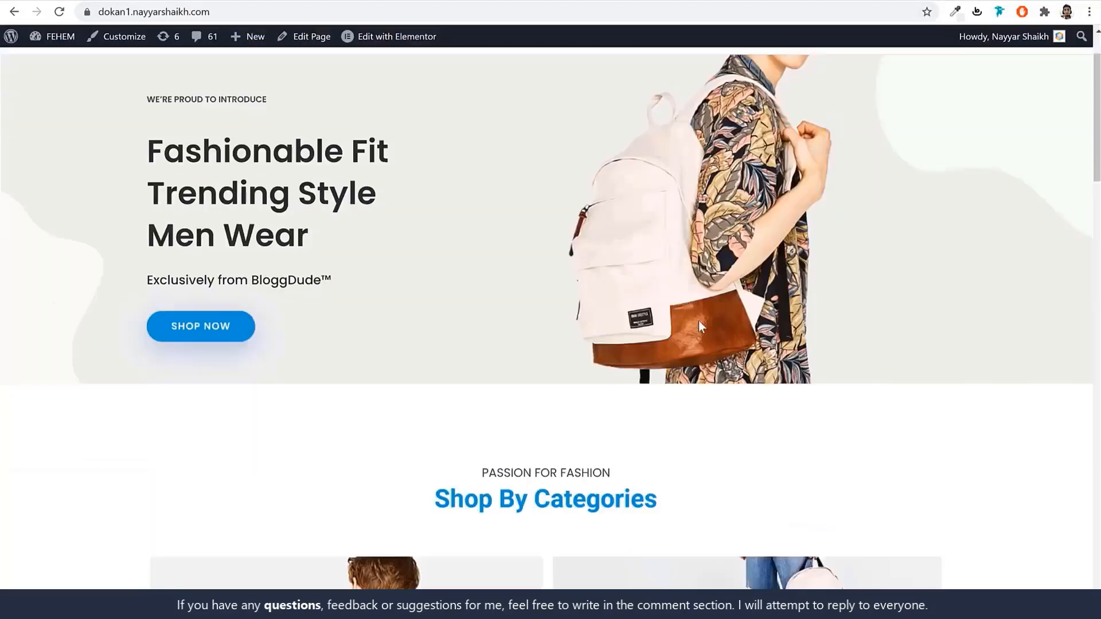
scroll(699, 351, up, 10)
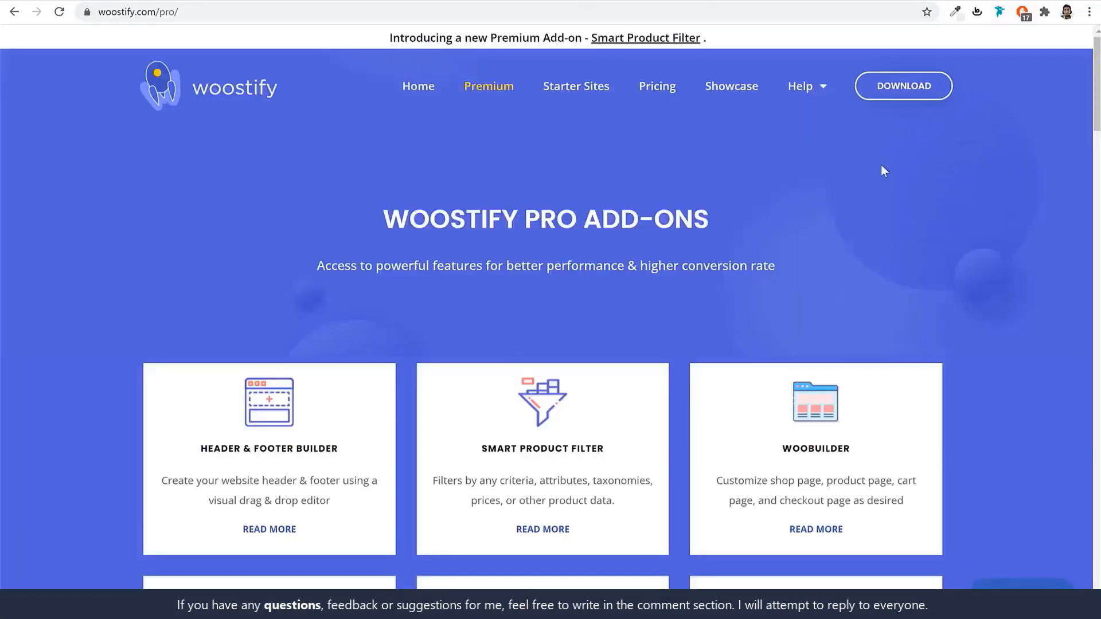
scroll(880, 170, down, 3)
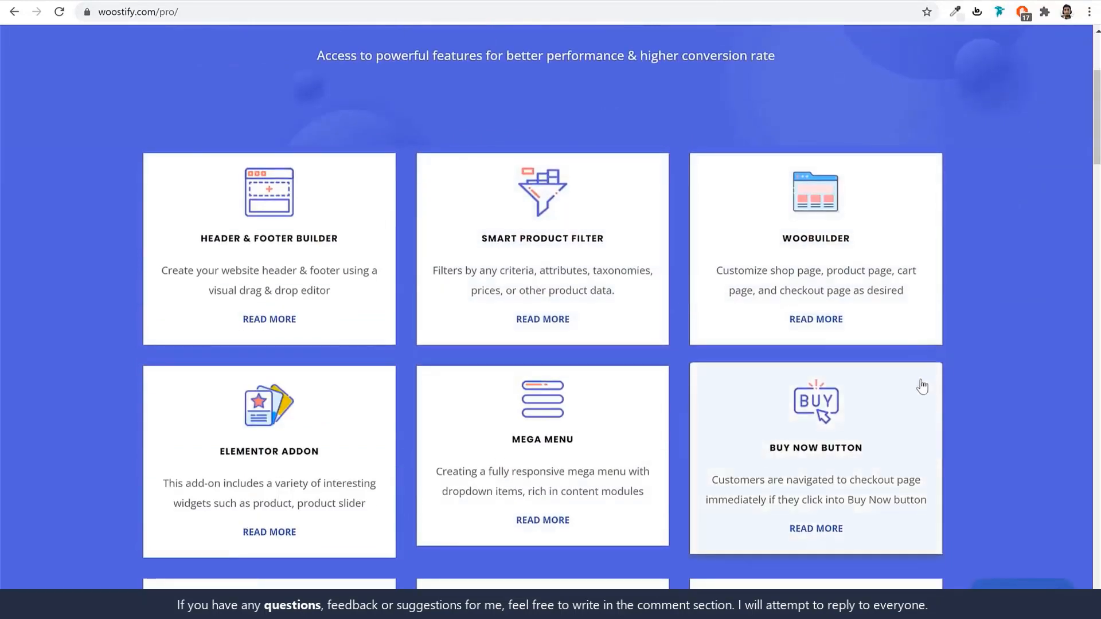
scroll(919, 386, down, 2)
scroll(836, 194, up, 1)
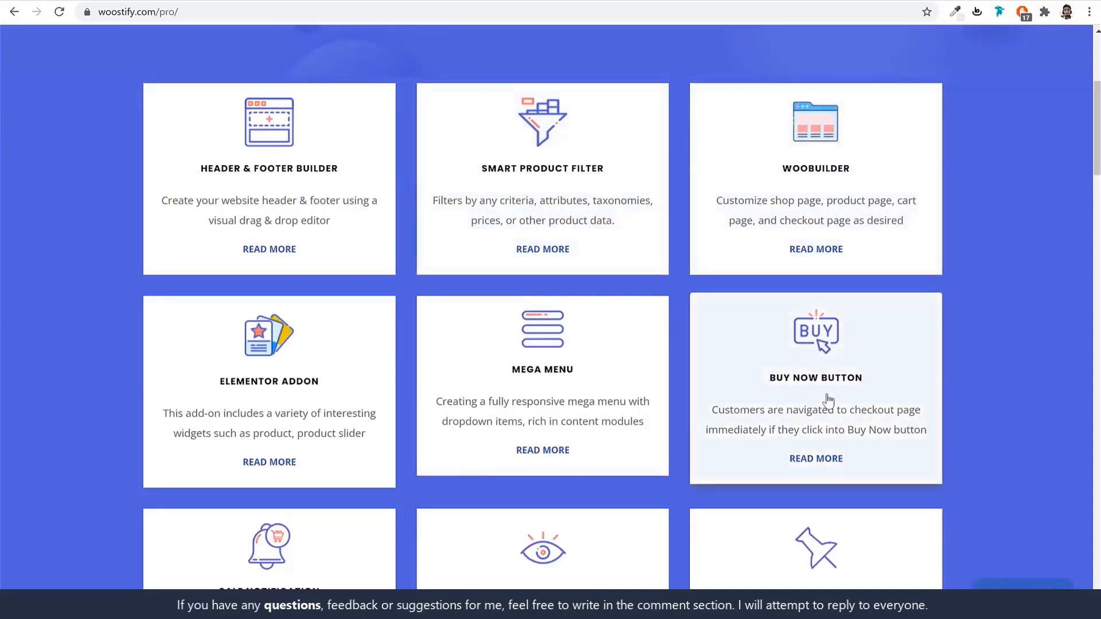
scroll(373, 416, down, 7)
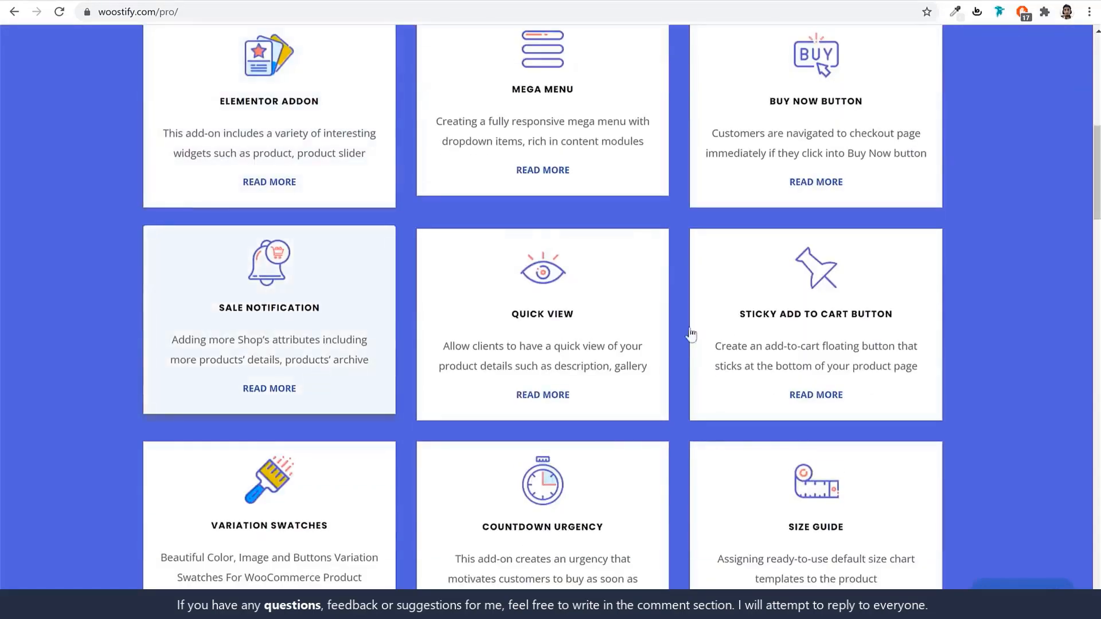
scroll(877, 394, up, 12)
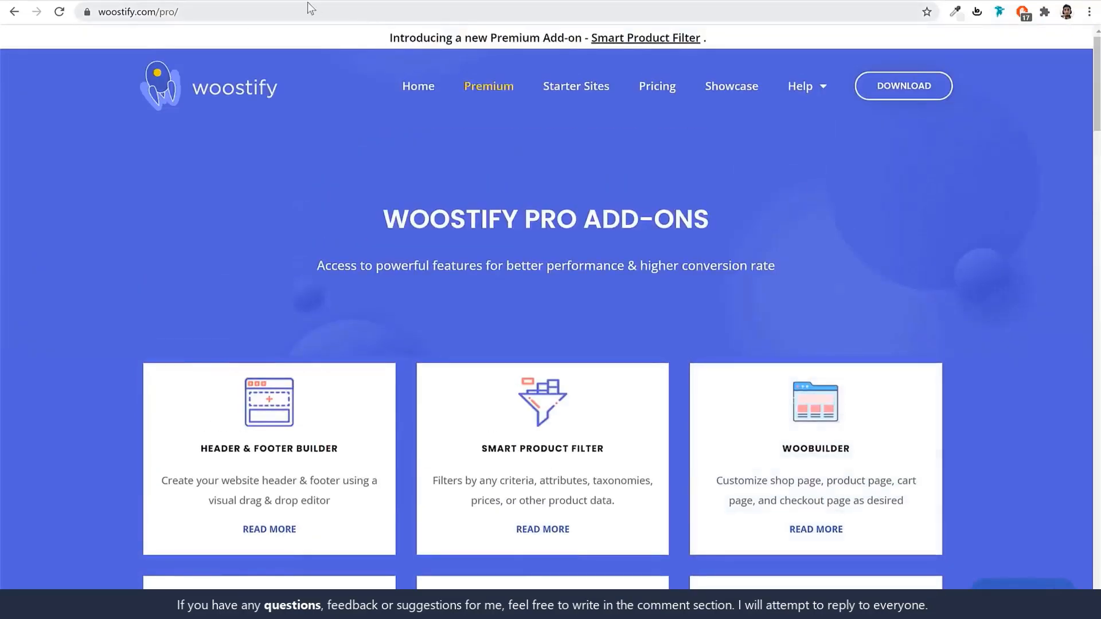
click(272, 1)
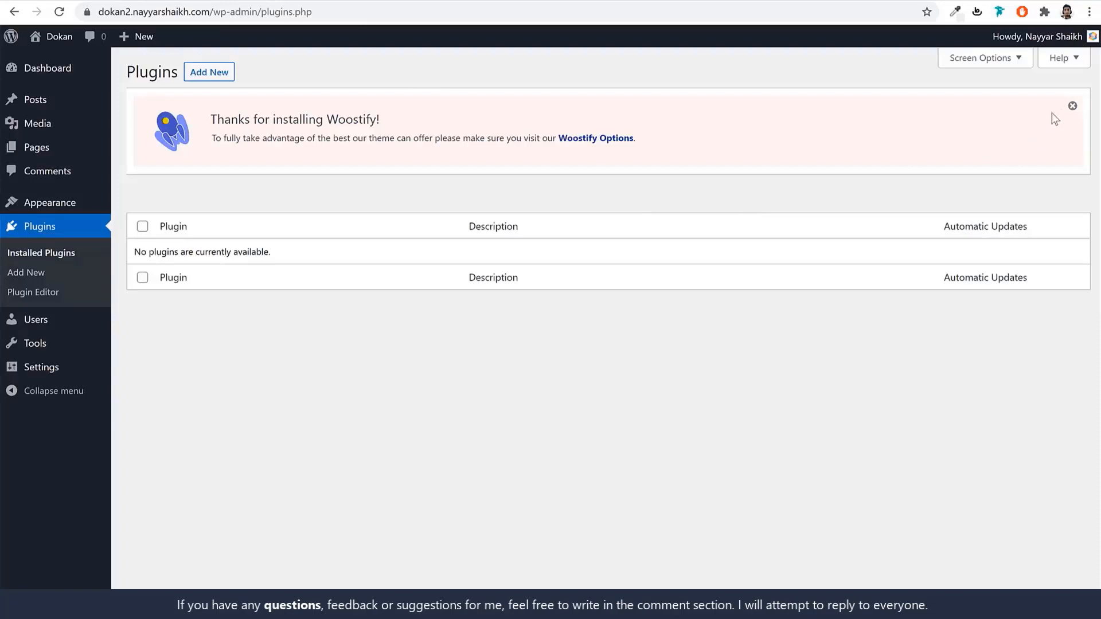
Dismiss the Woostify notice and install WooCommerce from a 'woo' plugin search.
click(1071, 107)
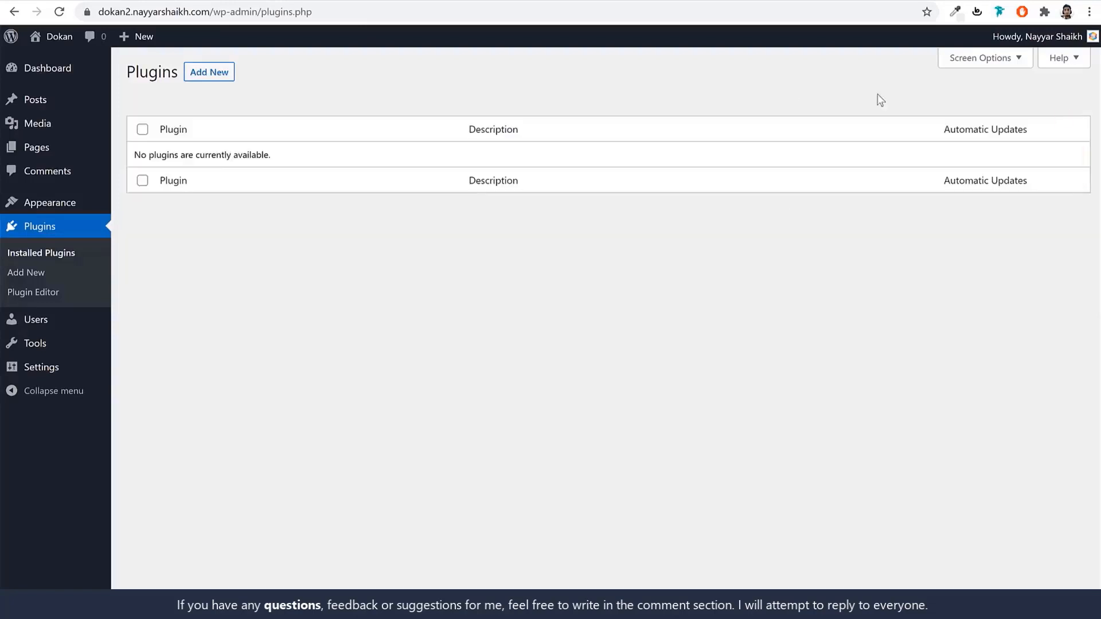
click(207, 79)
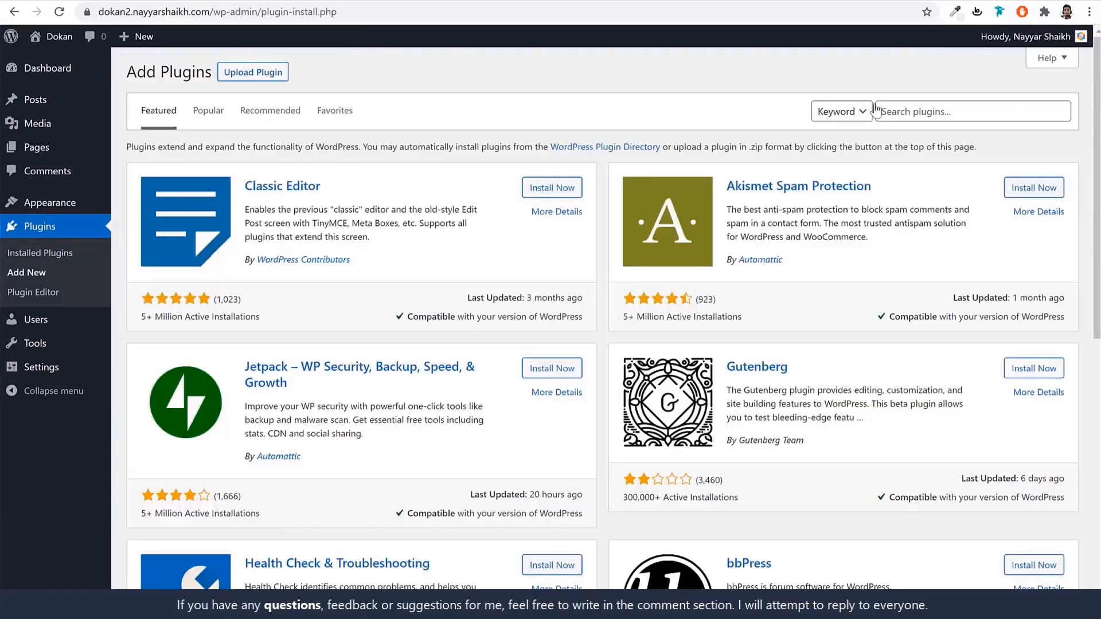
click(914, 109)
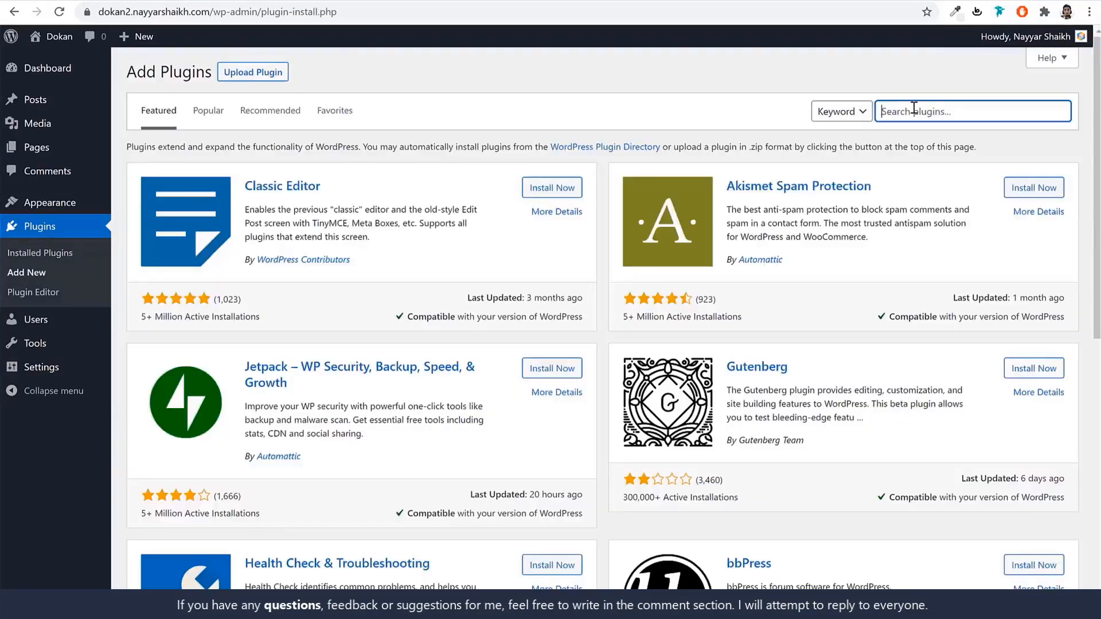
text(woocommerce)
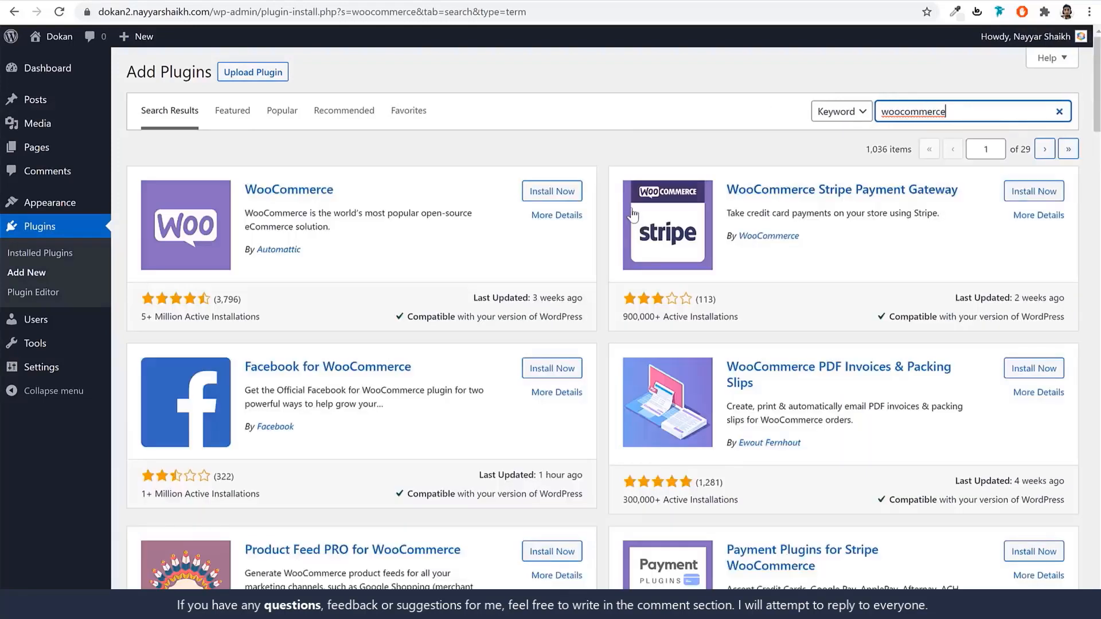
drag(347, 190, 244, 191)
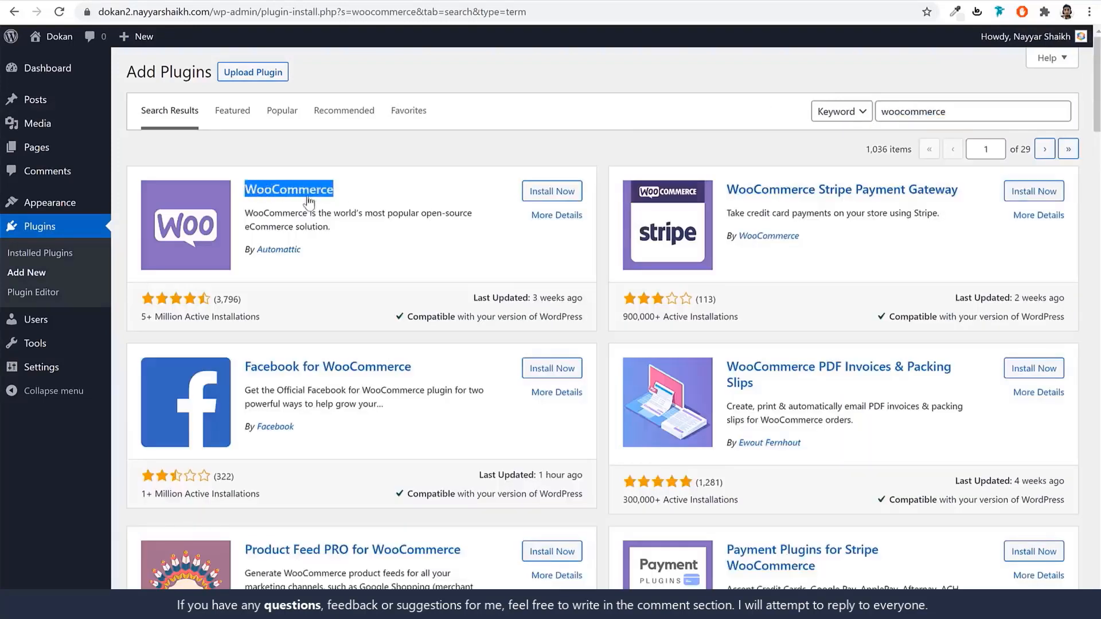
click(537, 196)
Highlight WooCommerce's author Automattic, then select the search term to replace it.
drag(379, 256, 244, 254)
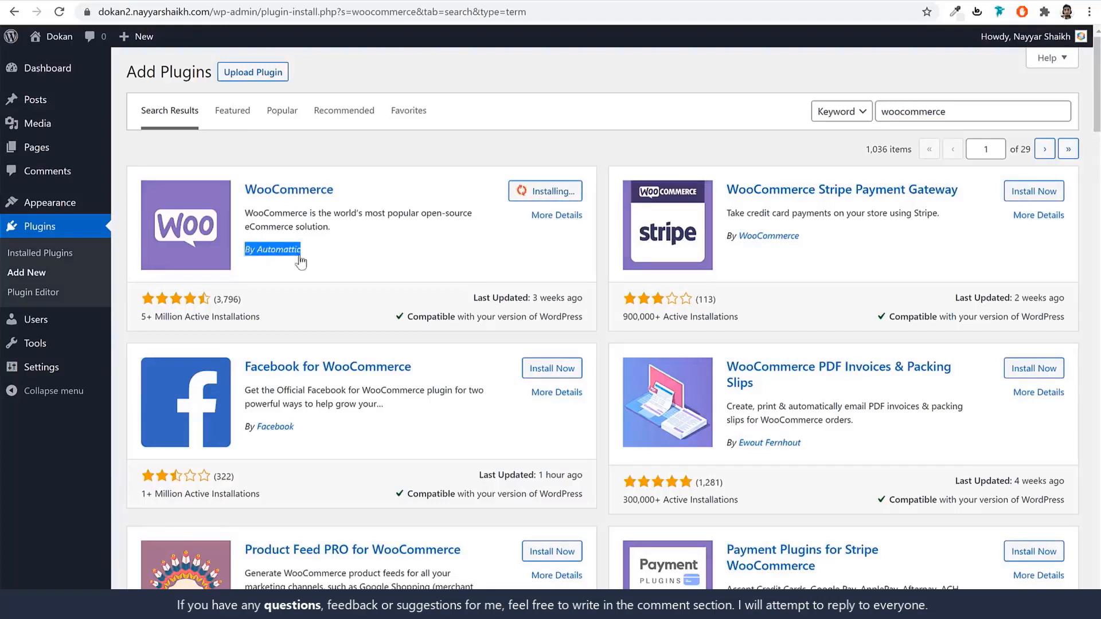
click(353, 229)
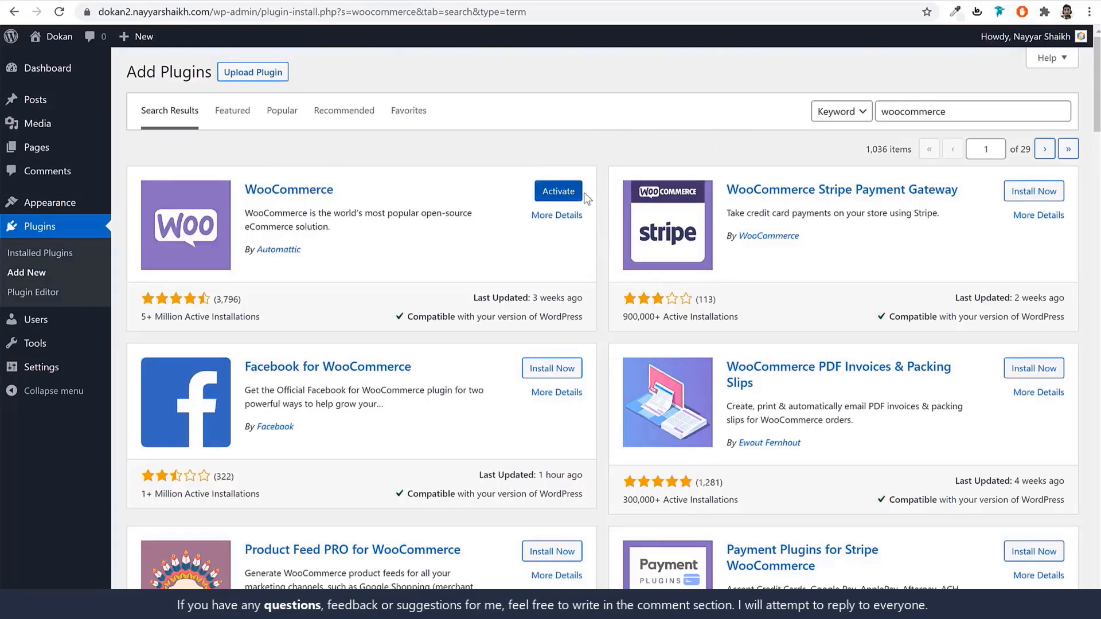
click(971, 110)
key(ctrl+a)
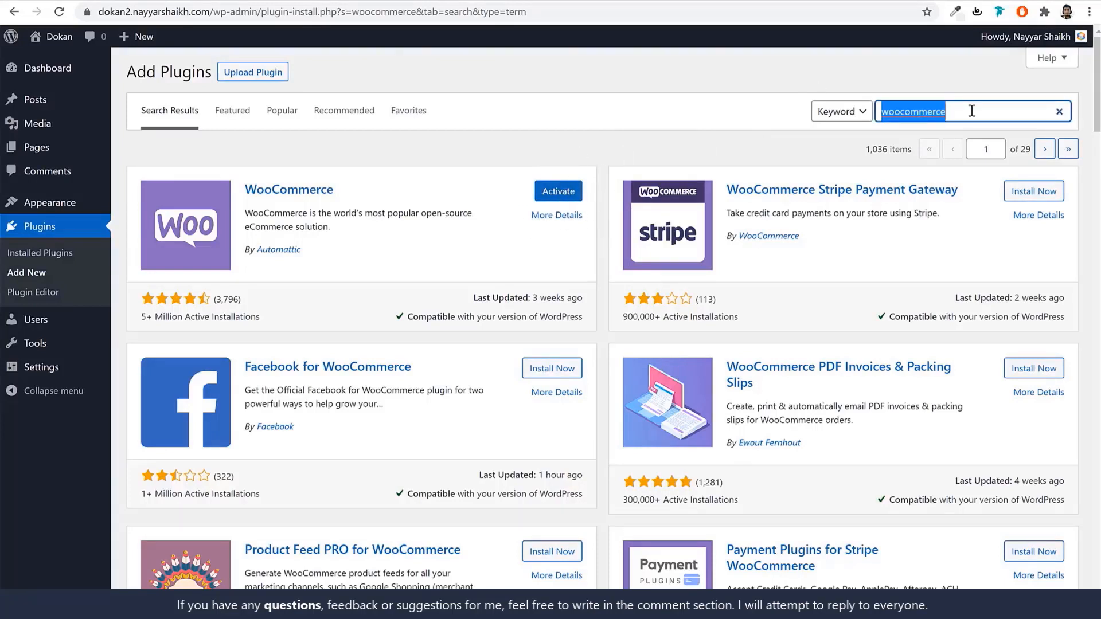
Search for wishlist plugins and install TI WooCommerce Wishlist.
text(wishlist)
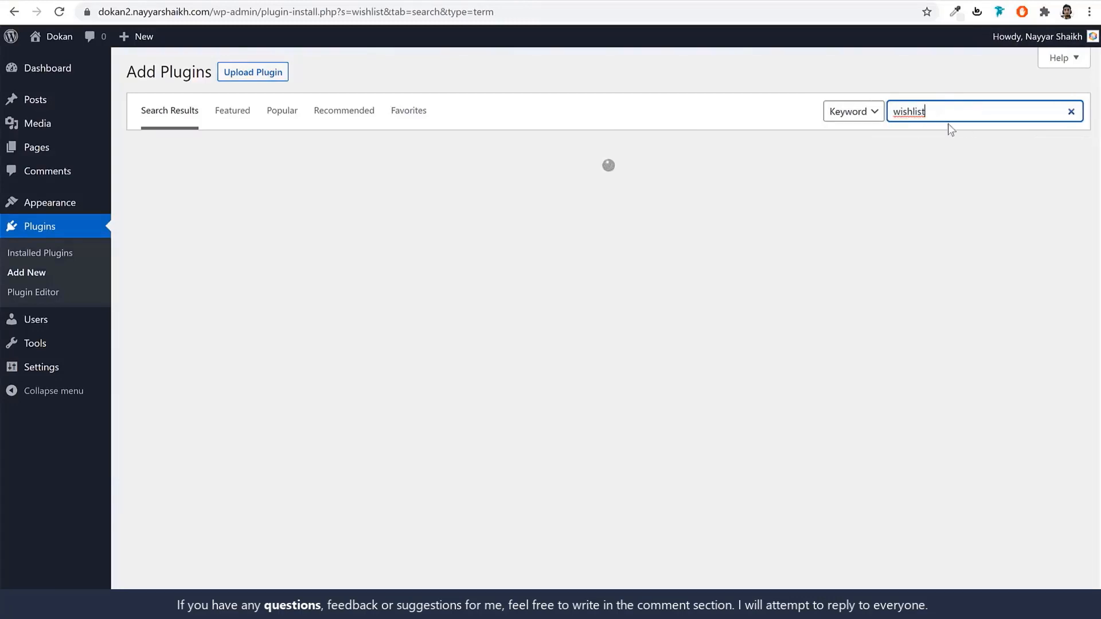
drag(929, 116, 866, 116)
click(935, 195)
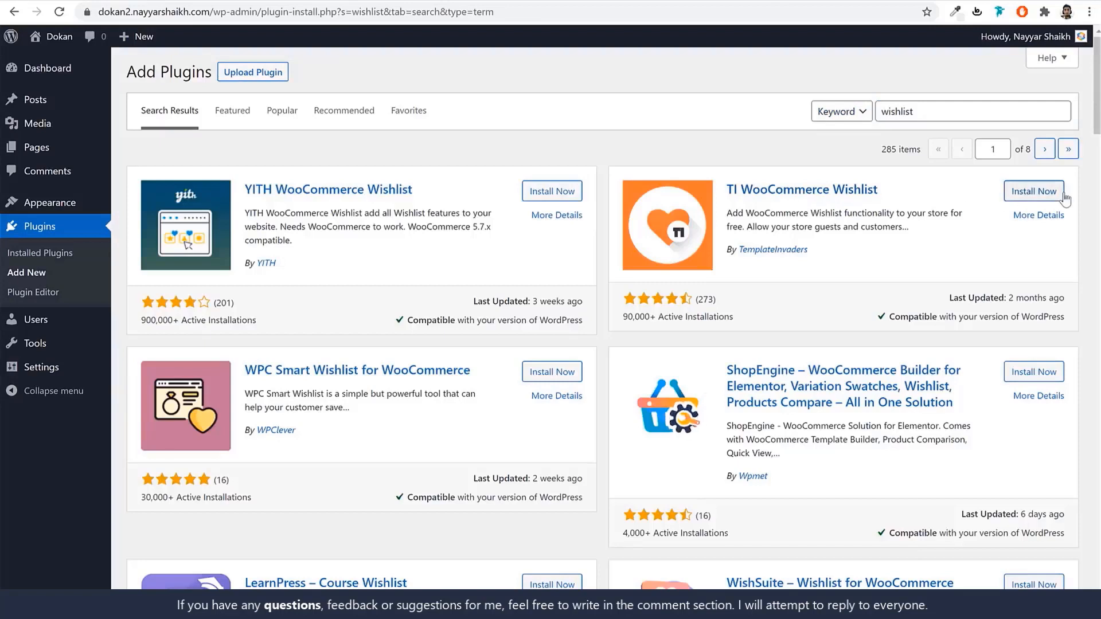
click(1035, 191)
drag(809, 252, 723, 254)
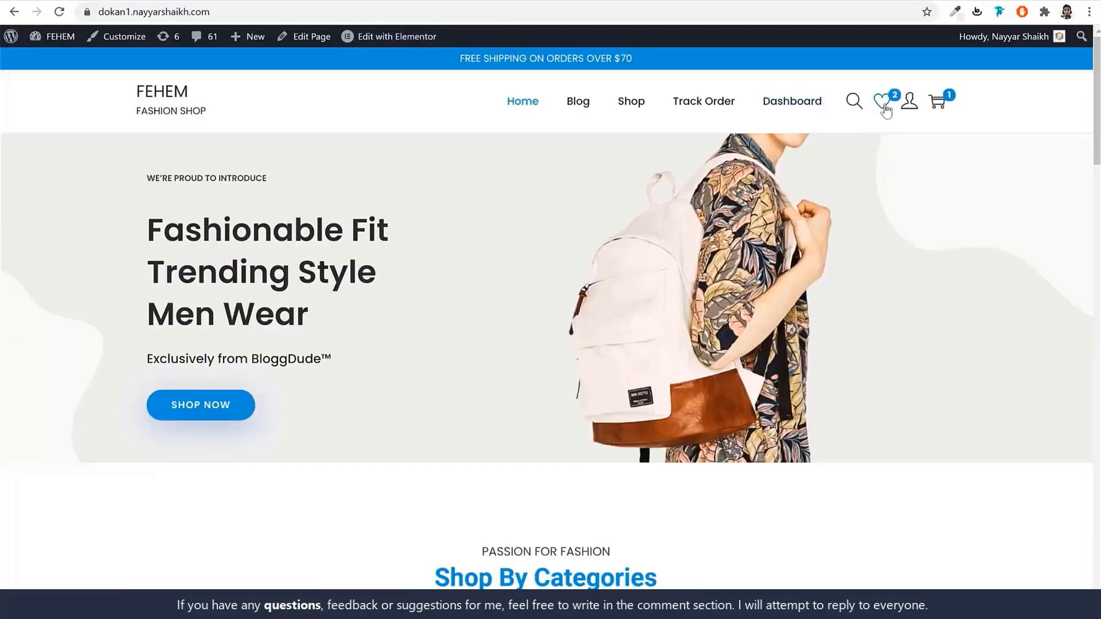
scroll(862, 248, down, 15)
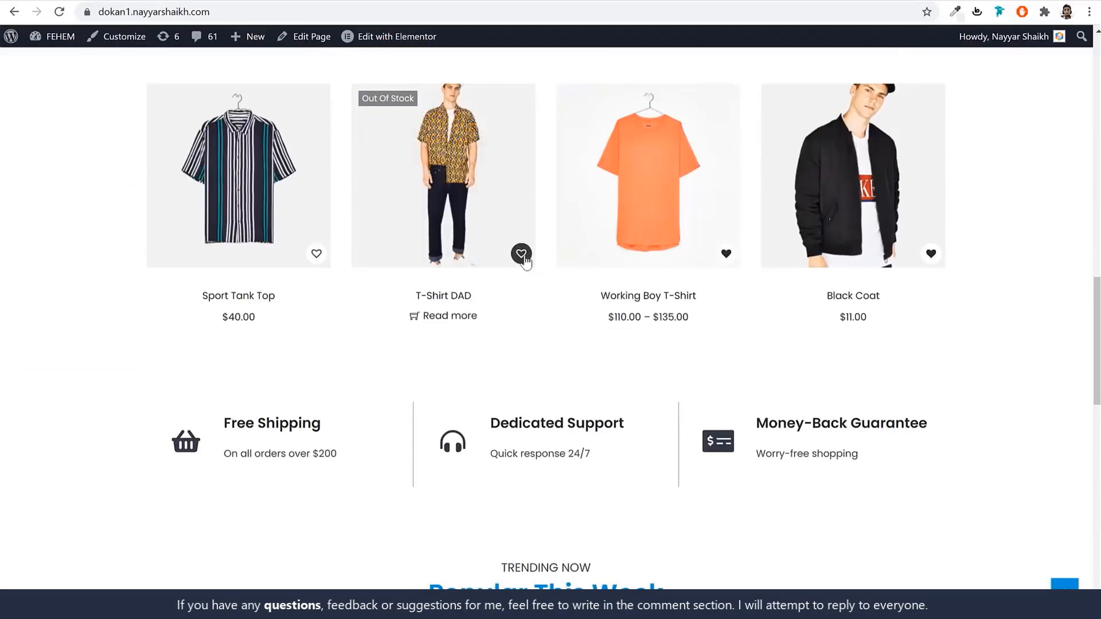
Add T-Shirt DAD to the storefront wishlist and close the confirmation.
click(521, 254)
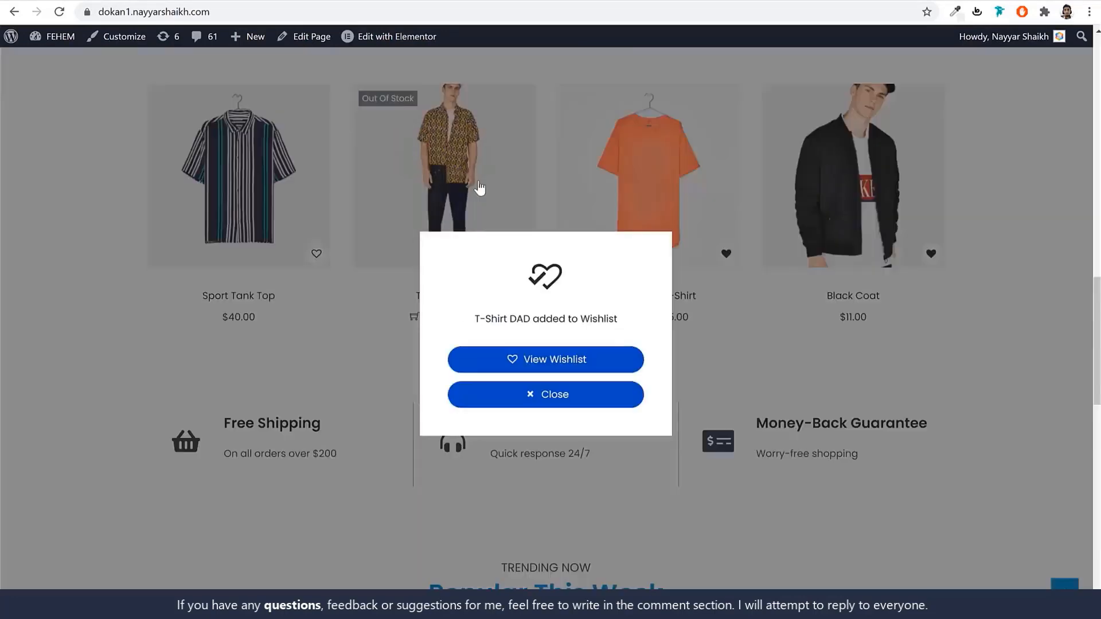
click(563, 394)
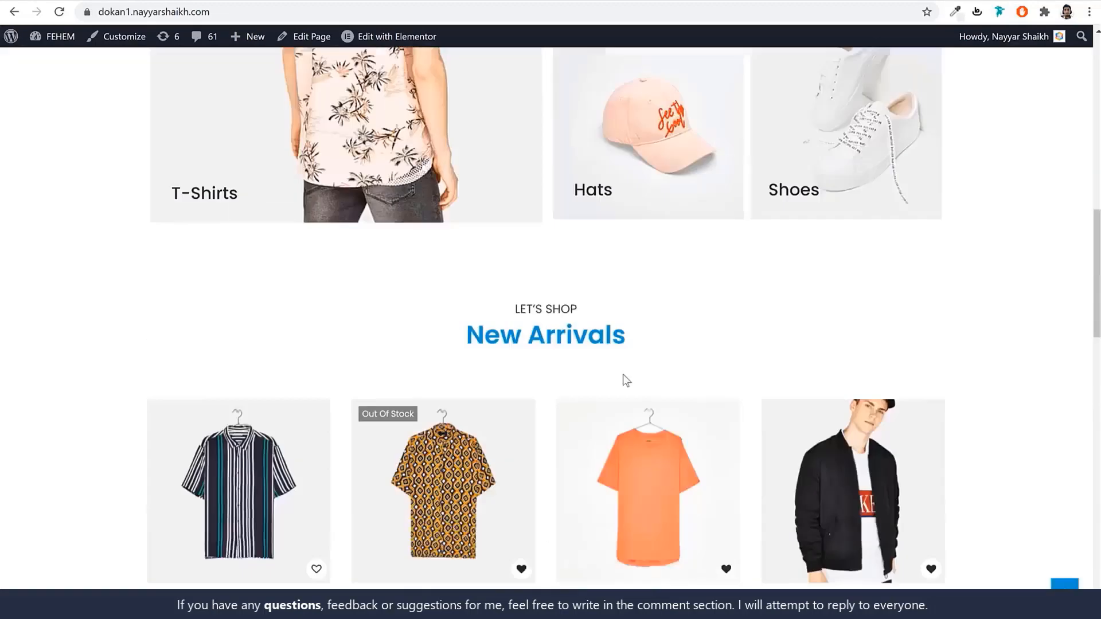
scroll(622, 378, up, 10)
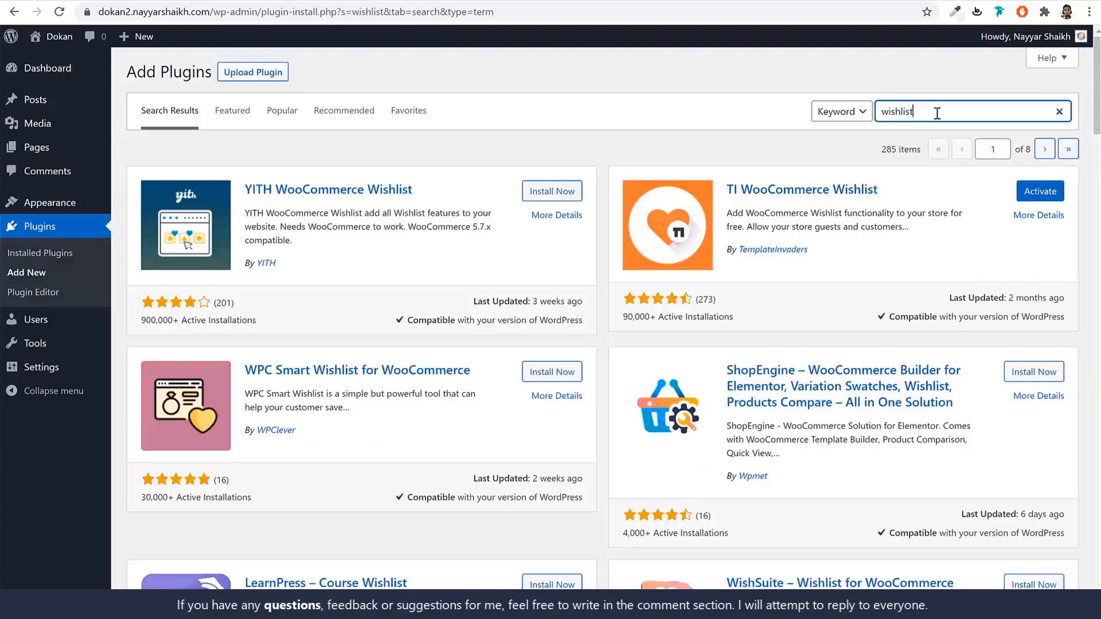
Search 'contact', install Contact Form 7, and go to Installed Plugins.
double_click(937, 113)
text(contact)
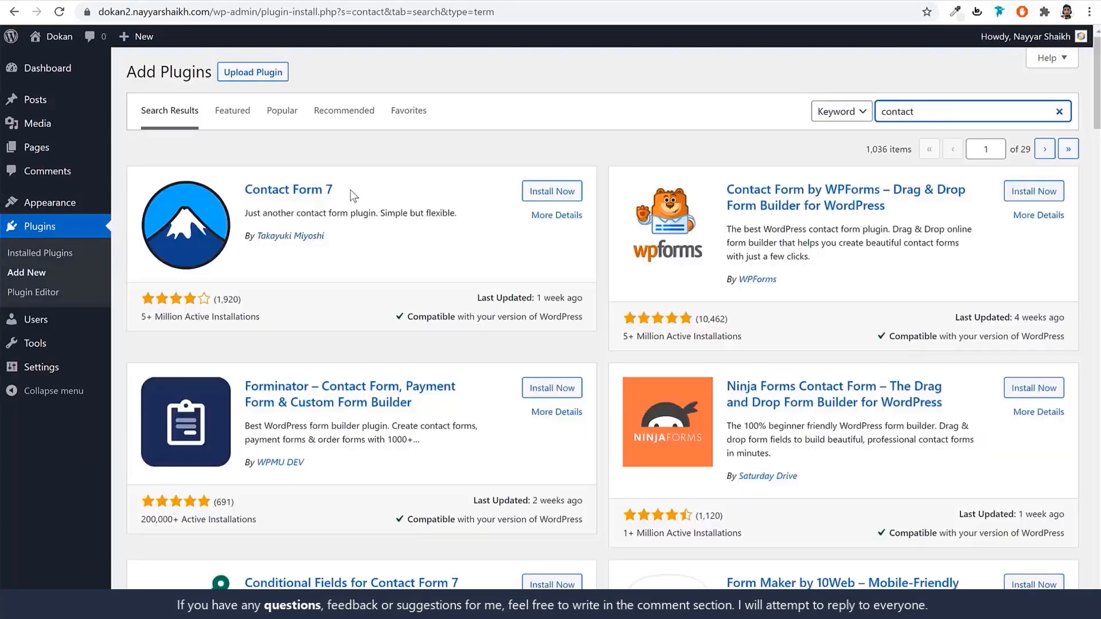
drag(343, 191, 250, 191)
click(551, 195)
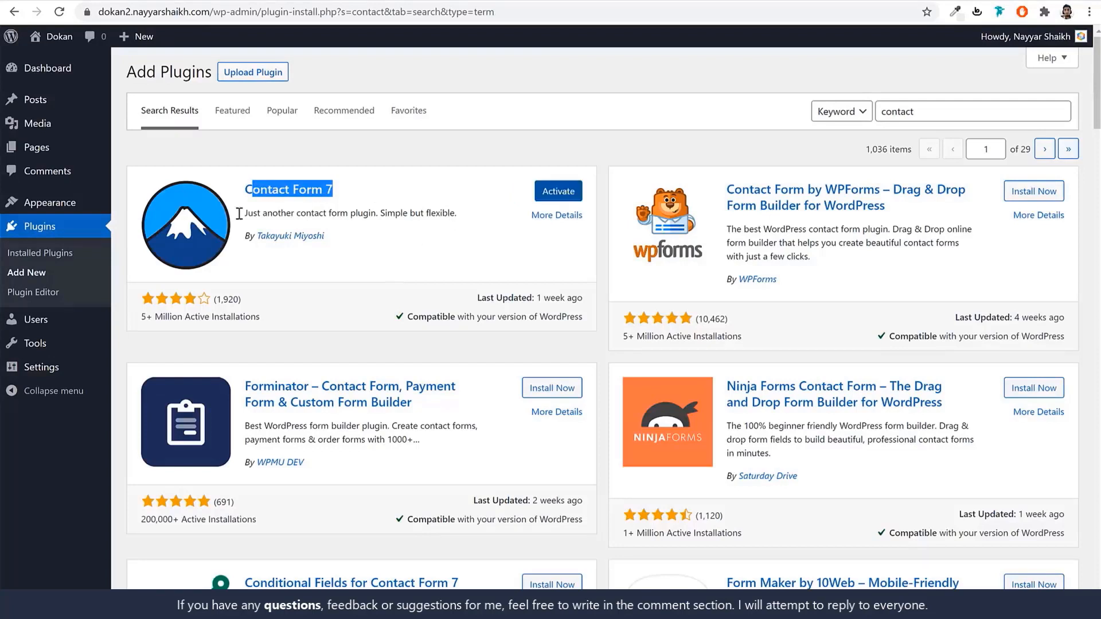
click(40, 254)
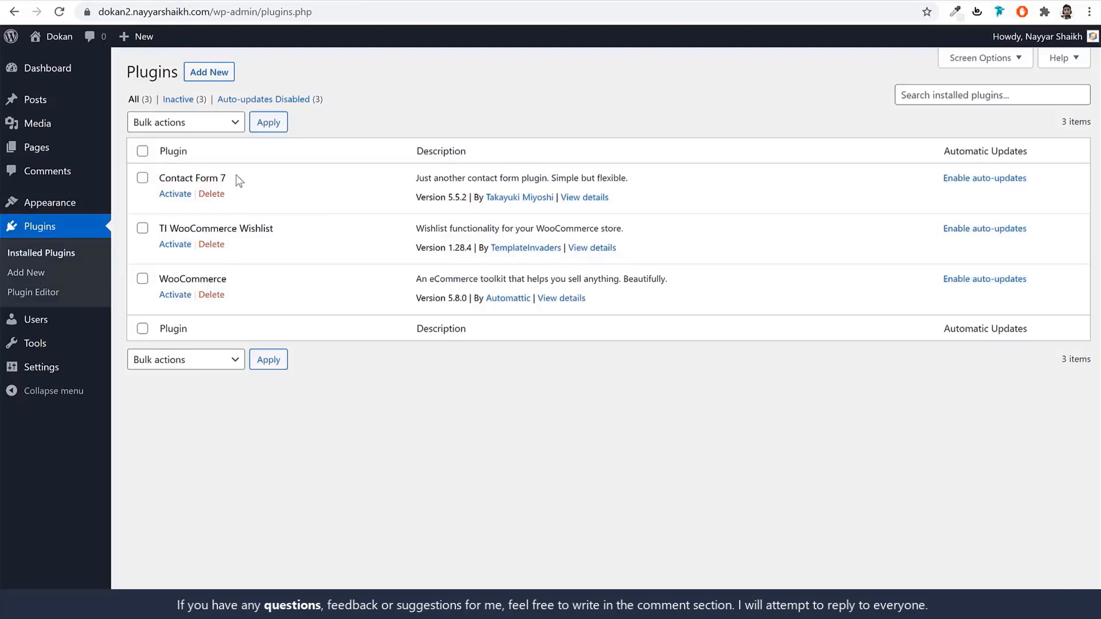
Bulk-activate WooCommerce, TI WooCommerce Wishlist and Contact Form 7 together.
click(143, 151)
click(178, 122)
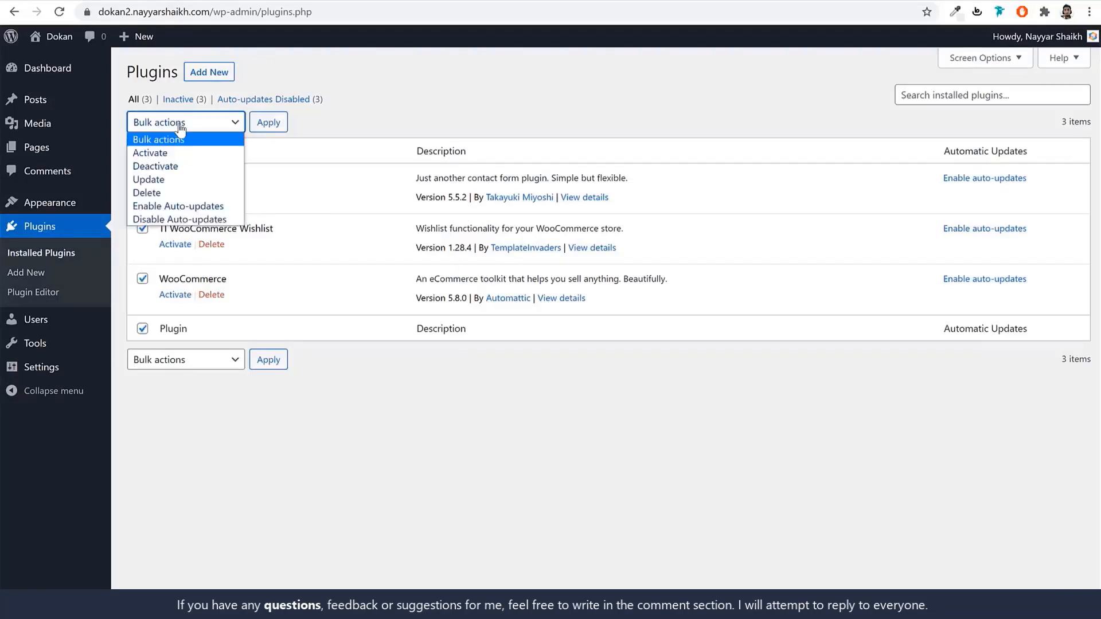
click(188, 154)
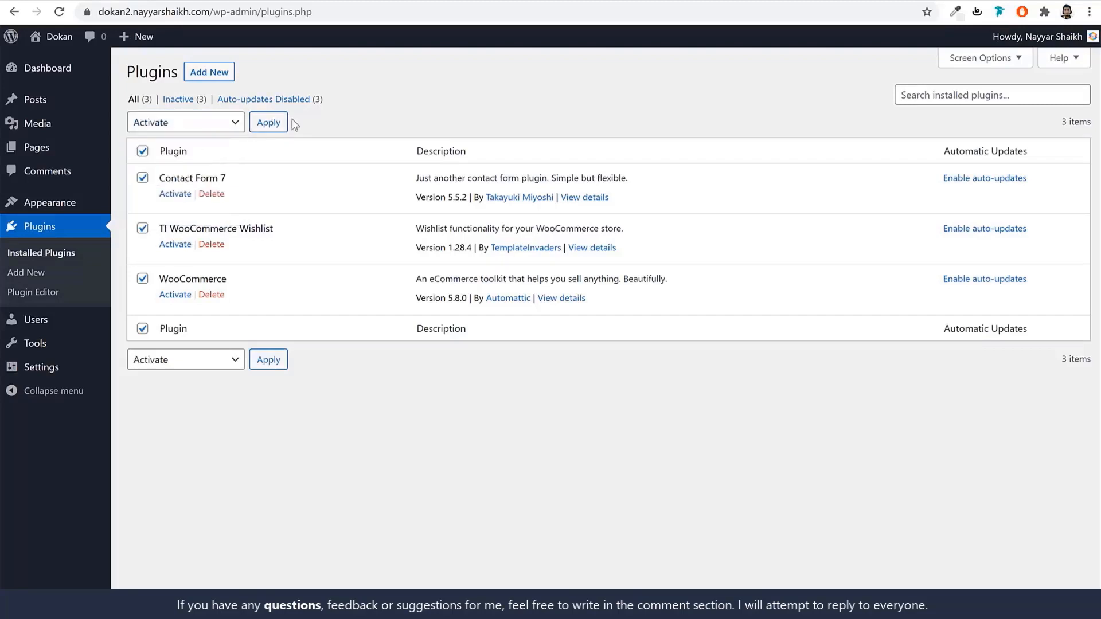
click(287, 124)
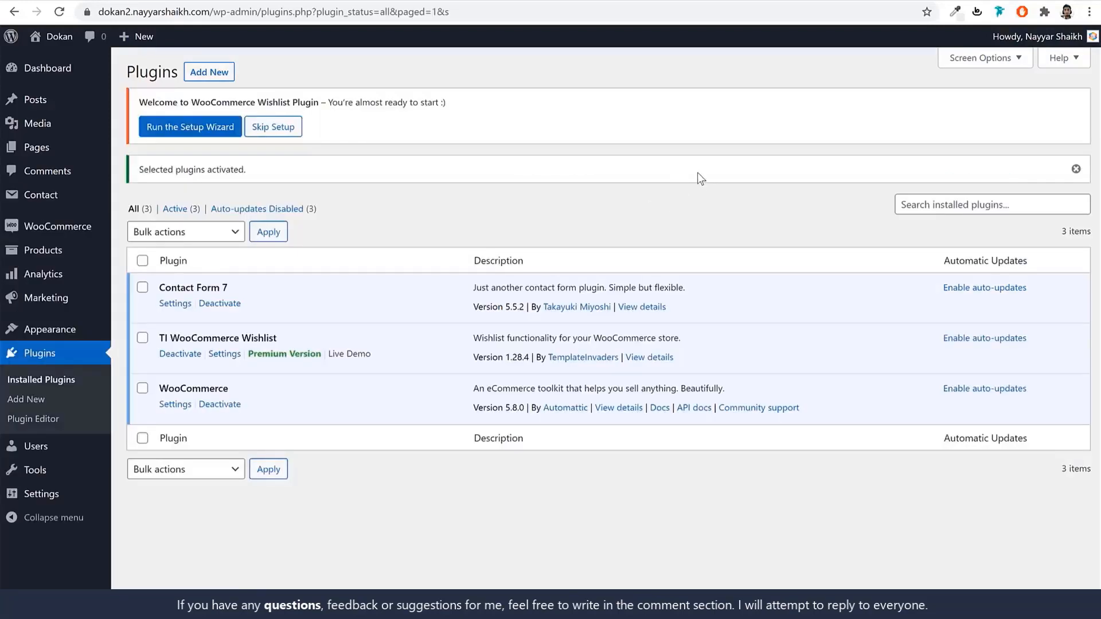
mouse_move(66, 229)
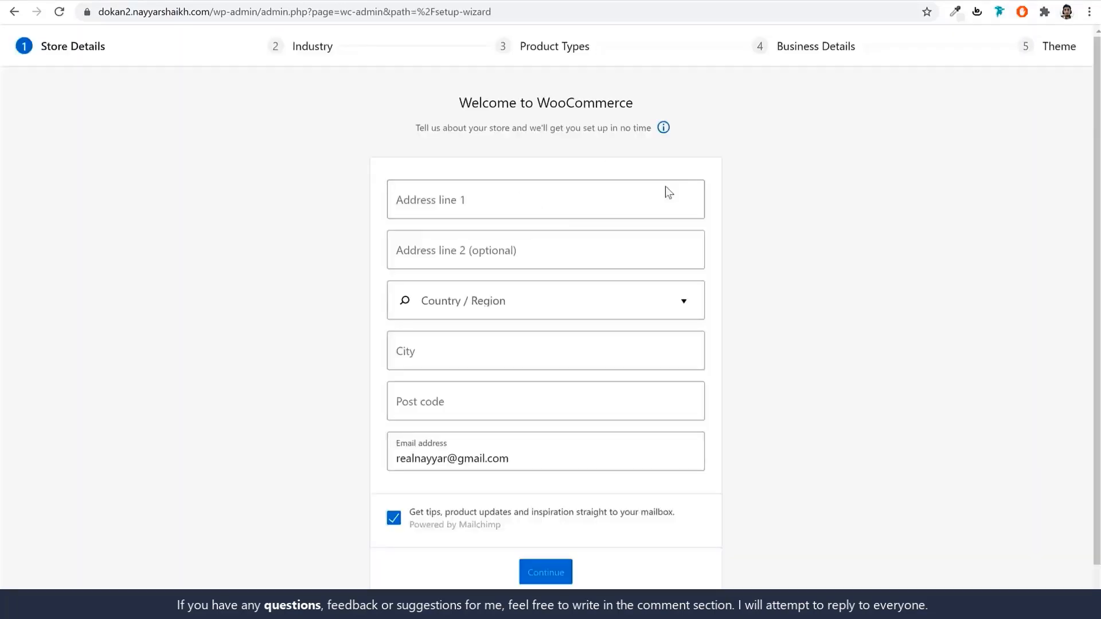
Enter store address Mumbai, India — Maharashtra, post code 400000, and decline usage tracking.
click(518, 205)
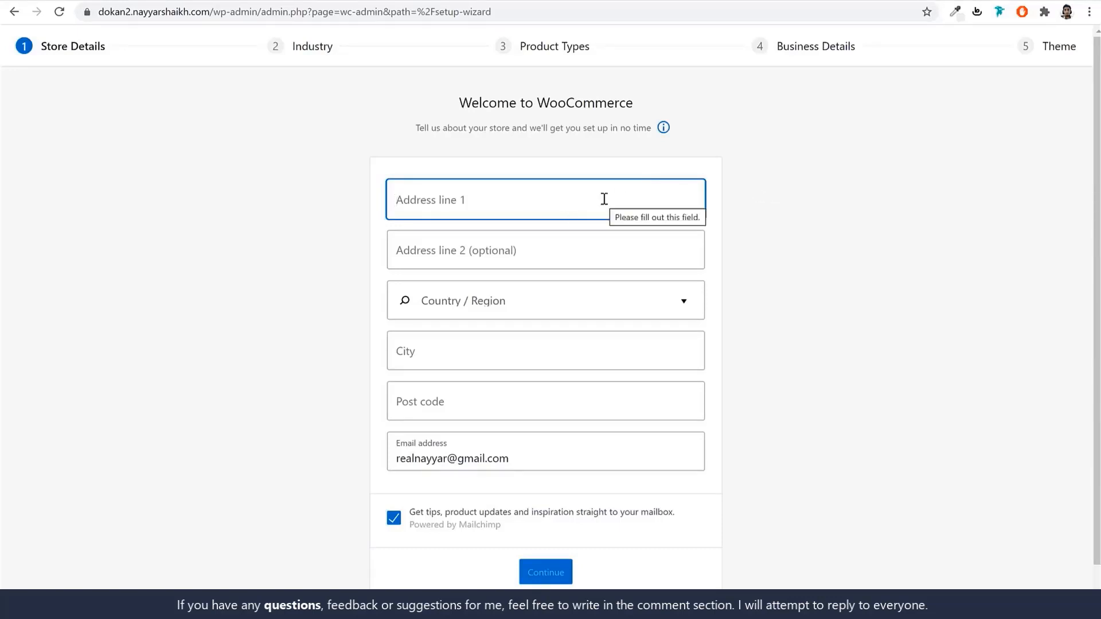
text(M)
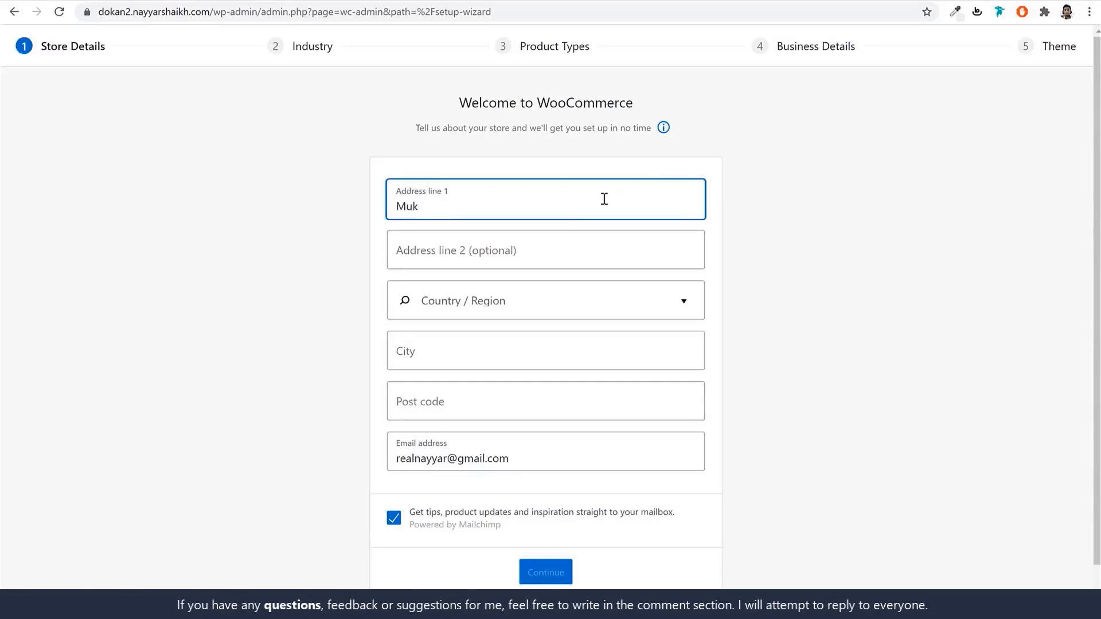
text(umbai)
key(Tab)
key(Tab)
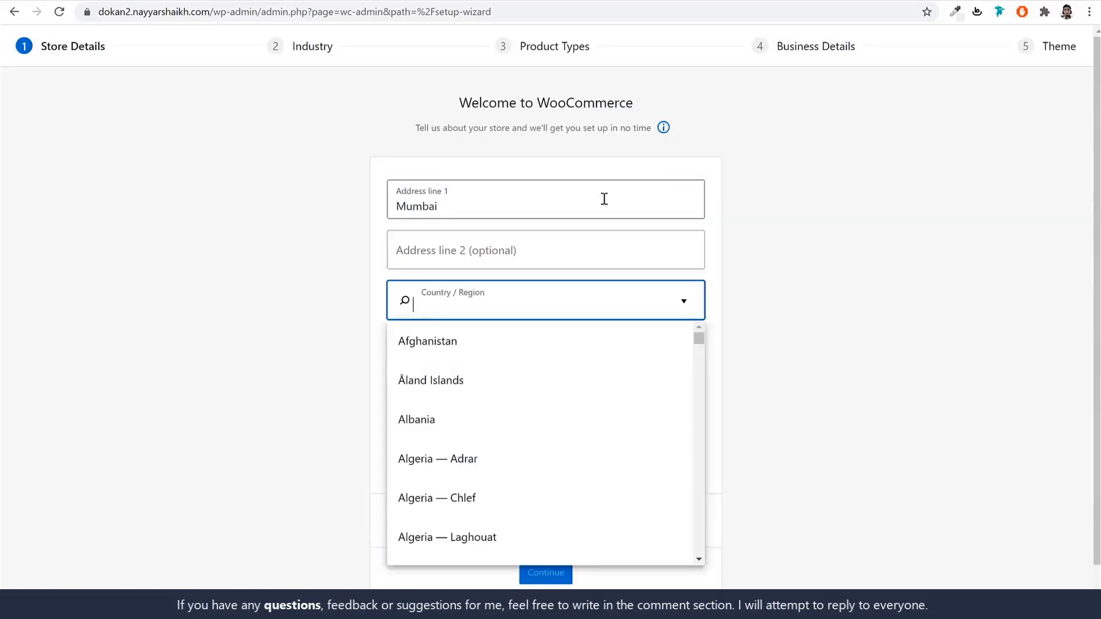
text(mahar)
key(Down)
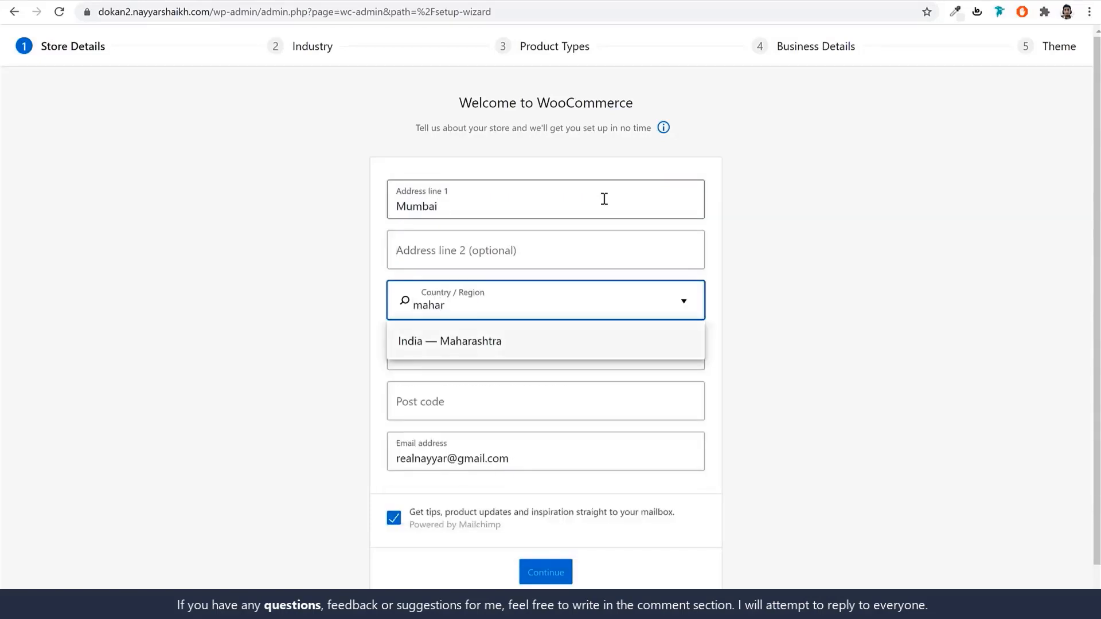
key(Tab)
text(Mum)
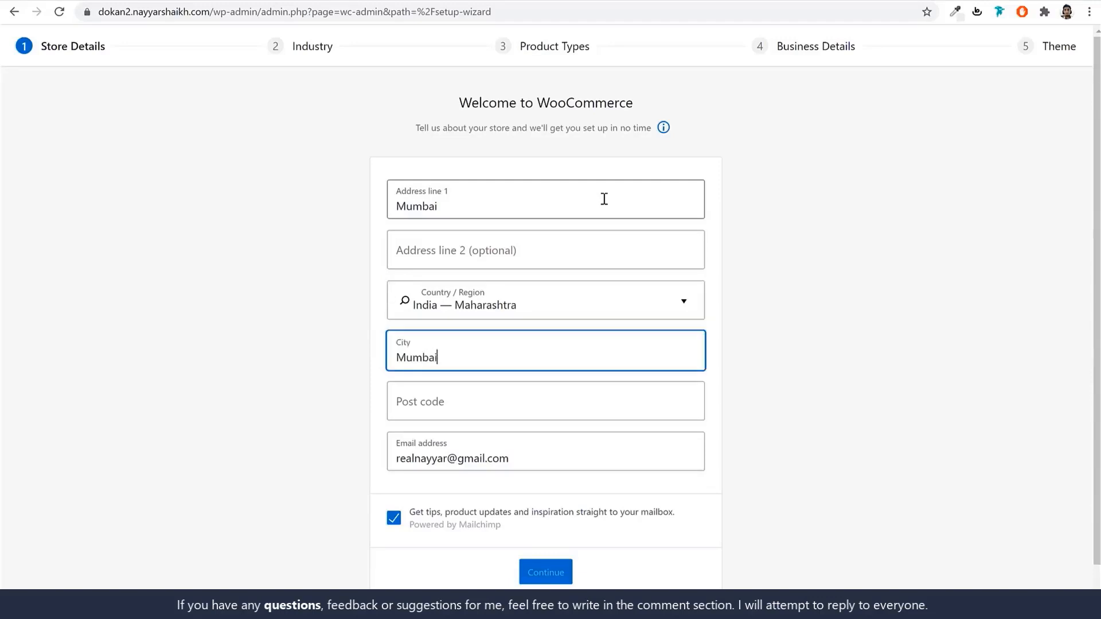
key(Tab)
text(400)
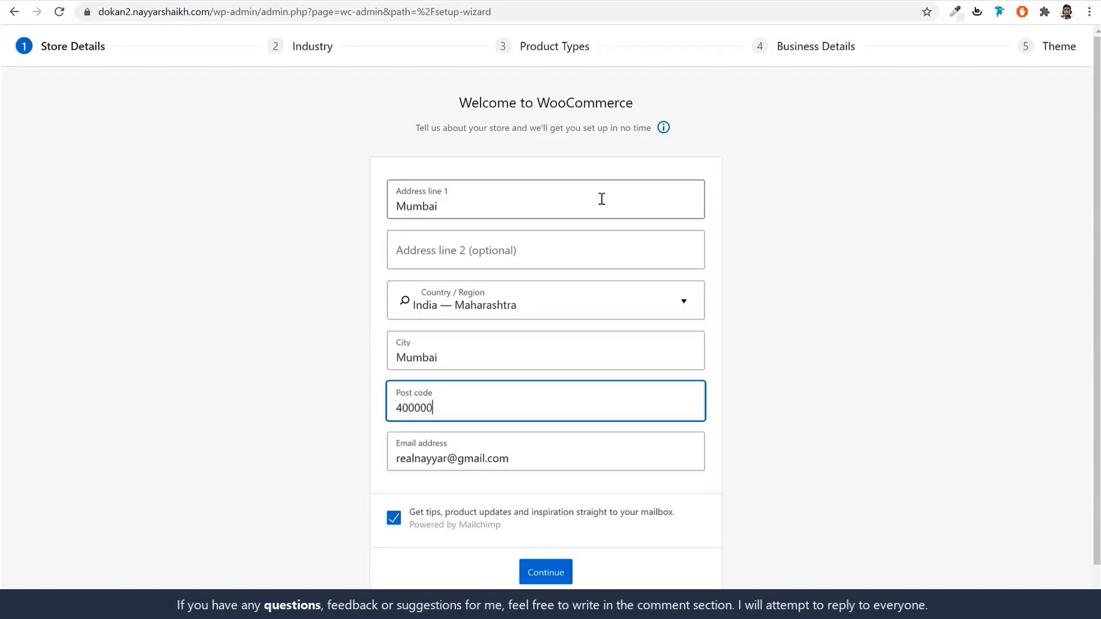
click(559, 572)
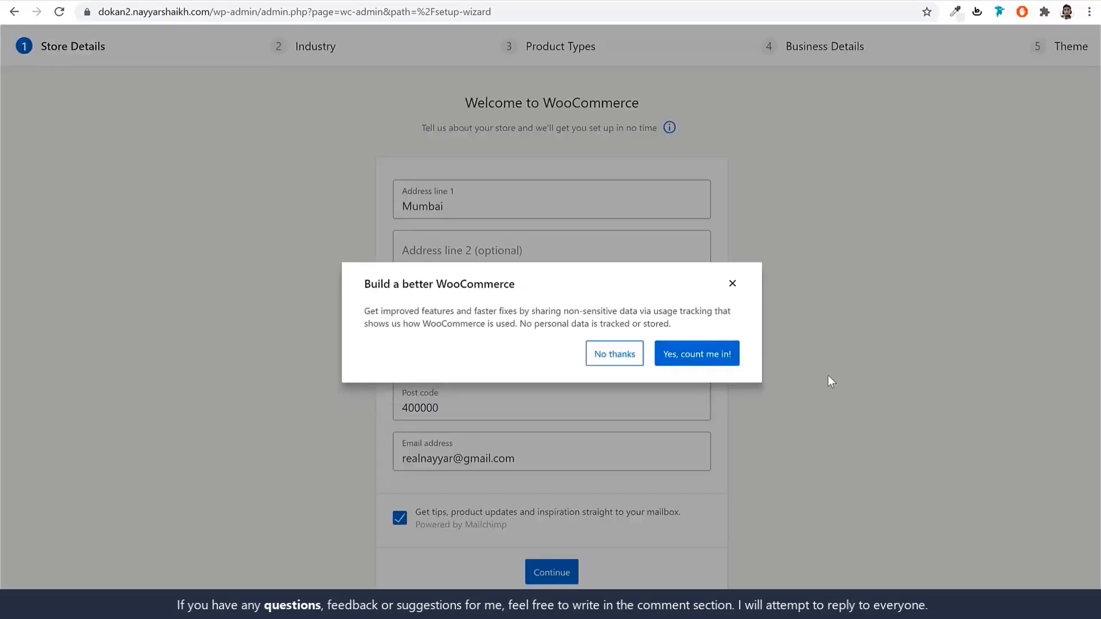
click(629, 360)
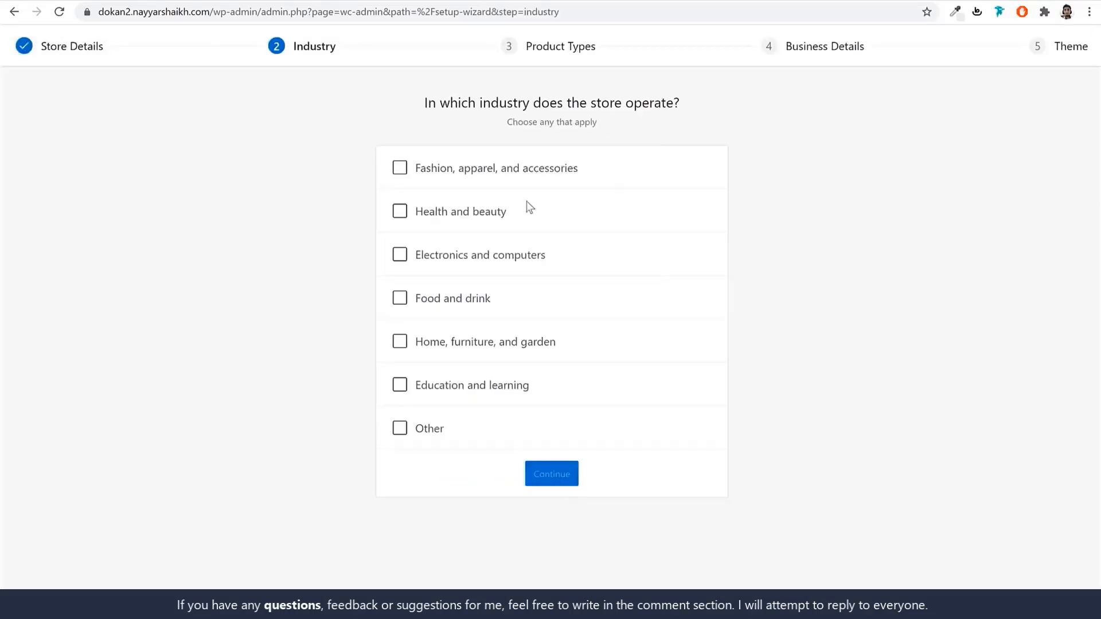
Choose the Fashion industry and add Downloads as a product type.
click(493, 173)
click(571, 475)
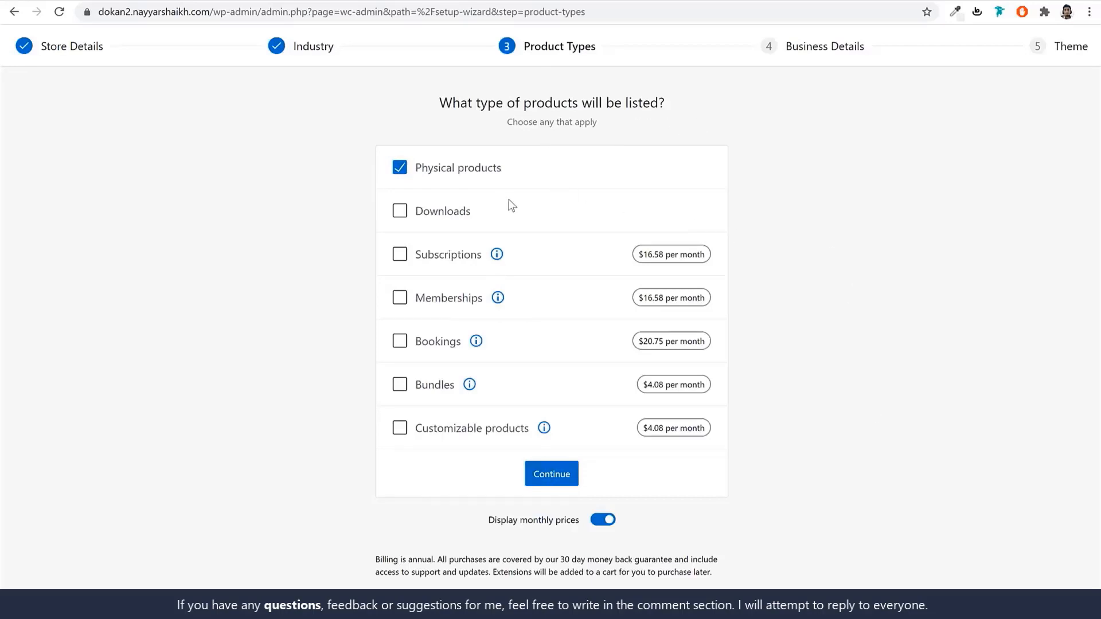
click(452, 212)
drag(533, 175, 418, 172)
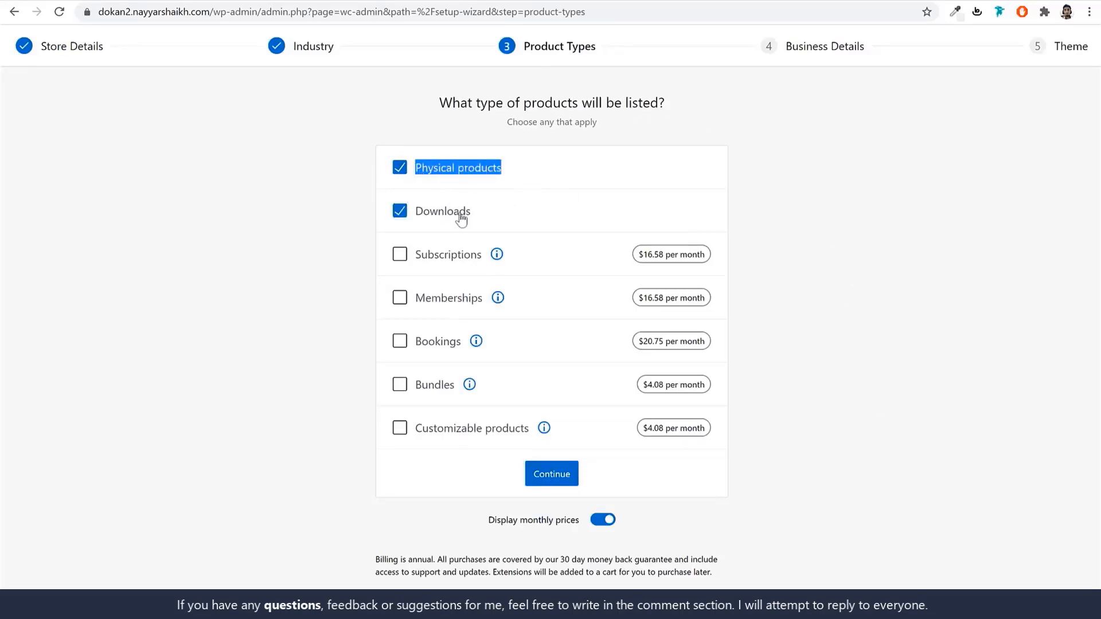
click(556, 482)
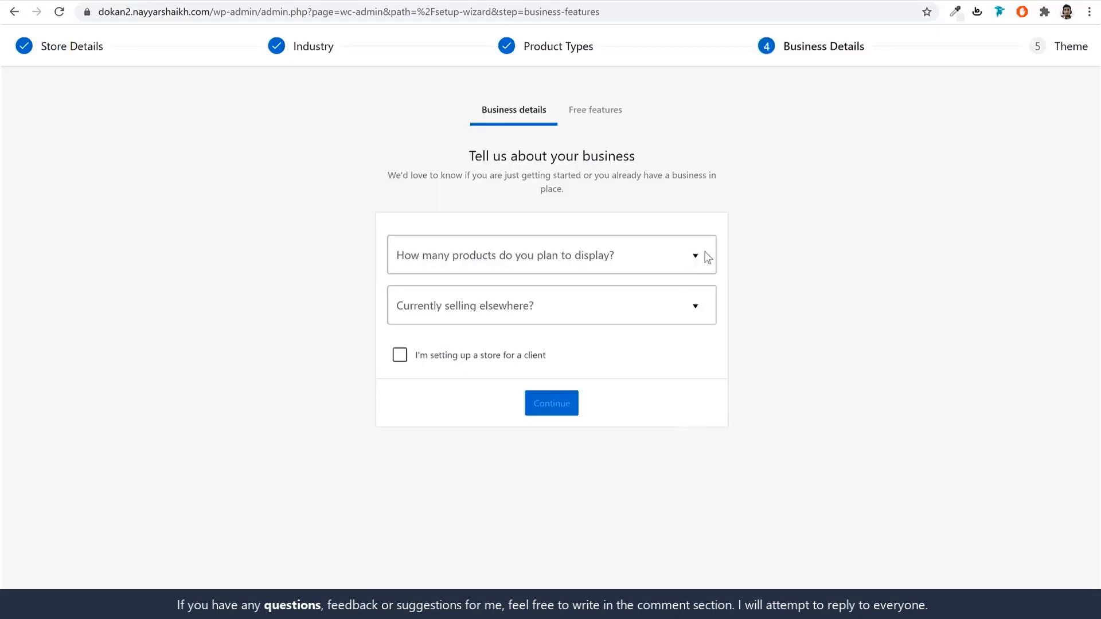
Set business details to 11 - 100 products and not selling elsewhere.
click(588, 261)
click(476, 388)
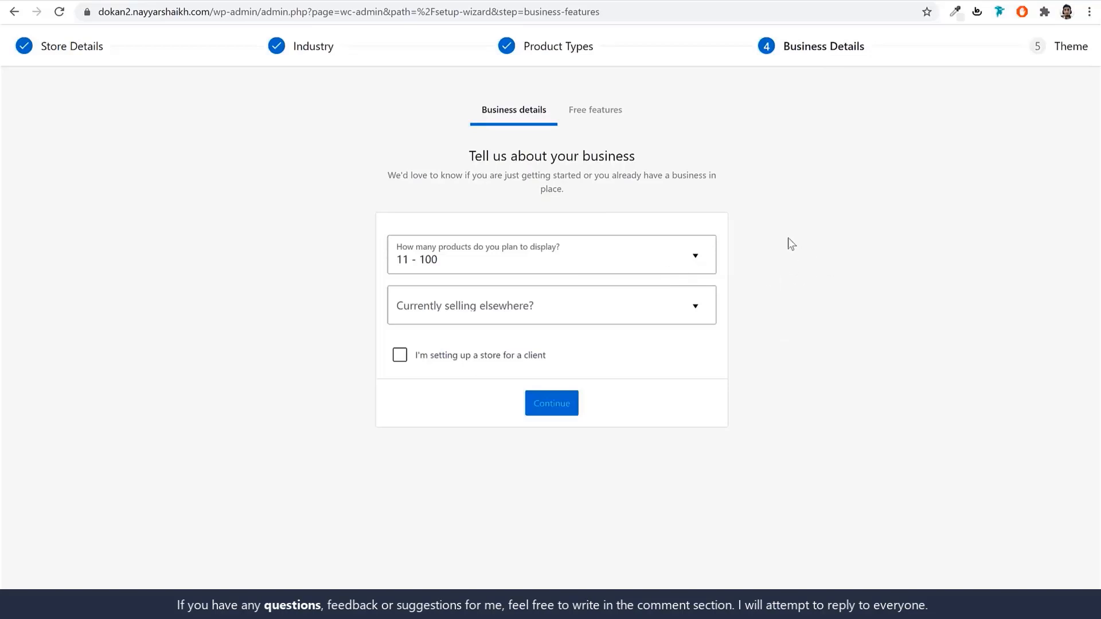
click(682, 268)
click(774, 352)
click(492, 307)
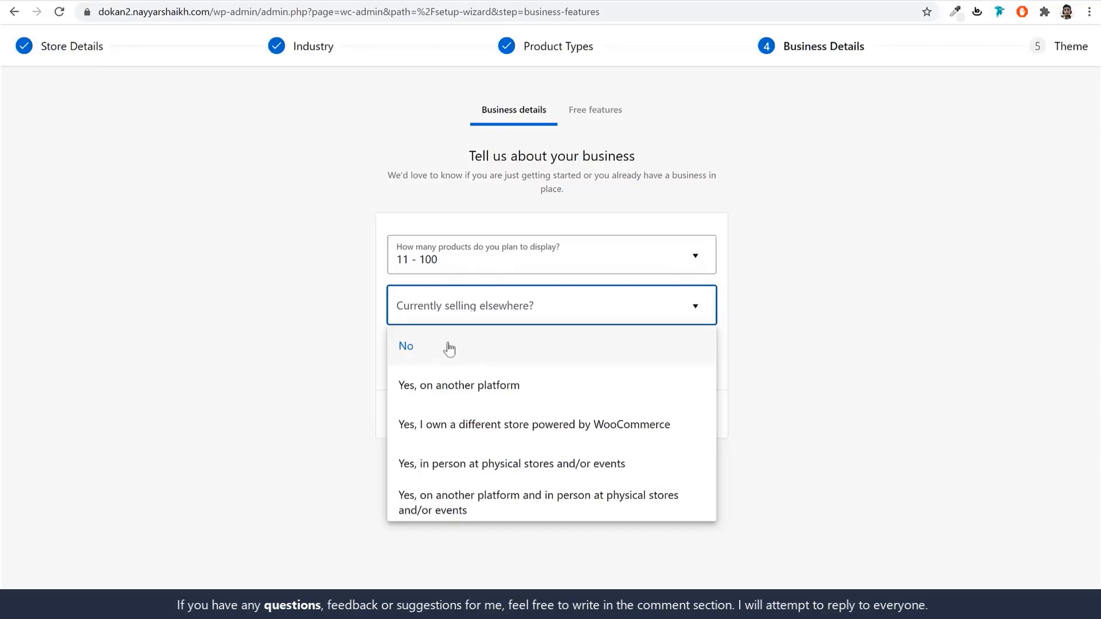
click(478, 345)
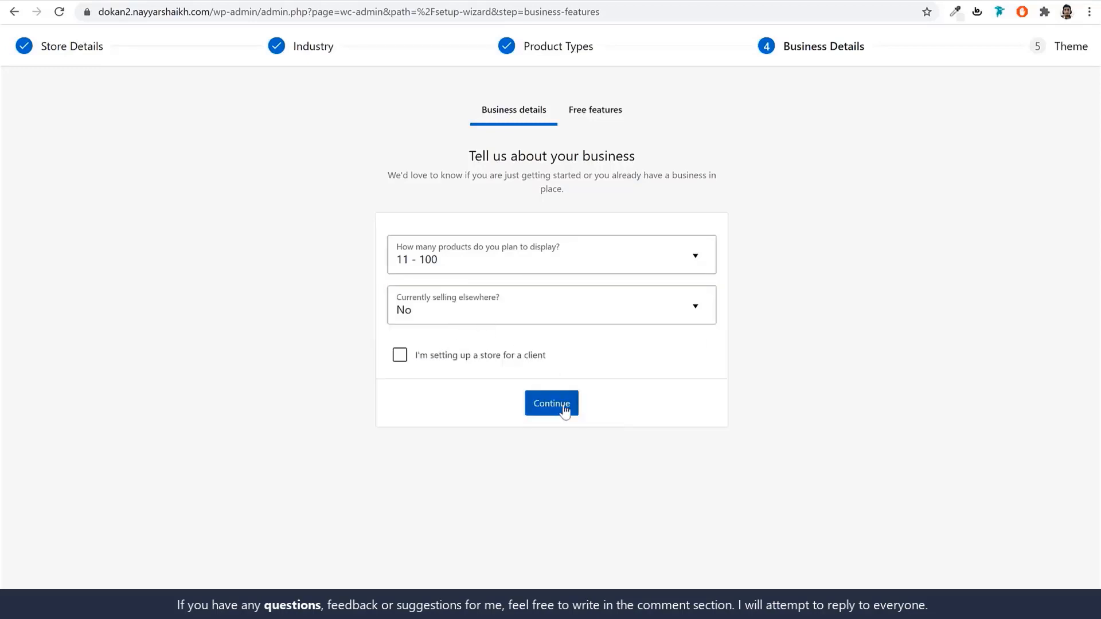
click(565, 411)
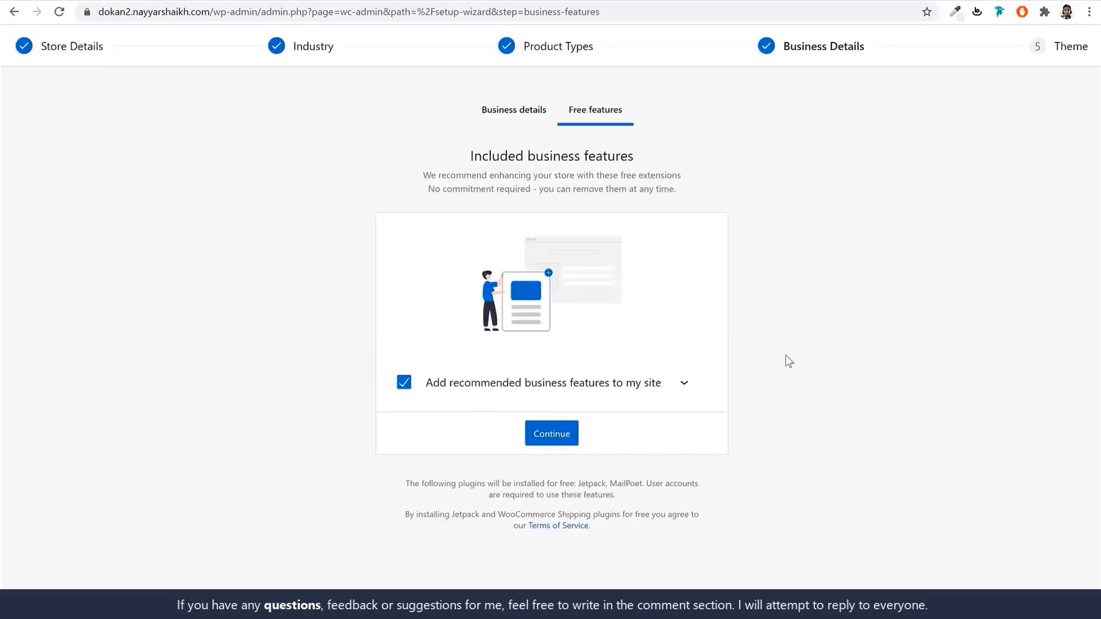
Opt out of all recommended free plugins and continue to the theme step.
click(684, 382)
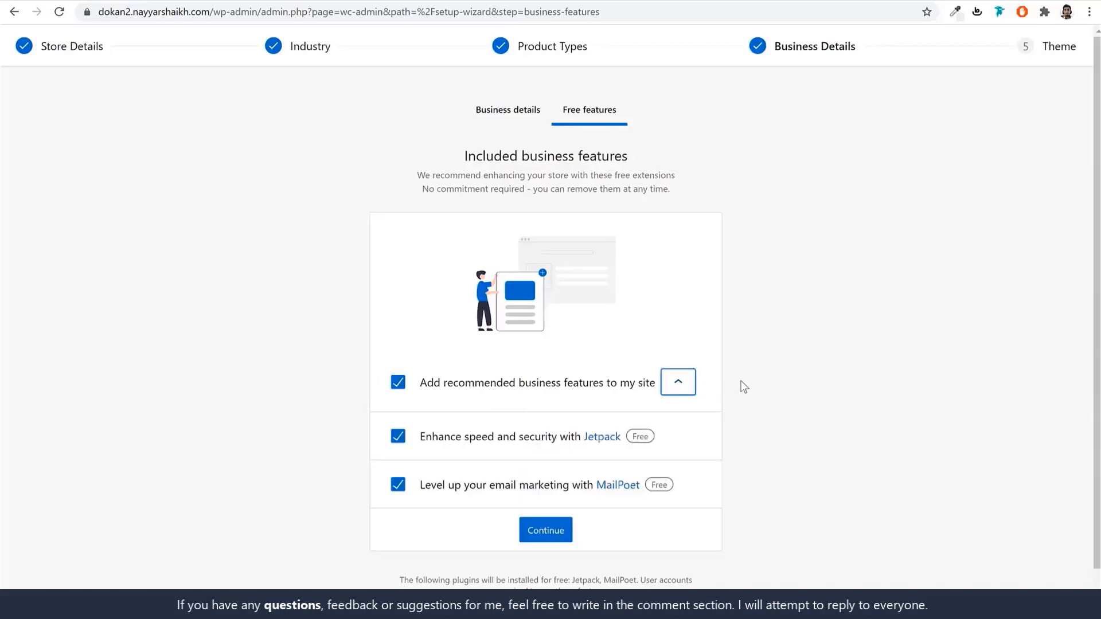
scroll(573, 379, down, 1)
click(400, 346)
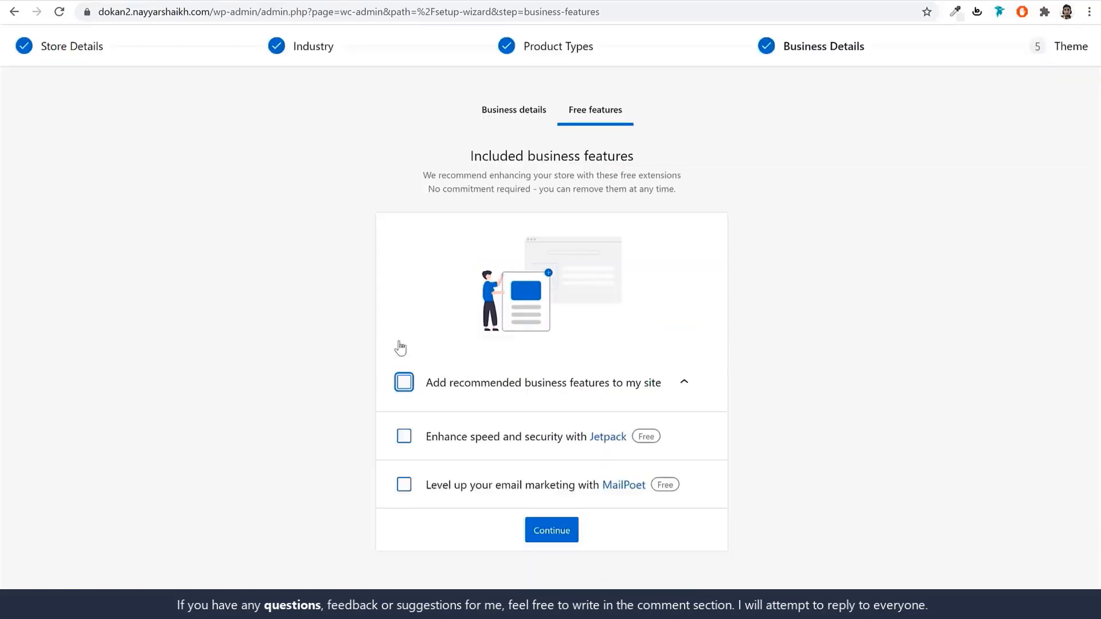
click(568, 537)
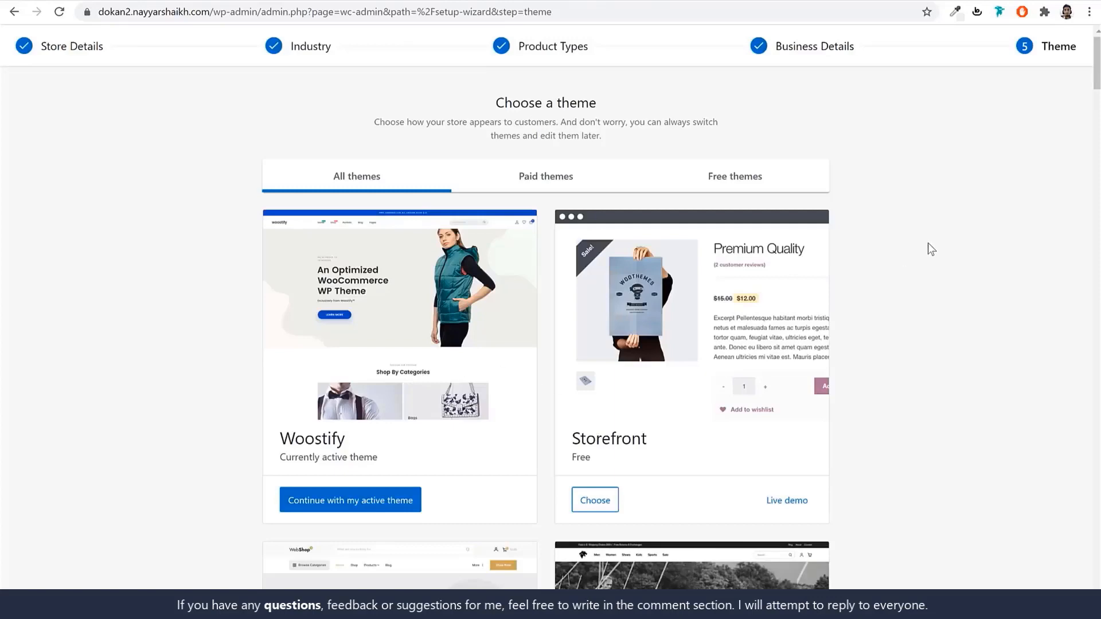
Keep the active Woostify theme, dismiss the welcome tour, and go to the Dashboard.
scroll(938, 329, down, 10)
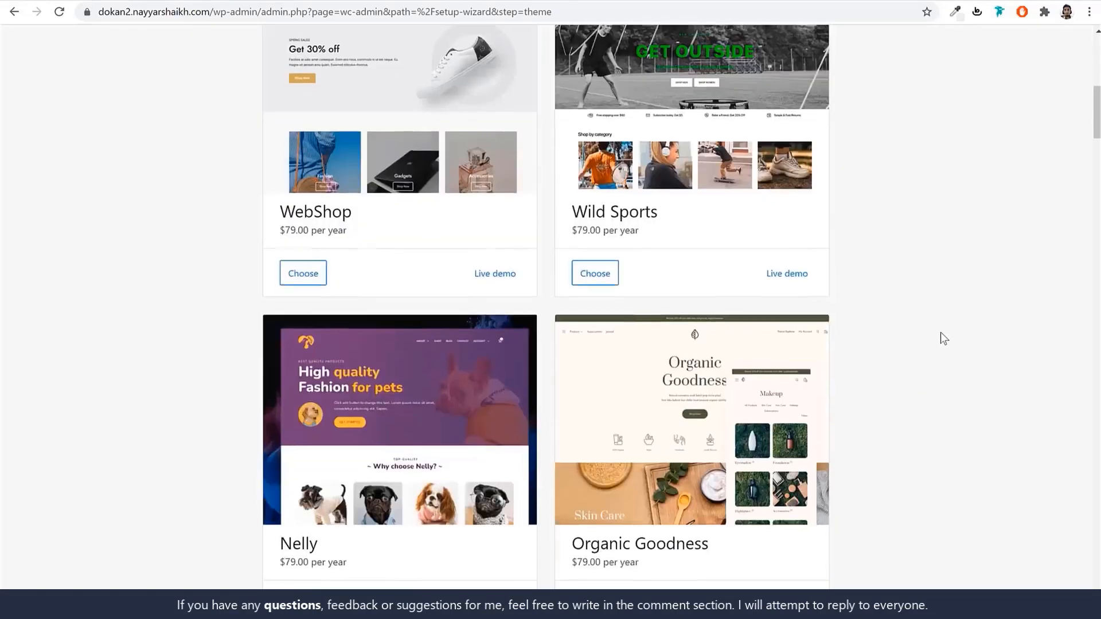
scroll(940, 332, up, 10)
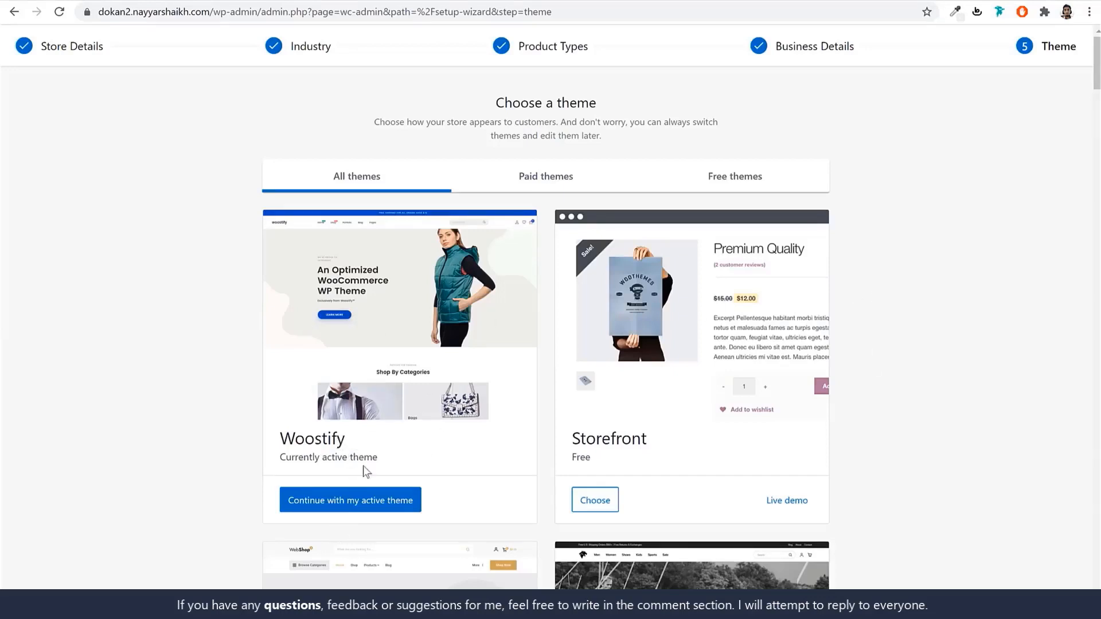
click(359, 510)
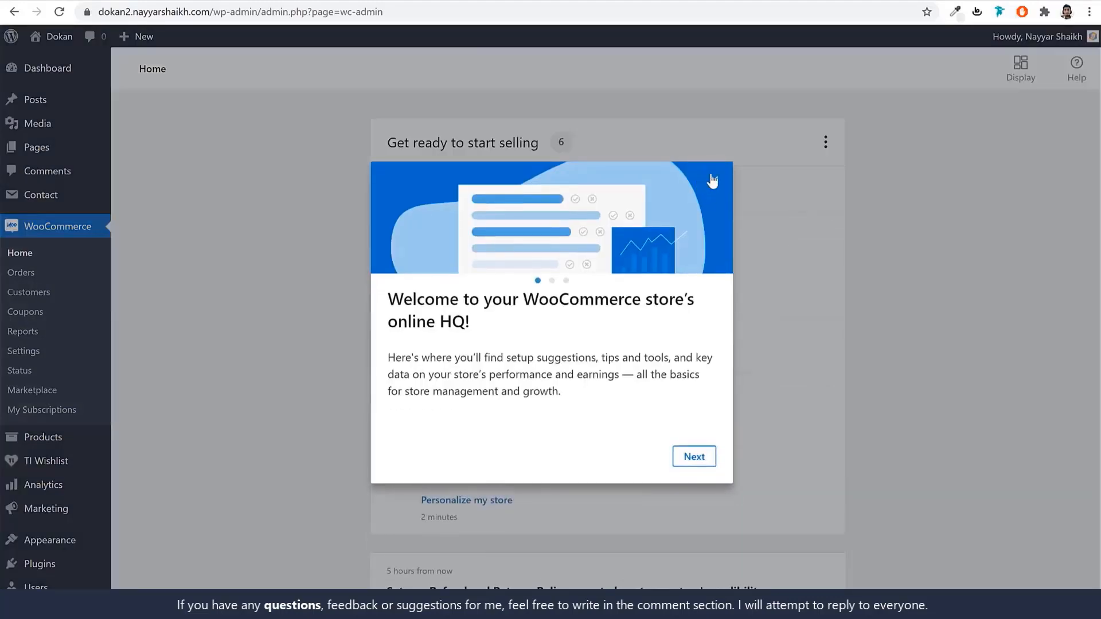
click(711, 180)
click(66, 76)
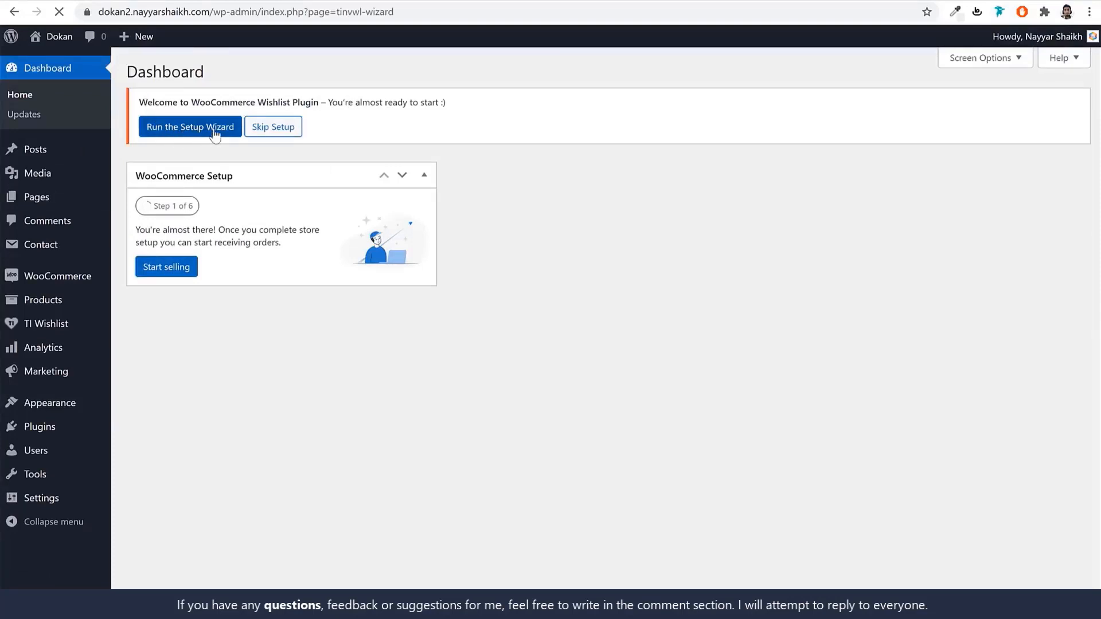
Launch the TI Wishlist setup wizard and accept the default Page Setup.
scroll(815, 193, down, 1)
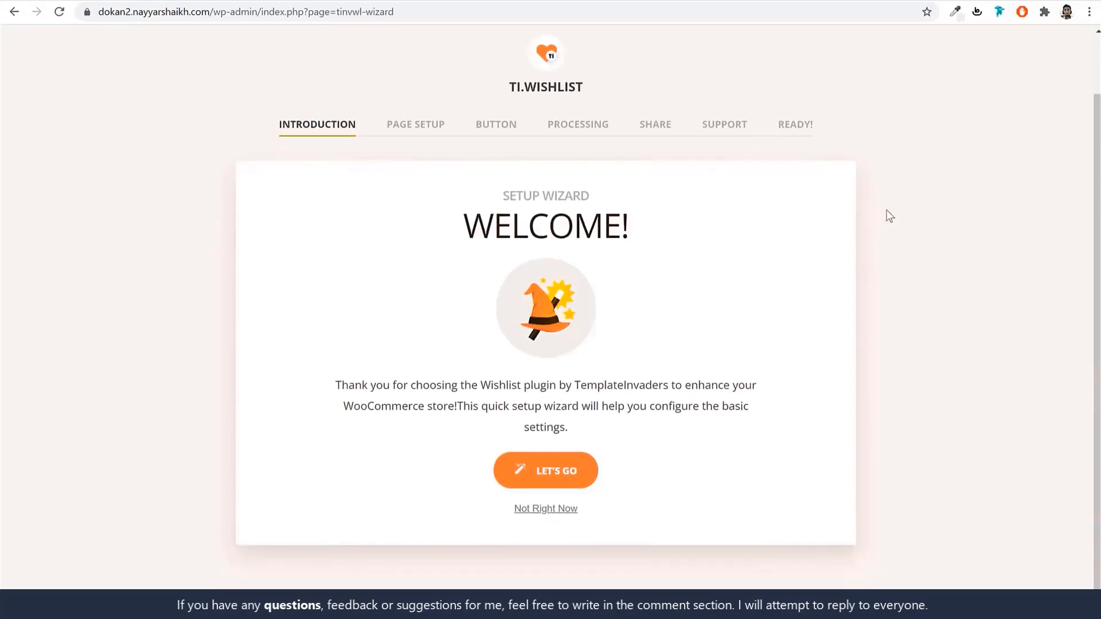
click(560, 470)
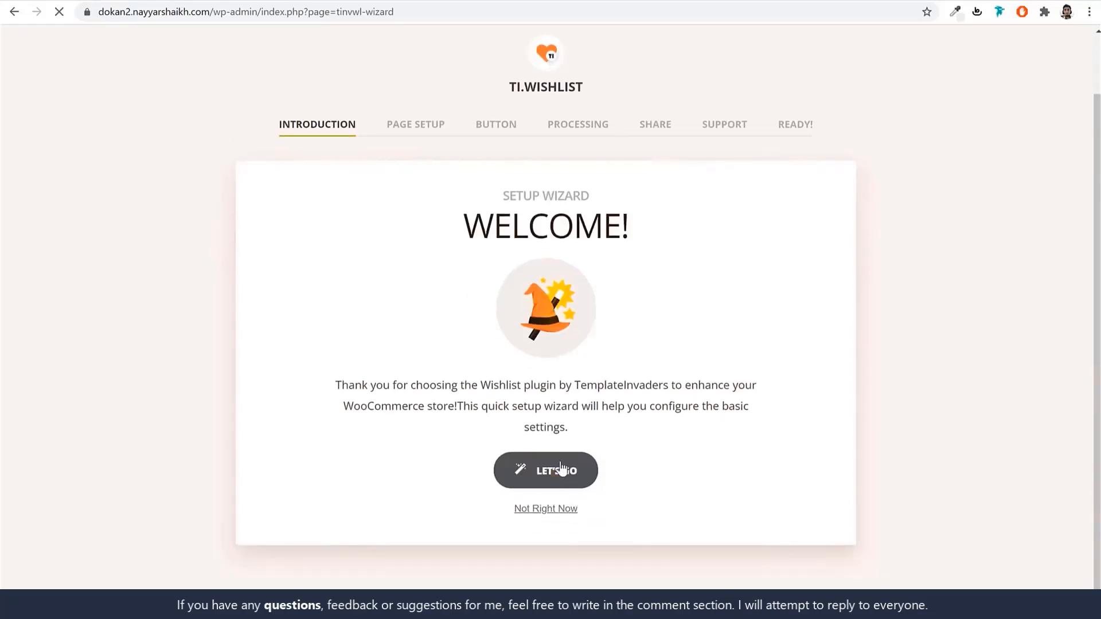
scroll(818, 324, down, 2)
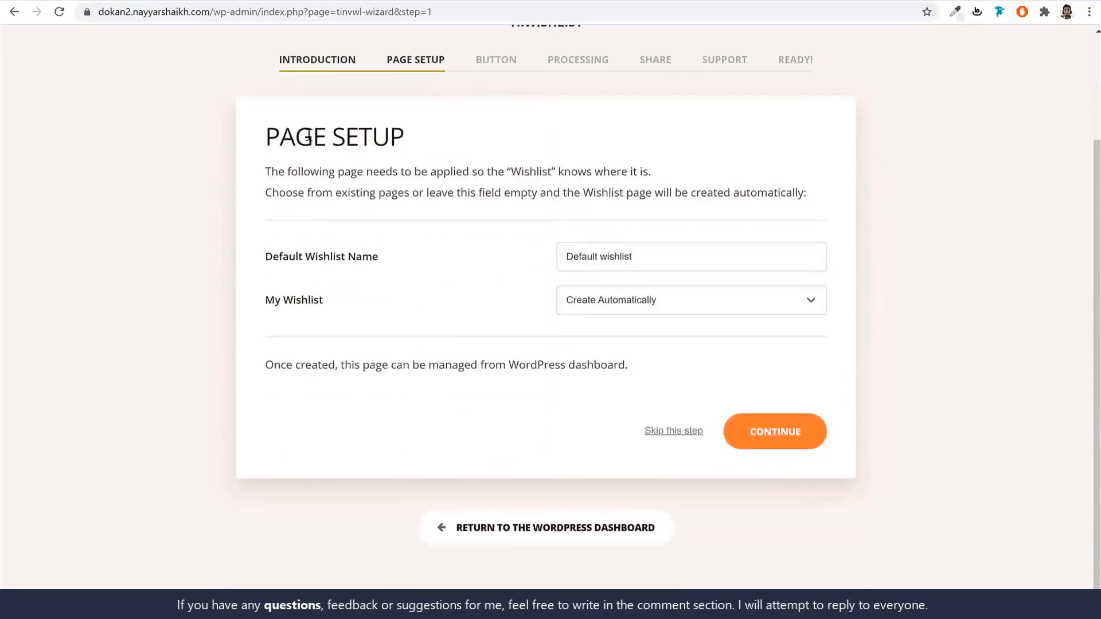
triple_click(360, 133)
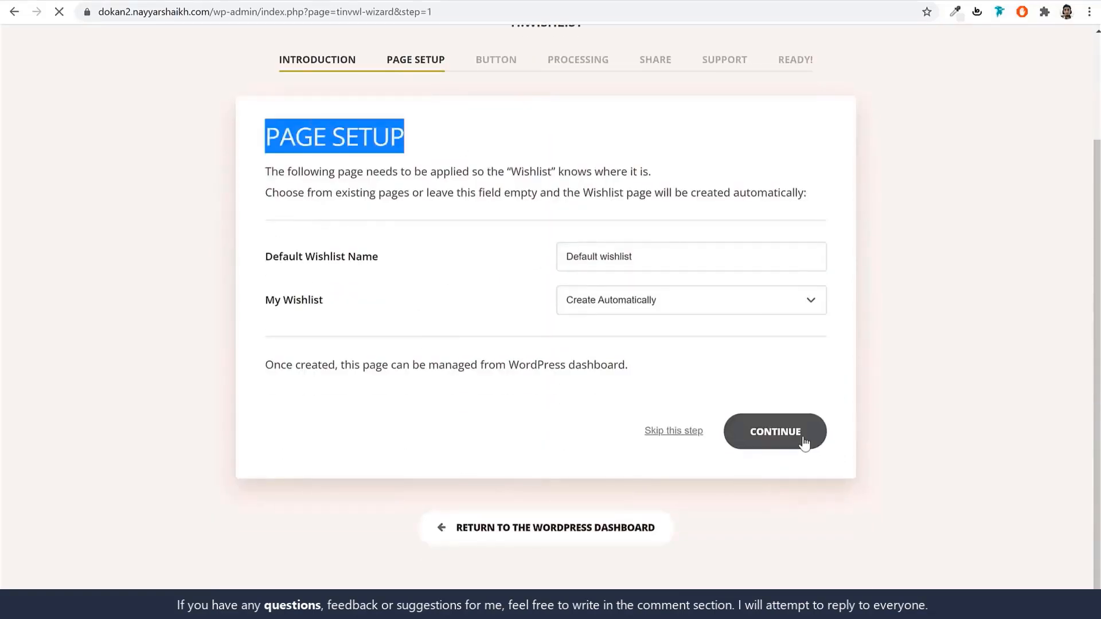
scroll(826, 260, down, 2)
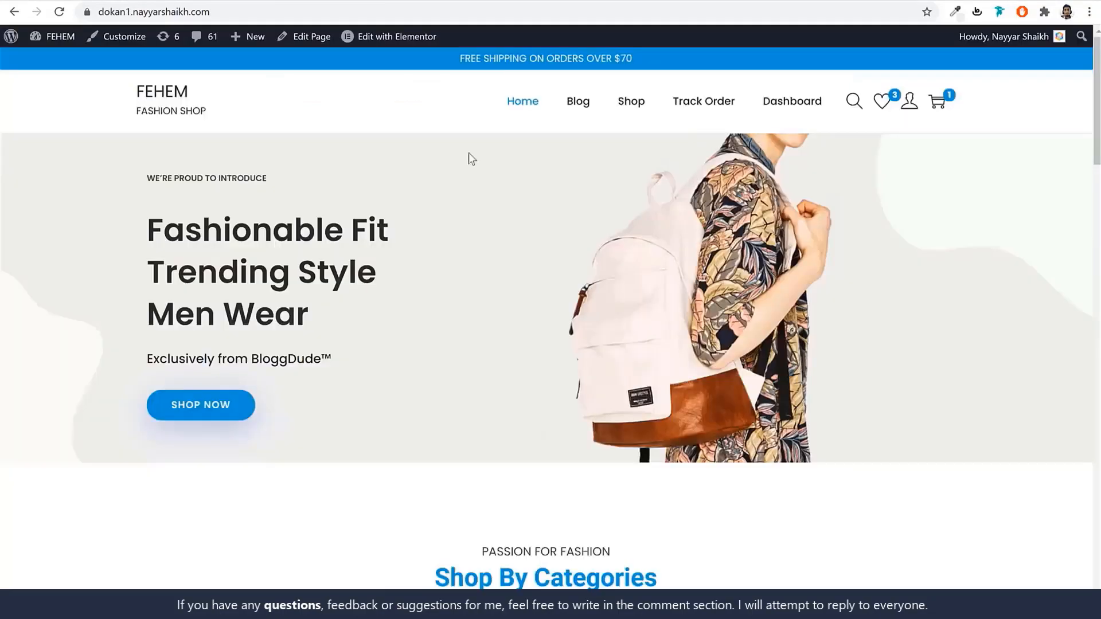
Return to the dokan2 tab showing the wishlist wizard's Button Options step.
scroll(563, 241, down, 10)
scroll(562, 238, down, 1)
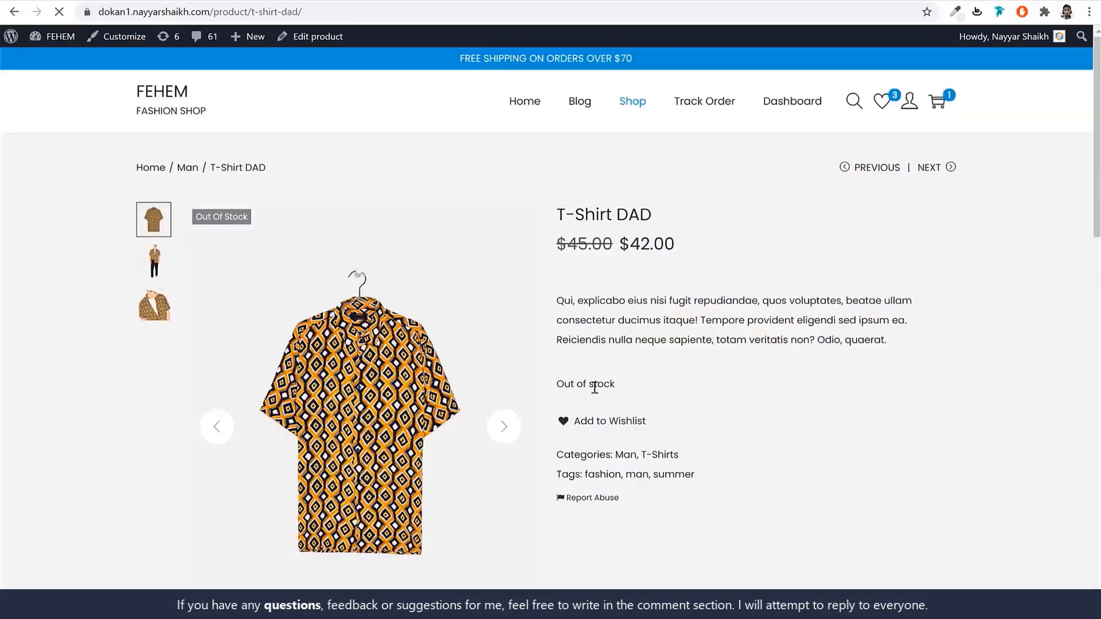
click(243, 0)
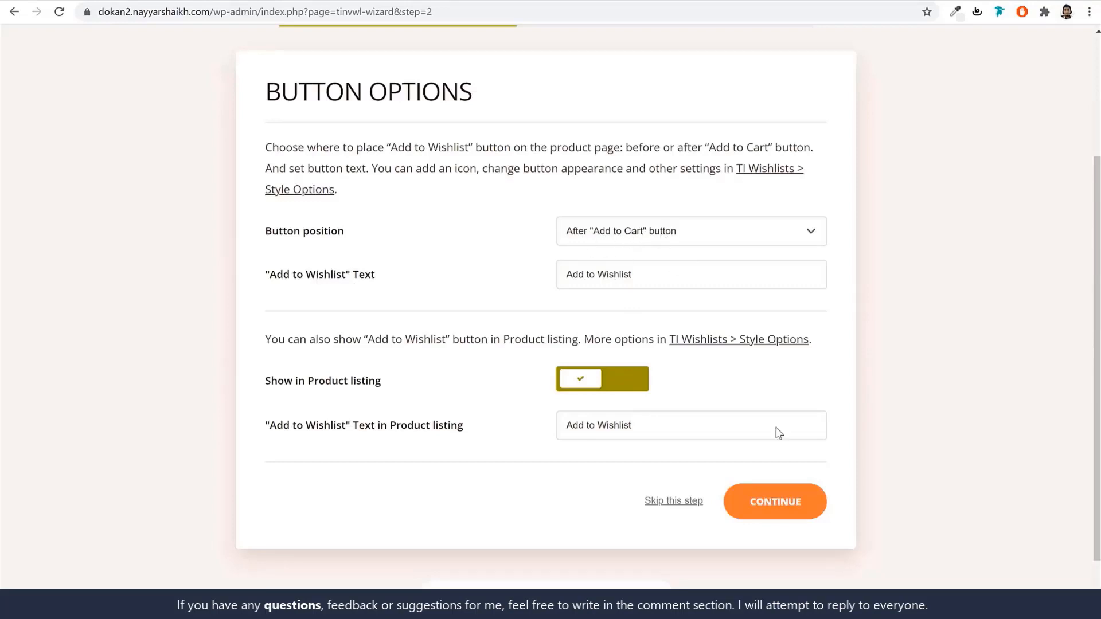
Keep the default button, share and support-chat options to finish the TI Wishlist wizard.
click(801, 507)
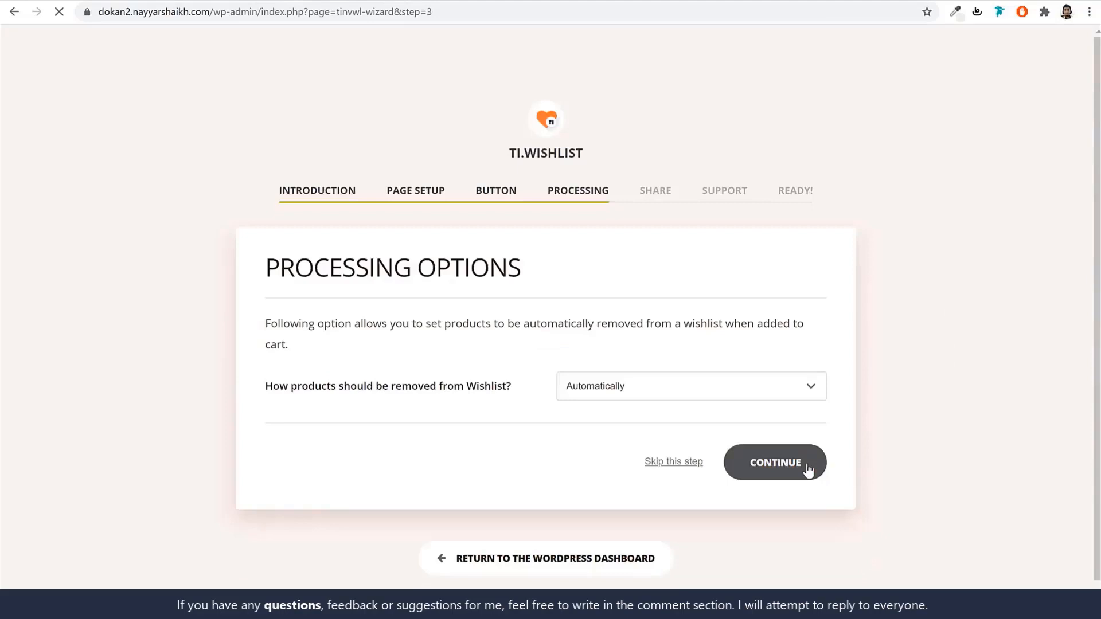
scroll(357, 319, down, 3)
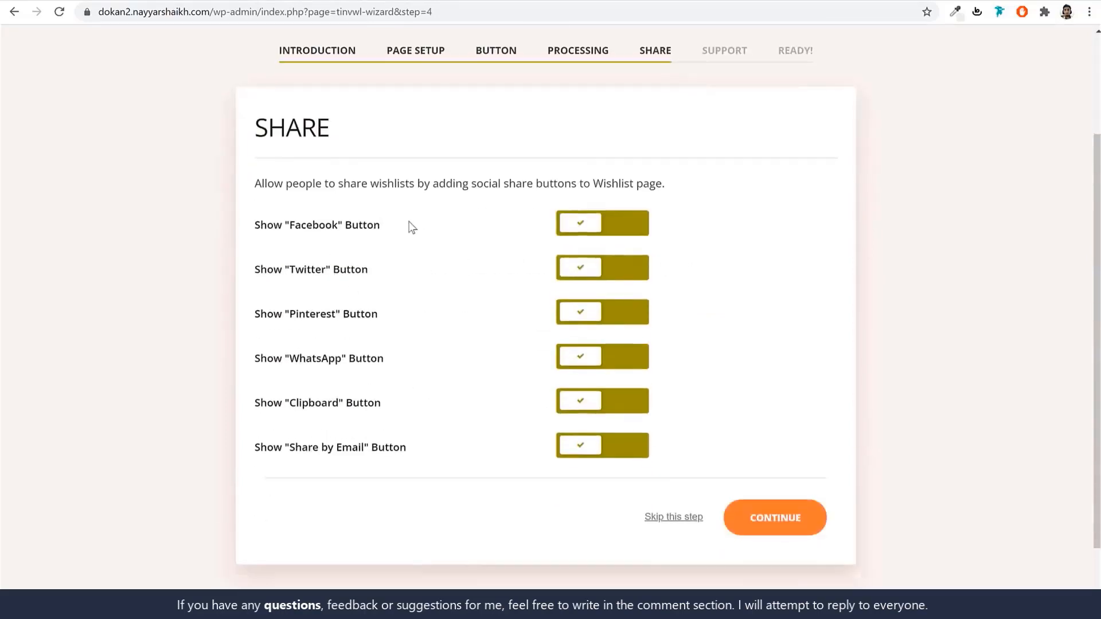
click(797, 517)
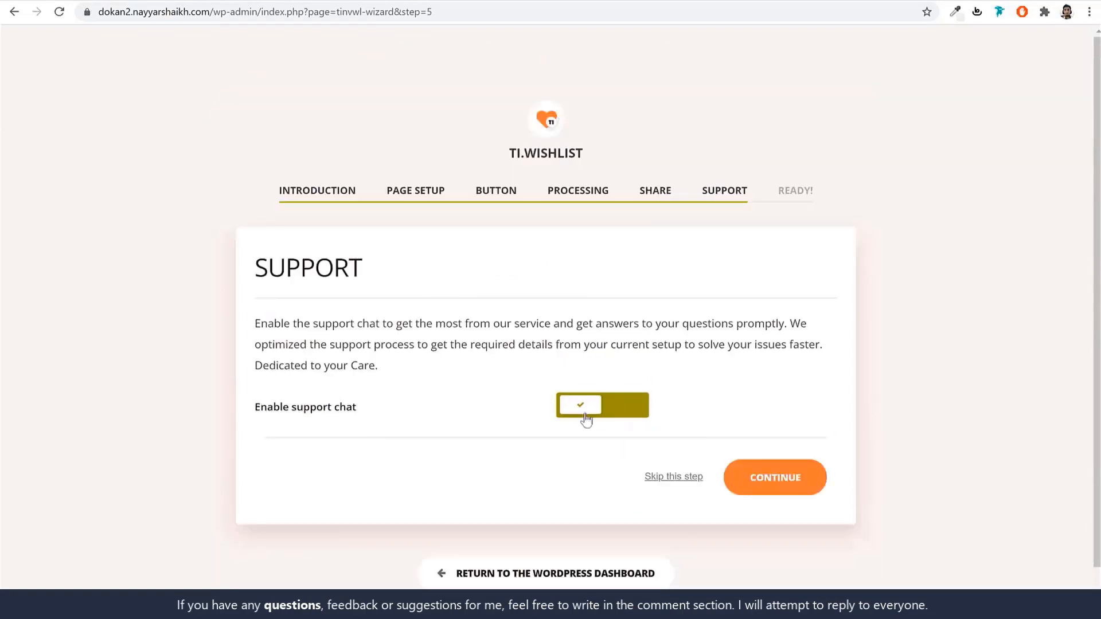
click(790, 483)
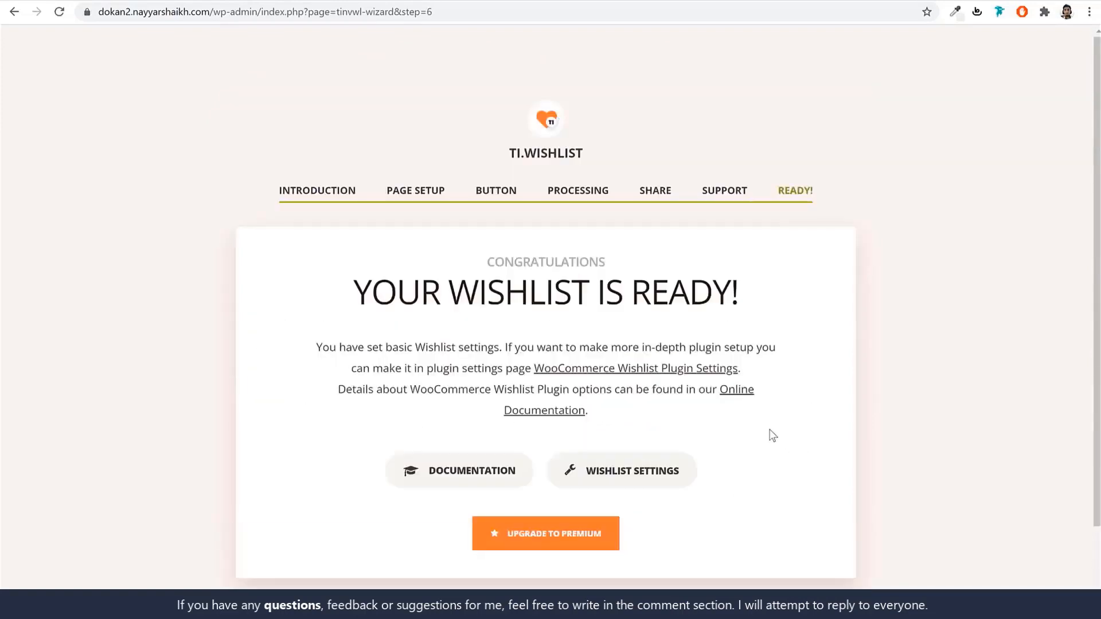
scroll(769, 435, down, 2)
scroll(823, 312, up, 2)
scroll(806, 285, down, 2)
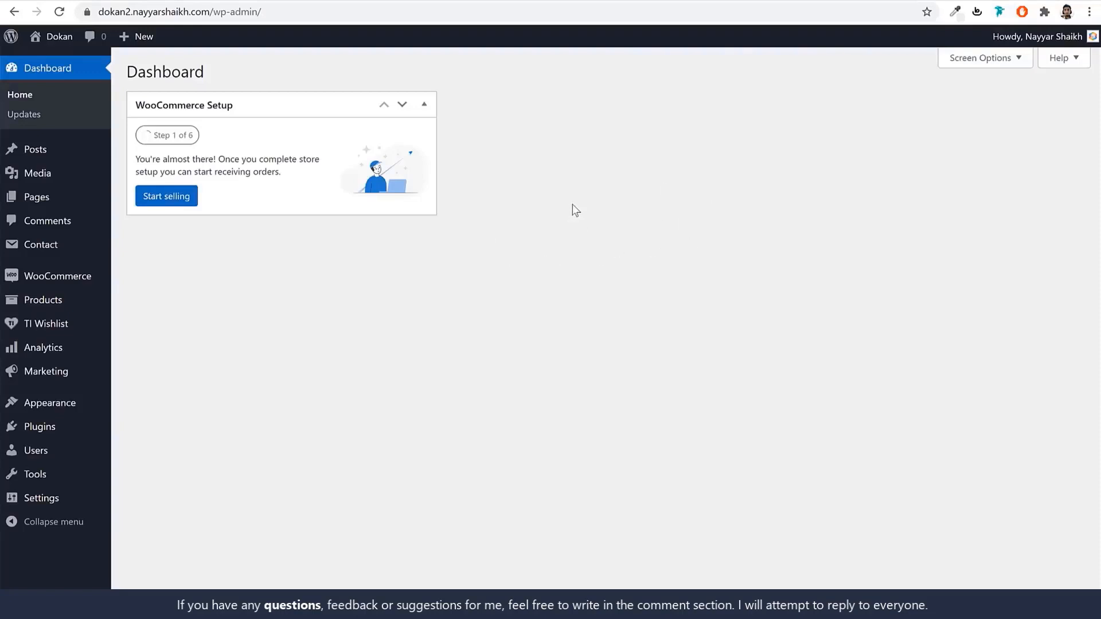
In WooCommerce general settings, restrict selling locations to specific countries: India only.
mouse_move(44, 285)
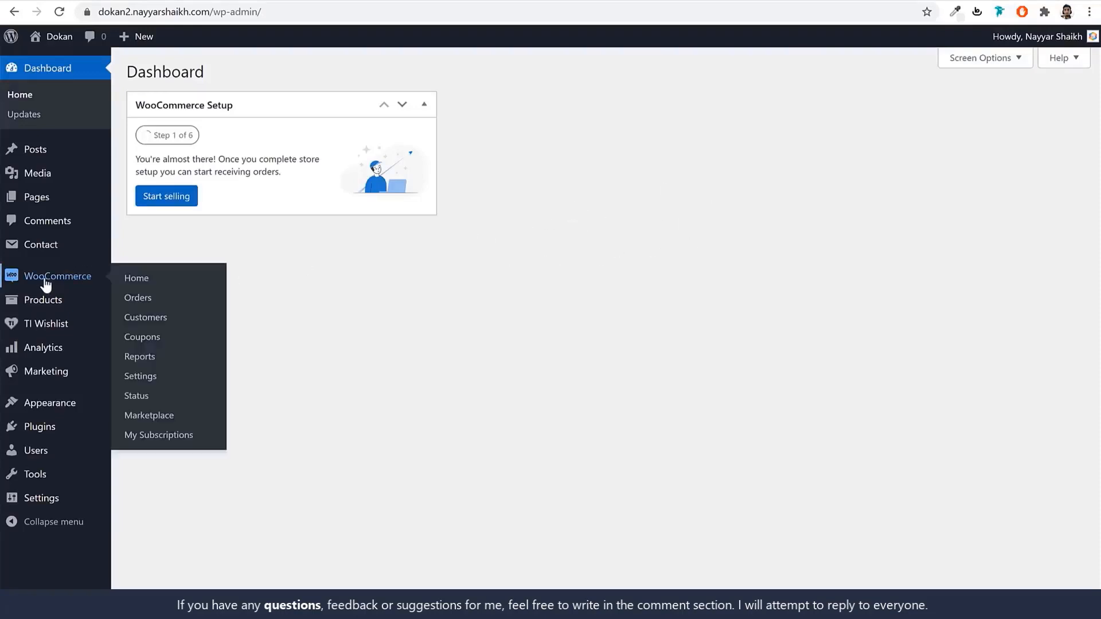
click(148, 379)
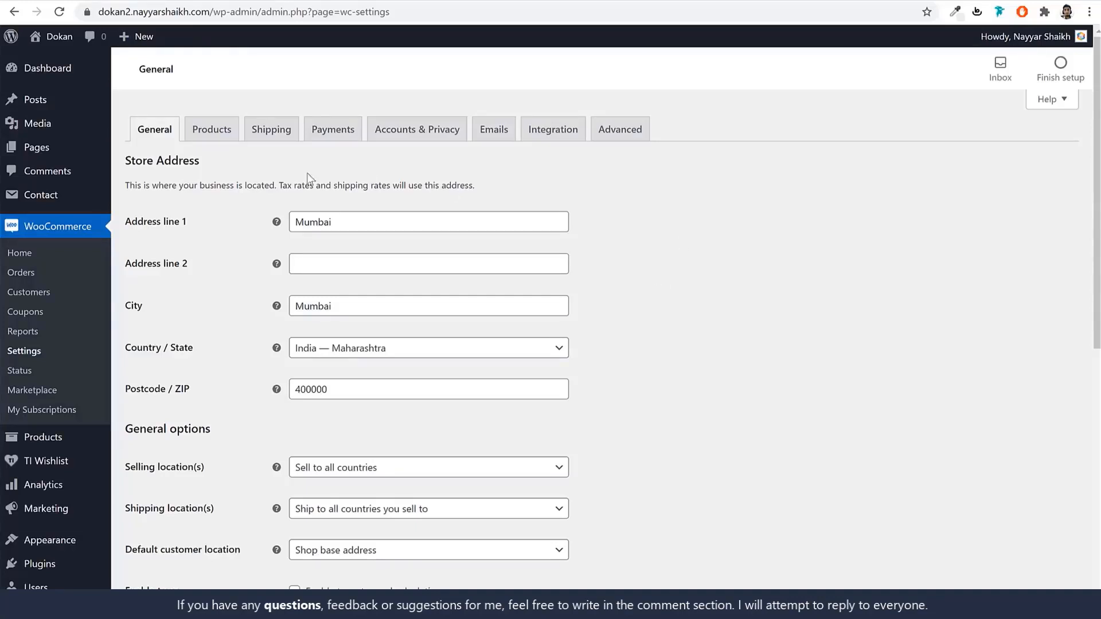
drag(405, 222, 305, 222)
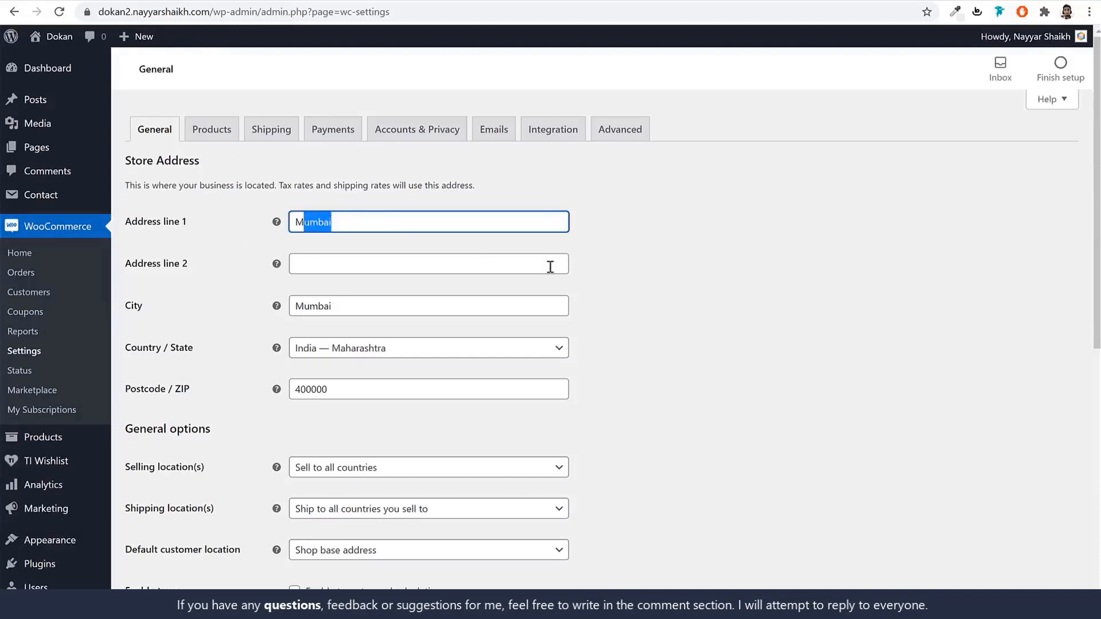
scroll(551, 266, down, 2)
scroll(511, 263, up, 1)
scroll(422, 239, up, 2)
scroll(668, 332, down, 3)
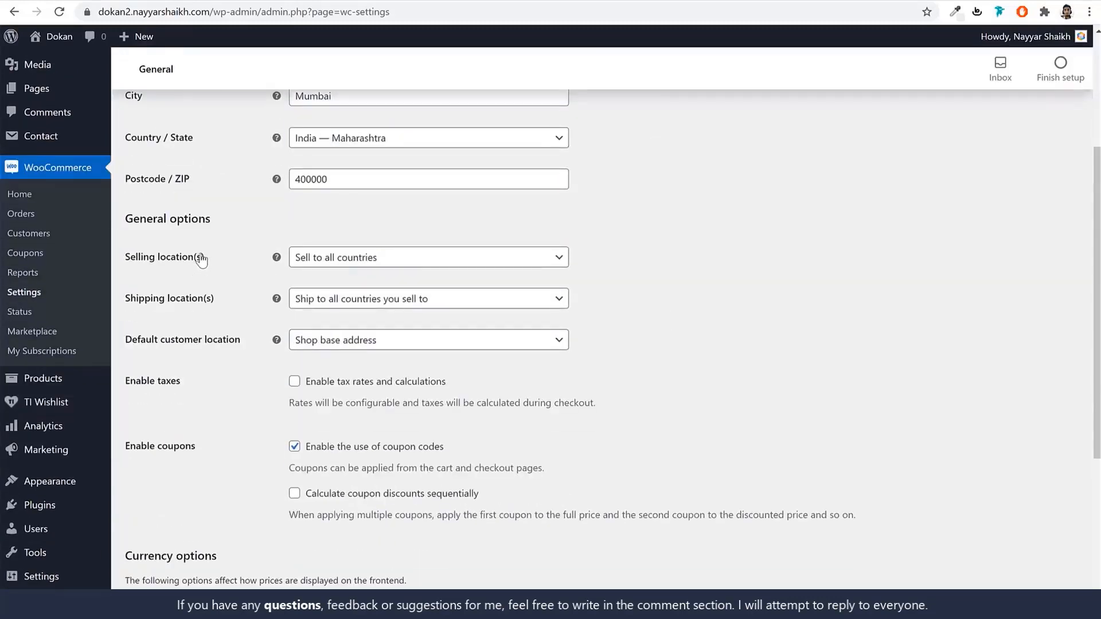
drag(201, 261, 125, 258)
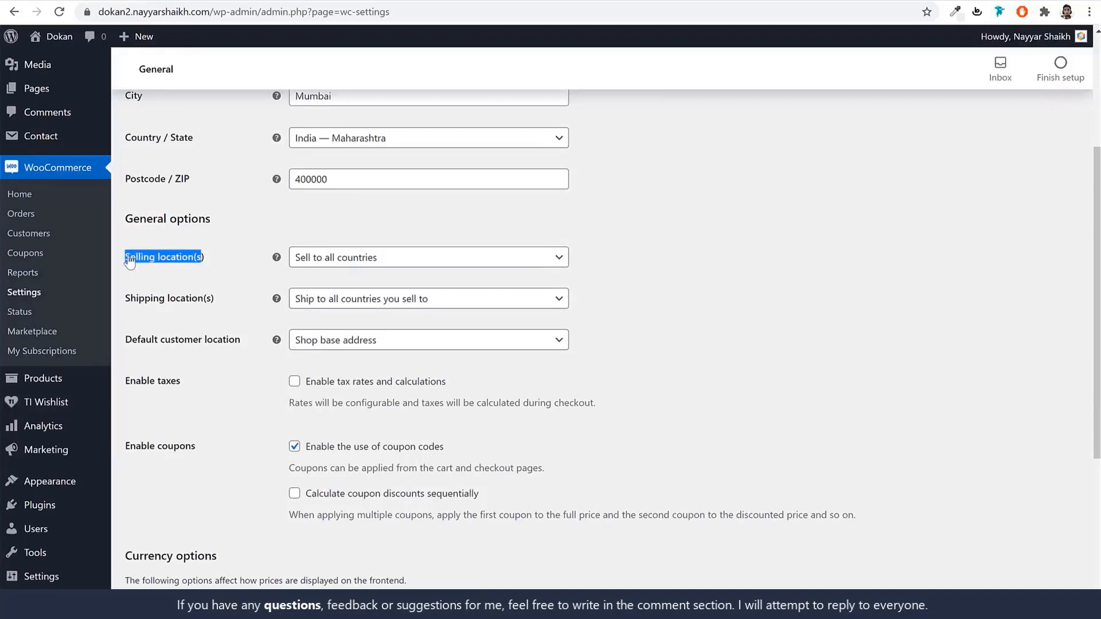
click(418, 266)
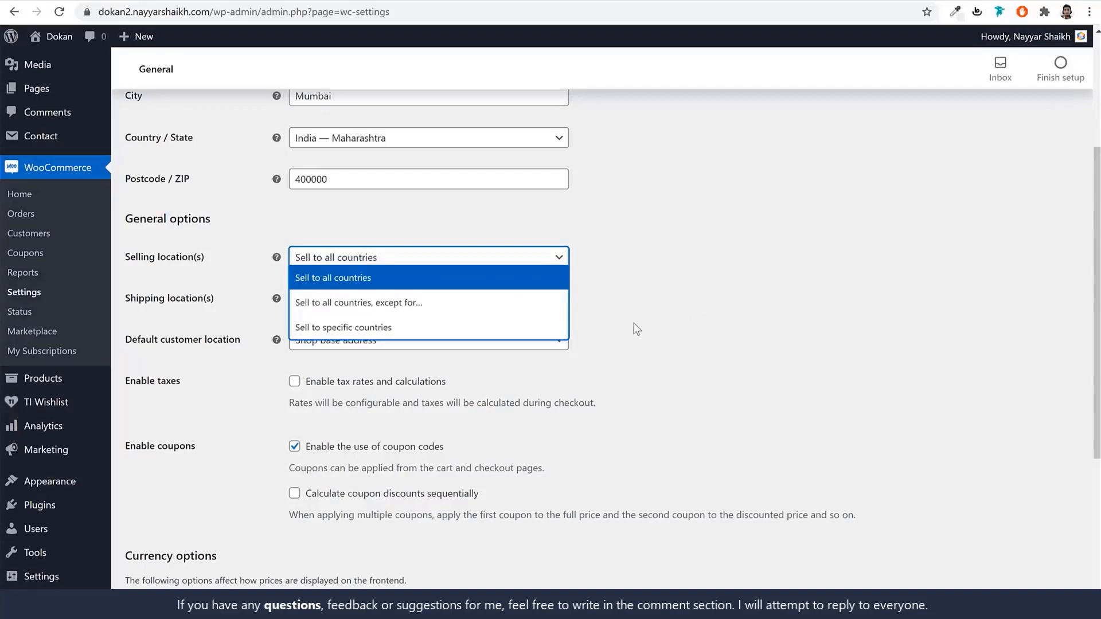
click(322, 328)
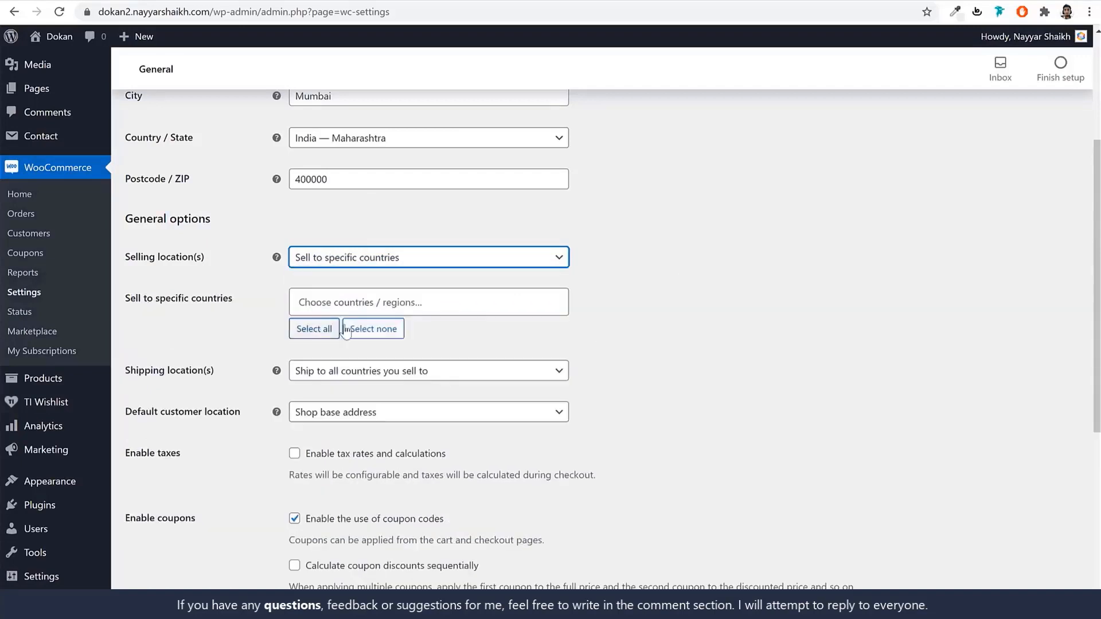
click(463, 304)
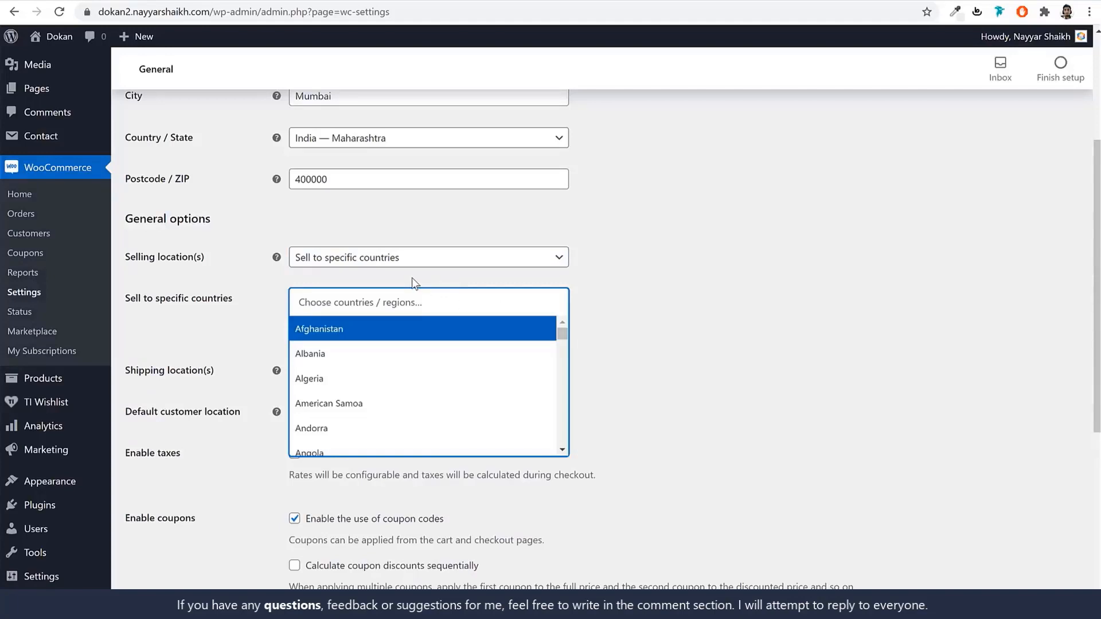
text(ind)
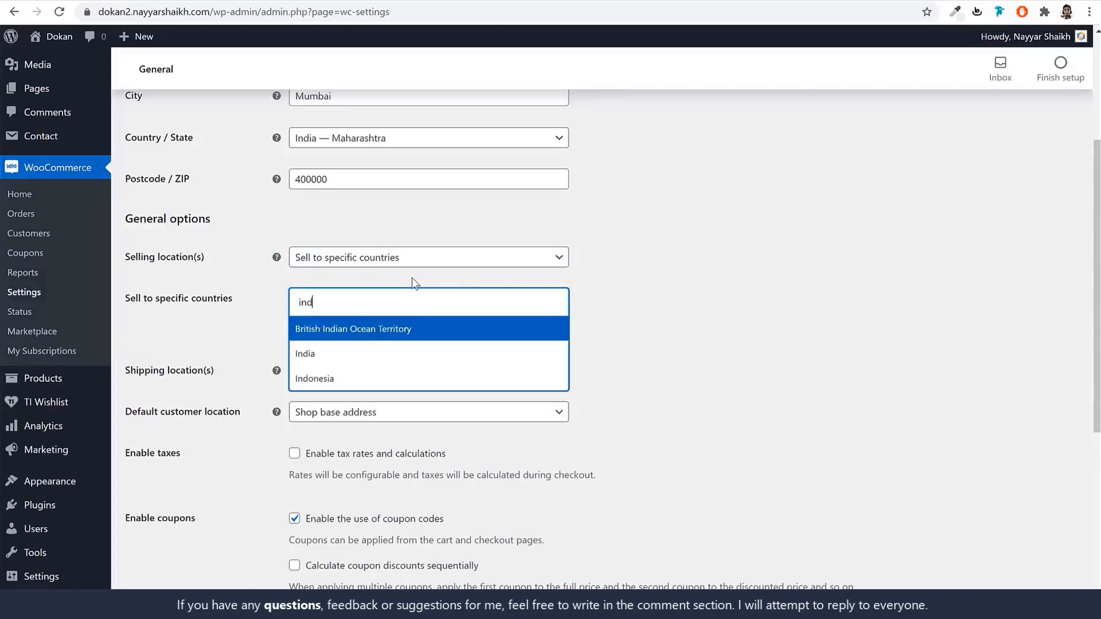
click(326, 356)
Enable tax rates and calculations, set the currency to United States (US) dollar, and save.
scroll(708, 312, down, 4)
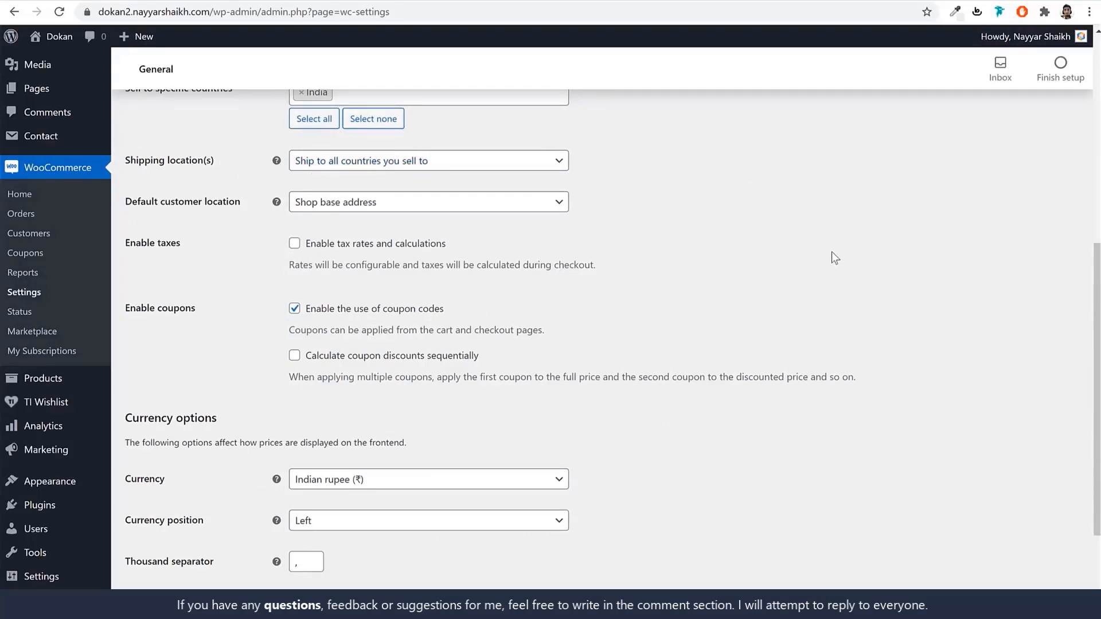
click(373, 245)
scroll(727, 317, down, 3)
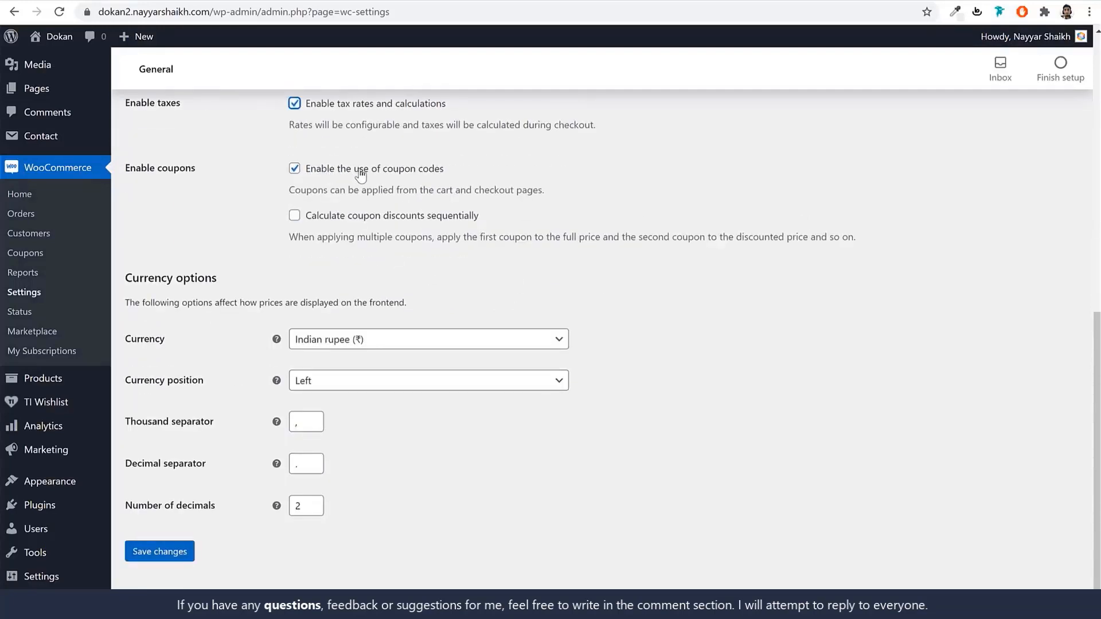
scroll(756, 344, down, 1)
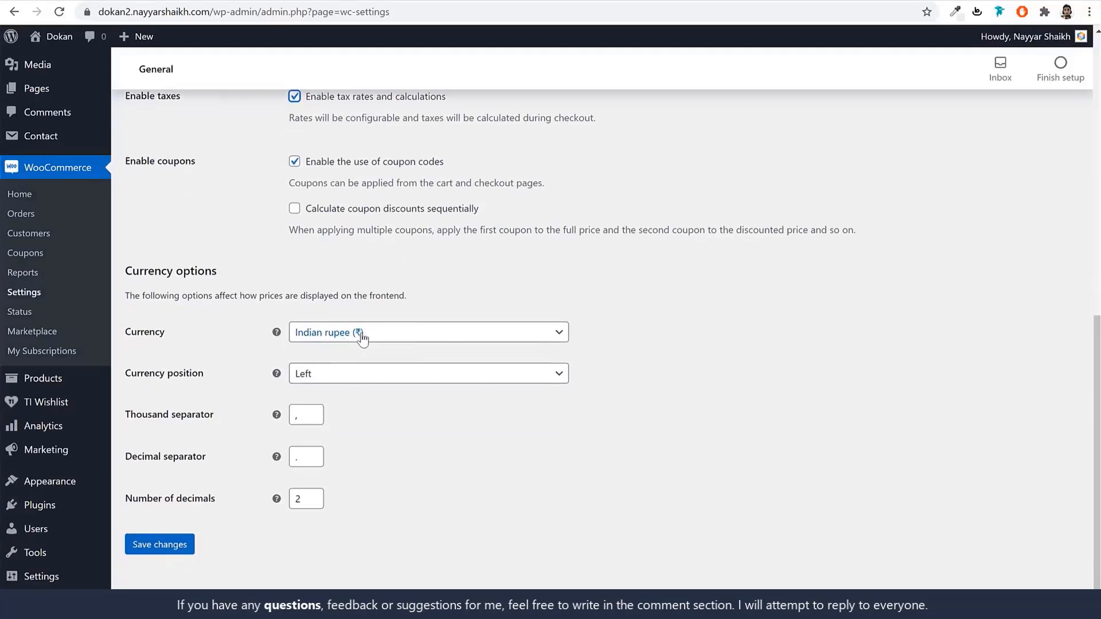
click(361, 338)
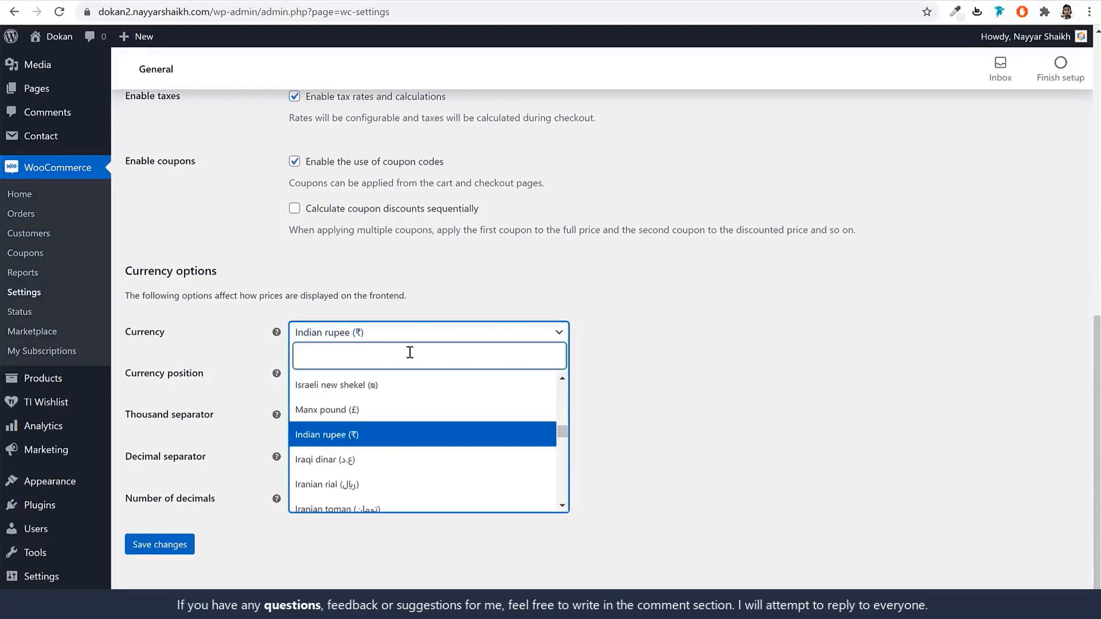
text(uni)
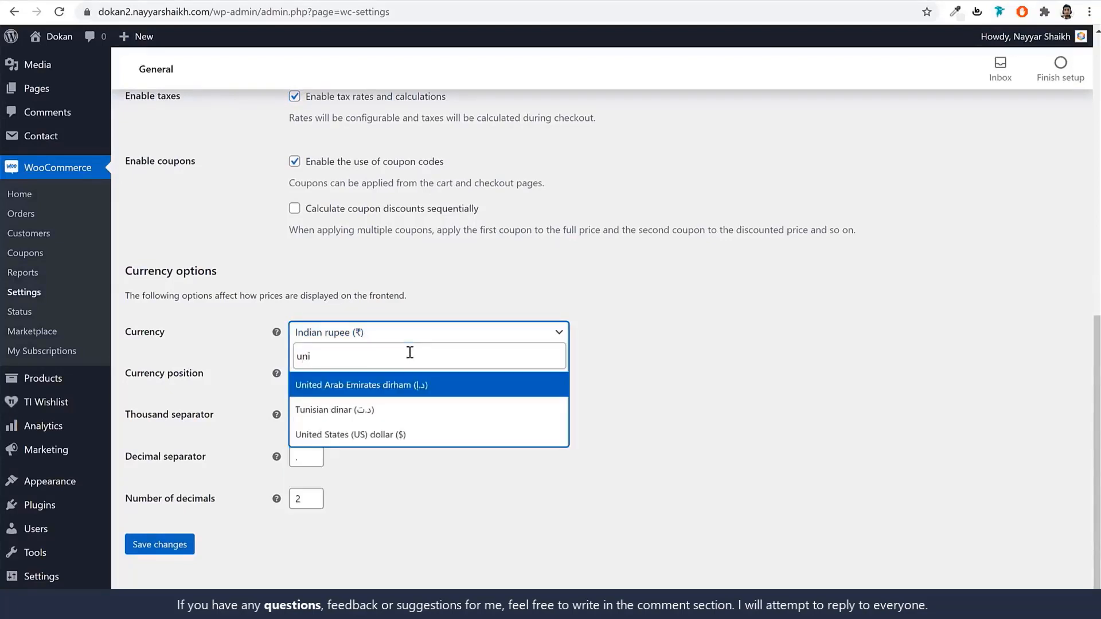
click(410, 440)
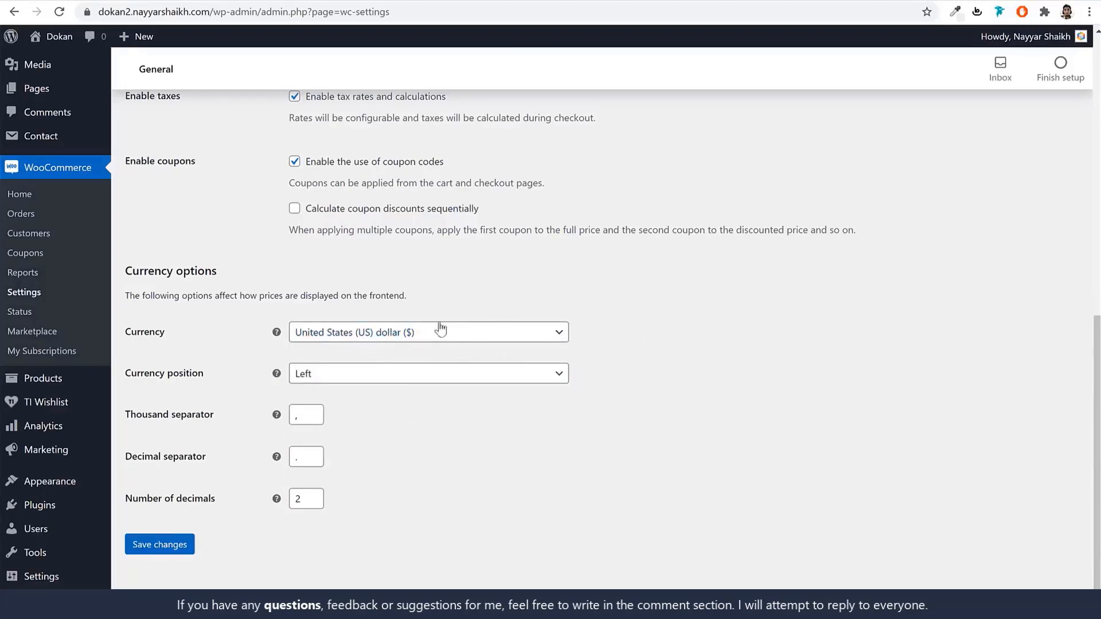
click(141, 547)
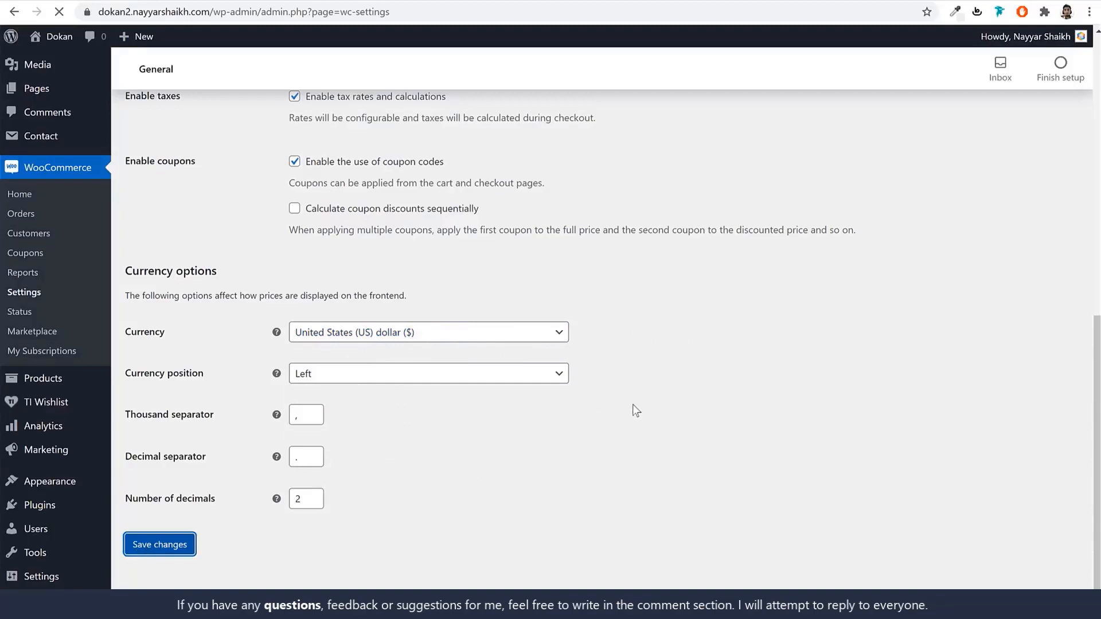
click(225, 140)
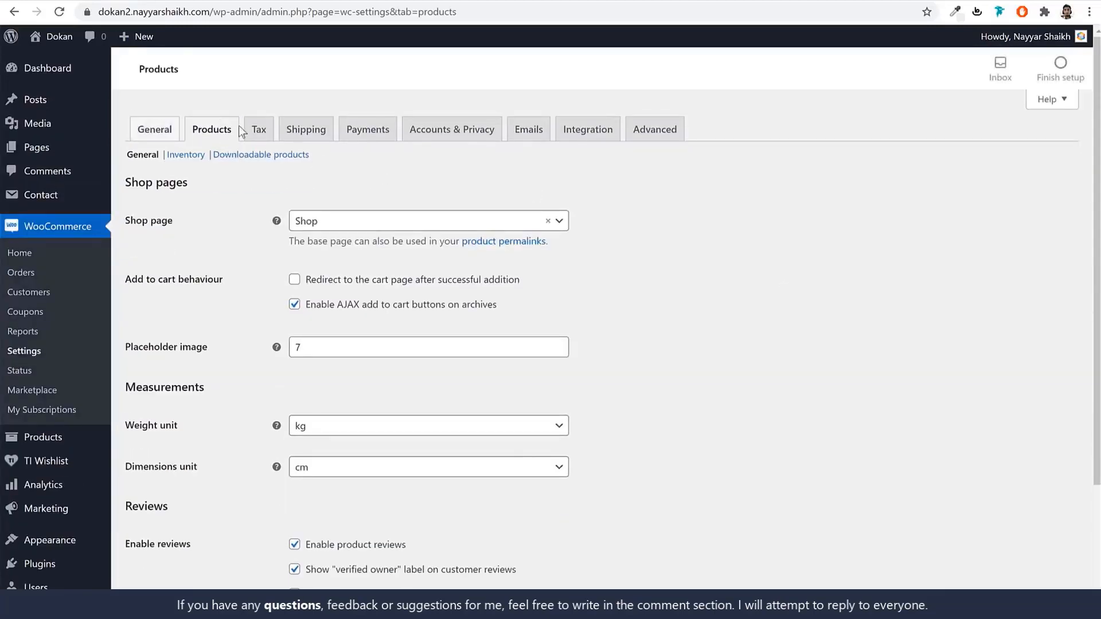
Check the Shop page setting and view the site's Pages list, including Cart, in a new tab.
drag(185, 231, 123, 222)
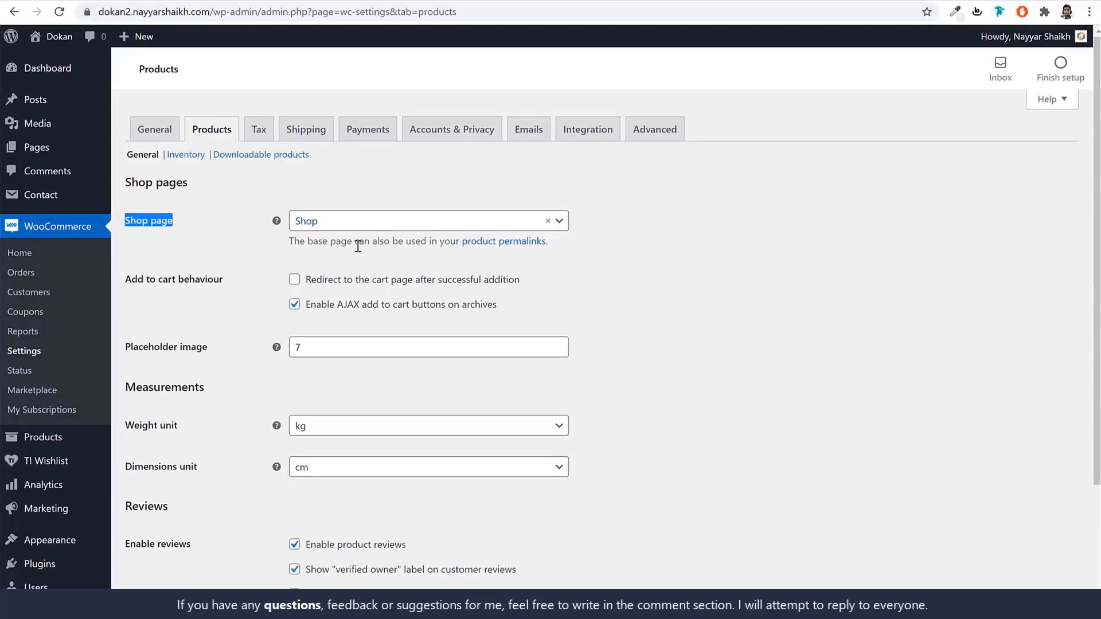
right_click(34, 146)
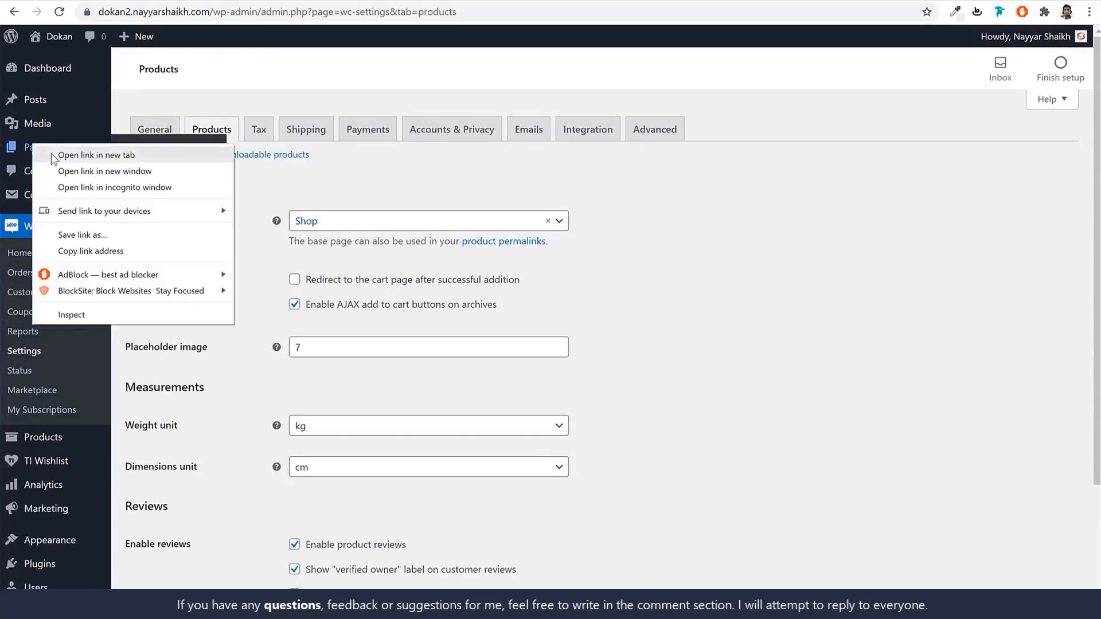
click(50, 154)
click(424, 2)
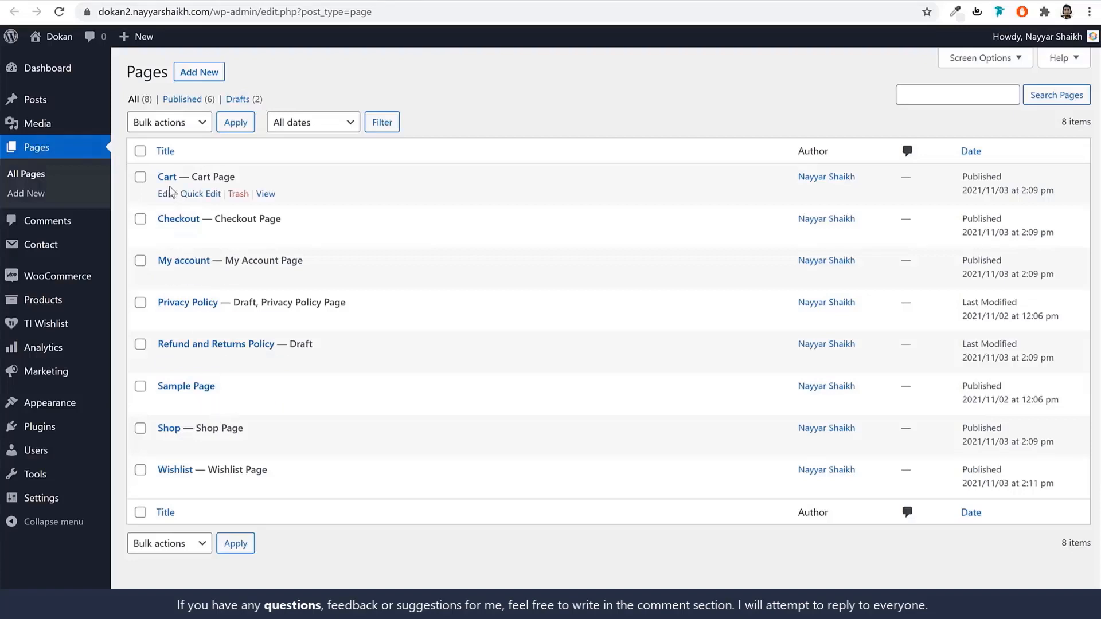
drag(159, 177, 222, 431)
click(419, 422)
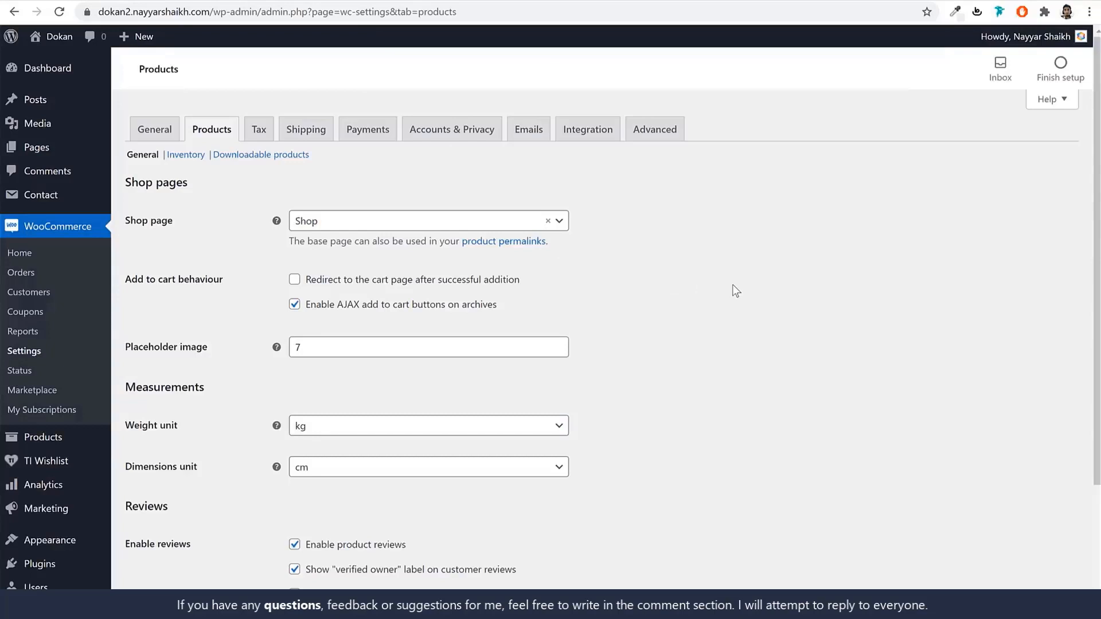
Set the product weight unit to g, keep dimensions in cm, and save the product settings.
scroll(759, 283, down, 3)
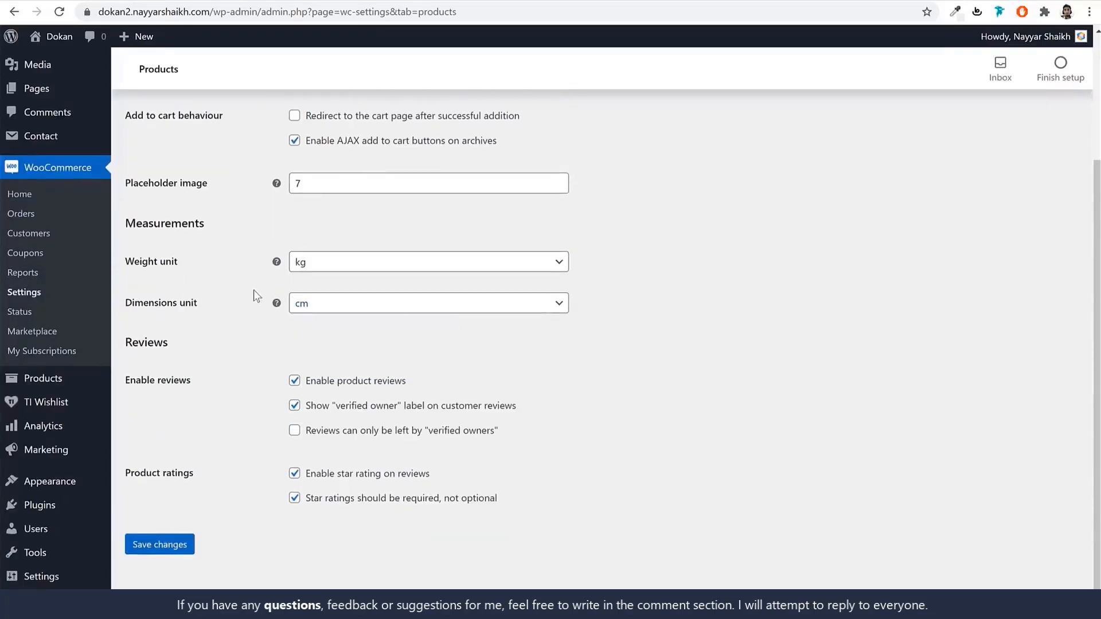
click(339, 273)
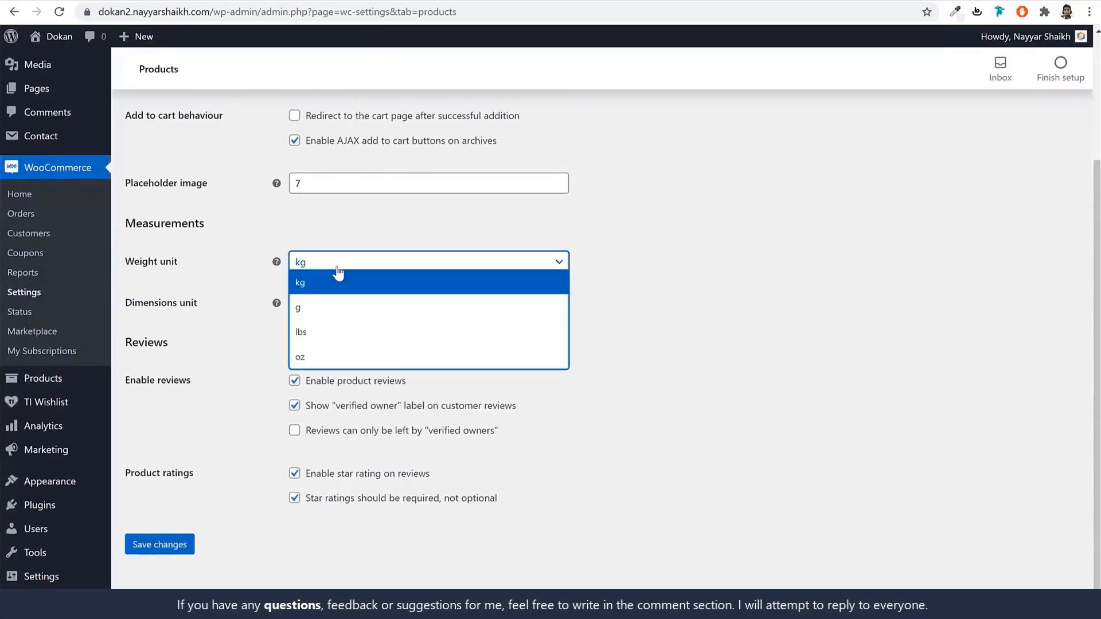
click(342, 310)
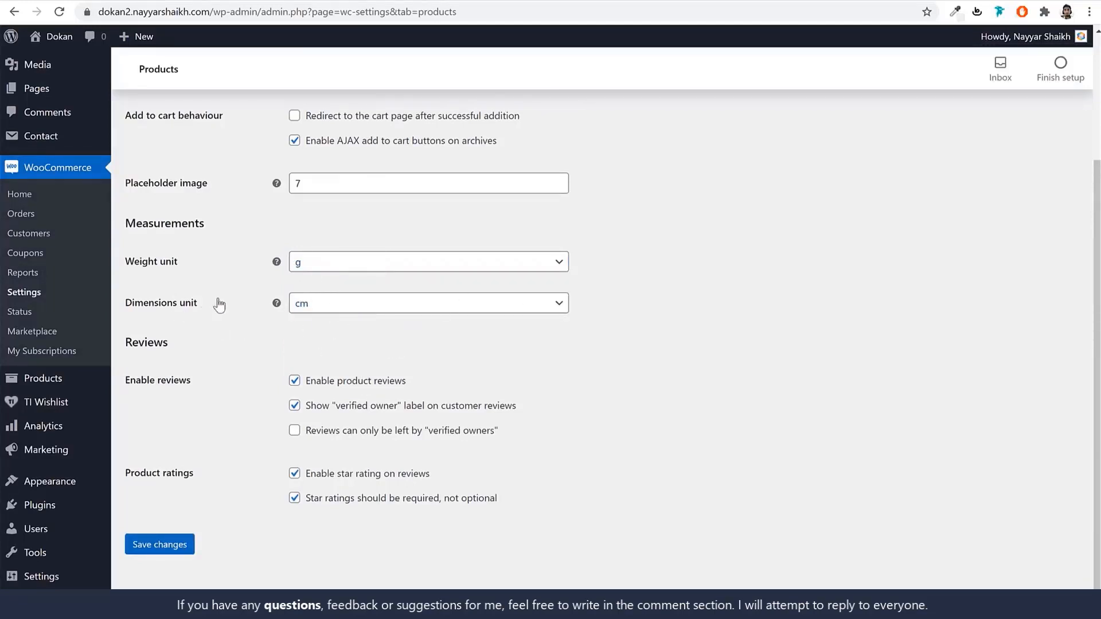
click(360, 308)
click(339, 347)
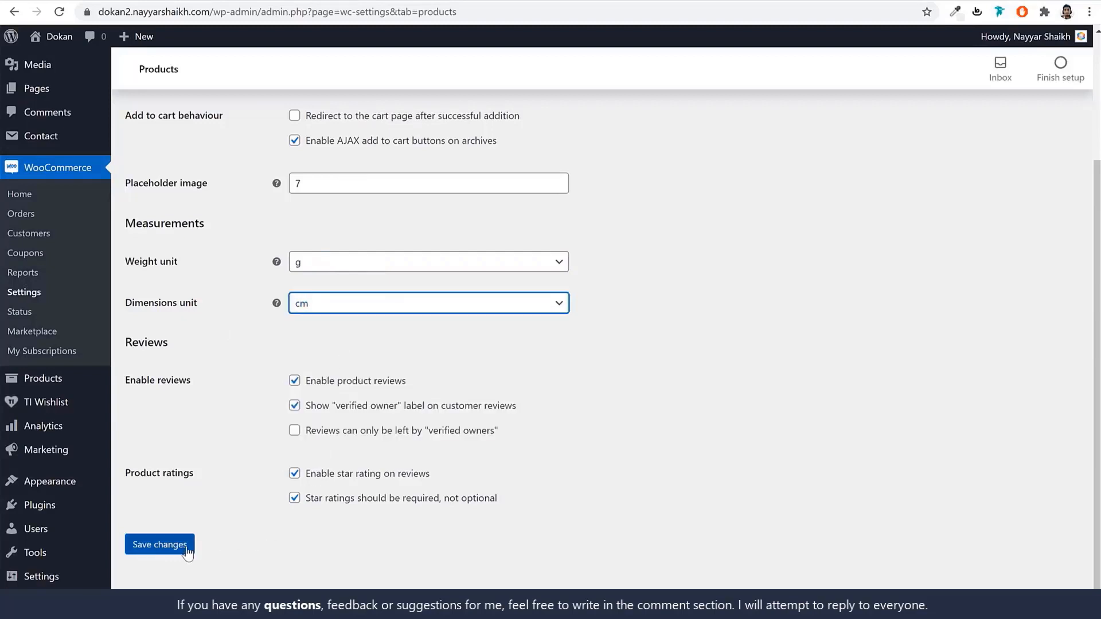
click(160, 545)
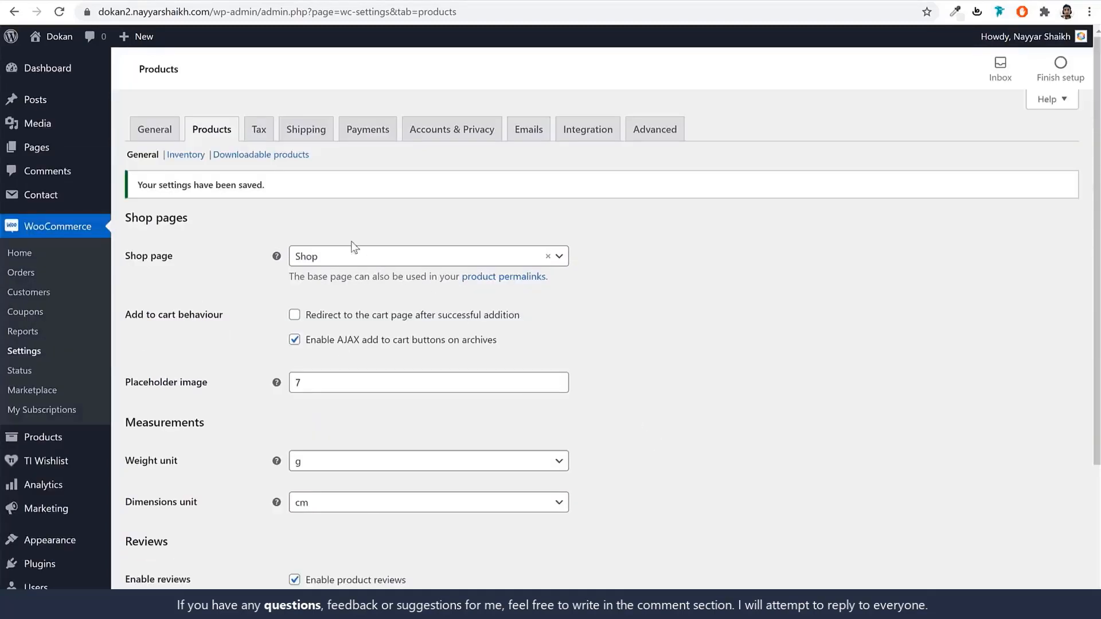
click(257, 137)
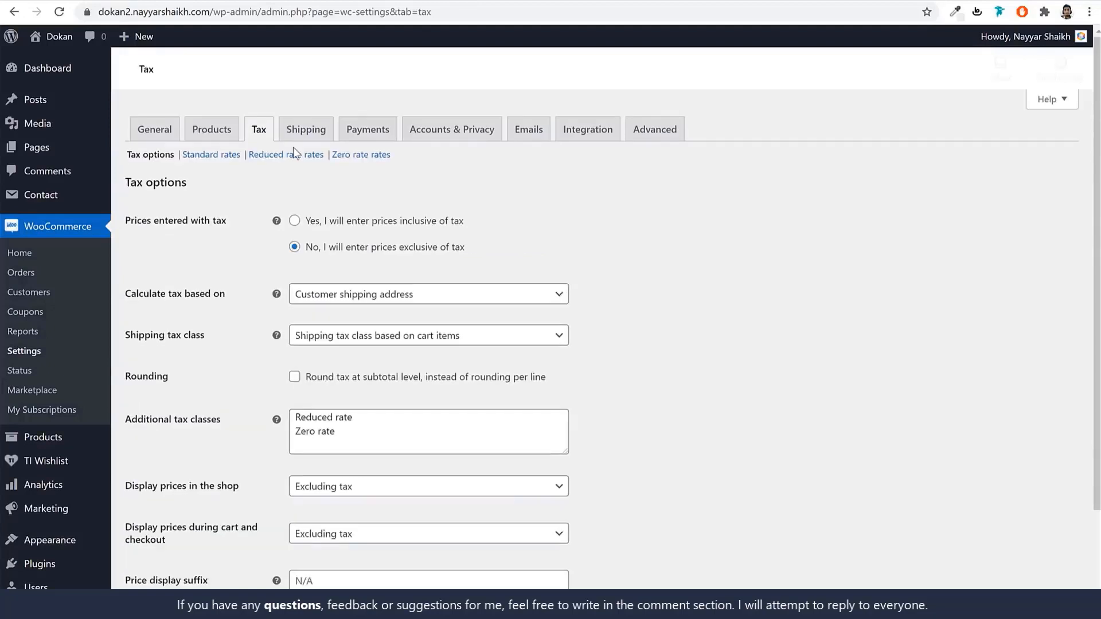
Add 'GST 10' and 'GST 12' on new lines in Additional tax classes and save.
scroll(736, 291, down, 1)
scroll(736, 291, down, 1)
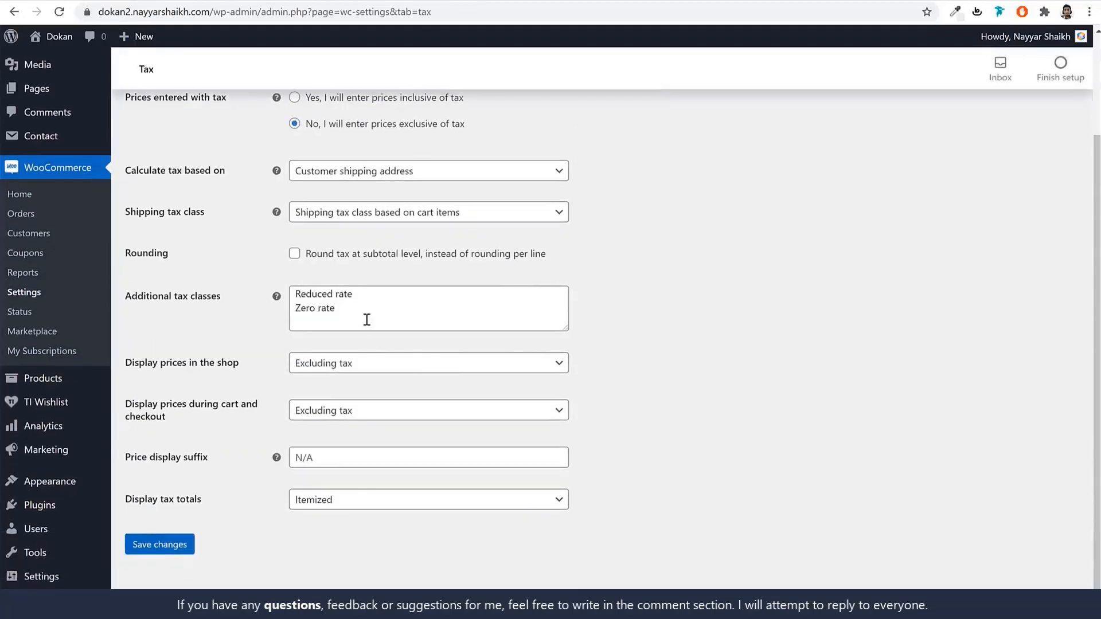
drag(366, 317, 253, 270)
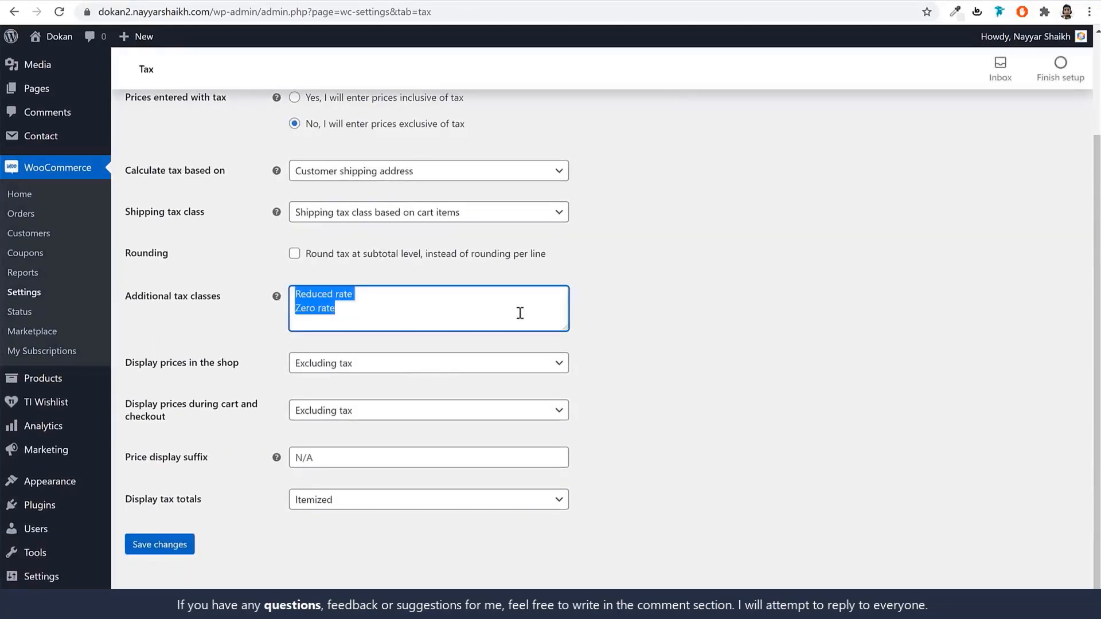
drag(565, 329, 566, 424)
click(542, 320)
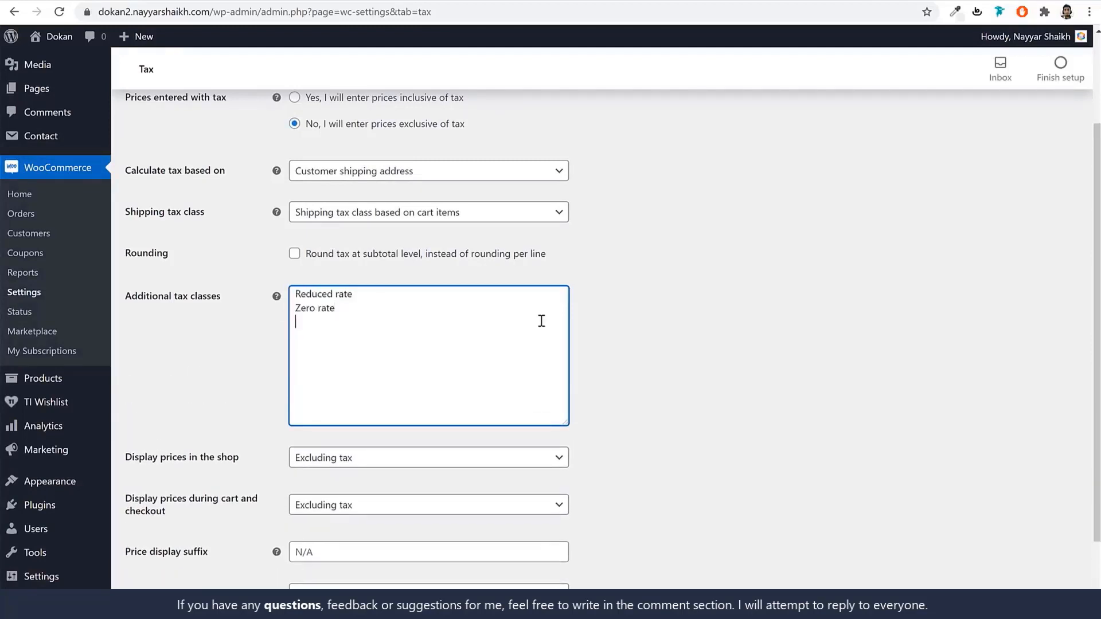
text(GST 10)
key(Return)
text(GST 12)
drag(328, 337, 295, 322)
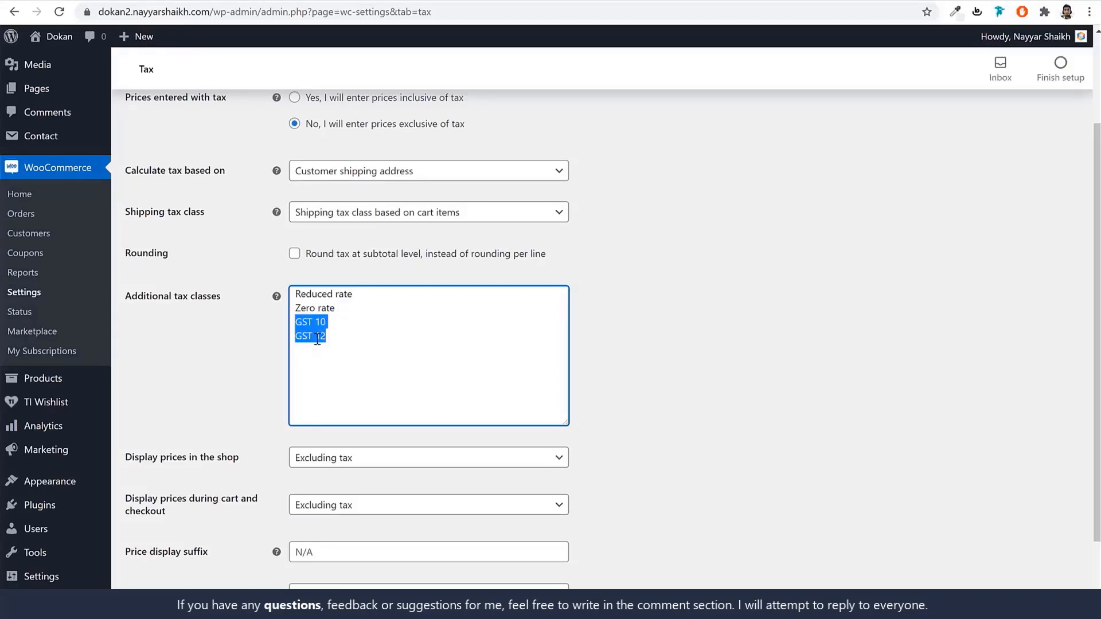
scroll(360, 422, down, 1)
scroll(360, 422, down, 2)
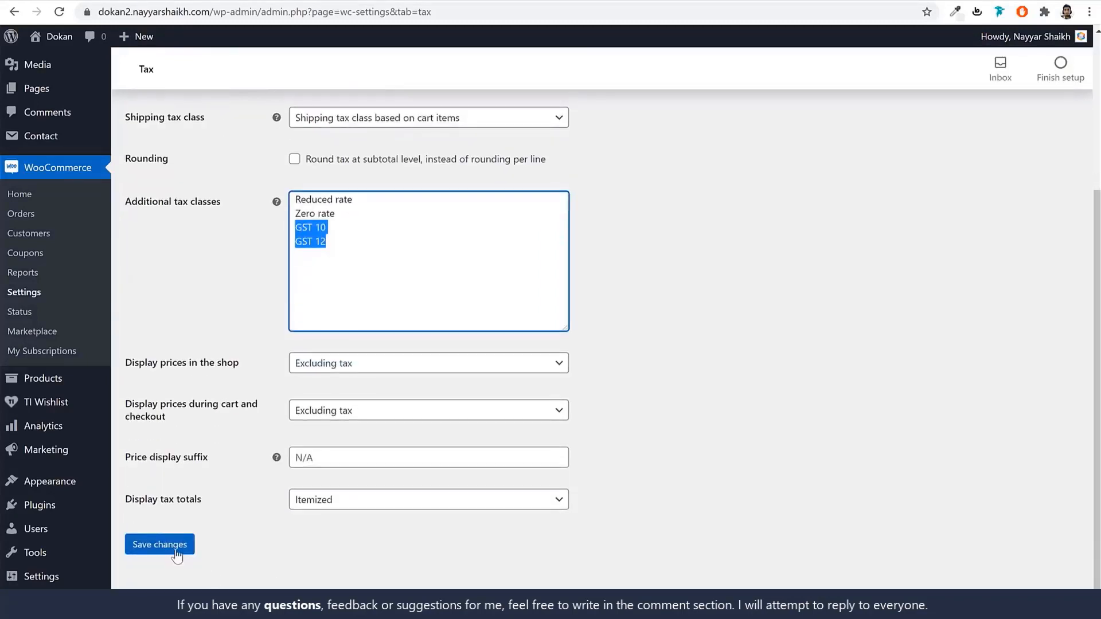
click(160, 544)
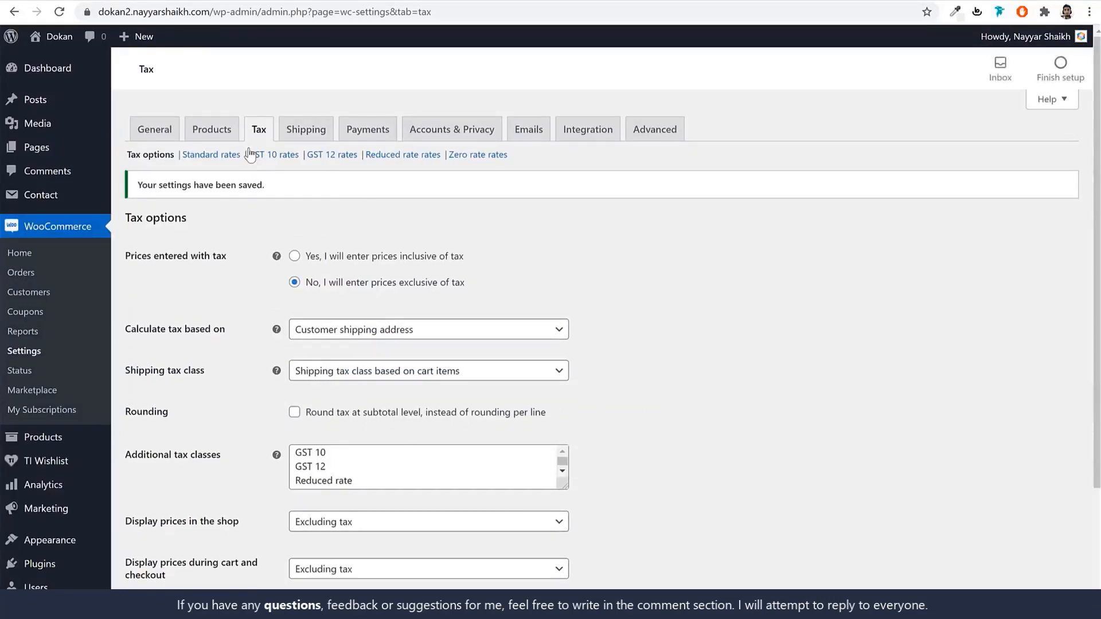
drag(250, 151, 342, 157)
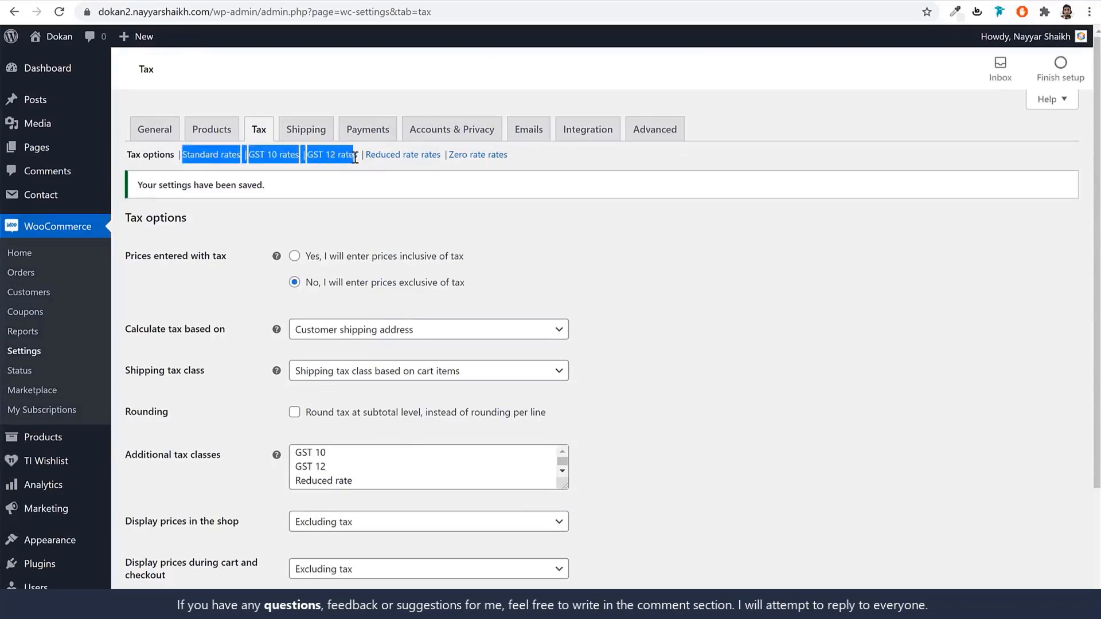
Insert and save a GST 10 rate row: country IN, rate 10%, name GST 10, shipping unchecked.
click(266, 164)
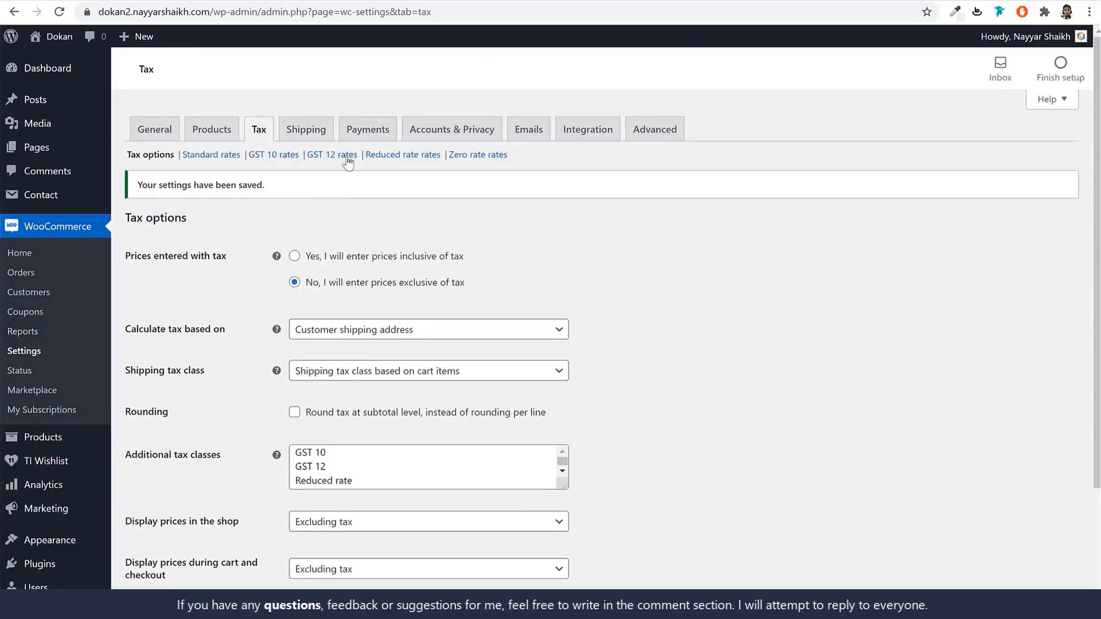
click(272, 159)
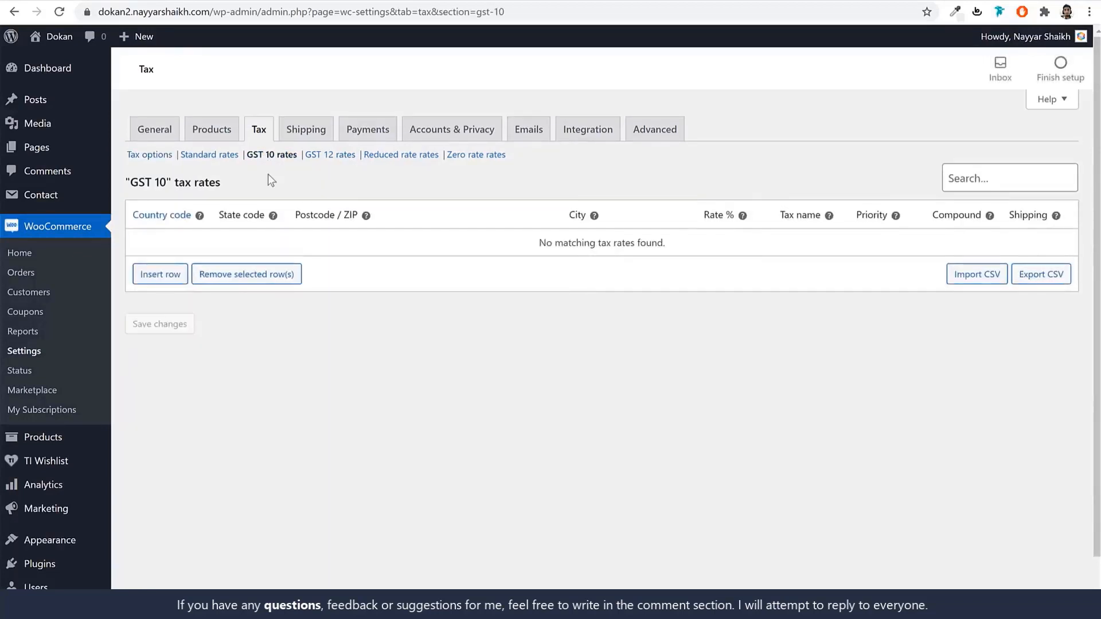
click(166, 276)
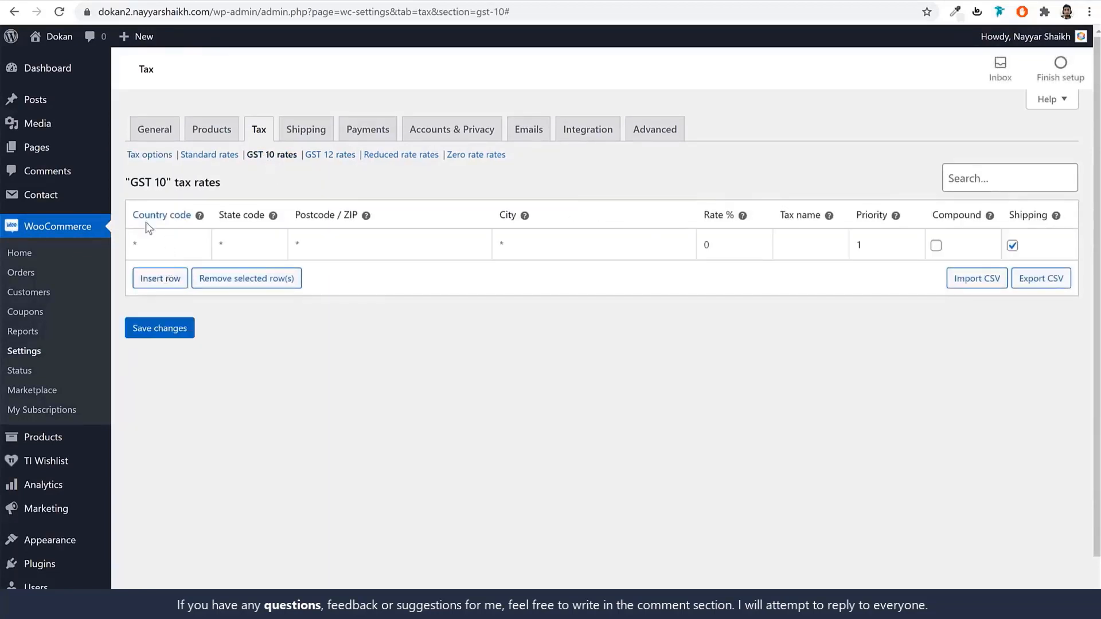
click(167, 247)
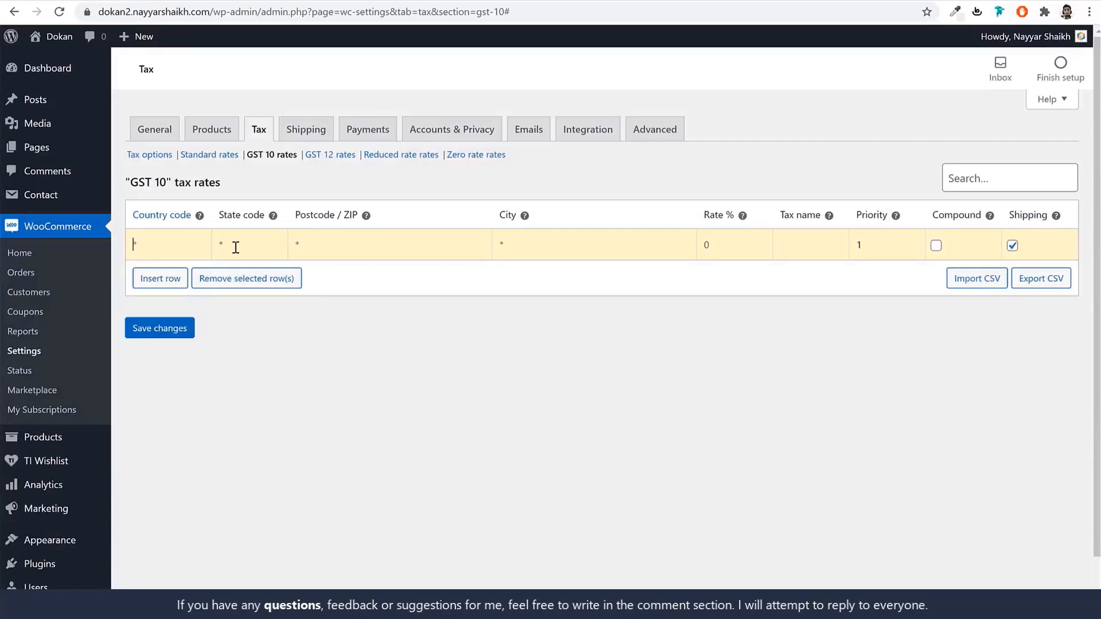
text(IN)
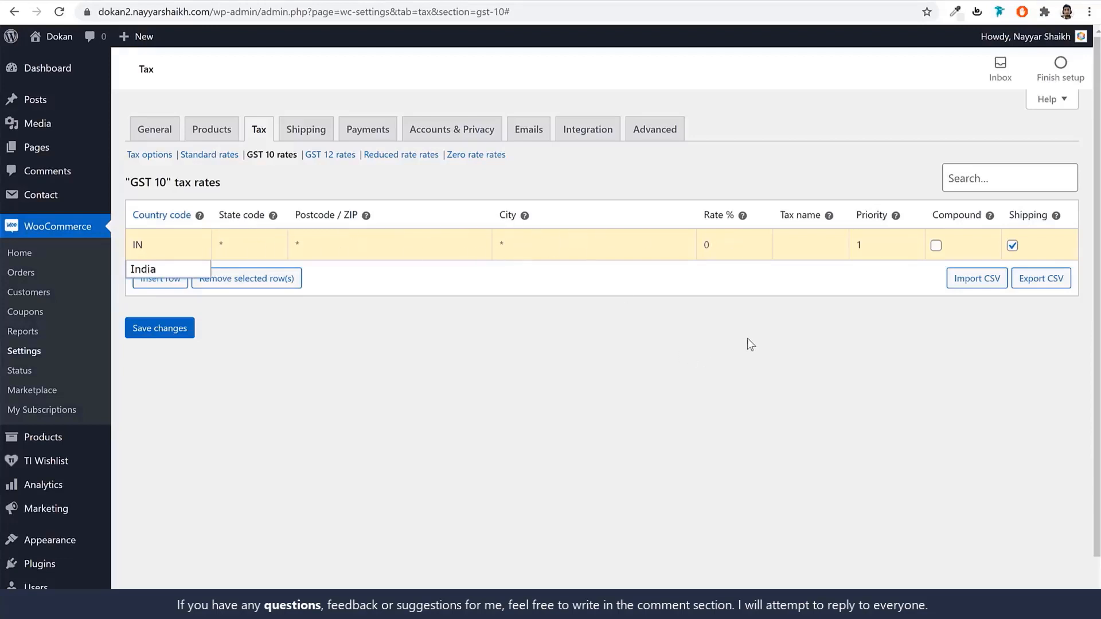
click(738, 244)
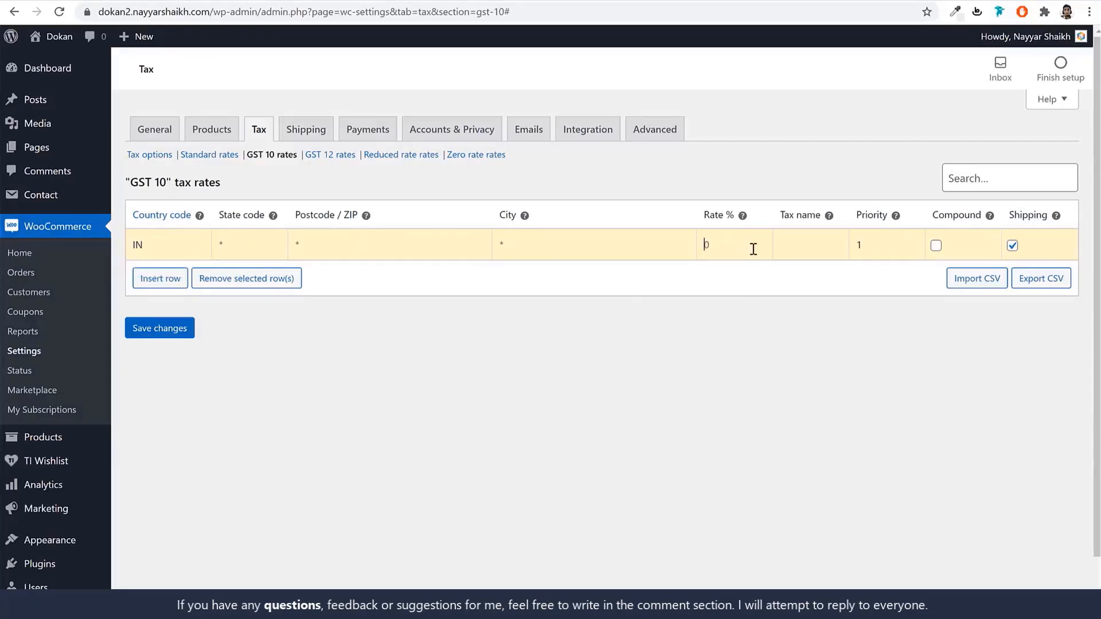
text(10)
click(809, 249)
text(GST 10)
click(1013, 246)
click(162, 328)
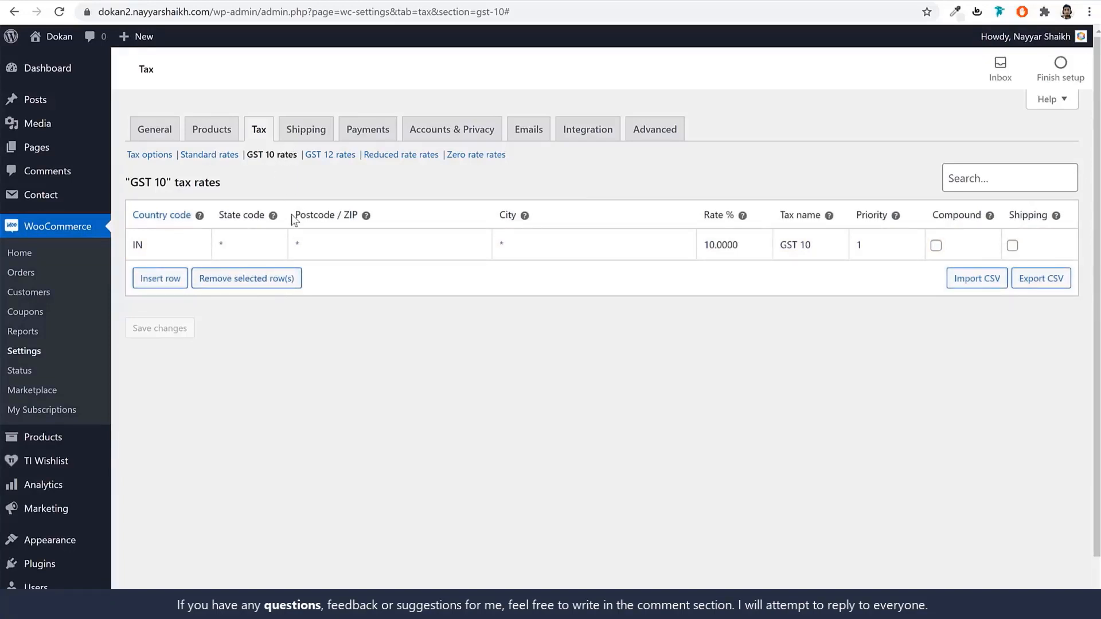
click(338, 160)
Insert and save a GST 12 rate row: country IN, rate 12%, name GST 12, shipping unchecked.
click(160, 278)
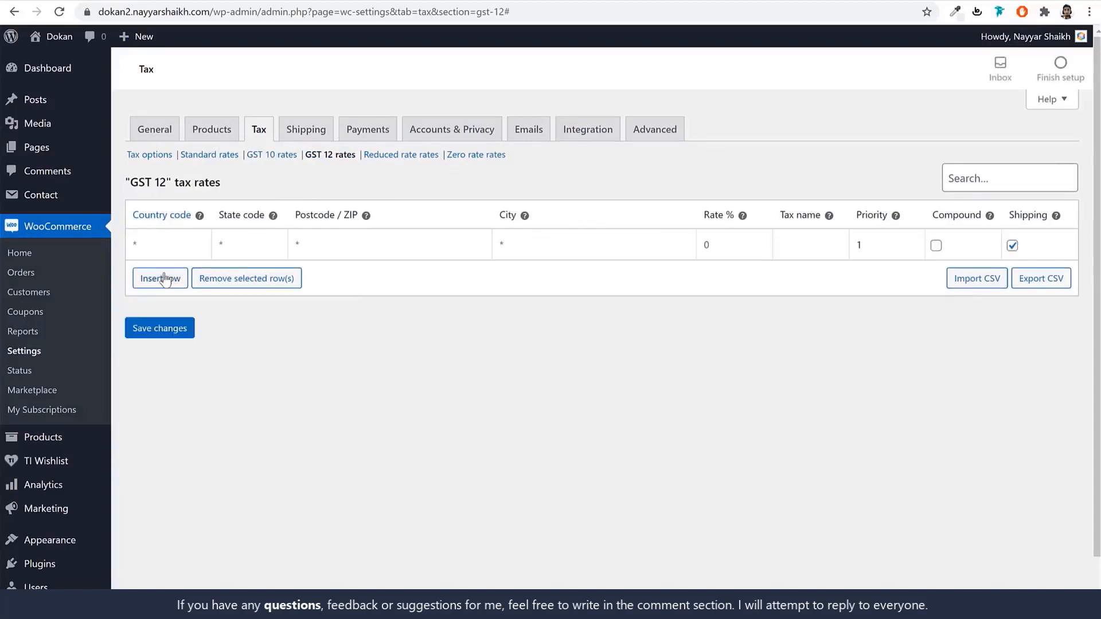
click(171, 245)
text(IN)
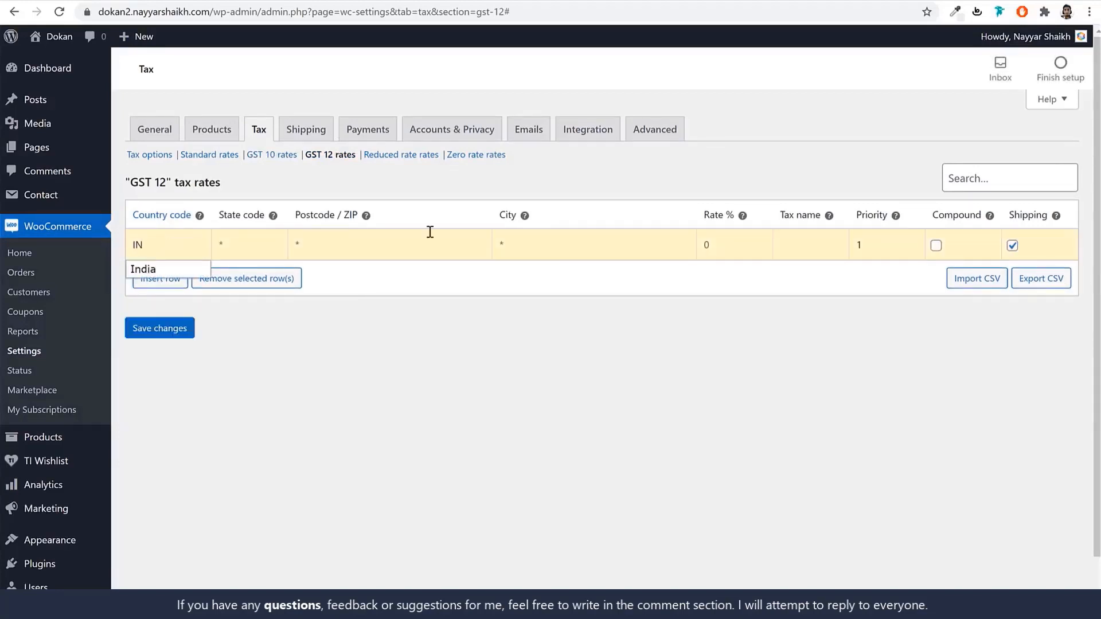
double_click(712, 244)
text(12)
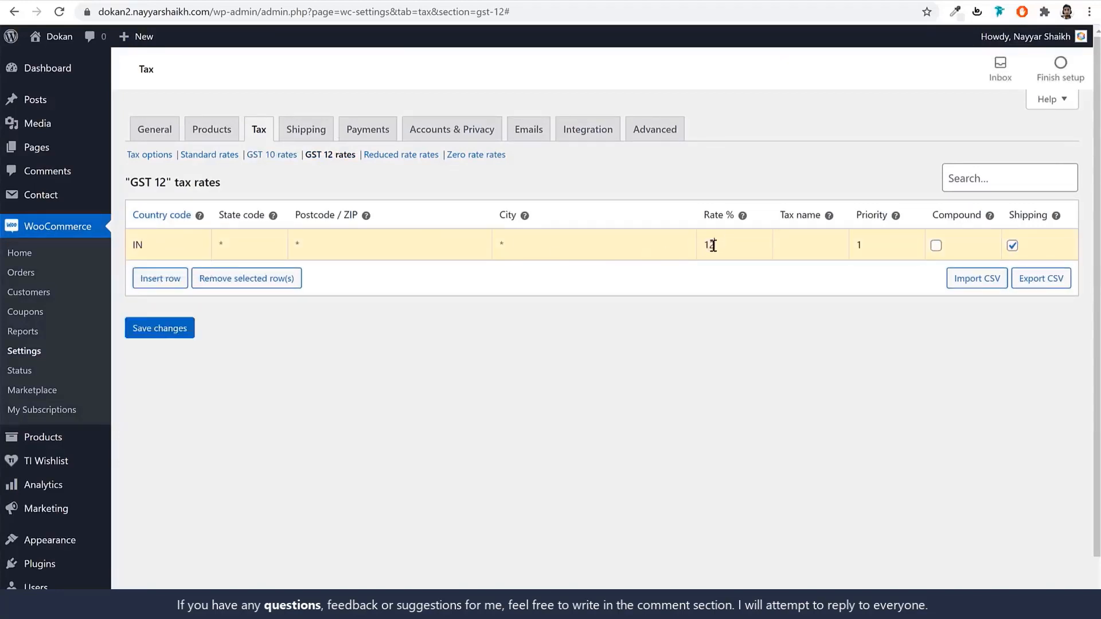
text(GST 12)
click(1012, 246)
click(171, 329)
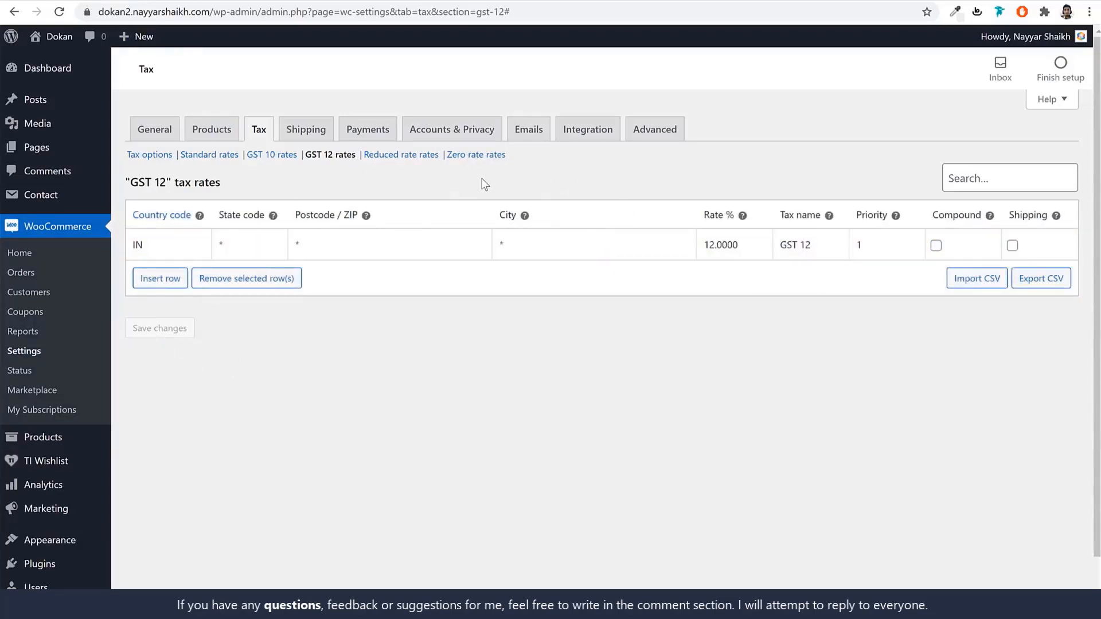
click(307, 131)
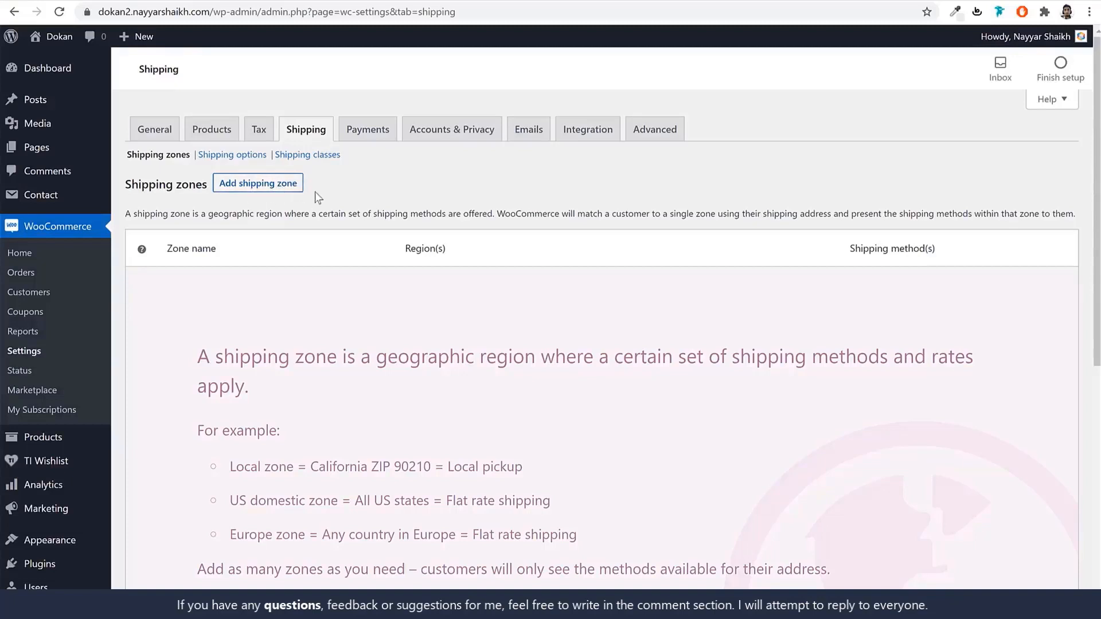
Choose Add shipping zone to open an empty zone form.
click(255, 189)
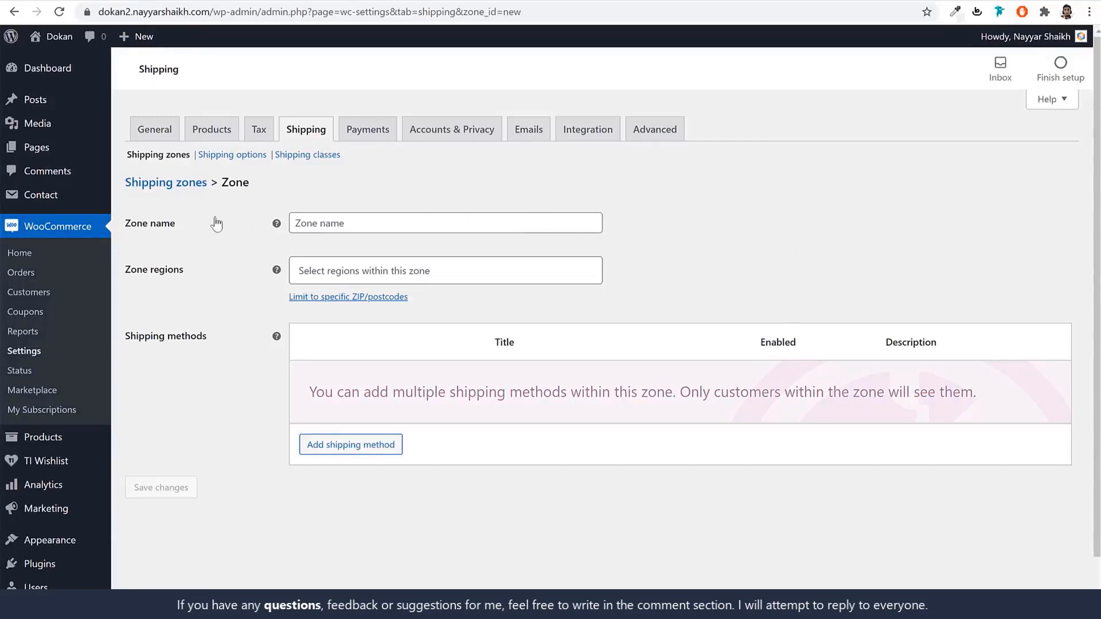
Create a shipping zone named Maharashtra covering Maharashtra, India, and save it.
click(394, 225)
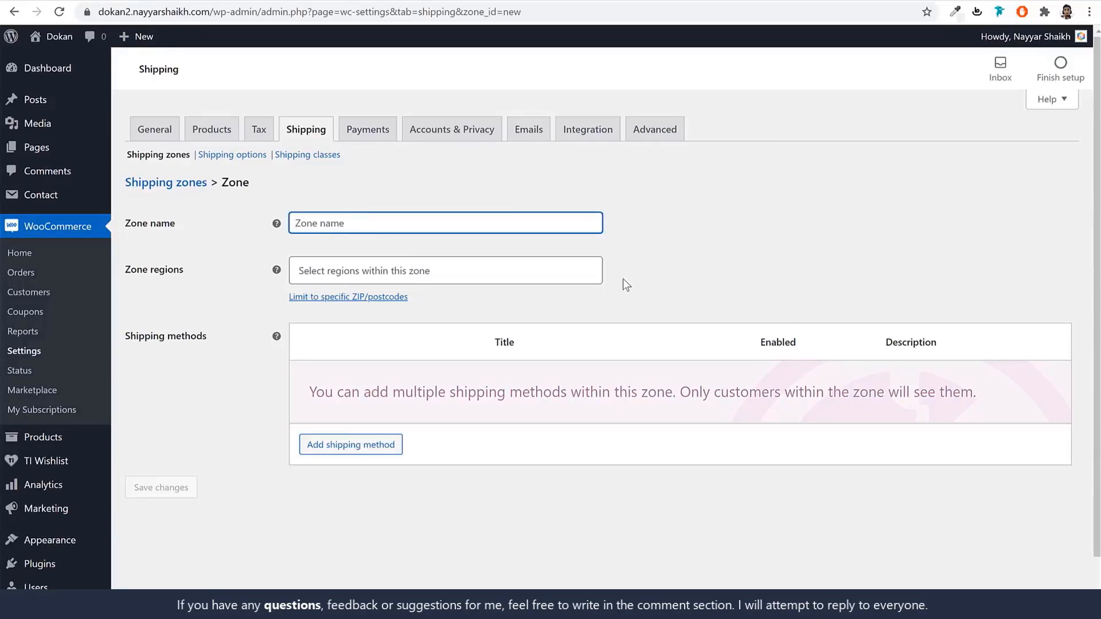
text(Maharashtr)
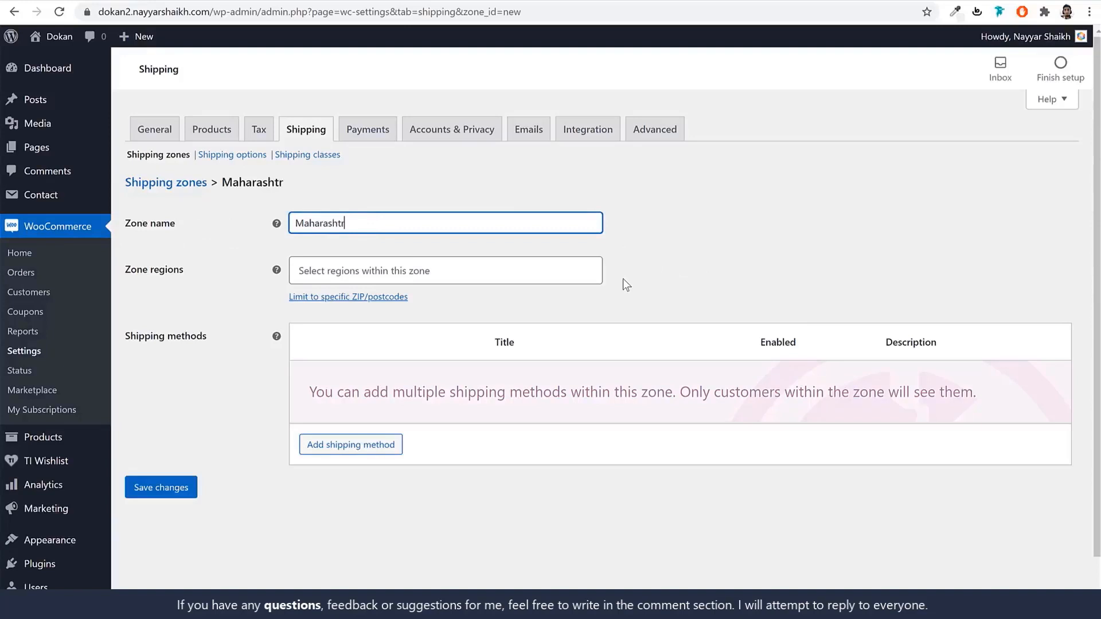
text(a)
key(Tab)
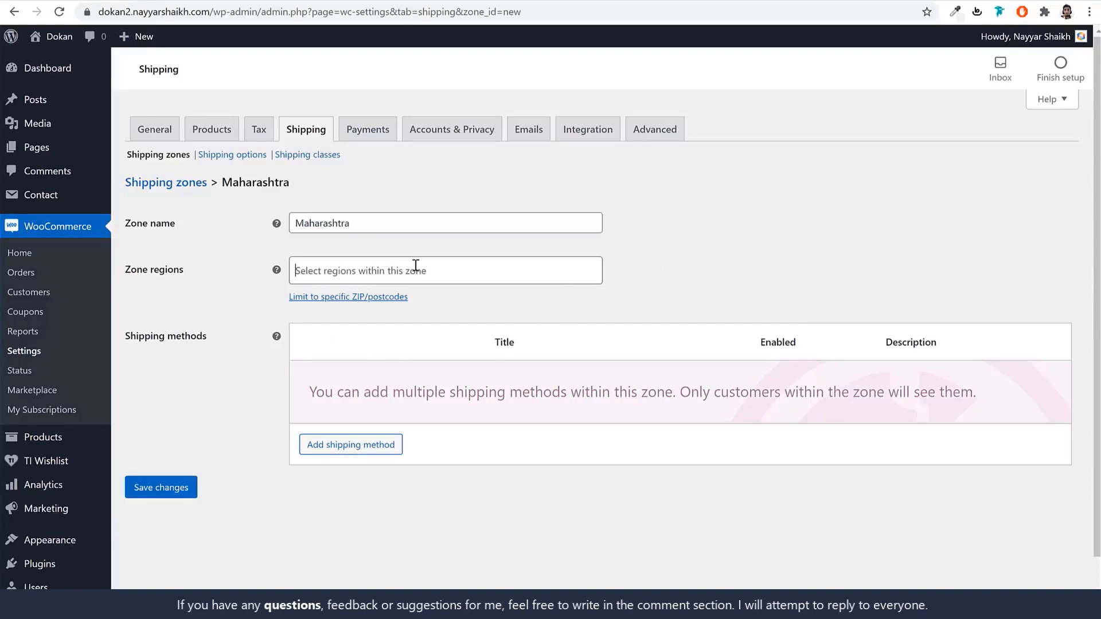
text(maha)
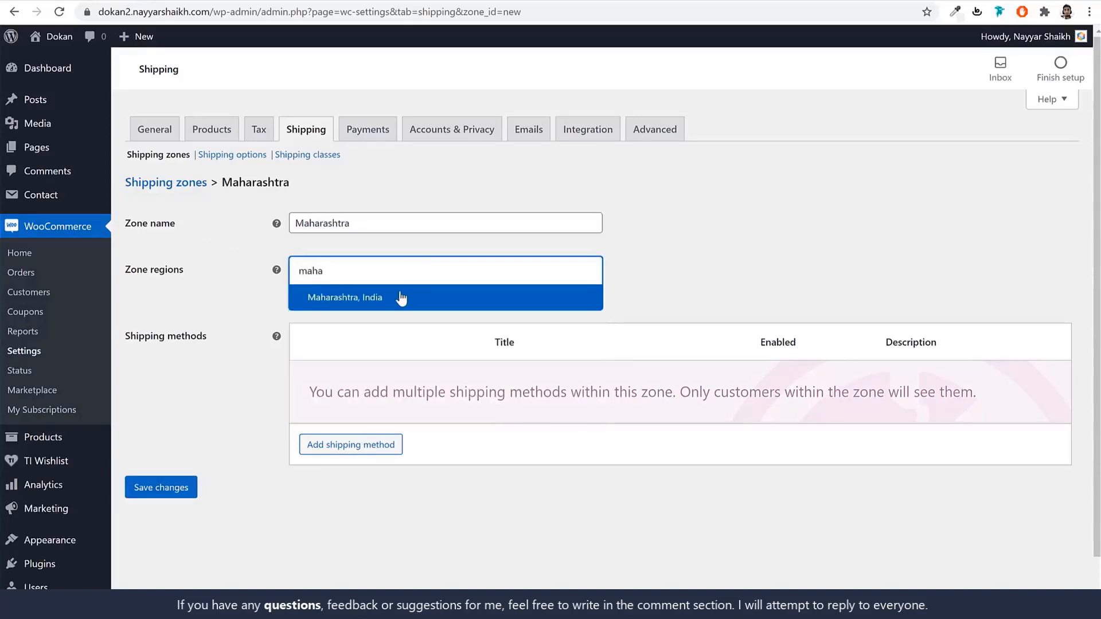
click(385, 301)
click(169, 490)
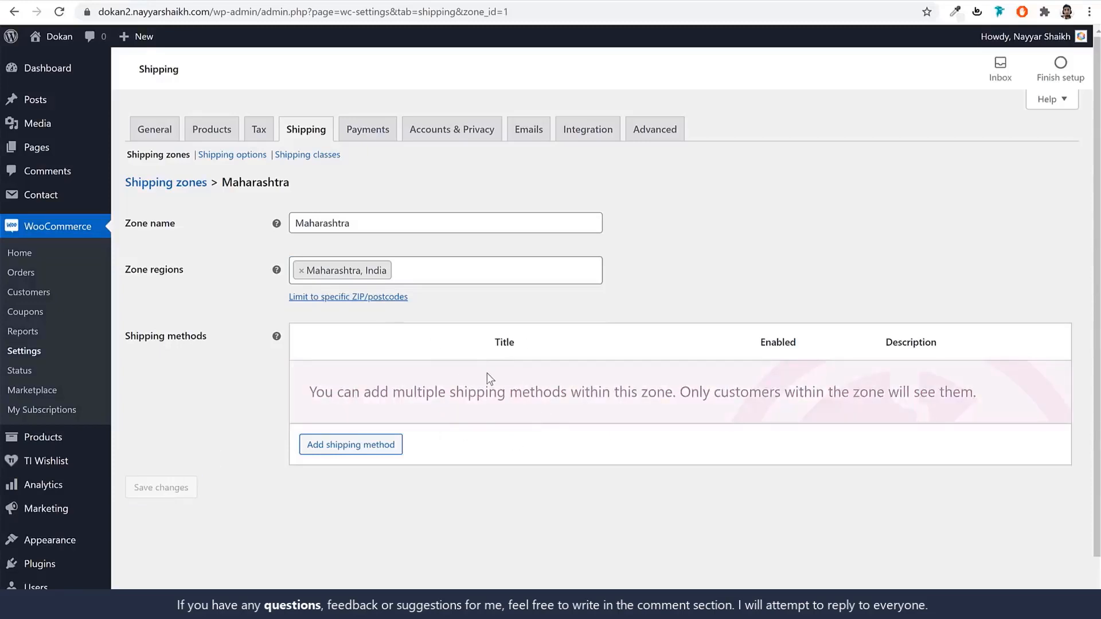
Add a Flat rate shipping method to the zone and set its cost to 1.
click(359, 450)
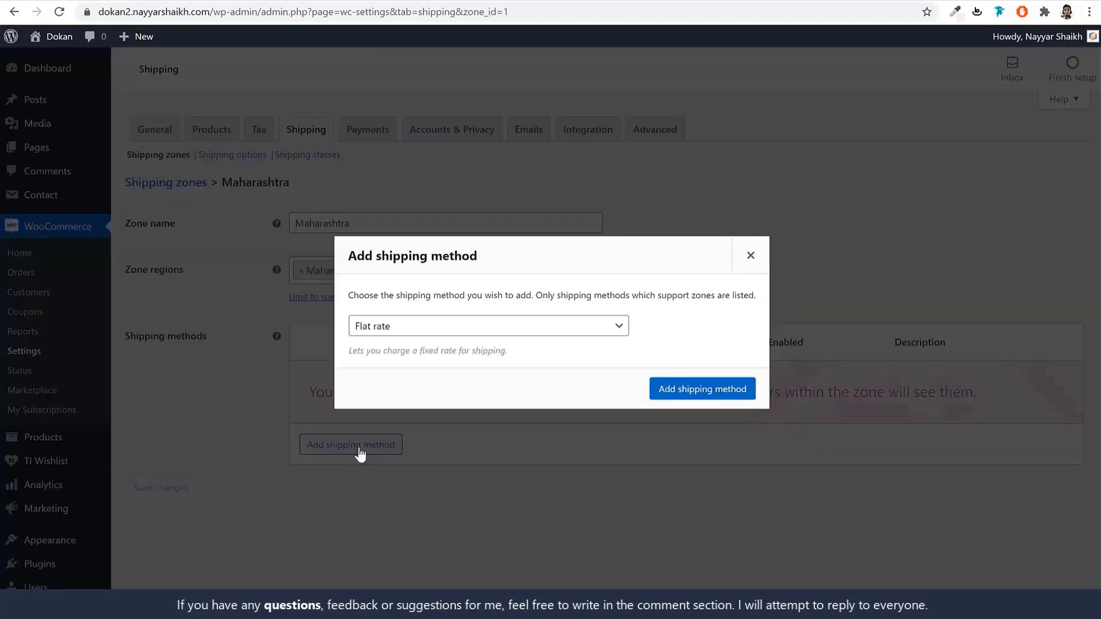
click(717, 397)
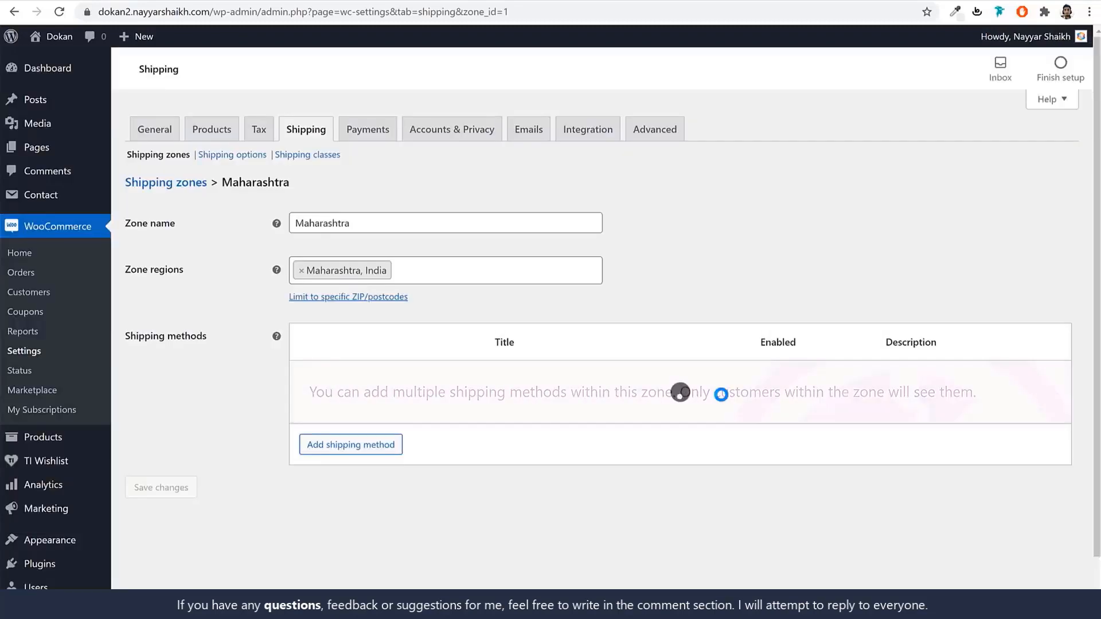
click(345, 399)
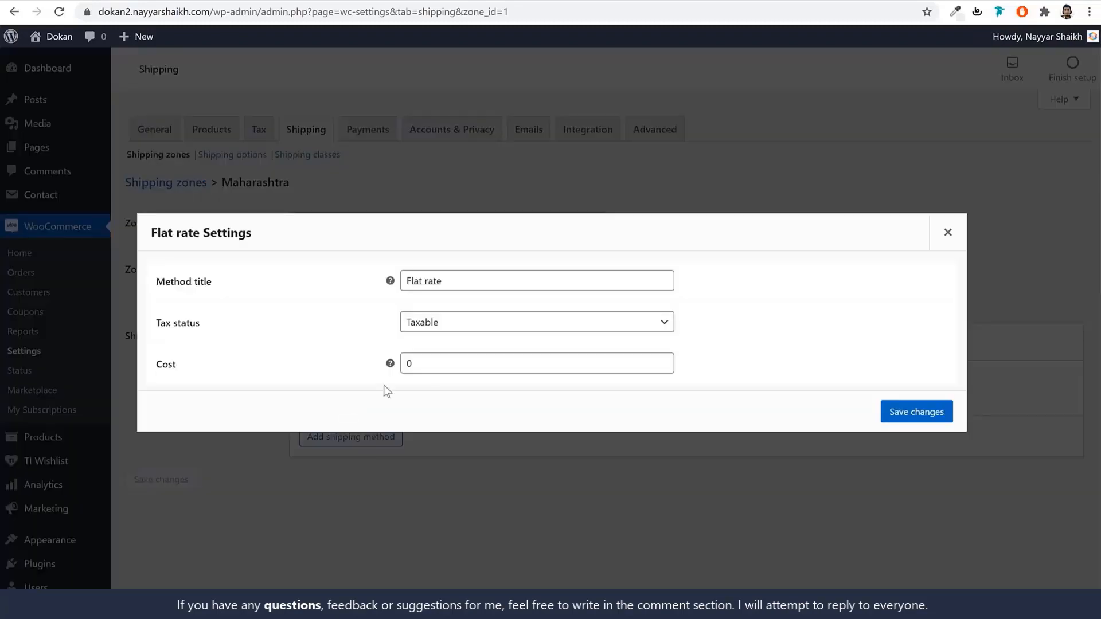
drag(477, 363, 370, 368)
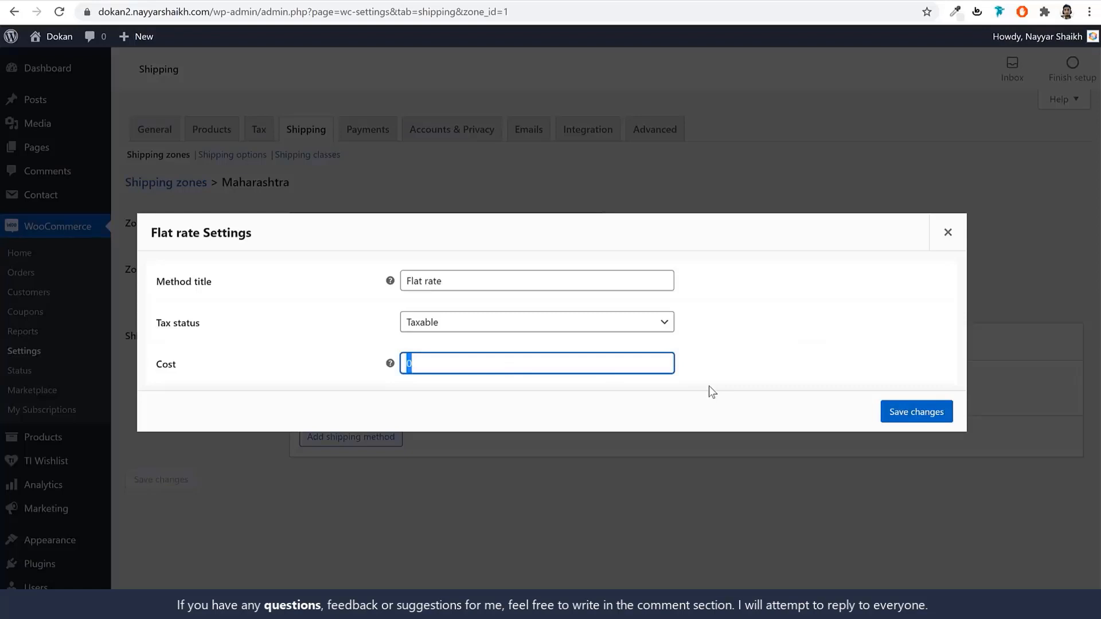
text(1)
click(916, 411)
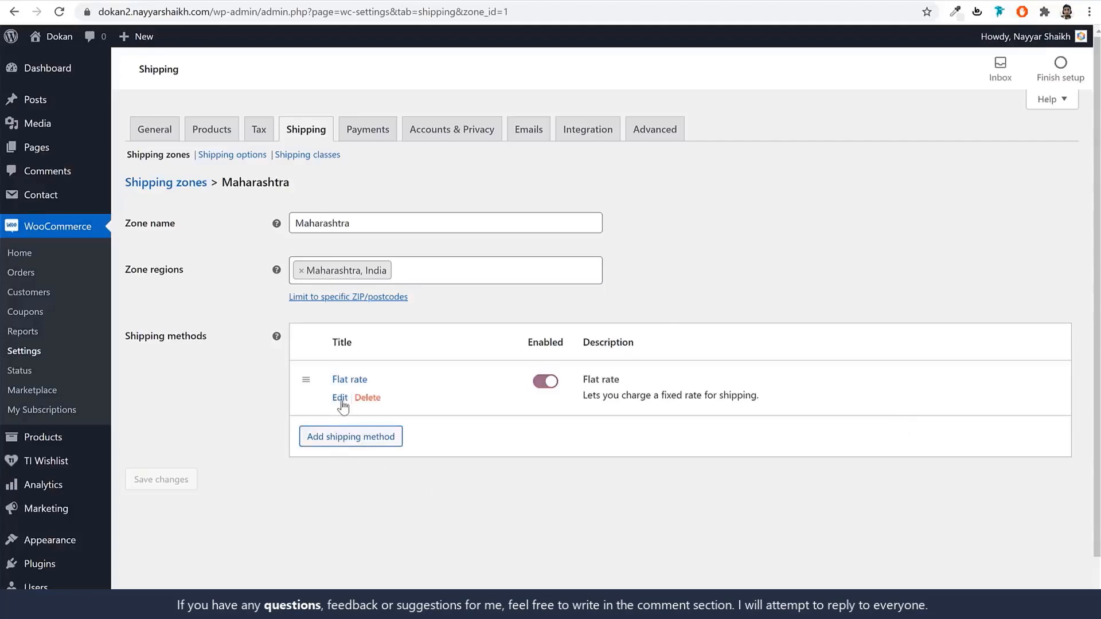
click(342, 399)
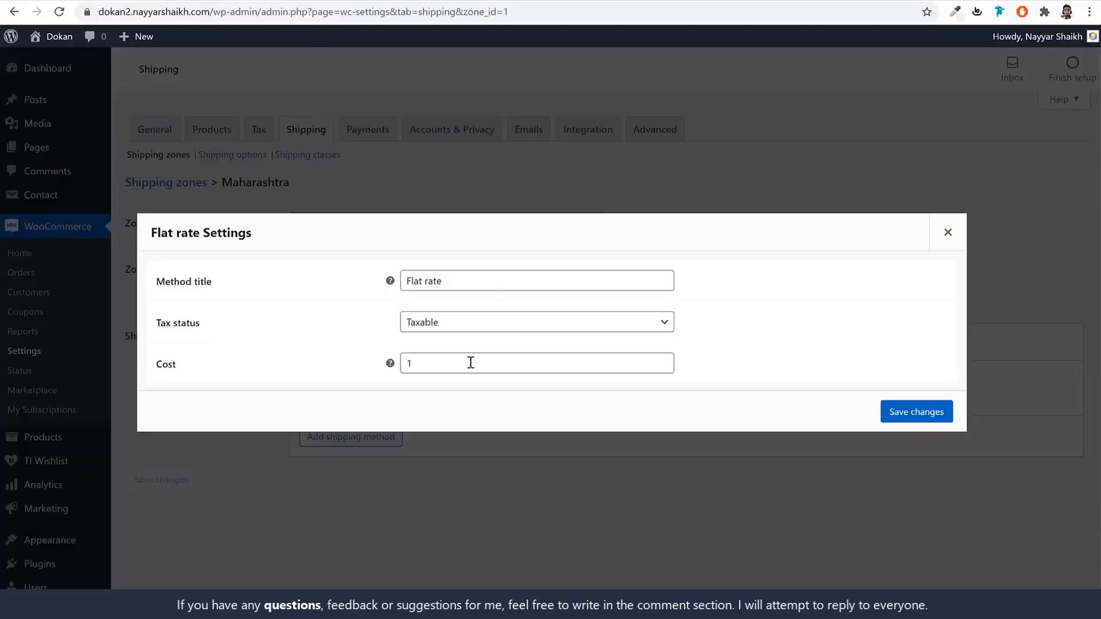
Change the Flat rate cost from 1 to 1.00 * [qty] and save it.
click(470, 363)
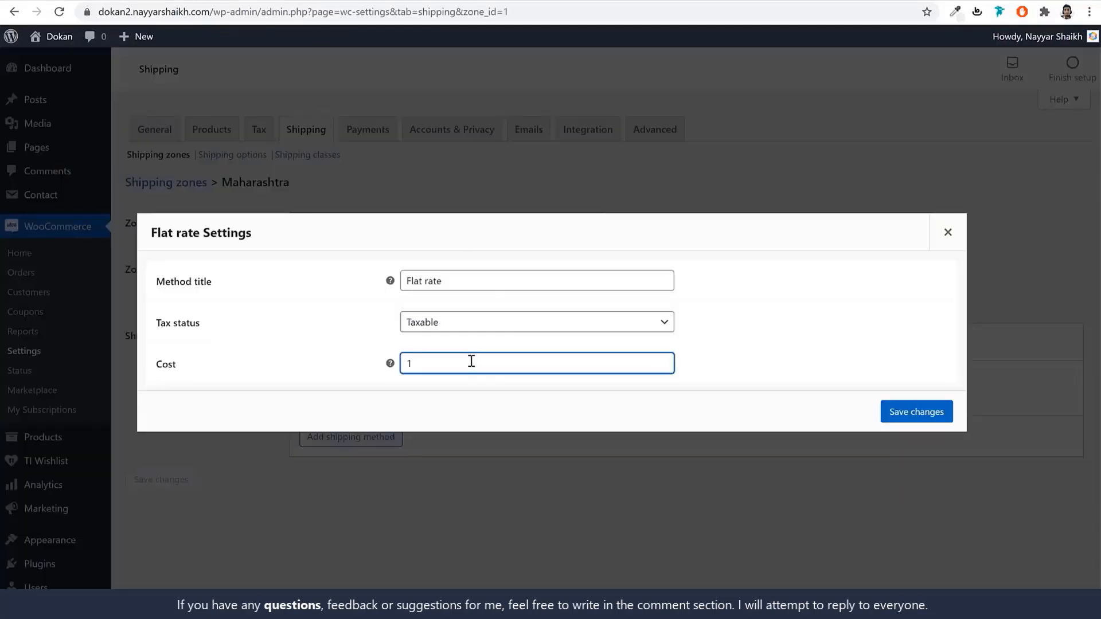
text(.00 * )
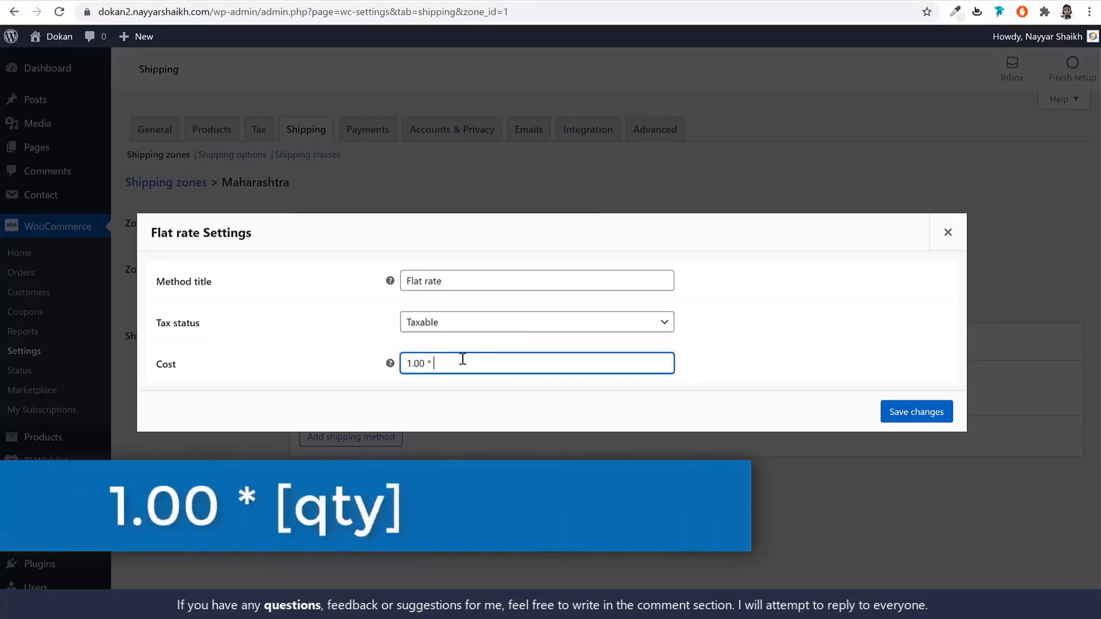
text([qty)
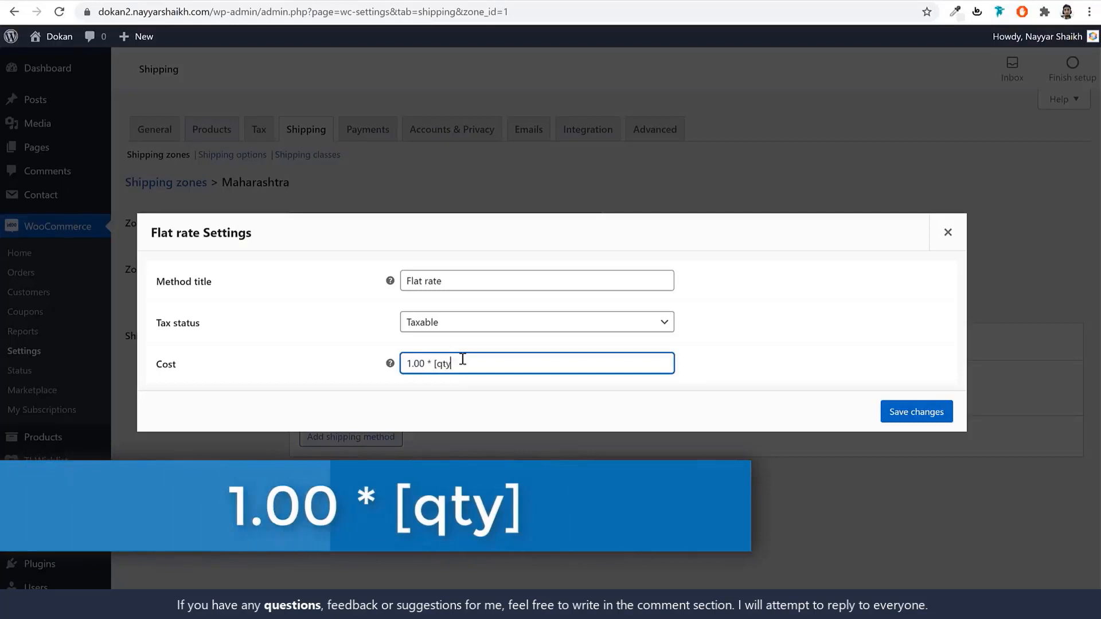
text(])
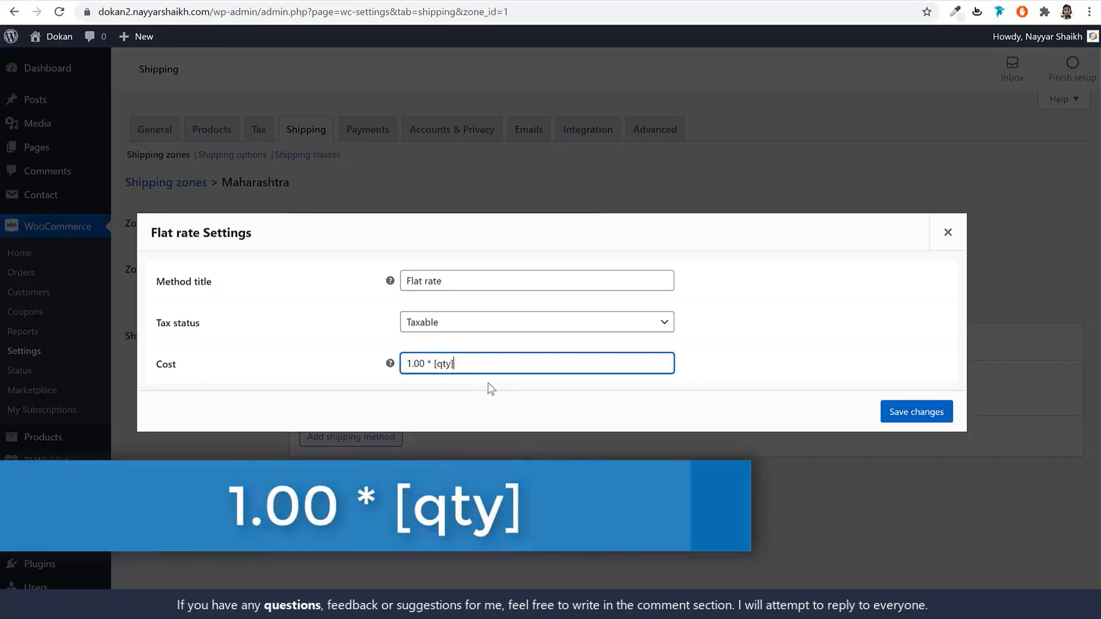
mouse_move(390, 363)
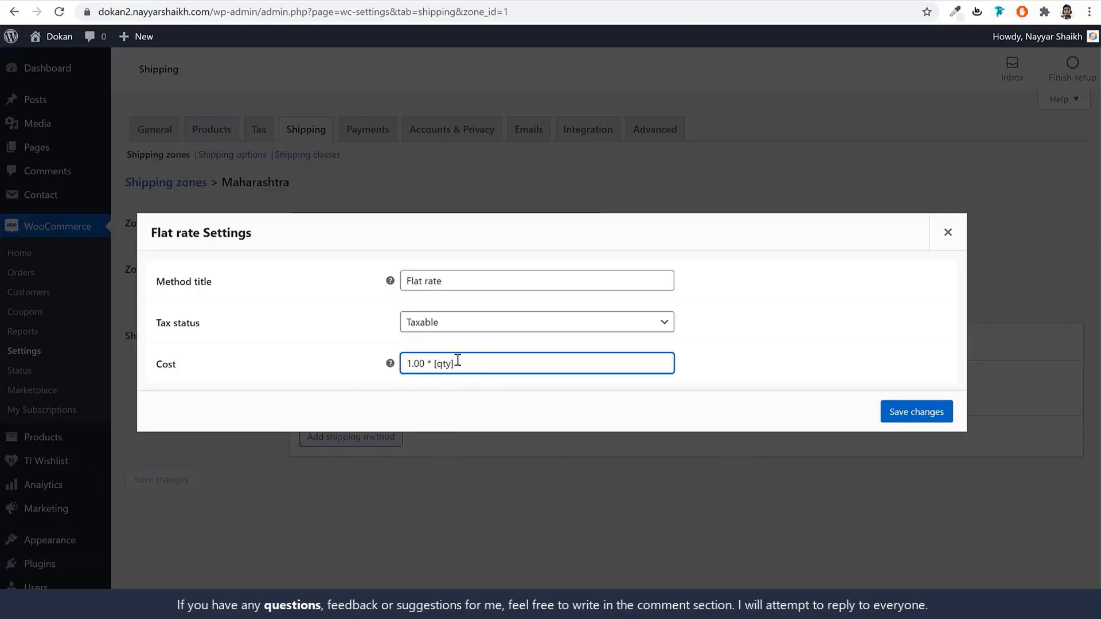
drag(504, 364, 401, 364)
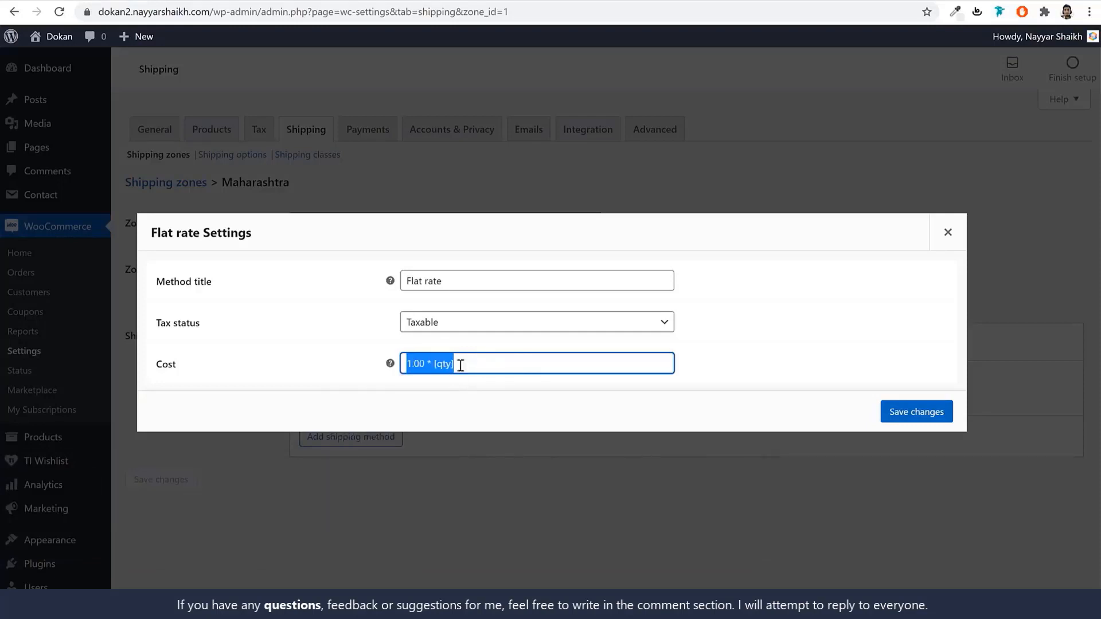
click(427, 364)
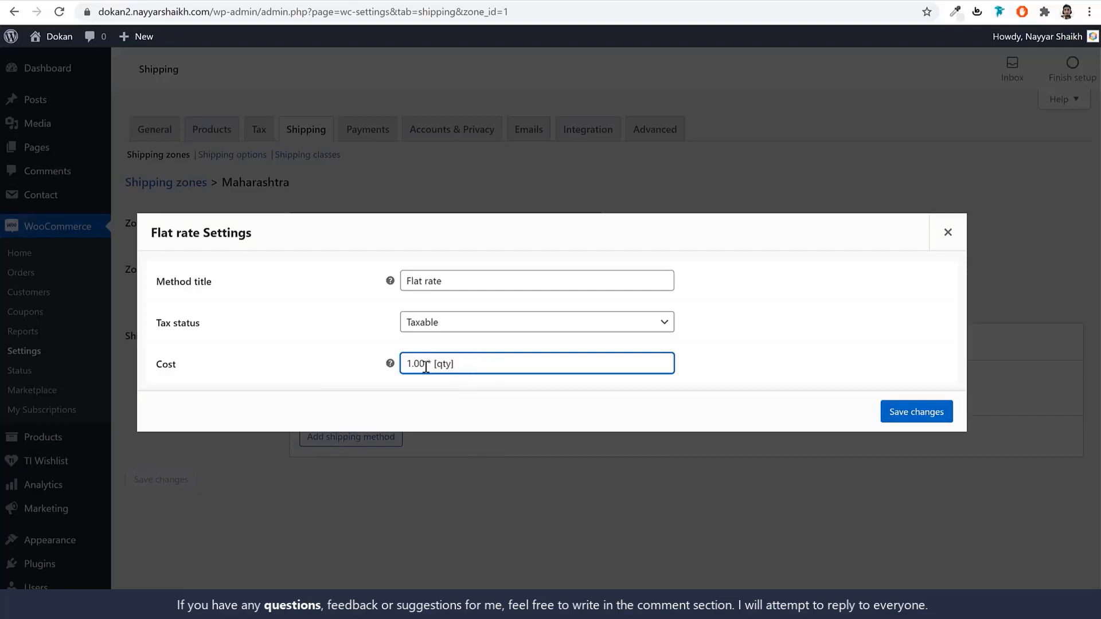
mouse_move(425, 365)
mouse_down()
mouse_move(401, 364)
mouse_move(442, 362)
mouse_move(433, 363)
mouse_up()
drag(485, 365, 431, 366)
click(415, 369)
click(908, 412)
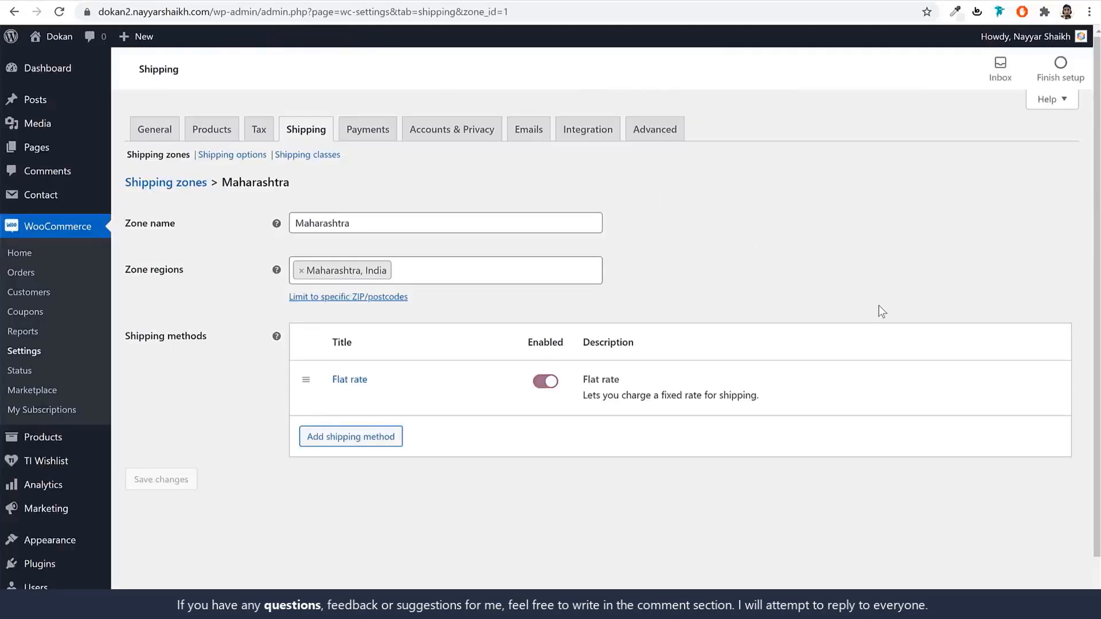
In the shipping classes list, add classes named T-Shirt and Refrigerators.
click(300, 158)
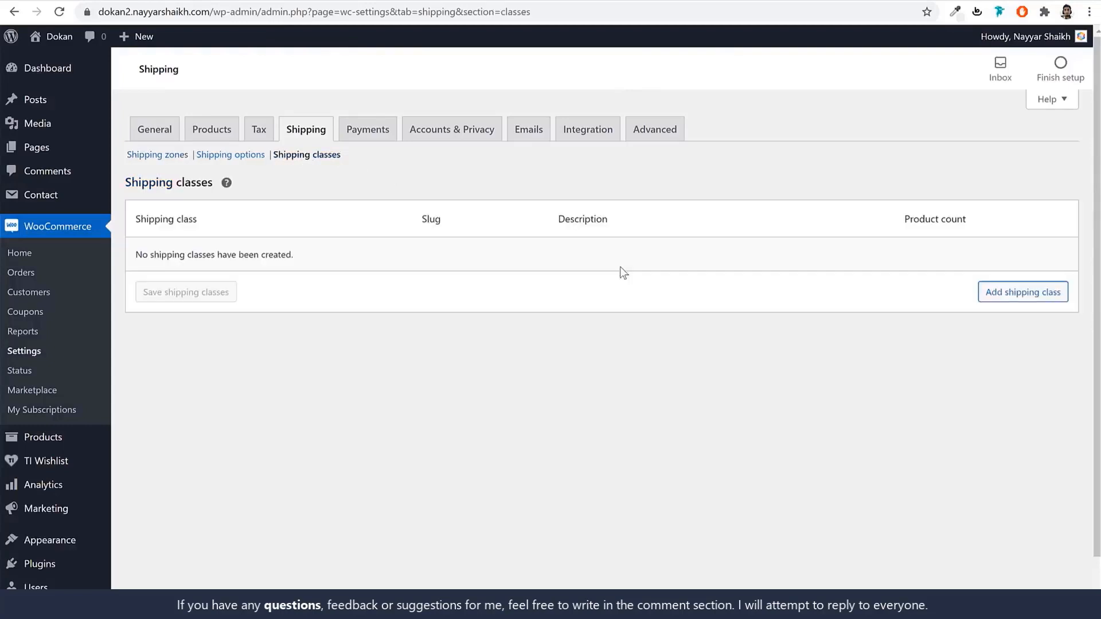
click(1010, 295)
click(256, 262)
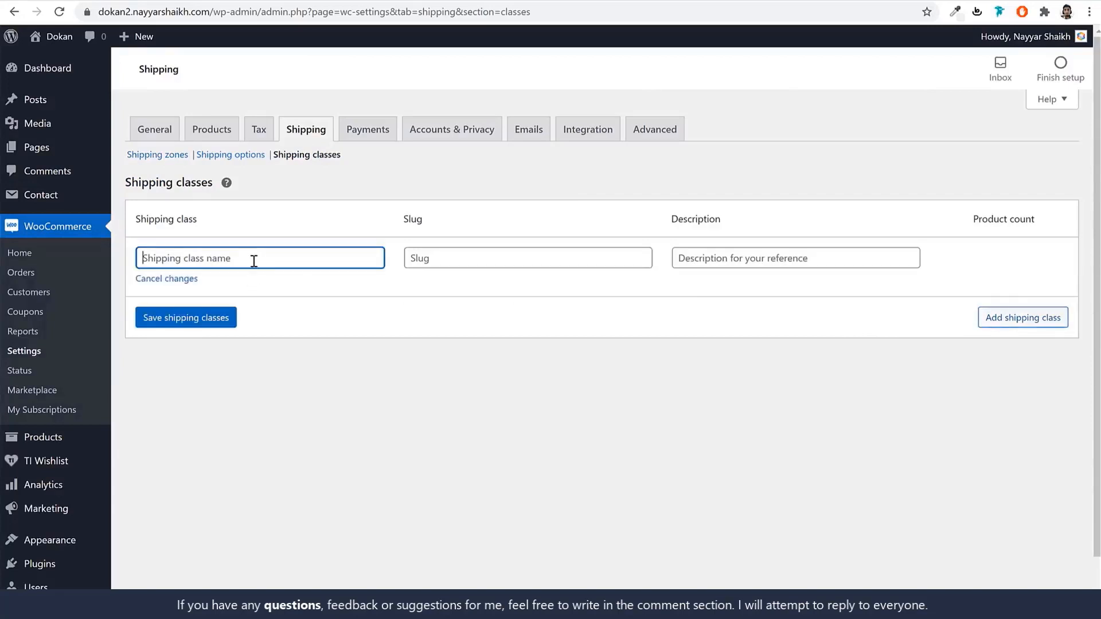
text(T-Shirty)
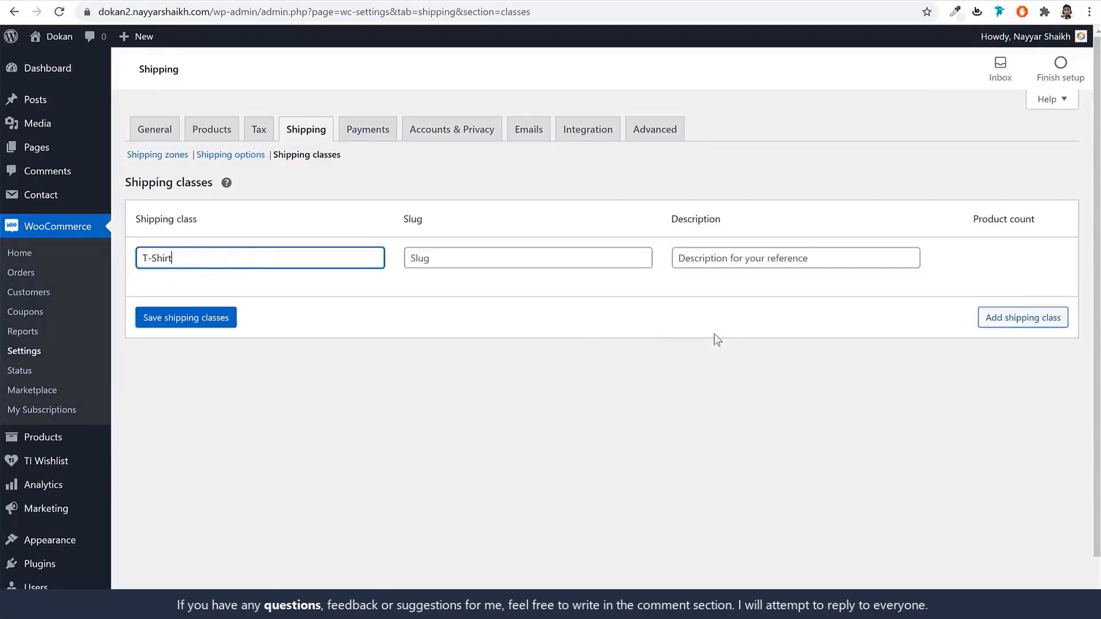
click(1001, 319)
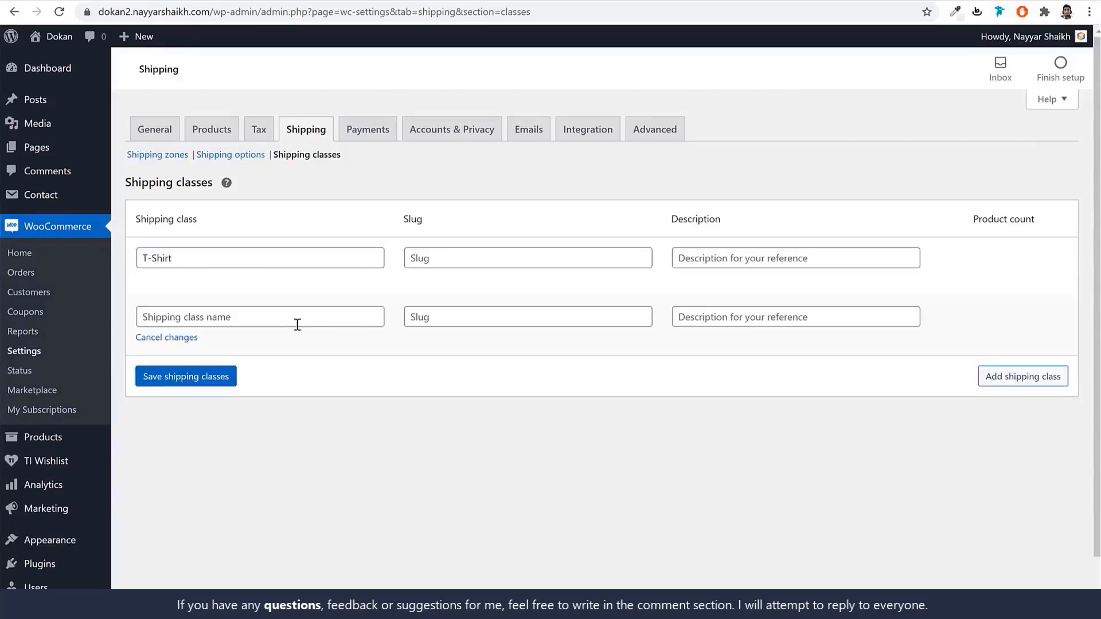
click(268, 323)
text(R)
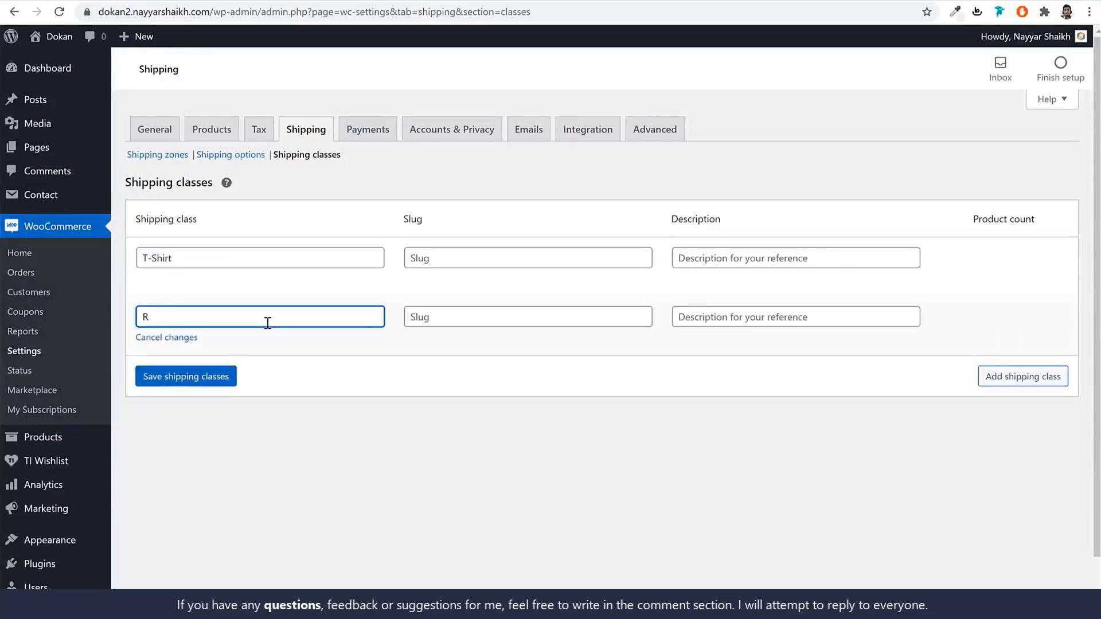
text(efrigerators)
Add a third class named TVs and save all three shipping classes.
click(1023, 376)
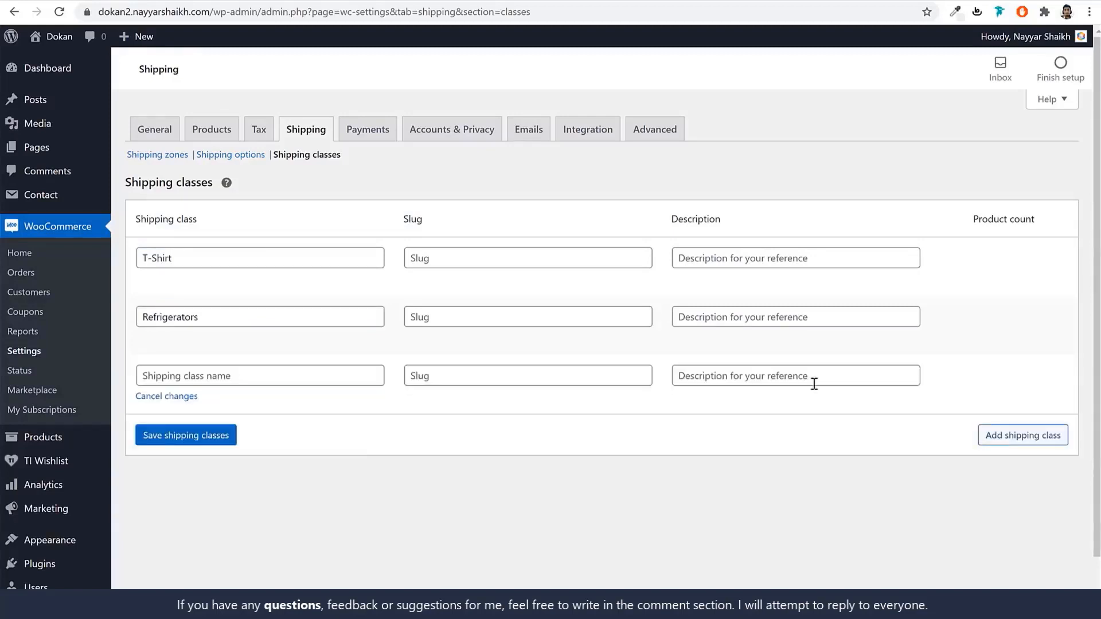
click(322, 378)
text(Tv)
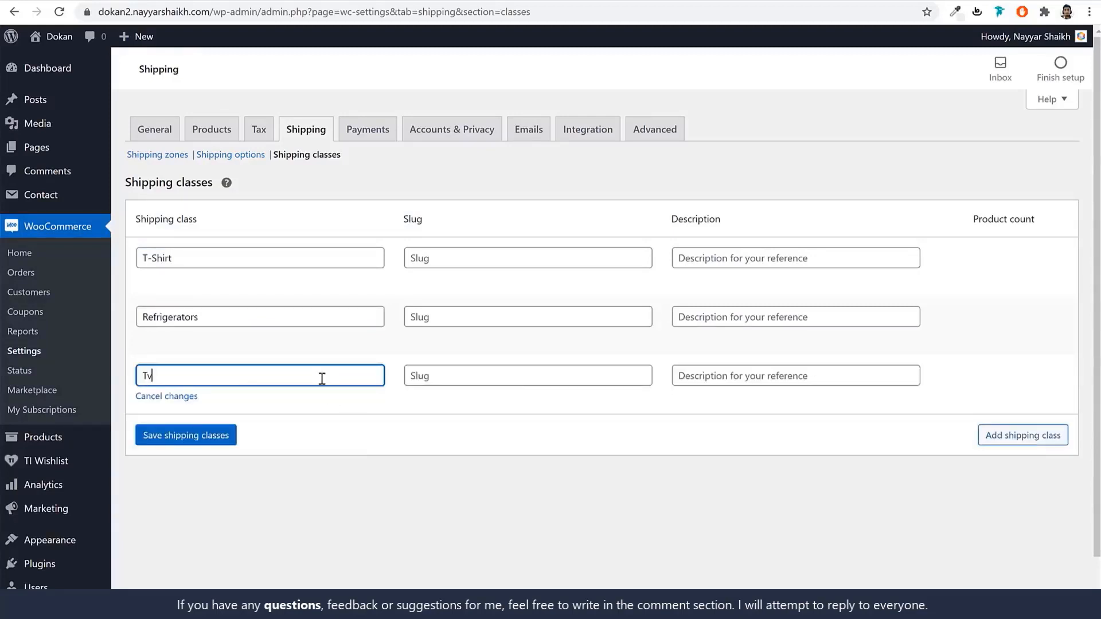
text(s)
double_click(152, 377)
text(TVs)
click(198, 442)
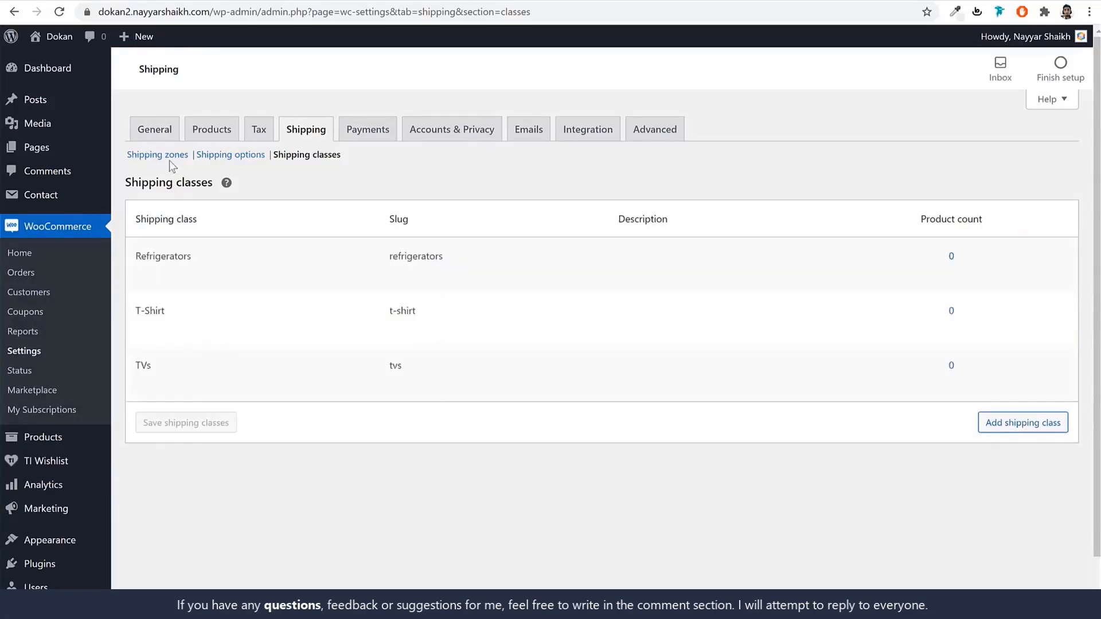
click(136, 154)
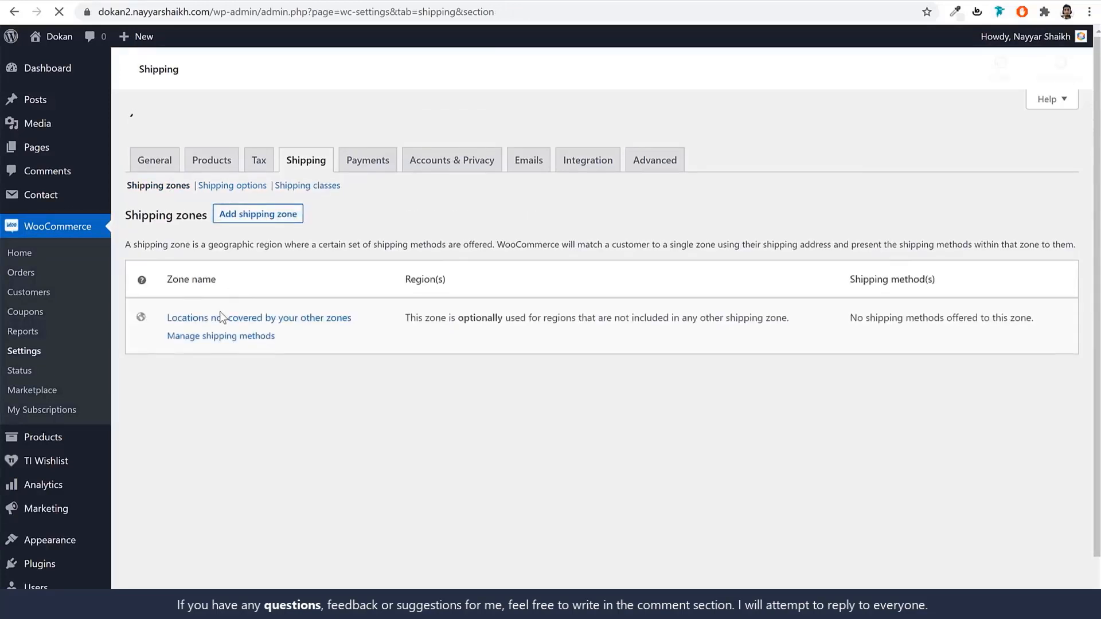
In the Maharashtra zone's Flat rate settings, set the base cost to 0.
click(179, 307)
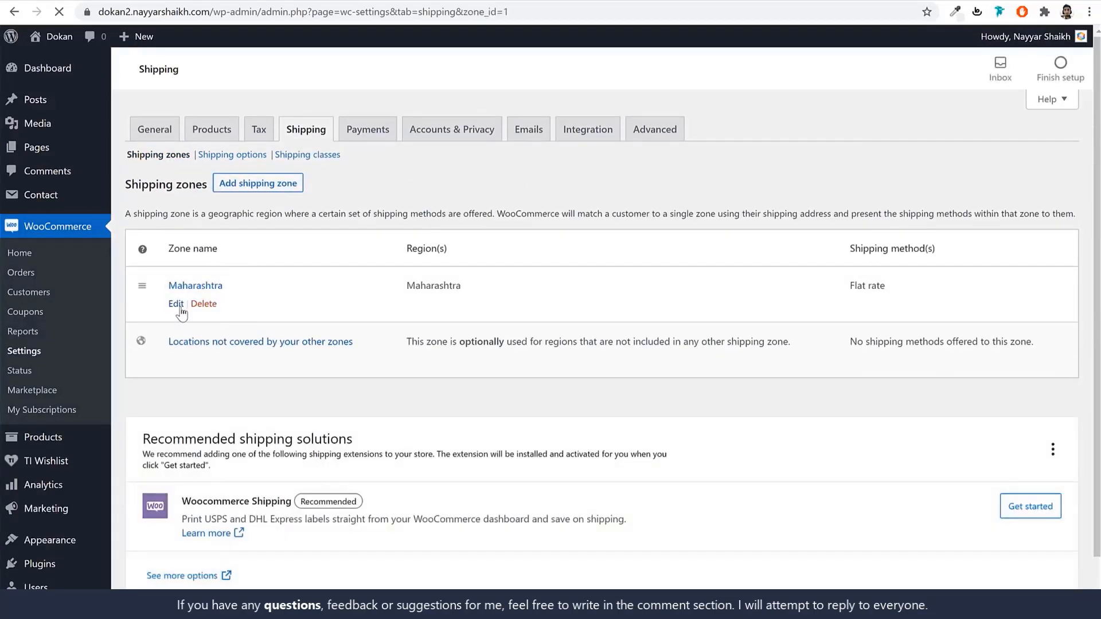
click(341, 397)
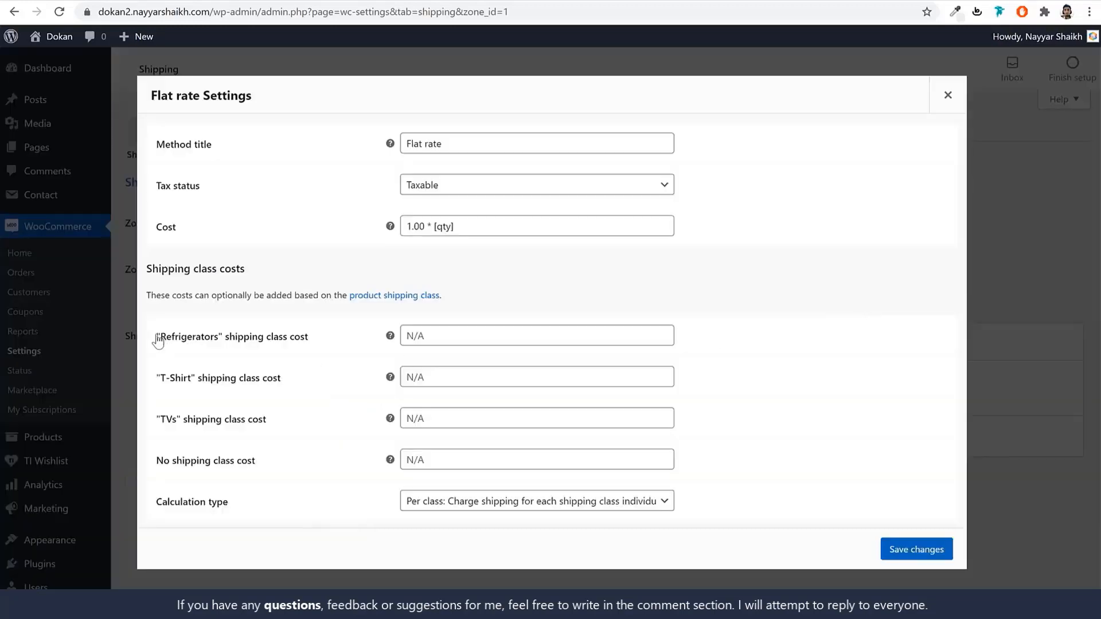
drag(156, 339, 310, 341)
drag(156, 378, 276, 388)
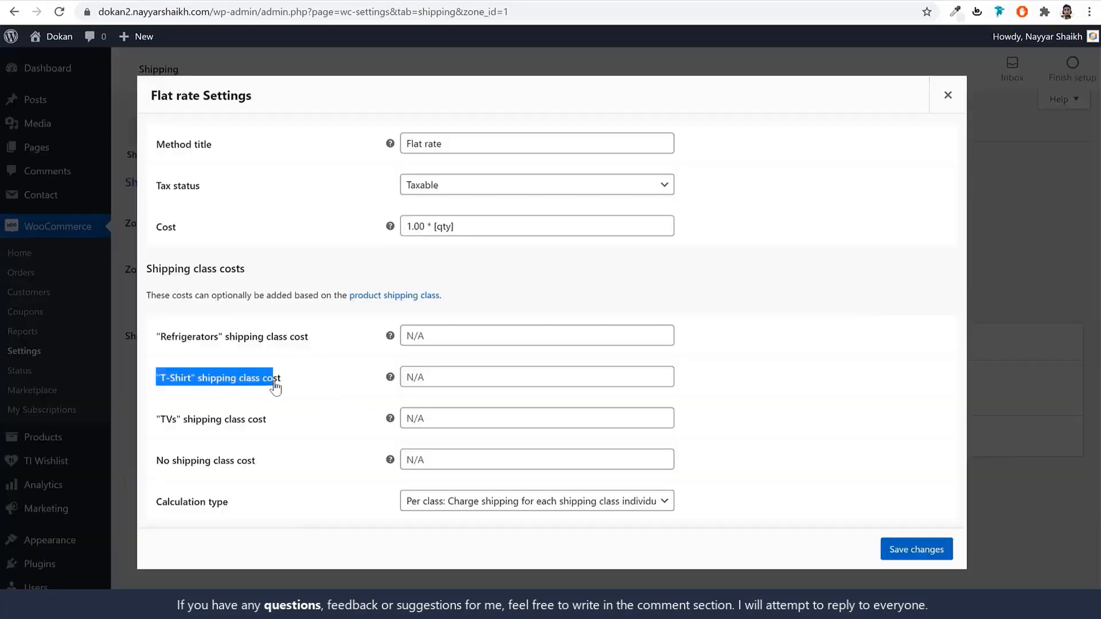
drag(483, 226, 168, 232)
key(ctrl+c)
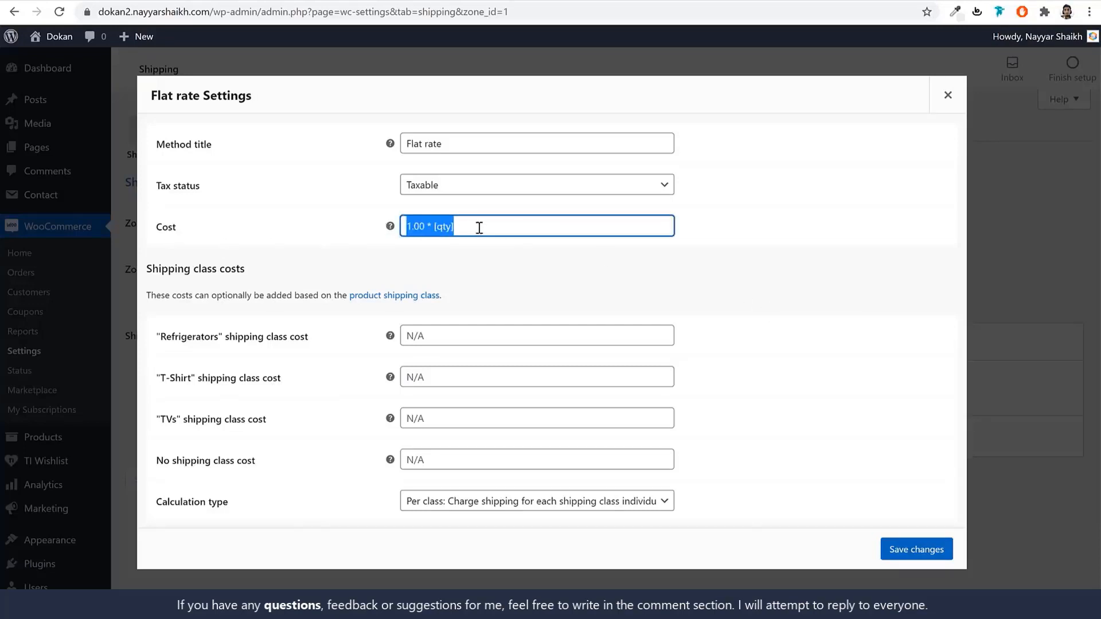
key(BackSpace)
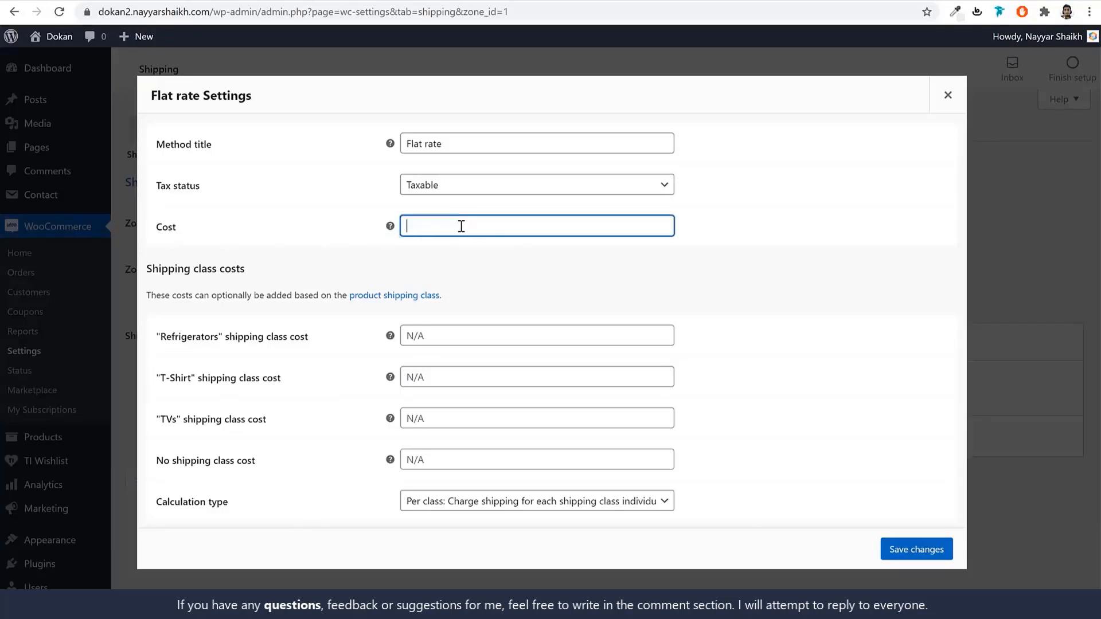
text(0)
click(490, 277)
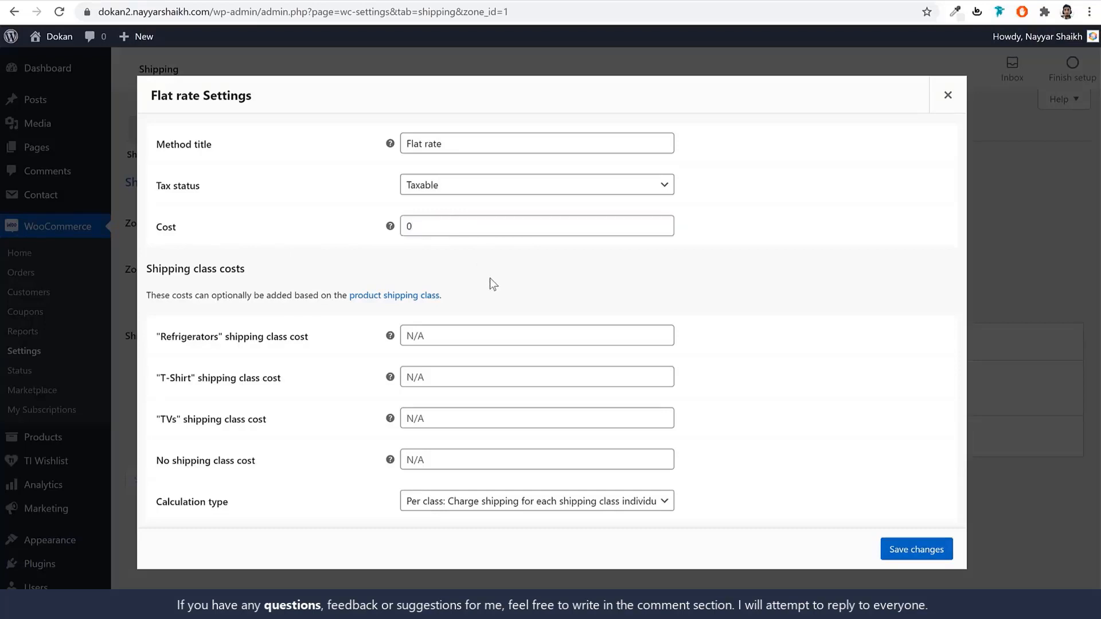
Set the no-class cost to 1.00 * [qty] and Refrigerators to 10.00 * [qty].
click(436, 458)
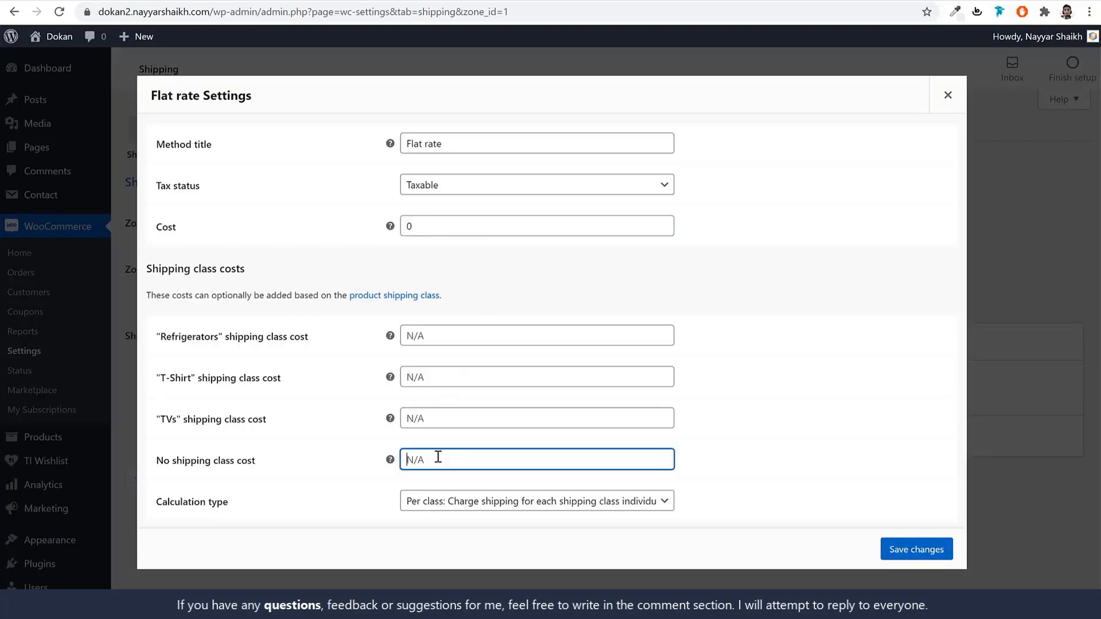
key(ctrl+v)
drag(171, 462, 277, 462)
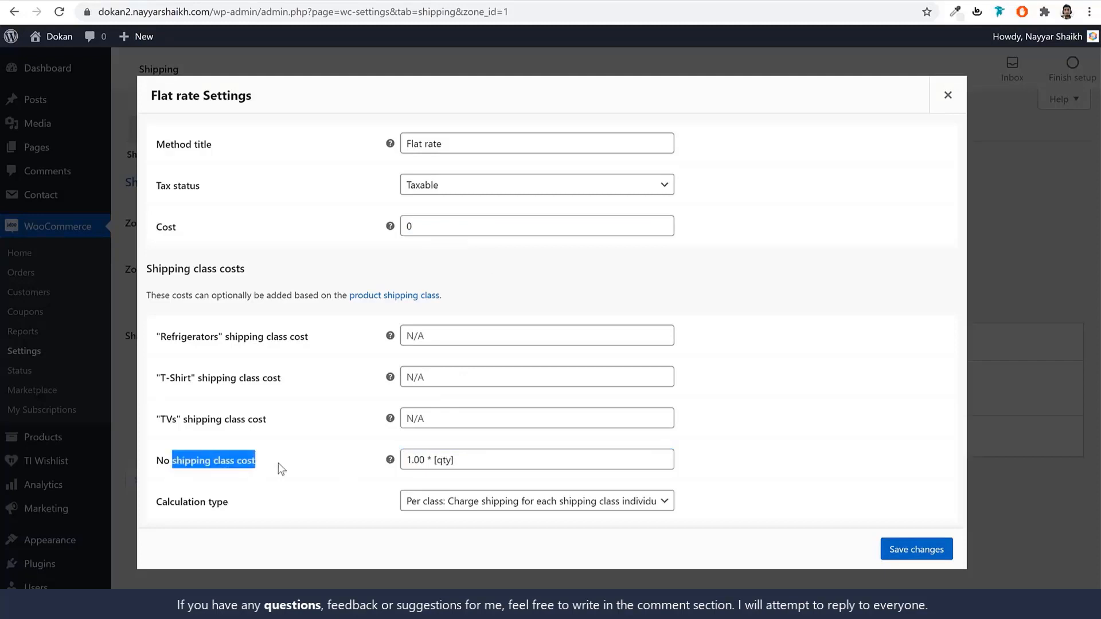
triple_click(507, 465)
key(ctrl+c)
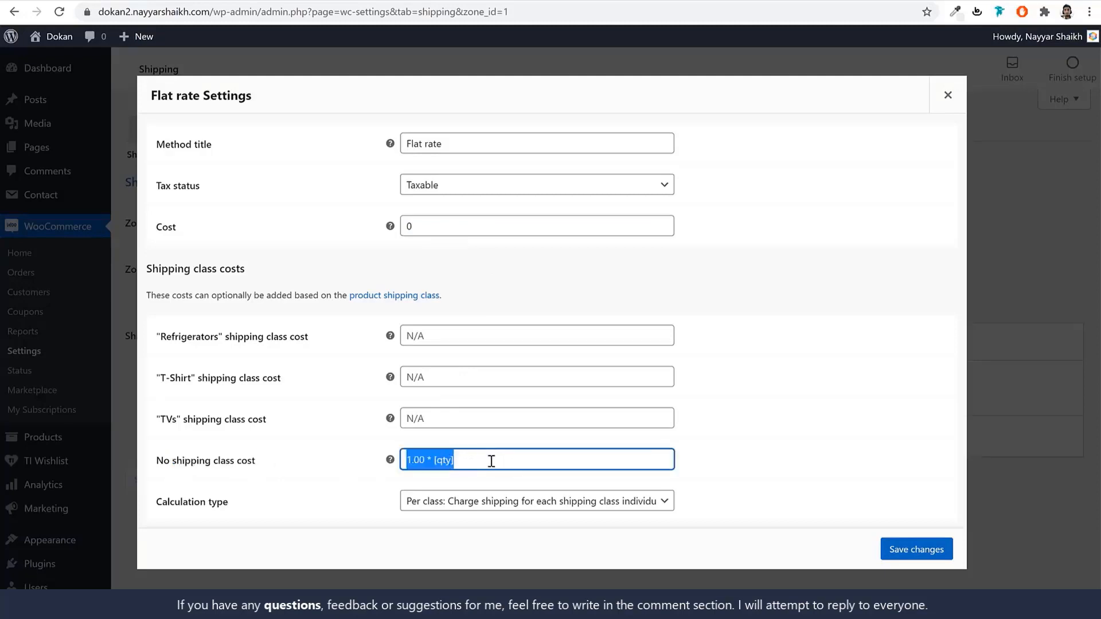
click(493, 457)
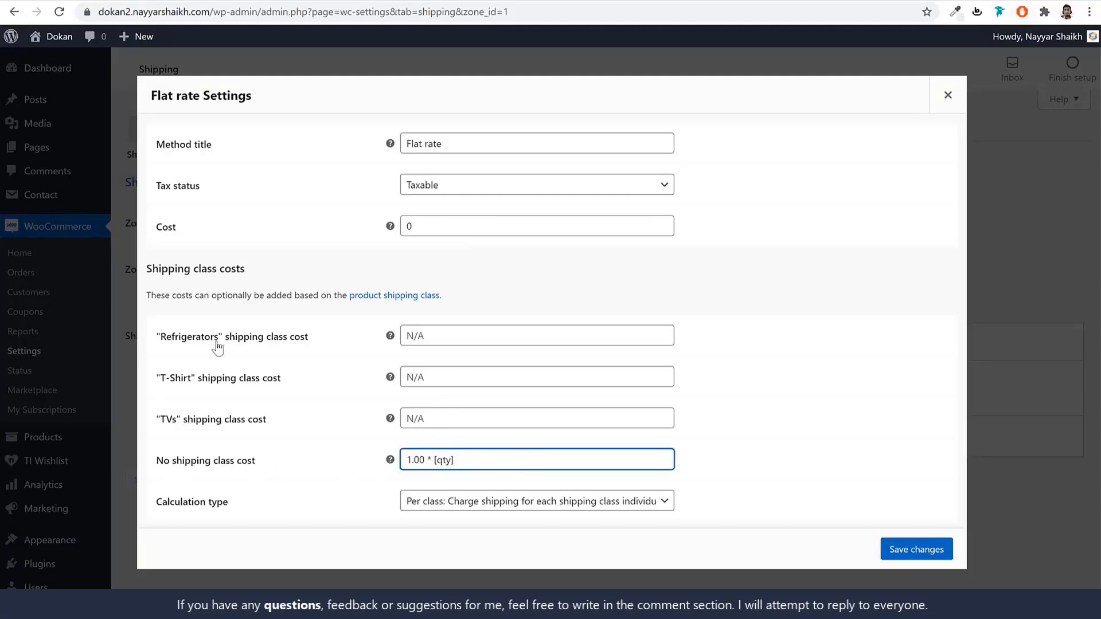
click(448, 337)
key(ctrl+v)
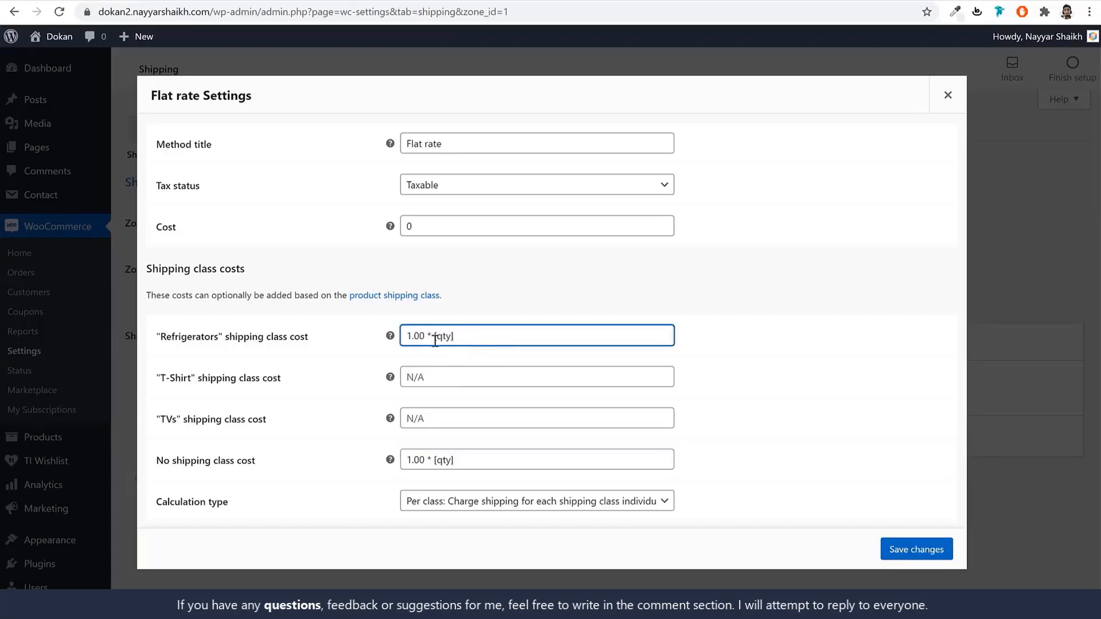
click(411, 336)
text(0)
triple_click(482, 337)
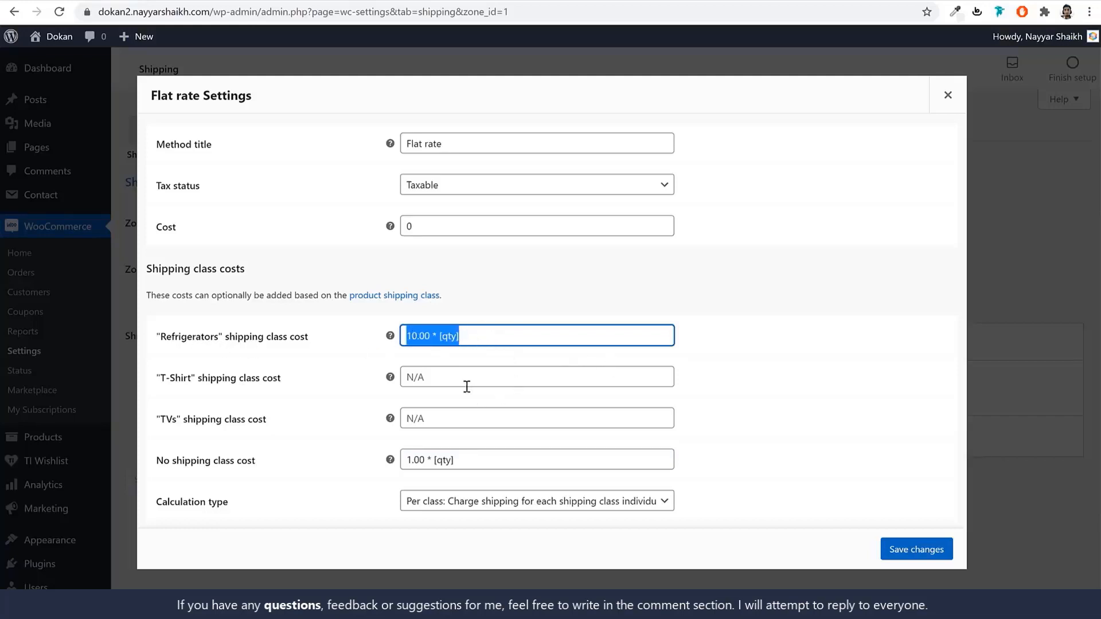
Set T-Shirt to 2.00 * [qty] and TVs to 5.00 * [qty], then save the flat rate.
click(467, 380)
key(ctrl+v)
drag(413, 376, 406, 376)
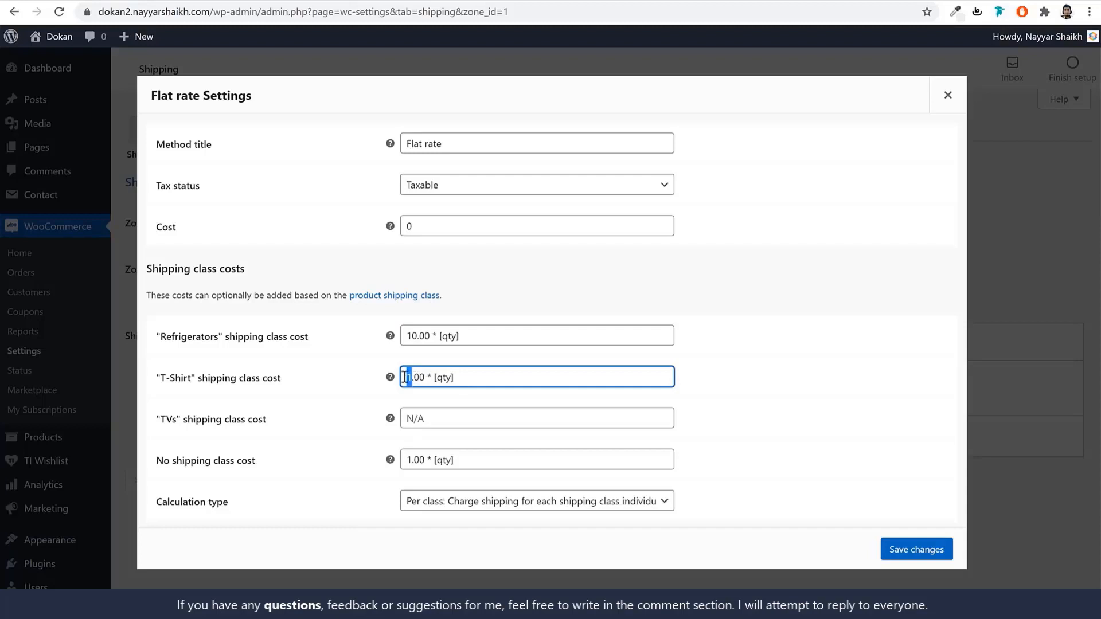
text(2)
click(431, 413)
key(ctrl+v)
drag(413, 419, 404, 419)
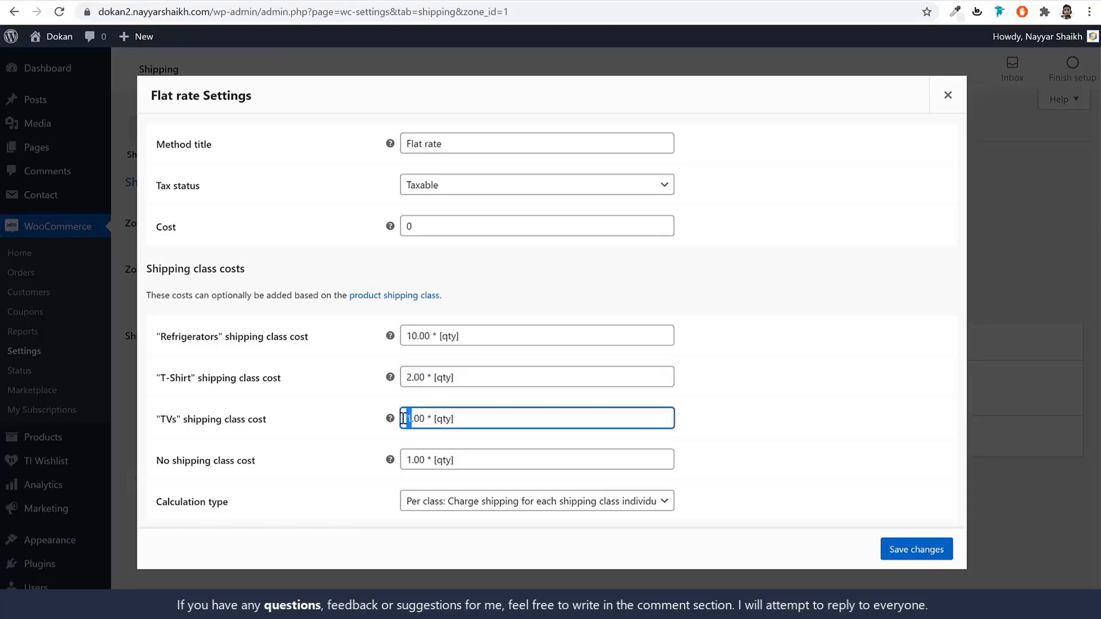
text(5)
click(907, 551)
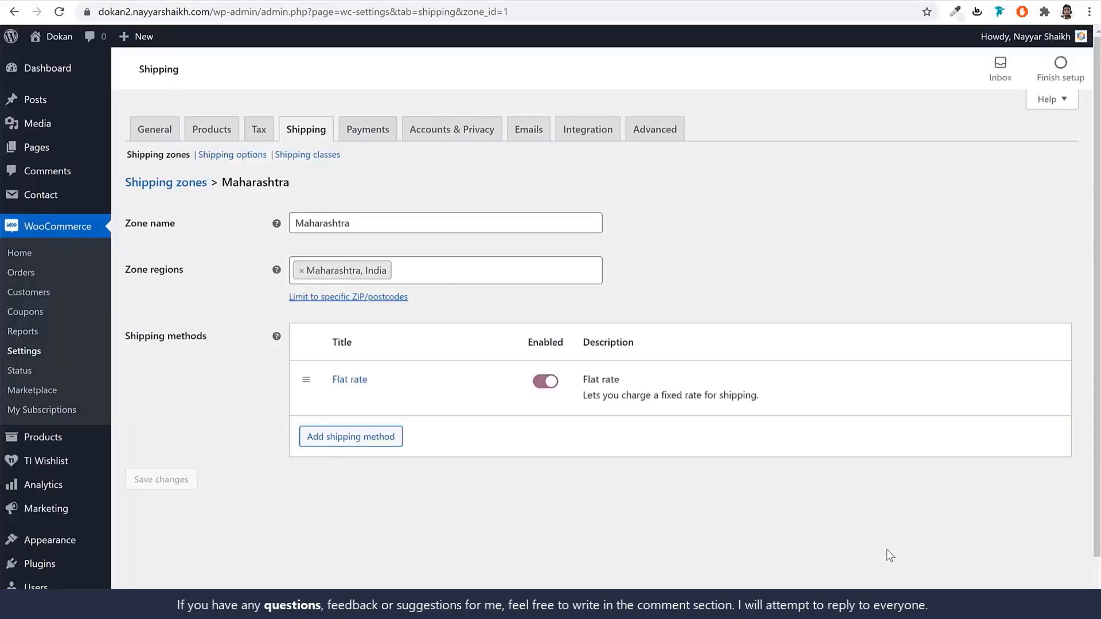
Go back to the shipping zones list and begin a new shipping zone.
click(164, 186)
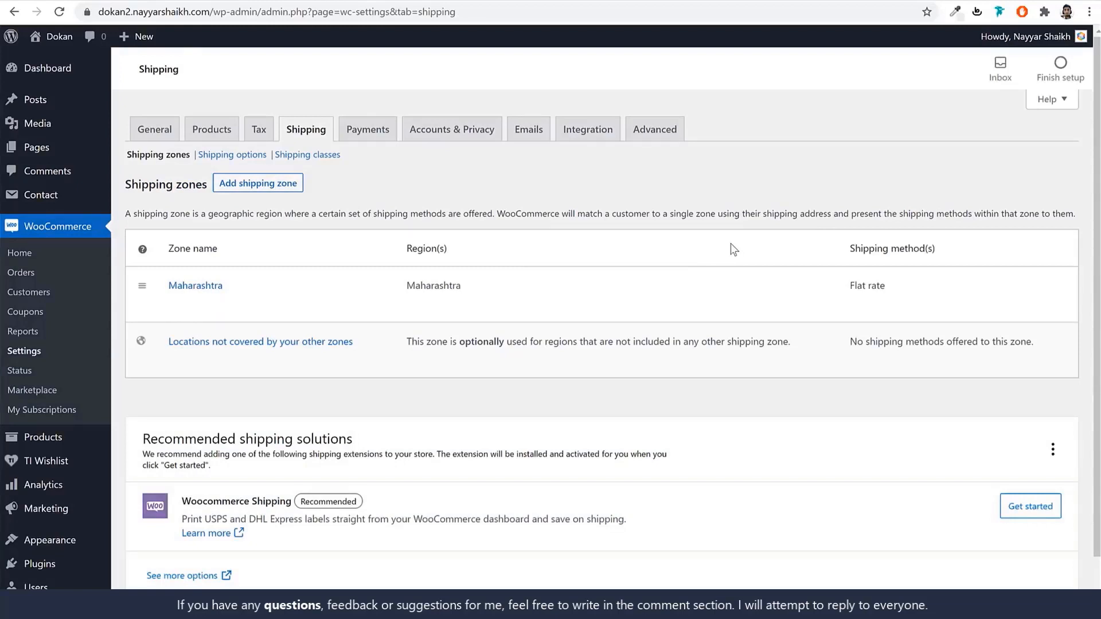
click(270, 184)
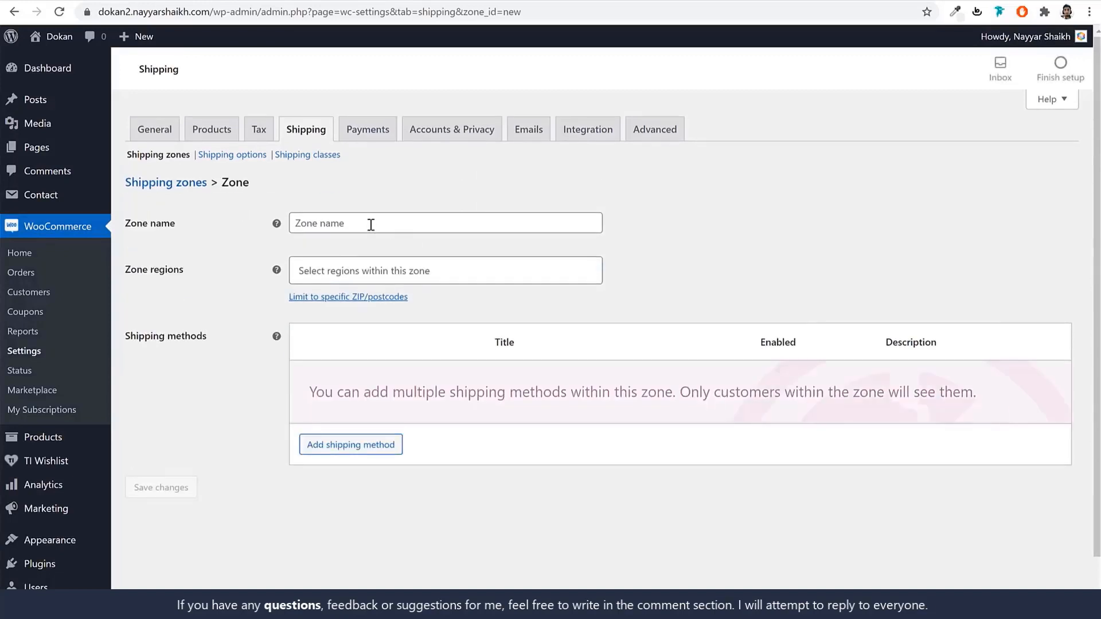
Name the zone Rest of India, add the other Indian states as regions, and save it.
click(371, 225)
text(Re)
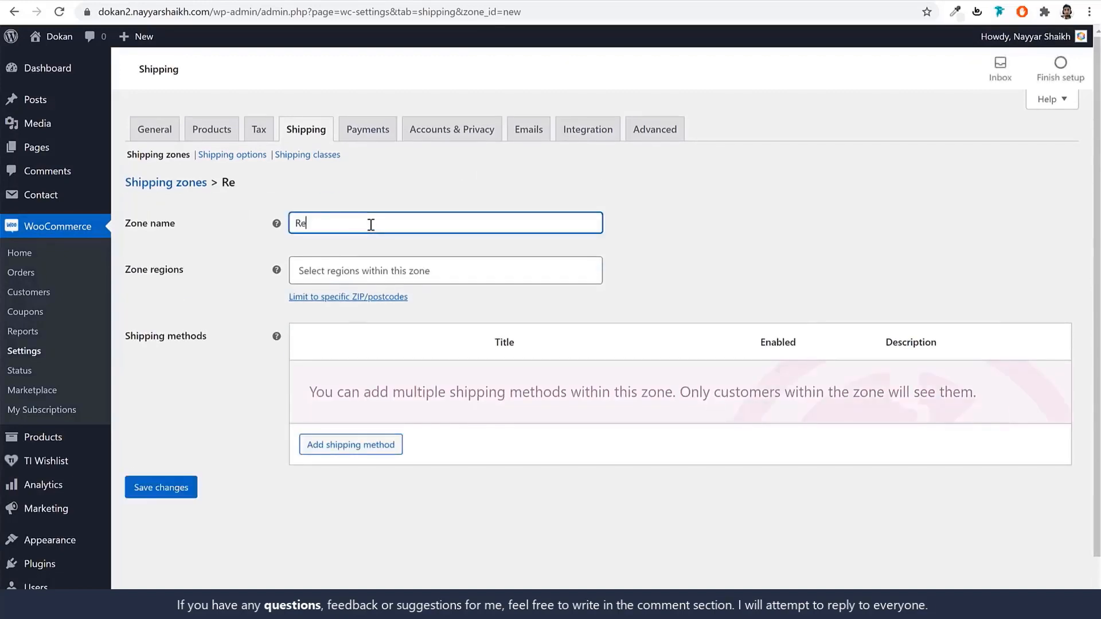
text(st of India)
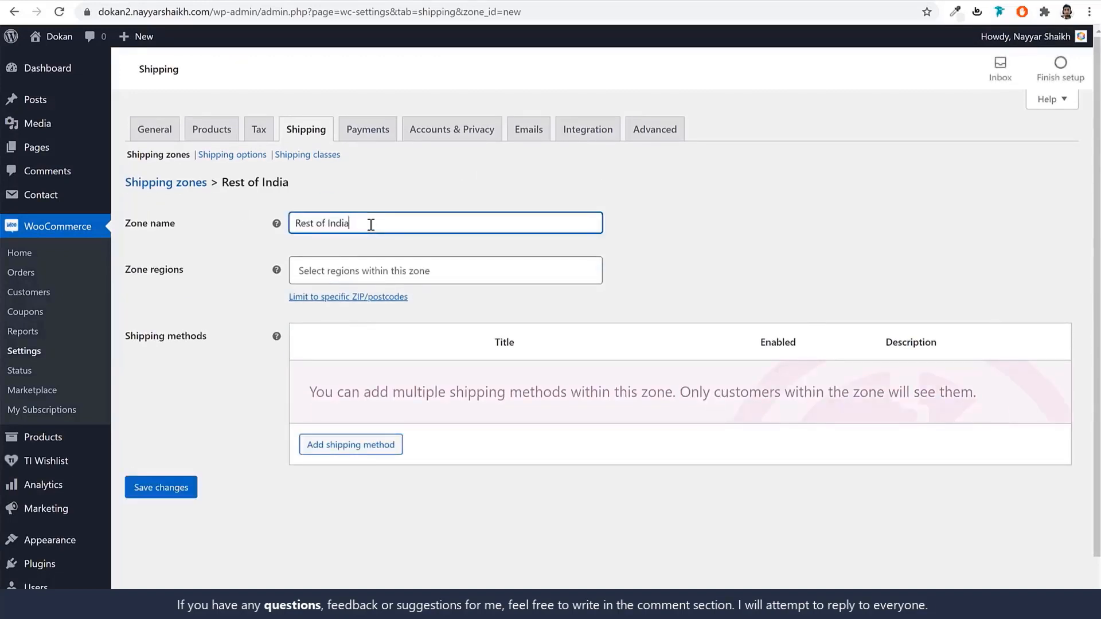
click(414, 270)
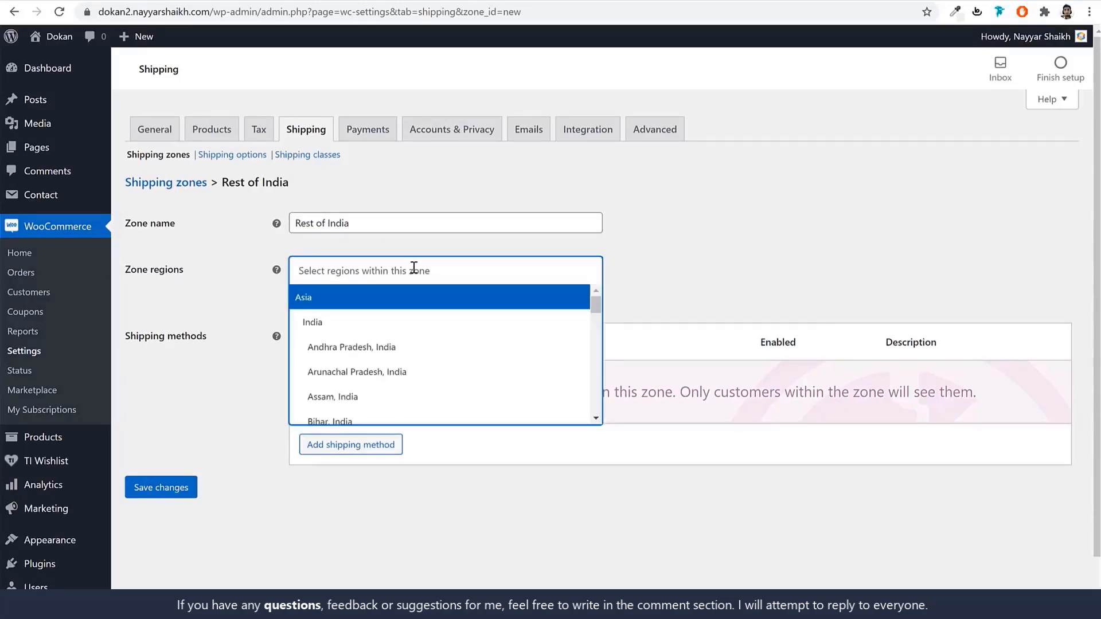
click(414, 347)
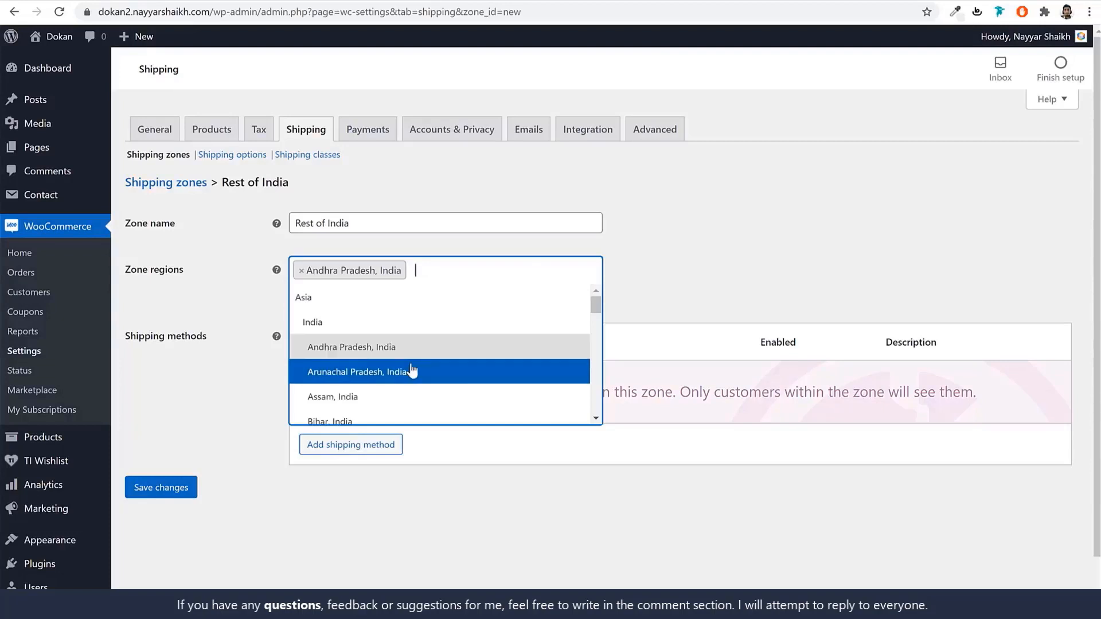
click(410, 372)
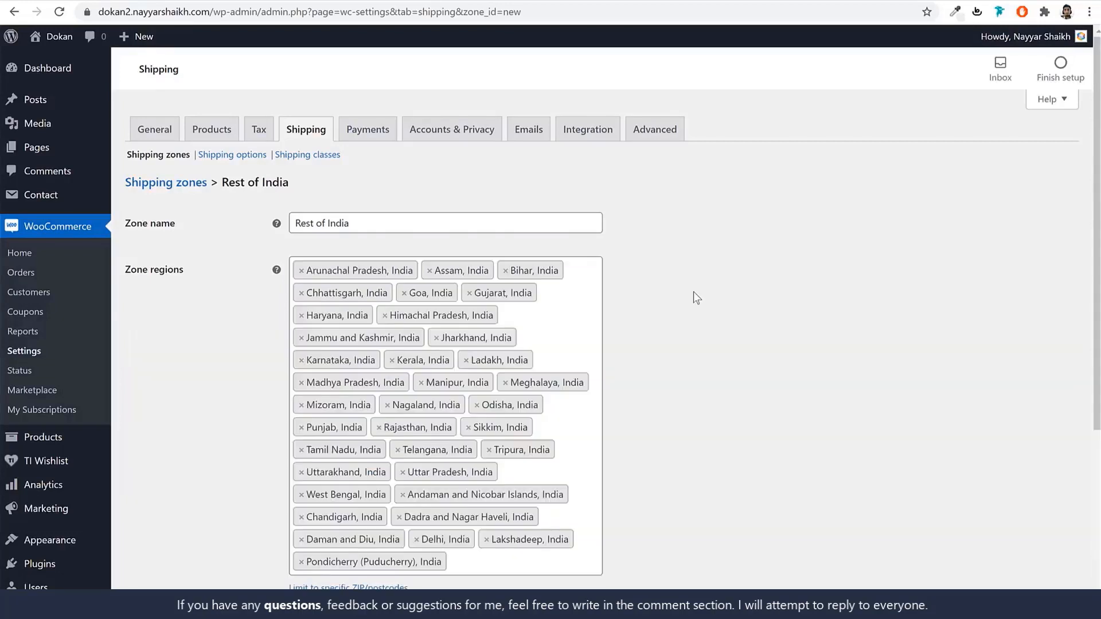
scroll(696, 295, down, 5)
click(183, 515)
click(177, 186)
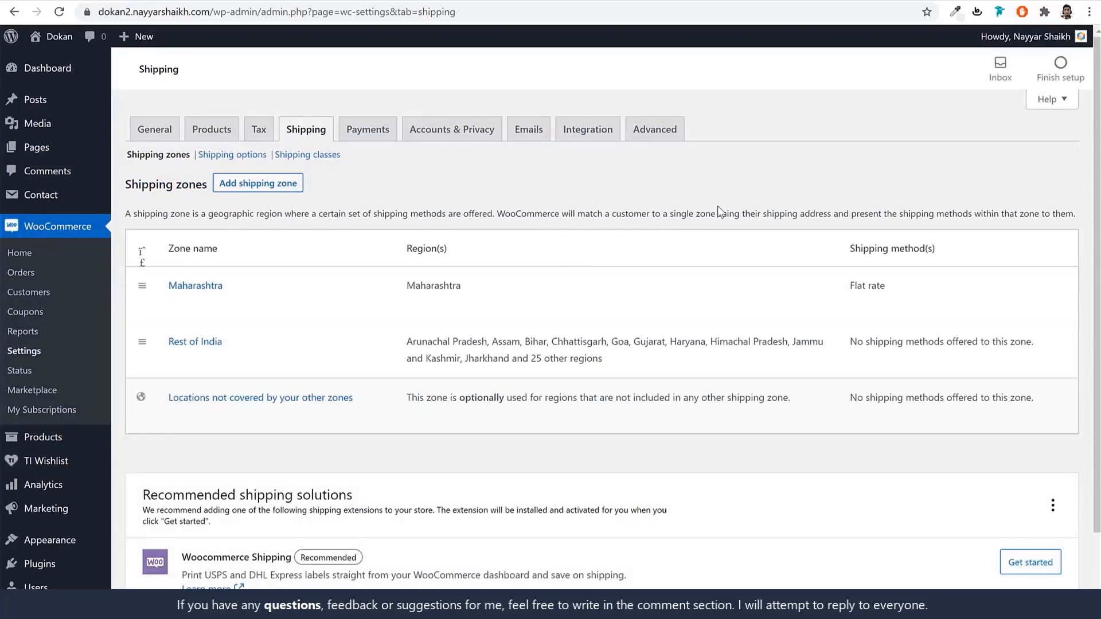
Open the Rest of India zone and add a Flat rate shipping method to it.
click(176, 360)
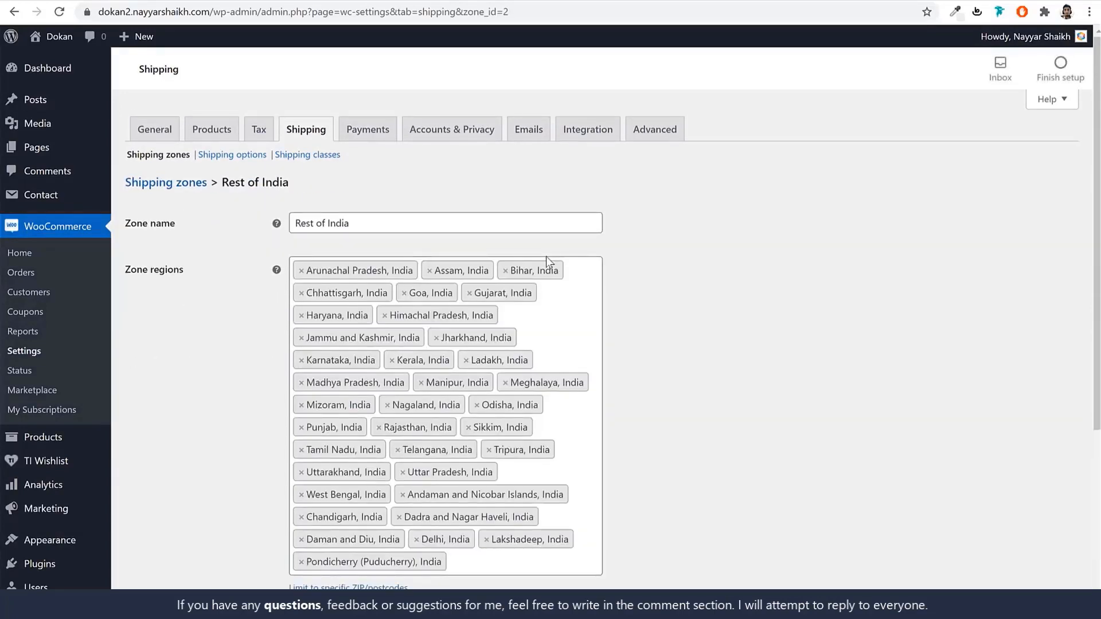
scroll(698, 335, down, 3)
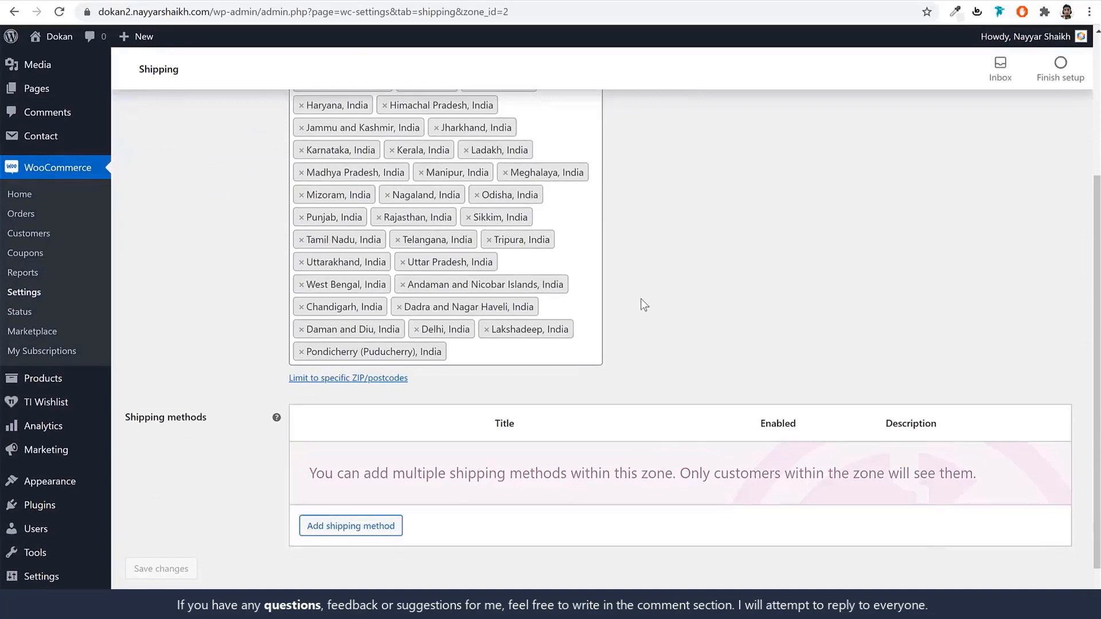
scroll(643, 301, up, 3)
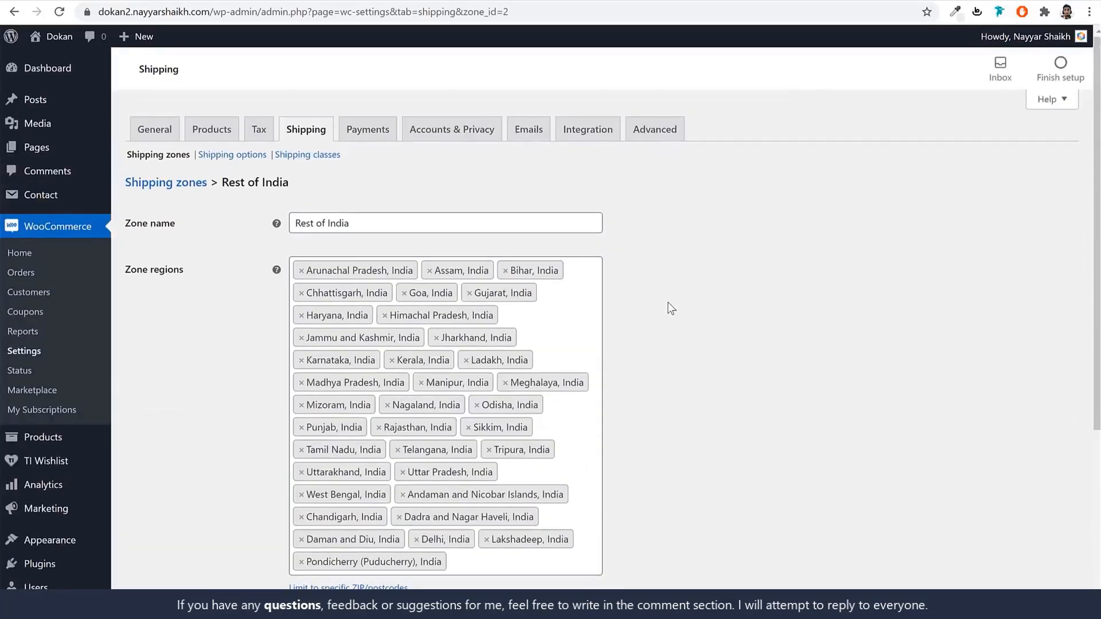
scroll(671, 309, down, 4)
click(363, 472)
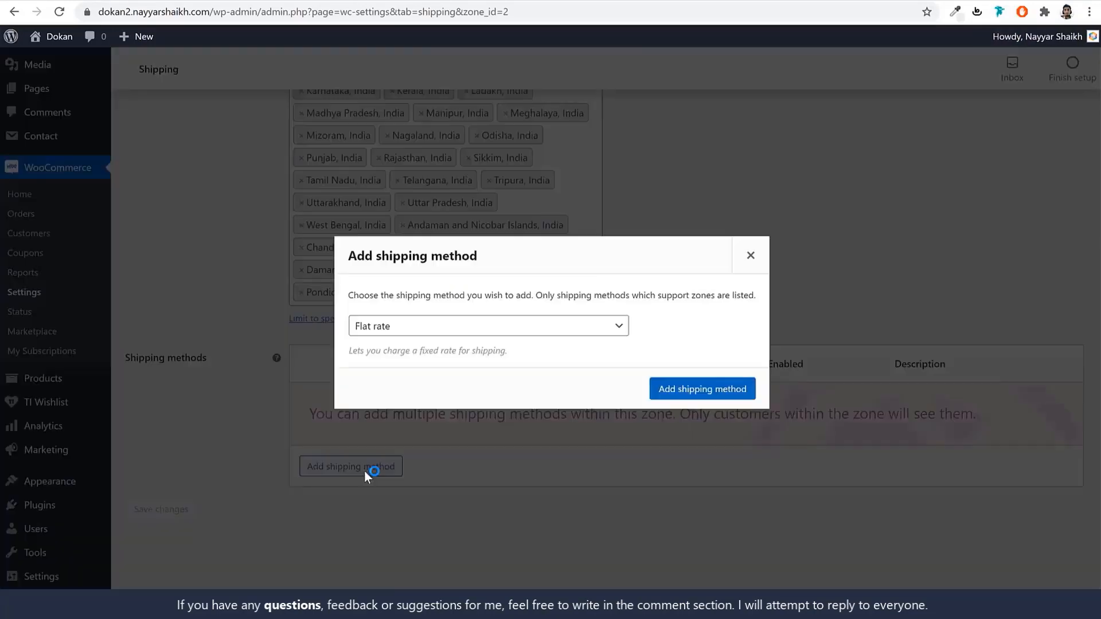
click(702, 383)
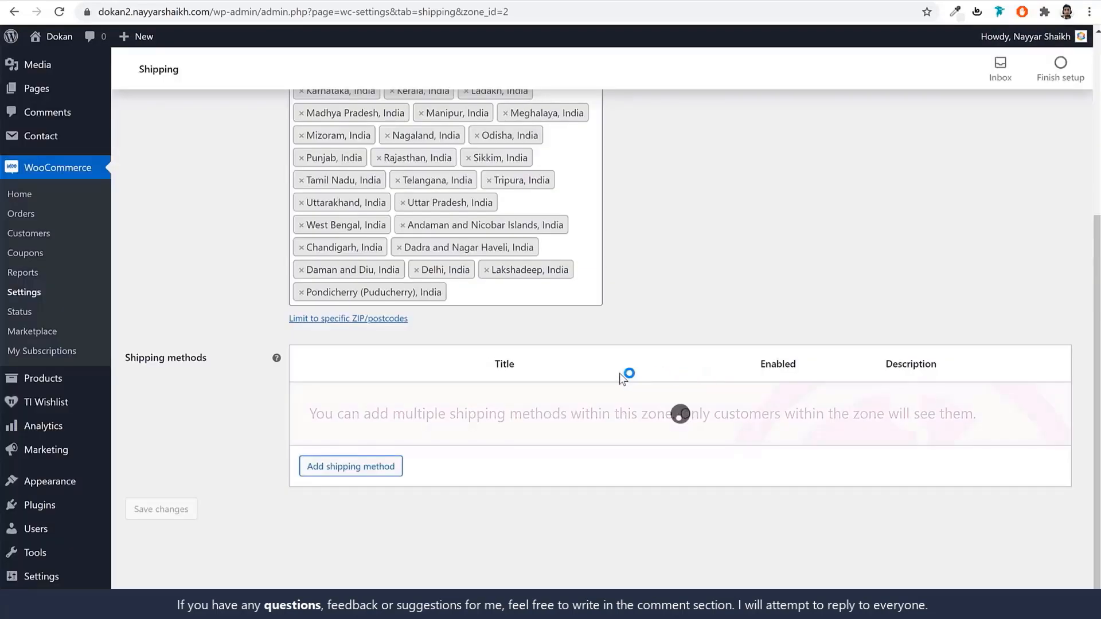
In the Rest of India Flat rate settings, fill every class cost with 1.00 * [qty].
click(347, 434)
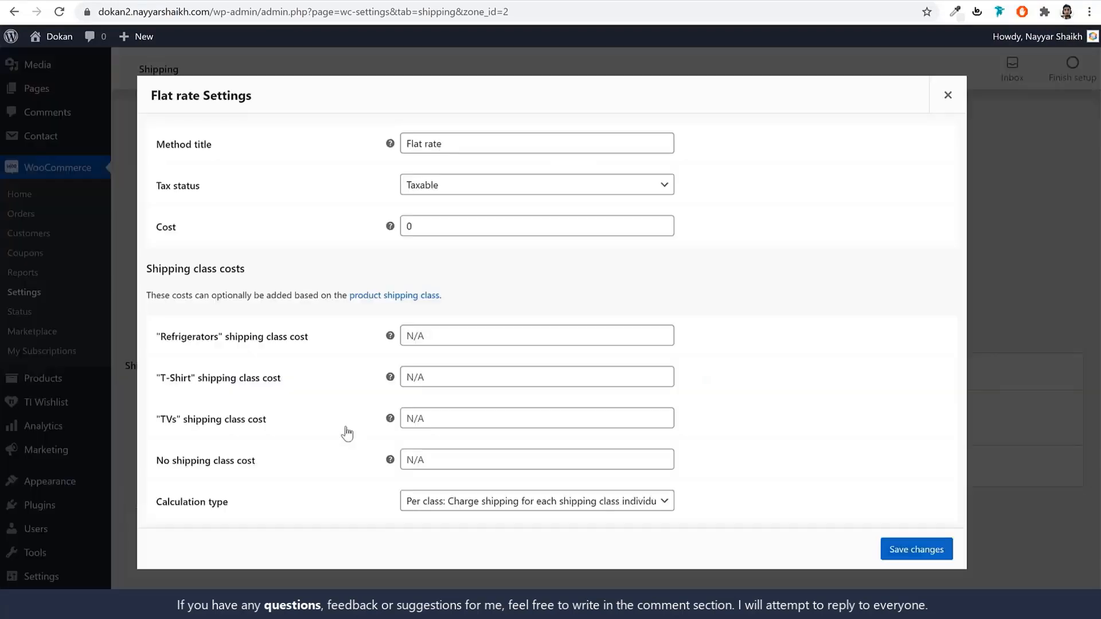
click(455, 338)
text(1.00 * [qty])
click(452, 374)
text(1.00 * [qty])
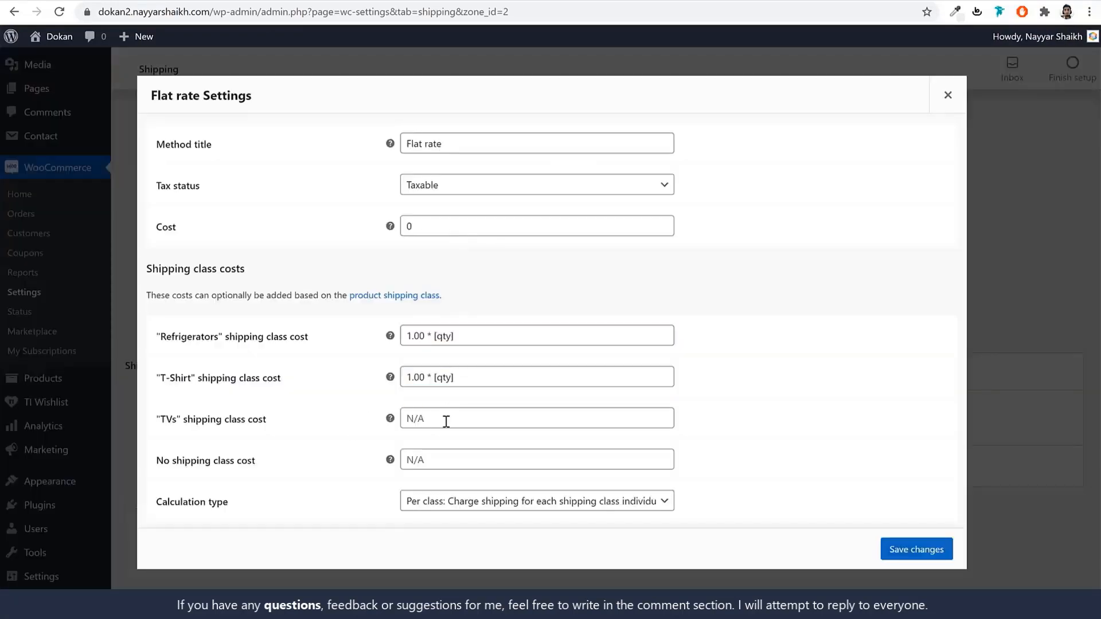
click(445, 419)
text(1.00 * [qty])
click(445, 460)
text(1.00 * [qty])
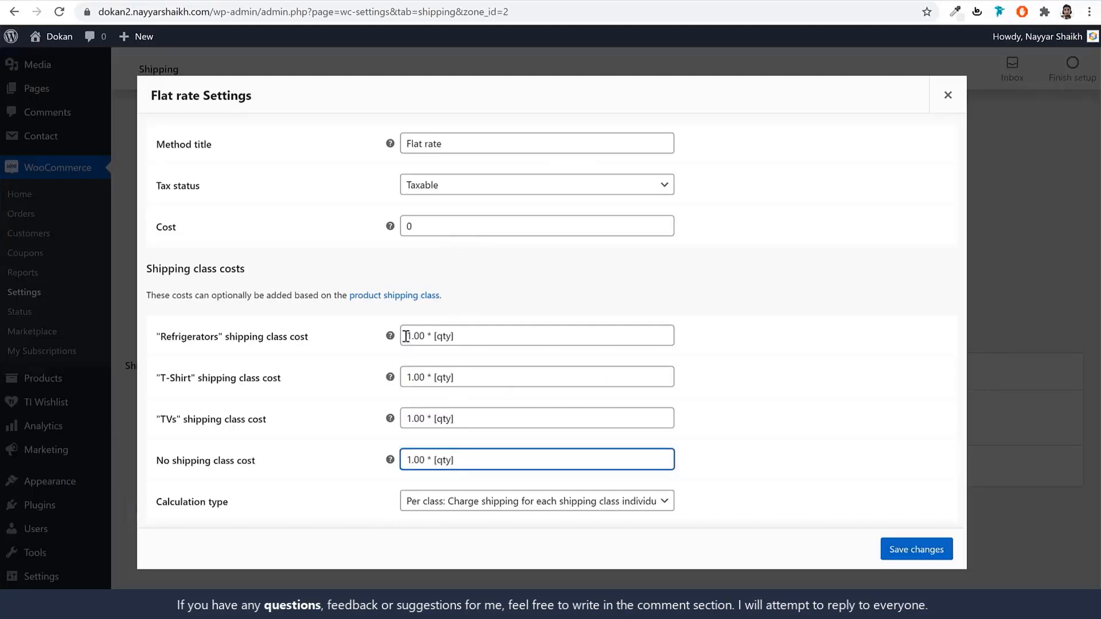
Change Refrigerators to 12.00 and TVs to 7.00 per quantity, then save the flat rate.
drag(413, 336, 408, 336)
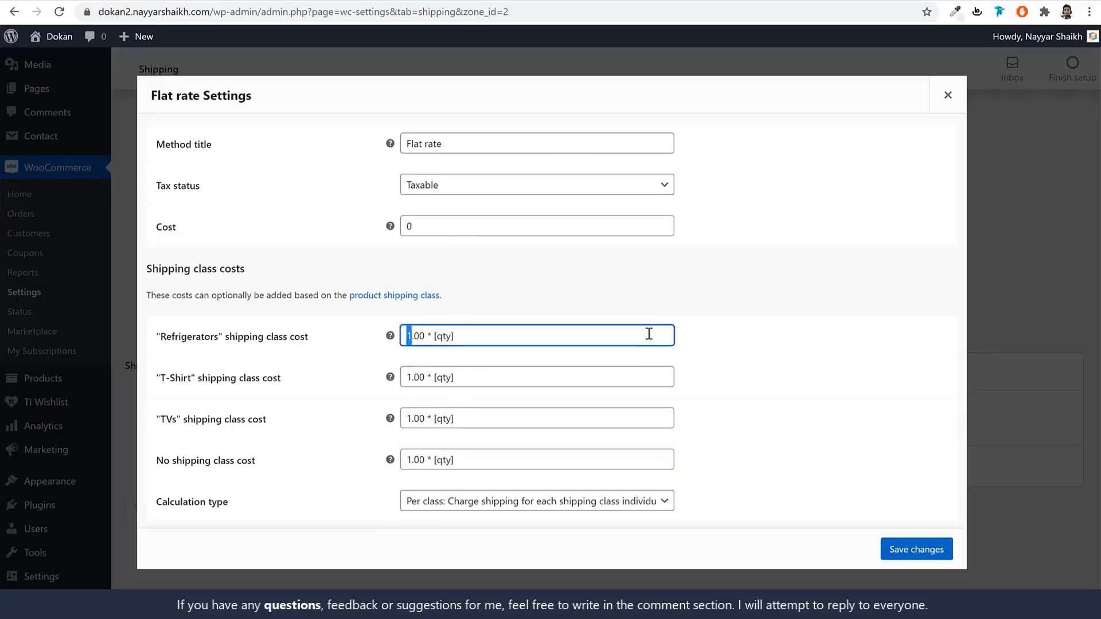
text(12)
drag(413, 379, 407, 379)
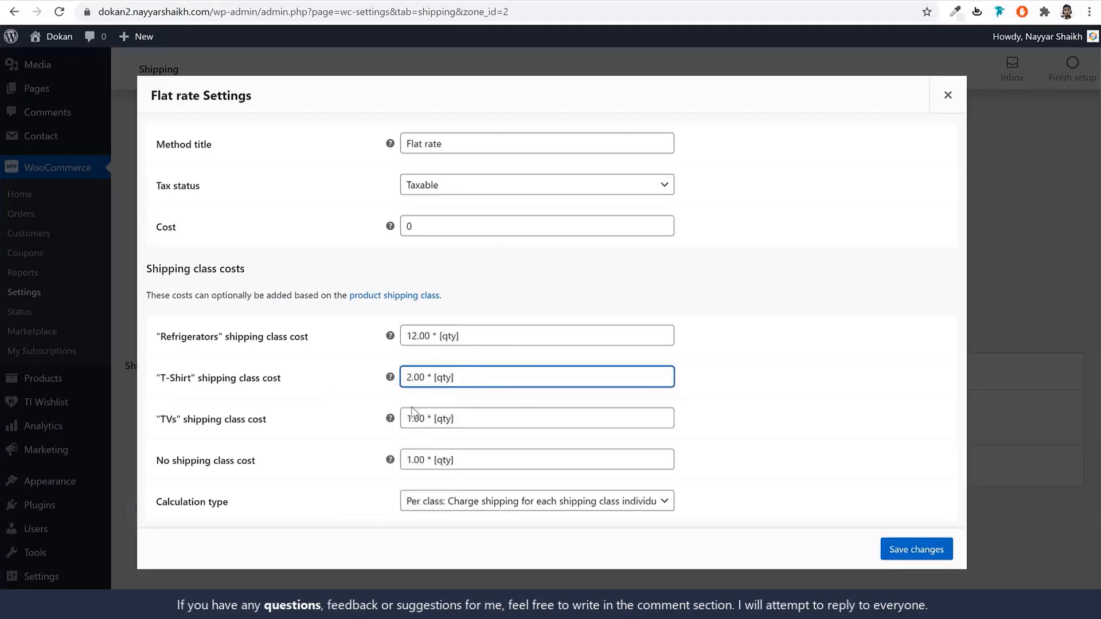
drag(412, 414, 404, 415)
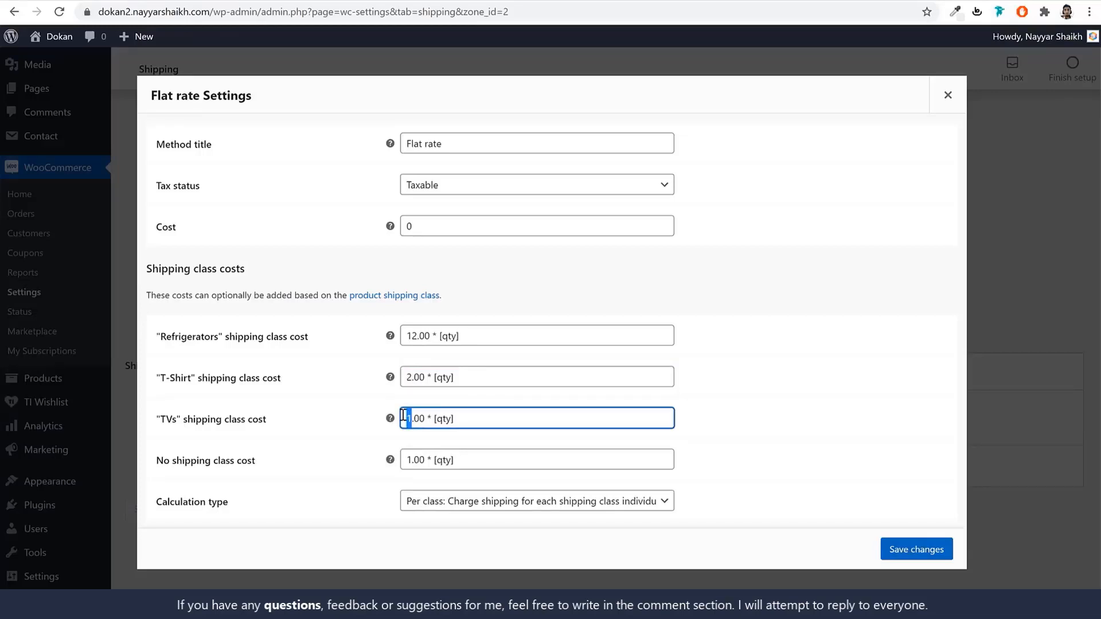
text(7)
click(410, 463)
click(917, 552)
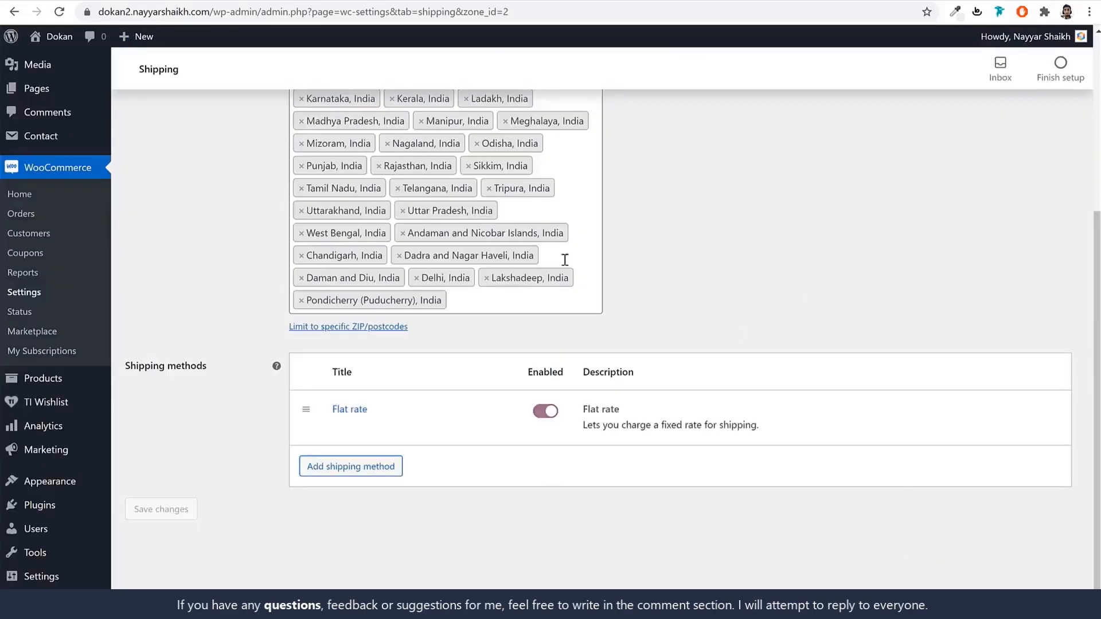
Open the WooCommerce Orders page in a new tab, which shows no orders yet.
scroll(700, 349, up, 5)
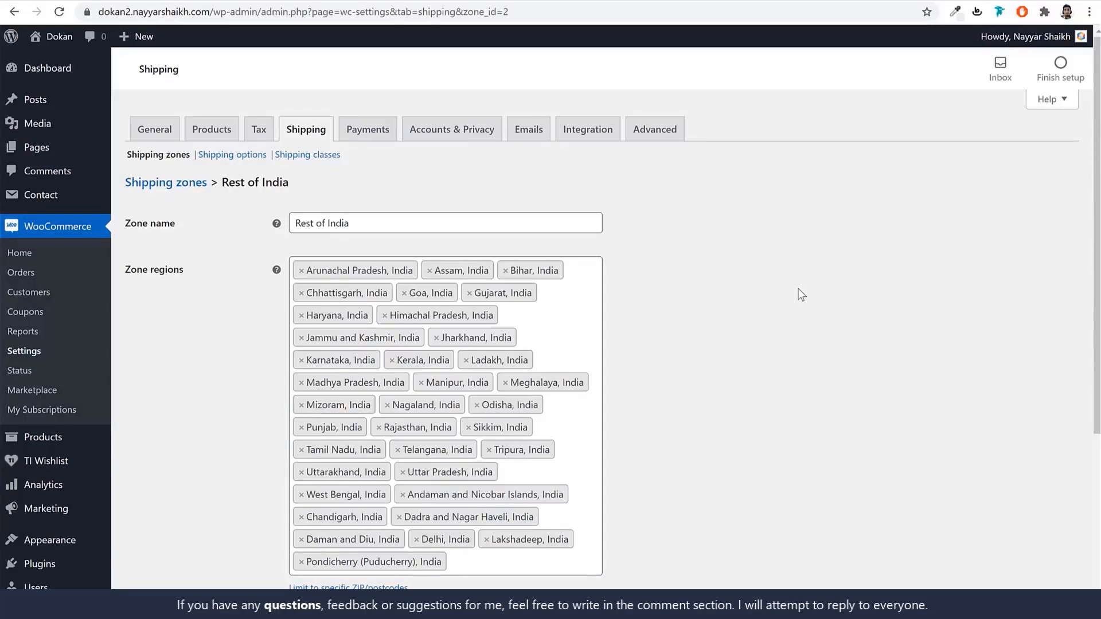
right_click(23, 273)
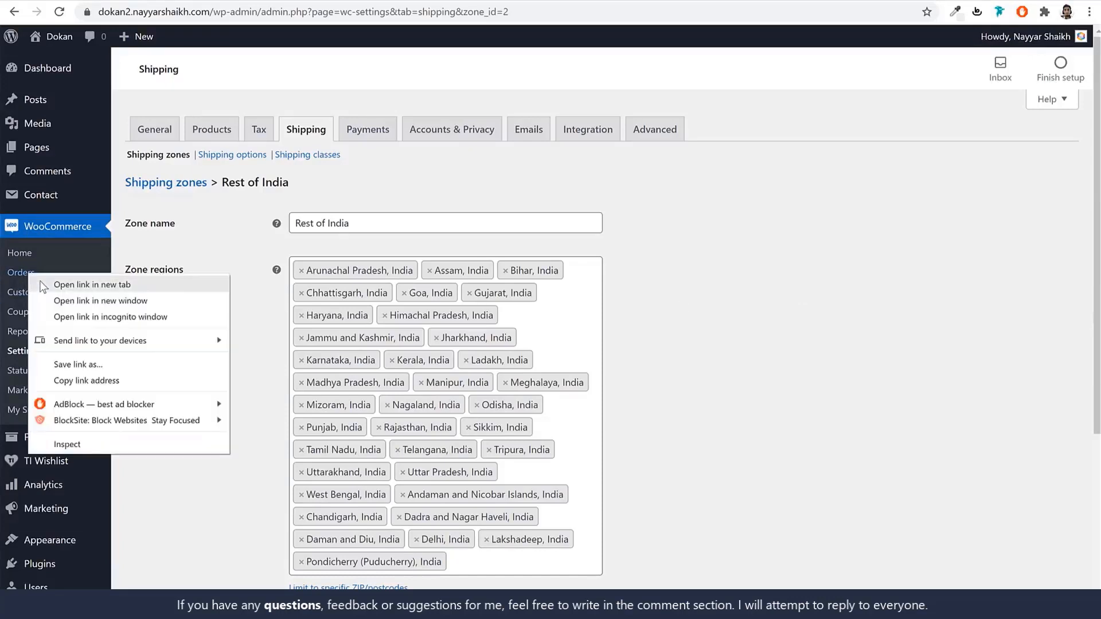
click(52, 282)
click(585, 0)
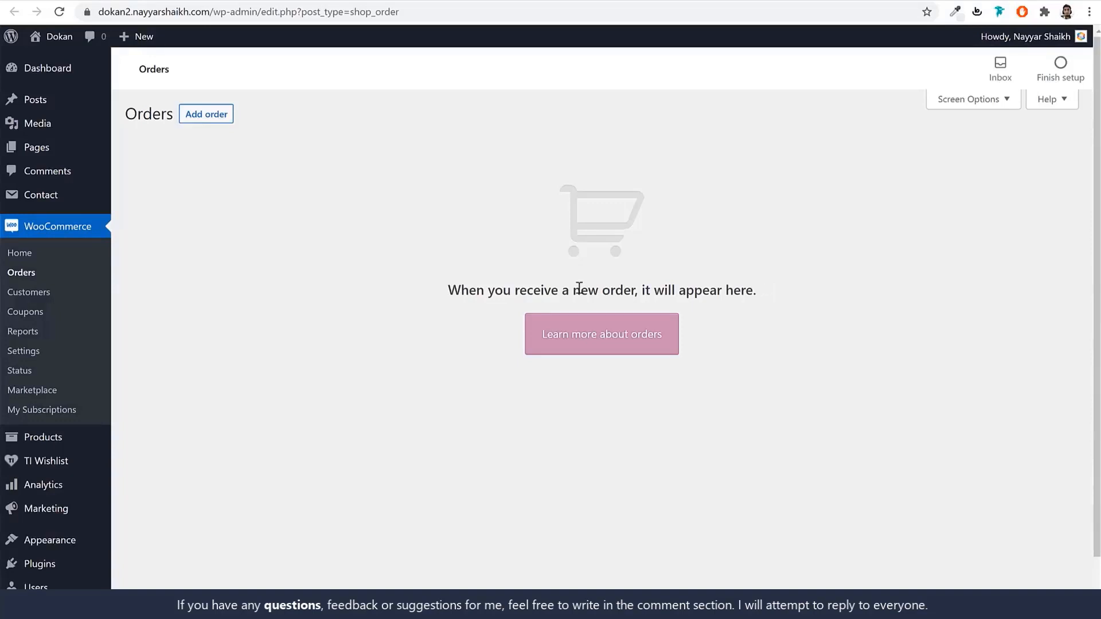
drag(447, 289, 769, 298)
View the WooCommerce Payments settings.
click(772, 297)
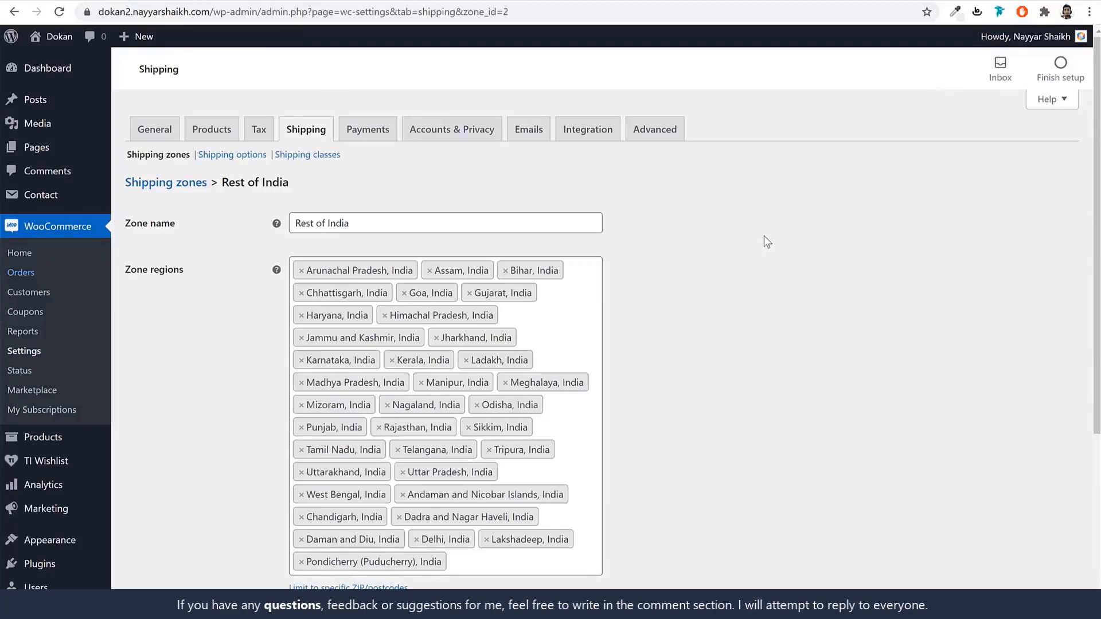
click(368, 138)
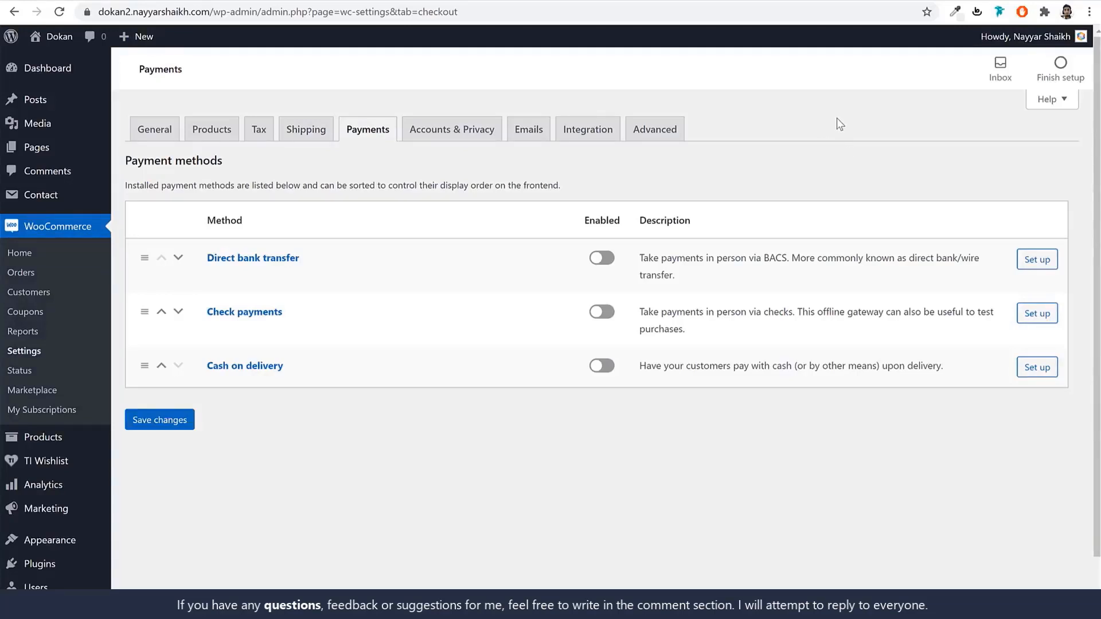
scroll(827, 204, down, 1)
Open Plugins in a new tab and go to Add Plugins to search for a plugin.
right_click(43, 511)
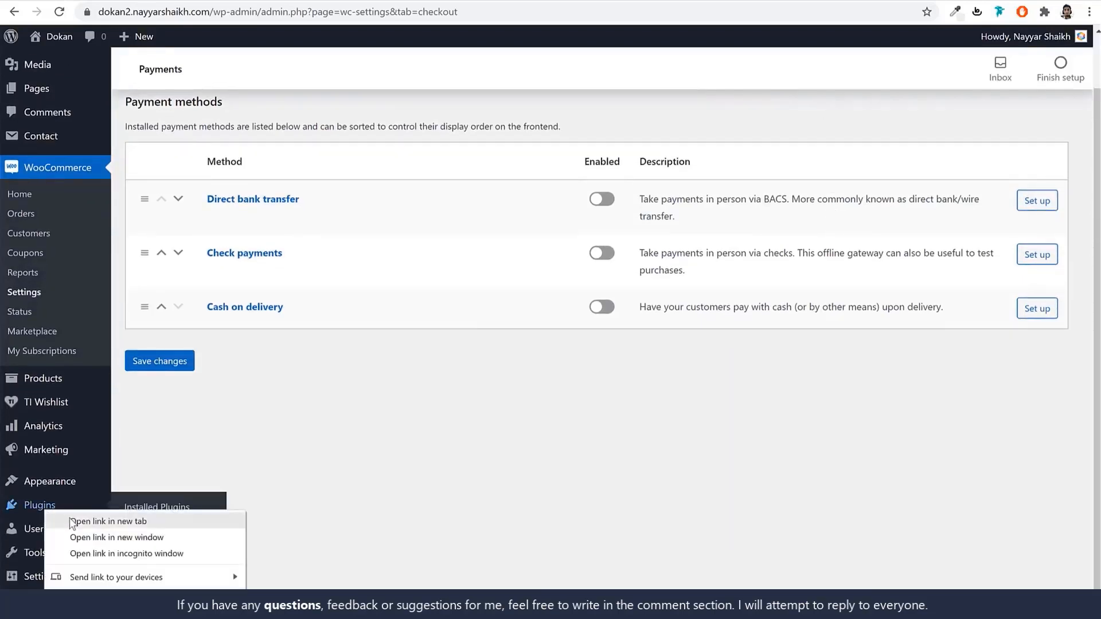
click(70, 520)
click(537, 0)
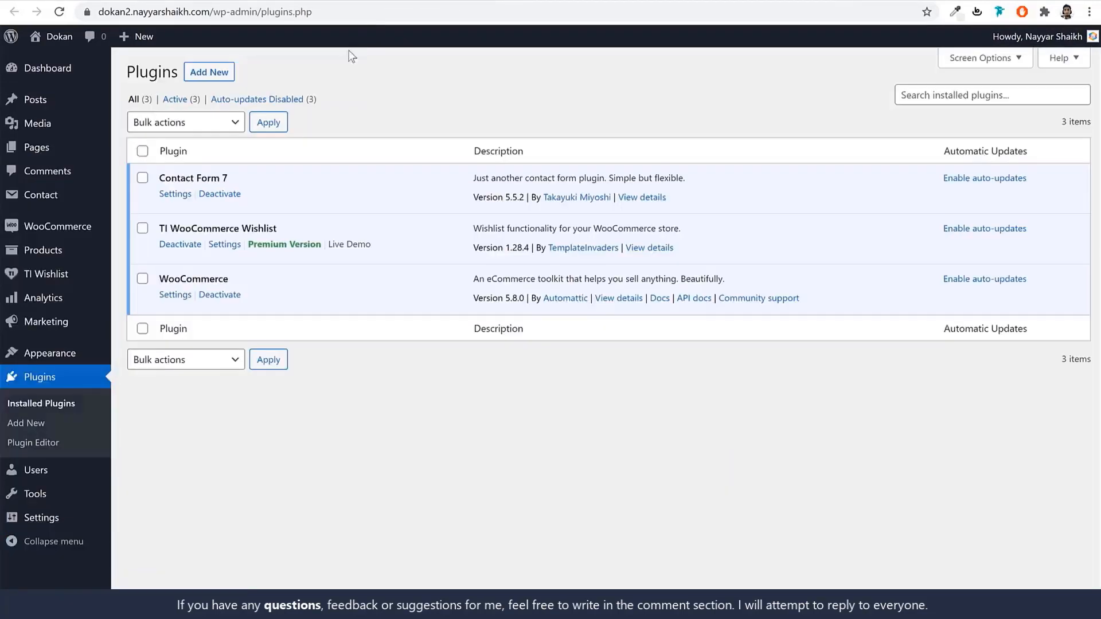
click(226, 76)
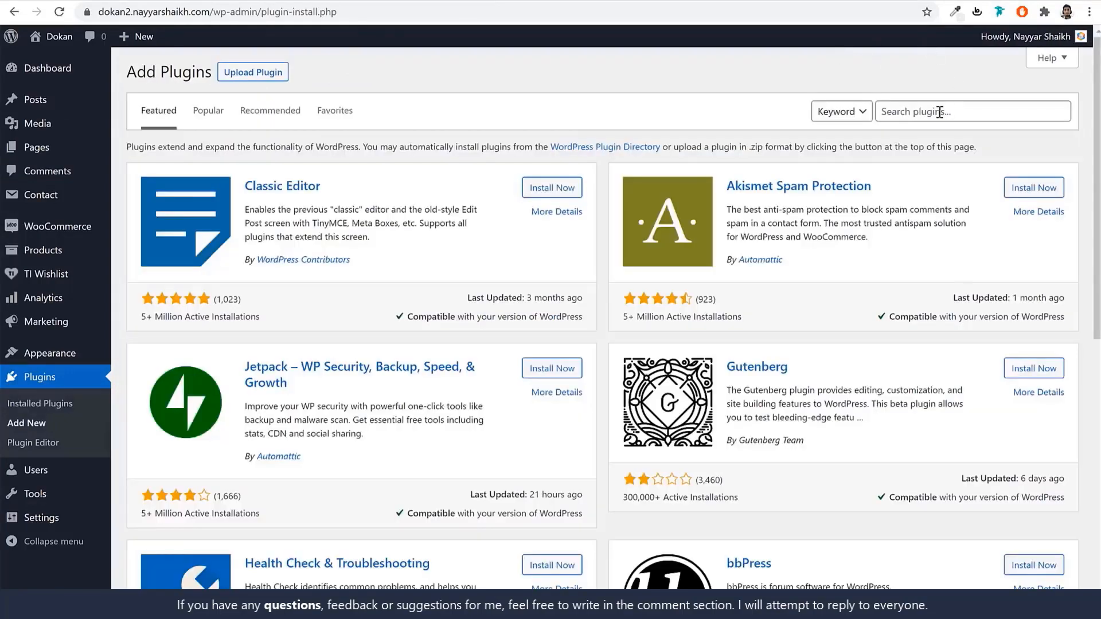
click(942, 111)
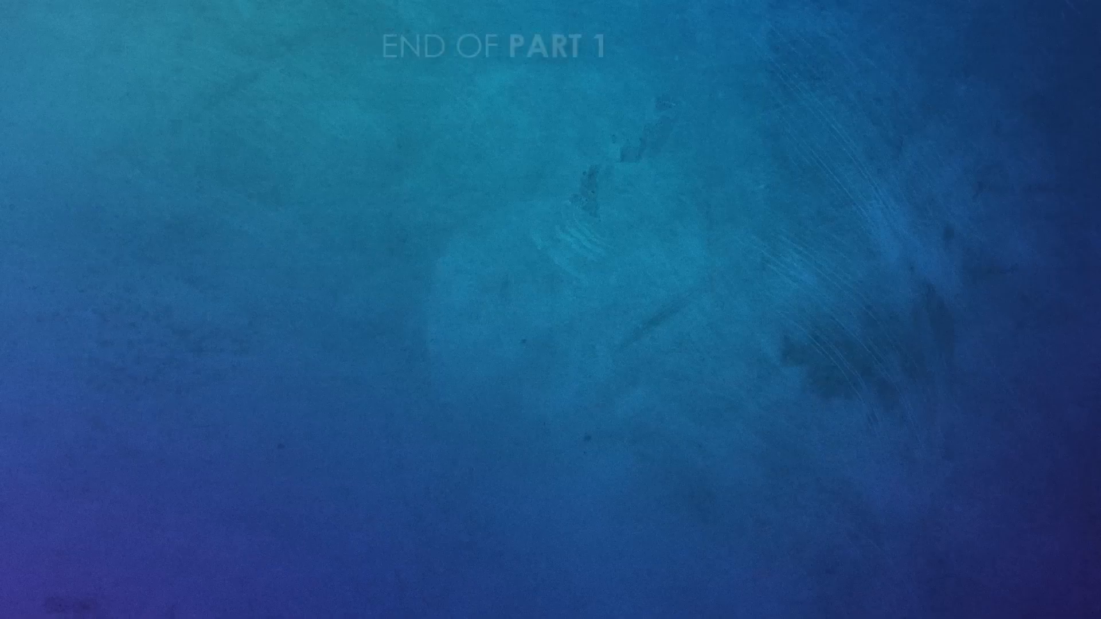